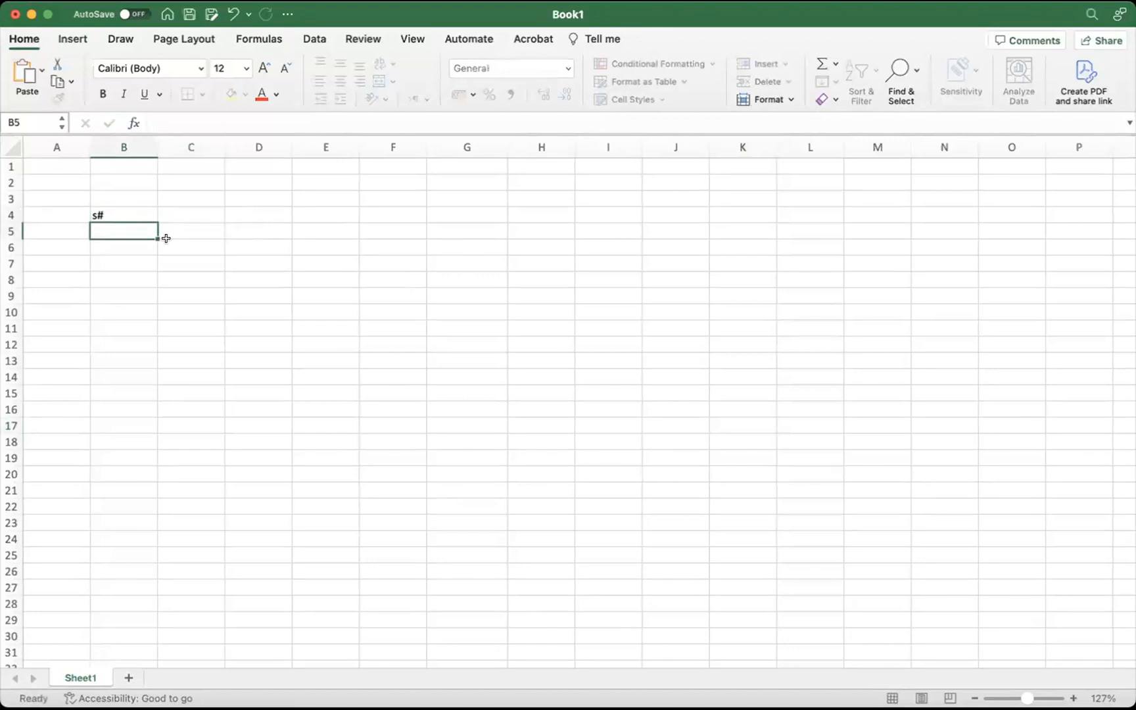
Enter the headers S#, Name and Roll Number across row 4
{"action": "type", "text": "S#"}
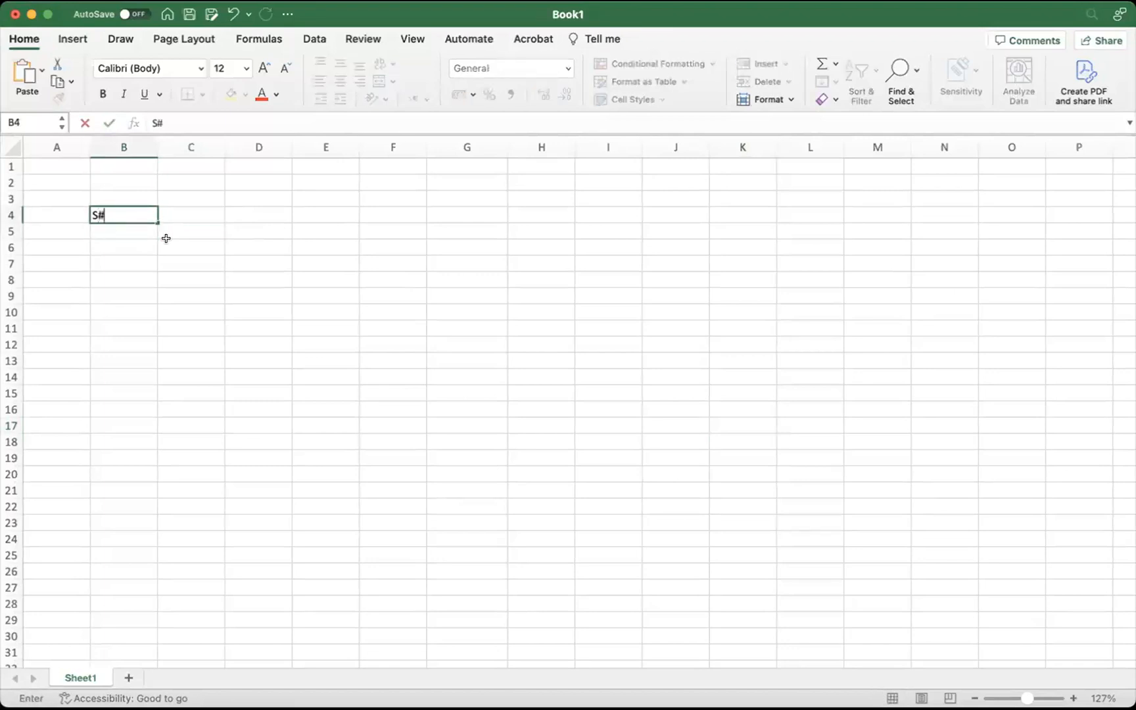
{"action": "key", "text": "Return"}
{"action": "key", "text": "Up"}
{"action": "key", "text": "Right"}
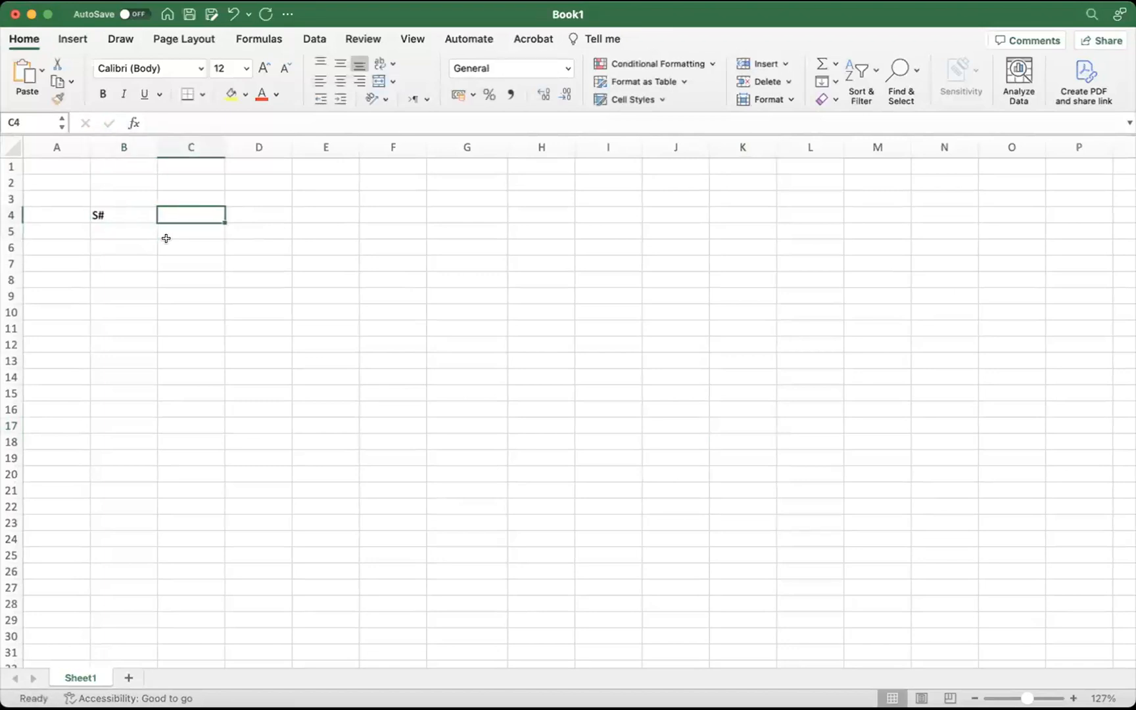
{"action": "type", "text": "Name"}
{"action": "key", "text": "Return"}
{"action": "key", "text": "Right"}
{"action": "key", "text": "Up"}
{"action": "type", "text": "Roll "}
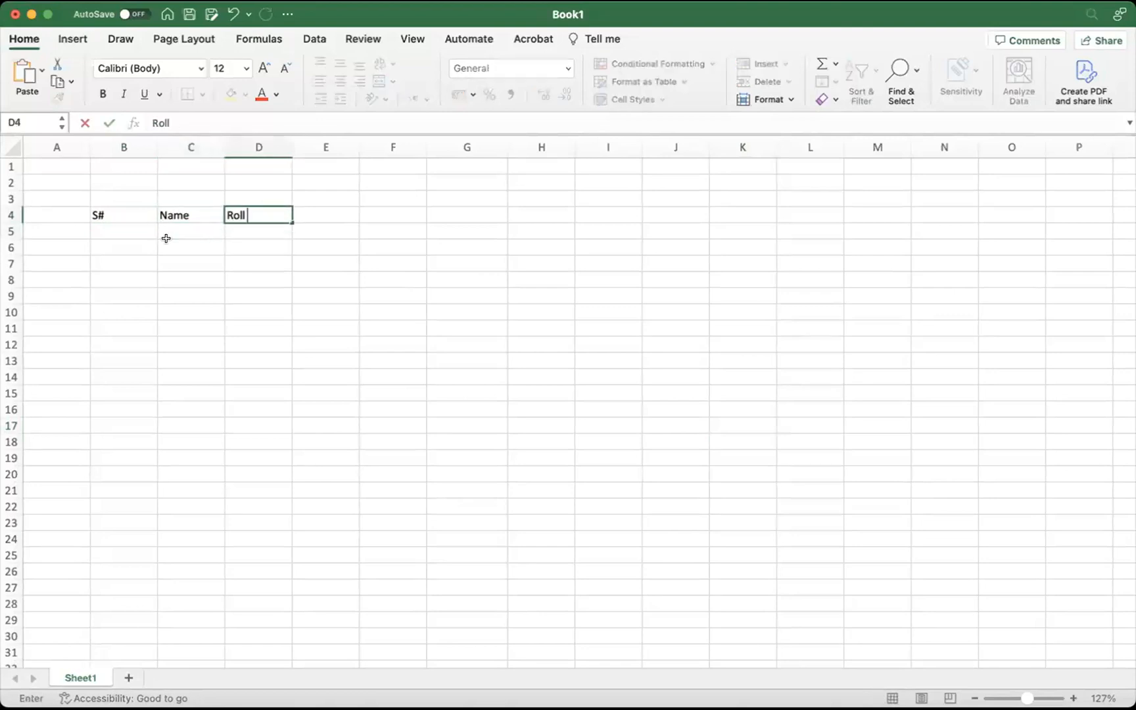
{"action": "type", "text": "Number"}
{"action": "key", "text": "Return"}
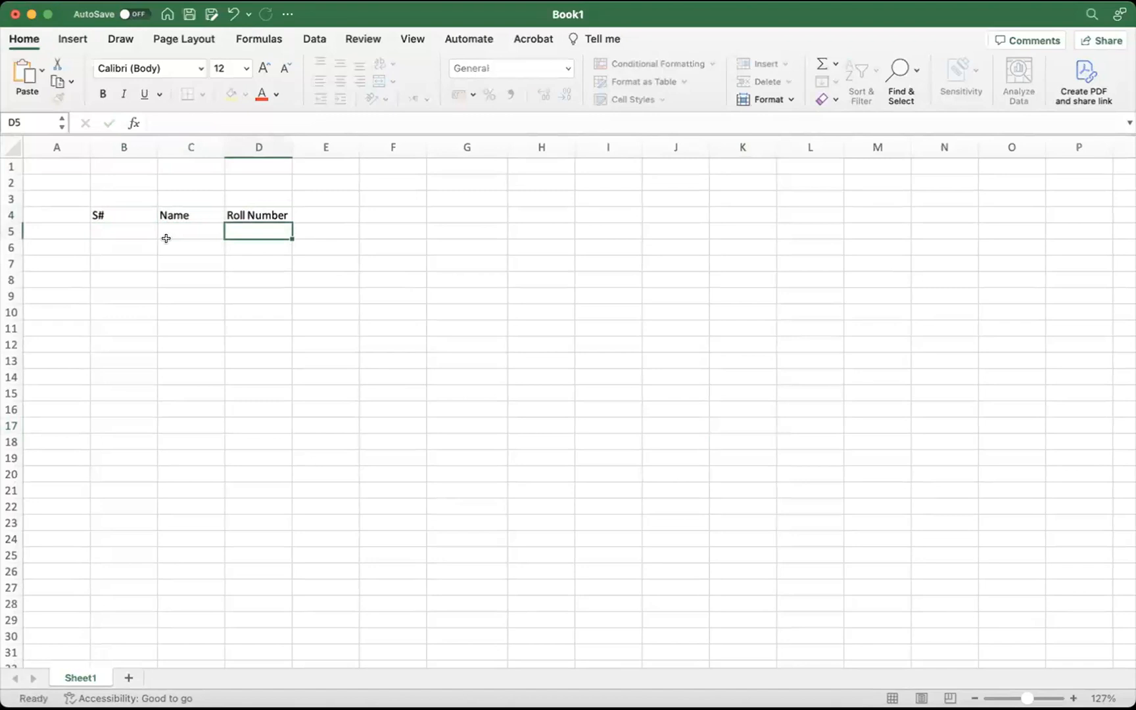
Number the first three rows 1, 2, 3 under S# in B5:B7
{"action": "left_click_drag", "start_coordinate": [115, 215], "coordinate": [406, 498]}
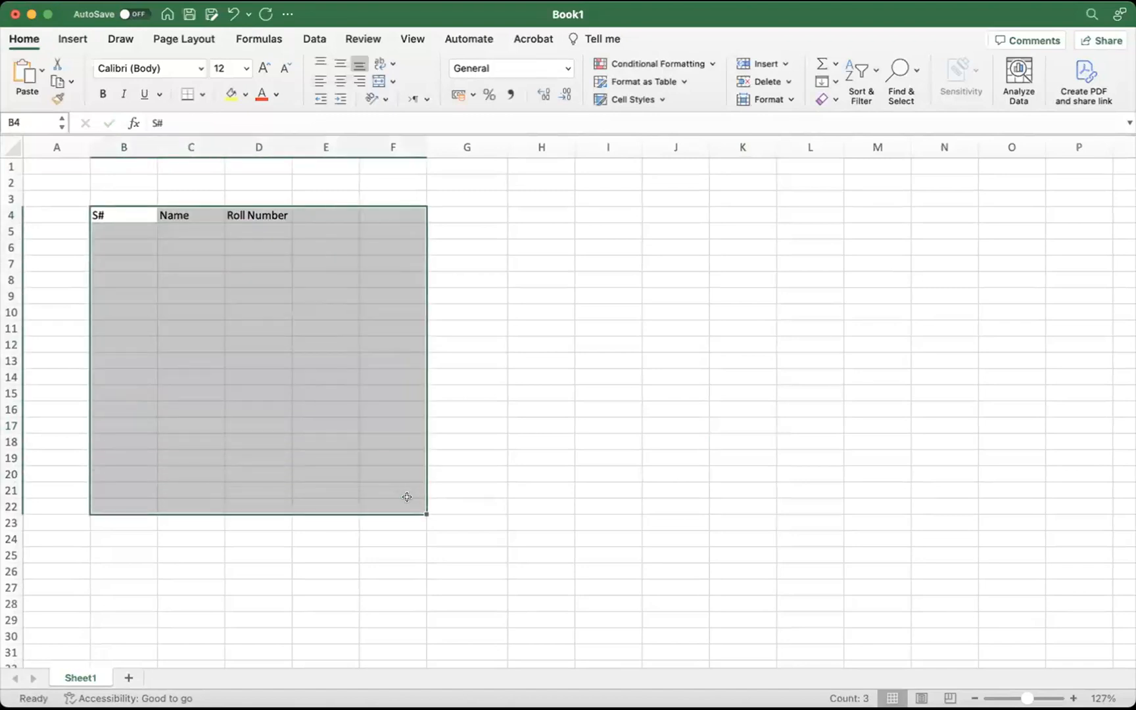
{"action": "left_click", "coordinate": [119, 230]}
{"action": "type", "text": "1"}
{"action": "key", "text": "Return"}
{"action": "type", "text": "2"}
{"action": "key", "text": "Return"}
{"action": "type", "text": "3"}
{"action": "key", "text": "Return"}
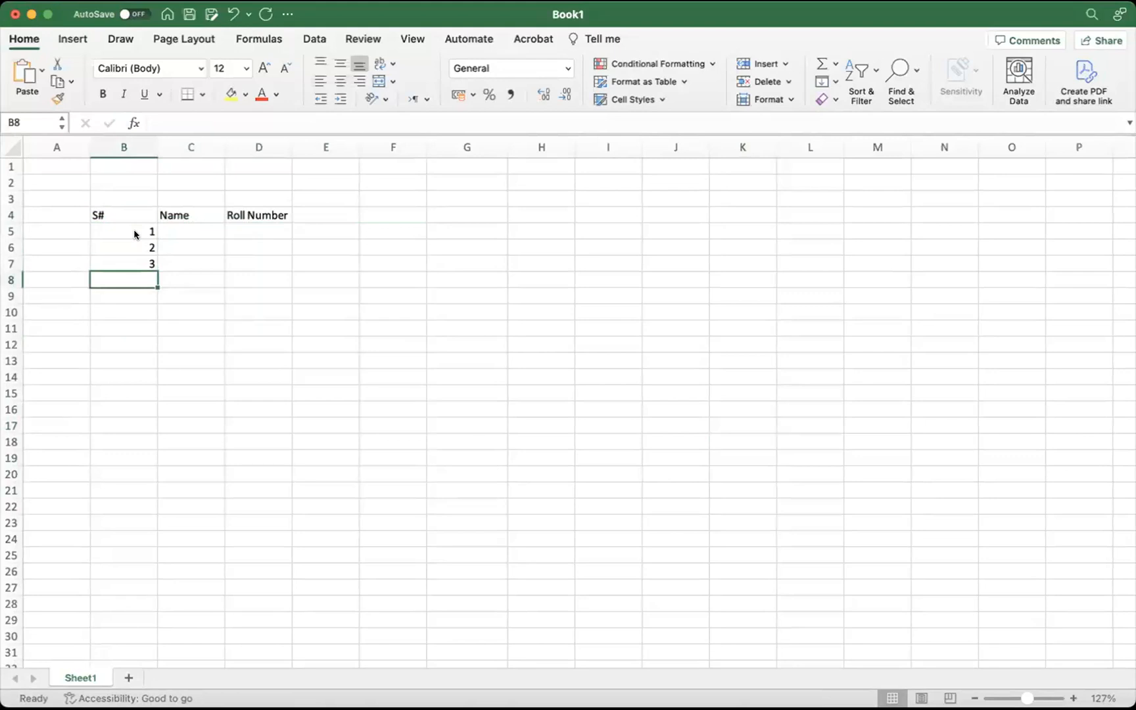
{"action": "left_click_drag", "start_coordinate": [130, 225], "coordinate": [122, 258]}
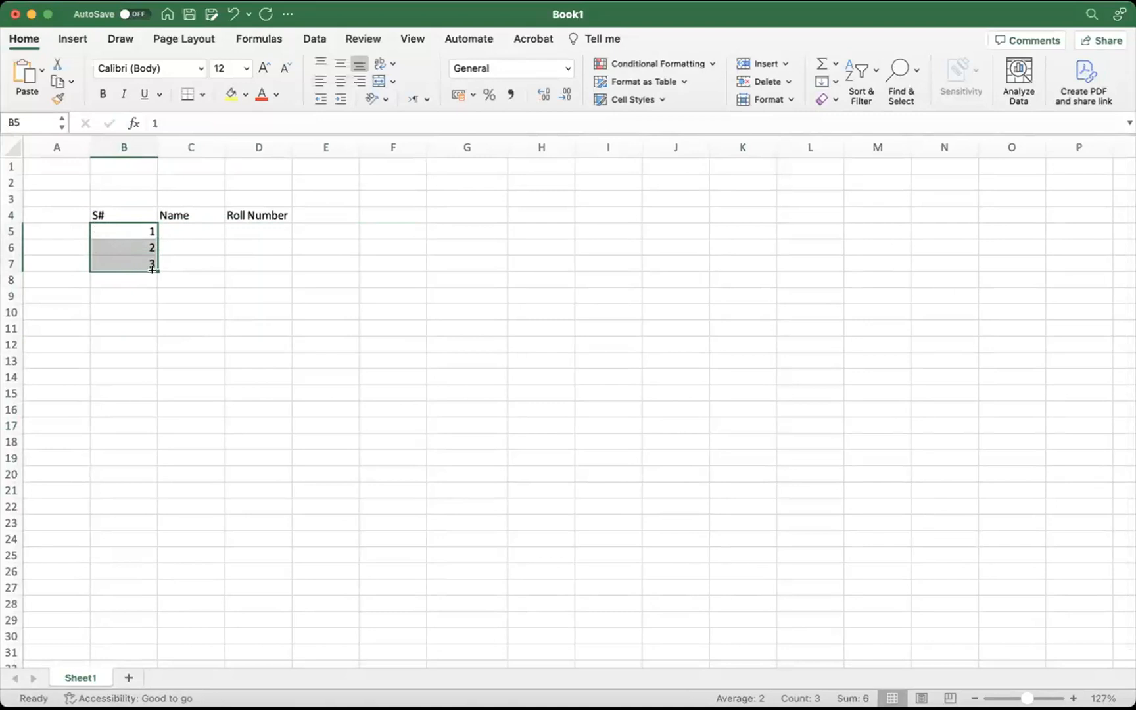
{"action": "scroll", "coordinate": [152, 270], "scroll_direction": "down", "scroll_amount": 1}
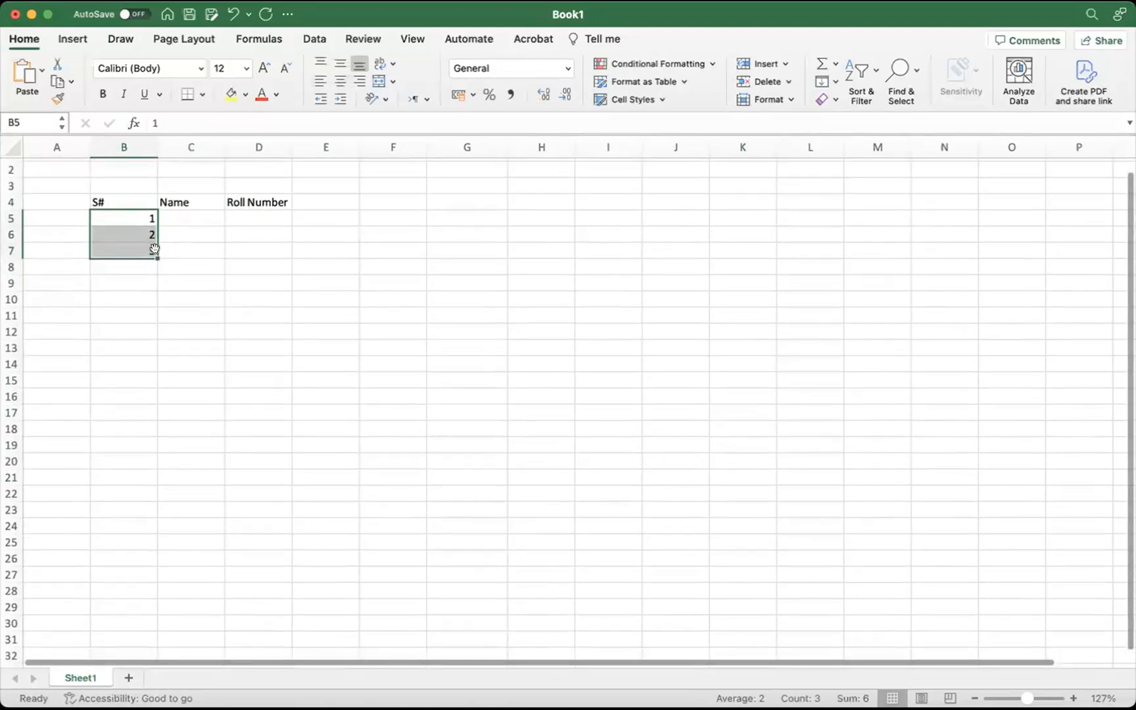
{"action": "scroll", "coordinate": [153, 252], "scroll_direction": "up", "scroll_amount": 1}
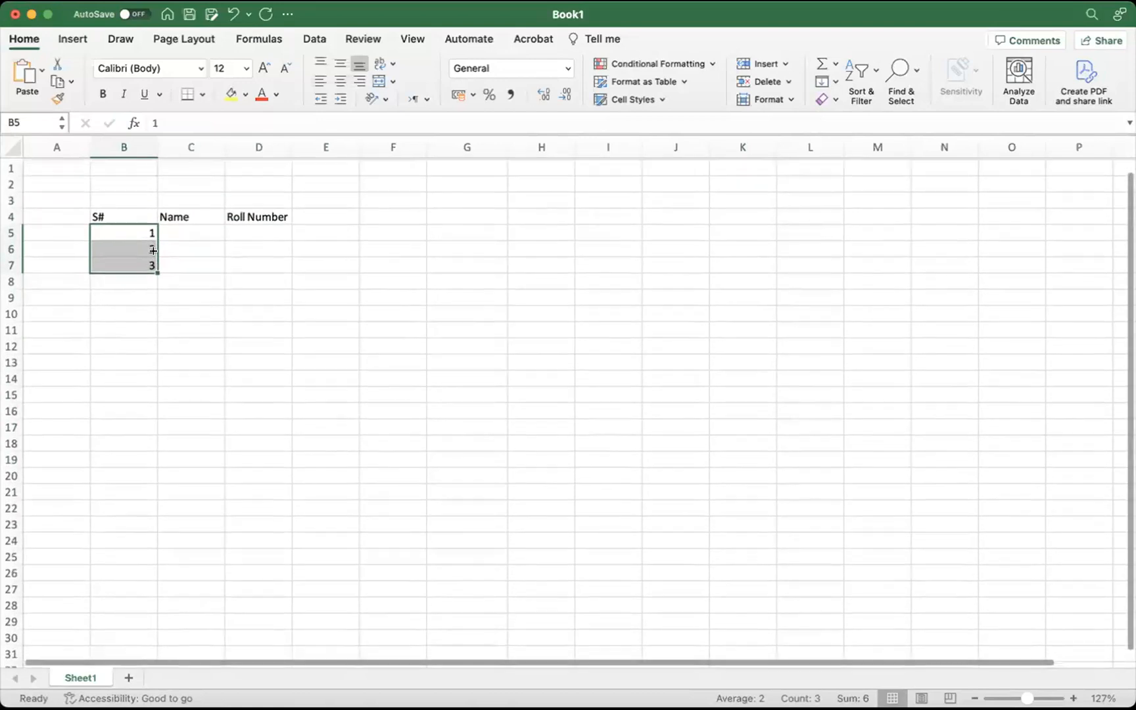
Zoom in and fill the S# series from 1 to 95, through row 99
{"action": "left_click_drag", "start_coordinate": [1029, 697], "coordinate": [1045, 697]}
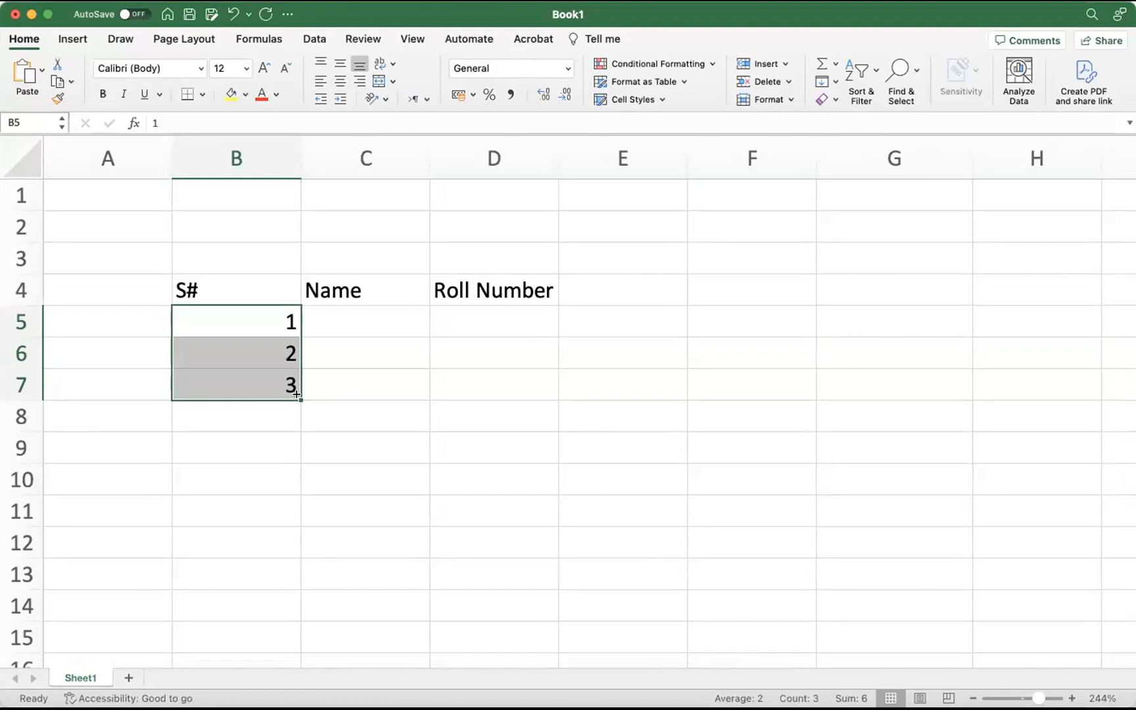
{"action": "left_click_drag", "start_coordinate": [296, 394], "coordinate": [298, 620]}
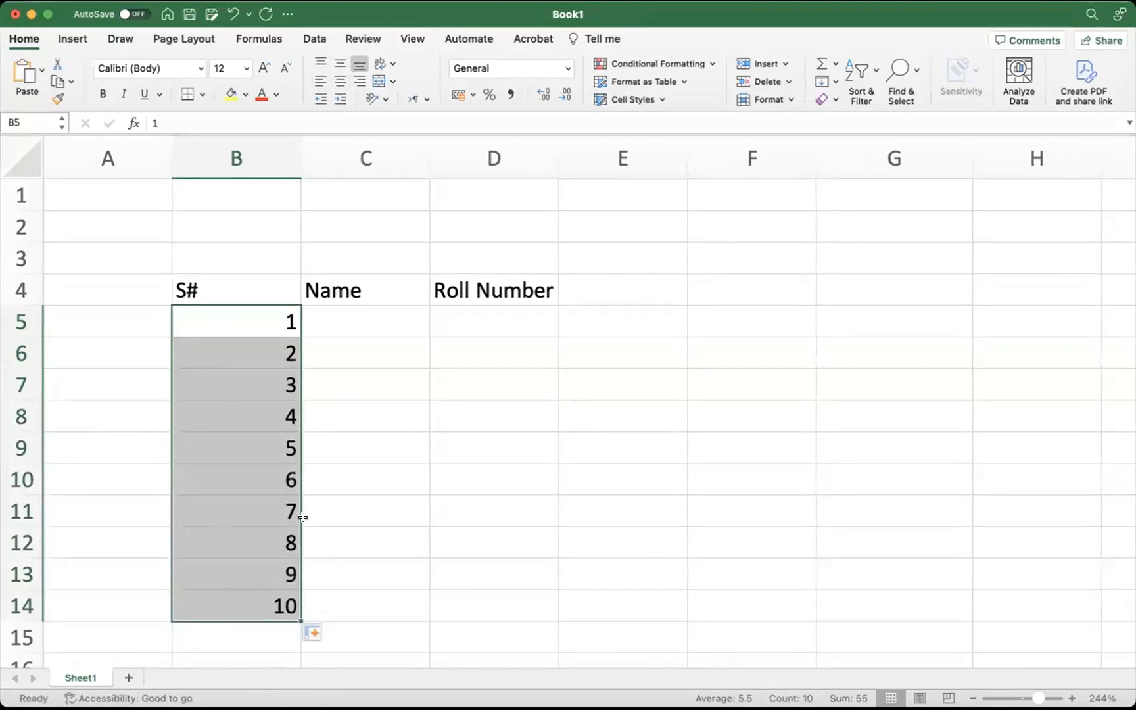
{"action": "scroll", "coordinate": [303, 516], "scroll_direction": "down", "scroll_amount": 5}
{"action": "left_click_drag", "start_coordinate": [301, 443], "coordinate": [295, 614]}
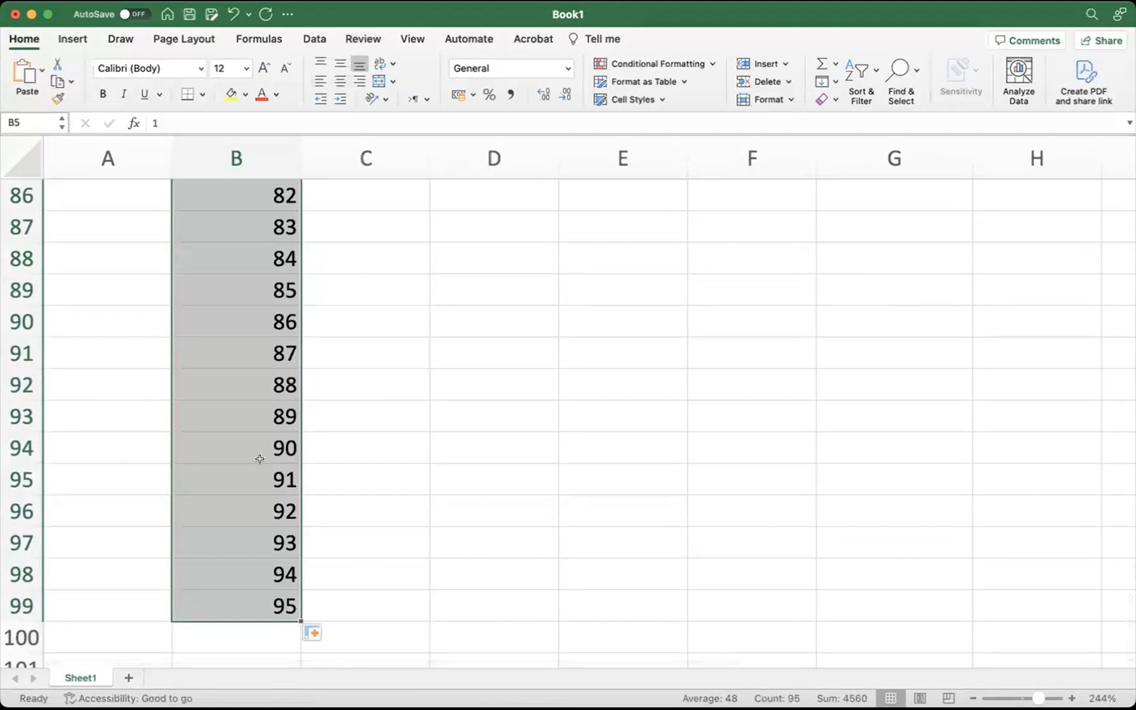
{"action": "scroll", "coordinate": [259, 458], "scroll_direction": "up", "scroll_amount": 20}
{"action": "scroll", "coordinate": [259, 458], "scroll_direction": "up", "scroll_amount": 3}
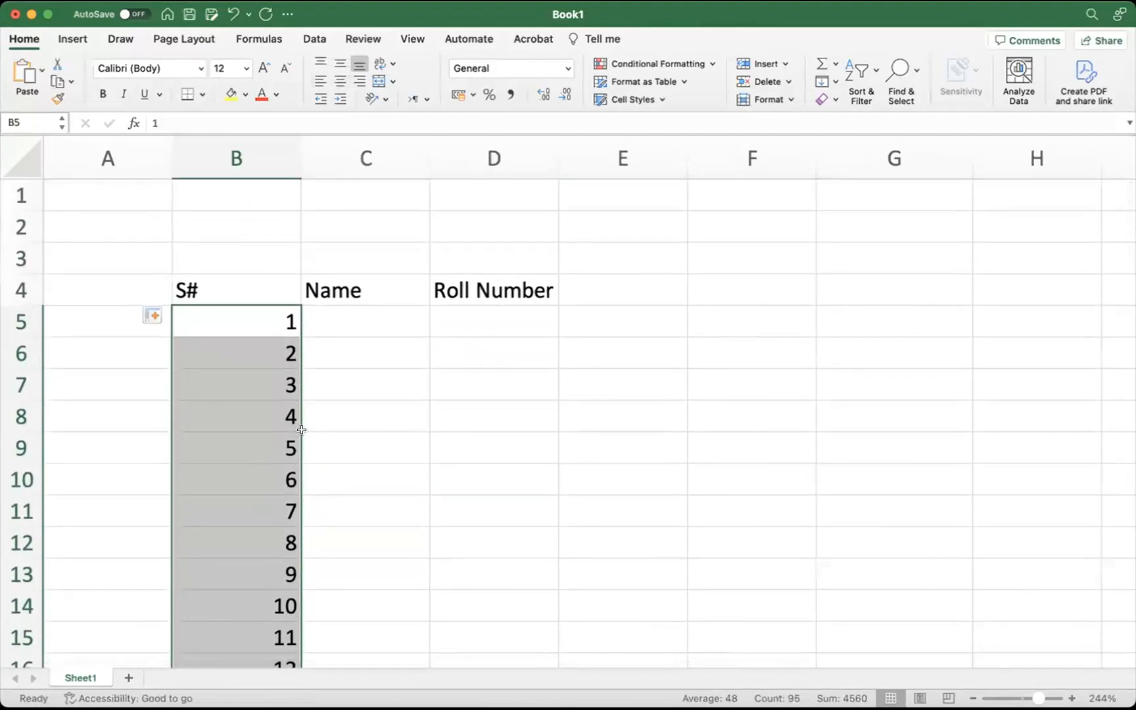
Clear the serial numbers and enter ICSK-001 in B5
{"action": "key", "text": "Delete"}
{"action": "left_click", "coordinate": [325, 418]}
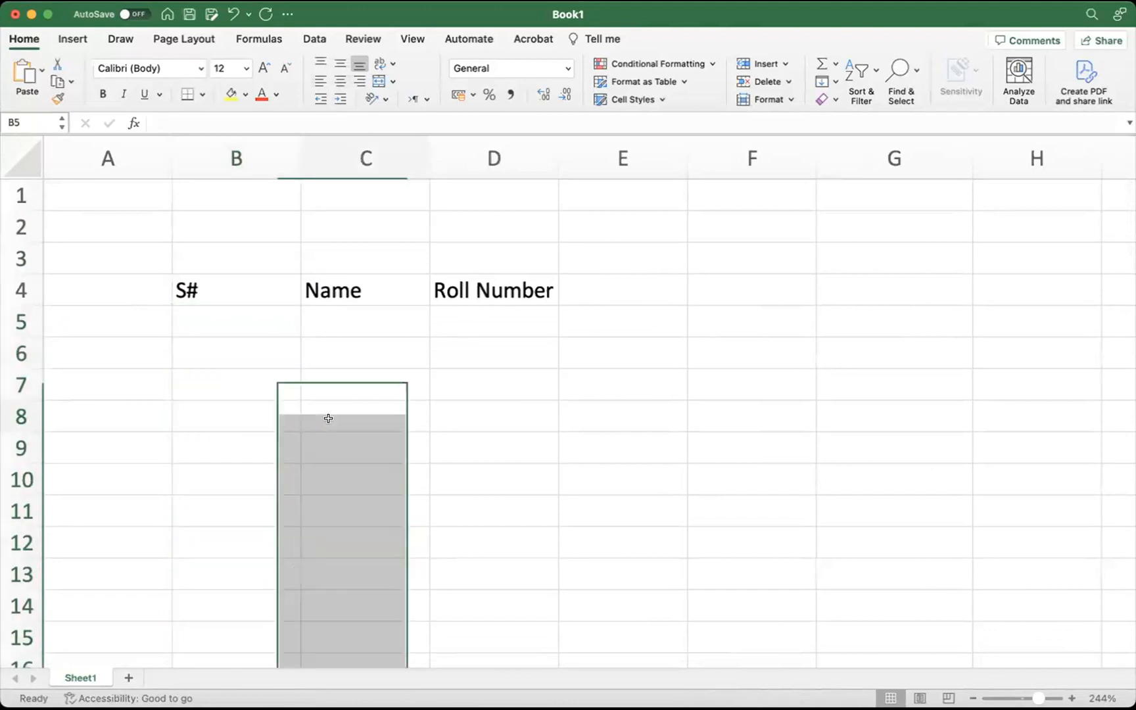
{"action": "left_click", "coordinate": [622, 299]}
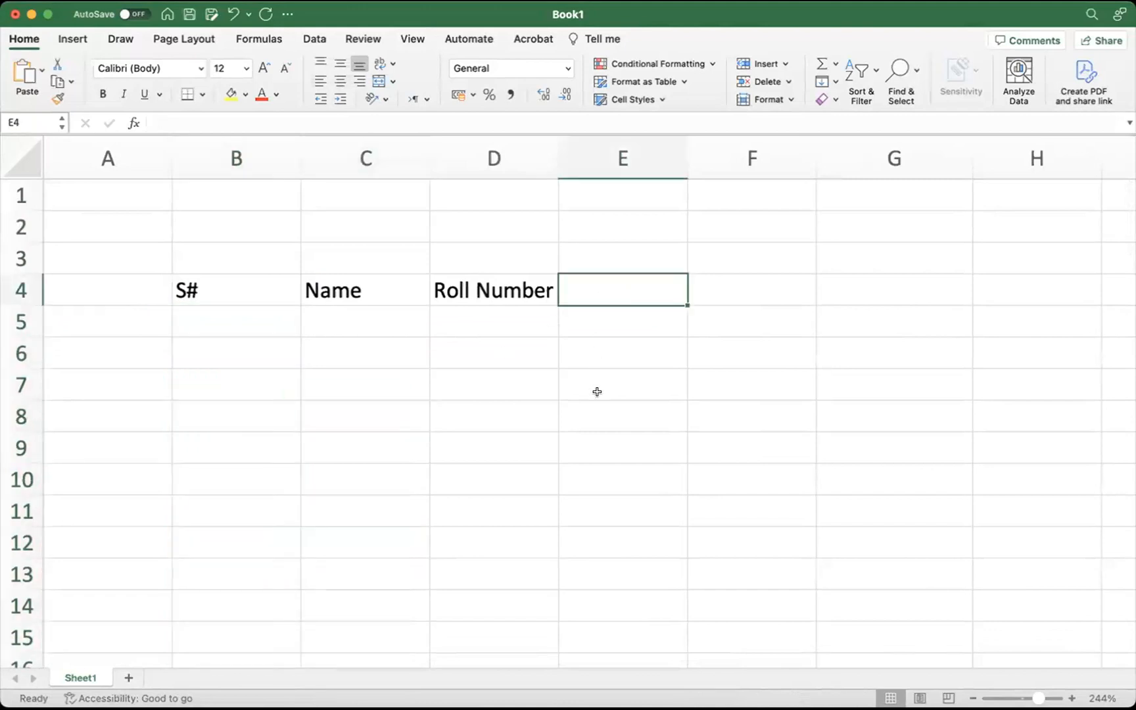
{"action": "left_click", "coordinate": [611, 322]}
{"action": "left_click", "coordinate": [193, 312]}
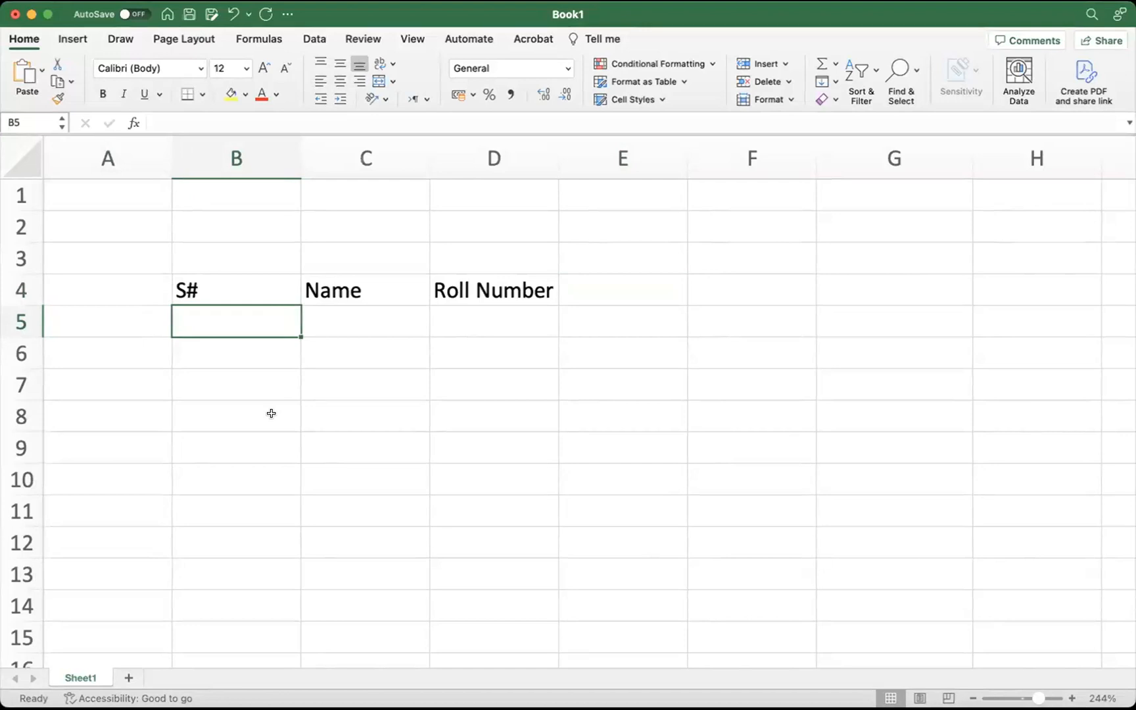
{"action": "type", "text": "ICSK"}
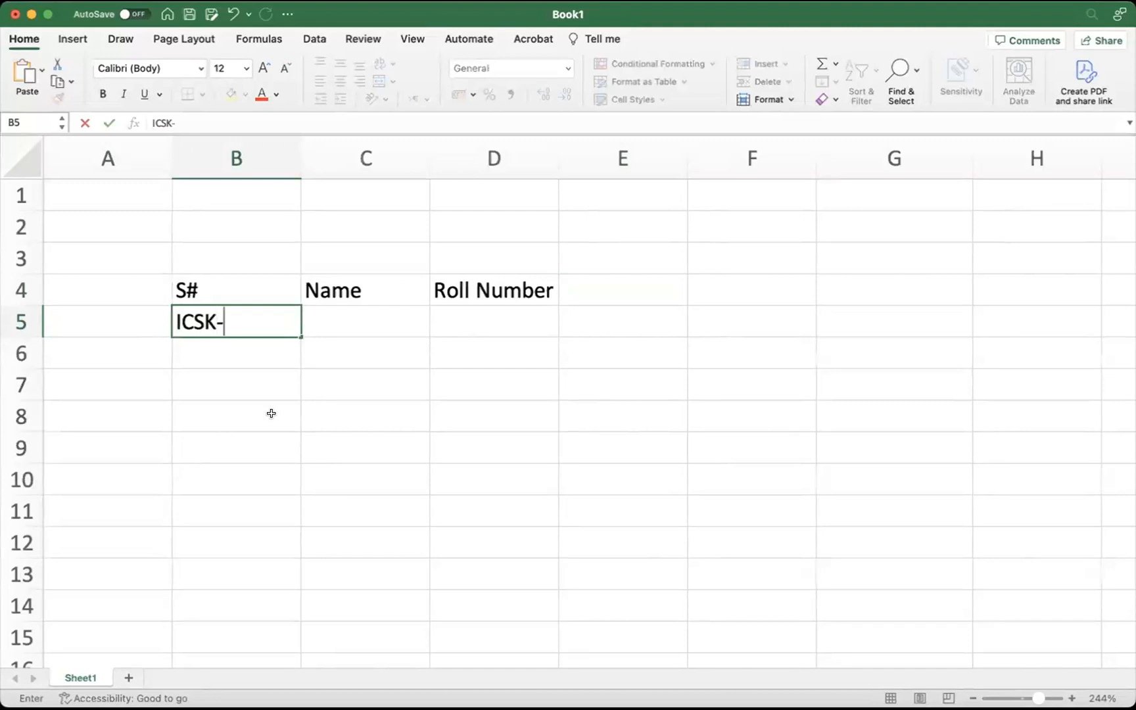
{"action": "type", "text": "-001"}
{"action": "key", "text": "Return"}
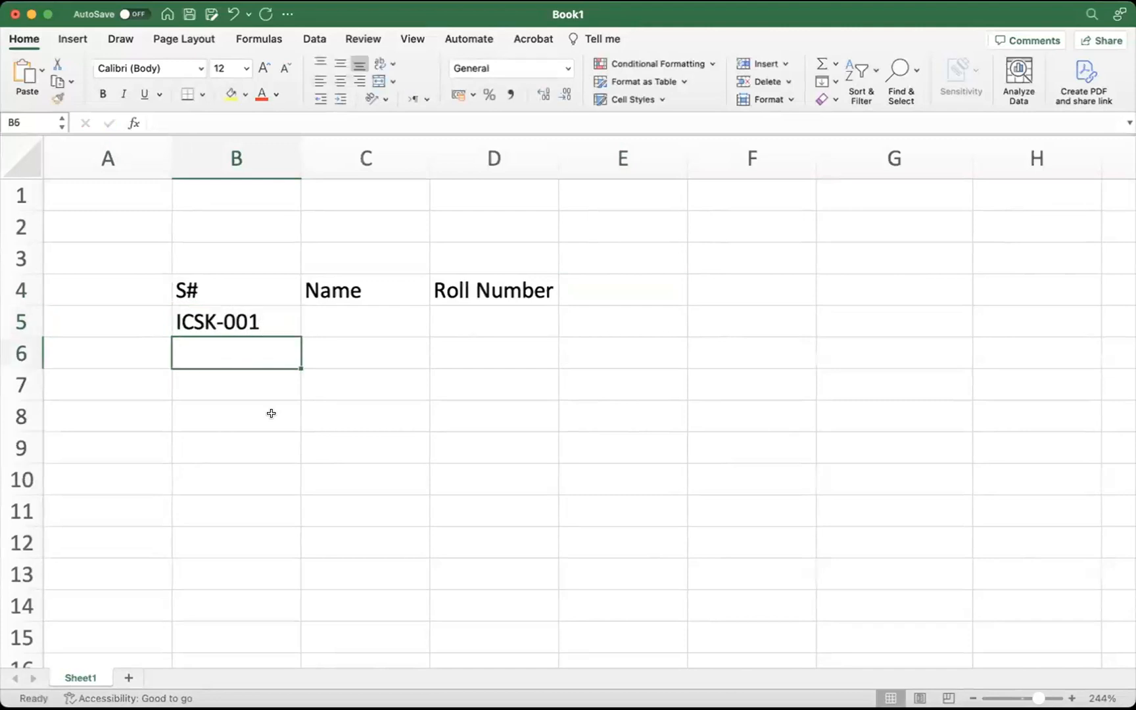
Copy the code into B6 and change it to ICSK-002
{"action": "key", "text": "Up"}
{"action": "key", "text": "super+c"}
{"action": "key", "text": "Down"}
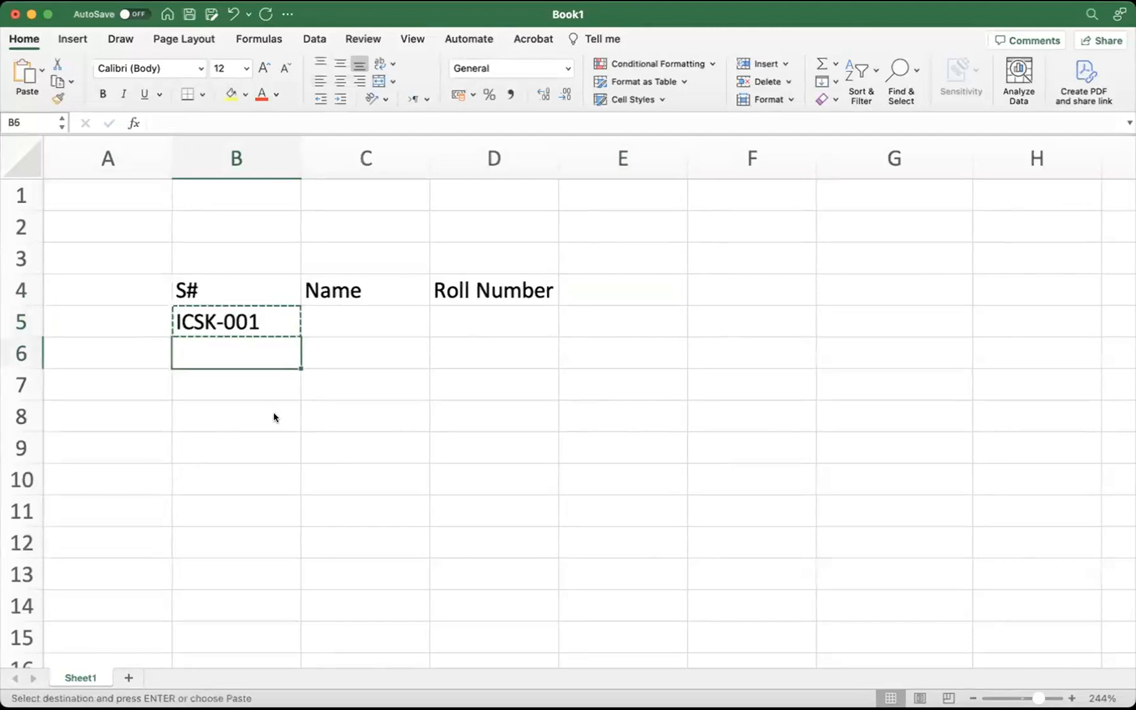
{"action": "key", "text": "super+v"}
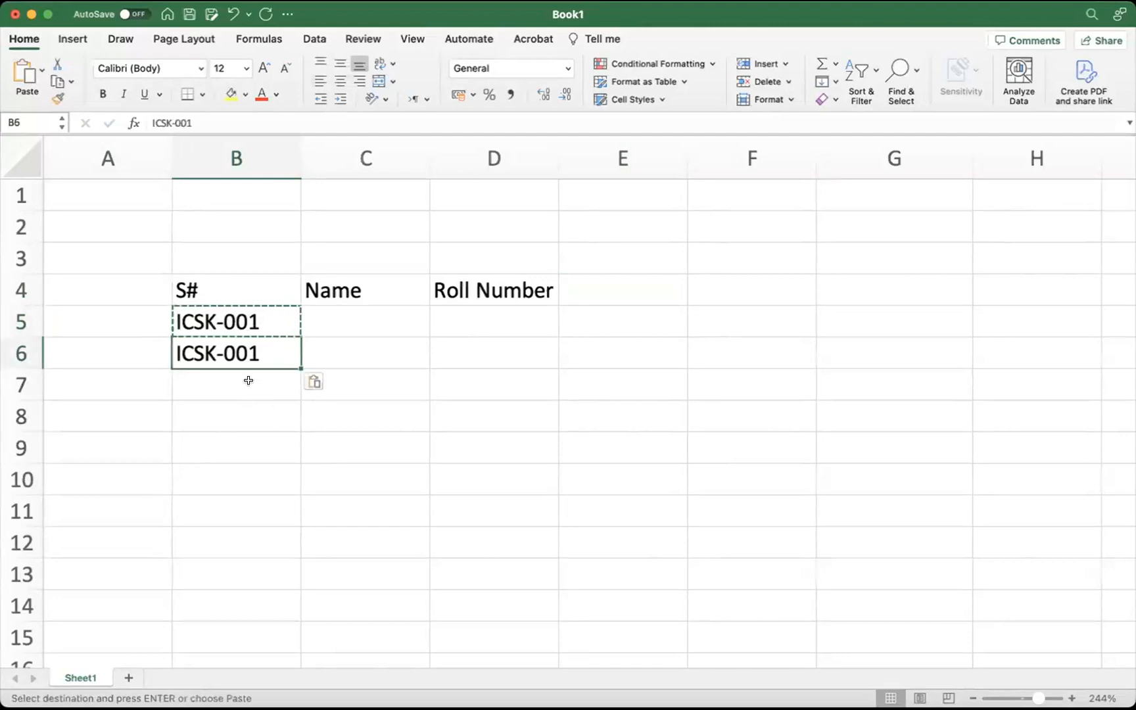
{"action": "double_click", "coordinate": [276, 347]}
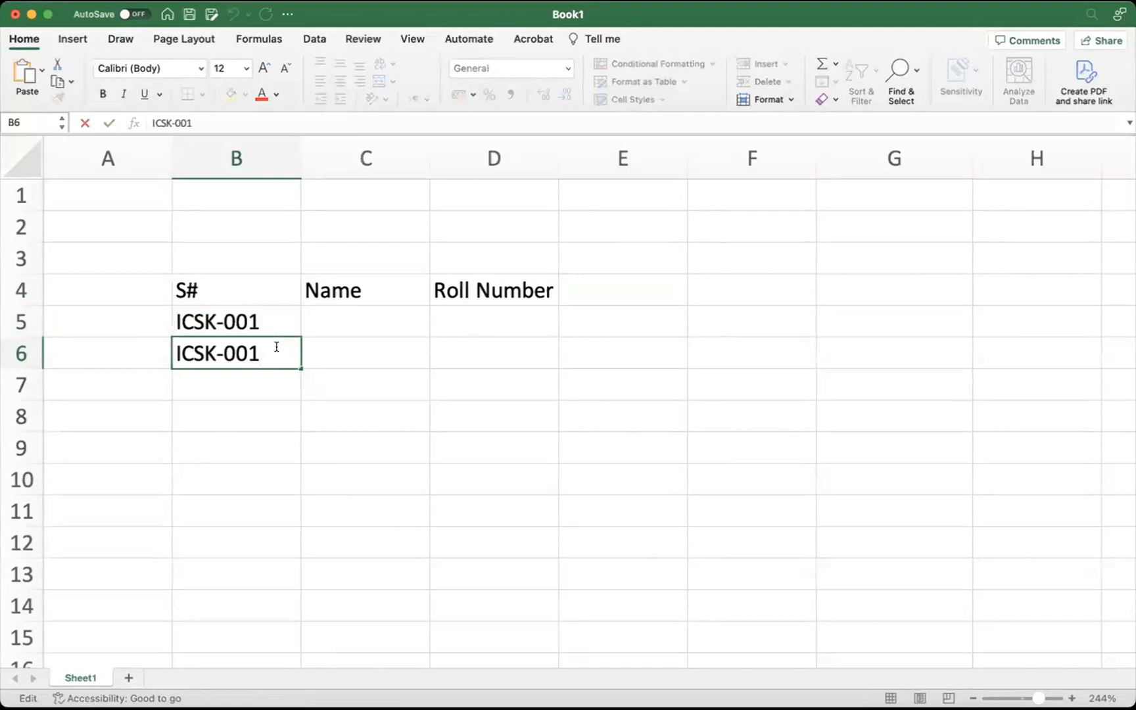
{"action": "key", "text": "BackSpace"}
{"action": "type", "text": "2"}
{"action": "key", "text": "Return"}
{"action": "left_click", "coordinate": [251, 326]}
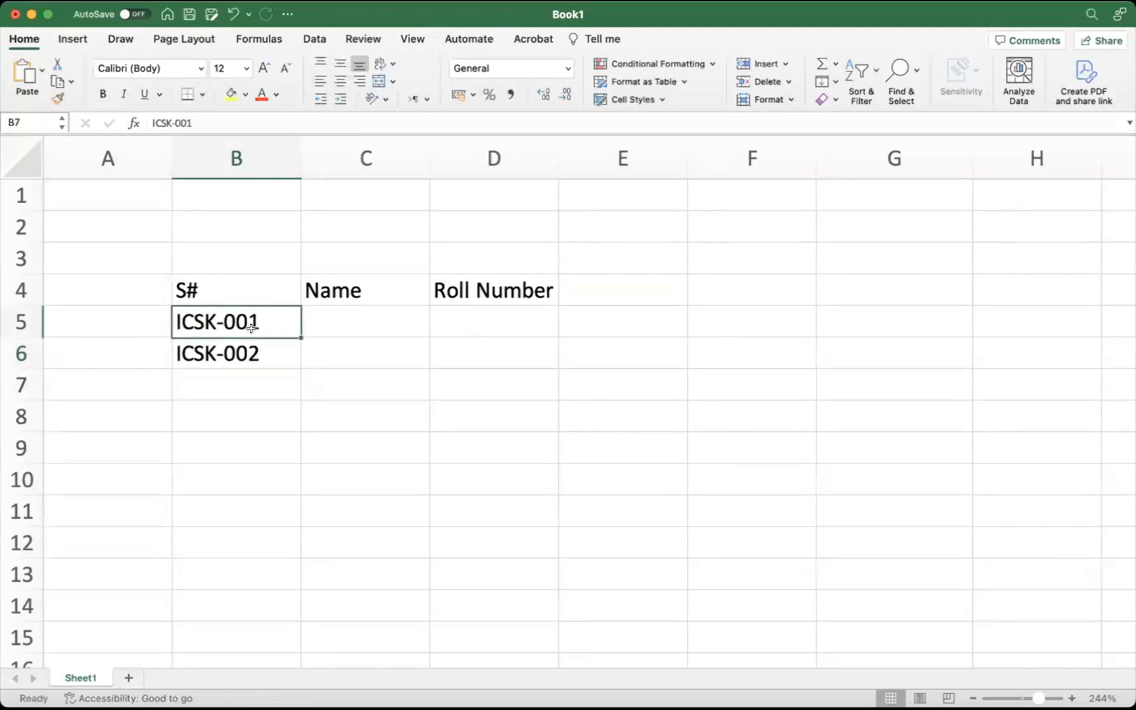
{"action": "left_click_drag", "start_coordinate": [252, 327], "coordinate": [249, 355]}
{"action": "left_click", "coordinate": [245, 403]}
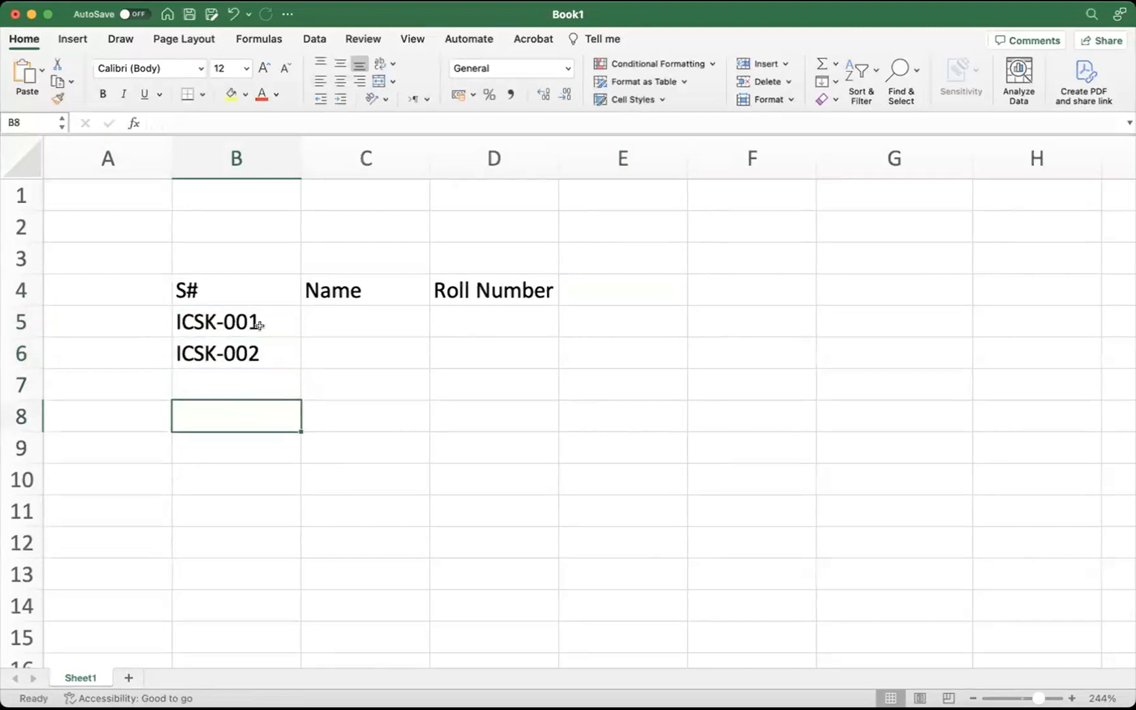
{"action": "left_click", "coordinate": [236, 317]}
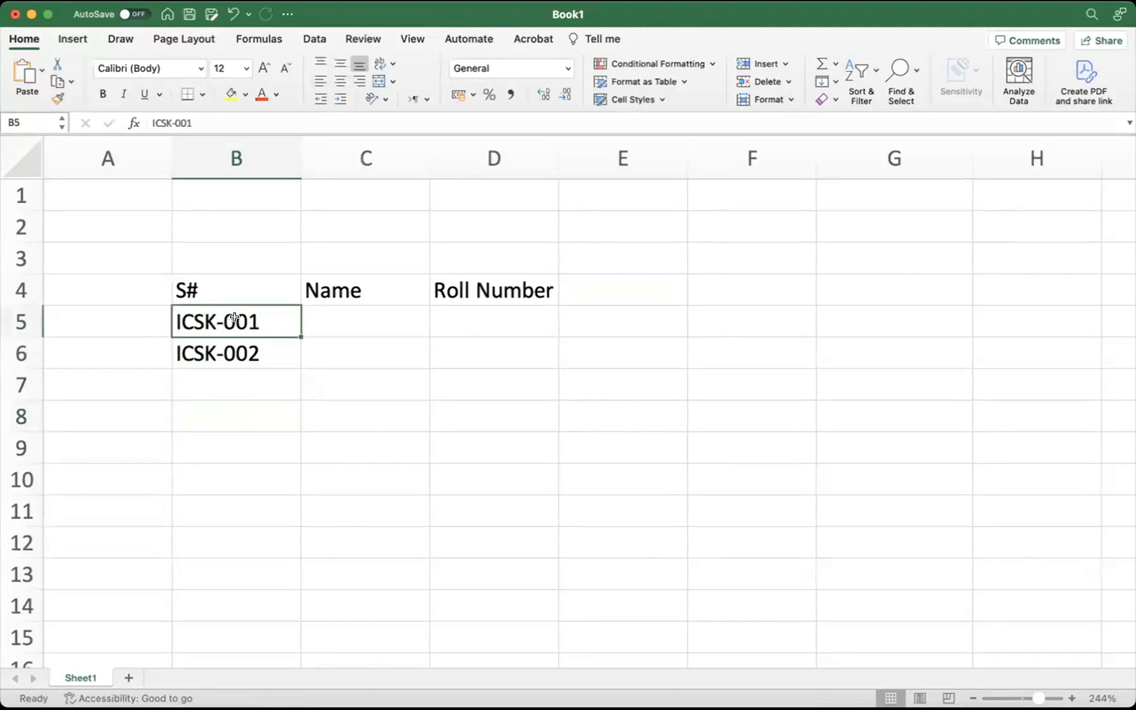
Extend the ICSK codes from ICSK-001 and ICSK-002 down to ICSK-008
{"action": "left_click_drag", "start_coordinate": [1035, 698], "coordinate": [1043, 698]}
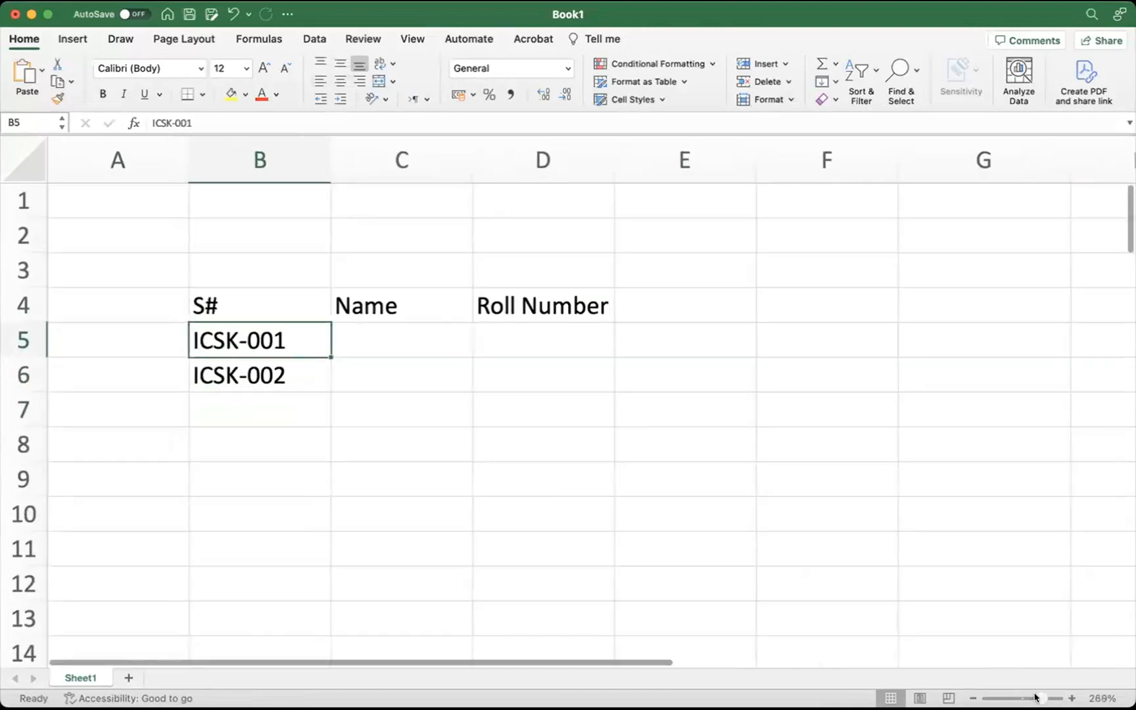
{"action": "left_click_drag", "start_coordinate": [277, 351], "coordinate": [275, 379]}
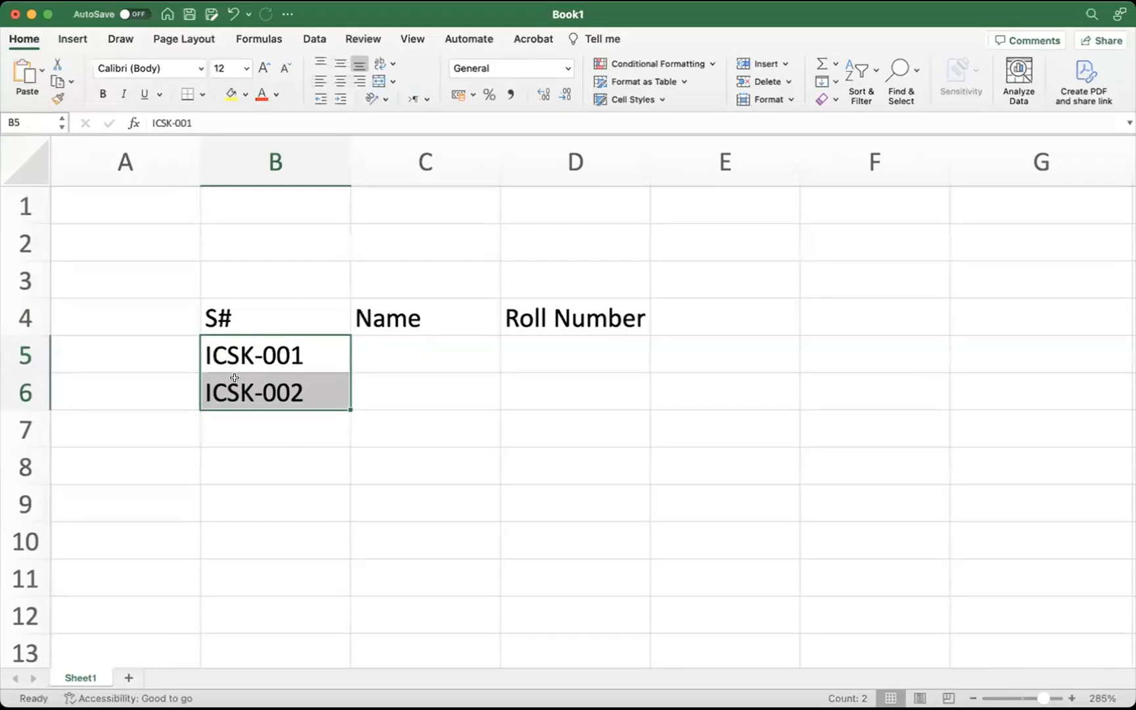
{"action": "left_click", "coordinate": [276, 354]}
{"action": "left_click", "coordinate": [329, 477]}
{"action": "left_click_drag", "start_coordinate": [272, 350], "coordinate": [262, 390]}
{"action": "left_click_drag", "start_coordinate": [342, 404], "coordinate": [307, 626]}
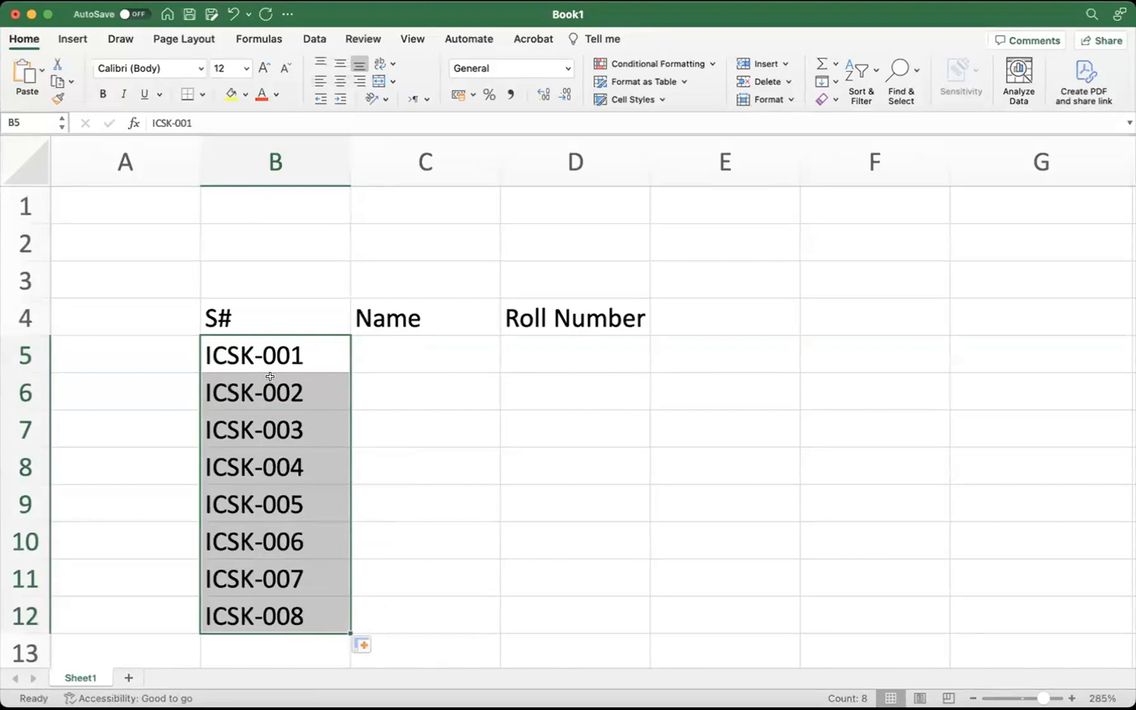
{"action": "scroll", "coordinate": [266, 373], "scroll_direction": "down", "scroll_amount": 1}
{"action": "scroll", "coordinate": [256, 395], "scroll_direction": "down", "scroll_amount": 3}
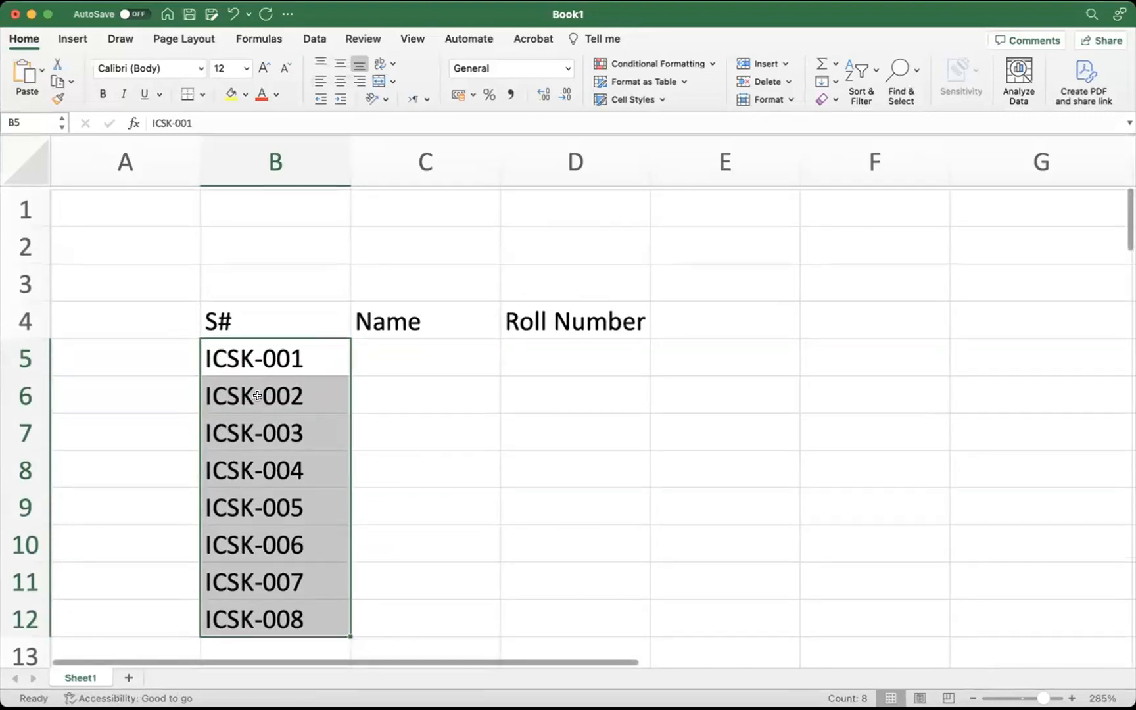
{"action": "scroll", "coordinate": [256, 395], "scroll_direction": "up", "scroll_amount": 2}
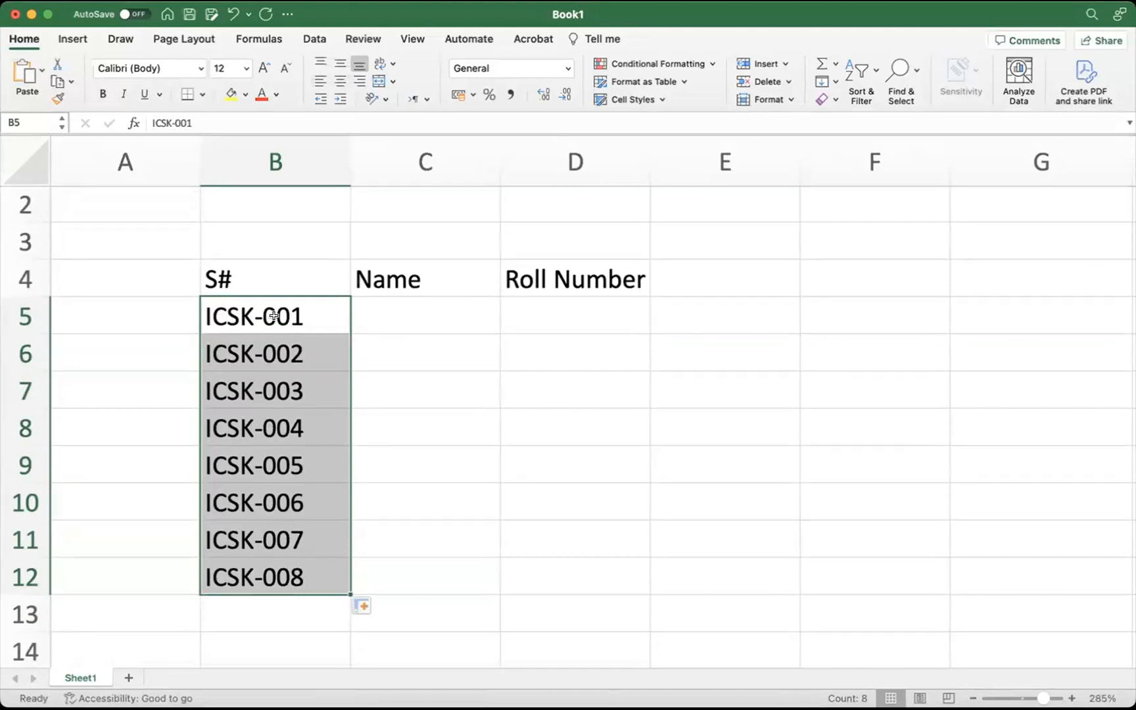
Undo the accidental column C fill and continue the codes through ICSK-010 in B14
{"action": "left_click_drag", "start_coordinate": [342, 587], "coordinate": [414, 551]}
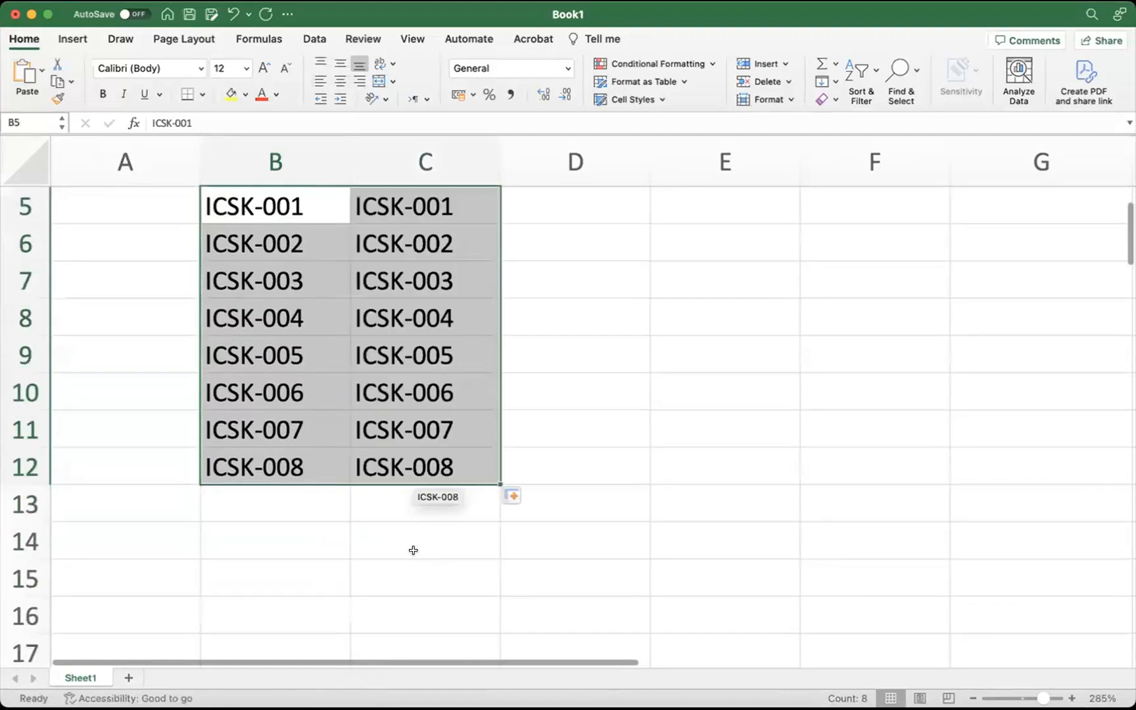
{"action": "key", "text": "super+z"}
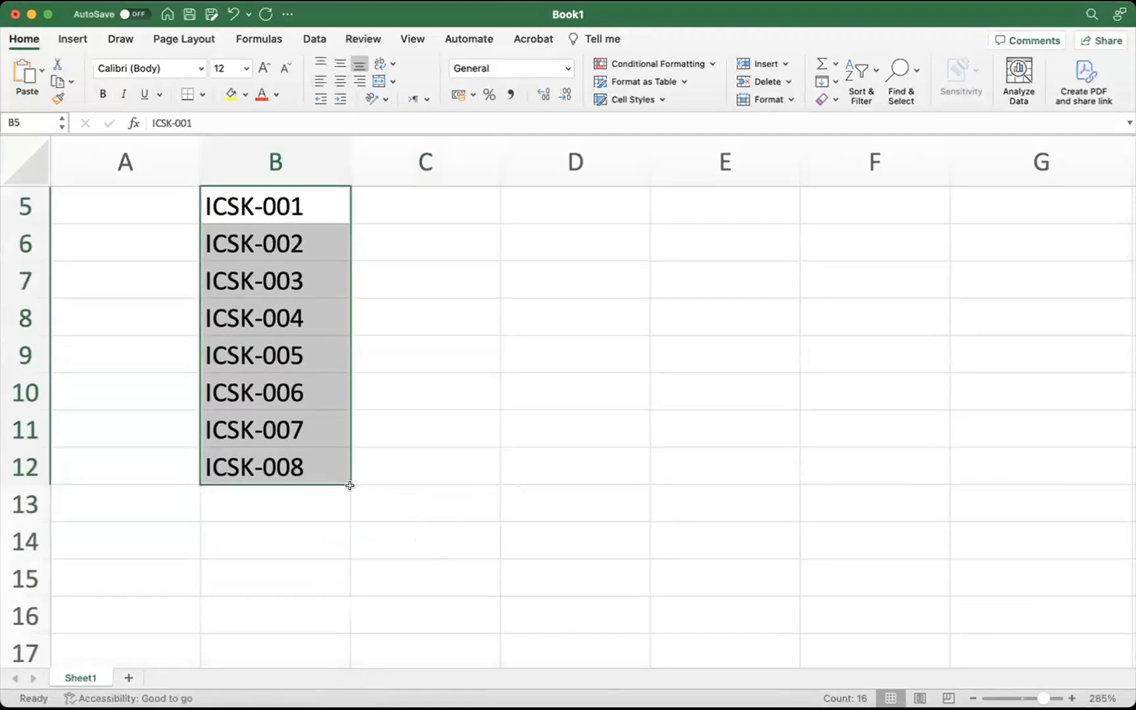
{"action": "left_click_drag", "start_coordinate": [350, 484], "coordinate": [329, 536]}
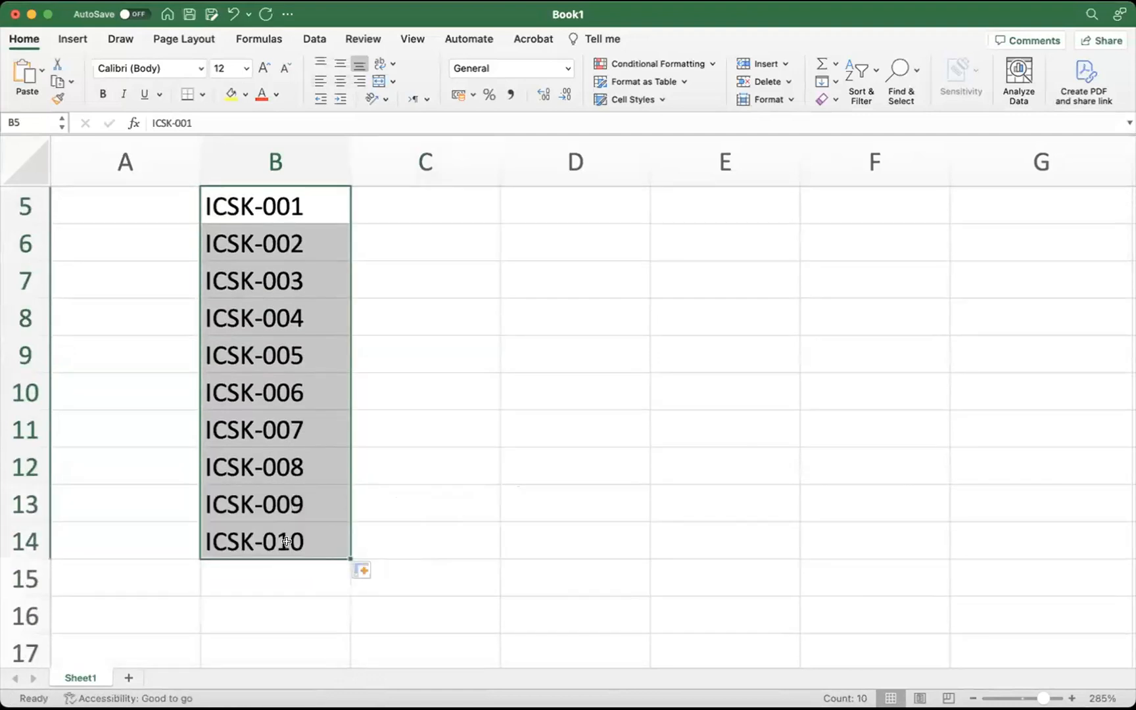
{"action": "left_click", "coordinate": [279, 586]}
{"action": "left_click", "coordinate": [286, 538]}
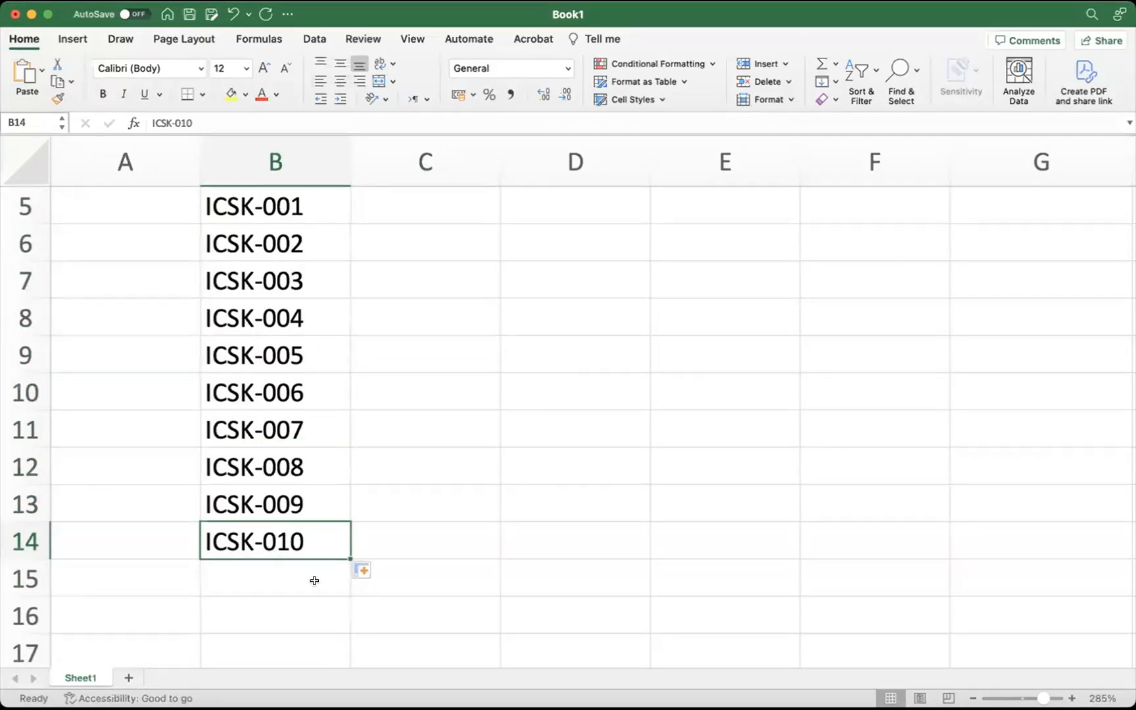
{"action": "scroll", "coordinate": [312, 565], "scroll_direction": "up", "scroll_amount": 5}
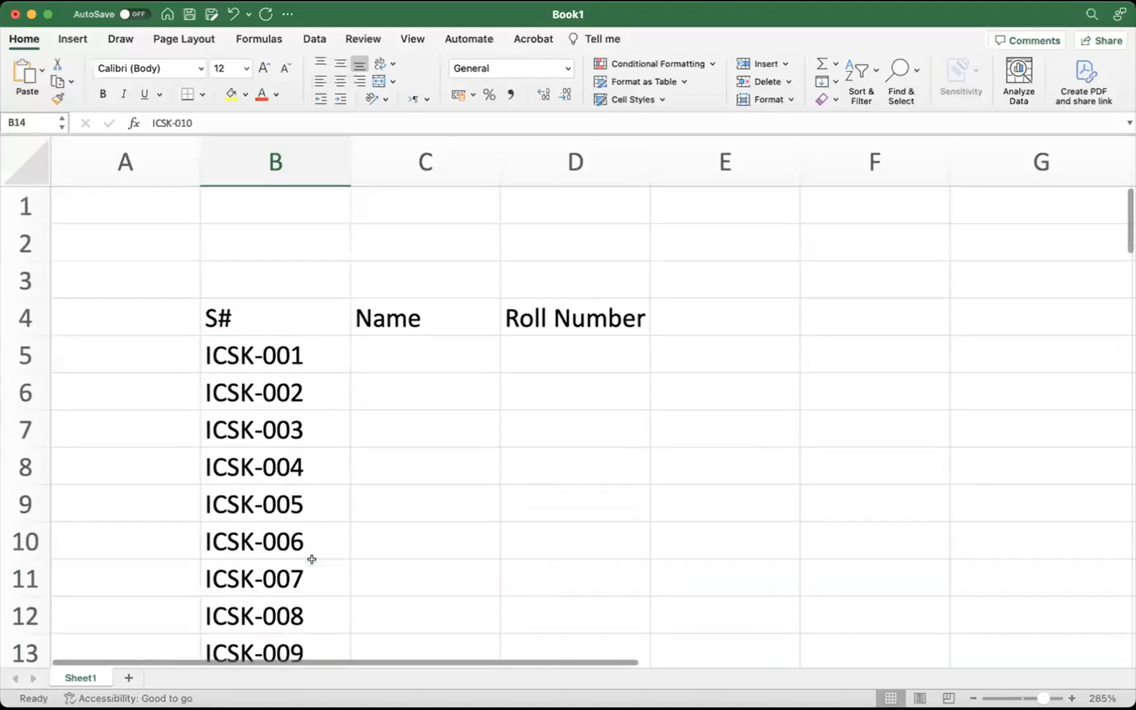
{"action": "scroll", "coordinate": [276, 421], "scroll_direction": "down", "scroll_amount": 2}
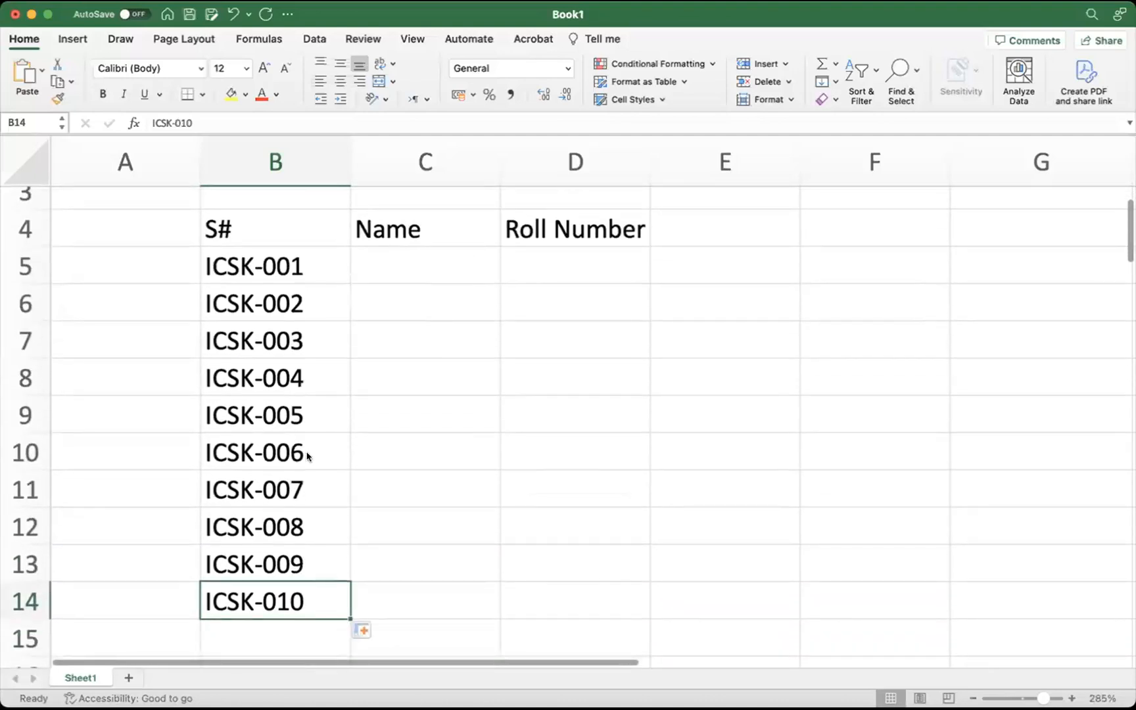
{"action": "left_click", "coordinate": [401, 256]}
{"action": "left_click", "coordinate": [681, 271]}
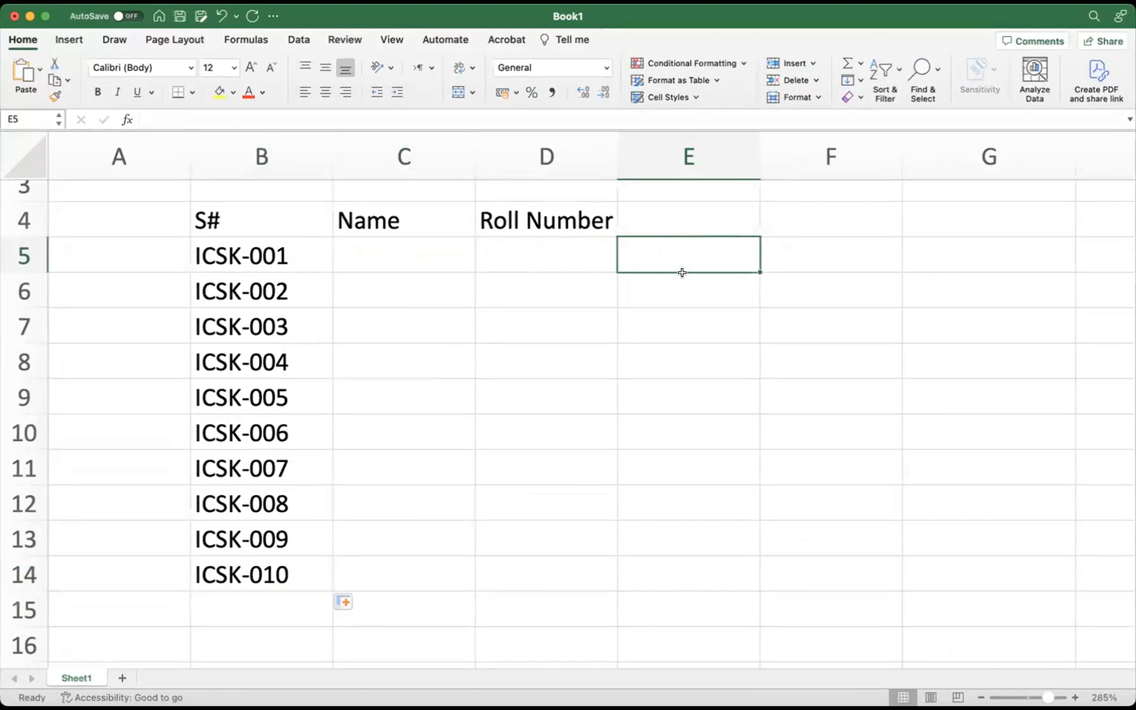
Enter Sunday and Wednesday in E5:E6, try an AutoFill pattern, then undo it
{"action": "type", "text": "Sunday"}
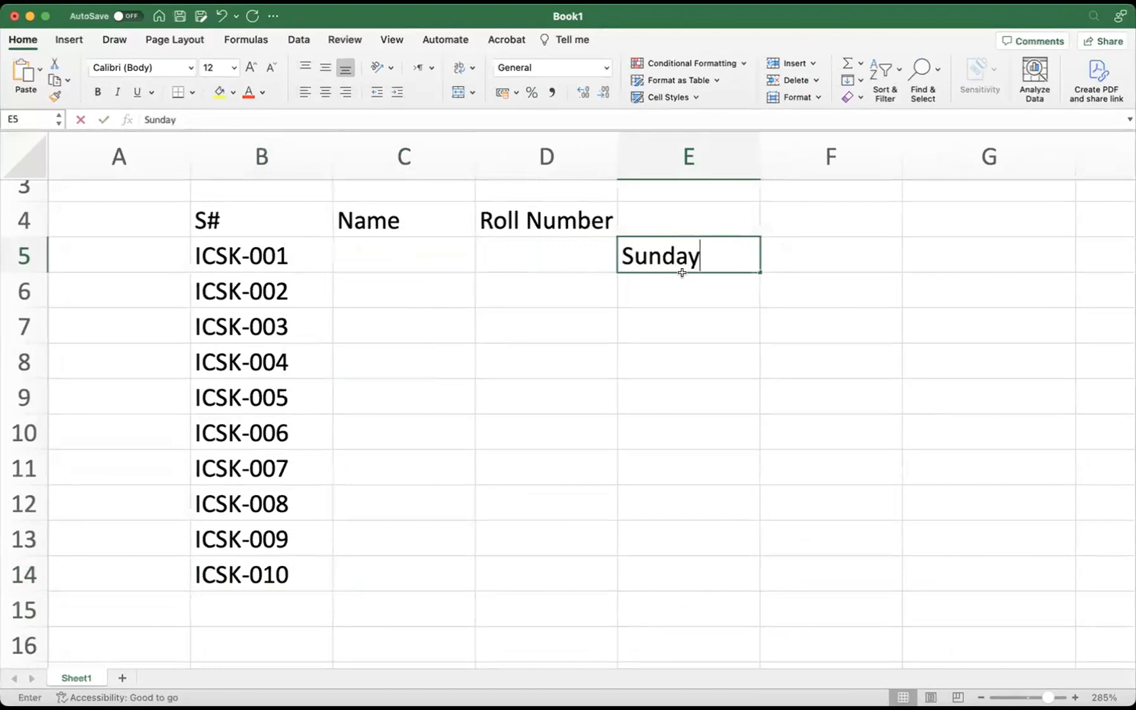
{"action": "key", "text": "Return"}
{"action": "type", "text": "Wednesday"}
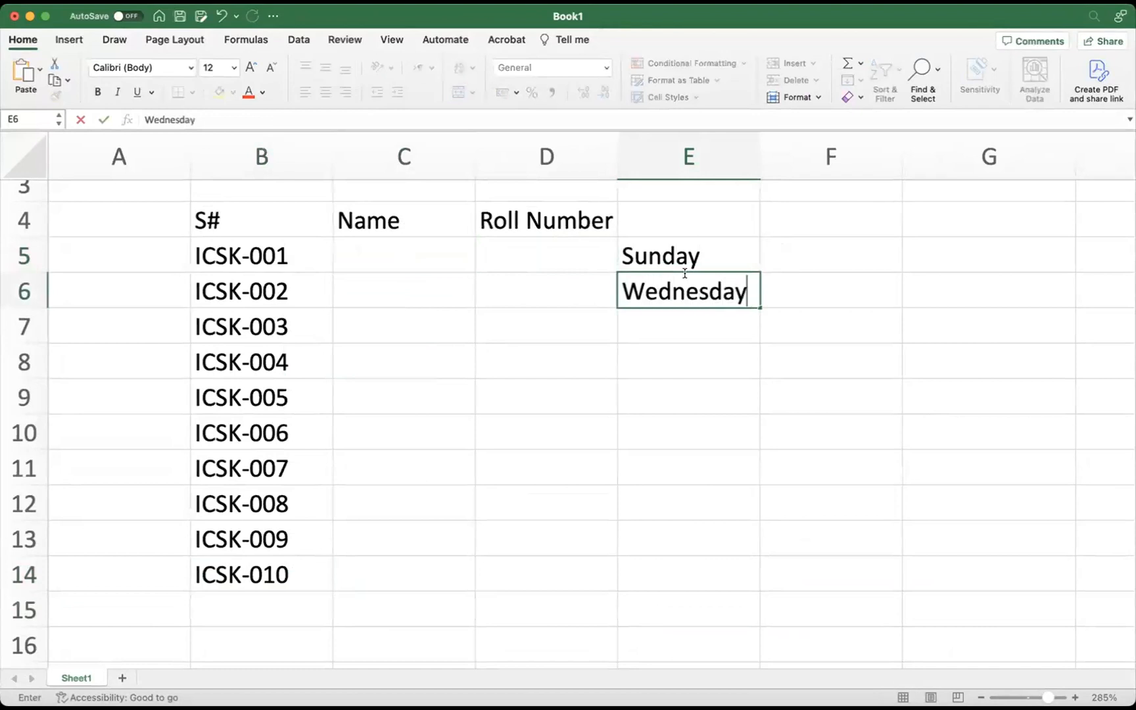
{"action": "key", "text": "Return"}
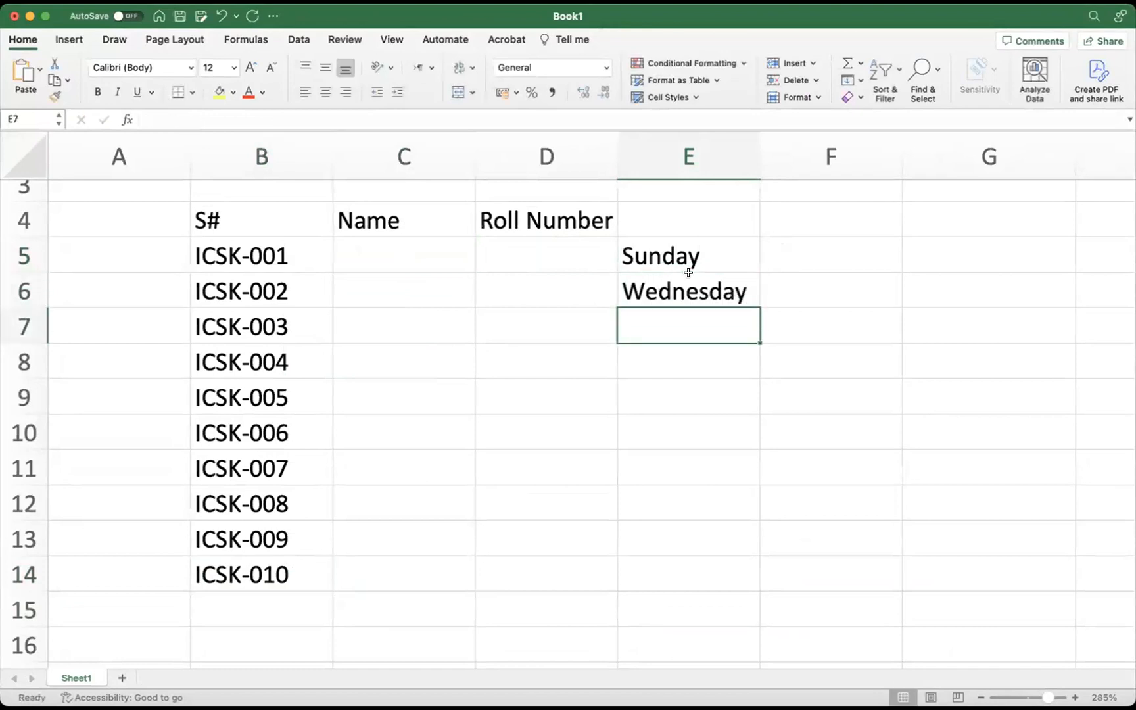
{"action": "left_click_drag", "start_coordinate": [701, 256], "coordinate": [699, 279]}
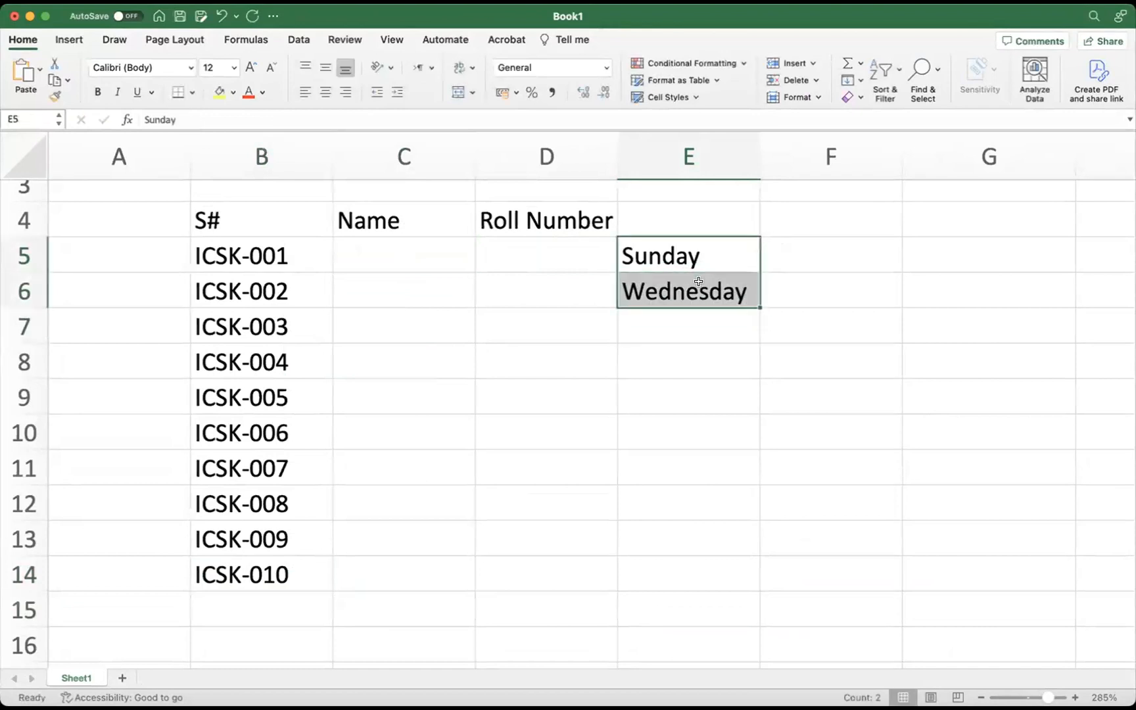
{"action": "left_click_drag", "start_coordinate": [758, 305], "coordinate": [726, 484]}
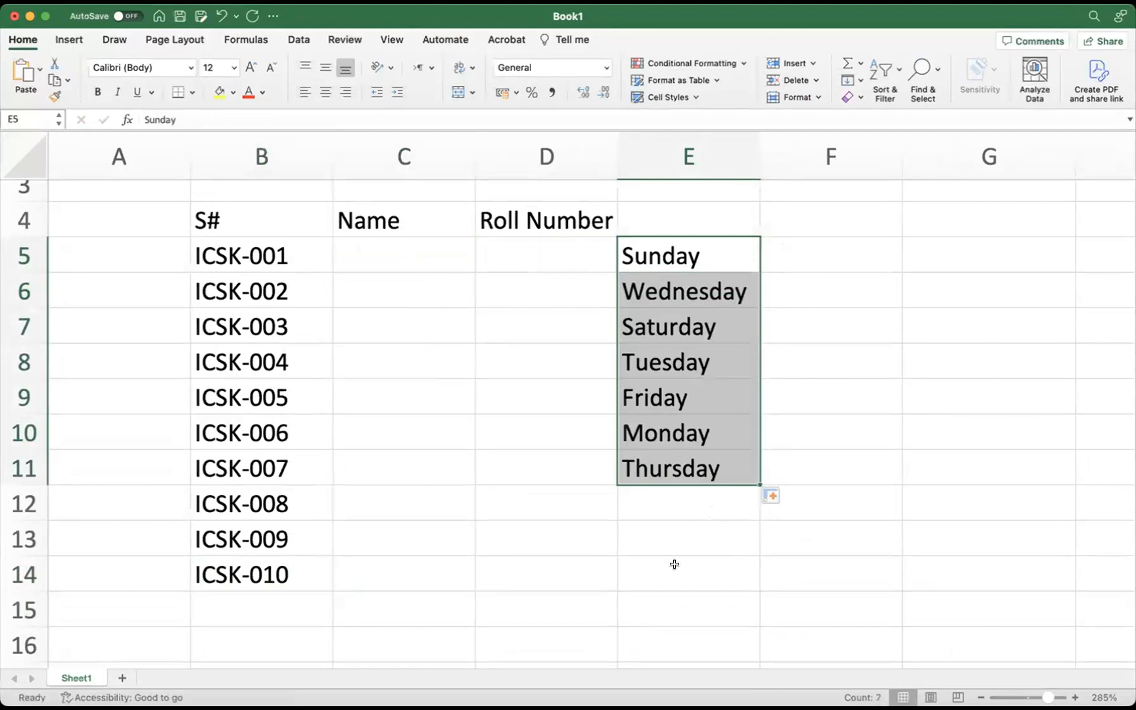
{"action": "key", "text": "super+z"}
Extend the pattern by one row to Saturday, then delete Saturday and Wednesday
{"action": "left_click", "coordinate": [731, 424]}
{"action": "left_click", "coordinate": [664, 252]}
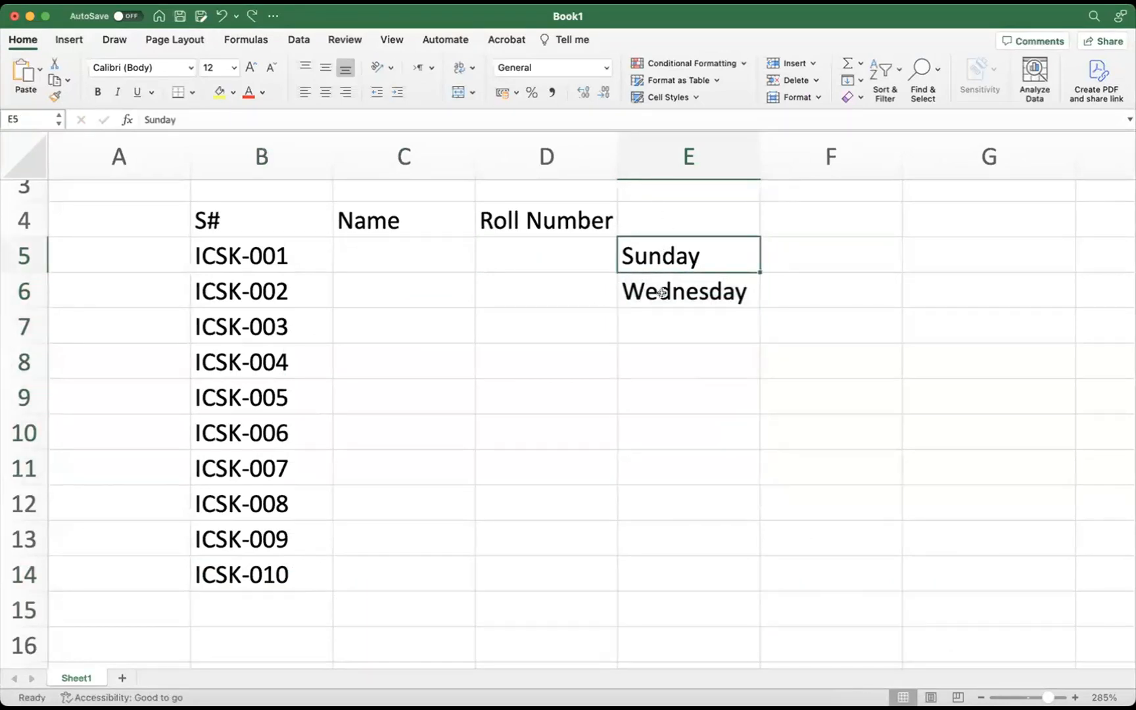
{"action": "left_click", "coordinate": [689, 289], "text": "shift"}
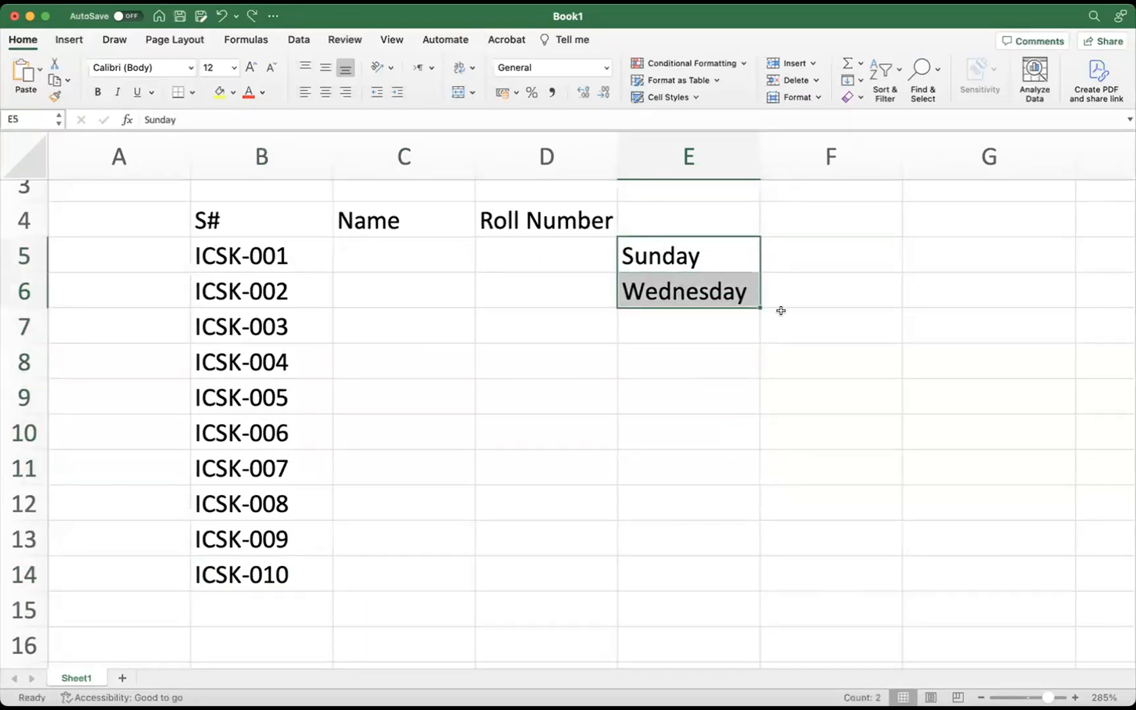
{"action": "left_click_drag", "start_coordinate": [760, 307], "coordinate": [751, 324]}
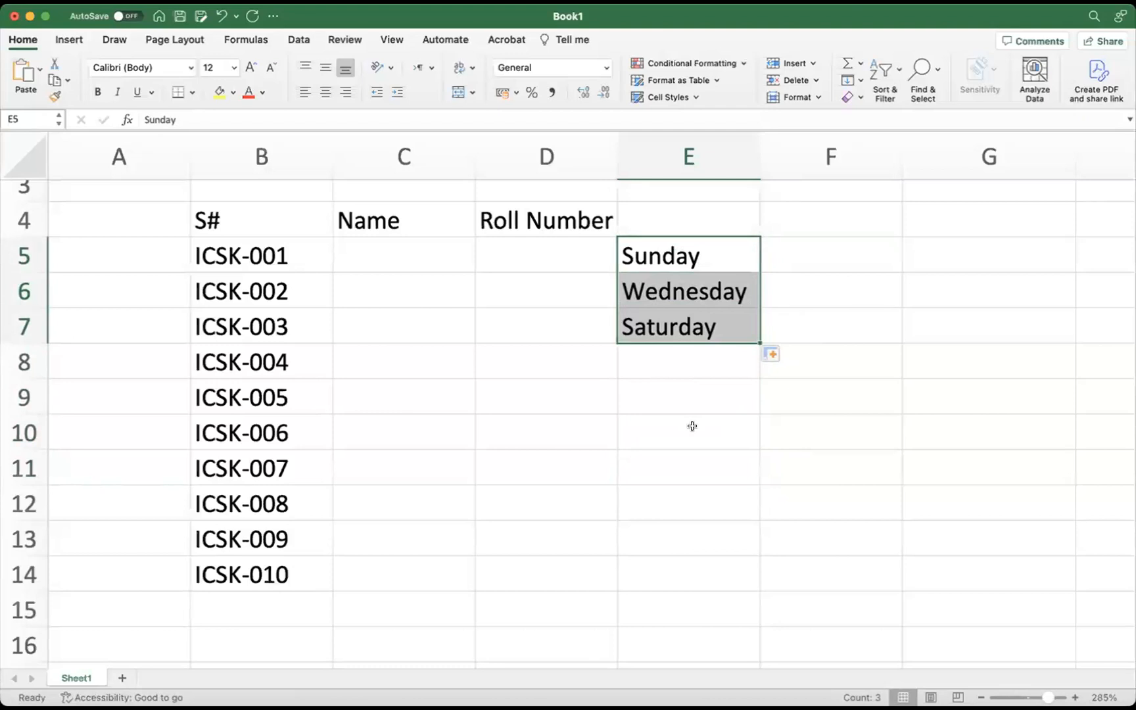
{"action": "left_click", "coordinate": [668, 410]}
{"action": "left_click", "coordinate": [711, 328]}
{"action": "key", "text": "Delete"}
{"action": "left_click", "coordinate": [701, 296]}
{"action": "key", "text": "Delete"}
{"action": "left_click", "coordinate": [714, 266]}
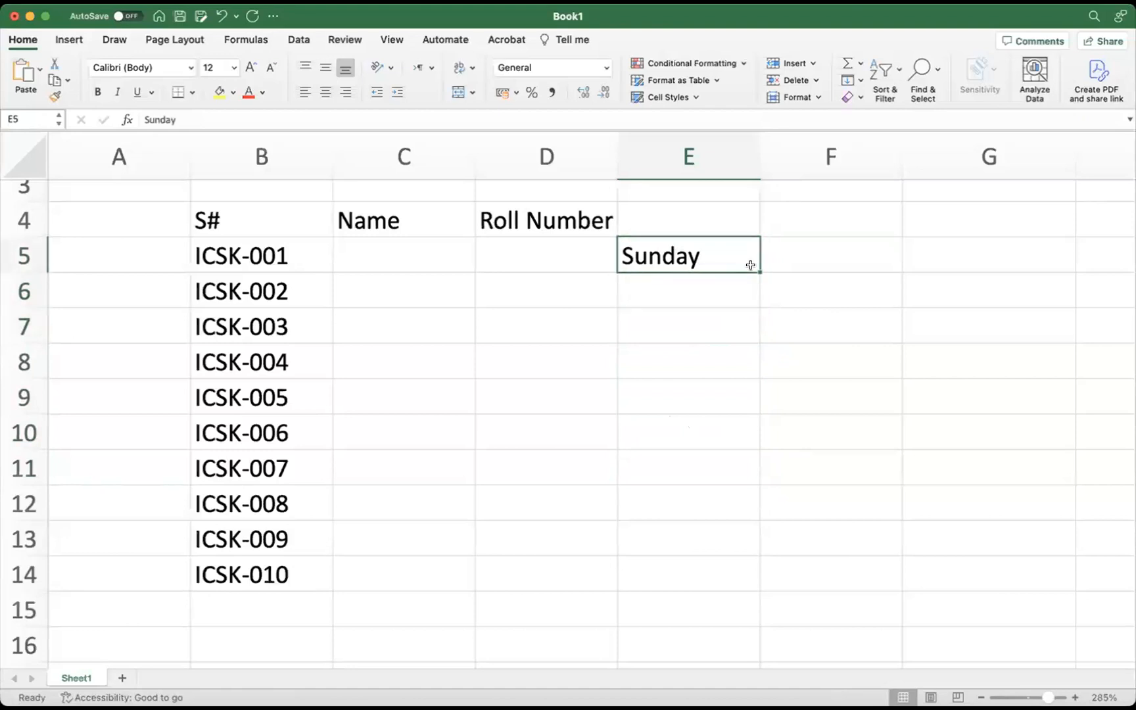
Fill Monday through Friday below Sunday in column E
{"action": "left_click_drag", "start_coordinate": [751, 266], "coordinate": [725, 428]}
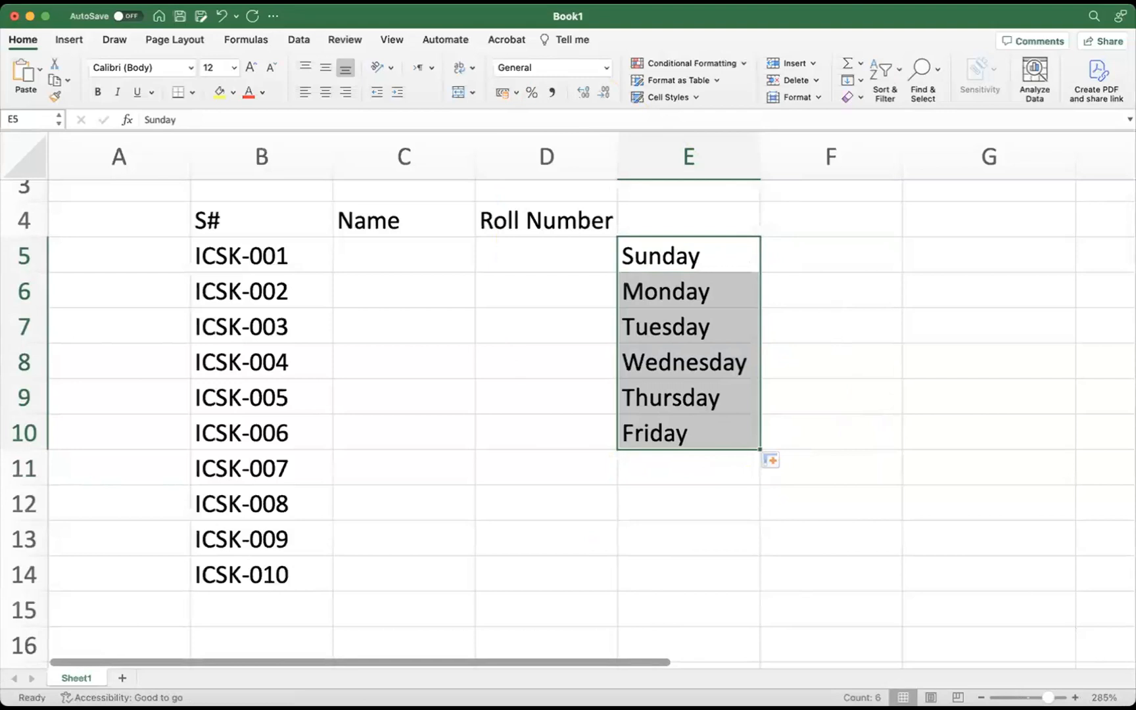
{"action": "left_click", "coordinate": [558, 459]}
{"action": "left_click_drag", "start_coordinate": [730, 261], "coordinate": [698, 459]}
Delete the weekday names from column E
{"action": "key", "text": "Delete"}
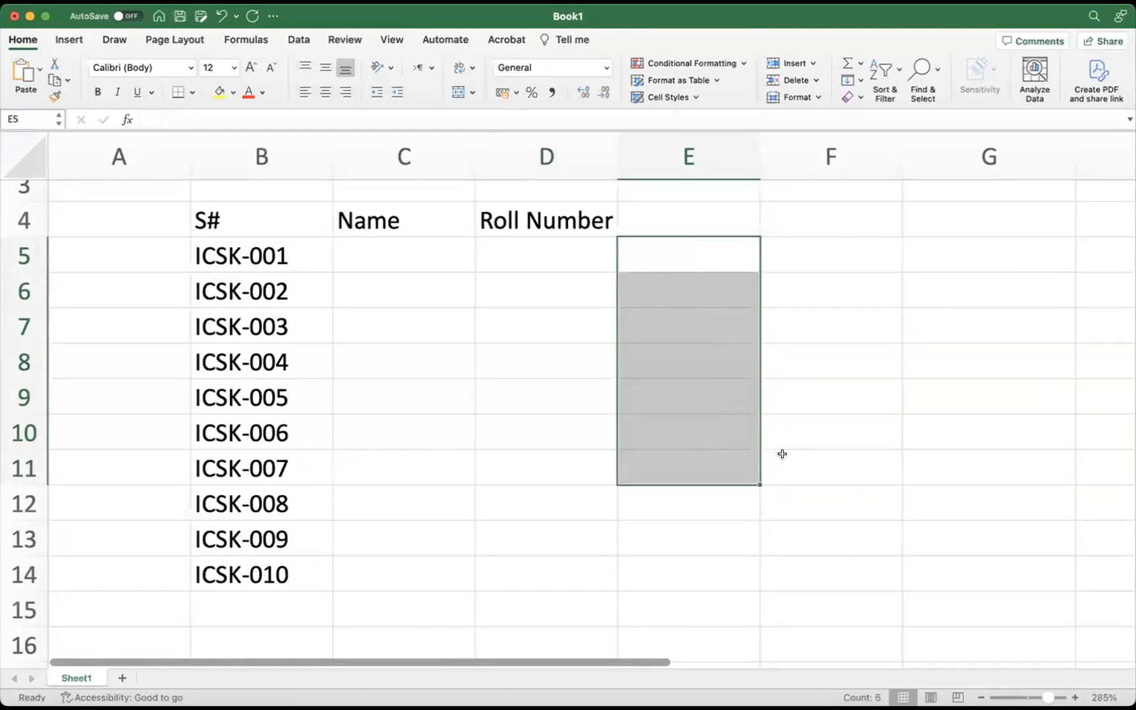
{"action": "left_click", "coordinate": [781, 460]}
{"action": "scroll", "coordinate": [279, 348], "scroll_direction": "up", "scroll_amount": 3}
{"action": "scroll", "coordinate": [159, 316], "scroll_direction": "down", "scroll_amount": 1}
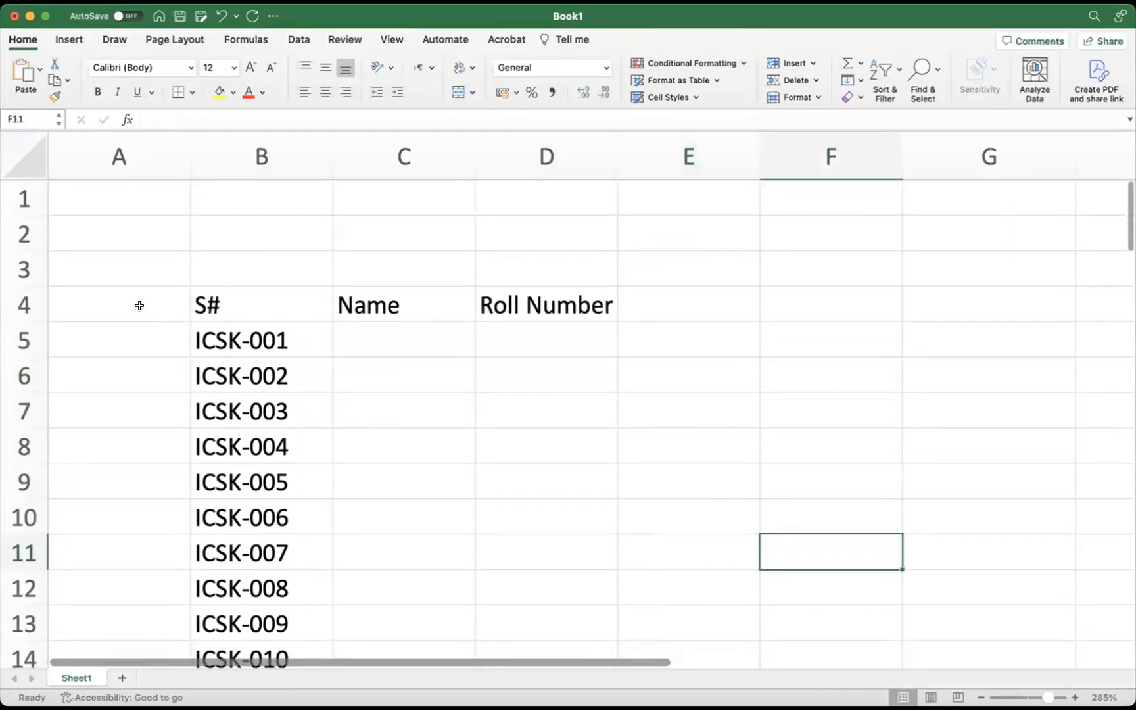
{"action": "left_click", "coordinate": [193, 335]}
{"action": "scroll", "coordinate": [109, 249], "scroll_direction": "up", "scroll_amount": 1}
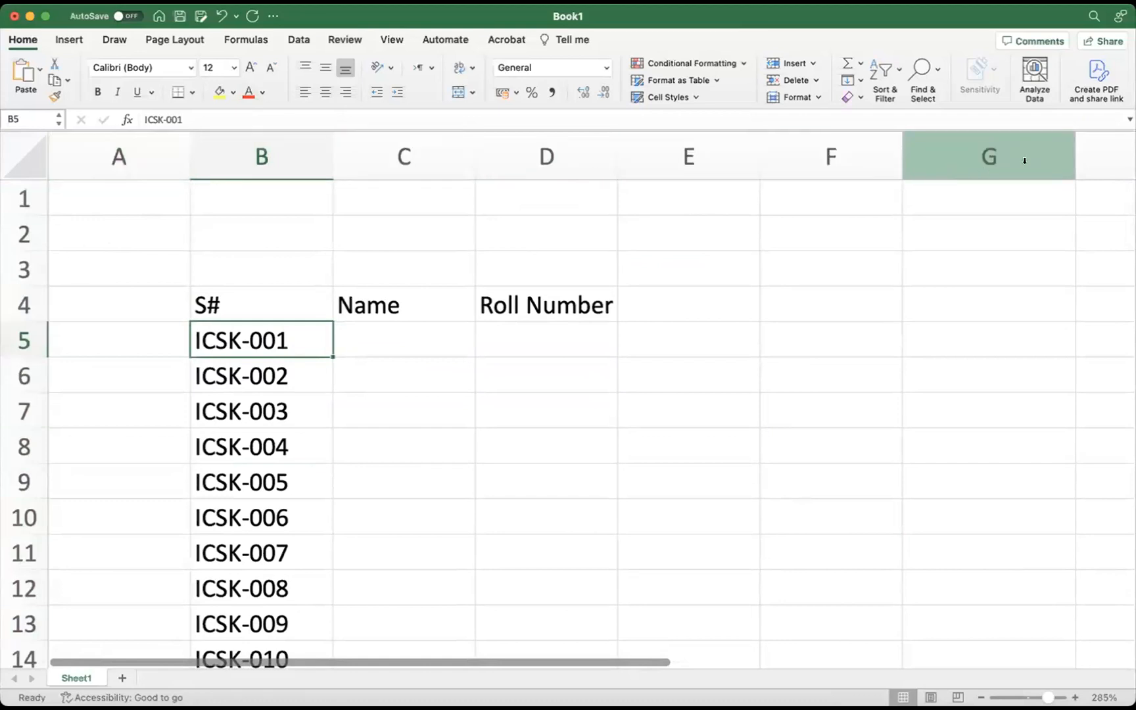
Clear the whole table in A3:E14, including headers and ICSK codes
{"action": "left_click_drag", "start_coordinate": [631, 662], "coordinate": [1093, 664]}
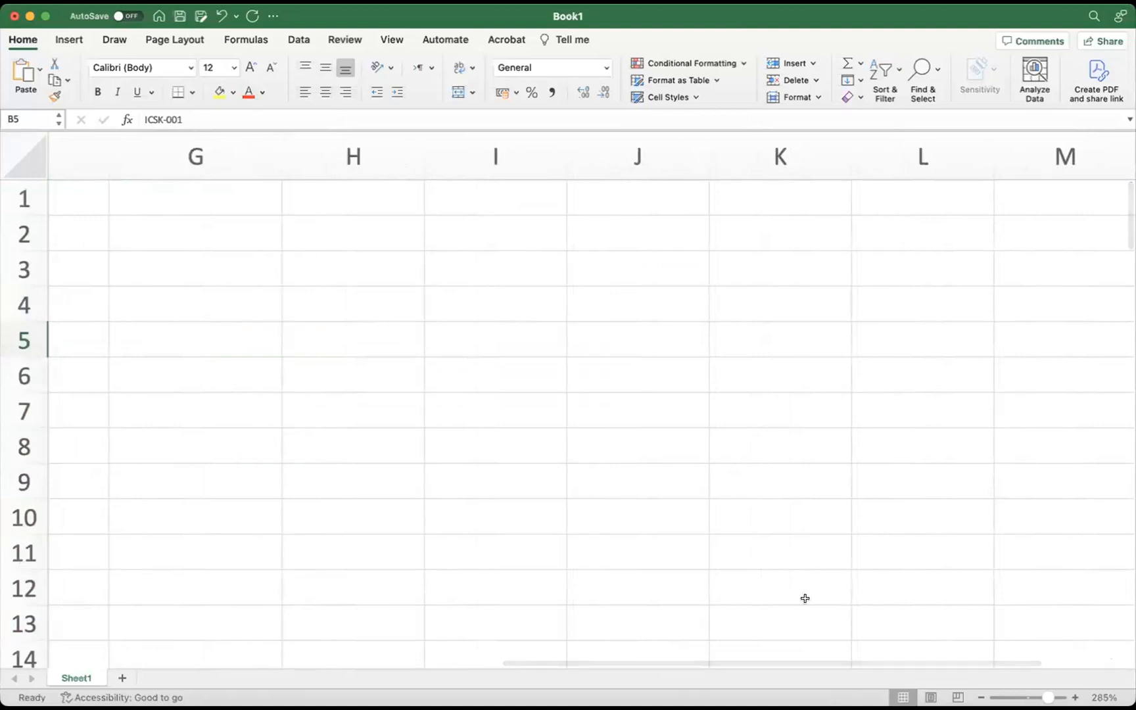
{"action": "left_click_drag", "start_coordinate": [769, 663], "coordinate": [81, 665]}
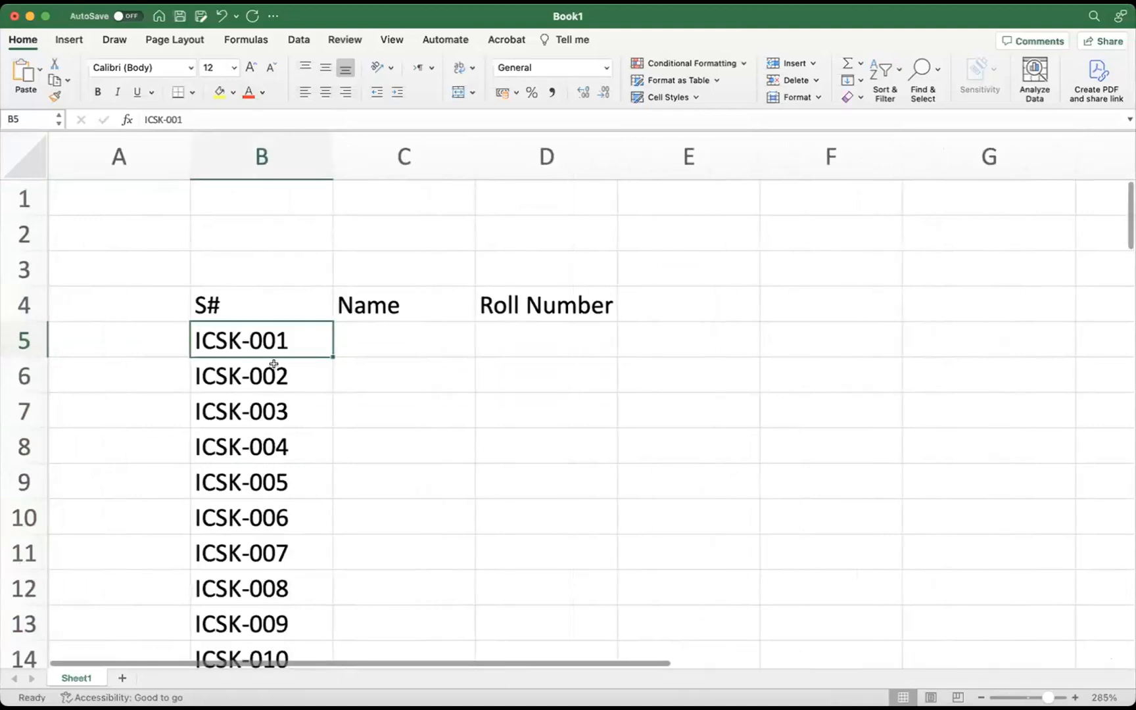
{"action": "left_click", "coordinate": [71, 227]}
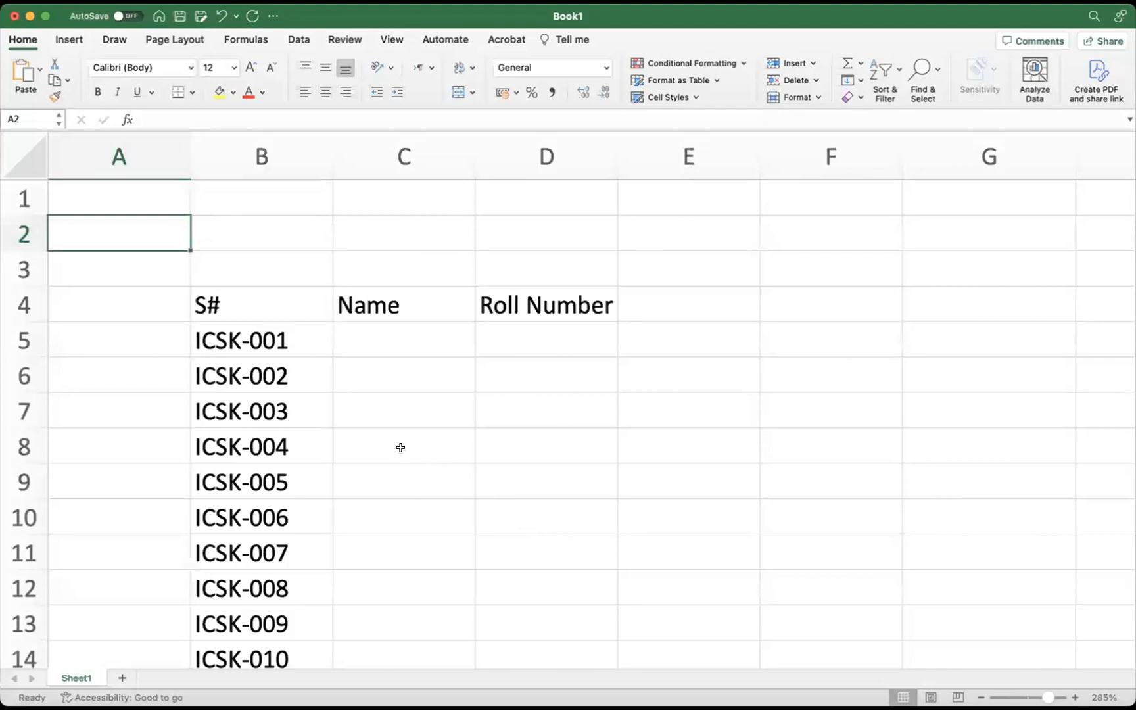
{"action": "scroll", "coordinate": [393, 447], "scroll_direction": "down", "scroll_amount": 2}
{"action": "scroll", "coordinate": [201, 277], "scroll_direction": "up", "scroll_amount": 2}
{"action": "scroll", "coordinate": [200, 278], "scroll_direction": "down", "scroll_amount": 1}
{"action": "left_click_drag", "start_coordinate": [172, 264], "coordinate": [756, 615]}
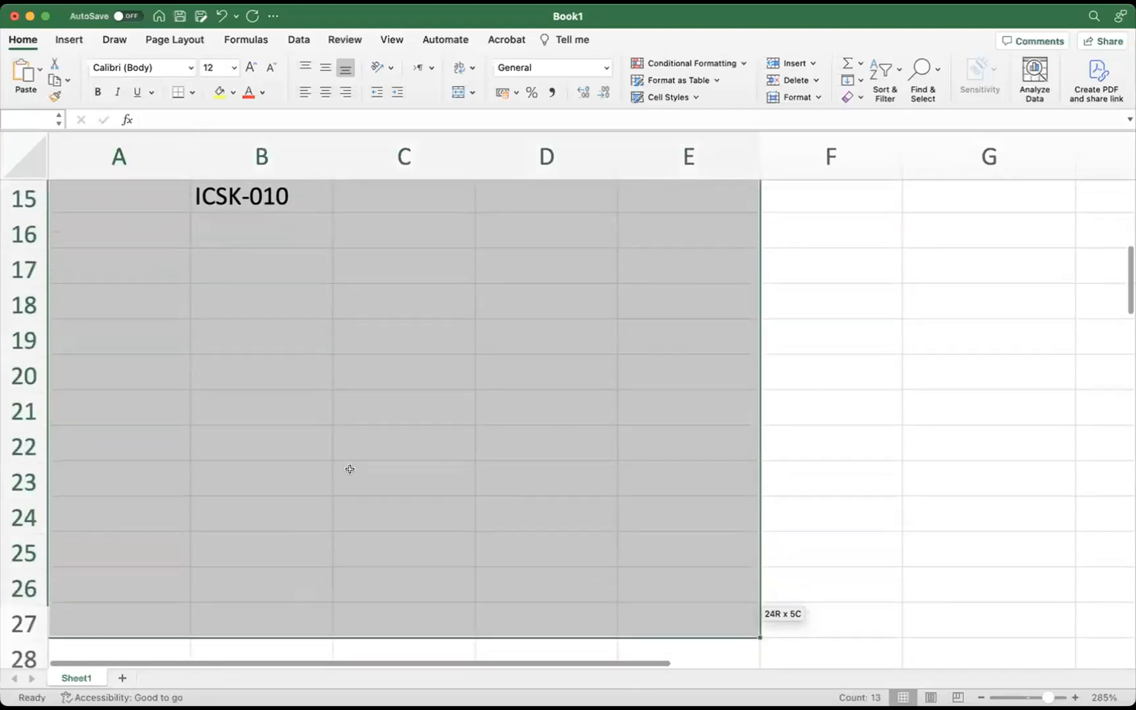
{"action": "left_click", "coordinate": [225, 450]}
{"action": "scroll", "coordinate": [347, 477], "scroll_direction": "up", "scroll_amount": 10}
{"action": "left_click_drag", "start_coordinate": [173, 264], "coordinate": [651, 667]}
{"action": "key", "text": "Delete"}
{"action": "left_click", "coordinate": [848, 513]}
{"action": "scroll", "coordinate": [122, 446], "scroll_direction": "up", "scroll_amount": 2}
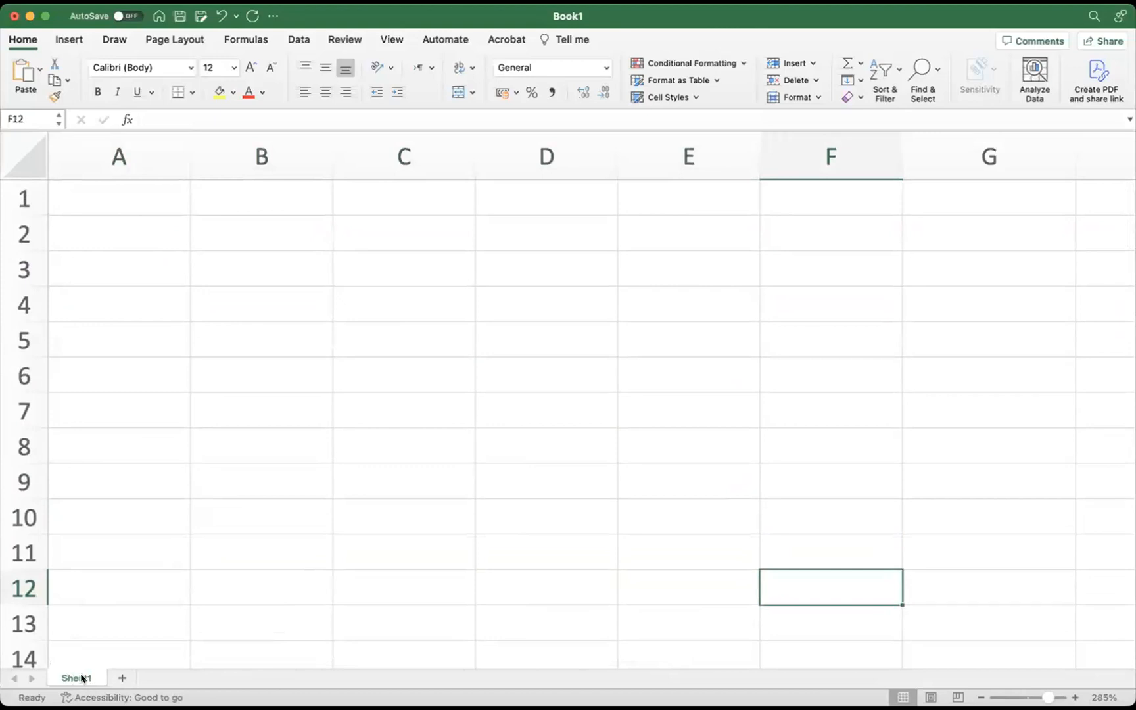
Add Sheet2 and Sheet3 and clear the table range A4:F14
{"action": "left_click", "coordinate": [121, 681]}
{"action": "left_click", "coordinate": [178, 680]}
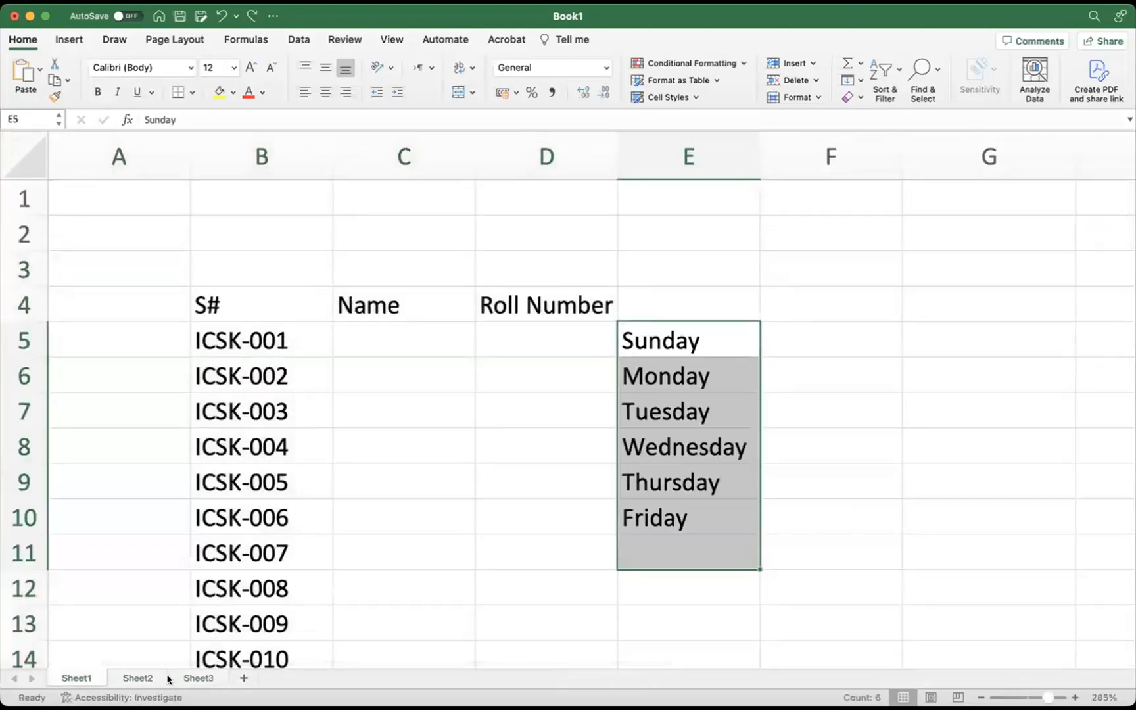
{"action": "left_click_drag", "start_coordinate": [189, 309], "coordinate": [756, 644]}
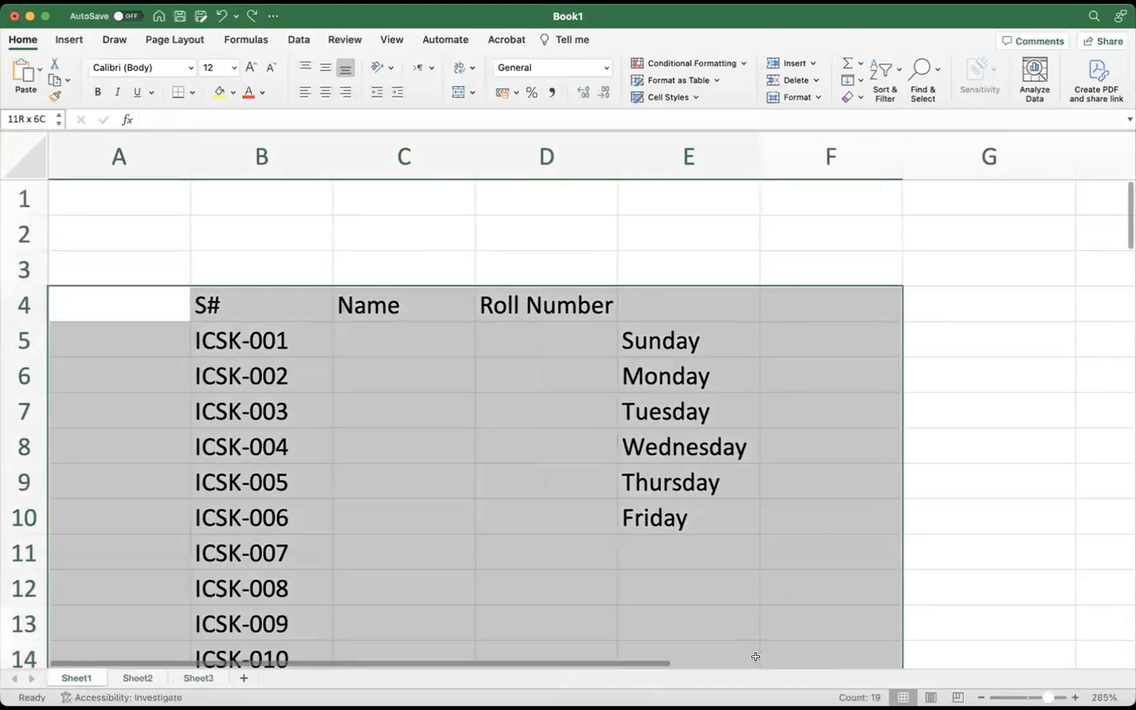
{"action": "key", "text": "Delete"}
{"action": "left_click", "coordinate": [604, 507]}
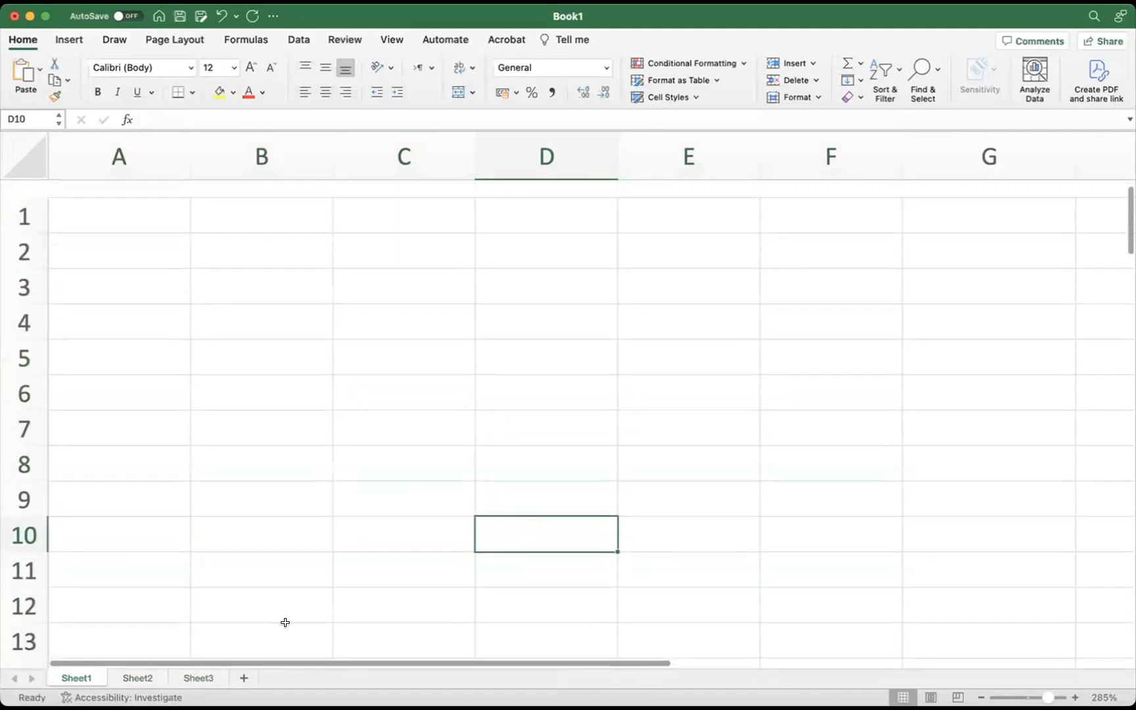
Rename Sheet1 to 'Student Record' and Sheet2 to 'Parent Record'
{"action": "double_click", "coordinate": [71, 678]}
{"action": "type", "text": "Stu"}
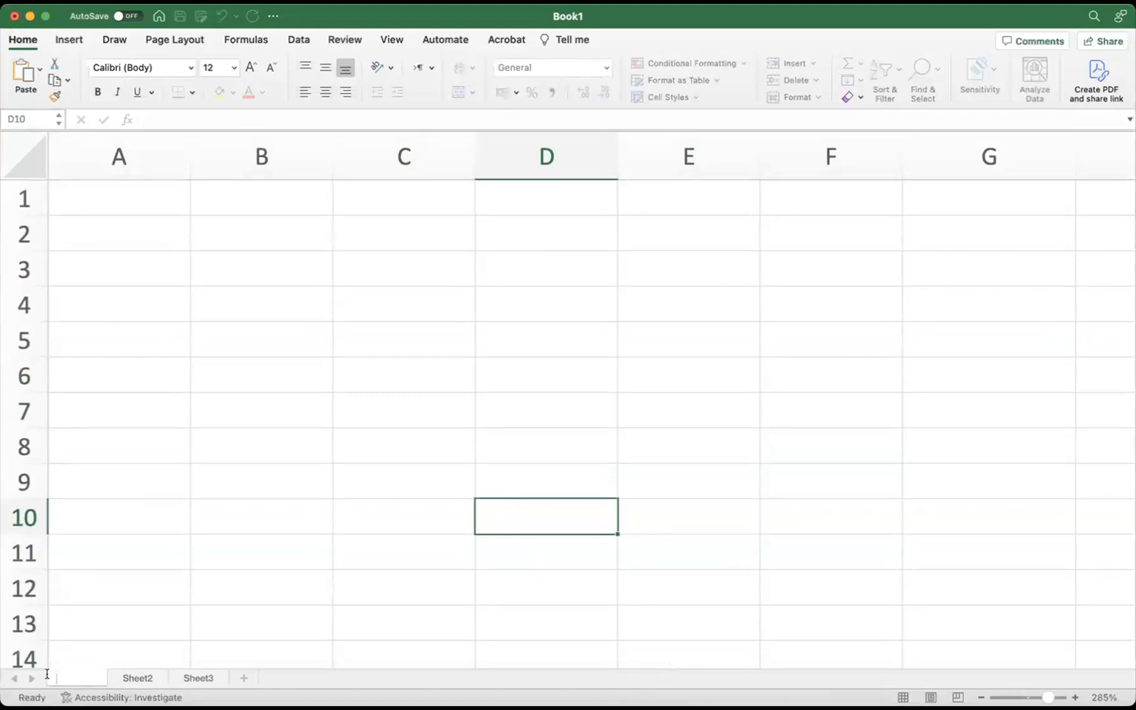
{"action": "type", "text": "Student Record"}
{"action": "key", "text": "Return"}
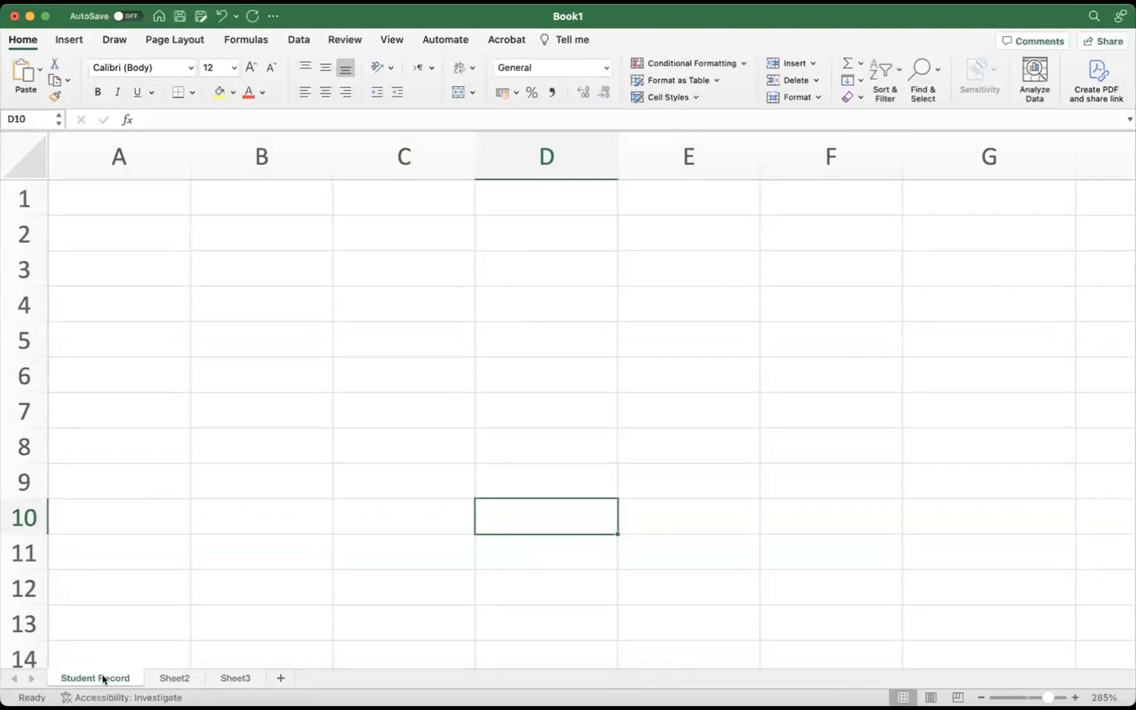
{"action": "double_click", "coordinate": [175, 677]}
{"action": "type", "text": "Parent Record"}
{"action": "key", "text": "Return"}
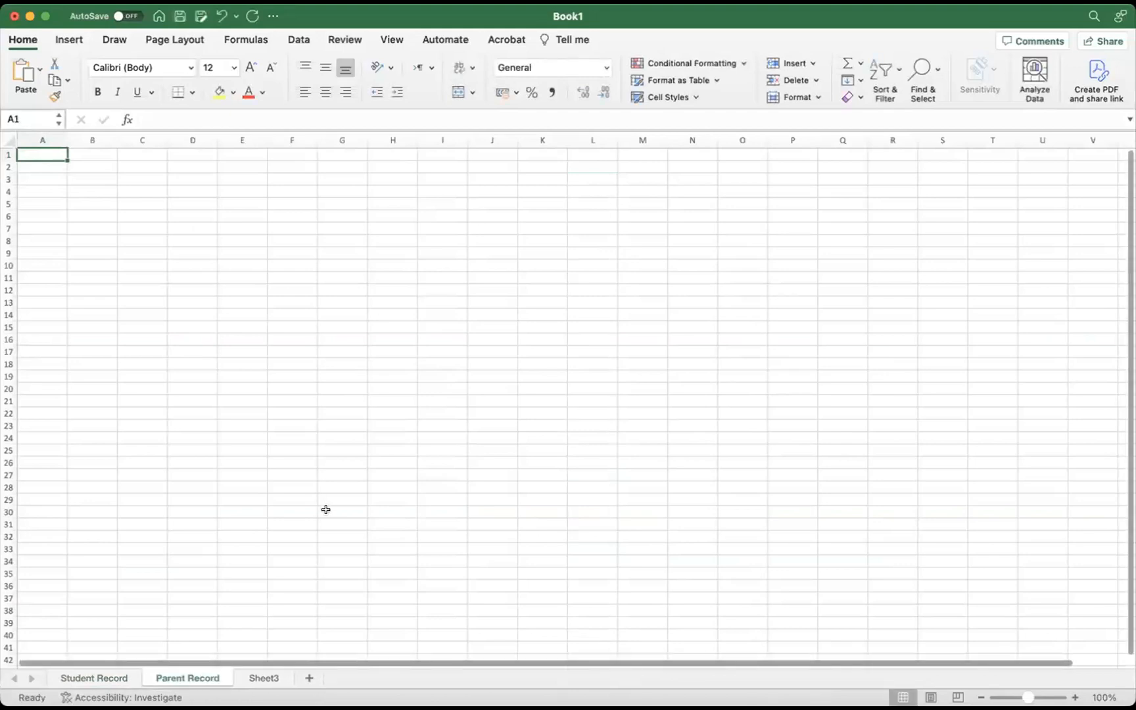
Add Sheet4 and Sheet5, then return to the Student Record sheet
{"action": "left_click", "coordinate": [256, 679]}
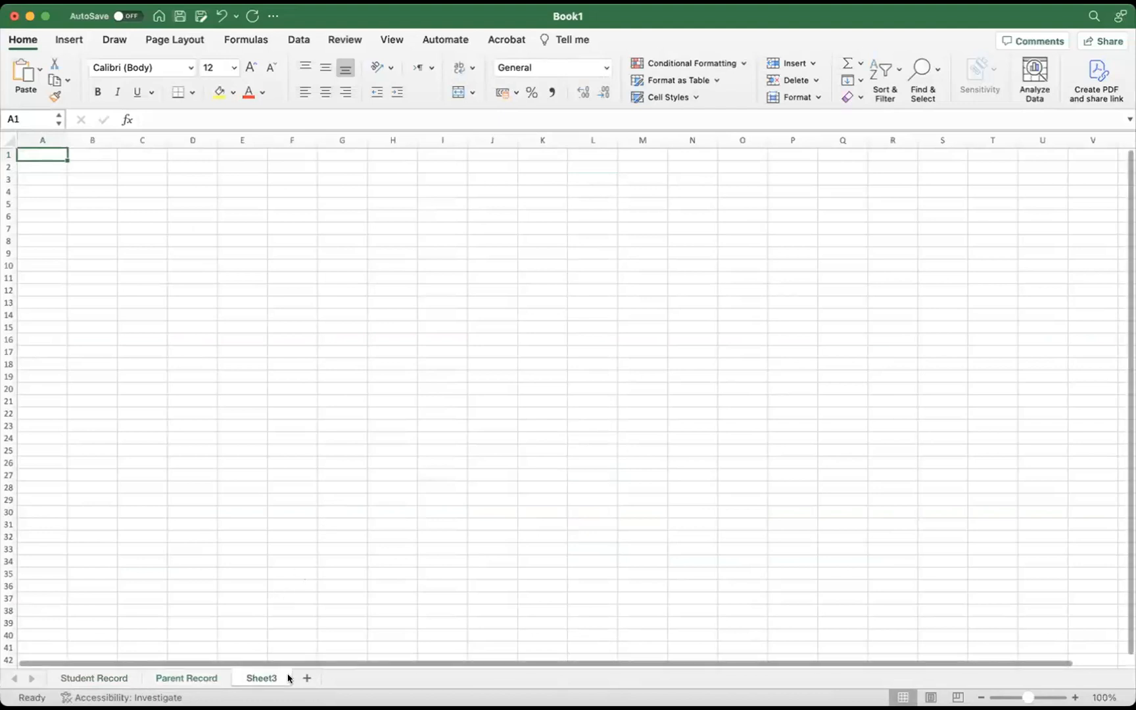
{"action": "left_click", "coordinate": [306, 679]}
{"action": "left_click", "coordinate": [370, 680]}
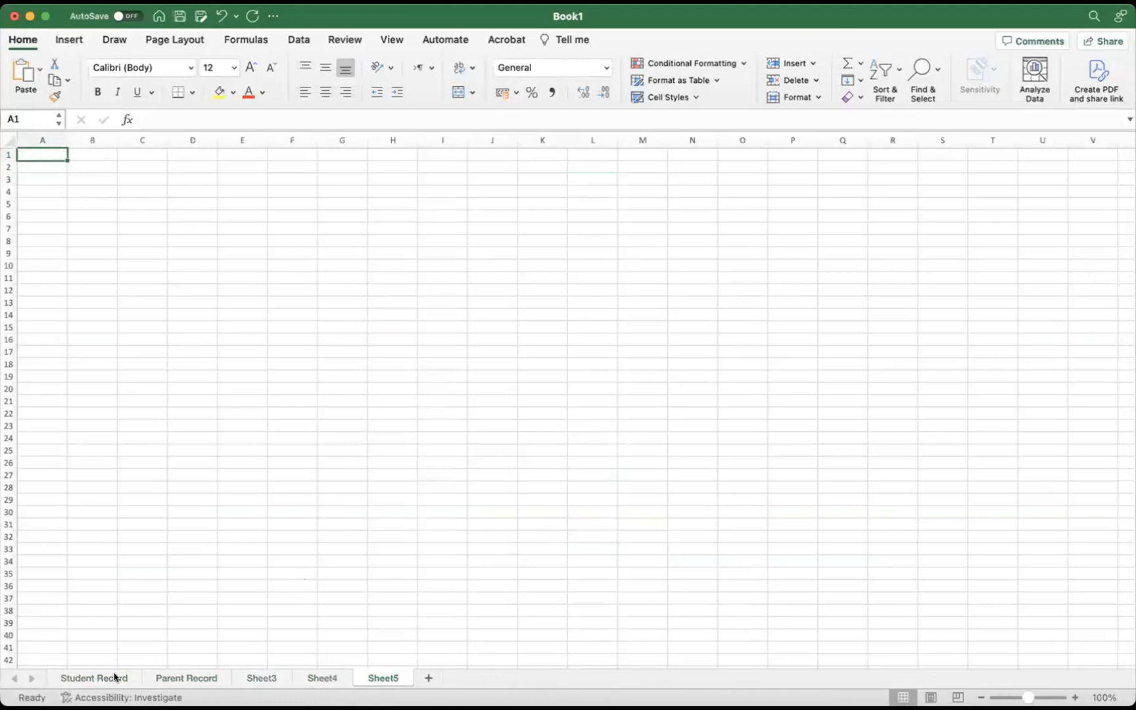
{"action": "left_click", "coordinate": [82, 679]}
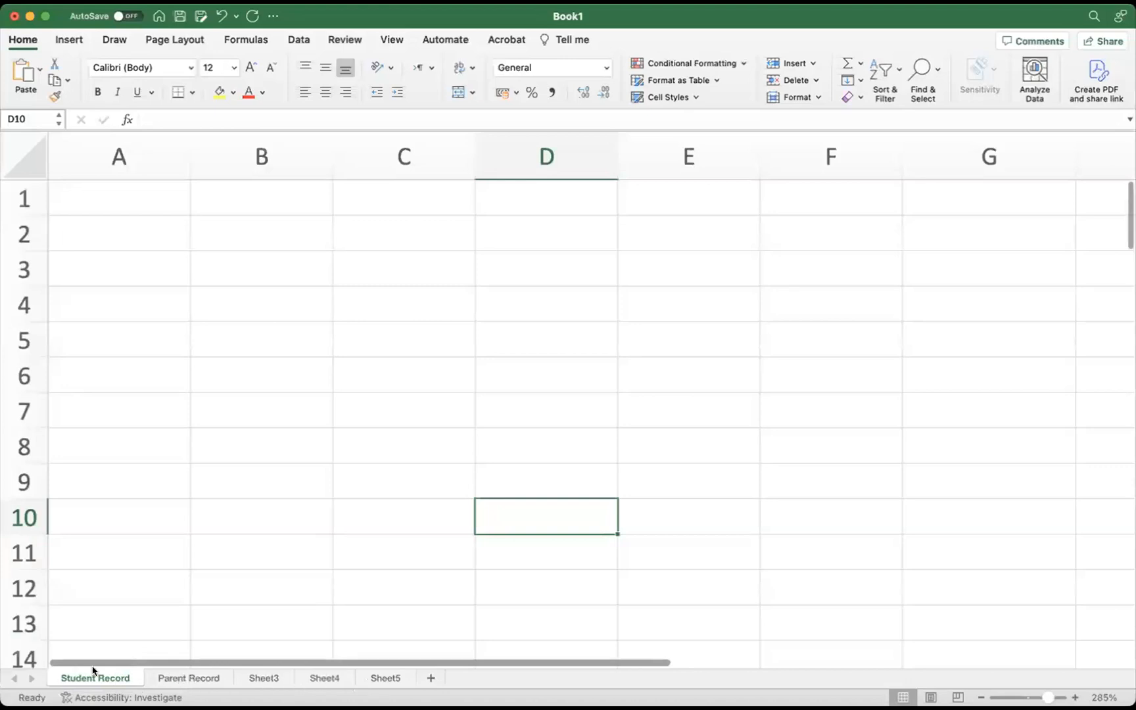
Colour the Student Record sheet tab red
{"action": "right_click", "coordinate": [125, 679]}
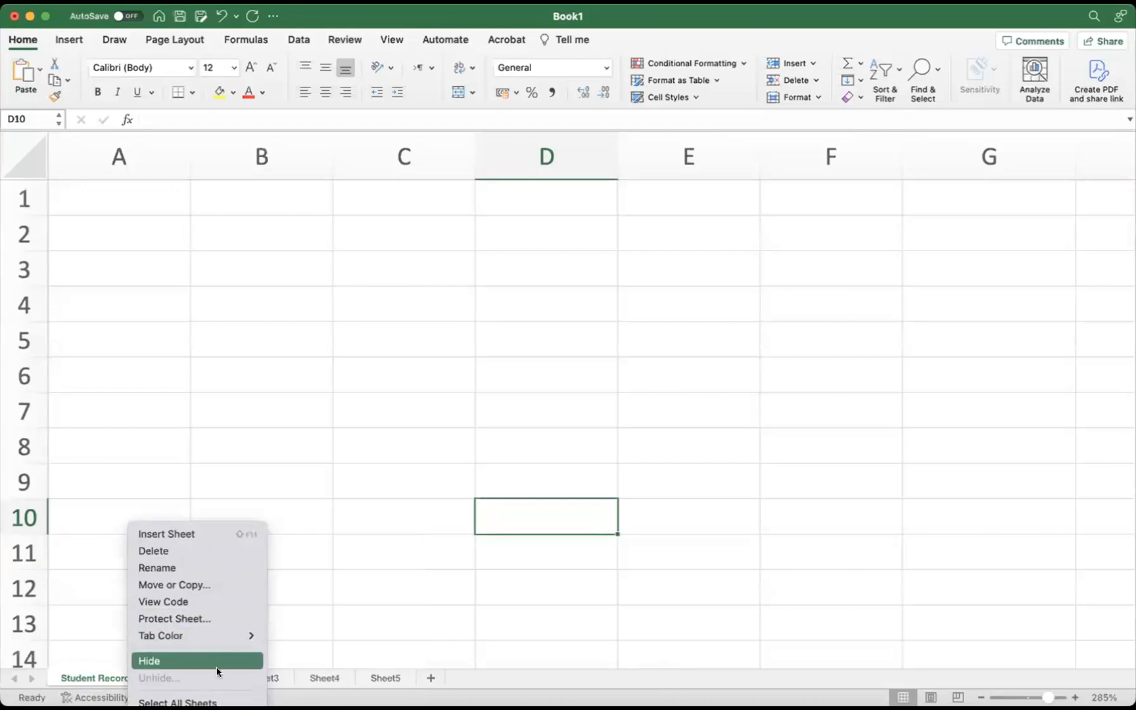
{"action": "mouse_move", "coordinate": [215, 709]}
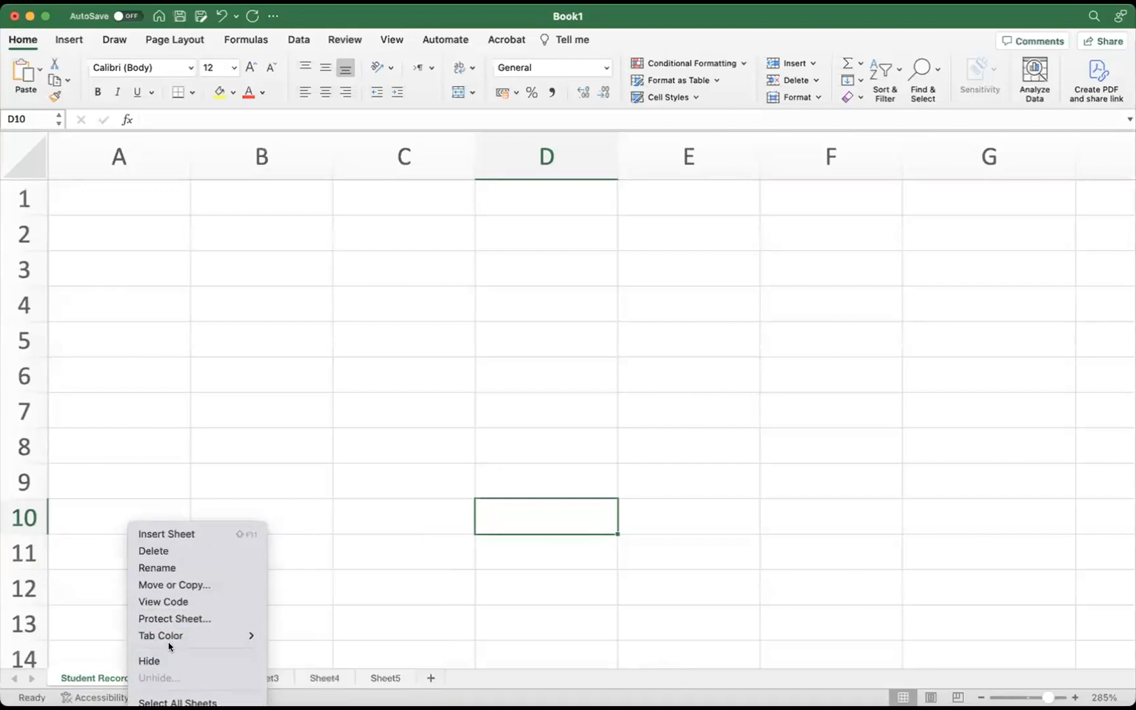
{"action": "mouse_move", "coordinate": [176, 636]}
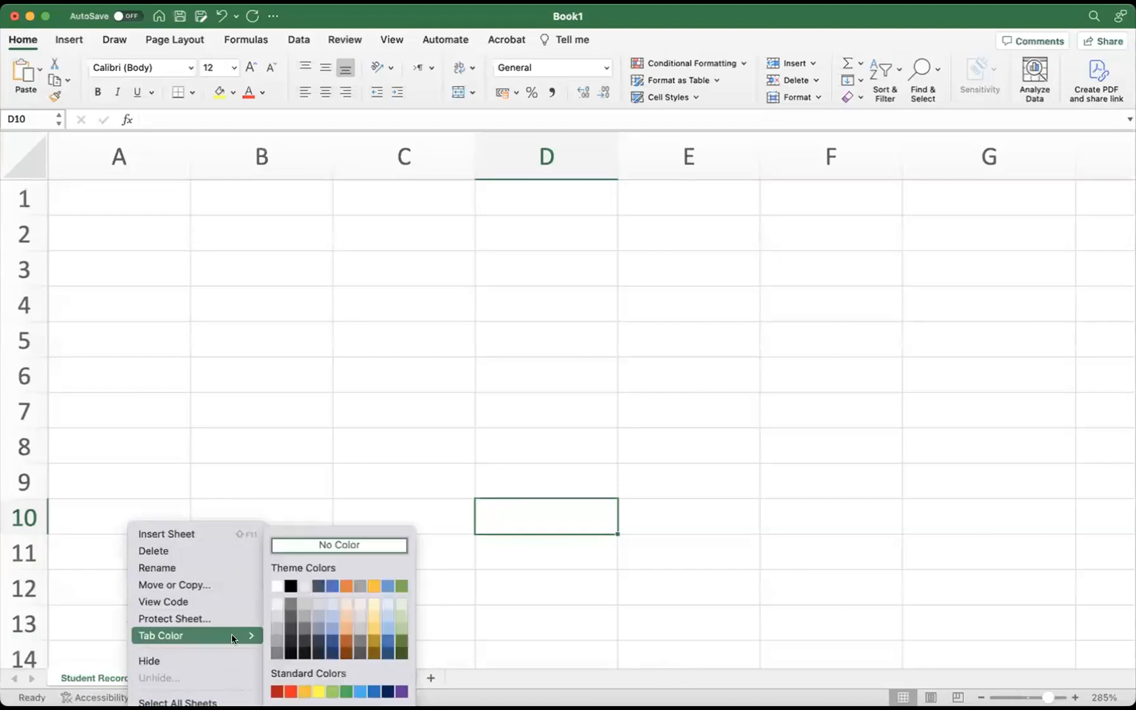
{"action": "left_click", "coordinate": [277, 690]}
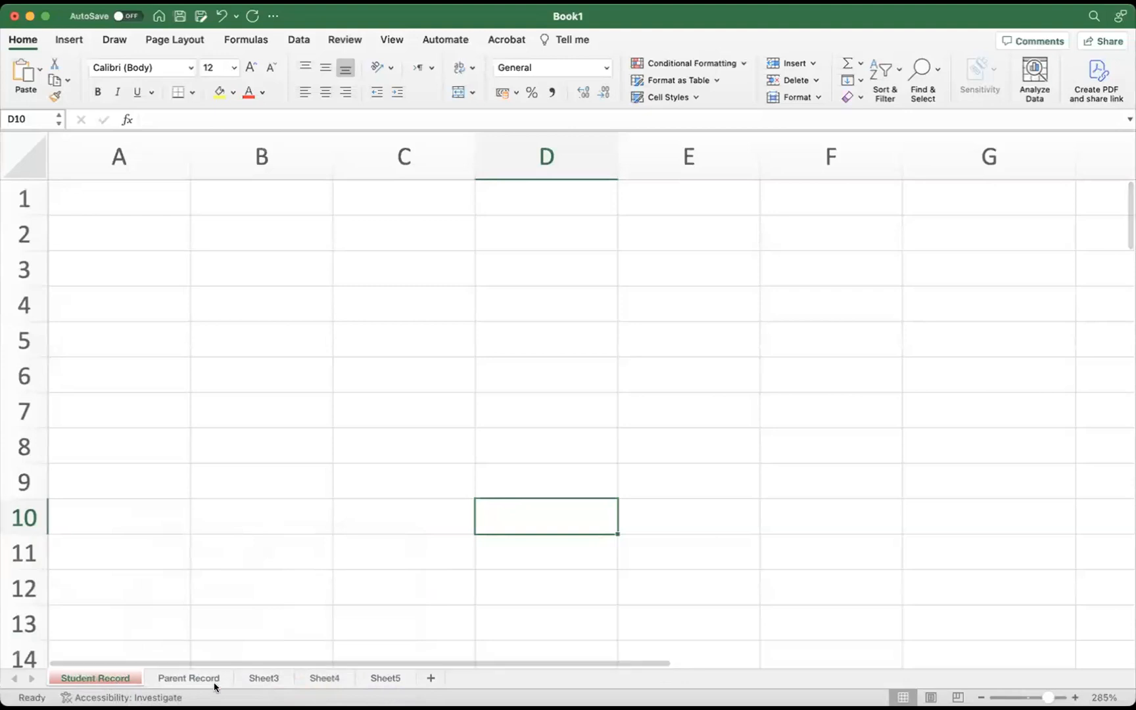
Colour the Parent Record sheet tab green
{"action": "left_click", "coordinate": [175, 679]}
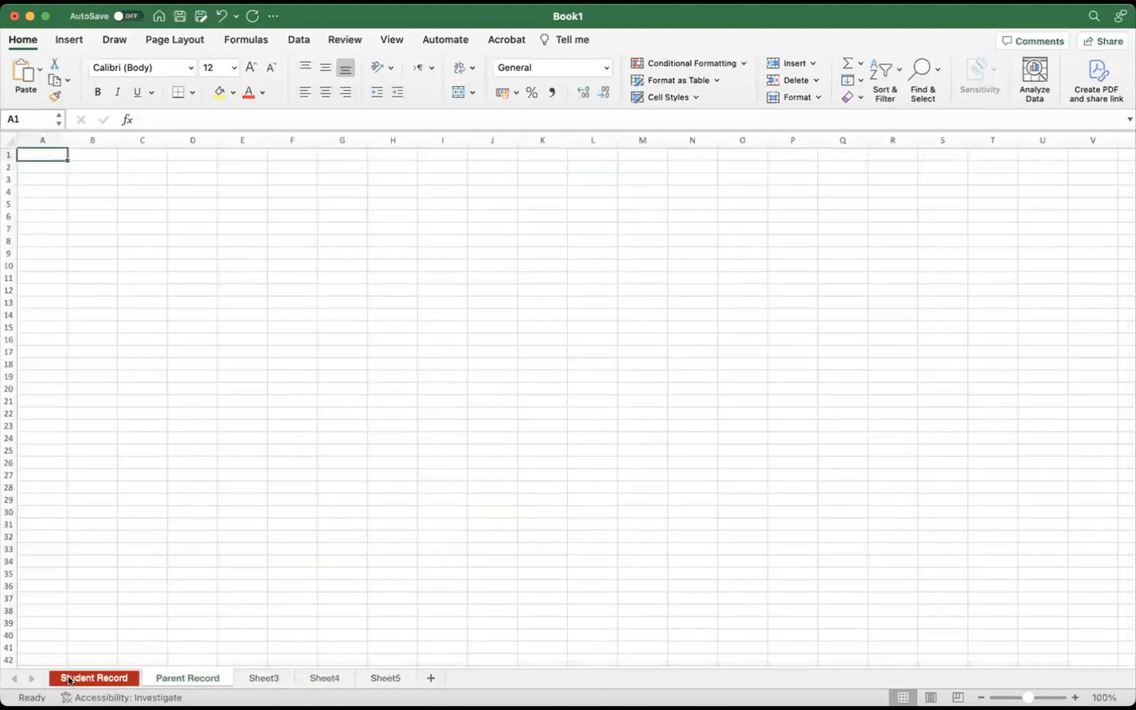
{"action": "left_click", "coordinate": [92, 678]}
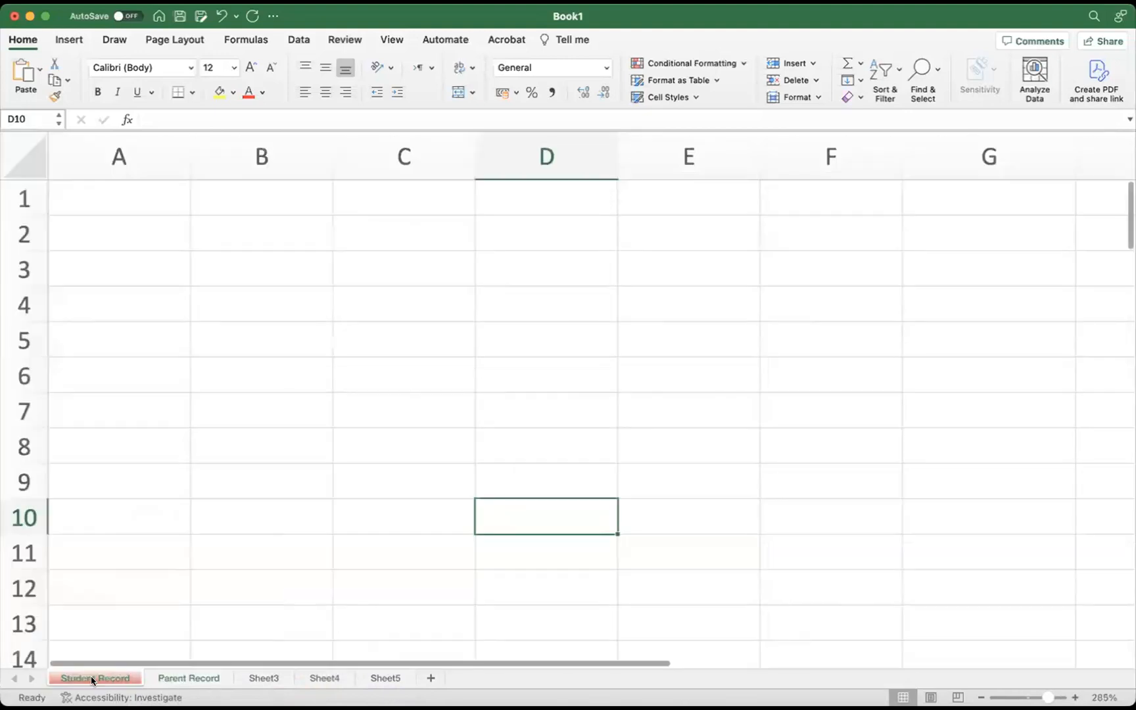
{"action": "left_click", "coordinate": [187, 679]}
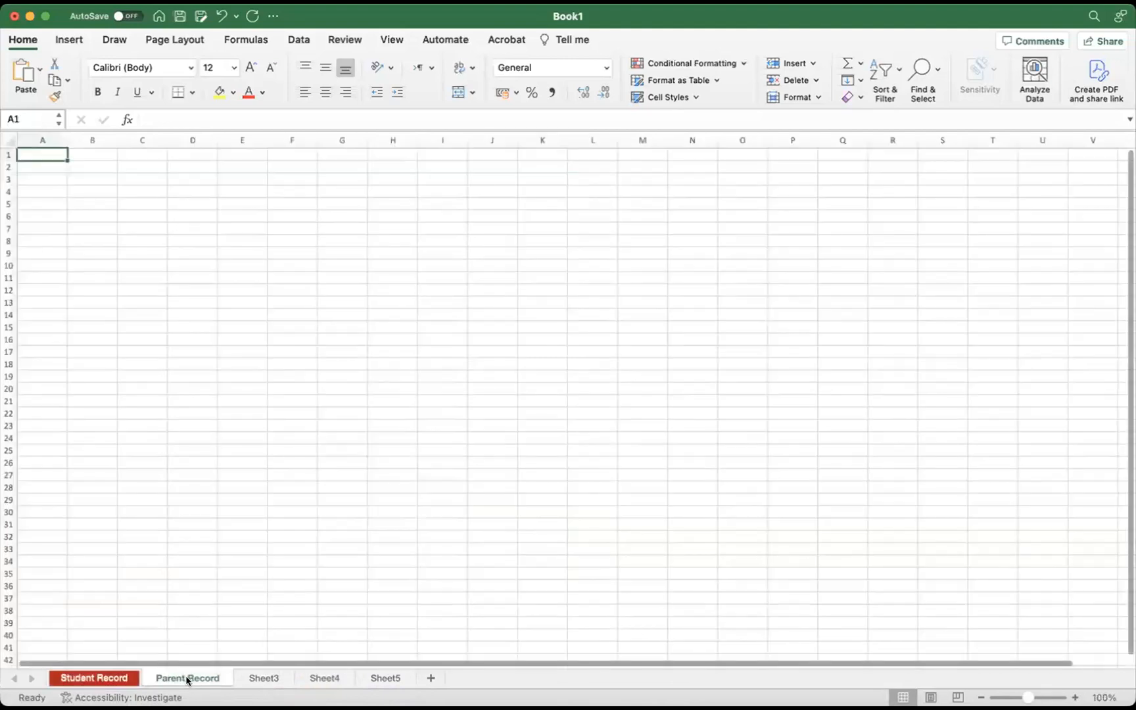
{"action": "right_click", "coordinate": [191, 679]}
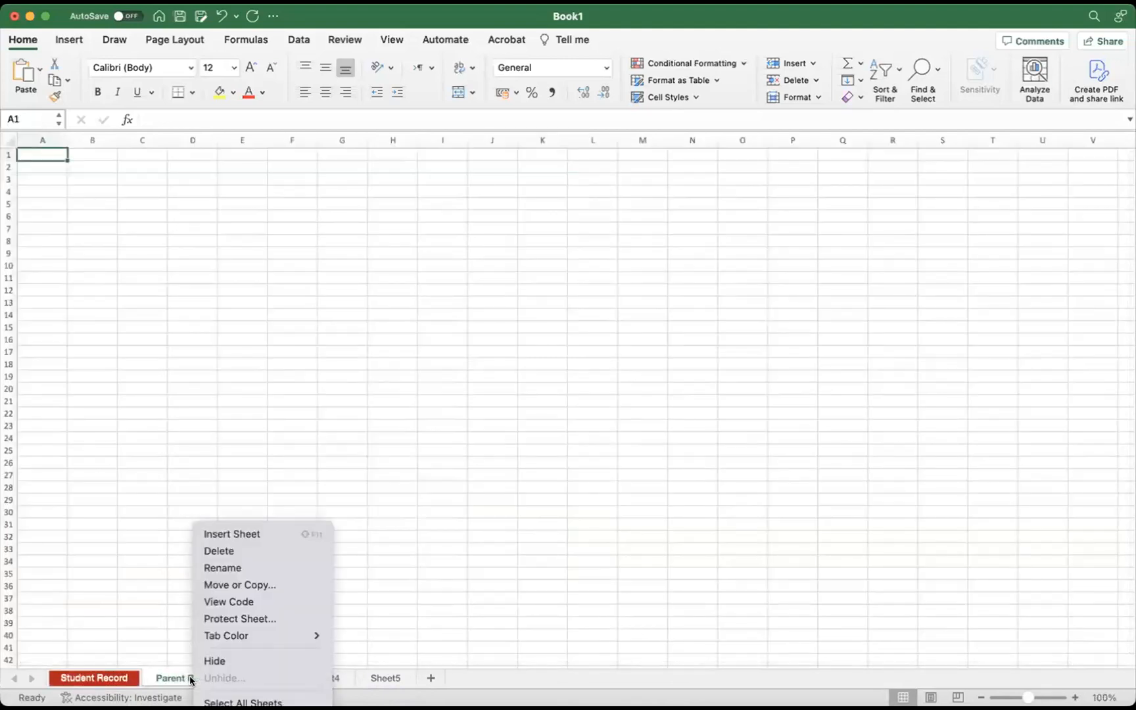
{"action": "mouse_move", "coordinate": [251, 638]}
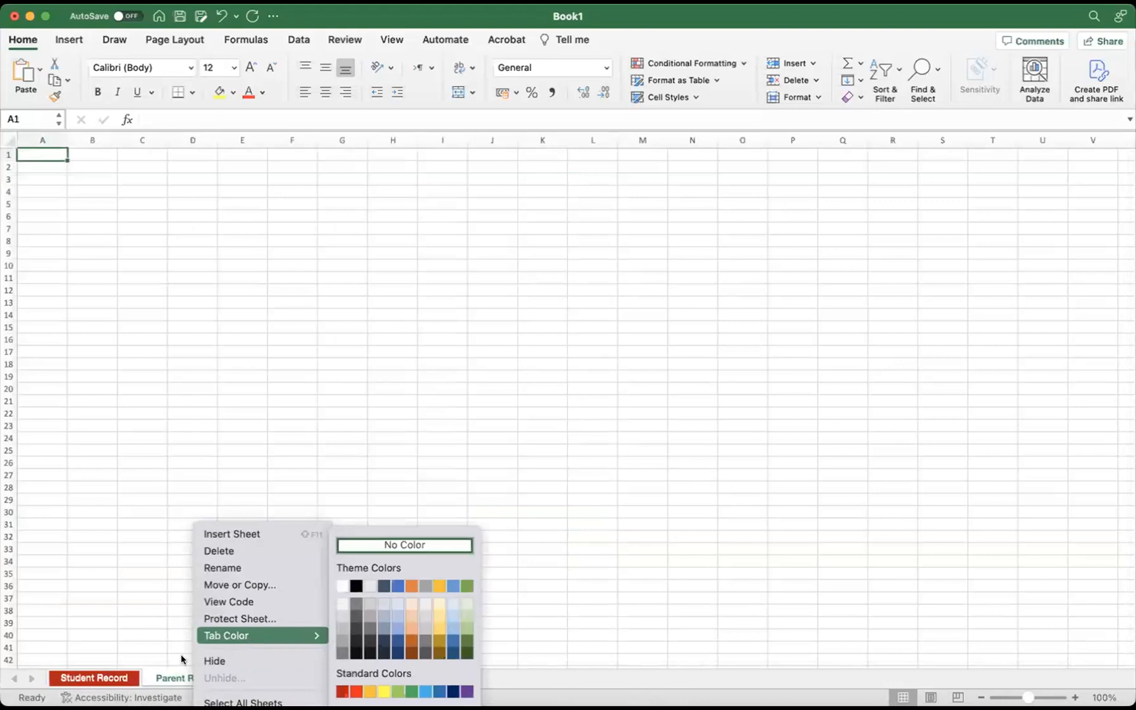
{"action": "left_click", "coordinate": [182, 680]}
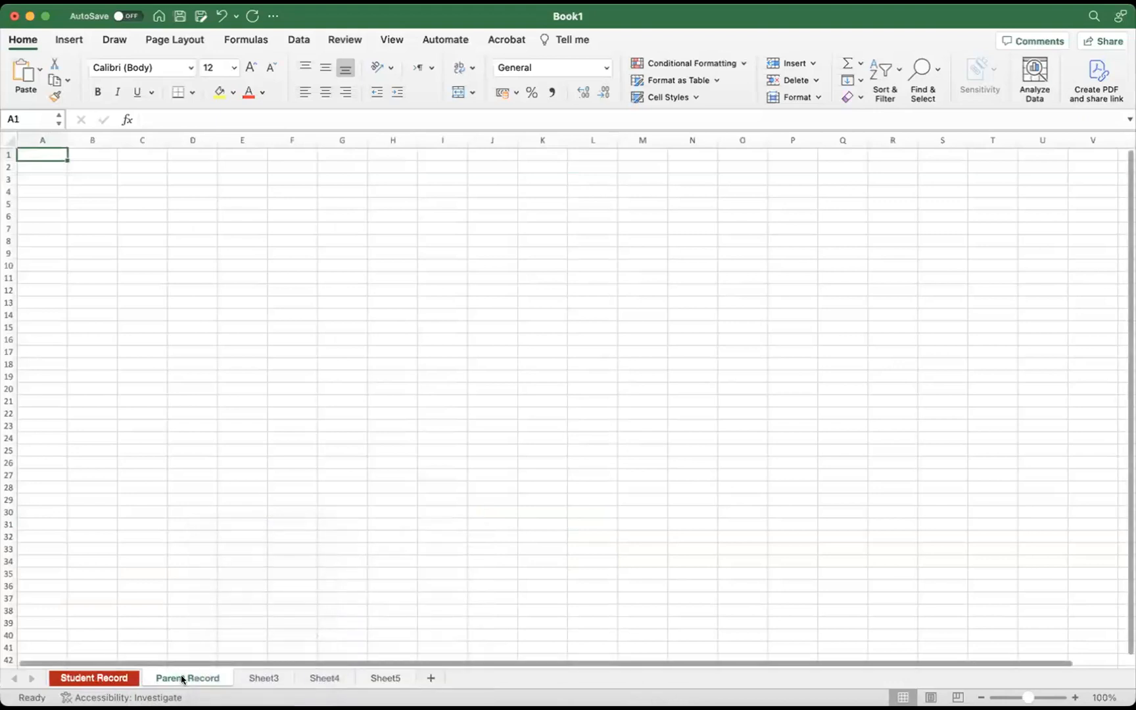
{"action": "right_click", "coordinate": [183, 679]}
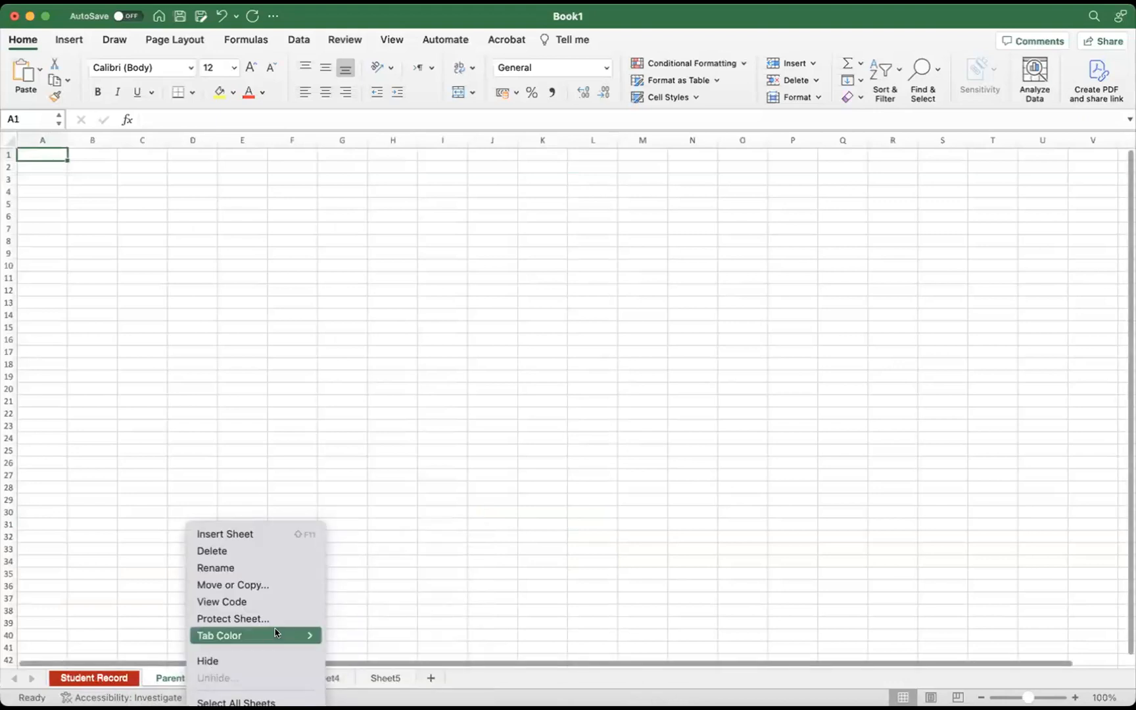
{"action": "mouse_move", "coordinate": [276, 638]}
{"action": "left_click", "coordinate": [459, 586]}
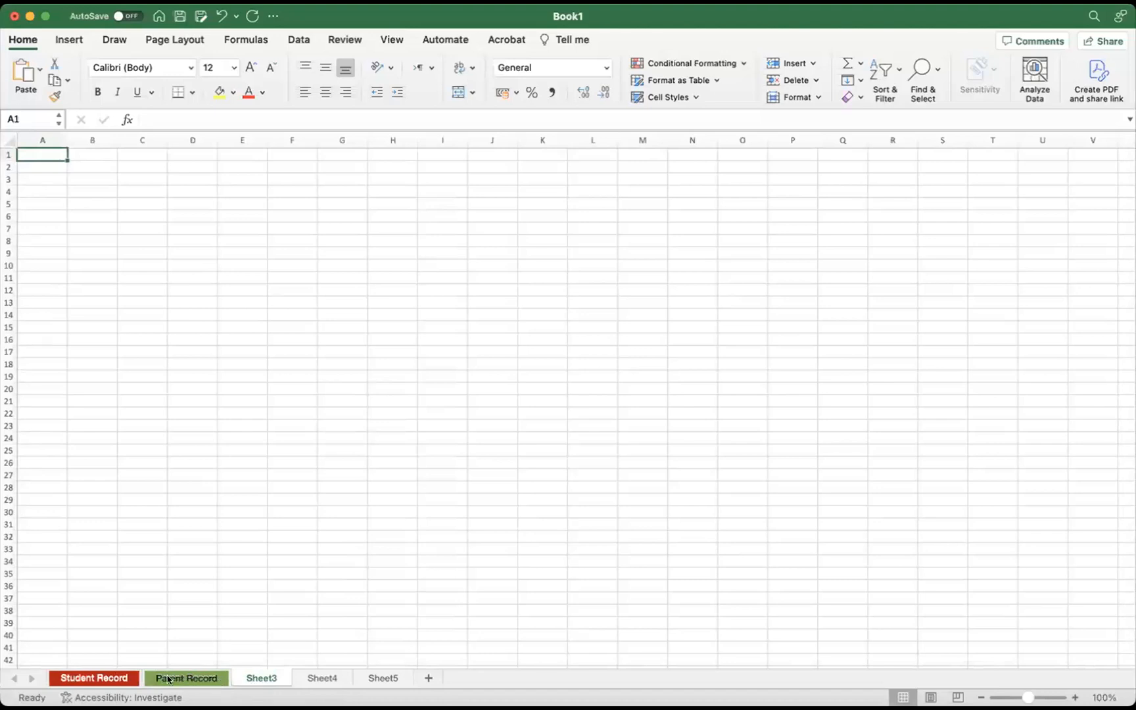
{"action": "left_click", "coordinate": [103, 681]}
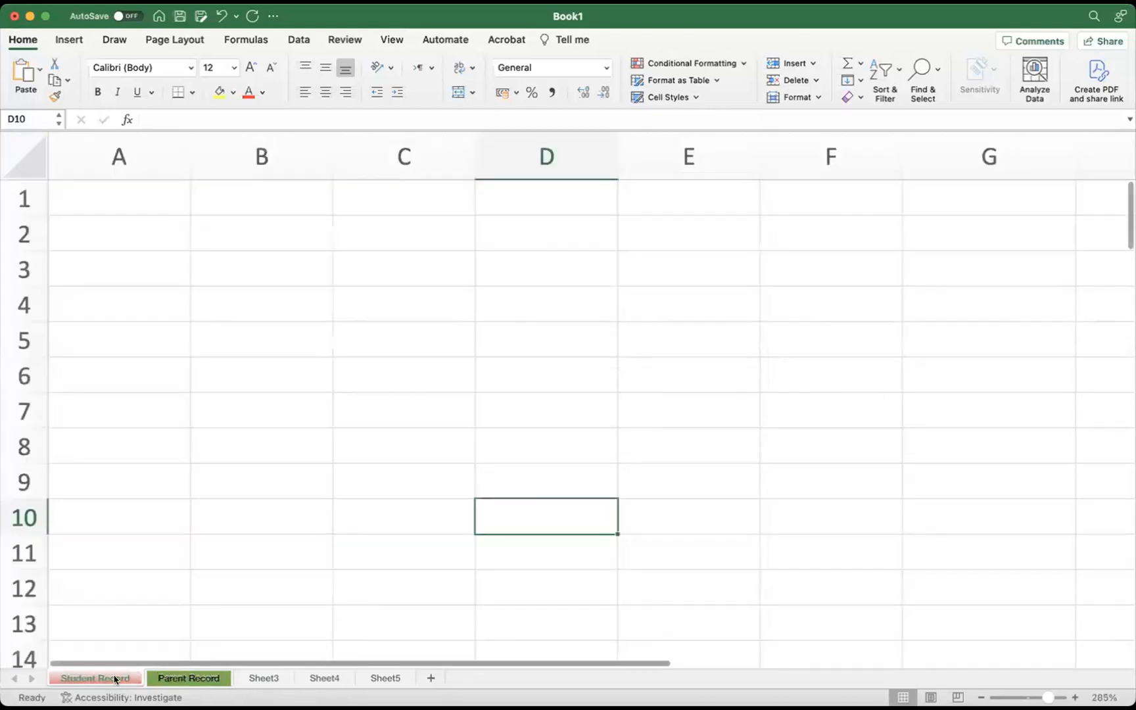
{"action": "left_click", "coordinate": [200, 678]}
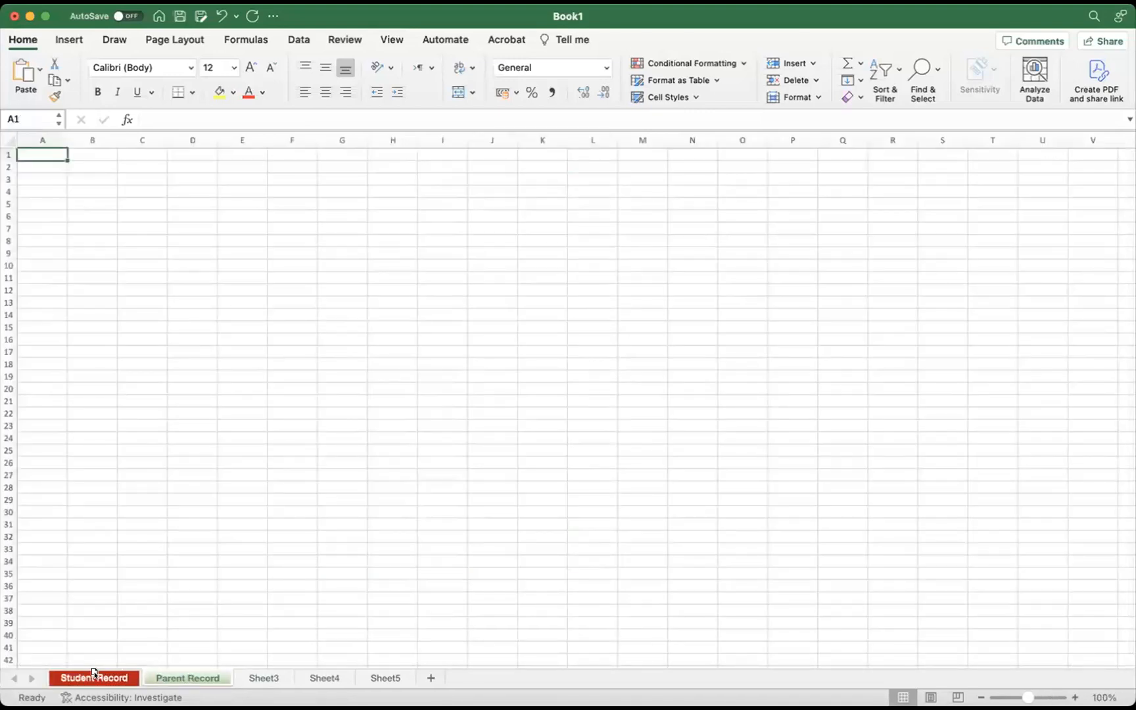
{"action": "left_click_drag", "start_coordinate": [47, 678], "coordinate": [48, 678]}
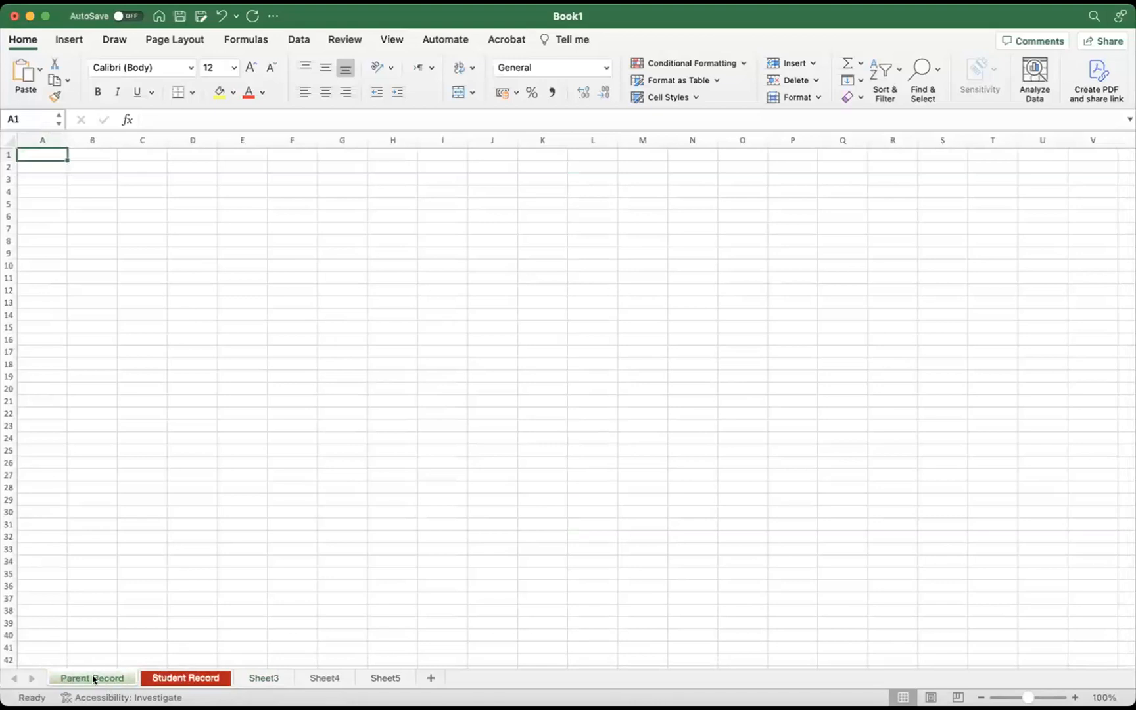
{"action": "left_click", "coordinate": [106, 678]}
{"action": "left_click", "coordinate": [191, 677]}
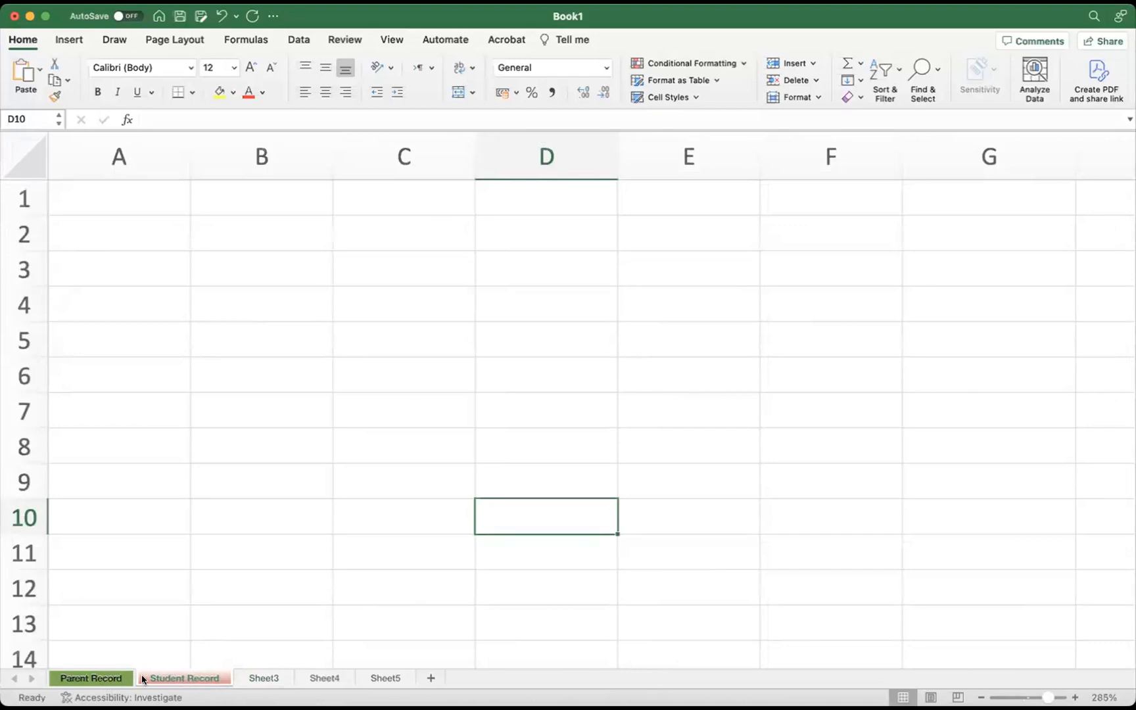
{"action": "left_click_drag", "start_coordinate": [38, 671], "coordinate": [50, 680]}
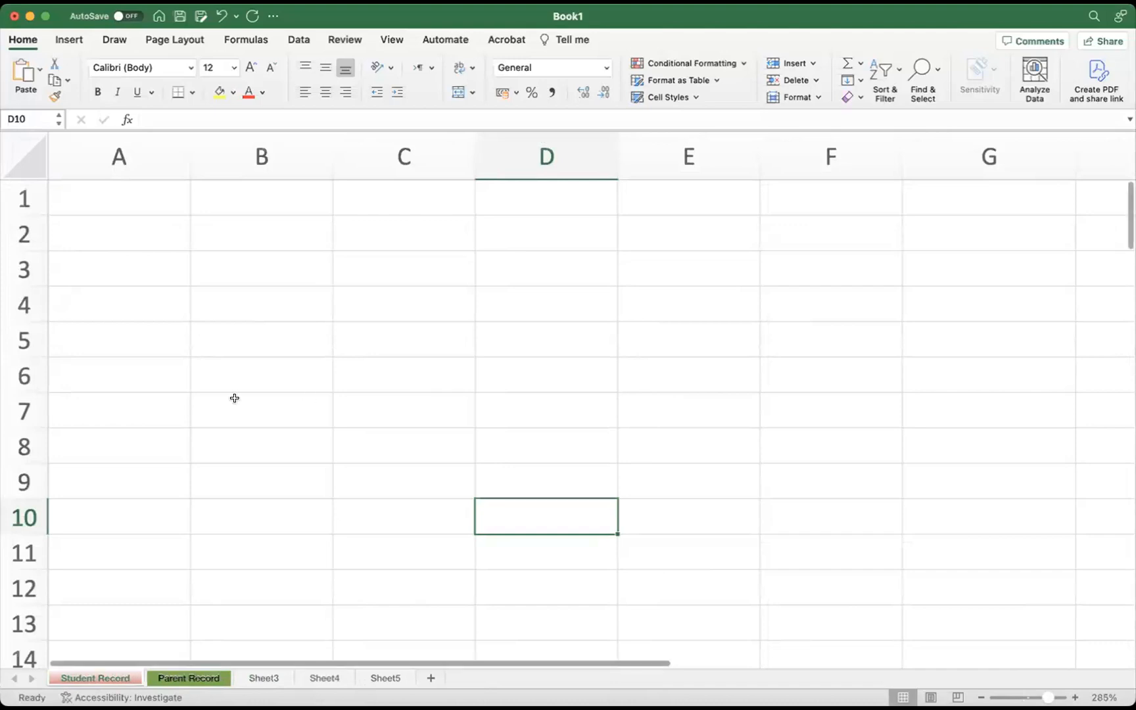
{"action": "left_click", "coordinate": [164, 358]}
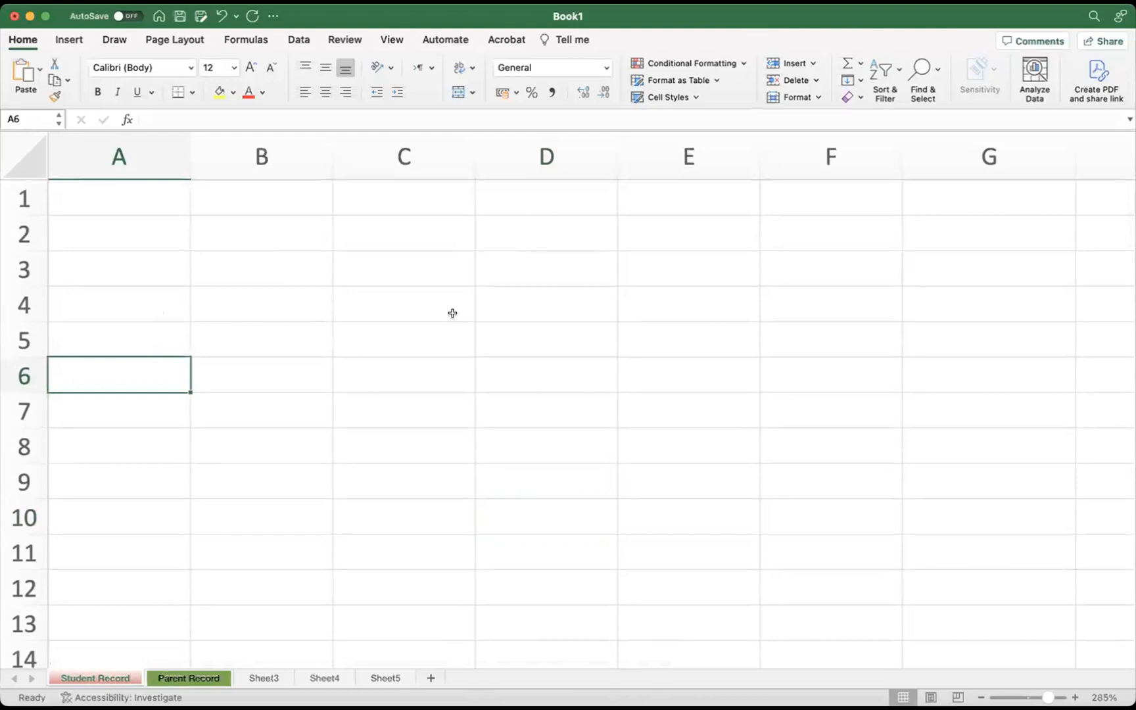
{"action": "left_click", "coordinate": [227, 239]}
Enter the student name JAFAR in cell C5 and check the entry
{"action": "left_click", "coordinate": [563, 352]}
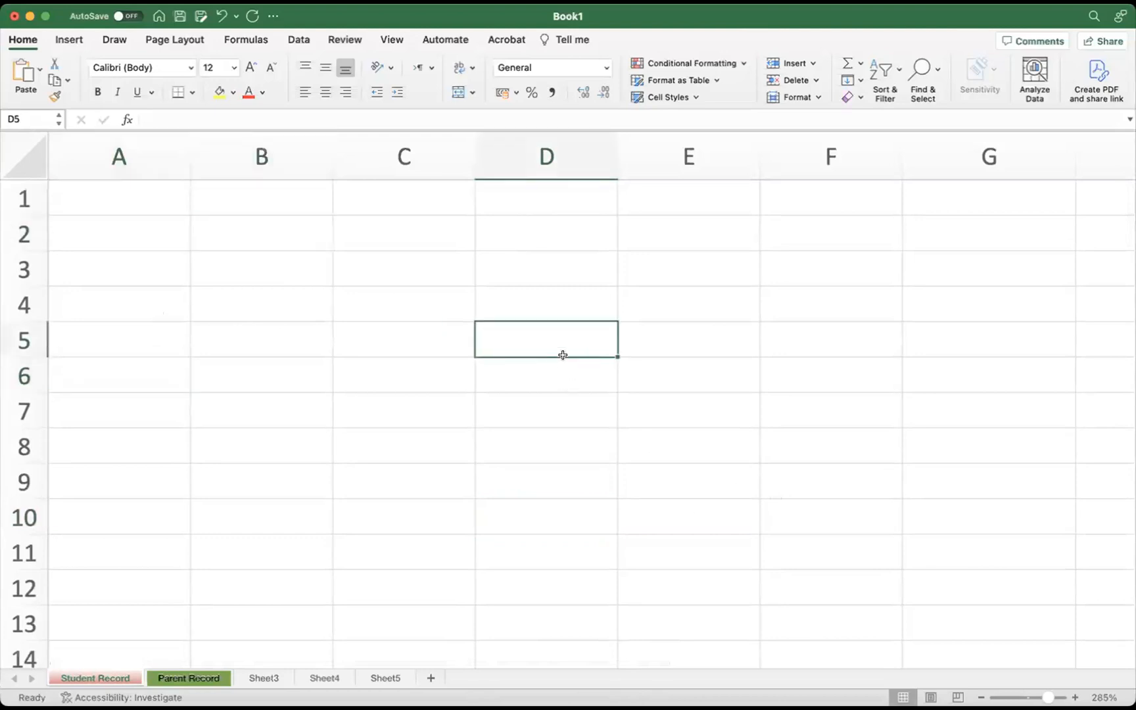
{"action": "left_click", "coordinate": [375, 328]}
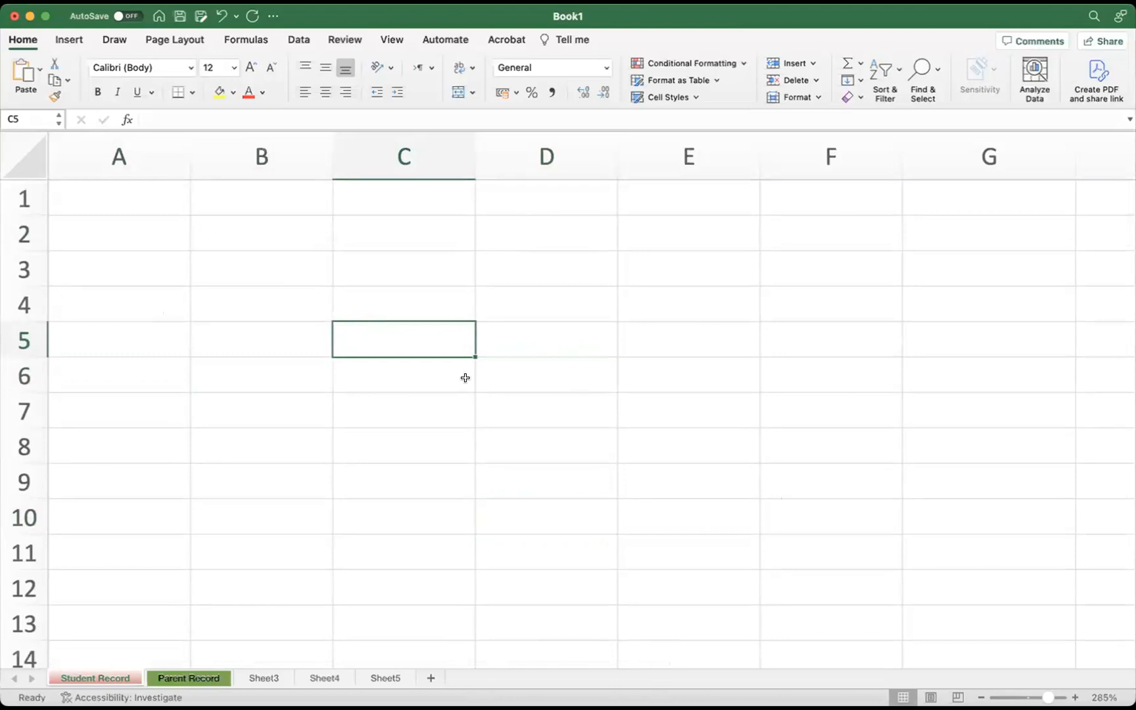
{"action": "type", "text": "JAFAR"}
{"action": "key", "text": "Return"}
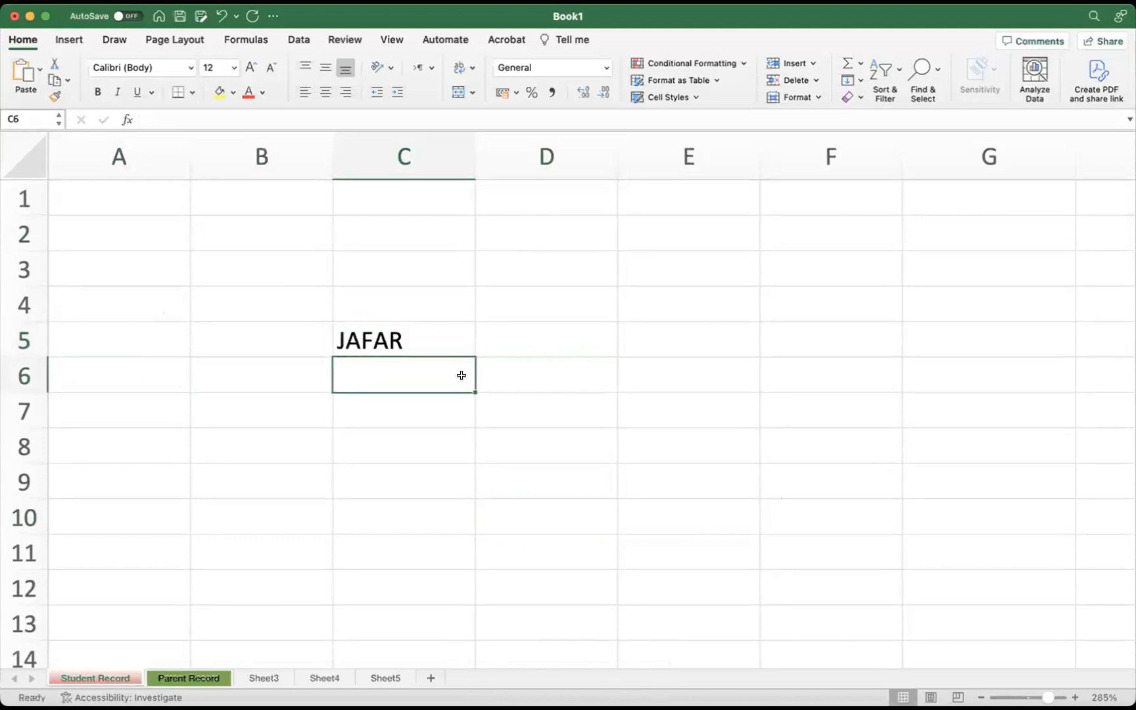
{"action": "left_click", "coordinate": [445, 342]}
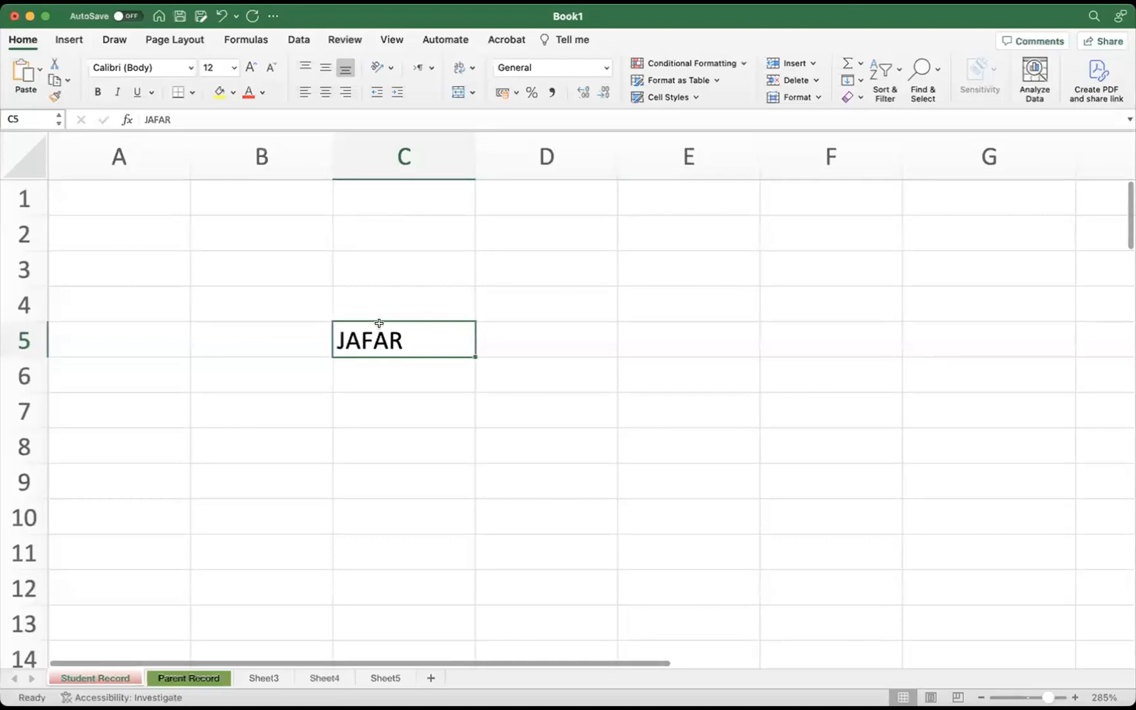
{"action": "left_click", "coordinate": [728, 434]}
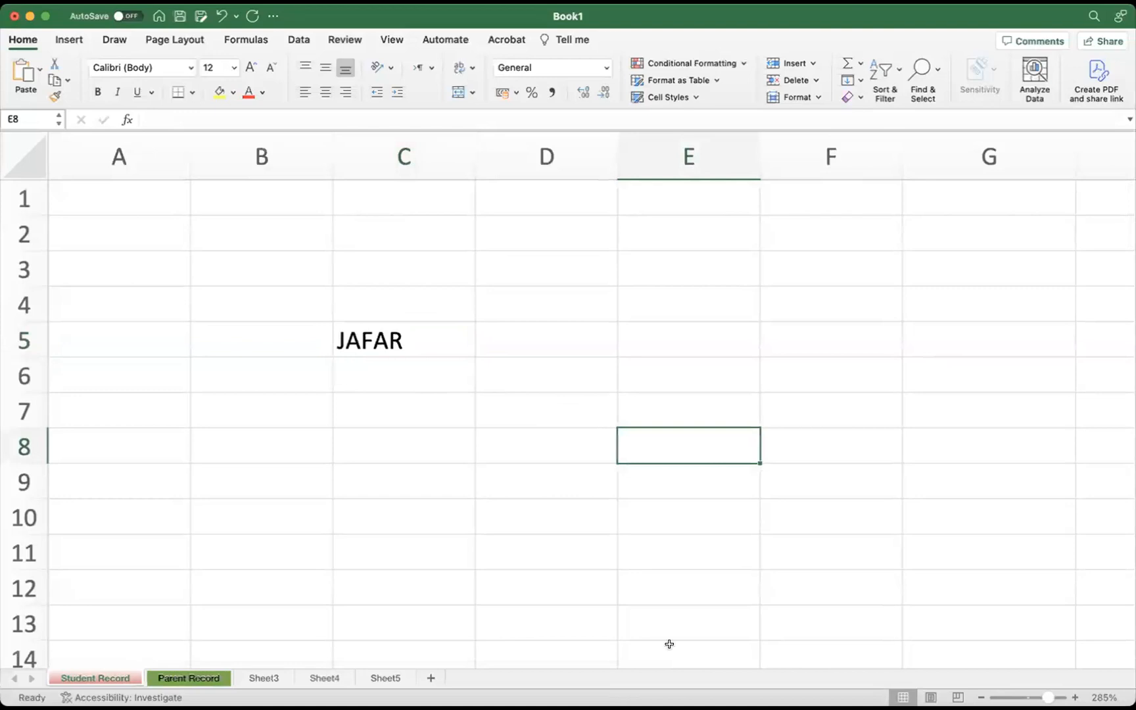
{"action": "left_click", "coordinate": [374, 336]}
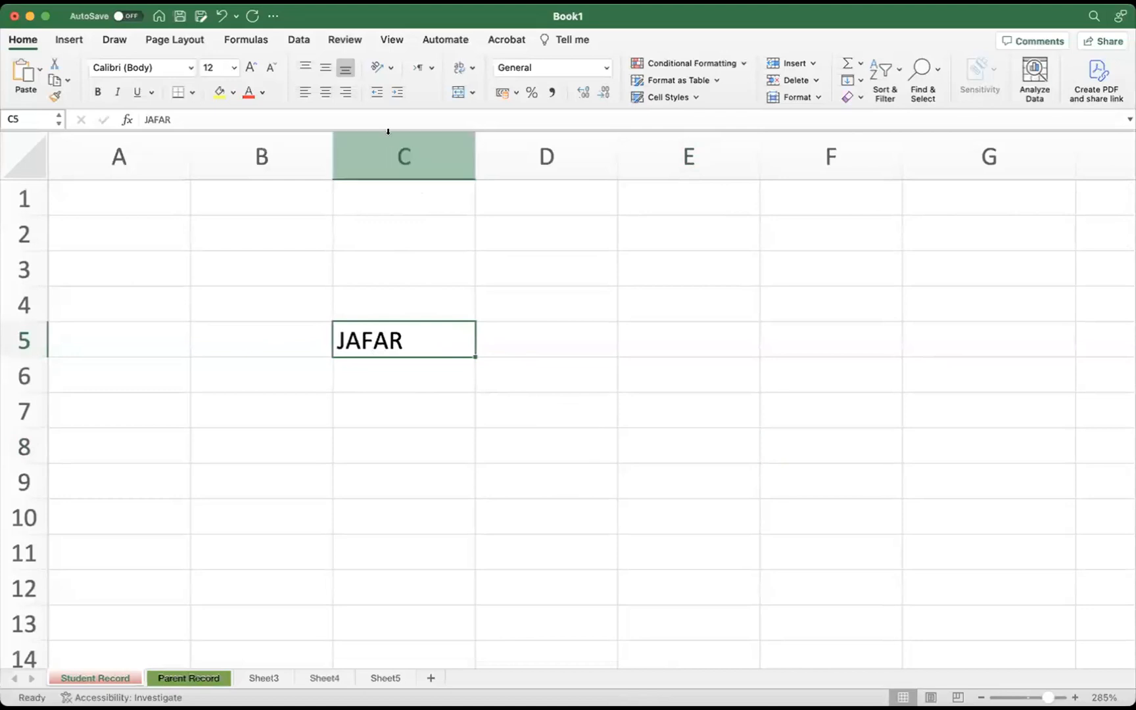
{"action": "scroll", "coordinate": [374, 320], "scroll_direction": "right", "scroll_amount": 1}
{"action": "scroll", "coordinate": [403, 237], "scroll_direction": "left", "scroll_amount": 1}
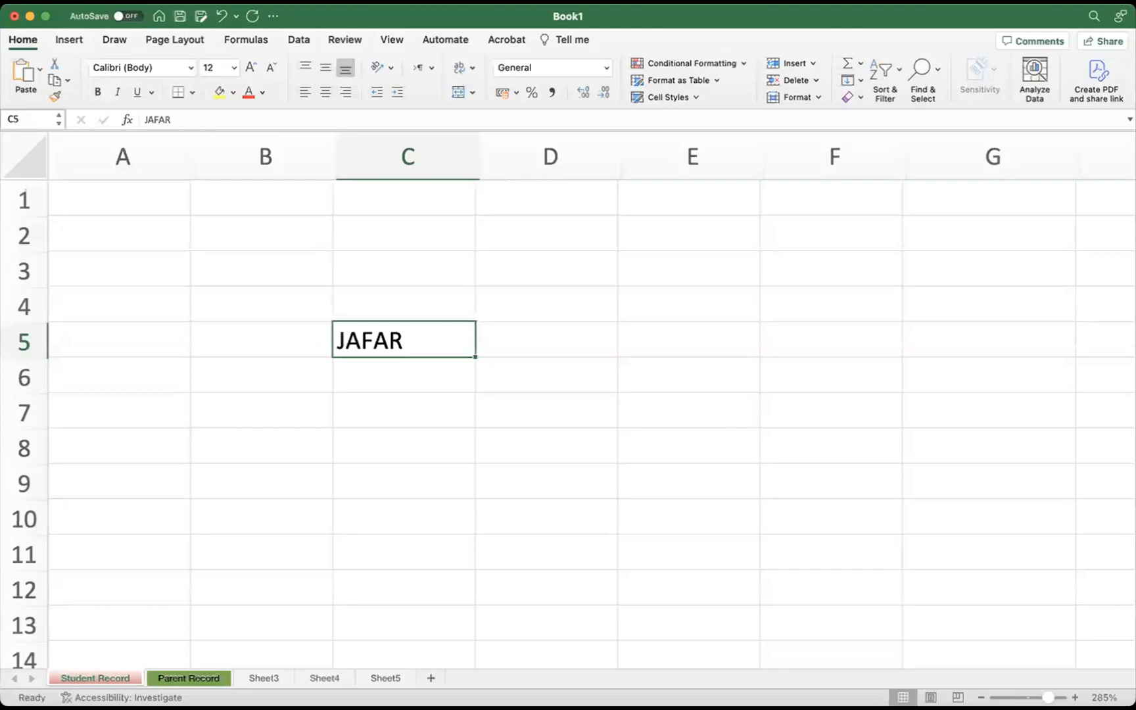
{"action": "left_click", "coordinate": [14, 257]}
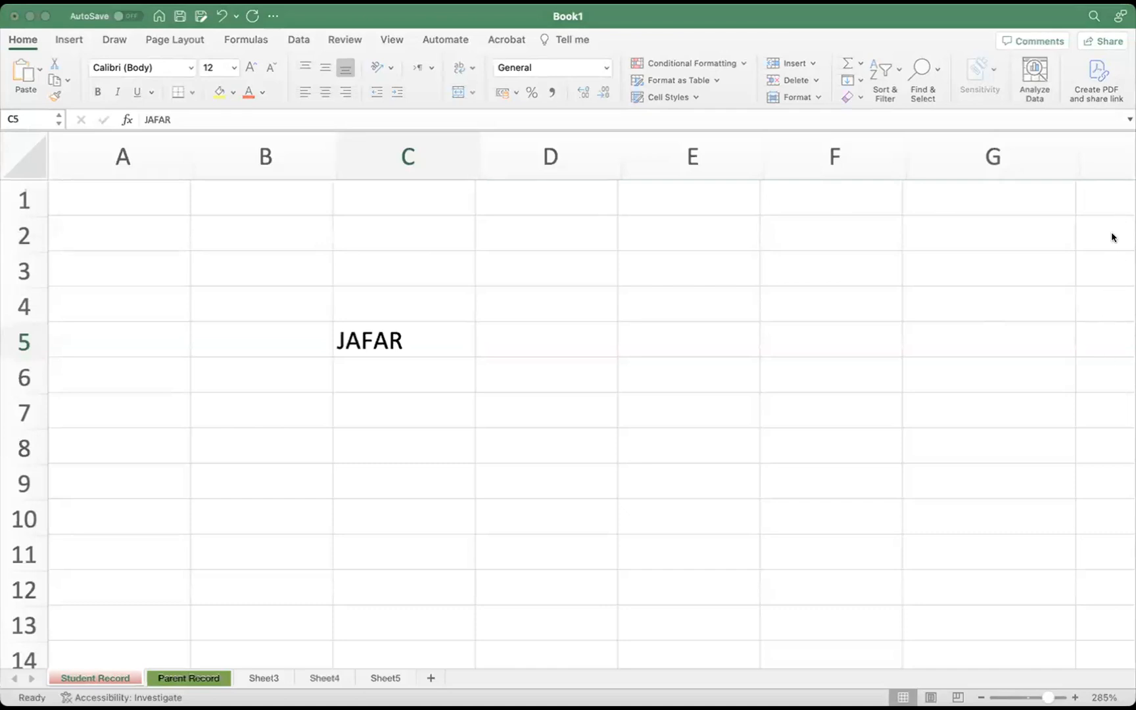
{"action": "mouse_move", "coordinate": [19, 97]}
{"action": "left_mouse_down"}
{"action": "mouse_move", "coordinate": [4, 100]}
{"action": "mouse_move", "coordinate": [55, 120]}
{"action": "mouse_move", "coordinate": [2, 95]}
{"action": "mouse_move", "coordinate": [62, 130]}
{"action": "mouse_move", "coordinate": [2, 112]}
{"action": "left_mouse_up"}
Enter the header S# in cell A3
{"action": "left_click", "coordinate": [203, 350]}
{"action": "scroll", "coordinate": [205, 350], "scroll_direction": "up", "scroll_amount": 1}
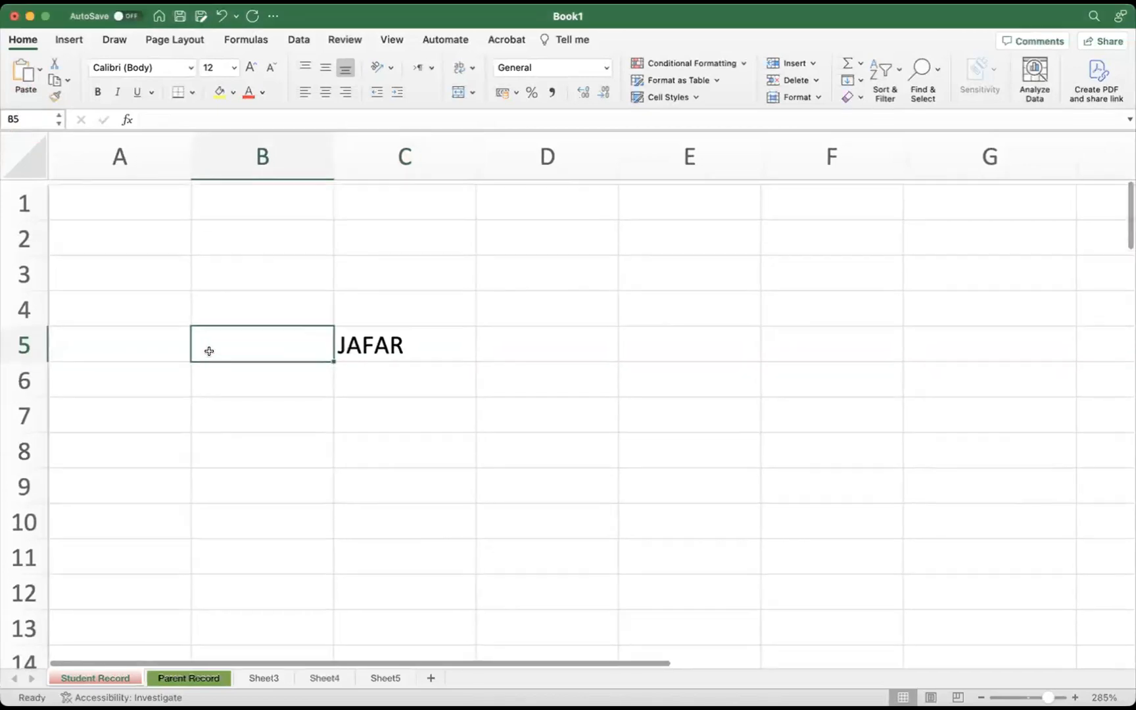
{"action": "left_click", "coordinate": [227, 306]}
{"action": "left_click_drag", "start_coordinate": [239, 275], "coordinate": [444, 425]}
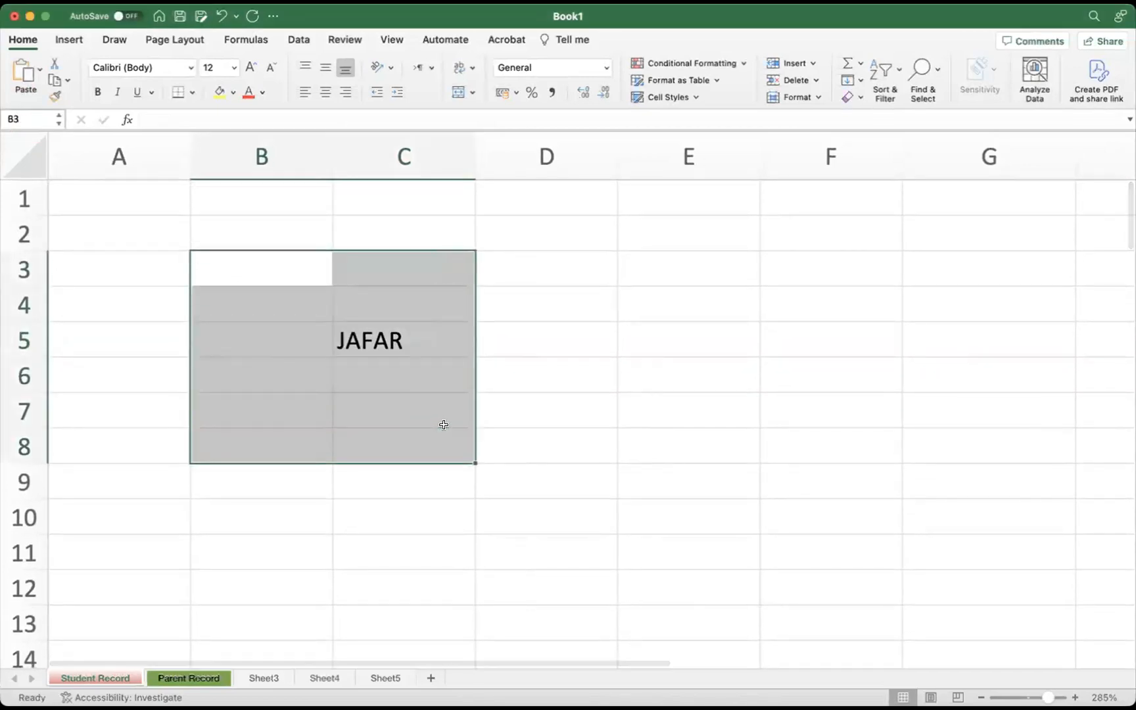
{"action": "left_click", "coordinate": [531, 377]}
{"action": "left_click", "coordinate": [225, 278]}
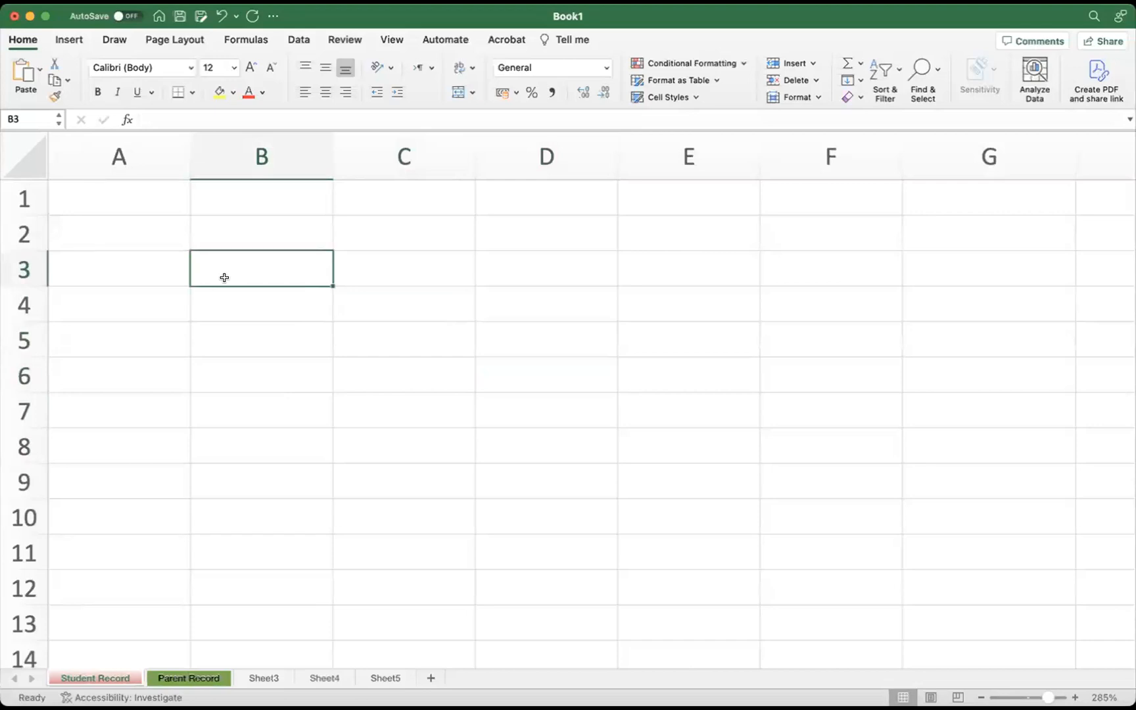
{"action": "key", "text": "Left"}
{"action": "type", "text": "S#"}
{"action": "key", "text": "Return"}
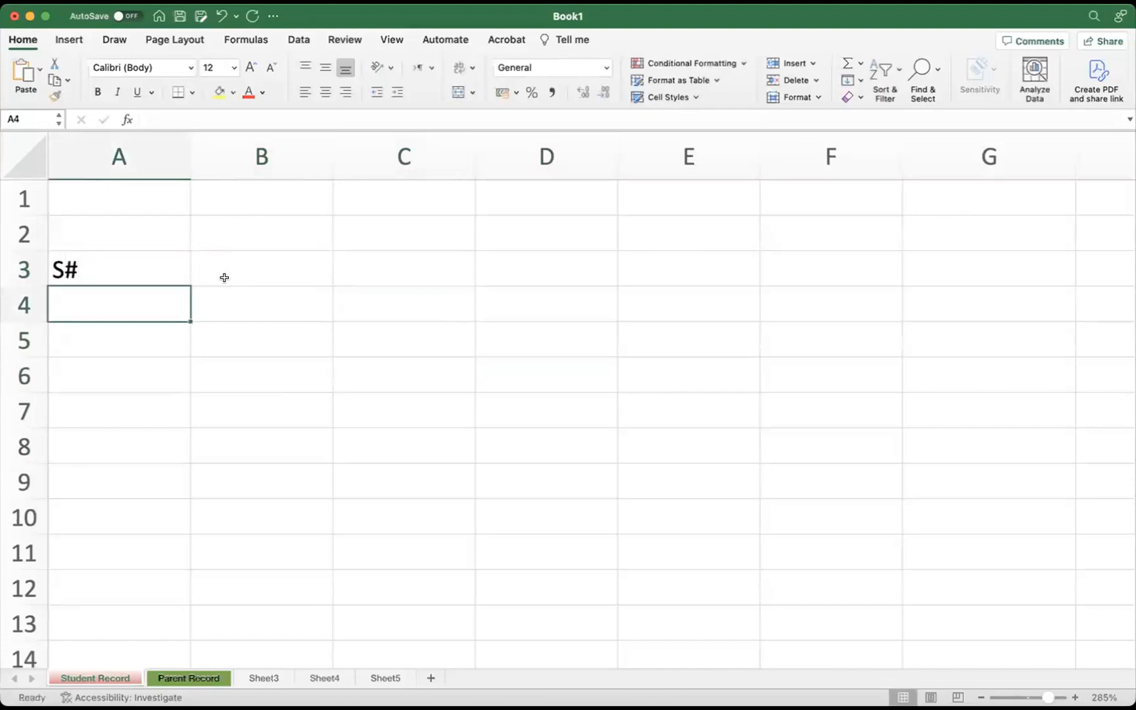
Add the headers Name in B3 and DOB in C3, correcting the DOD typo
{"action": "key", "text": "Up"}
{"action": "key", "text": "Right"}
{"action": "type", "text": "Name"}
{"action": "key", "text": "Return"}
{"action": "key", "text": "Up"}
{"action": "key", "text": "Right"}
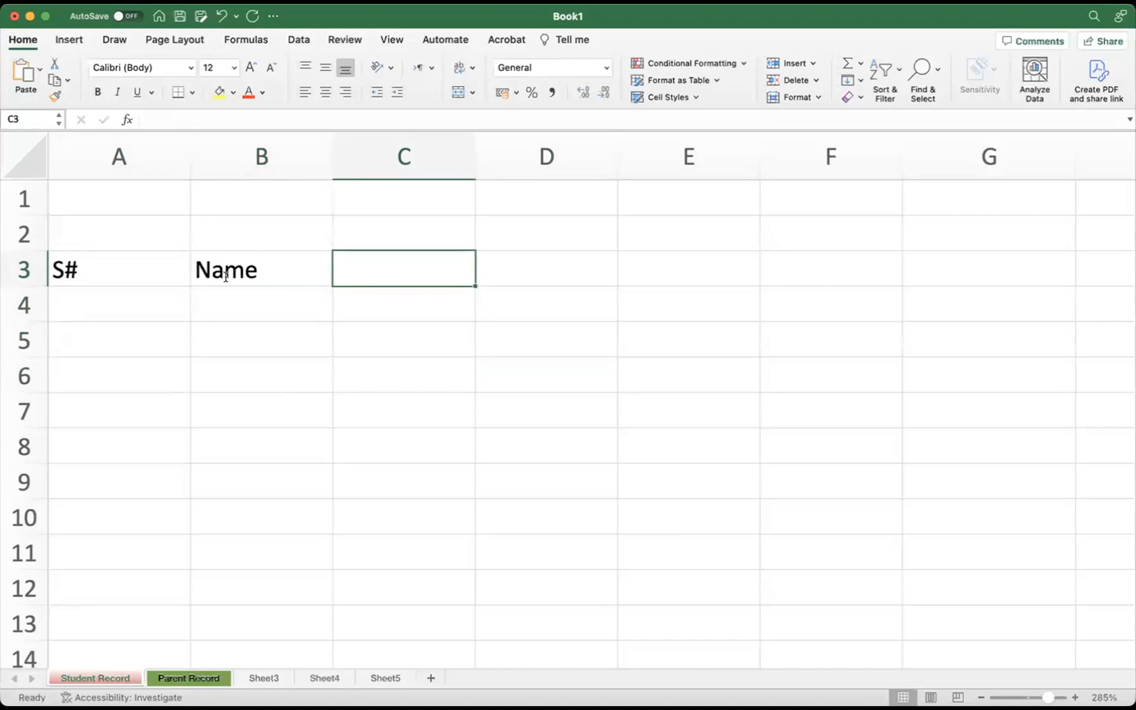
{"action": "type", "text": "DOD"}
{"action": "key", "text": "BackSpace"}
{"action": "type", "text": "B"}
{"action": "key", "text": "Tab"}
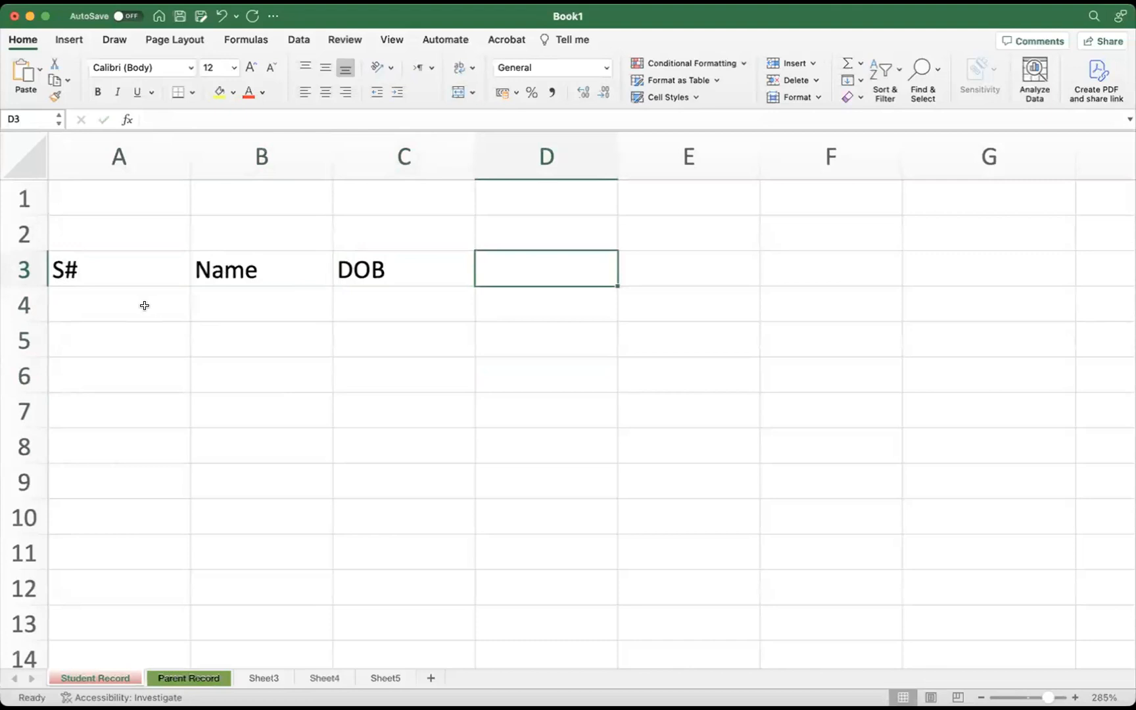
Select row 1 across several columns, then pick cell A1 for the title
{"action": "left_click", "coordinate": [123, 267]}
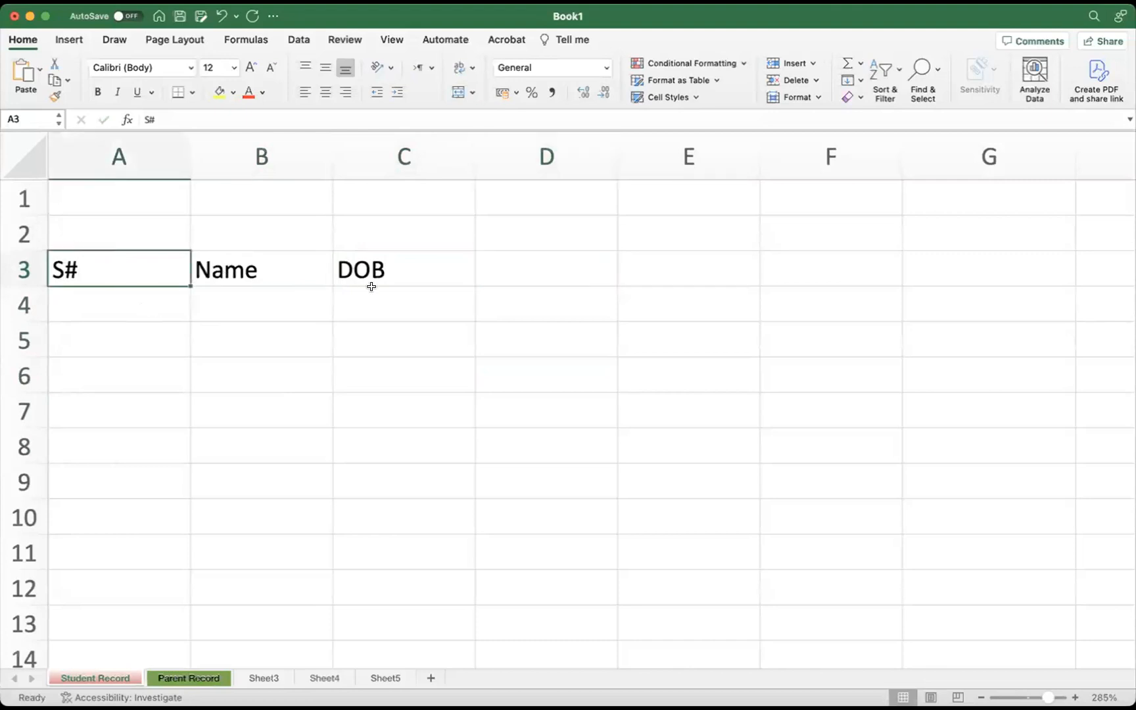
{"action": "left_click_drag", "start_coordinate": [122, 203], "coordinate": [786, 227]}
{"action": "left_click", "coordinate": [429, 286]}
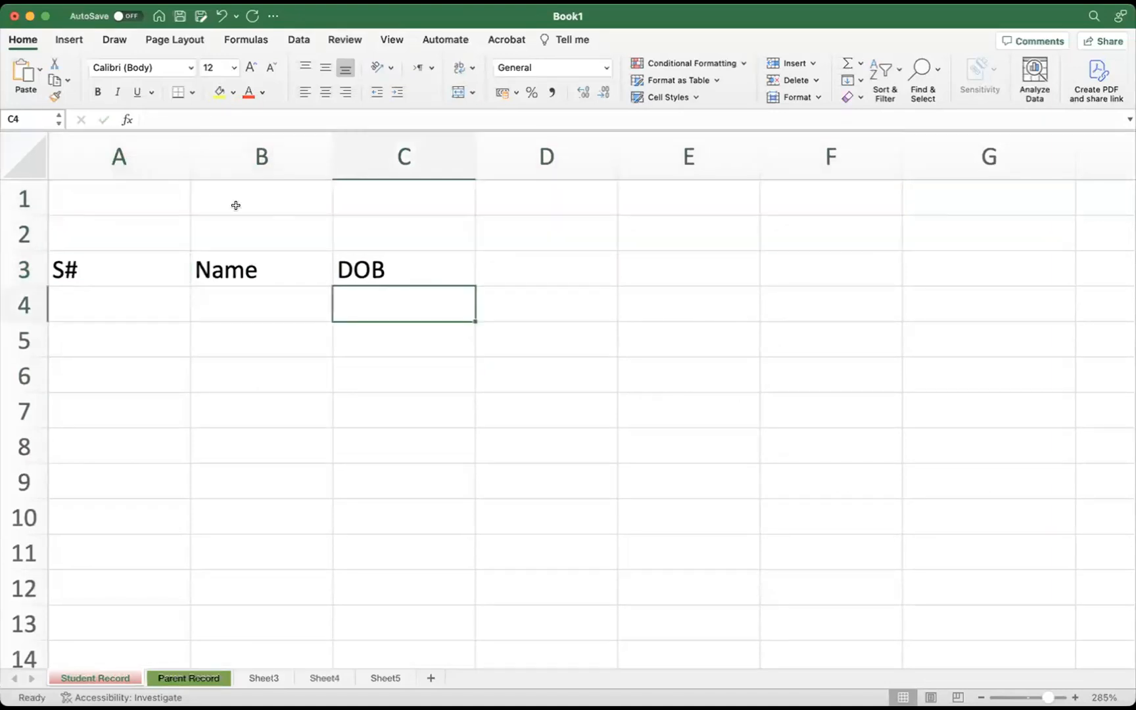
{"action": "left_click", "coordinate": [163, 203]}
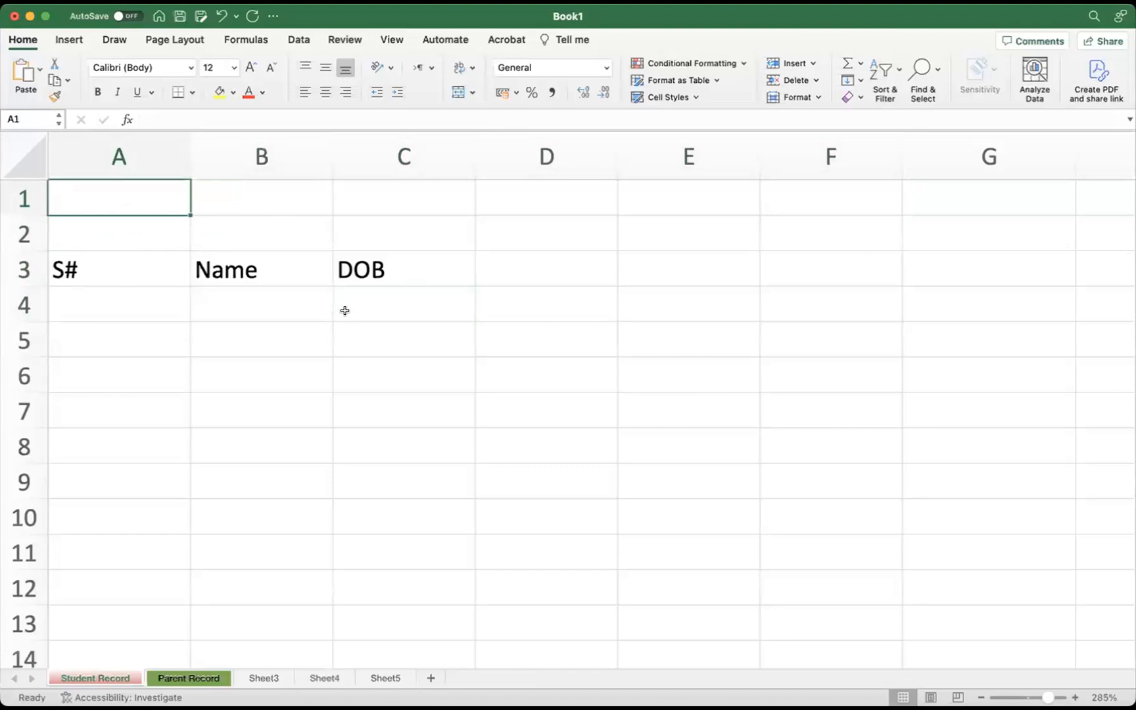
Type 'Excellence School - Kuwait' into cell A1 as the sheet title
{"action": "type", "text": "Excelle"}
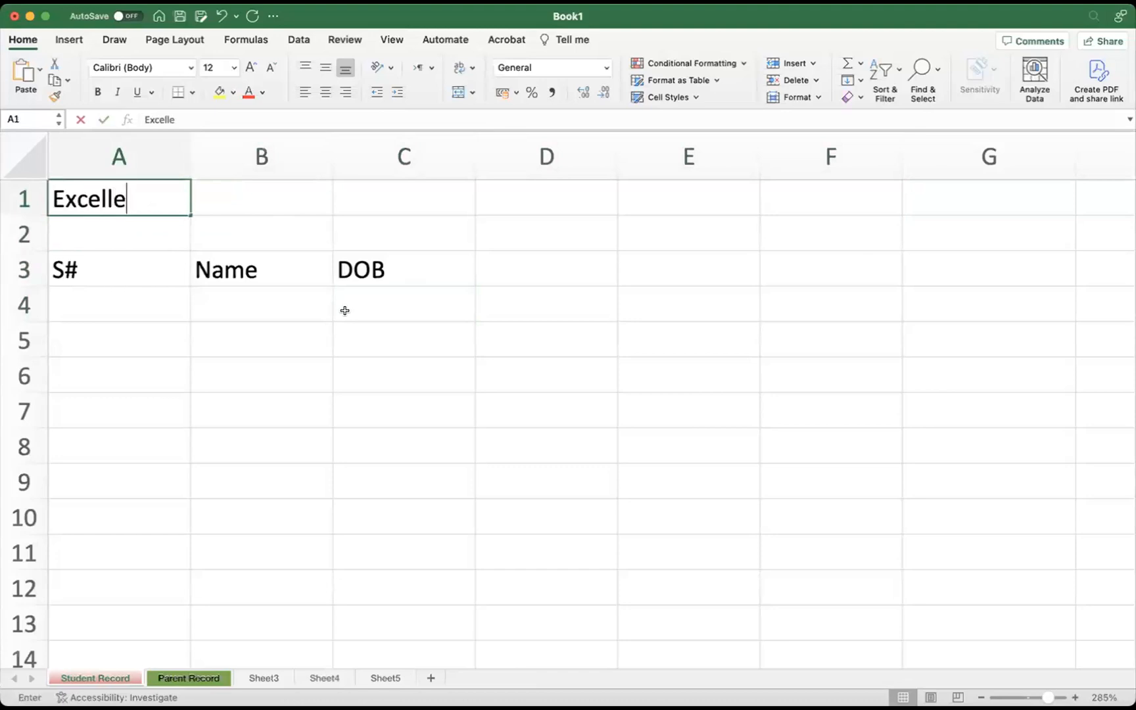
{"action": "type", "text": "nce Scho"}
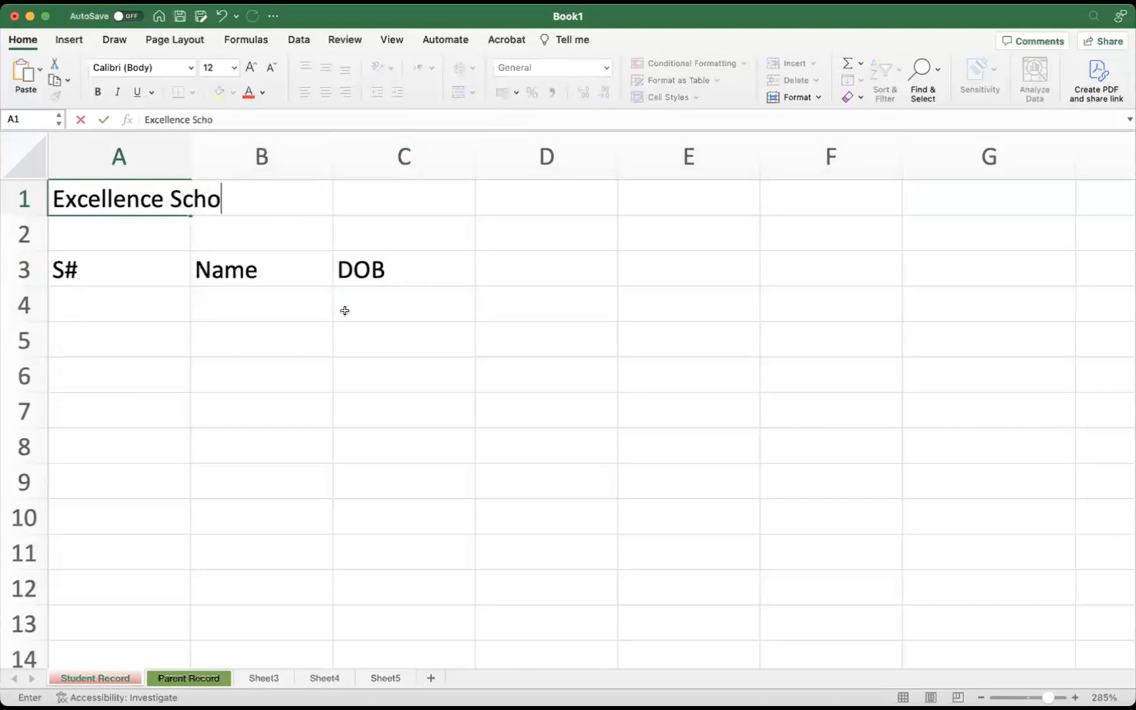
{"action": "type", "text": "ol - Kuwait"}
{"action": "key", "text": "Return"}
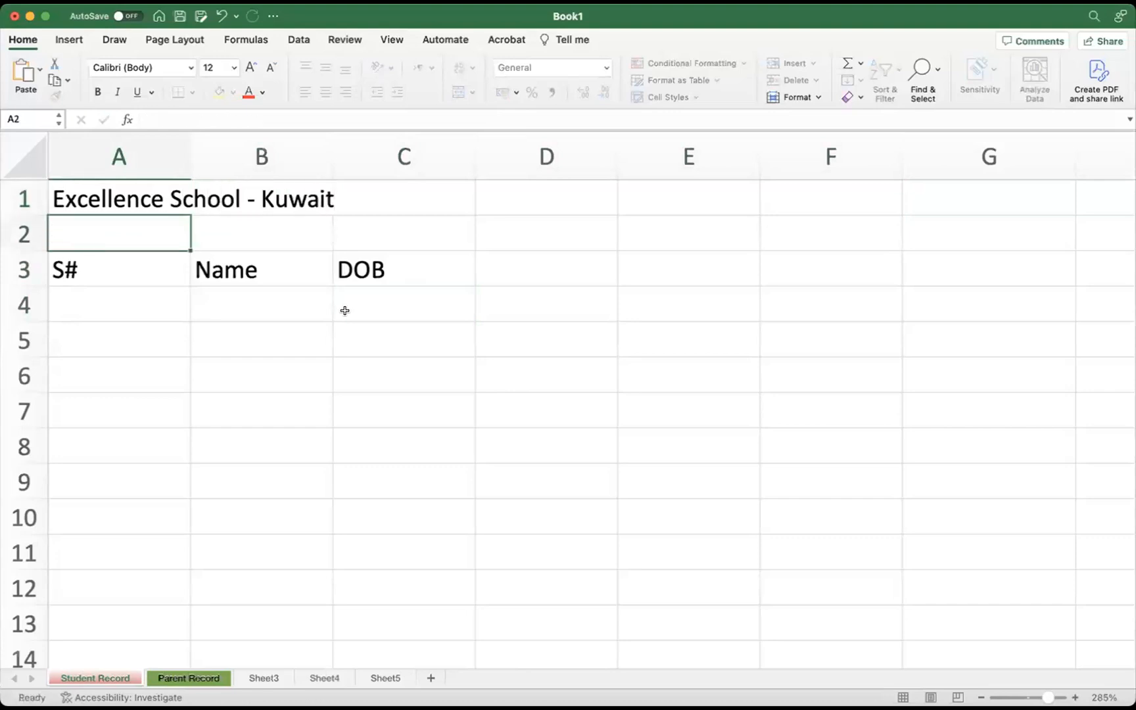
{"action": "left_click", "coordinate": [125, 262]}
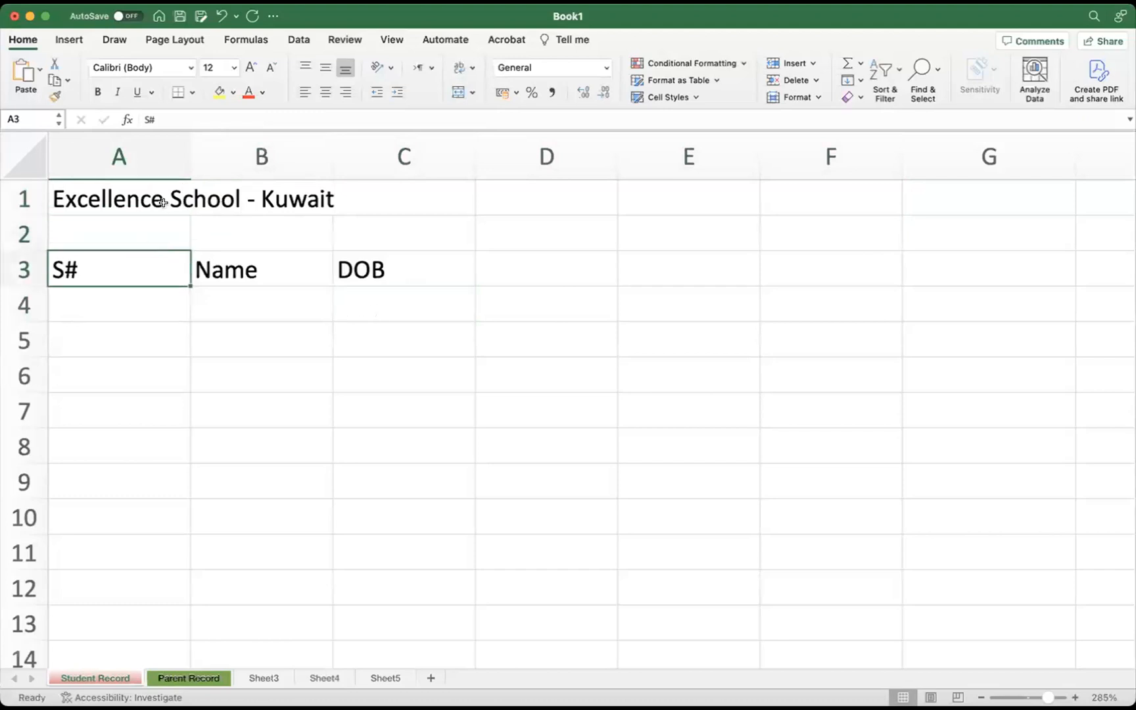
{"action": "left_click", "coordinate": [120, 200]}
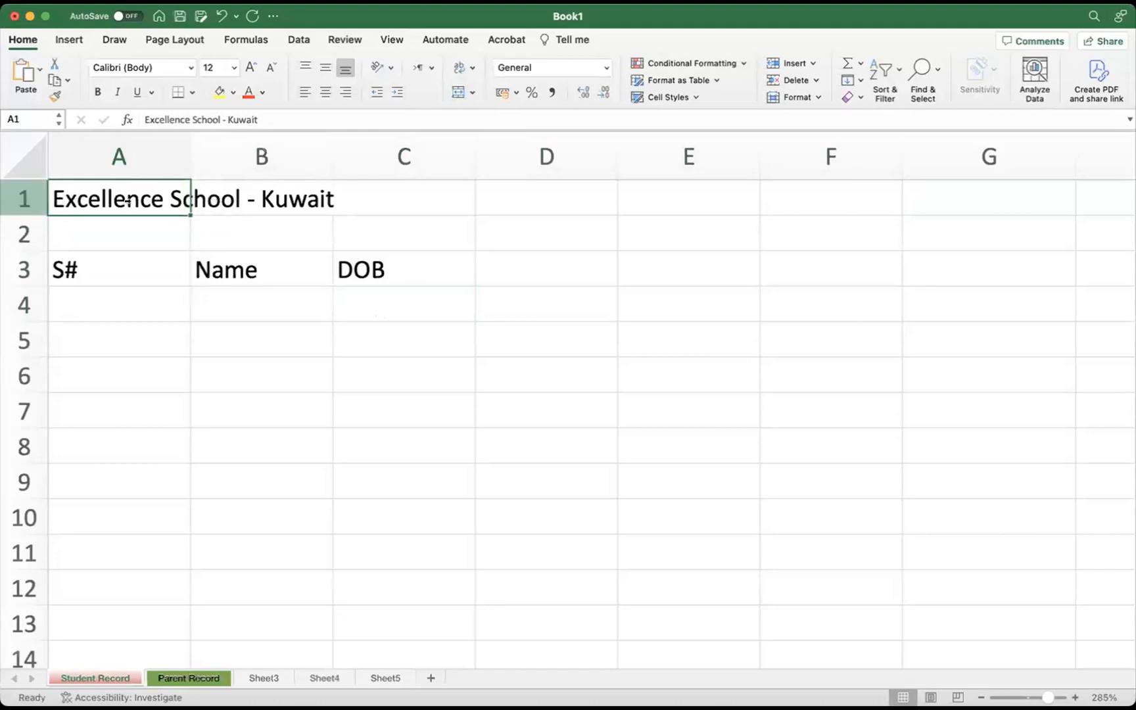
{"action": "left_click", "coordinate": [252, 304]}
{"action": "left_click", "coordinate": [147, 199]}
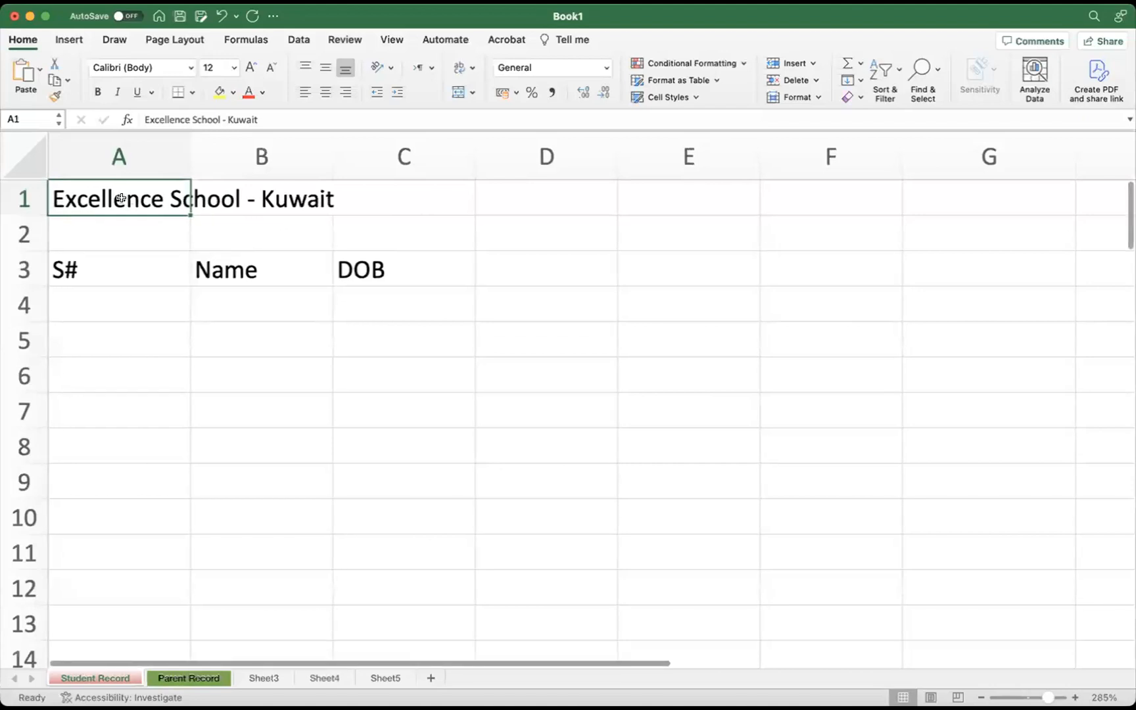
Select A1:C1 and apply Merge & Center to the 'Excellence School - Kuwait' title
{"action": "left_click_drag", "start_coordinate": [115, 197], "coordinate": [436, 205]}
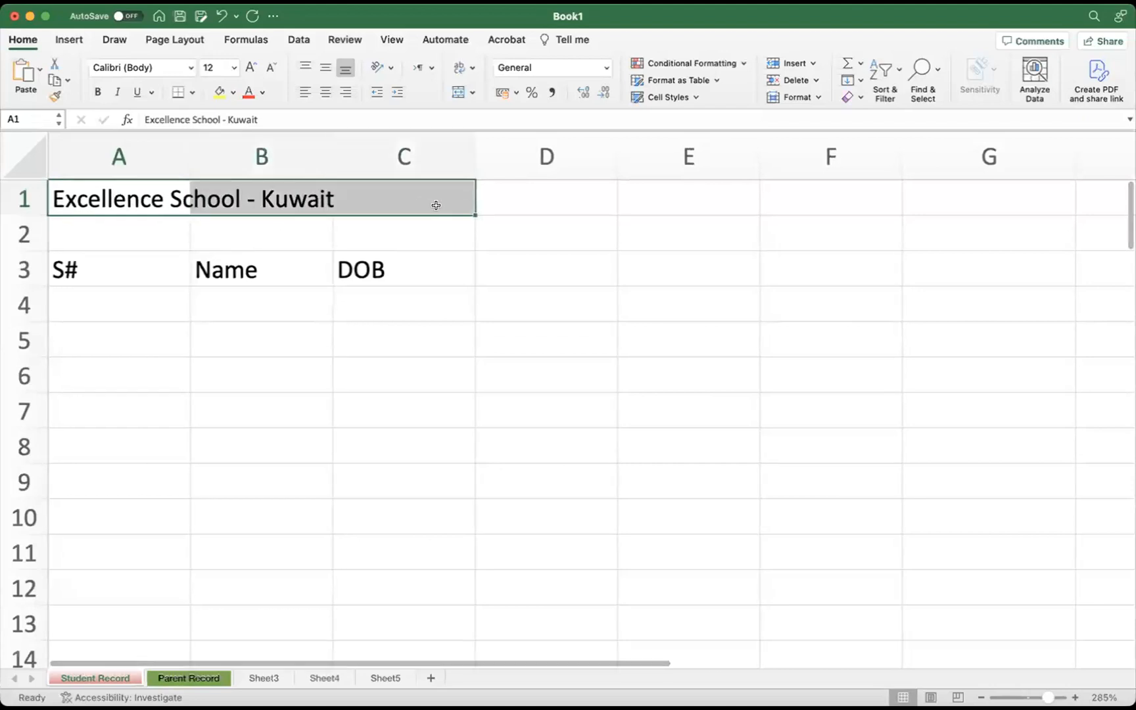
{"action": "left_click", "coordinate": [215, 297]}
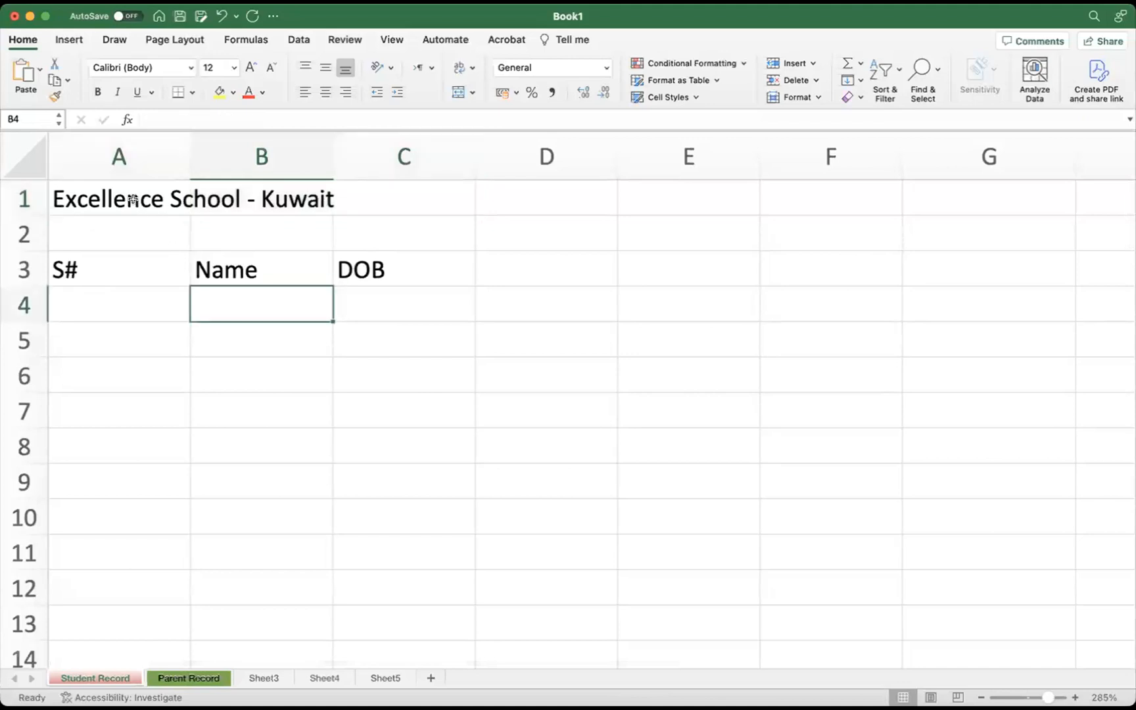
{"action": "left_click_drag", "start_coordinate": [126, 198], "coordinate": [346, 198]}
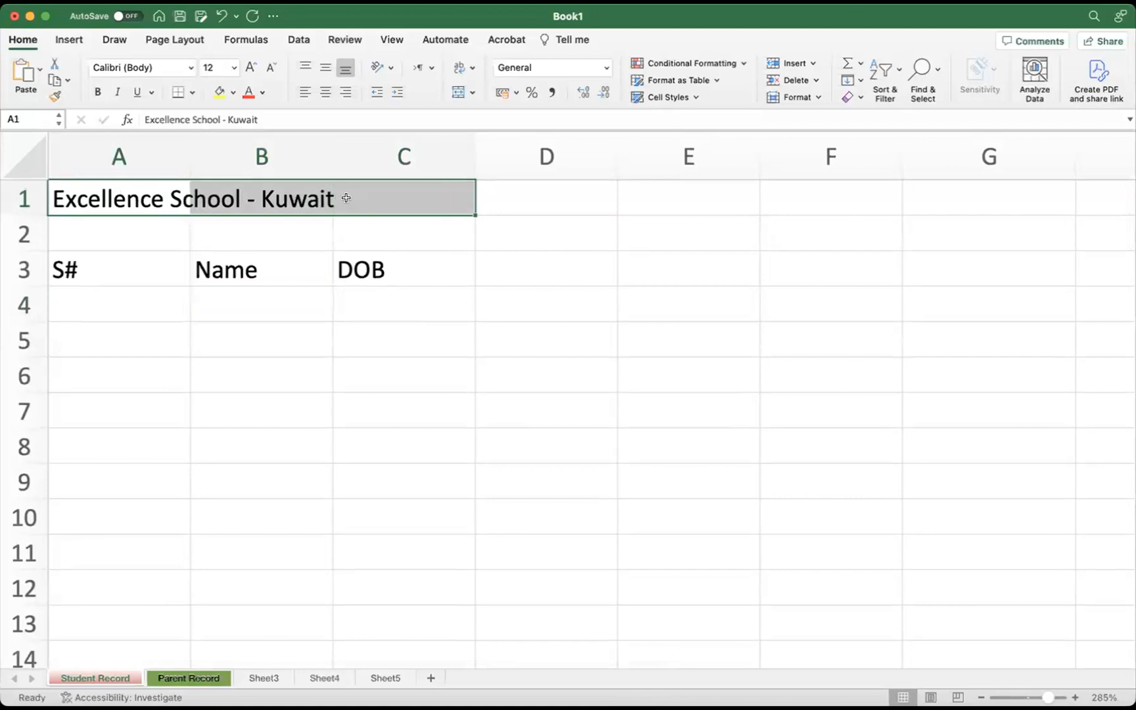
{"action": "right_click", "coordinate": [347, 201]}
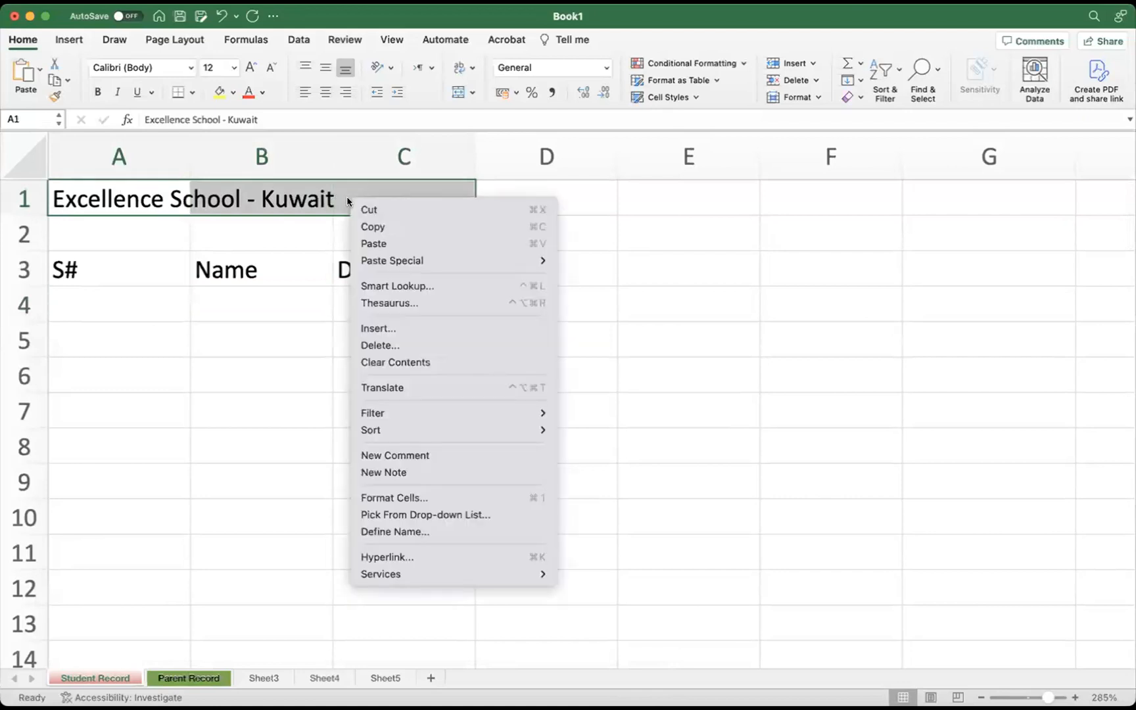
{"action": "mouse_move", "coordinate": [450, 409]}
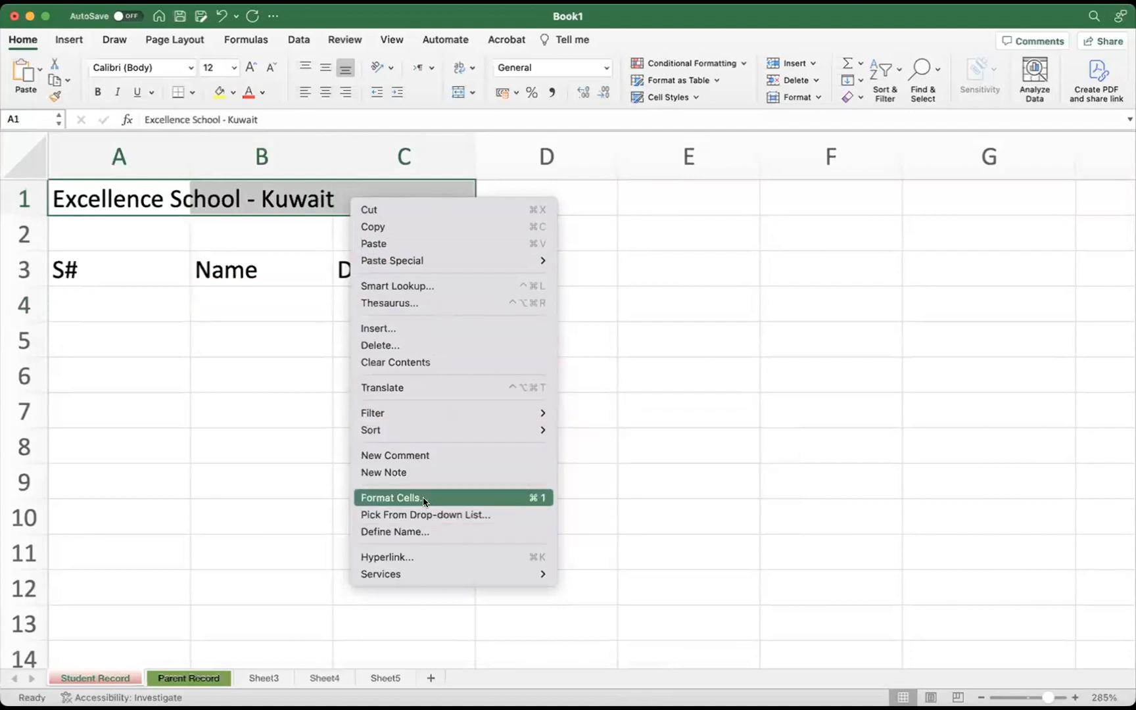
{"action": "left_click", "coordinate": [403, 141]}
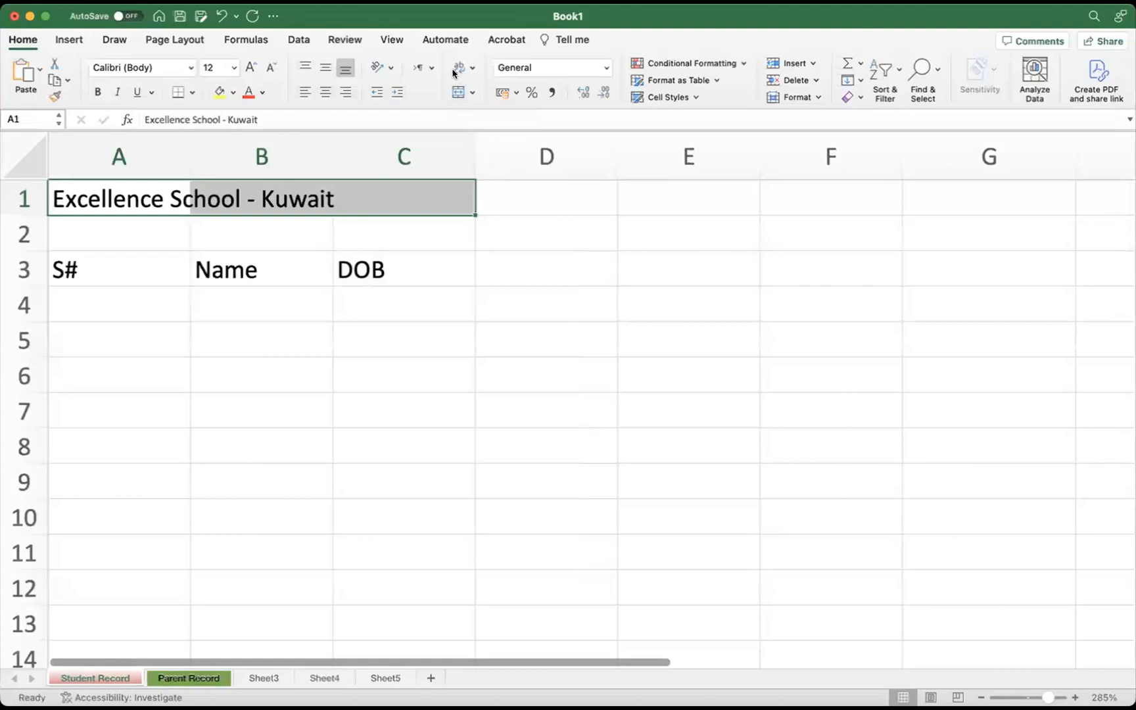
{"action": "mouse_move", "coordinate": [477, 98]}
{"action": "left_mouse_down"}
{"action": "mouse_move", "coordinate": [409, 88]}
{"action": "mouse_move", "coordinate": [469, 67]}
{"action": "mouse_move", "coordinate": [435, 75]}
{"action": "left_mouse_up"}
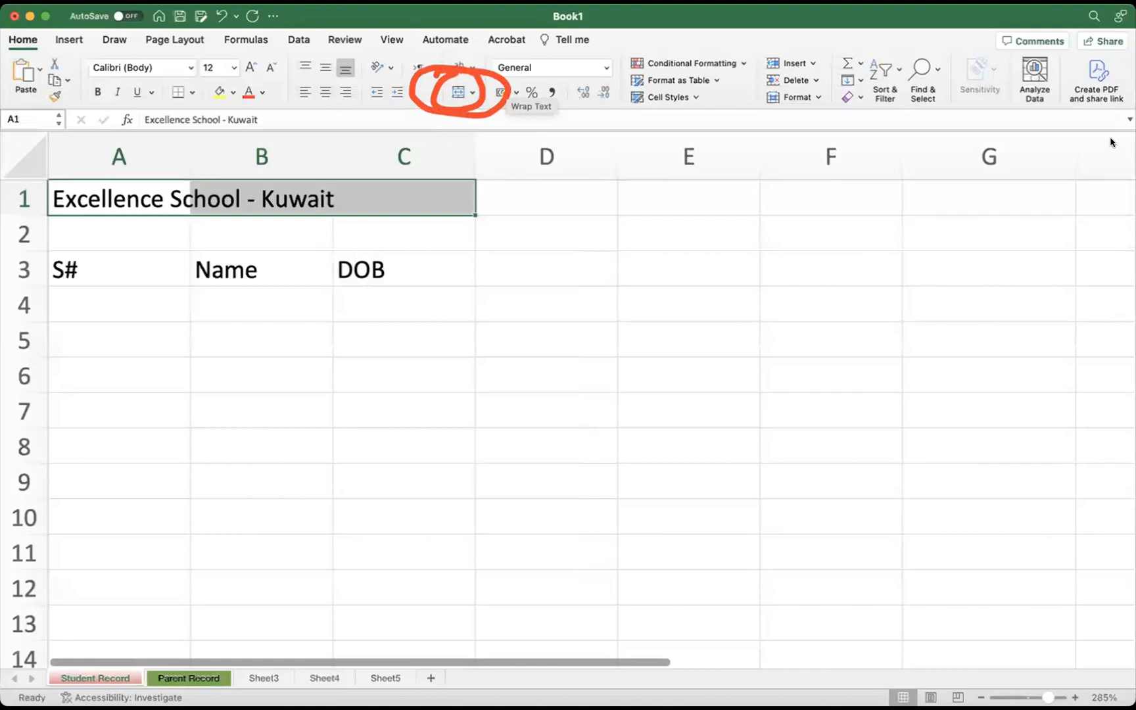
{"action": "left_click", "coordinate": [457, 92]}
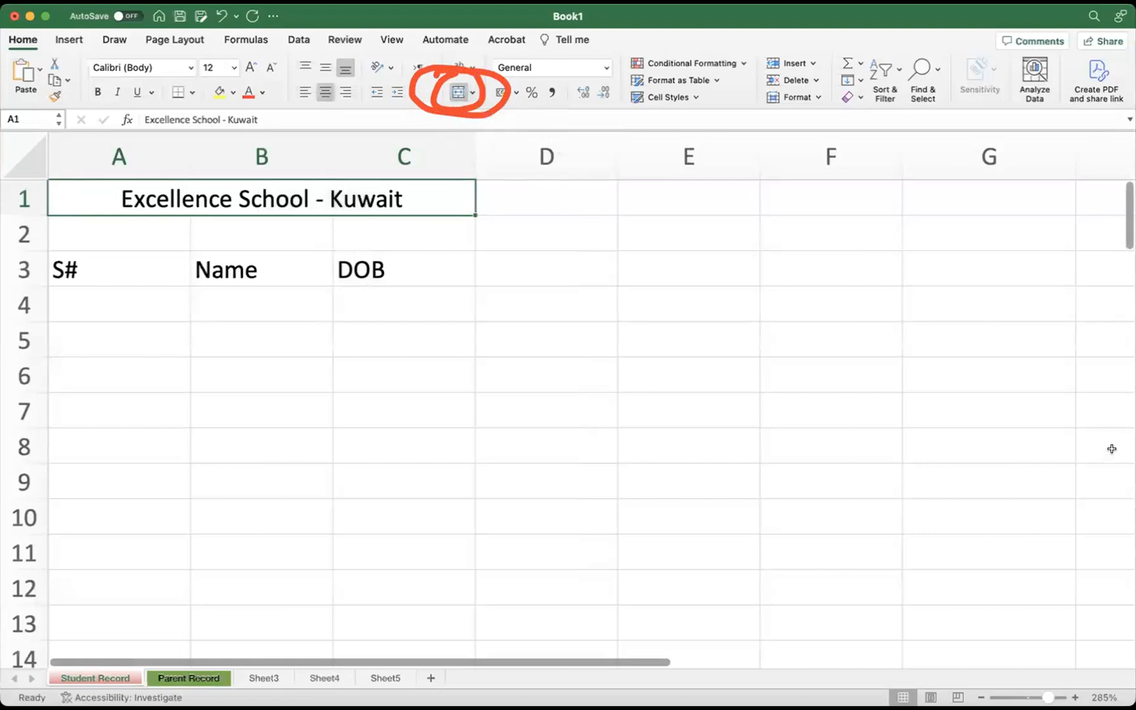
Fill the merged 'Excellence School - Kuwait' cell A1:C1 with a light green theme colour
{"action": "left_click", "coordinate": [297, 363]}
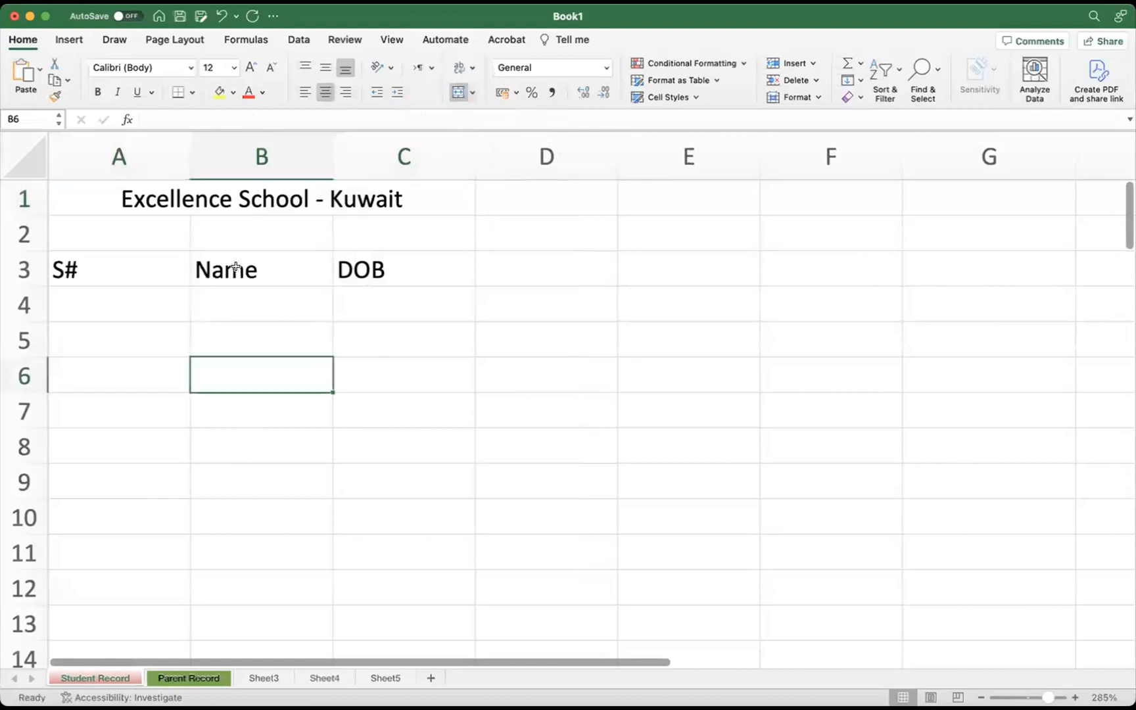
{"action": "left_click", "coordinate": [366, 195]}
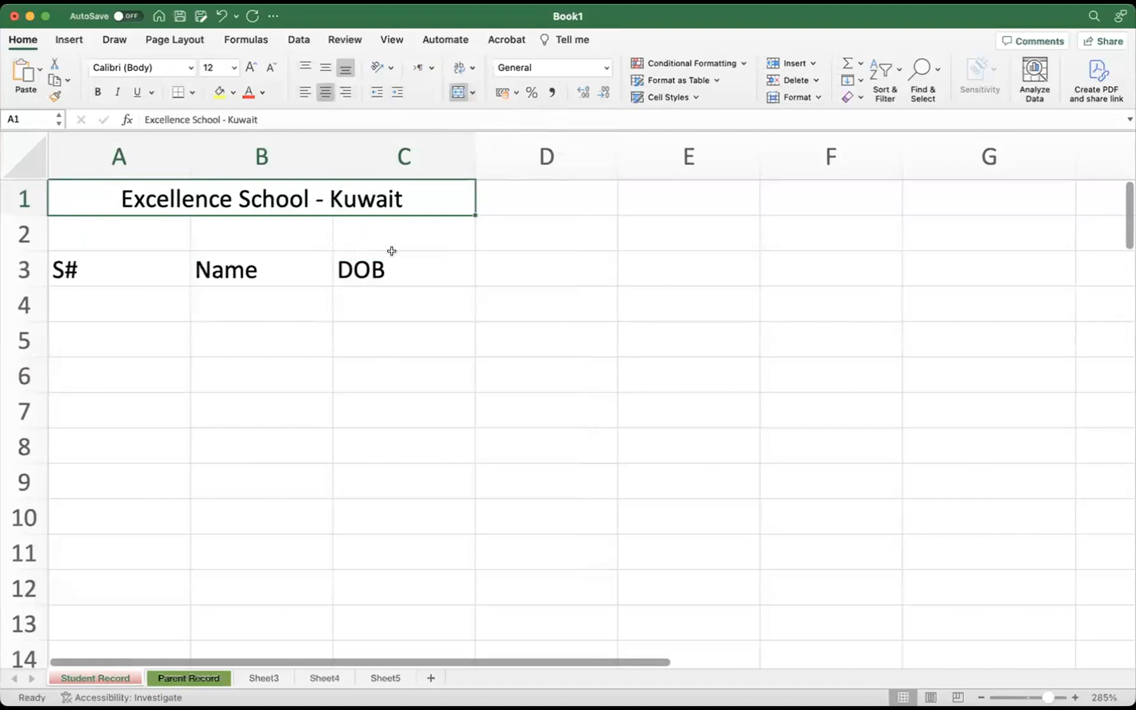
{"action": "left_click", "coordinate": [335, 434]}
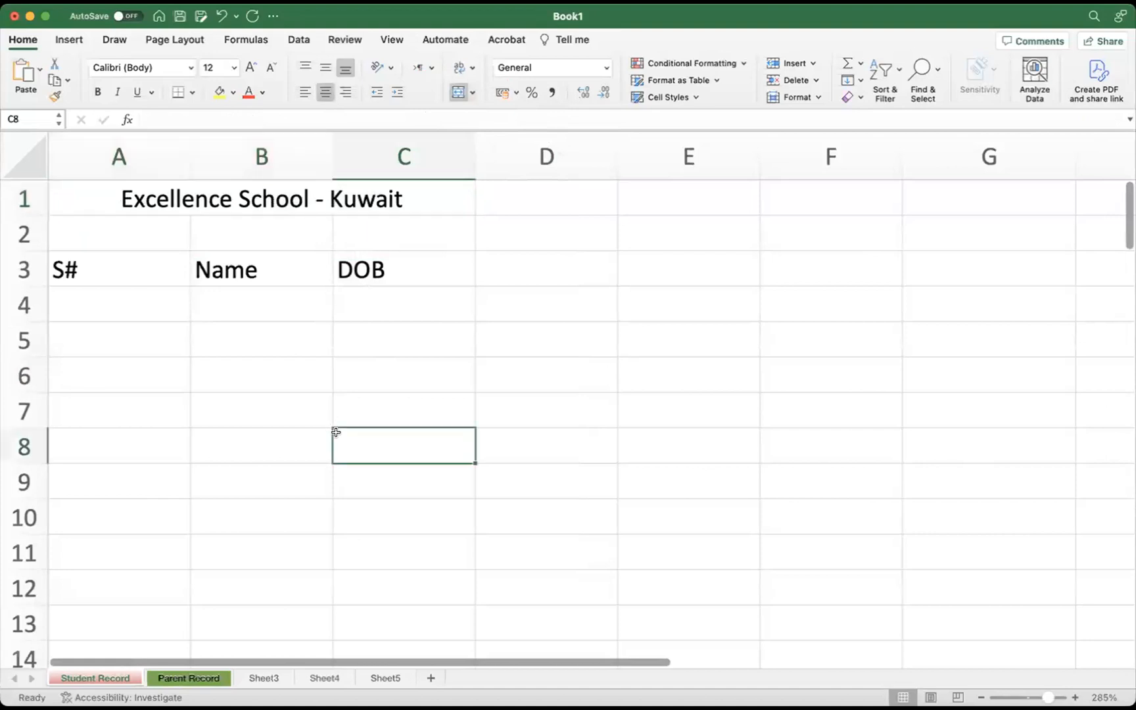
{"action": "left_click", "coordinate": [295, 197]}
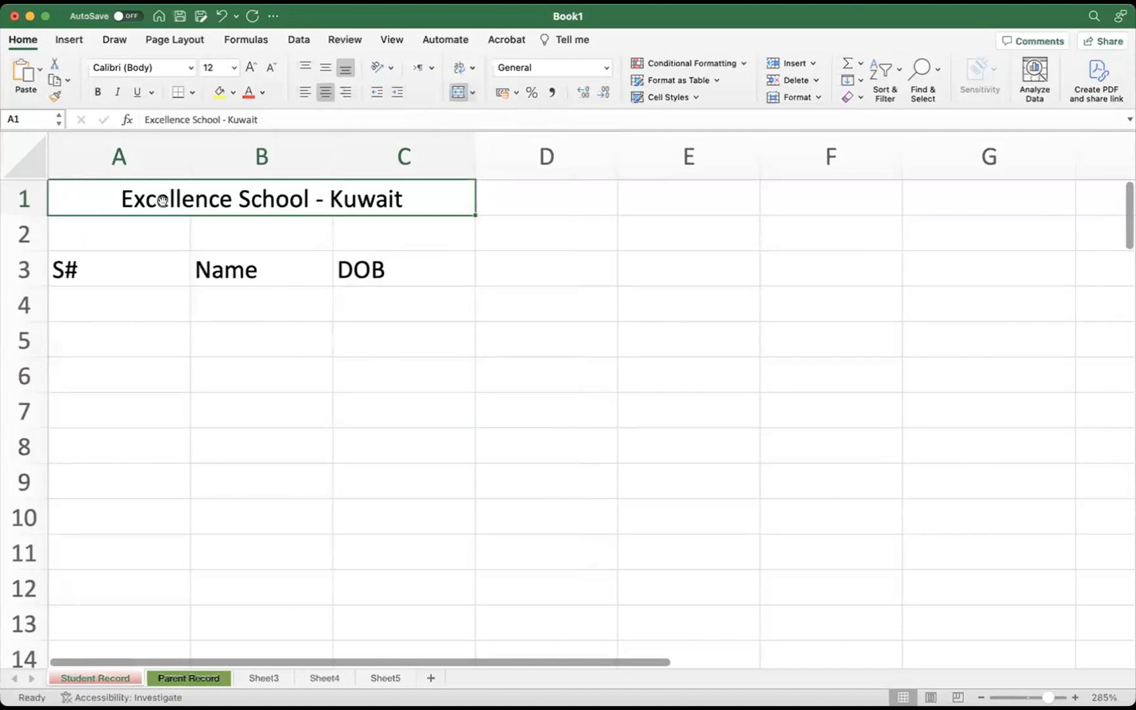
{"action": "scroll", "coordinate": [178, 199], "scroll_direction": "down", "scroll_amount": 1}
{"action": "scroll", "coordinate": [198, 223], "scroll_direction": "up", "scroll_amount": 1}
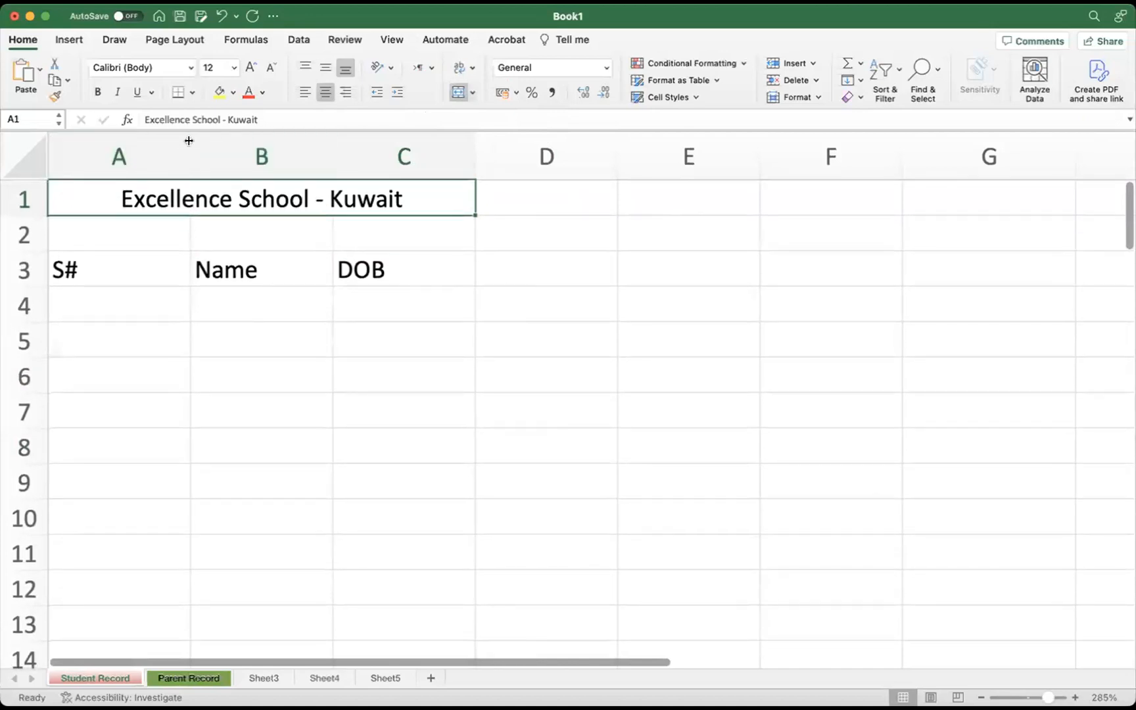
{"action": "left_click", "coordinate": [231, 94]}
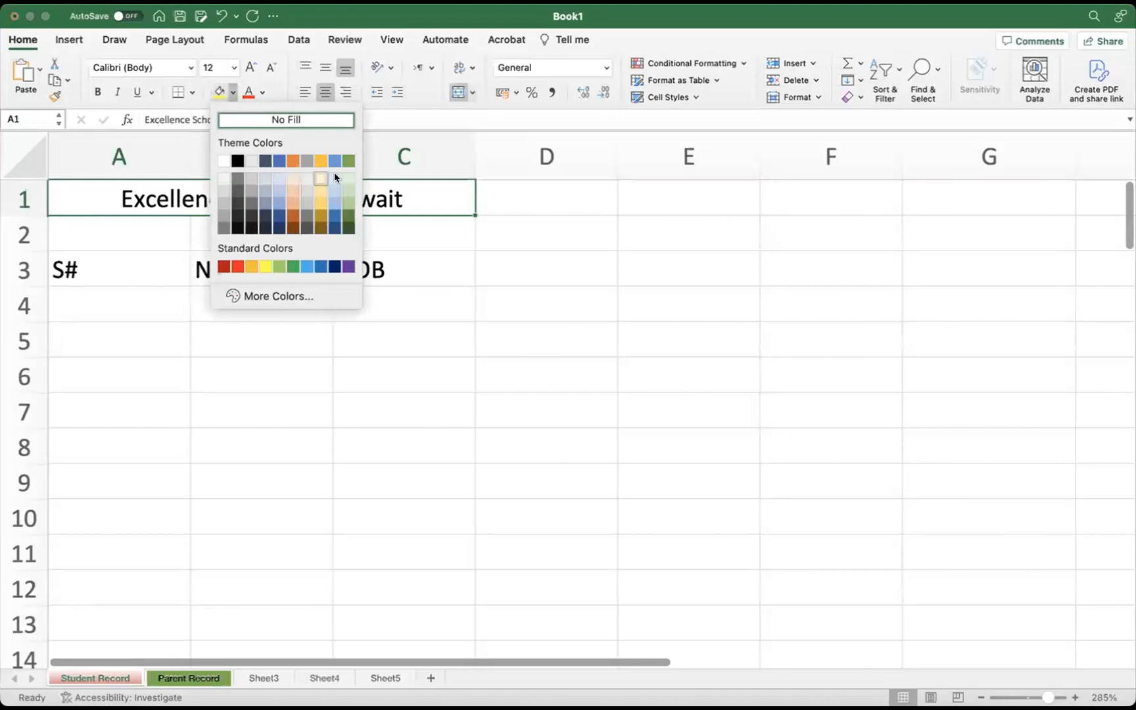
{"action": "left_click", "coordinate": [231, 92]}
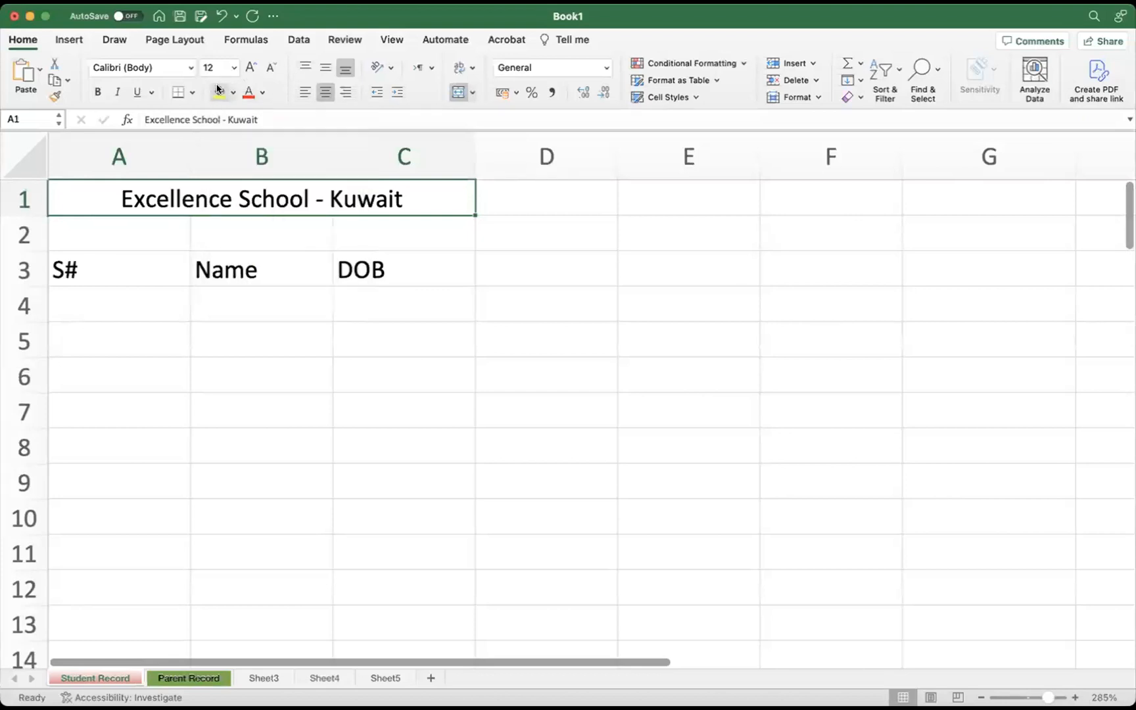
{"action": "left_click", "coordinate": [229, 92]}
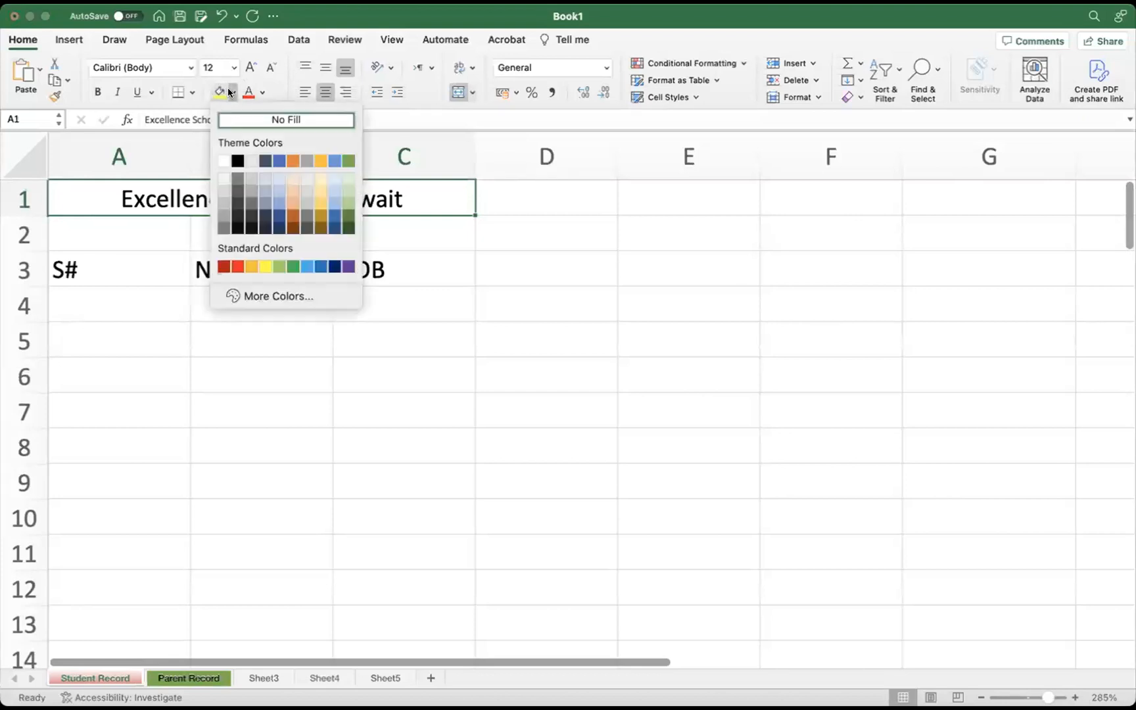
{"action": "left_click", "coordinate": [348, 184]}
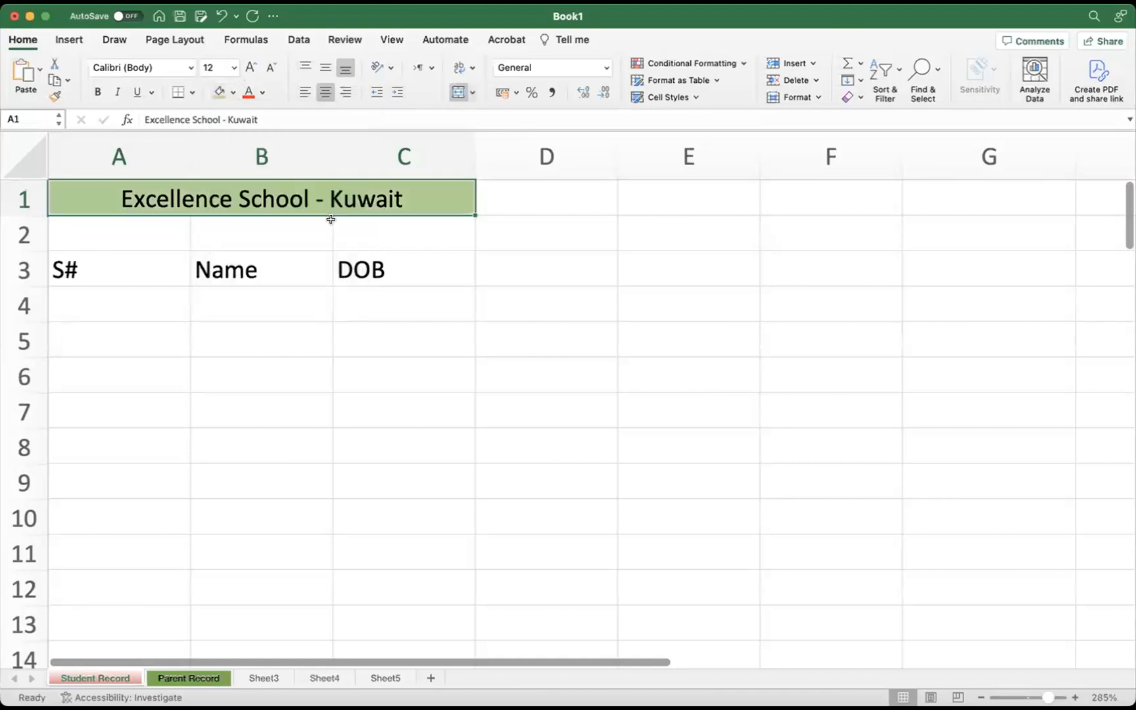
{"action": "left_click", "coordinate": [246, 338]}
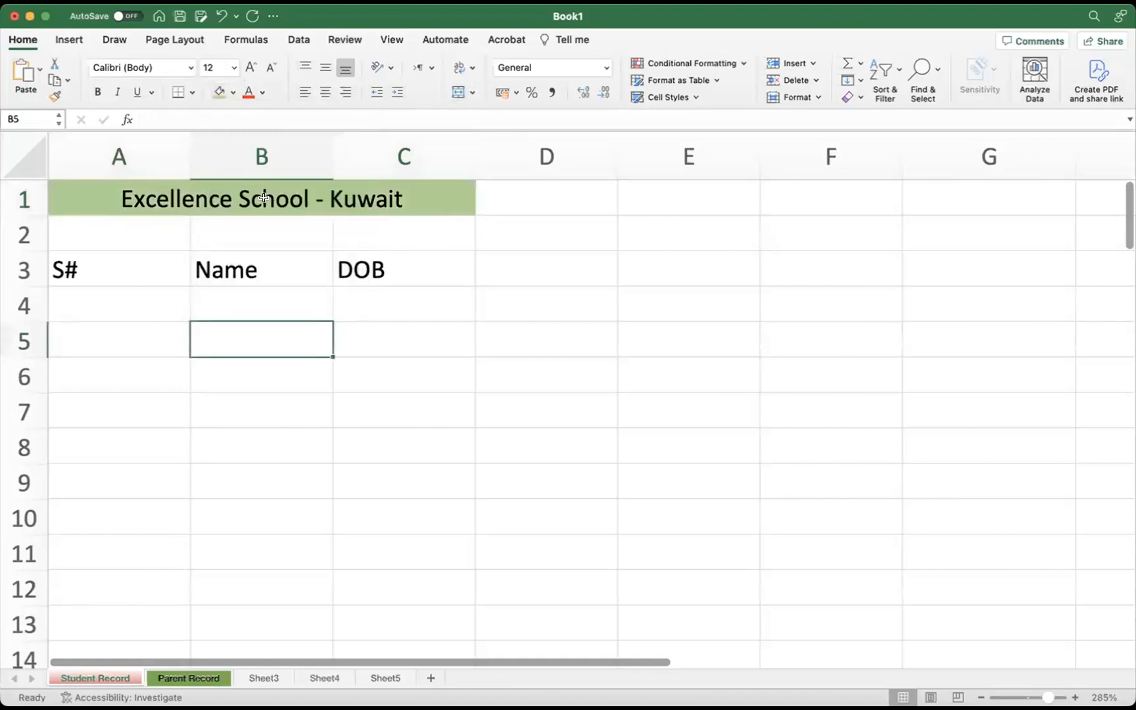
{"action": "left_click", "coordinate": [128, 194]}
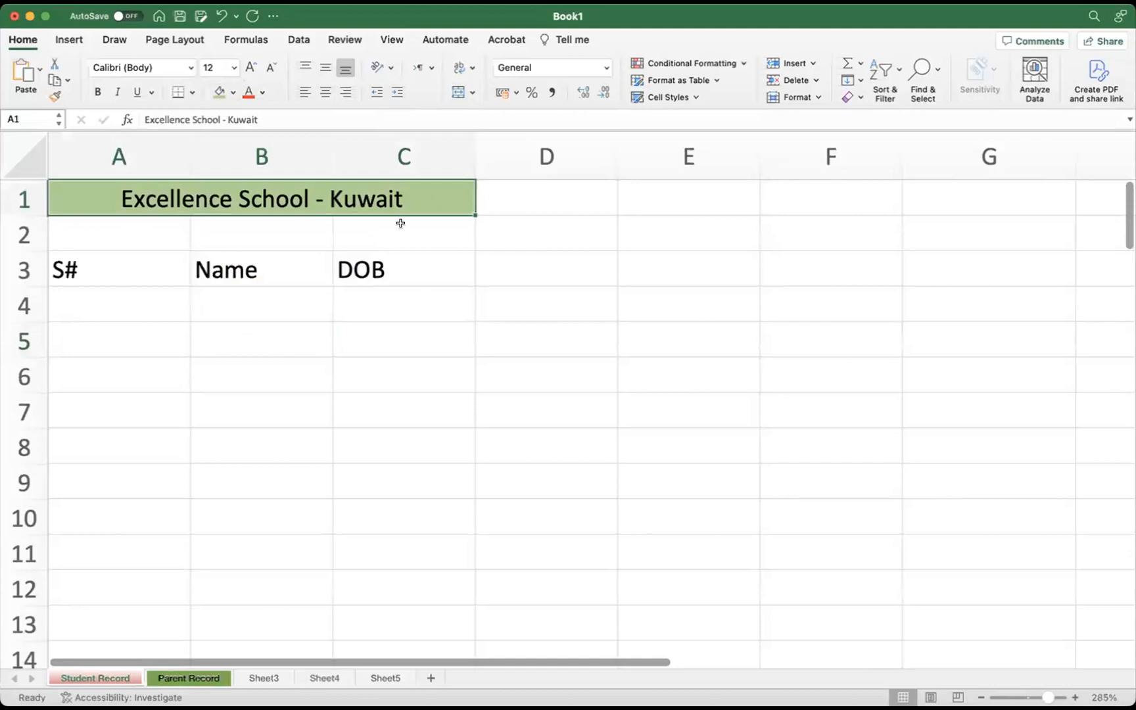
Type 'Student Marksheet' in cell A2, then select A2:C2
{"action": "left_click", "coordinate": [210, 310]}
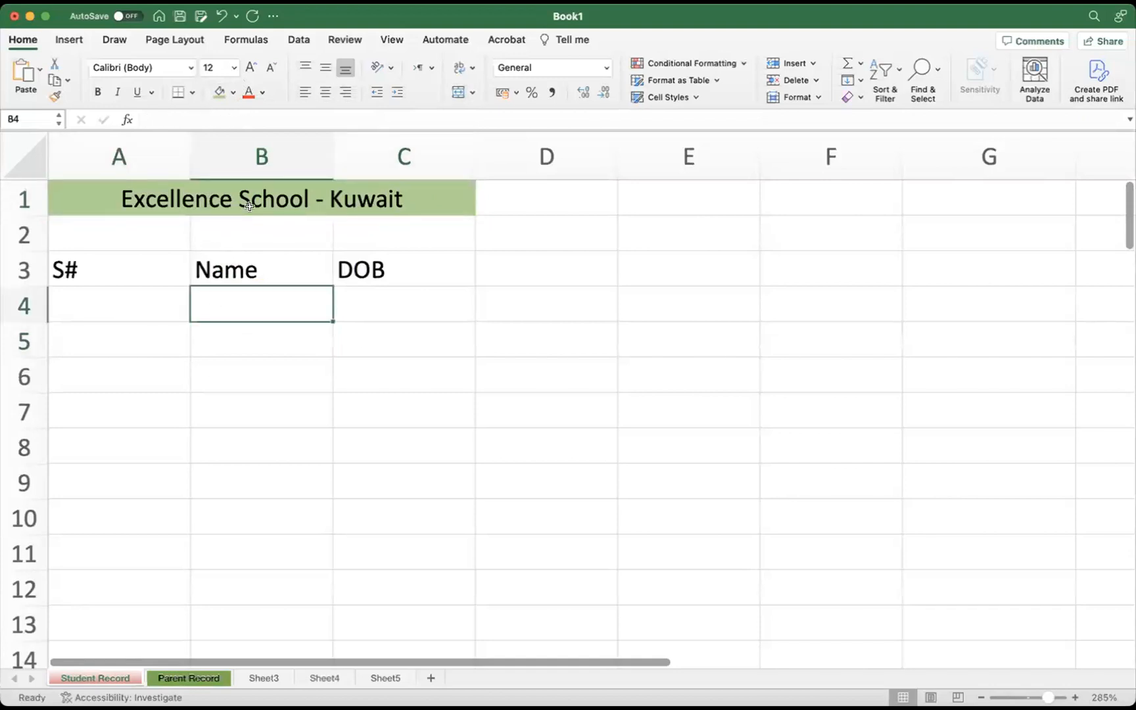
{"action": "left_click_drag", "start_coordinate": [141, 234], "coordinate": [344, 231]}
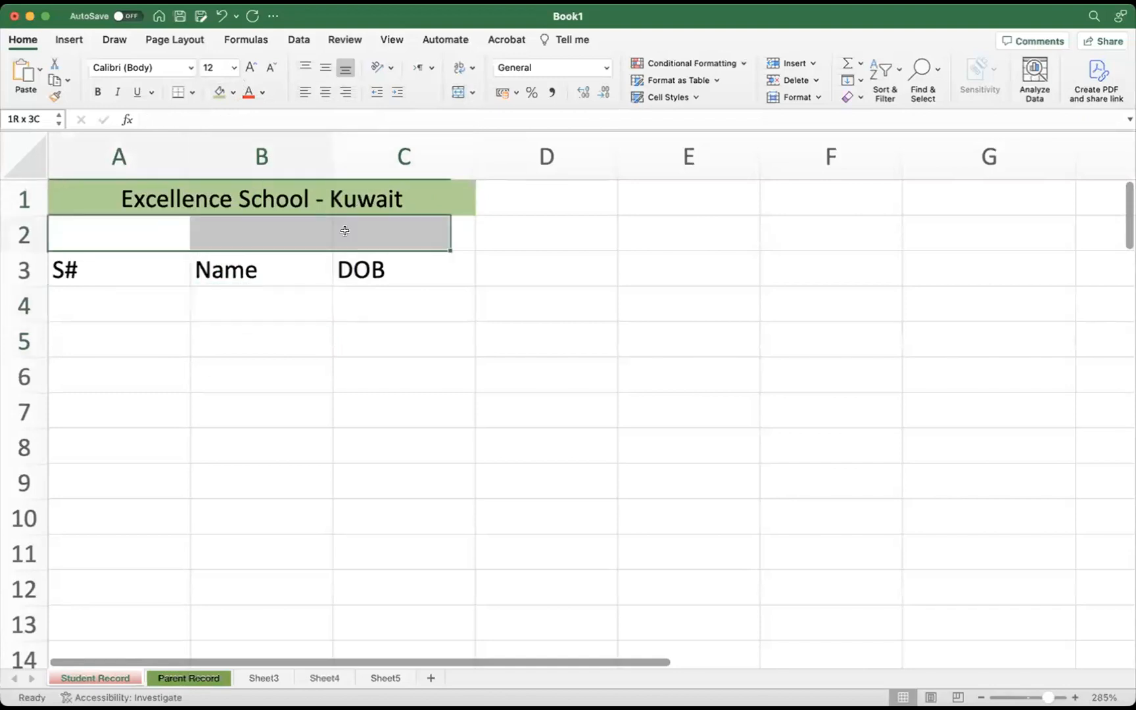
{"action": "left_click", "coordinate": [138, 228]}
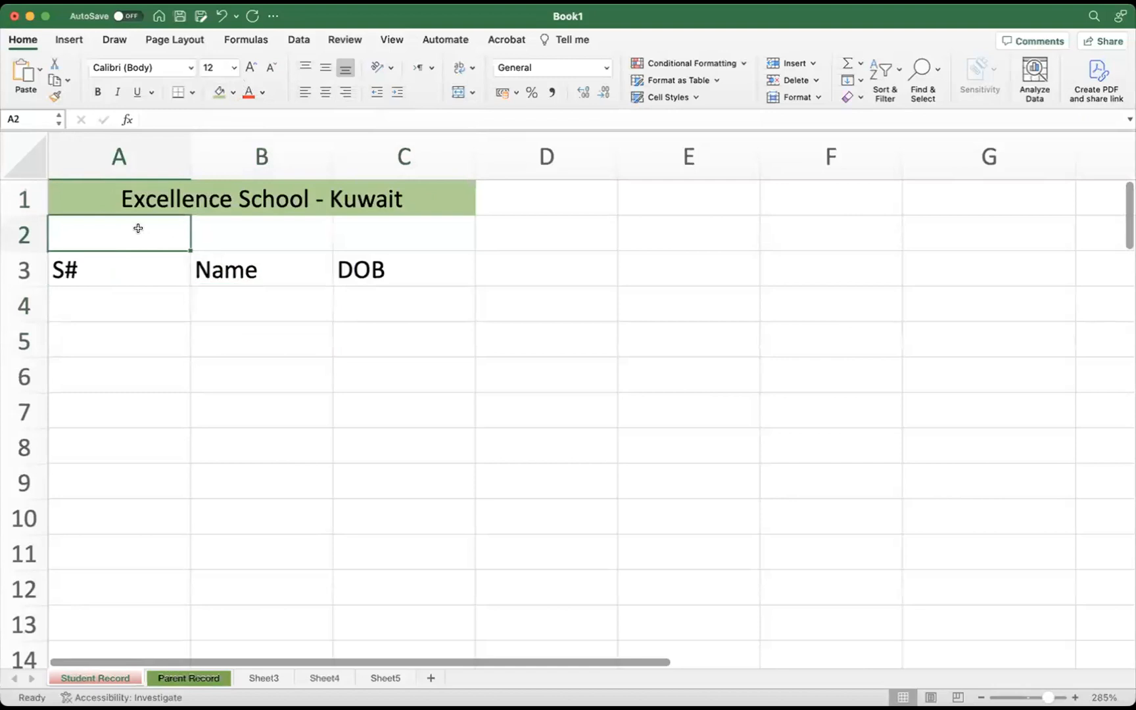
{"action": "type", "text": "Student"}
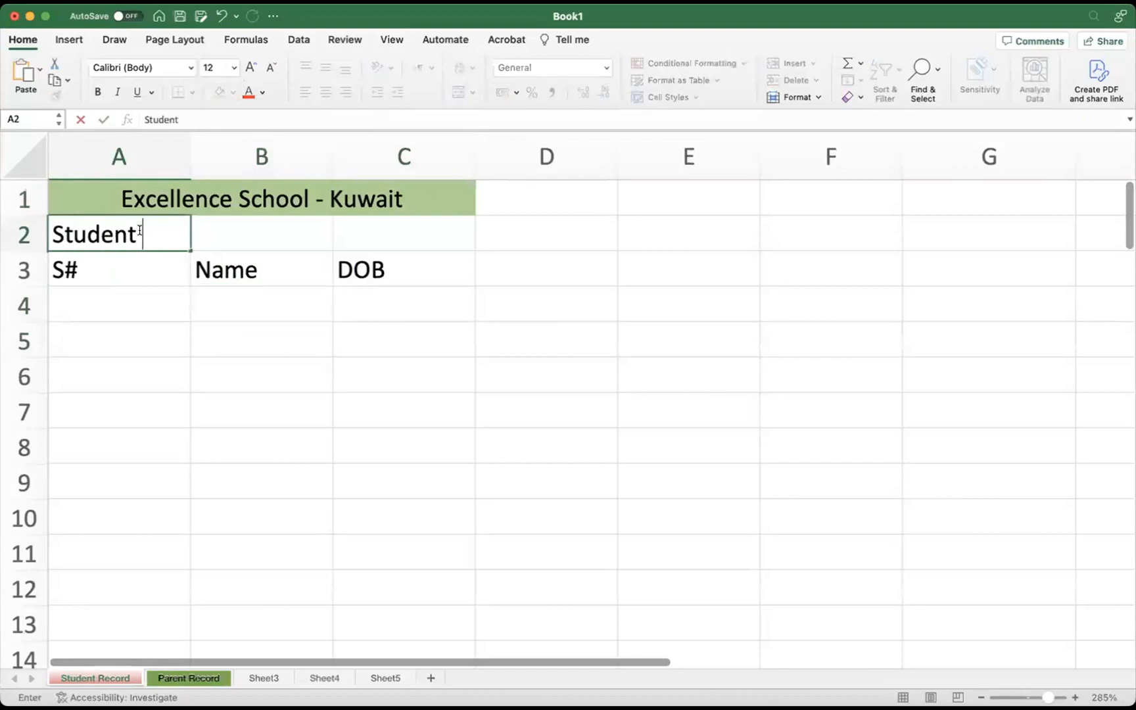
{"action": "type", "text": " Markshe"}
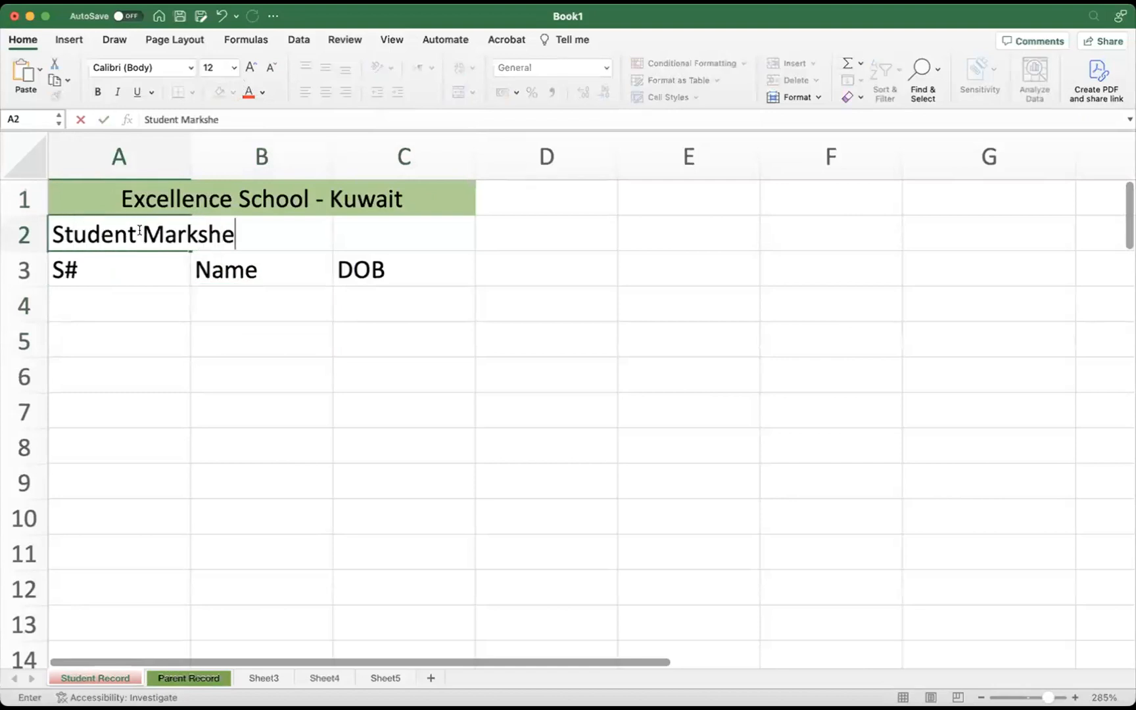
{"action": "type", "text": "et"}
{"action": "key", "text": "Return"}
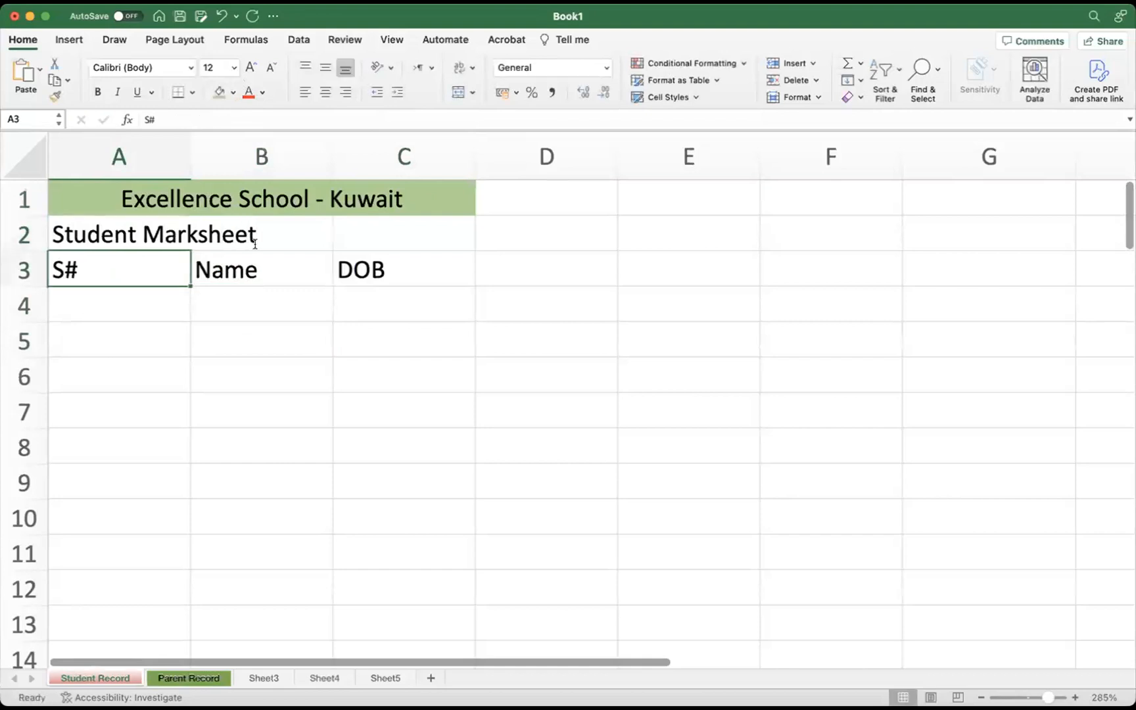
{"action": "left_click", "coordinate": [125, 363]}
{"action": "left_click", "coordinate": [116, 232]}
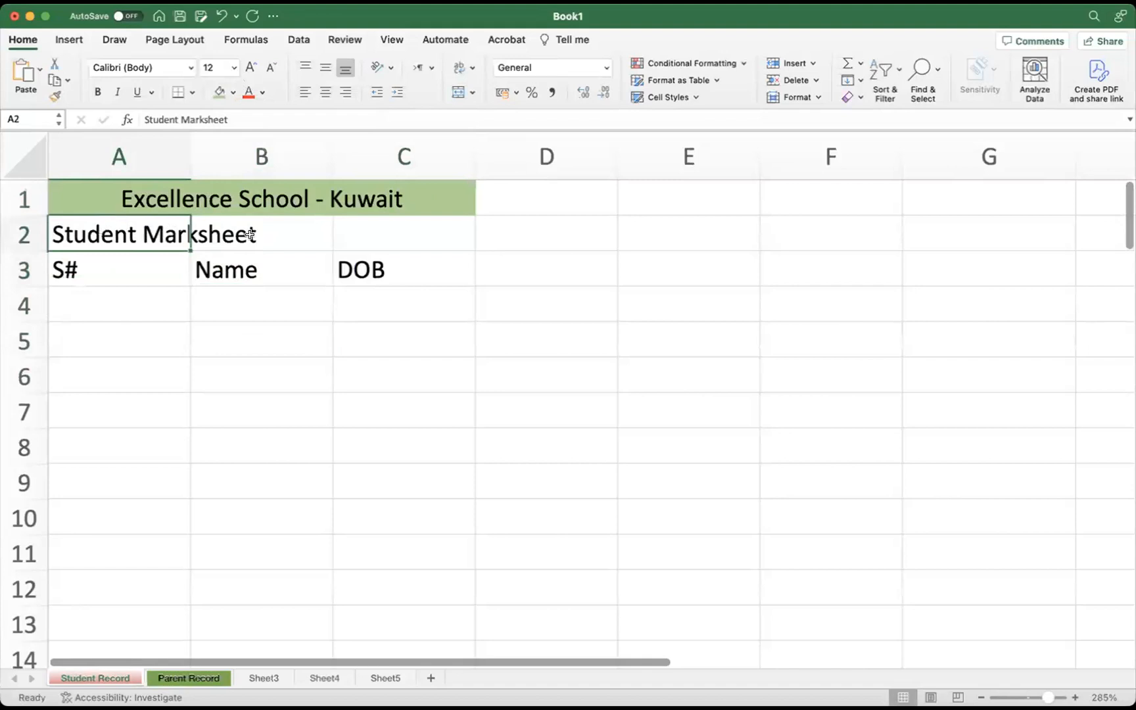
{"action": "scroll", "coordinate": [386, 233], "scroll_direction": "down", "scroll_amount": 1}
{"action": "scroll", "coordinate": [139, 234], "scroll_direction": "up", "scroll_amount": 1}
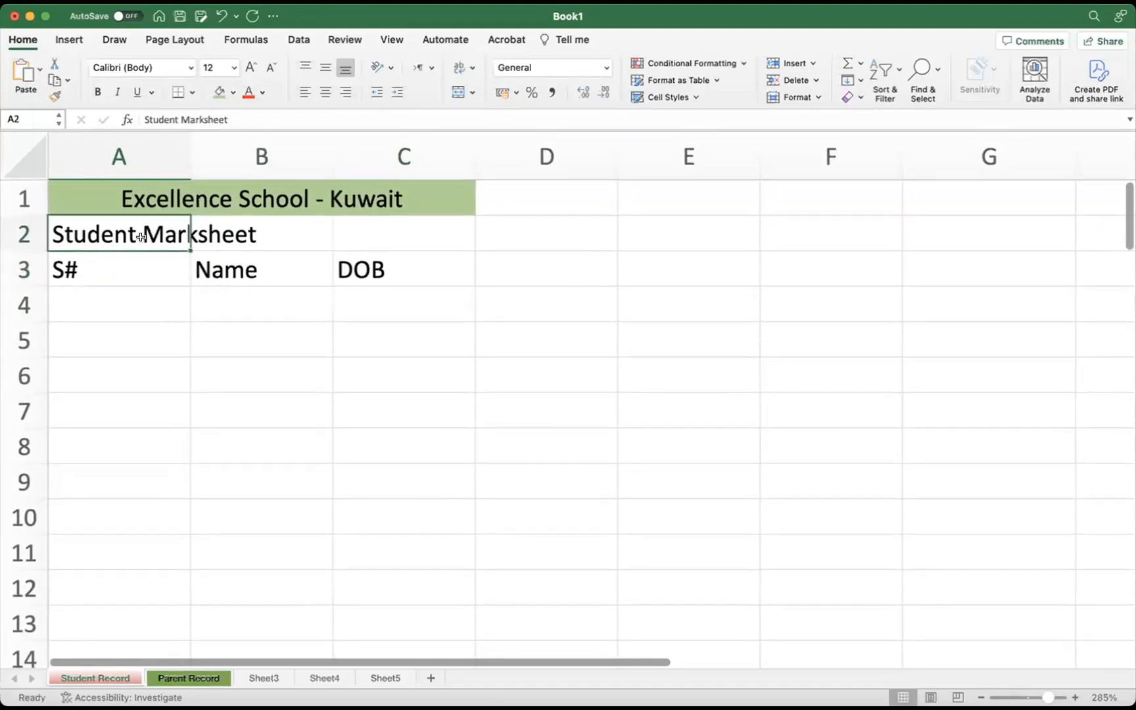
{"action": "left_click_drag", "start_coordinate": [160, 232], "coordinate": [355, 232]}
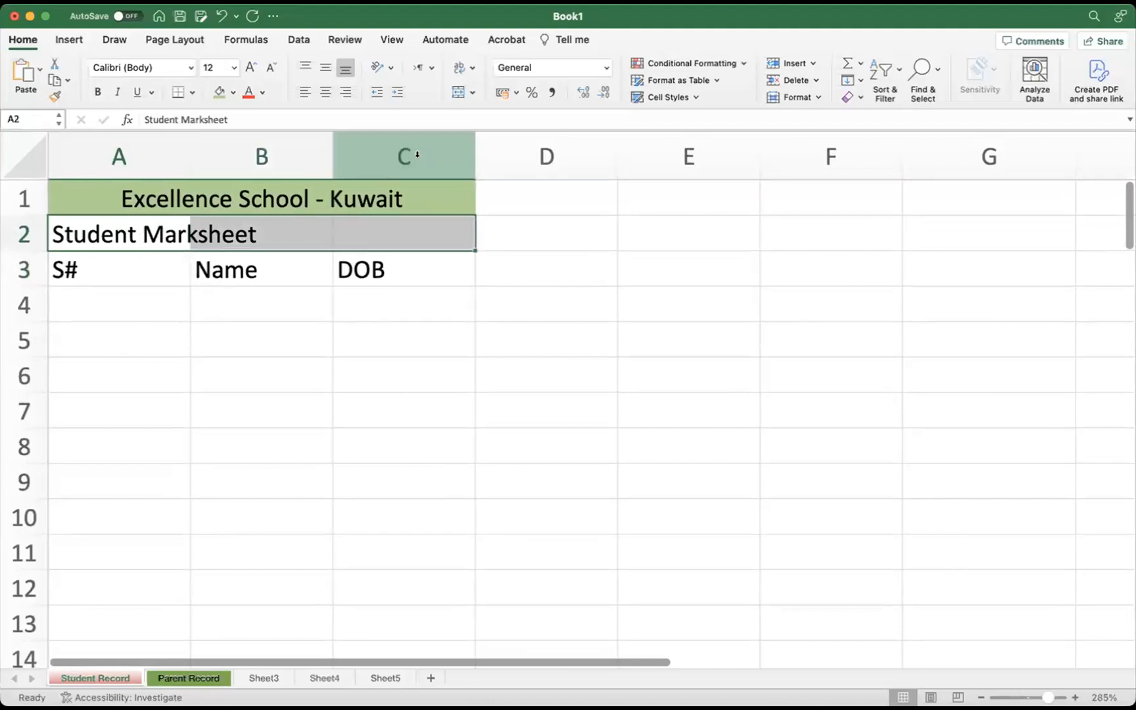
Apply Merge & Center to A2:C2, centring 'Student Marksheet' under the title
{"action": "left_click", "coordinate": [457, 91]}
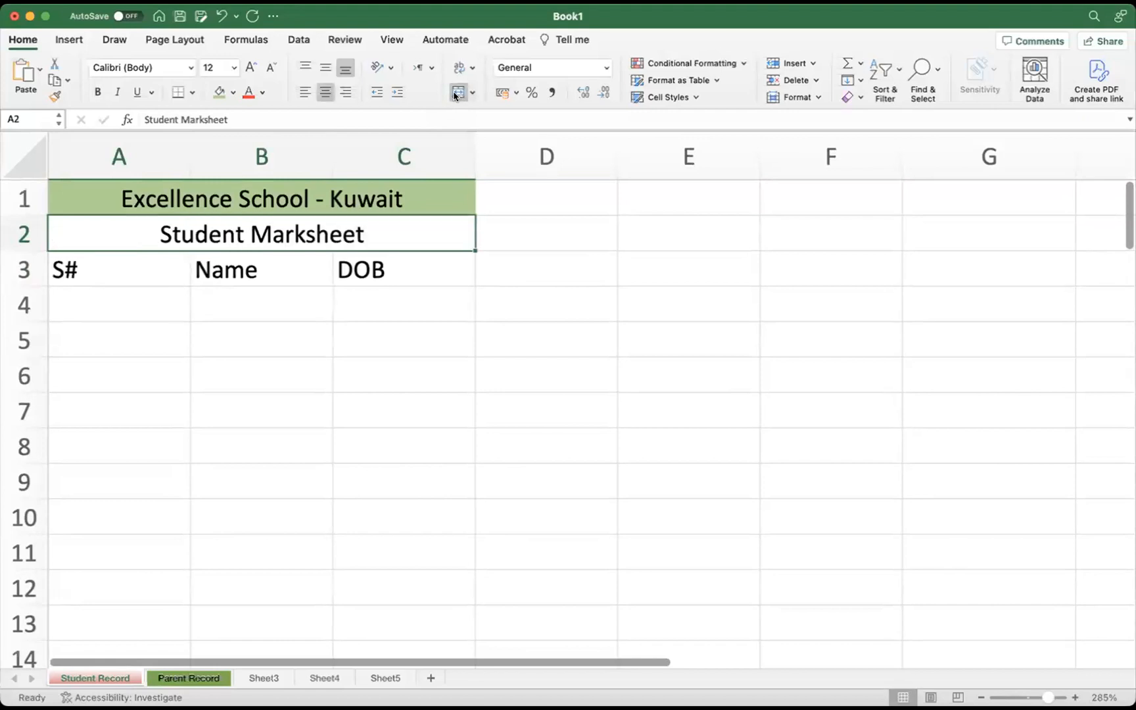
{"action": "left_click", "coordinate": [336, 338]}
{"action": "left_click", "coordinate": [275, 241]}
{"action": "left_click", "coordinate": [140, 199]}
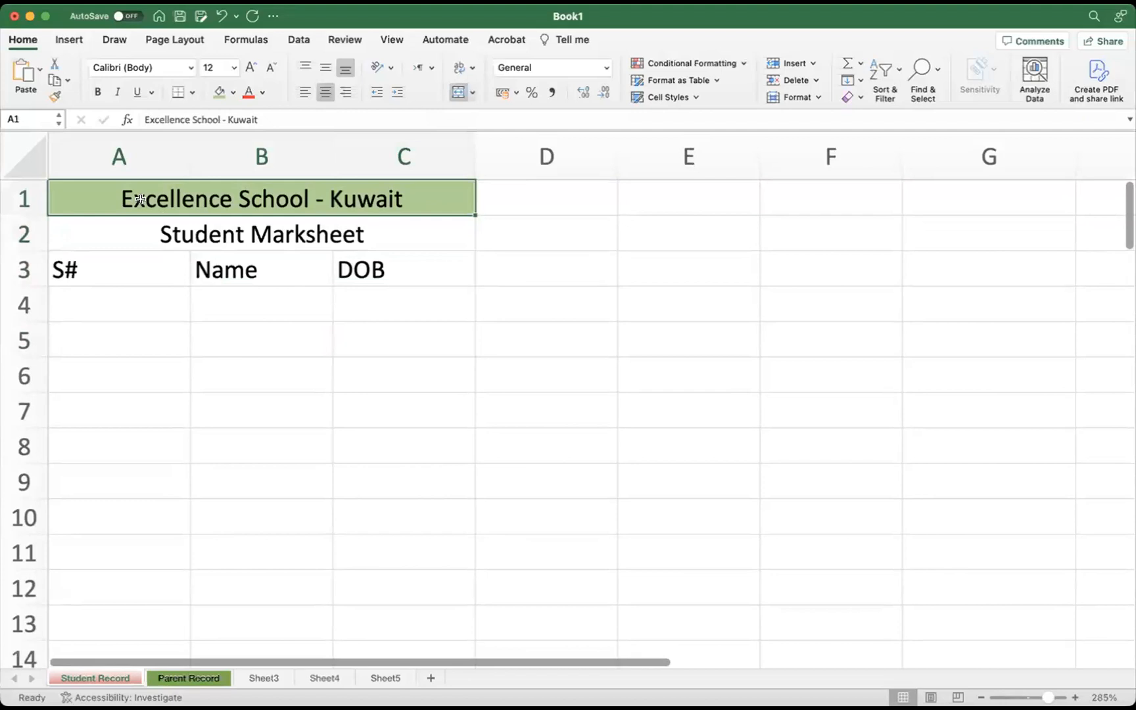
{"action": "left_click", "coordinate": [207, 230]}
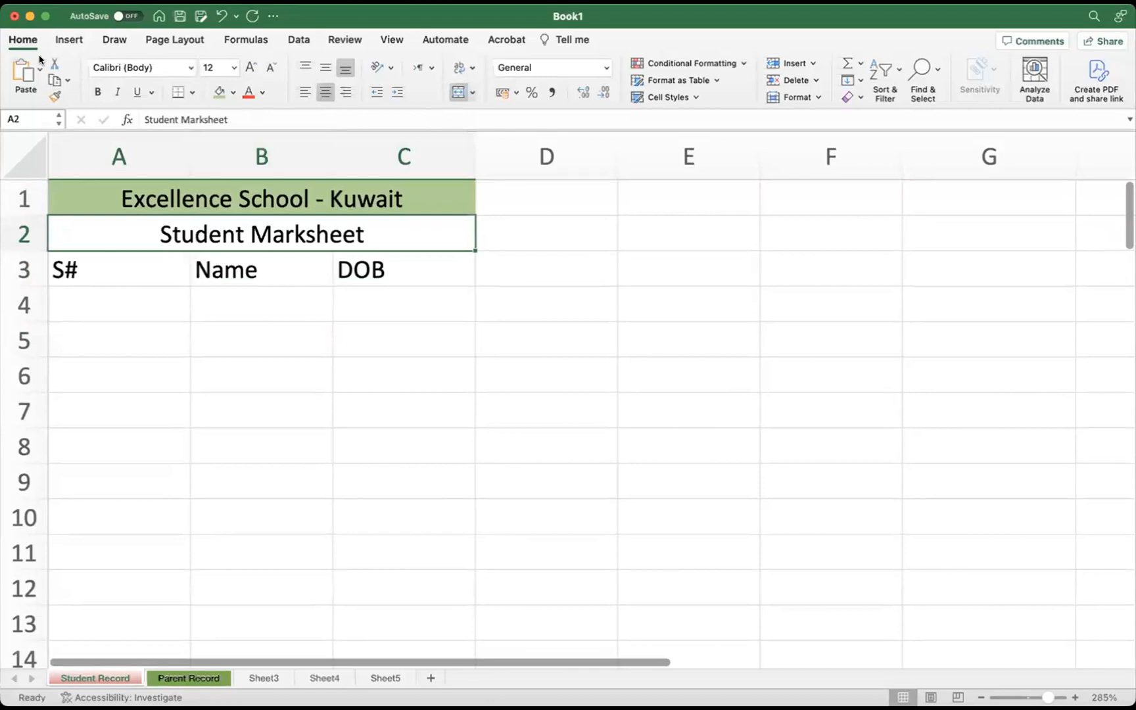
Decrease the font size of the merged 'Student Marksheet' subtitle
{"action": "mouse_move", "coordinate": [19, 49]}
{"action": "left_mouse_down"}
{"action": "mouse_move", "coordinate": [227, 102]}
{"action": "mouse_move", "coordinate": [417, 106]}
{"action": "left_mouse_up"}
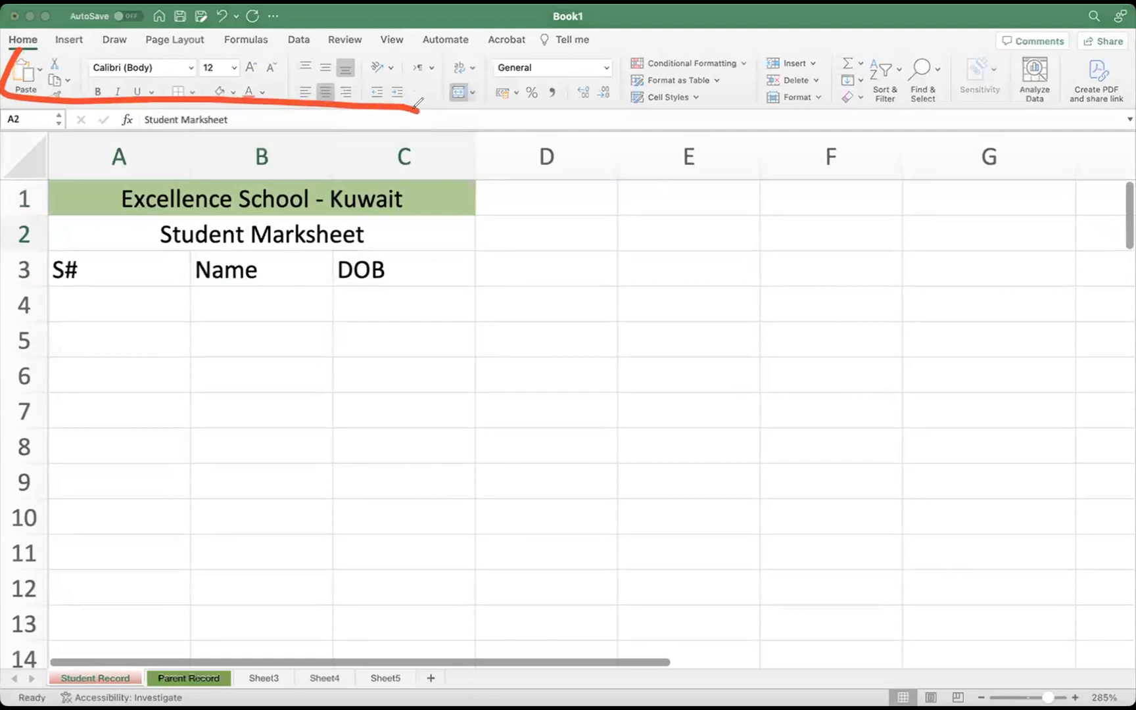
{"action": "mouse_move", "coordinate": [20, 51]}
{"action": "left_mouse_down"}
{"action": "mouse_move", "coordinate": [514, 49]}
{"action": "mouse_move", "coordinate": [417, 111]}
{"action": "left_mouse_up"}
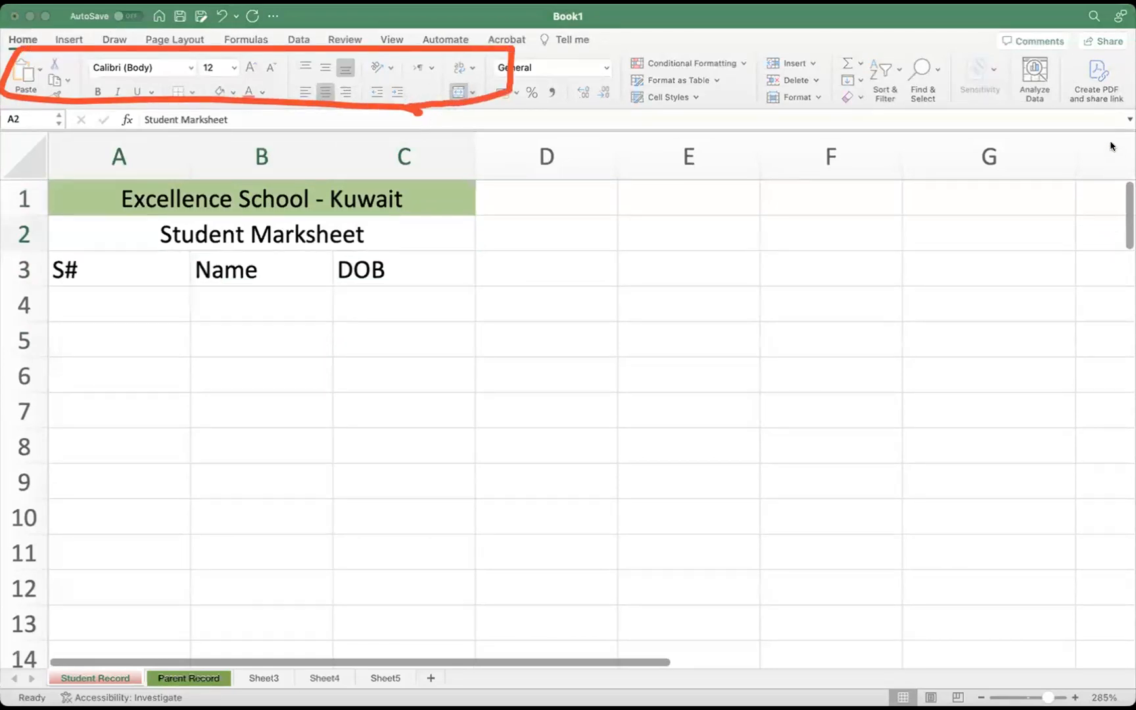
{"action": "left_click", "coordinate": [125, 244]}
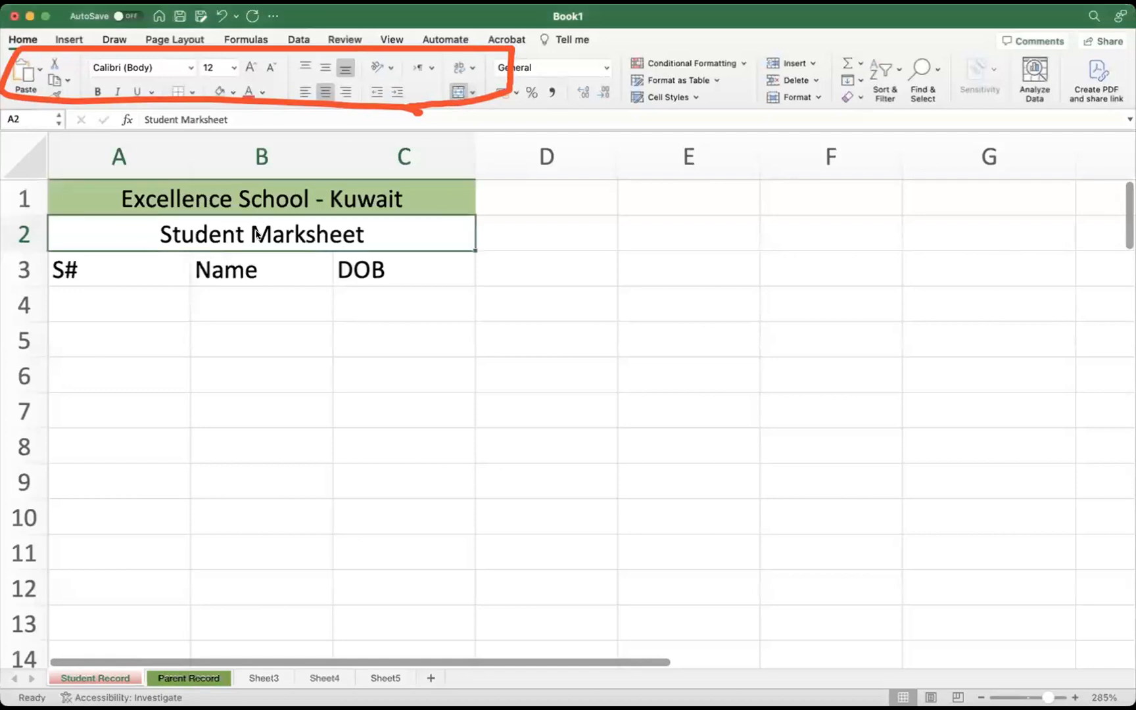
{"action": "left_click", "coordinate": [268, 67]}
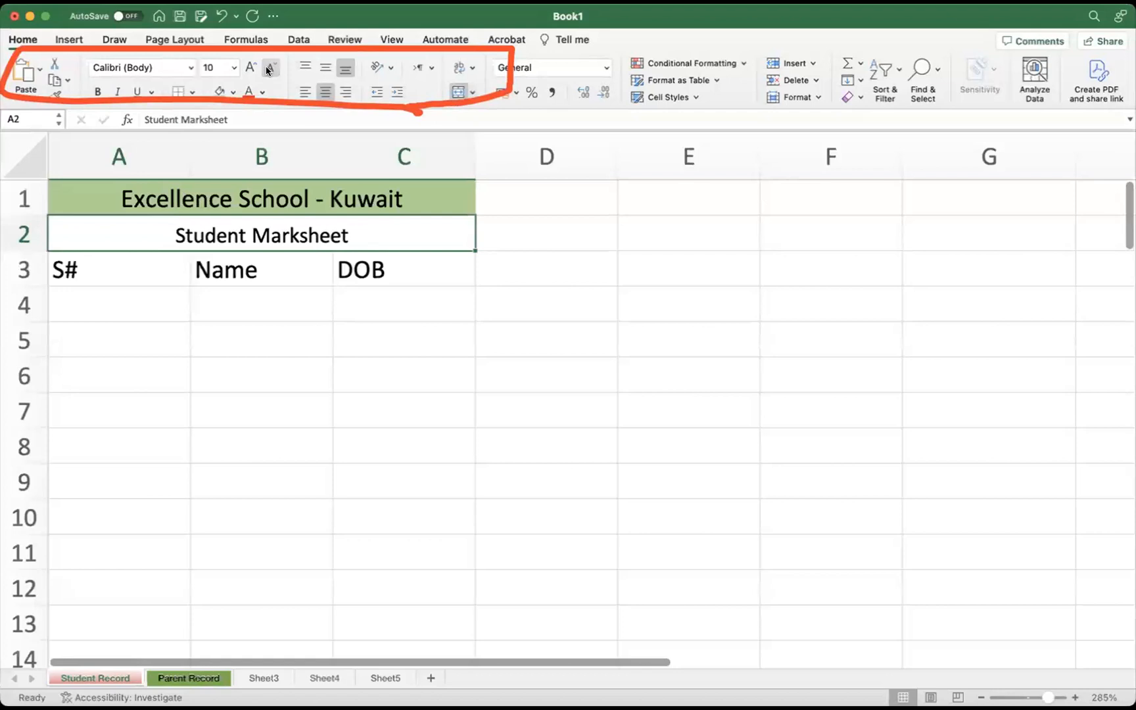
{"action": "left_click", "coordinate": [343, 378]}
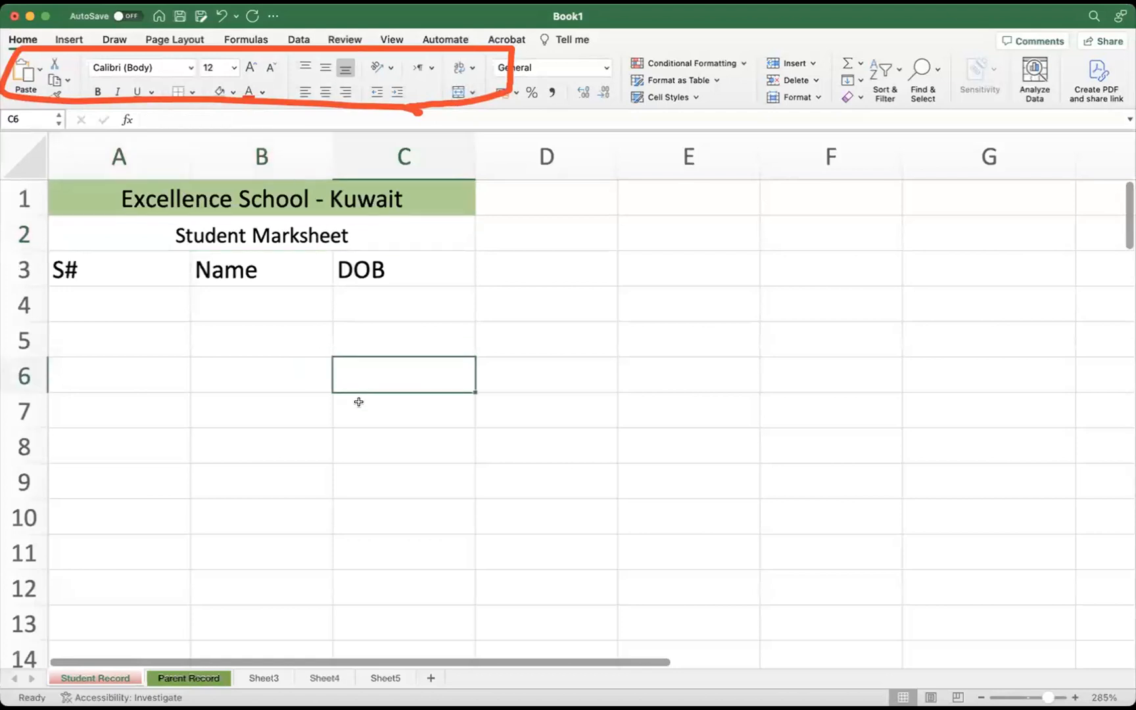
Select the table range A3:C10 starting from the S# header
{"action": "left_click", "coordinate": [108, 263]}
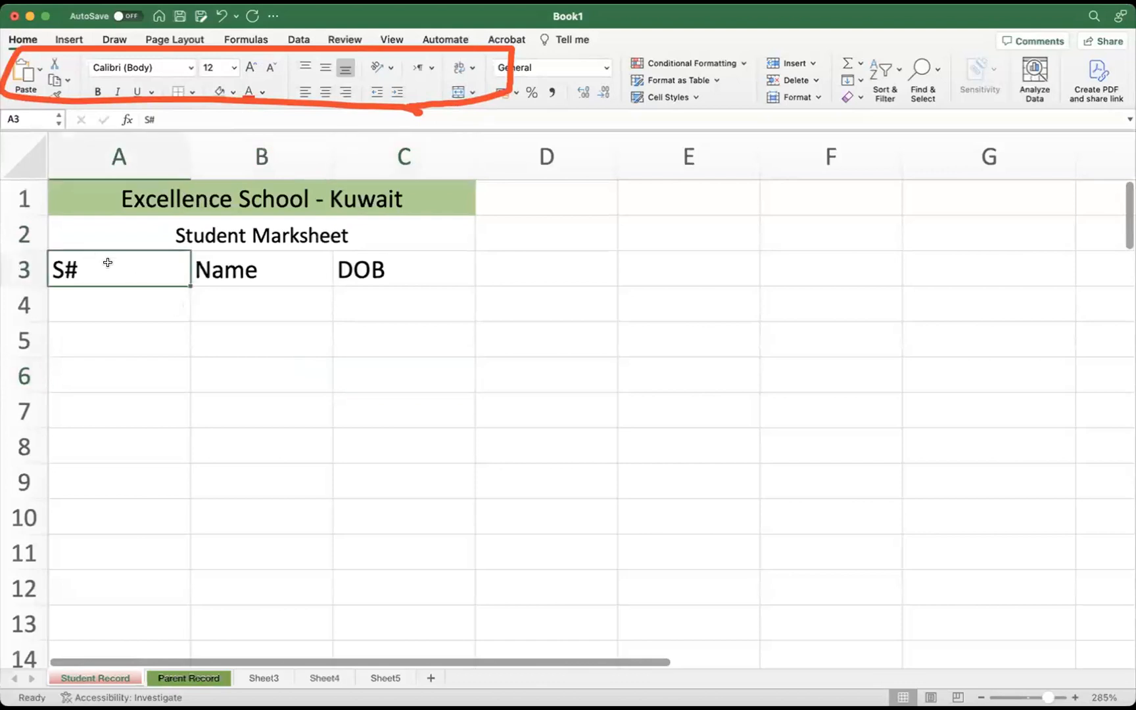
{"action": "left_click_drag", "start_coordinate": [136, 265], "coordinate": [371, 535]}
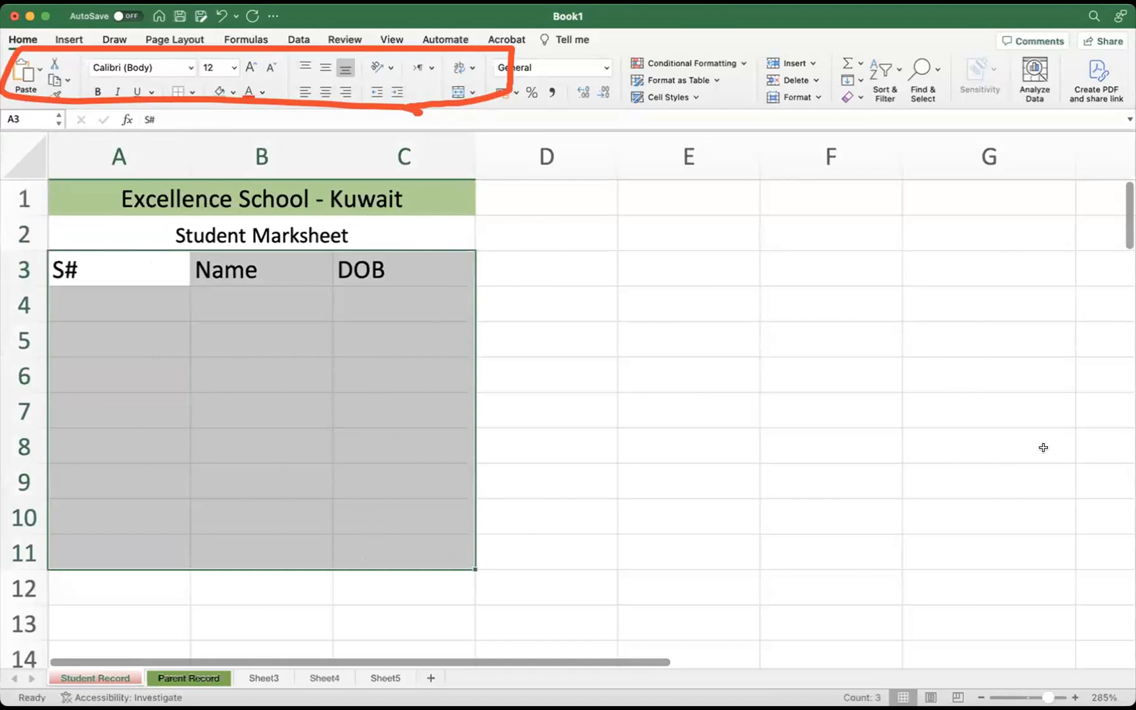
{"action": "left_click", "coordinate": [558, 387]}
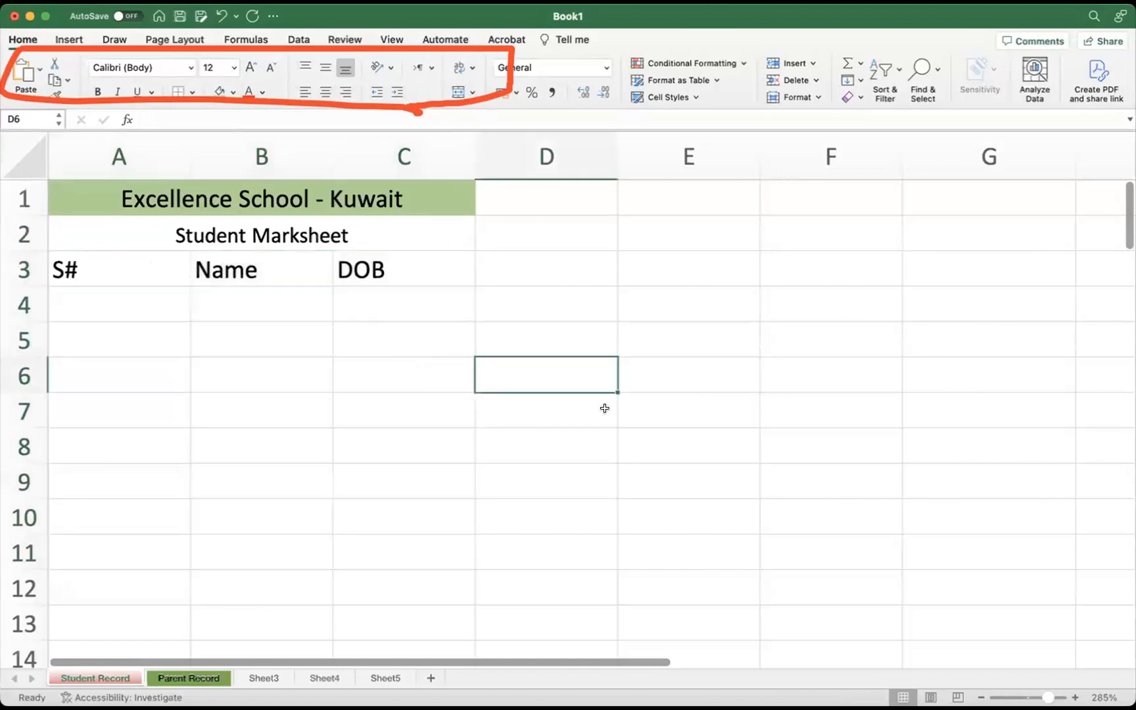
{"action": "left_click_drag", "start_coordinate": [115, 263], "coordinate": [263, 398]}
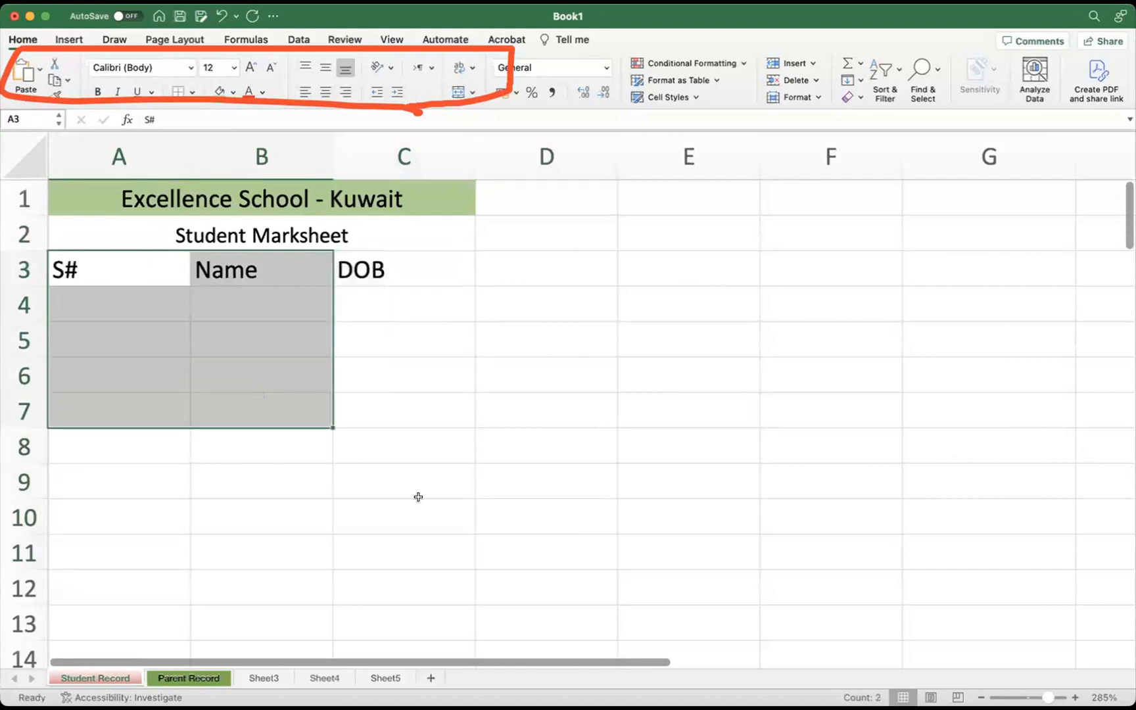
{"action": "left_click", "coordinate": [130, 273]}
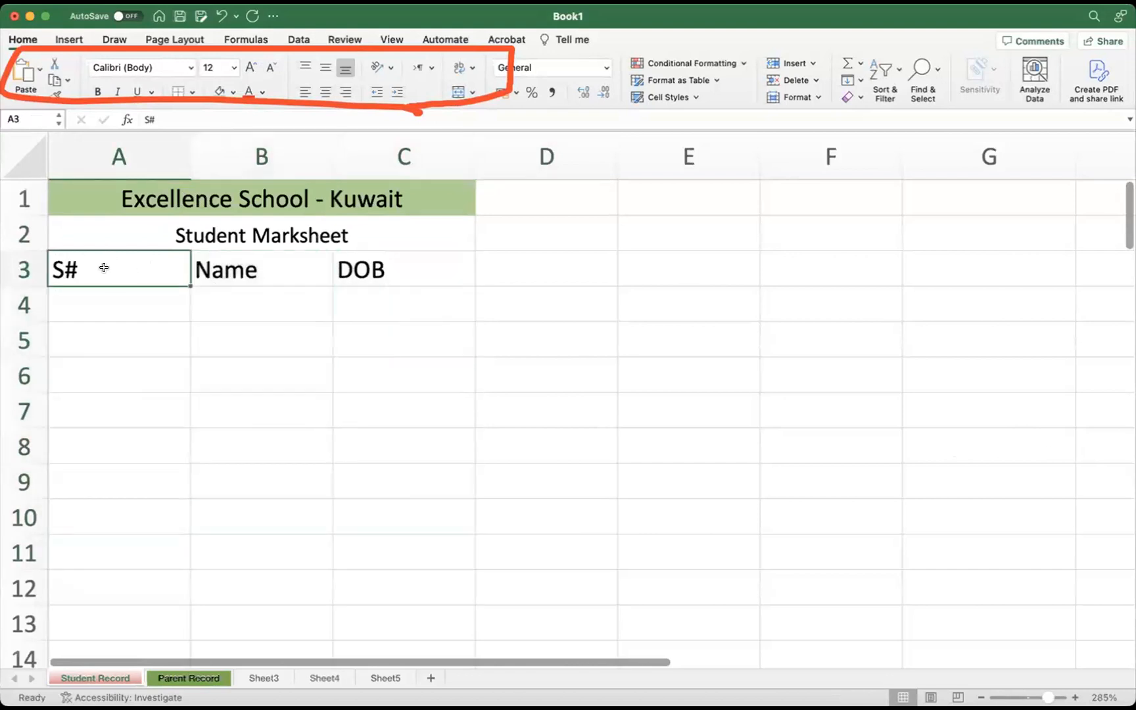
{"action": "left_click_drag", "start_coordinate": [103, 268], "coordinate": [394, 510]}
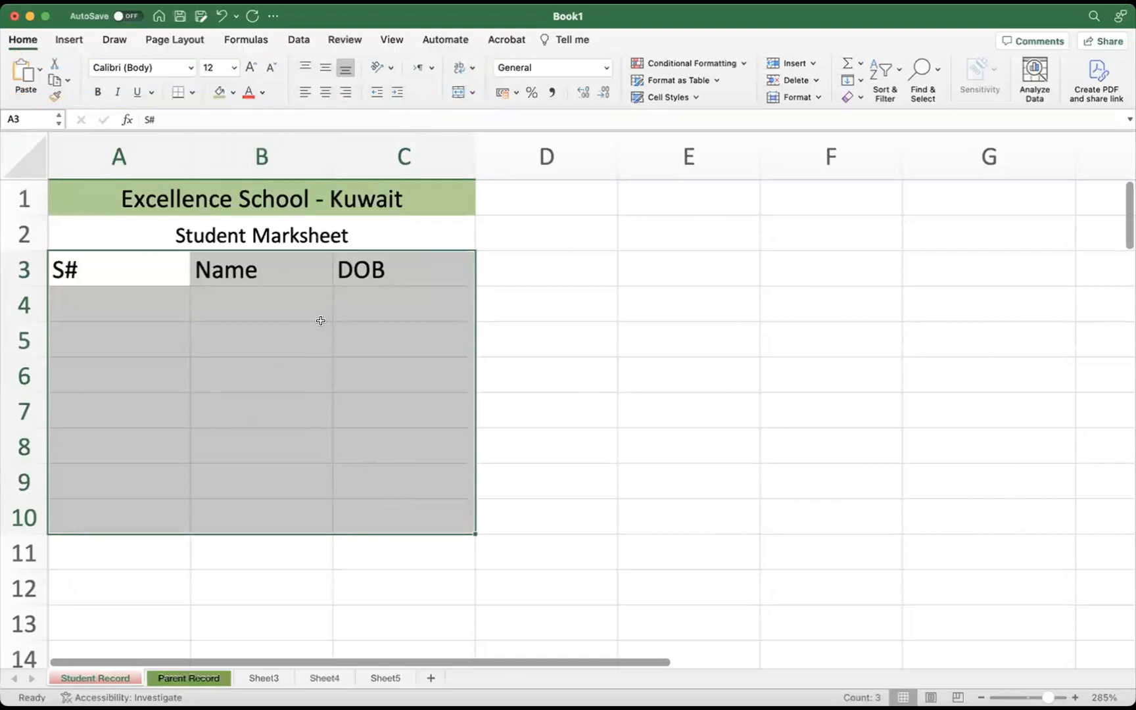
Apply All Borders to every cell in A3:C10
{"action": "left_click", "coordinate": [191, 93]}
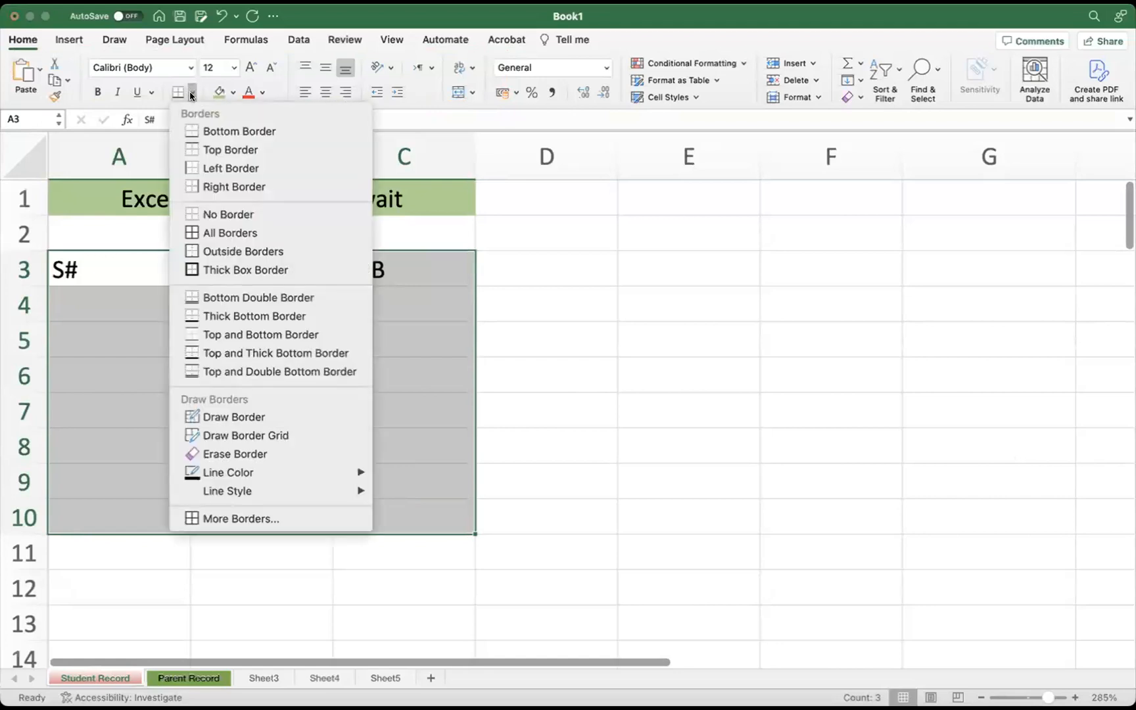
{"action": "left_click", "coordinate": [242, 234]}
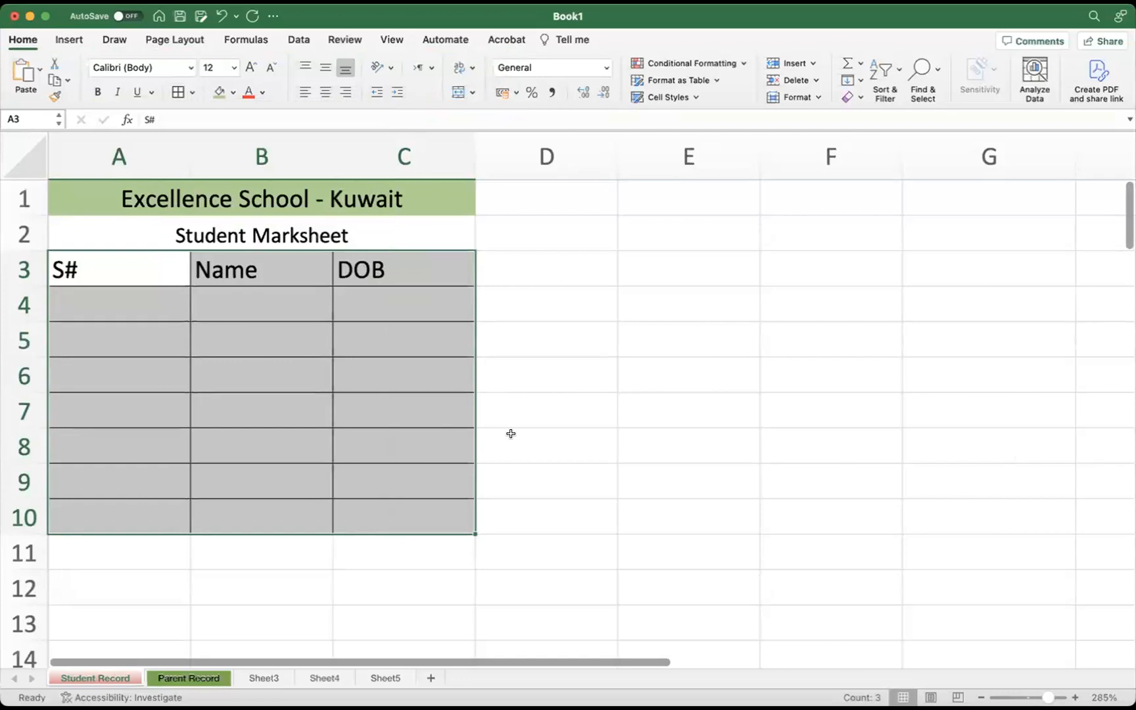
{"action": "left_click", "coordinate": [531, 446]}
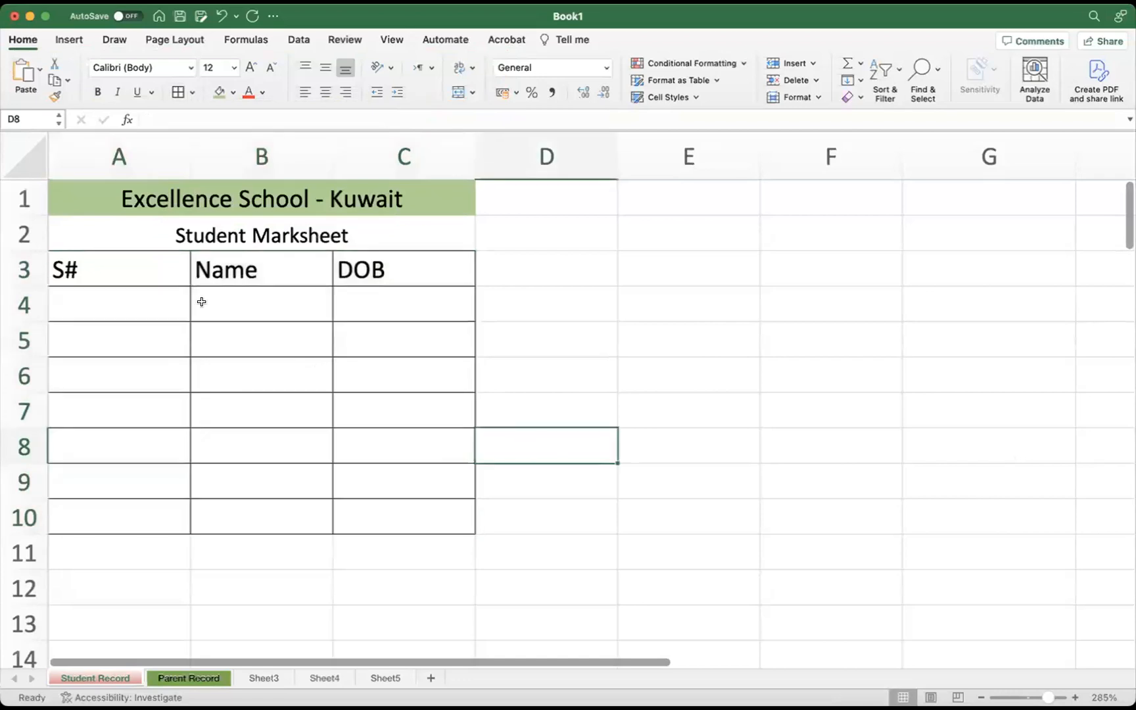
{"action": "mouse_move", "coordinate": [129, 266]}
{"action": "left_mouse_down"}
{"action": "mouse_move", "coordinate": [350, 335]}
{"action": "mouse_move", "coordinate": [387, 517]}
{"action": "left_mouse_up"}
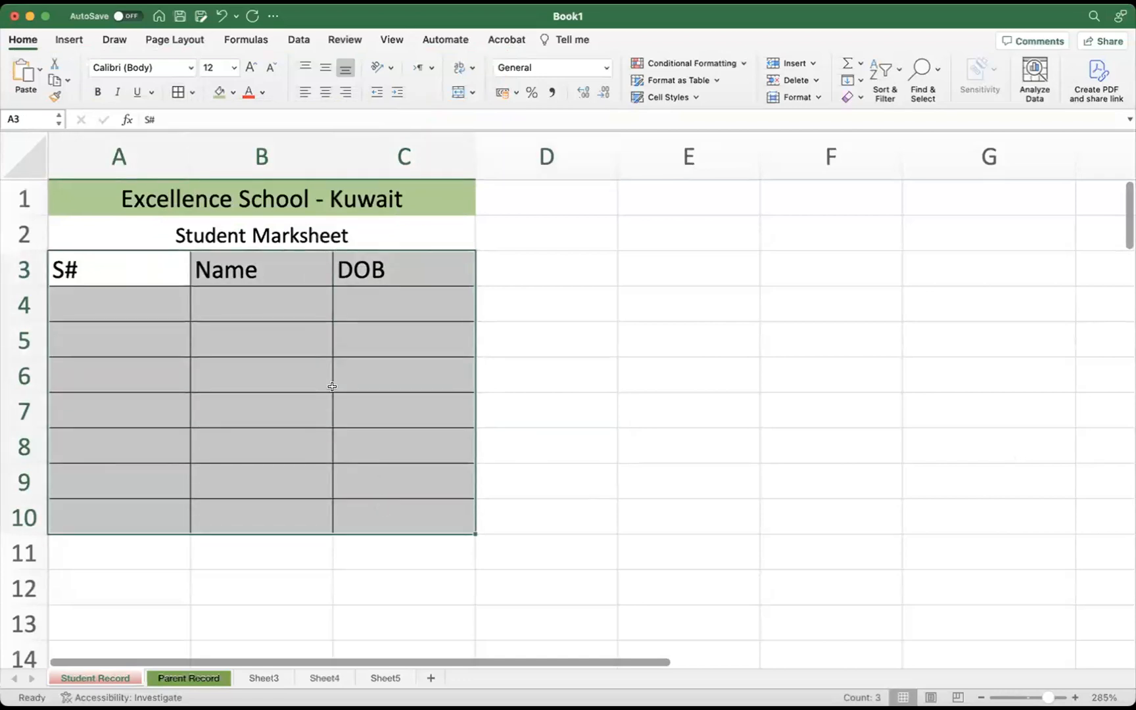
Draw a thick outer border around the A3:C10 table
{"action": "left_click", "coordinate": [192, 93]}
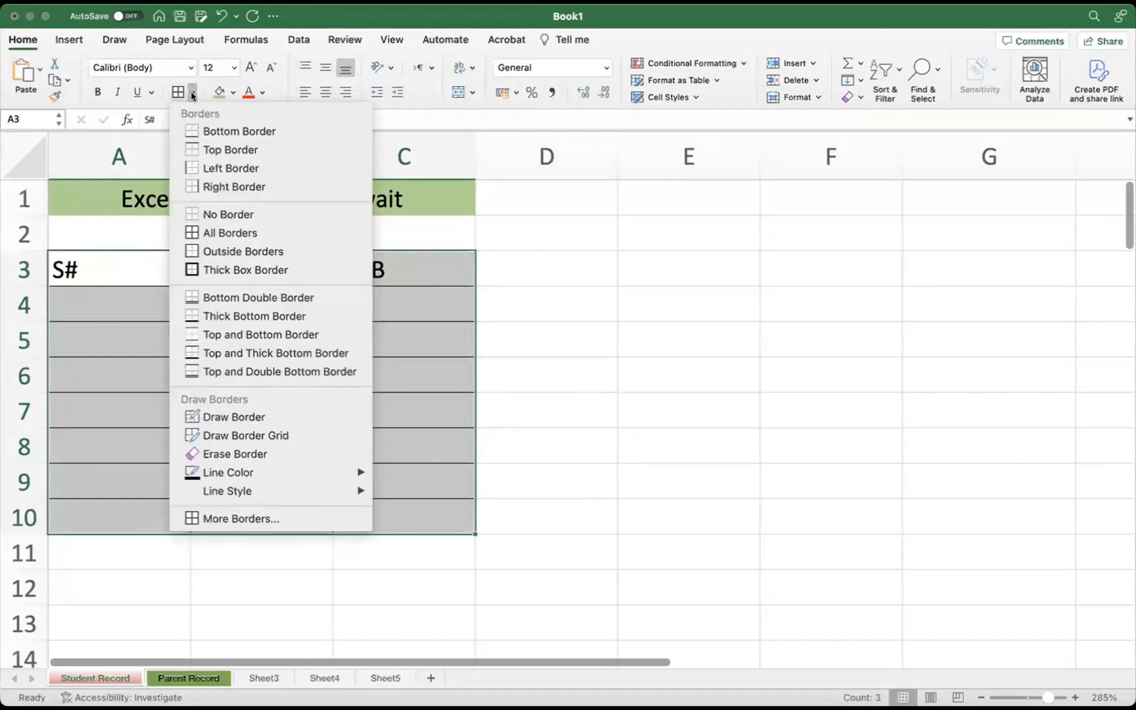
{"action": "mouse_move", "coordinate": [343, 498]}
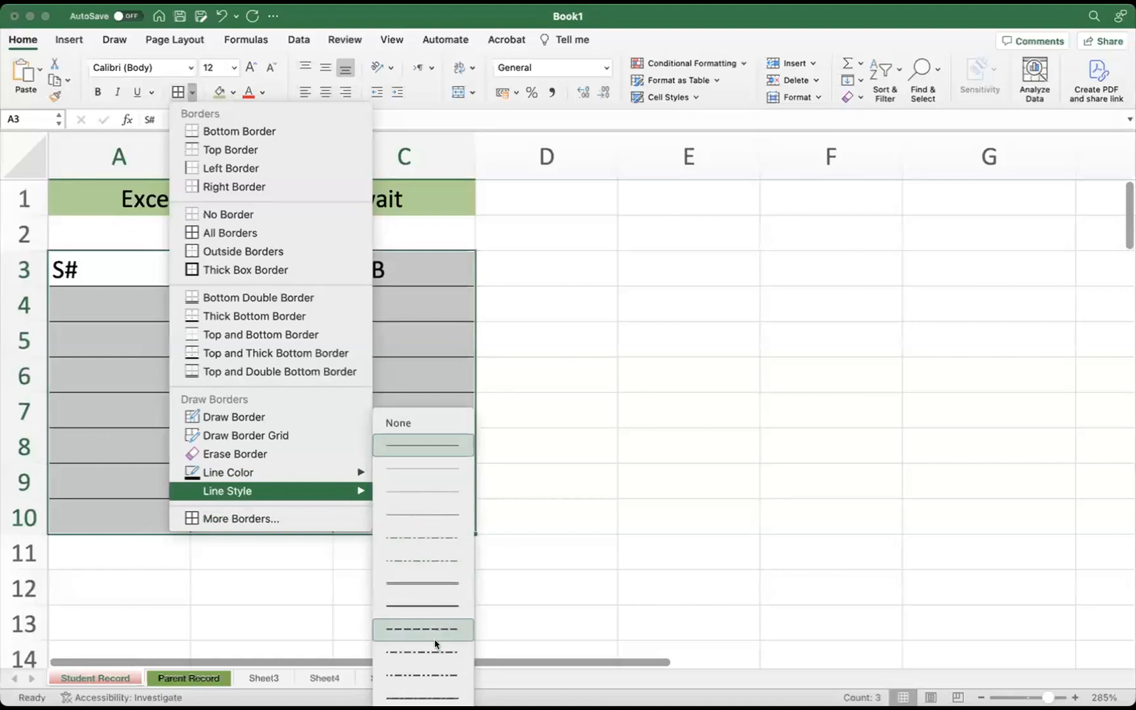
{"action": "left_click", "coordinate": [421, 608]}
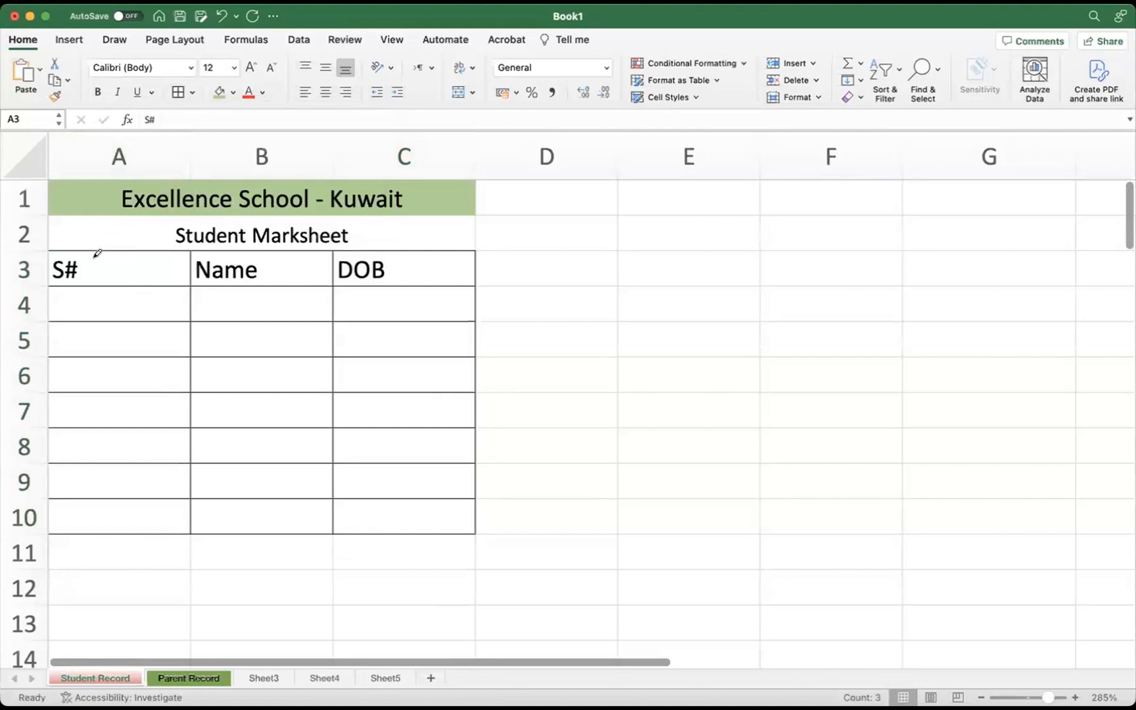
{"action": "mouse_move", "coordinate": [89, 260]}
{"action": "left_mouse_down"}
{"action": "mouse_move", "coordinate": [358, 363]}
{"action": "mouse_move", "coordinate": [367, 527]}
{"action": "left_mouse_up"}
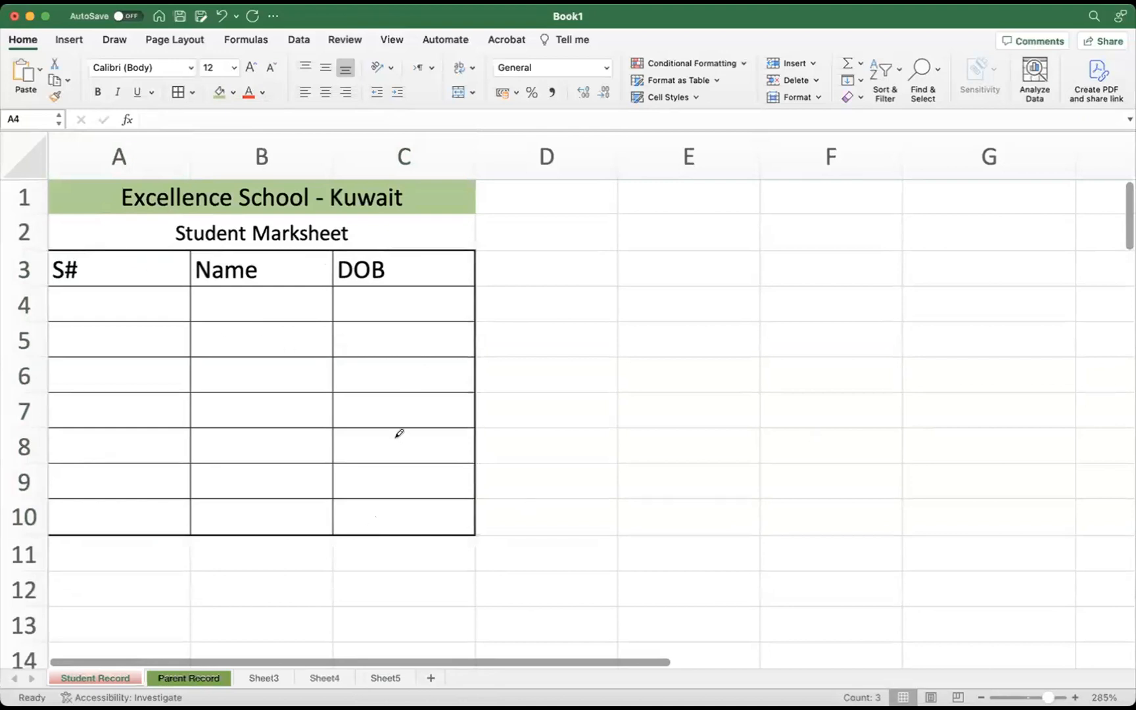
Apply the thick border style to the table A3:C10
{"action": "left_click", "coordinate": [178, 92]}
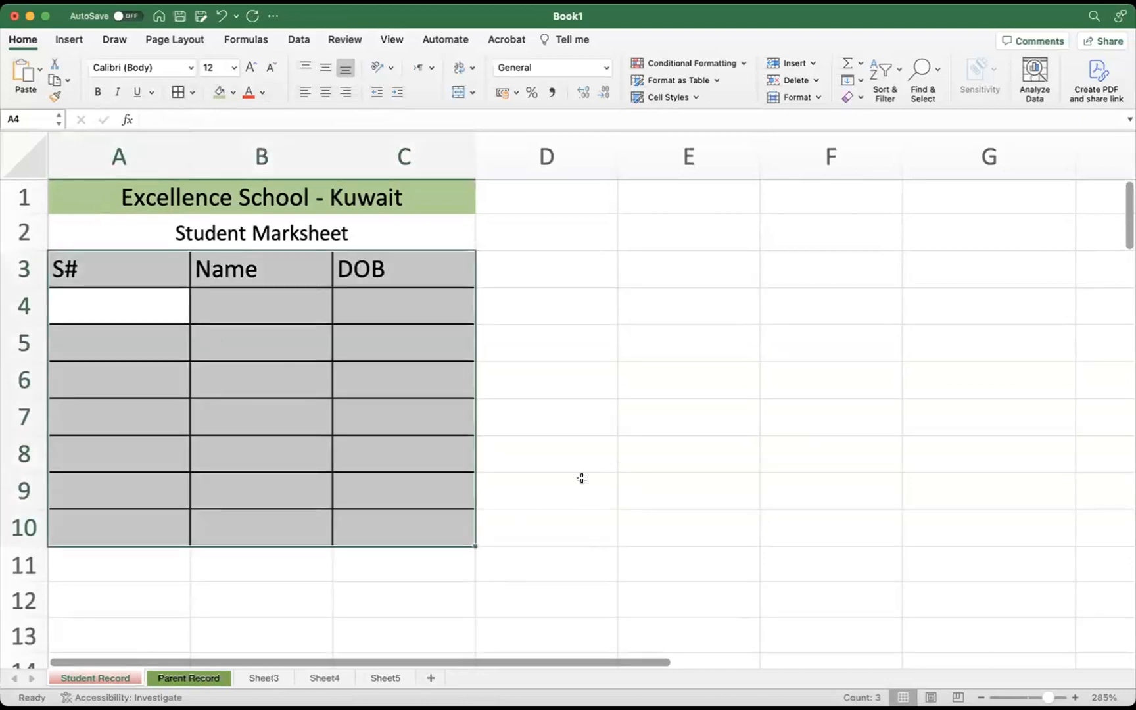
{"action": "left_click", "coordinate": [581, 483]}
{"action": "left_click_drag", "start_coordinate": [109, 266], "coordinate": [373, 525]}
Select the S#, Name and DOB header cells A3:C3
{"action": "left_click", "coordinate": [236, 355]}
{"action": "left_click_drag", "start_coordinate": [101, 262], "coordinate": [388, 270]}
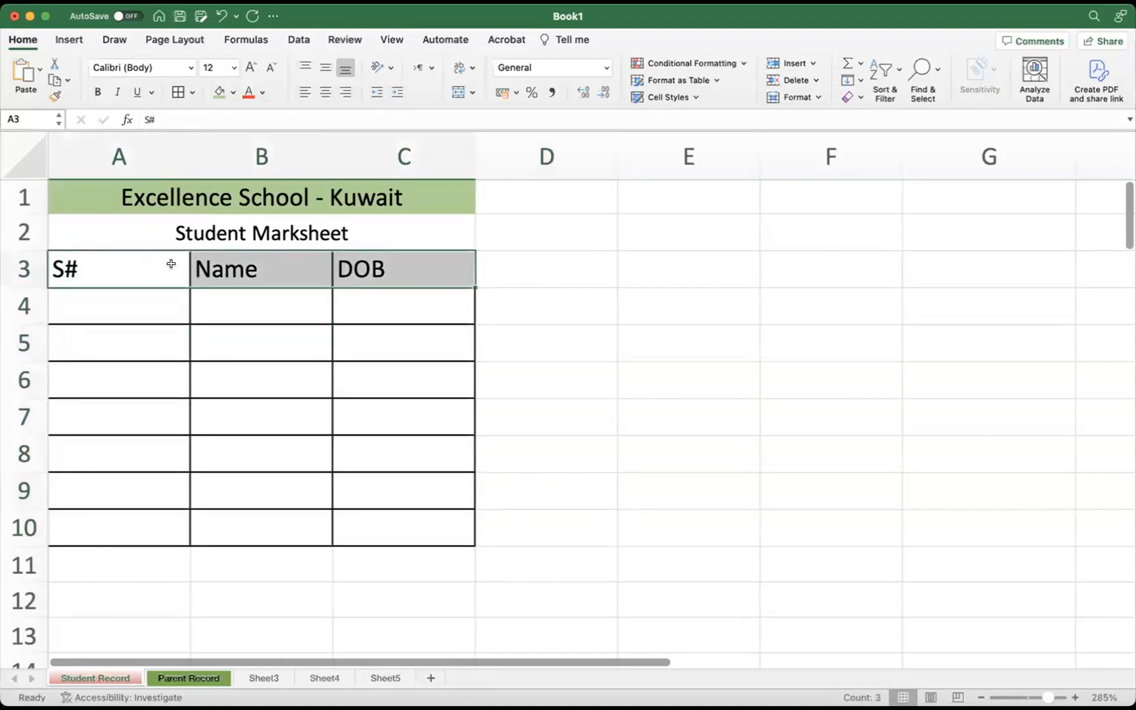
{"action": "left_click", "coordinate": [137, 330]}
{"action": "left_click_drag", "start_coordinate": [110, 265], "coordinate": [371, 268]}
{"action": "left_click", "coordinate": [208, 310]}
{"action": "left_click_drag", "start_coordinate": [115, 258], "coordinate": [396, 267]}
Give the header row A3:C3 a dark green fill and white text
{"action": "left_click", "coordinate": [233, 92]}
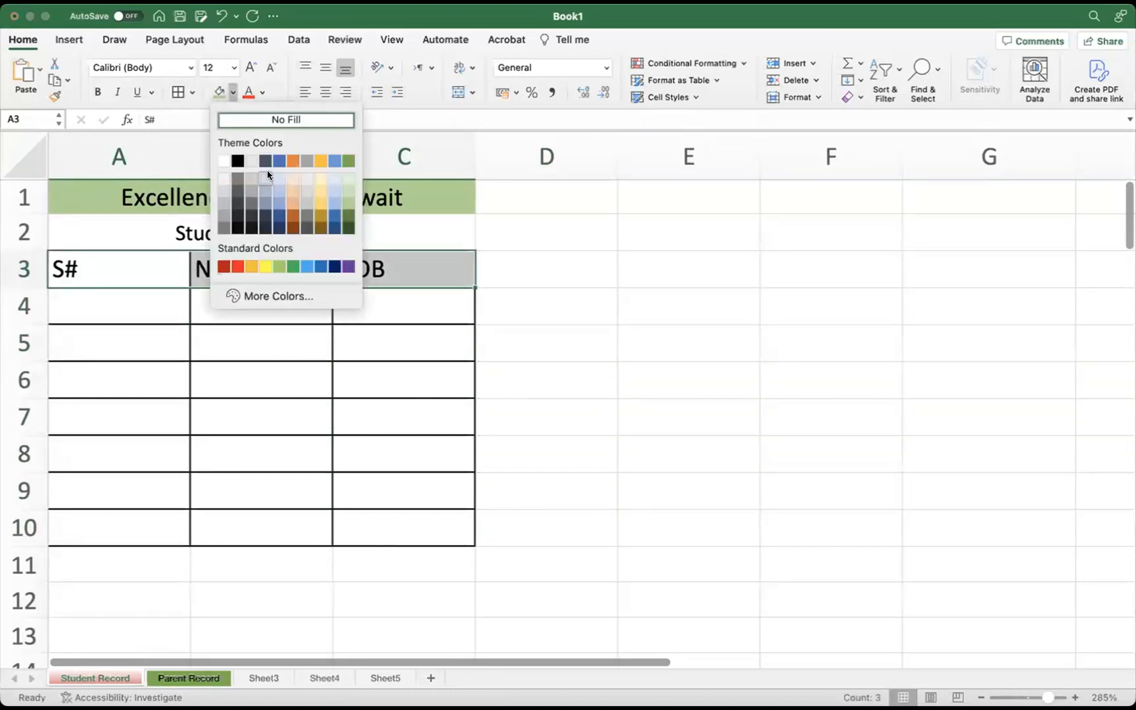
{"action": "left_click", "coordinate": [346, 225]}
{"action": "left_click", "coordinate": [321, 383]}
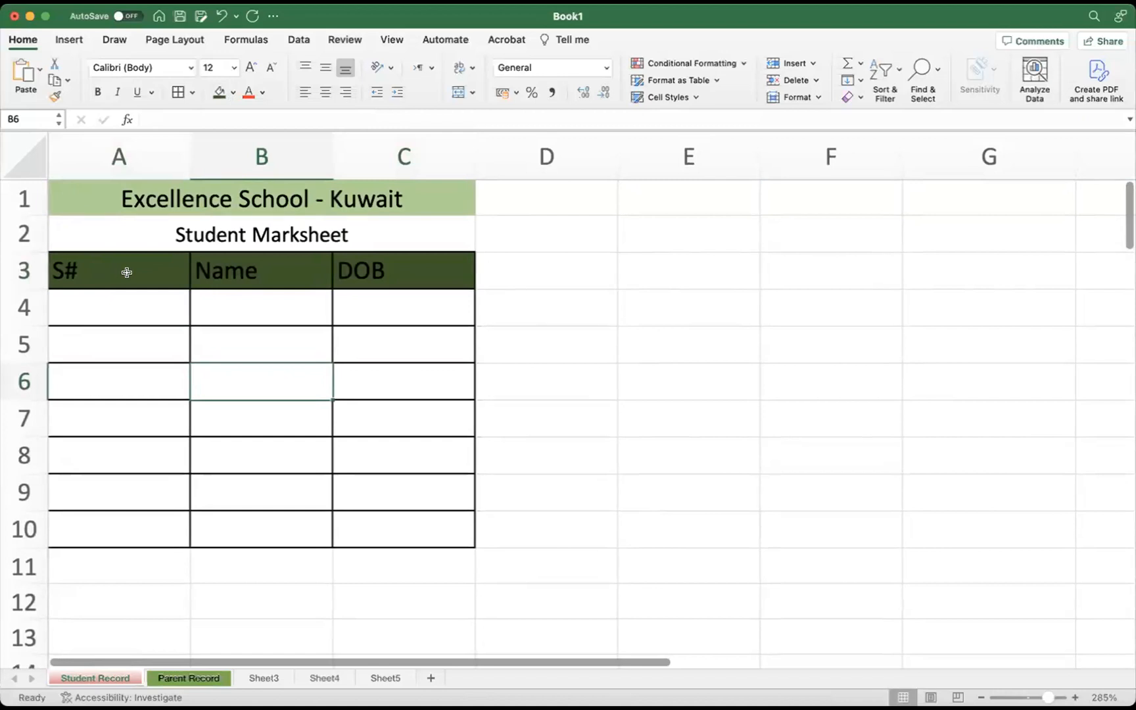
{"action": "left_click_drag", "start_coordinate": [127, 271], "coordinate": [384, 273]}
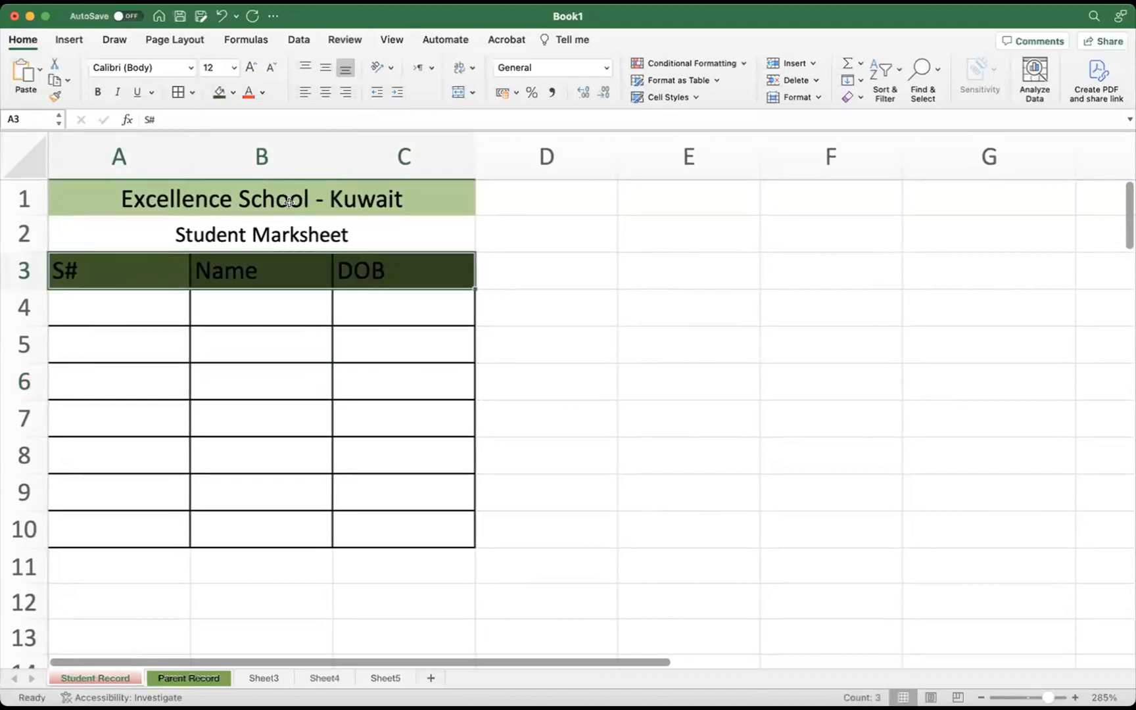
{"action": "left_click", "coordinate": [262, 96]}
{"action": "left_click", "coordinate": [254, 160]}
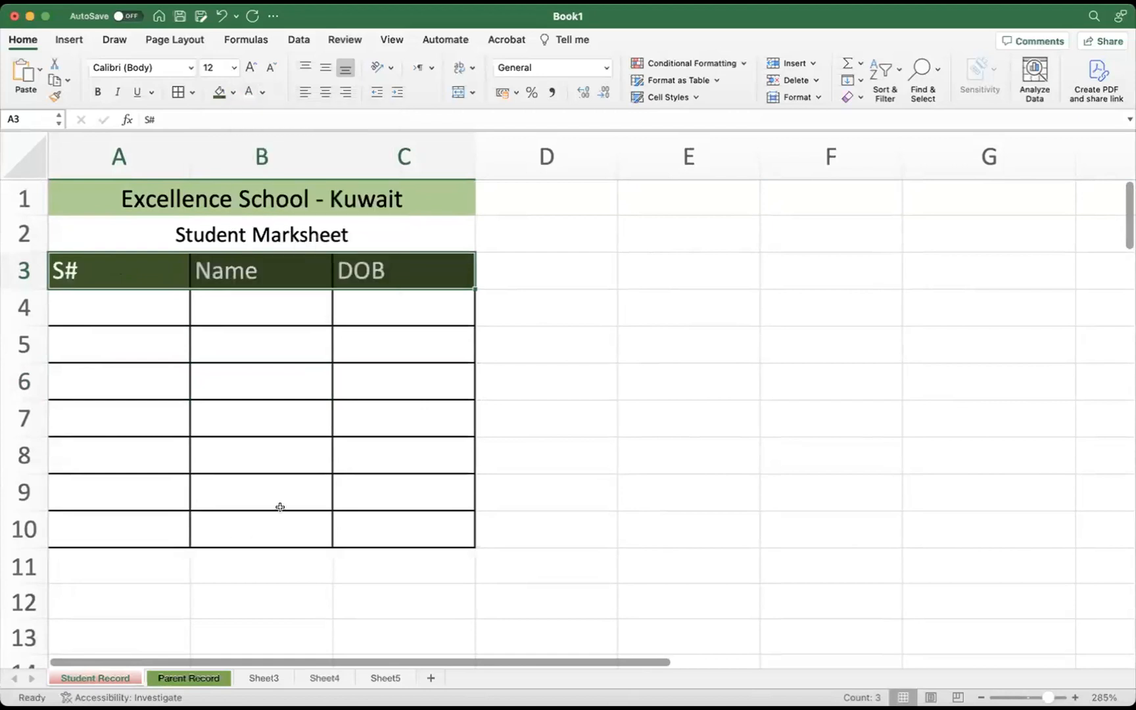
{"action": "left_click", "coordinate": [287, 475]}
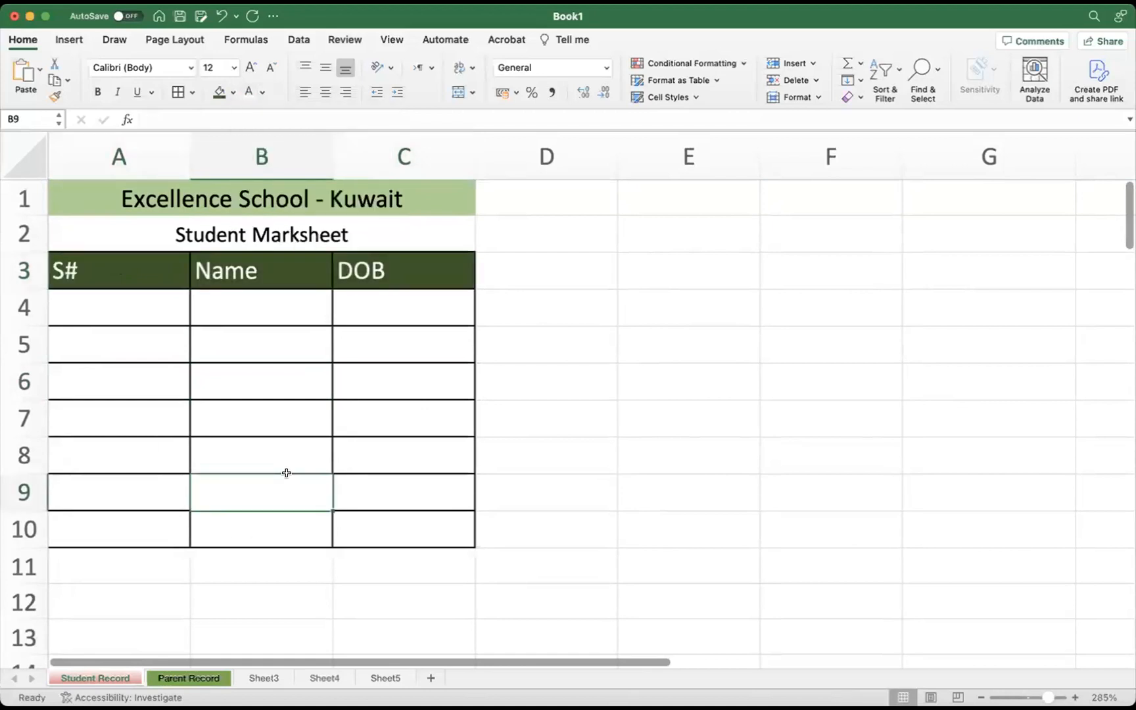
Fill the Student Marksheet subtitle cell A2 light gold, undoing an accidental gold text colour
{"action": "left_click", "coordinate": [401, 238]}
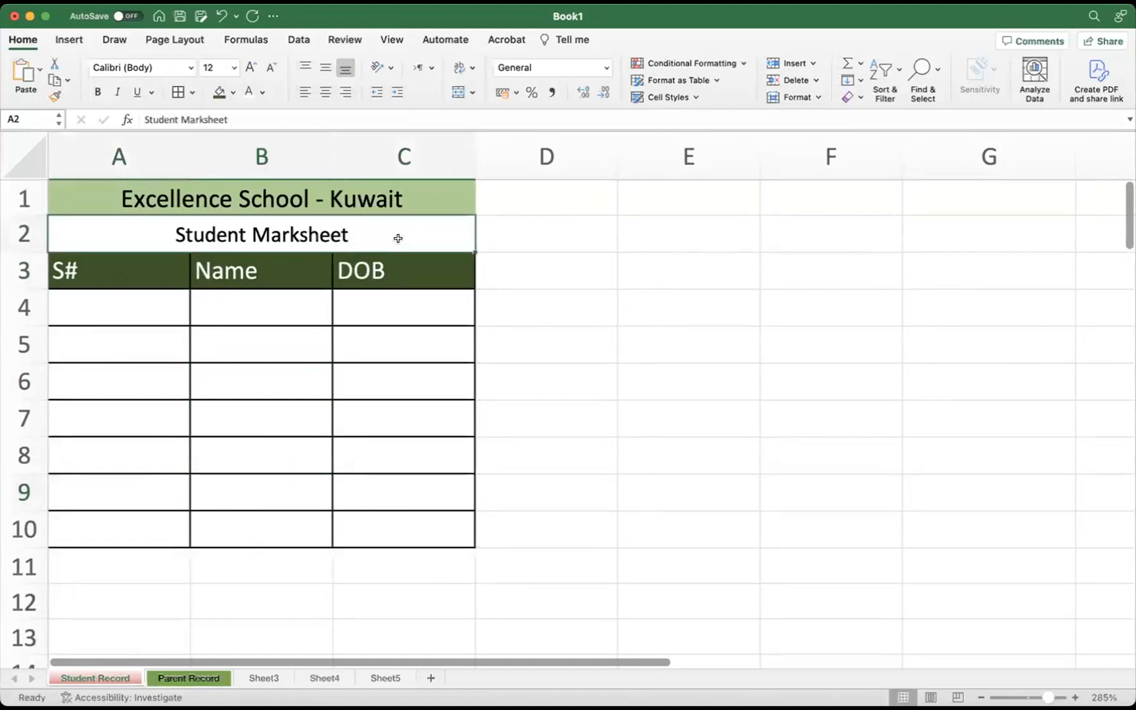
{"action": "left_click", "coordinate": [262, 92]}
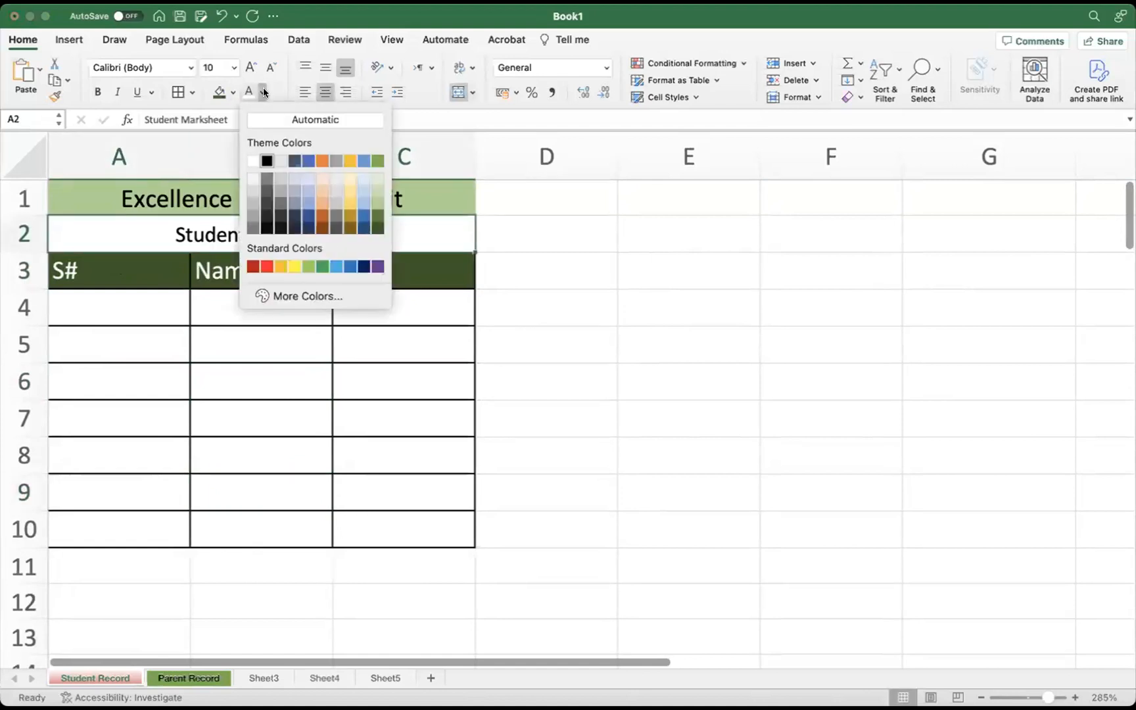
{"action": "left_click", "coordinate": [350, 191]}
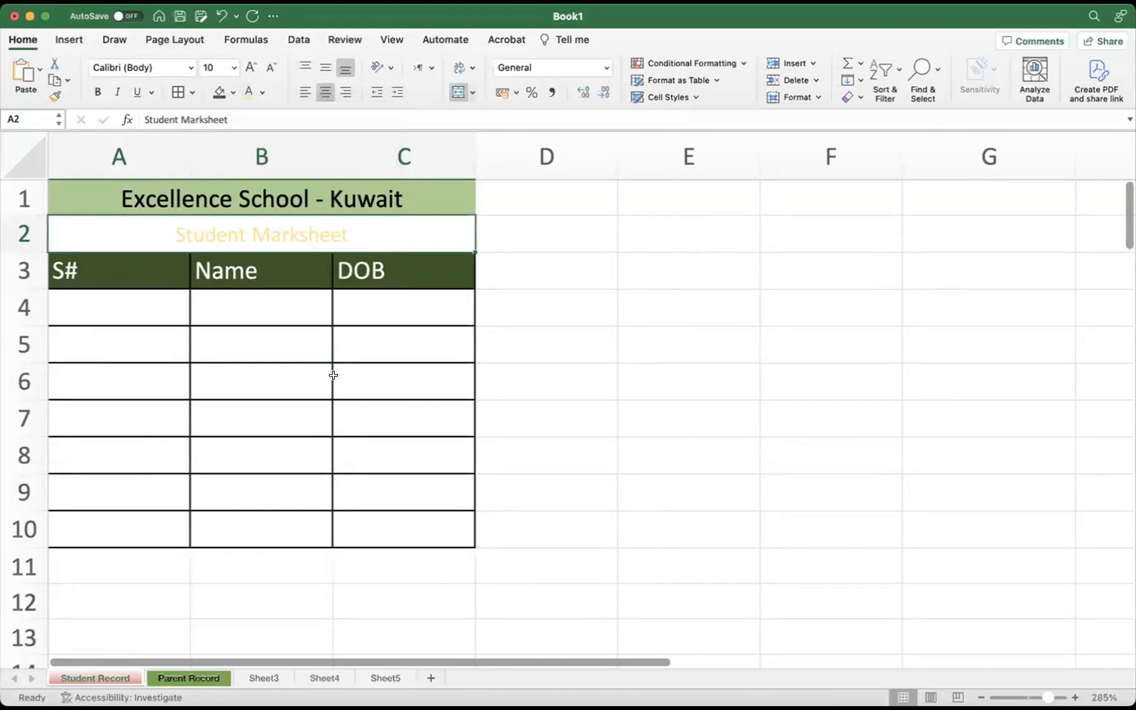
{"action": "key", "text": "super+z"}
{"action": "left_click", "coordinate": [335, 385]}
{"action": "left_click", "coordinate": [371, 224]}
{"action": "left_click", "coordinate": [233, 92]}
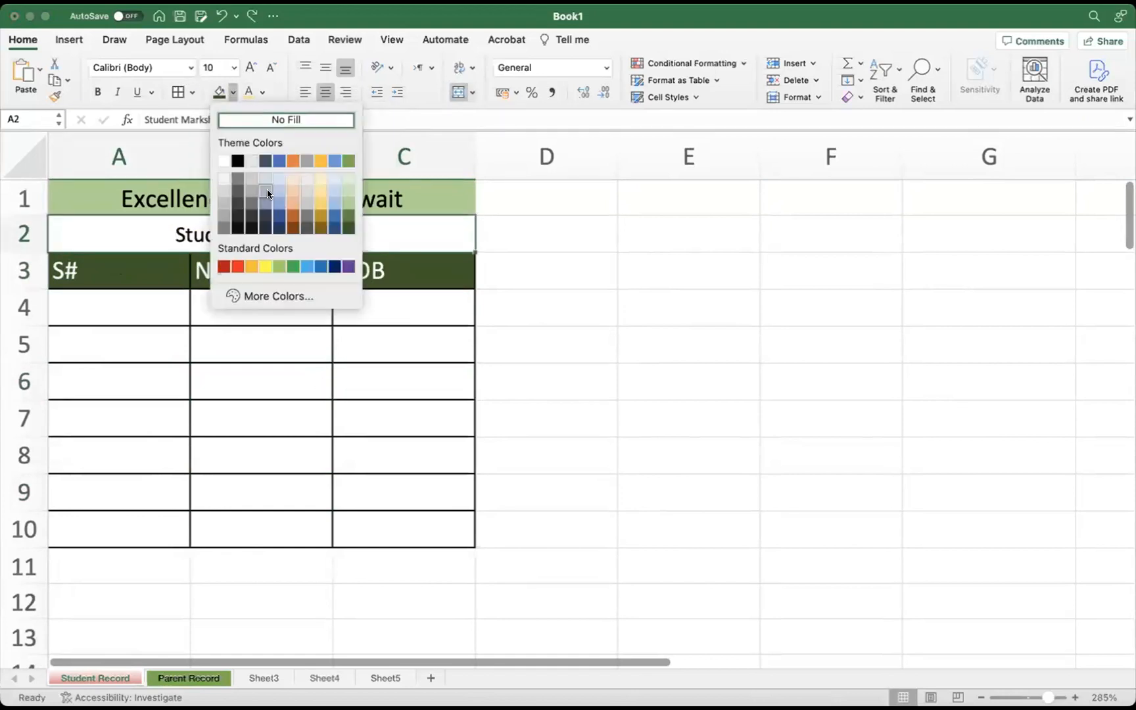
{"action": "left_click", "coordinate": [321, 189]}
{"action": "left_click", "coordinate": [313, 403]}
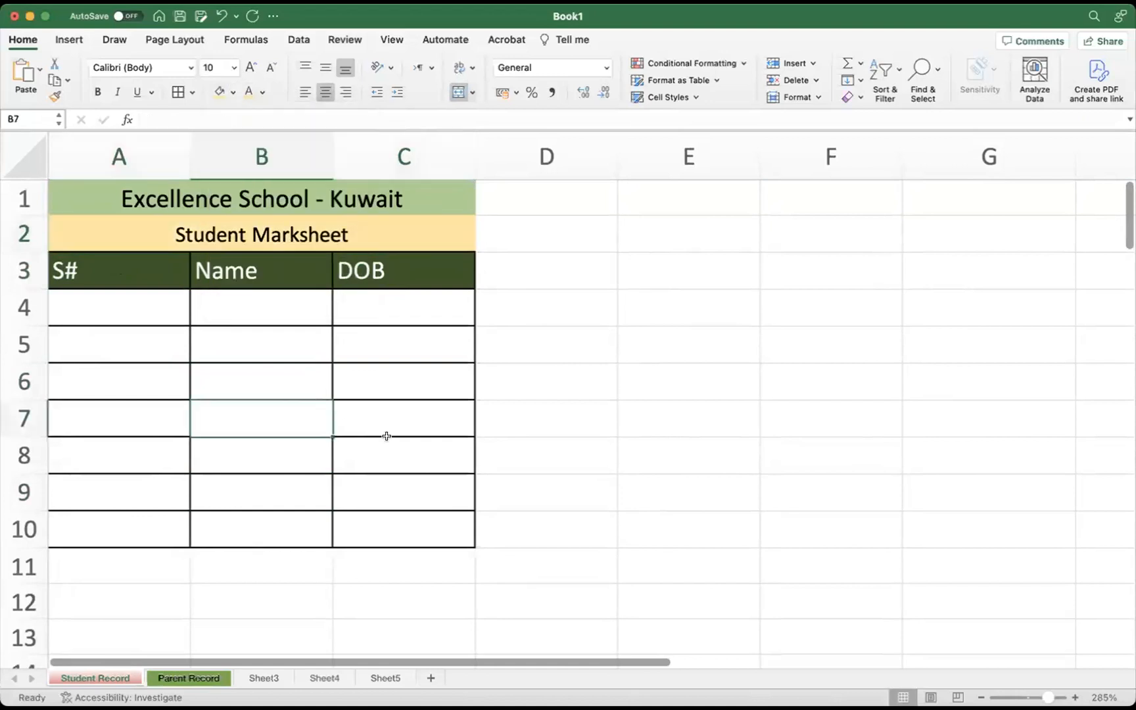
Make the school title in A1 bold
{"action": "left_click", "coordinate": [329, 196]}
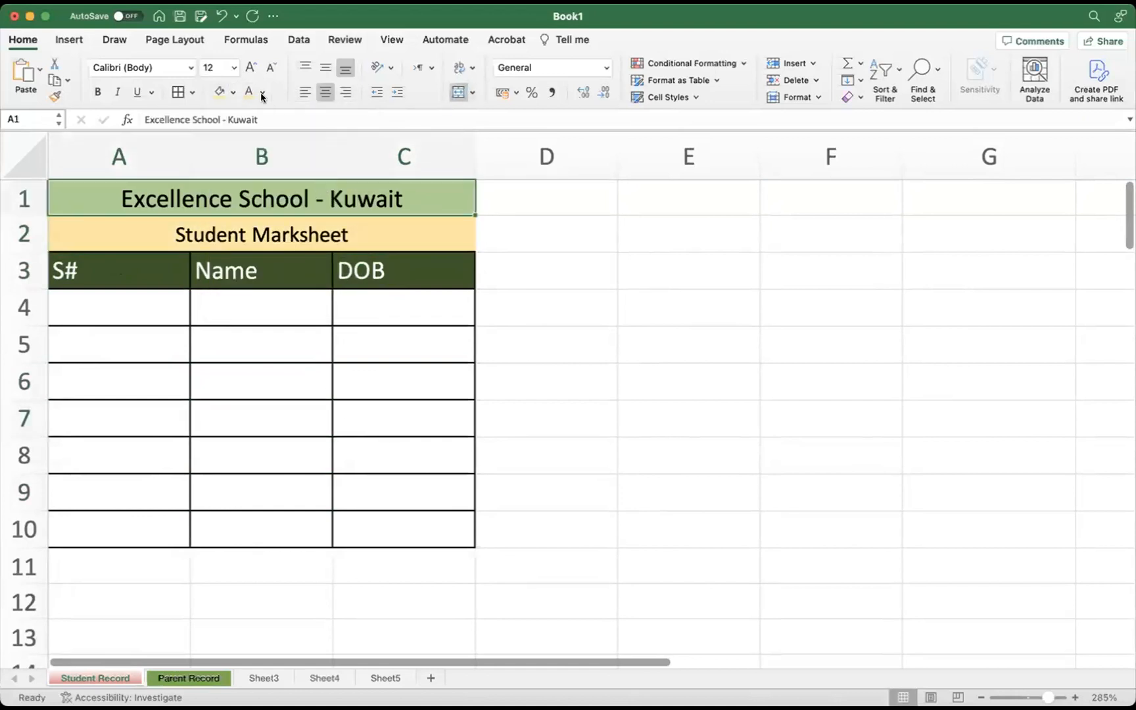
{"action": "left_click", "coordinate": [97, 92]}
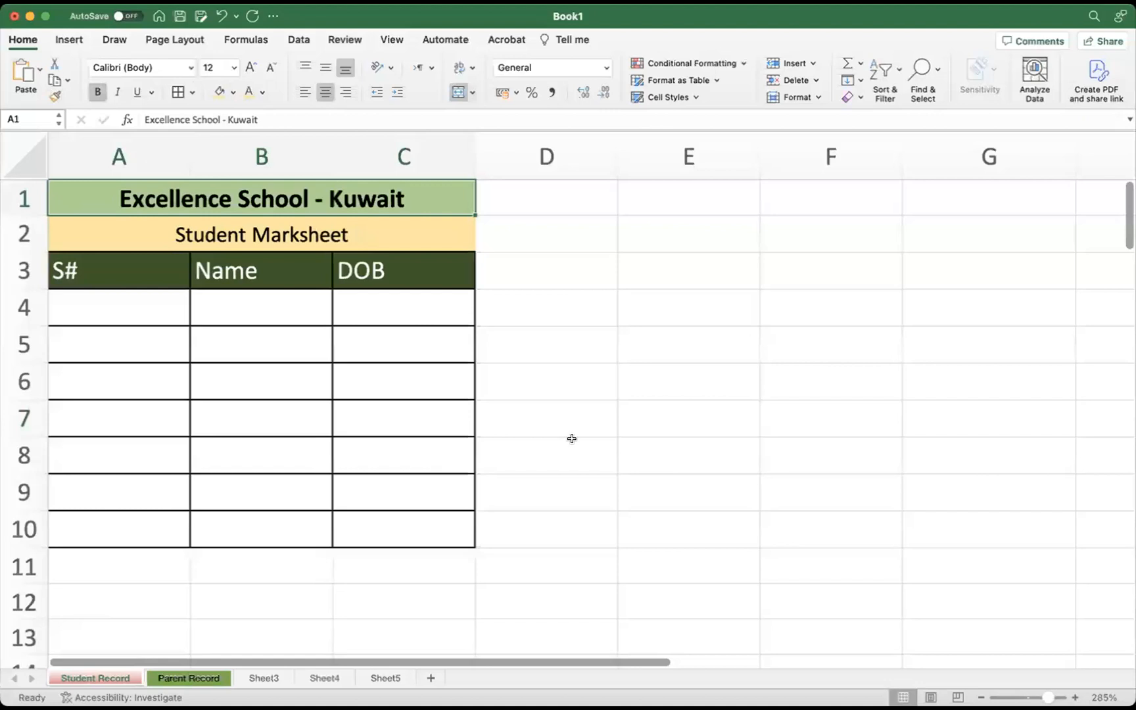
{"action": "left_click", "coordinate": [565, 437]}
Enter 1 and 2 in A4:A5 and fill the series down to 7 in A10
{"action": "left_click", "coordinate": [129, 299]}
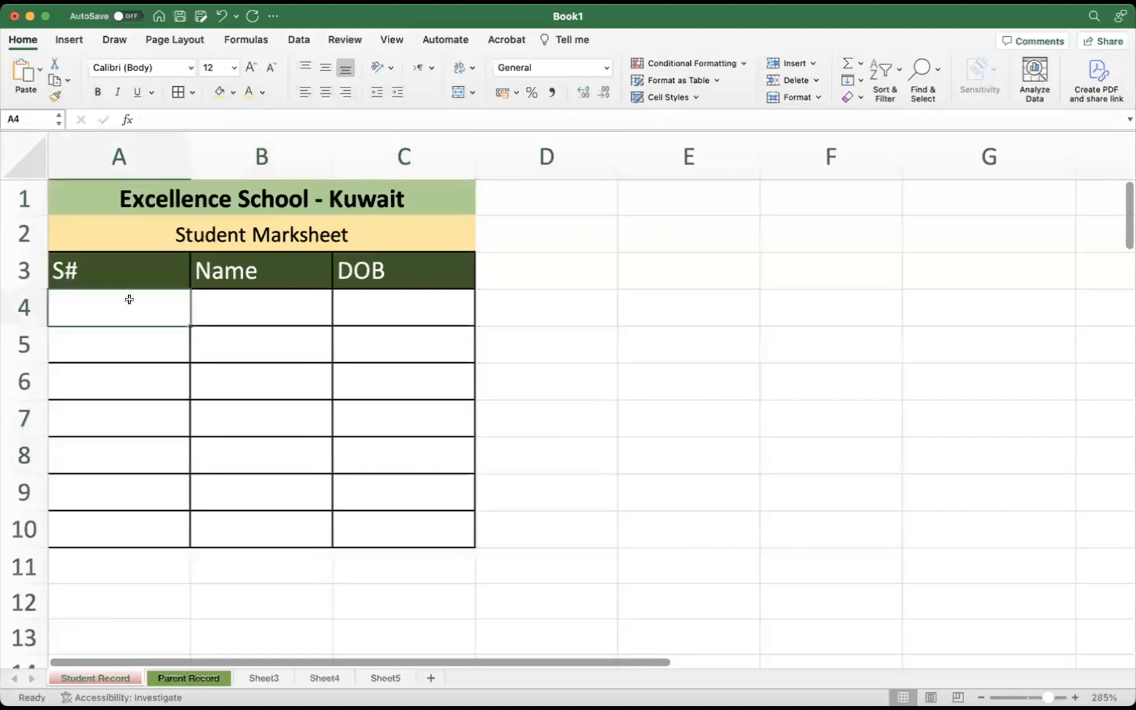
{"action": "type", "text": "1"}
{"action": "key", "text": "Return"}
{"action": "type", "text": "2"}
{"action": "key", "text": "Return"}
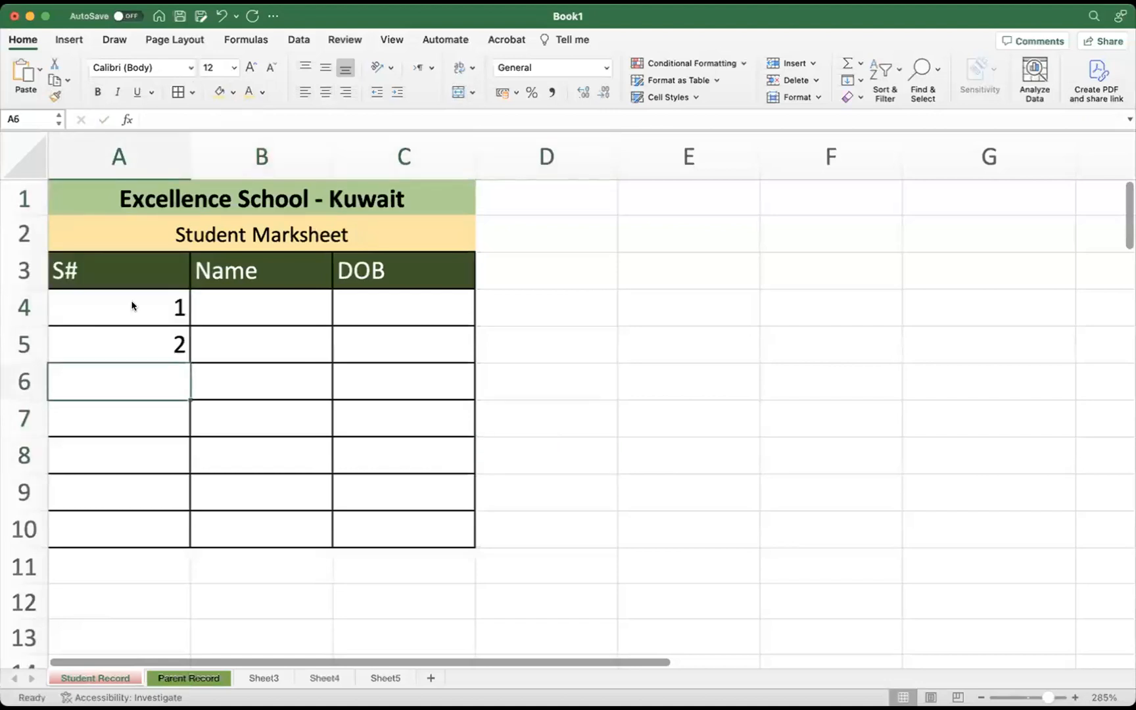
{"action": "left_click_drag", "start_coordinate": [132, 305], "coordinate": [128, 336]}
{"action": "left_click_drag", "start_coordinate": [189, 361], "coordinate": [147, 497]}
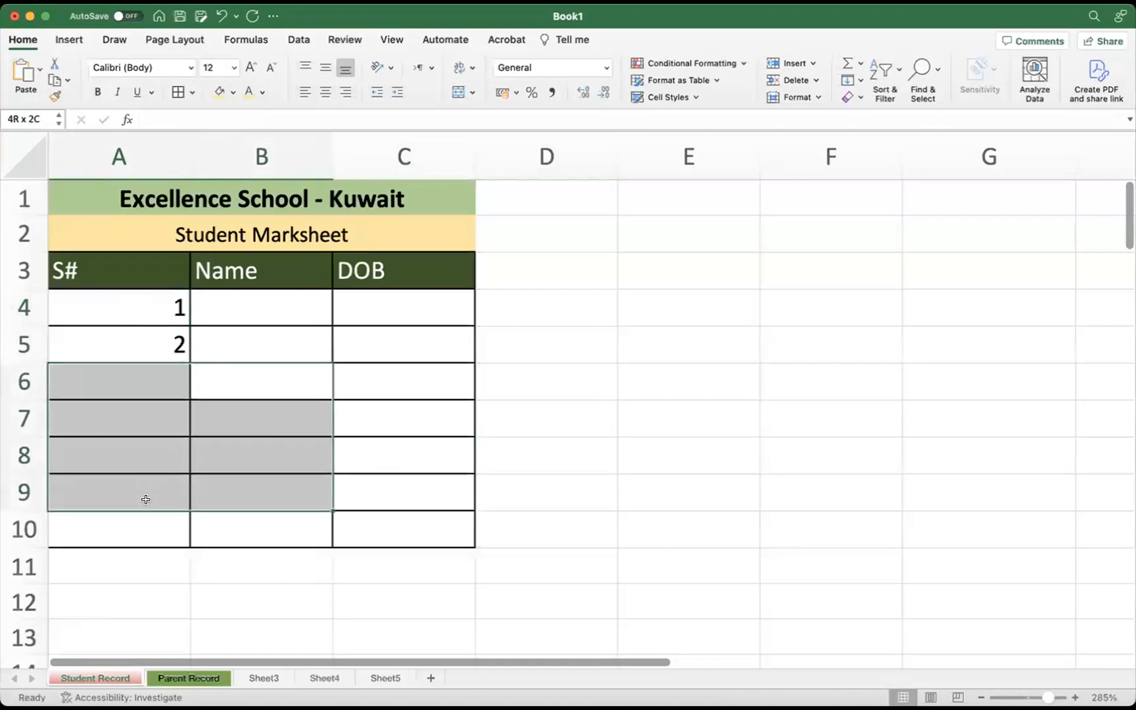
{"action": "left_click", "coordinate": [172, 382]}
{"action": "left_click_drag", "start_coordinate": [165, 309], "coordinate": [140, 532]}
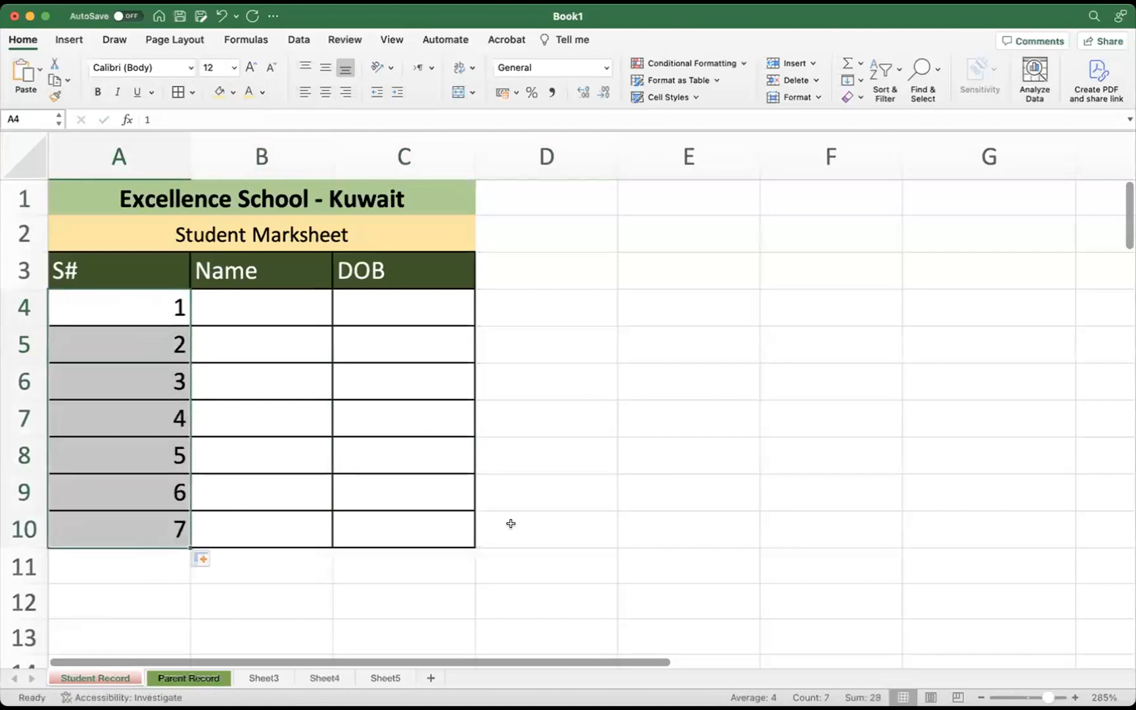
{"action": "left_click", "coordinate": [510, 523]}
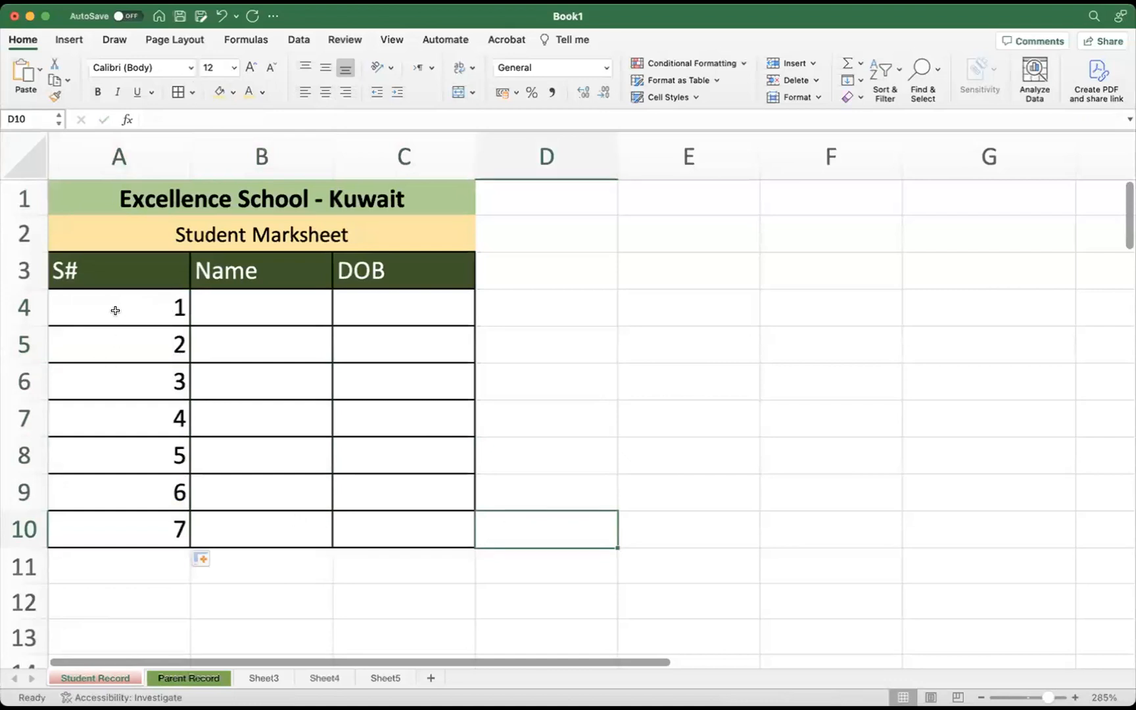
{"action": "left_click_drag", "start_coordinate": [86, 270], "coordinate": [77, 525]}
Narrow column A to fit the numbers, and widen Name to 20.83 and DOB to 13.00
{"action": "left_click", "coordinate": [94, 417]}
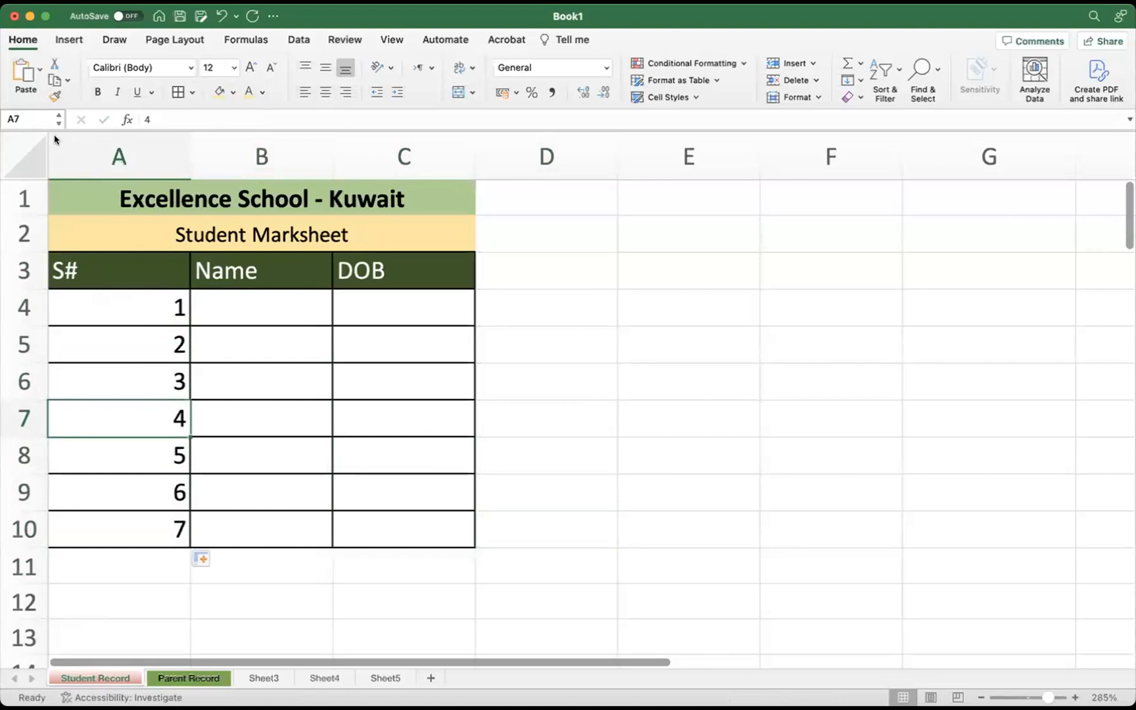
{"action": "mouse_move", "coordinate": [179, 134]}
{"action": "left_mouse_down"}
{"action": "mouse_move", "coordinate": [163, 179]}
{"action": "mouse_move", "coordinate": [221, 119]}
{"action": "mouse_move", "coordinate": [148, 173]}
{"action": "mouse_move", "coordinate": [218, 117]}
{"action": "mouse_move", "coordinate": [178, 135]}
{"action": "left_mouse_up"}
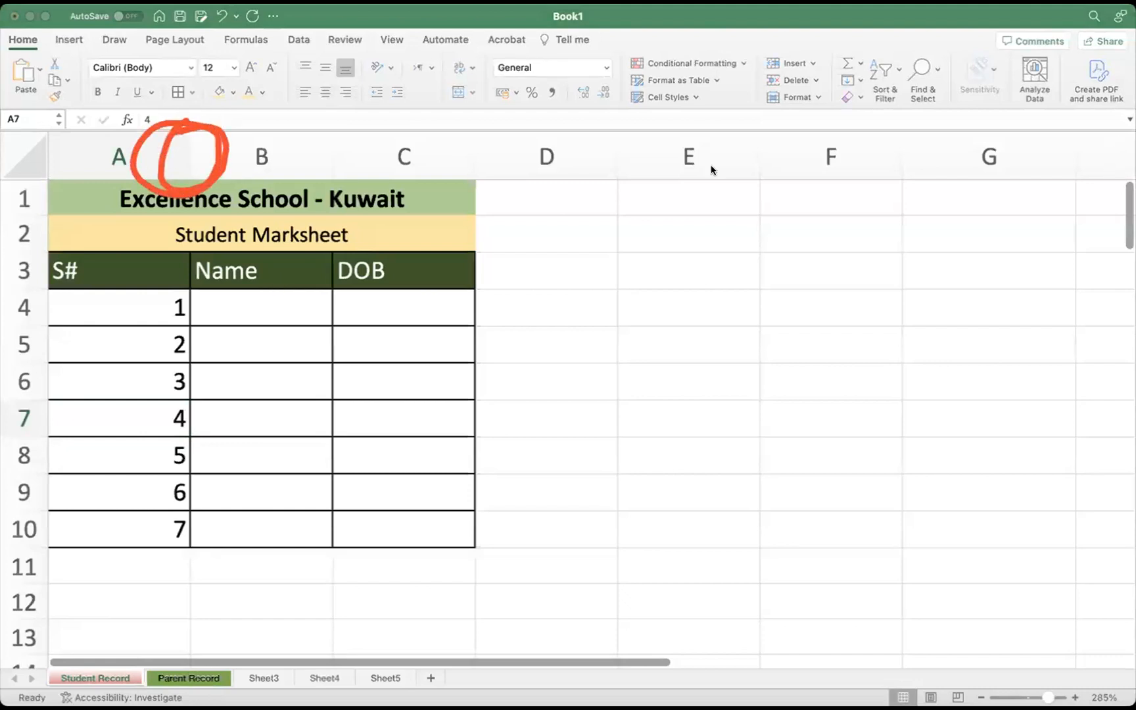
{"action": "left_click", "coordinate": [186, 150]}
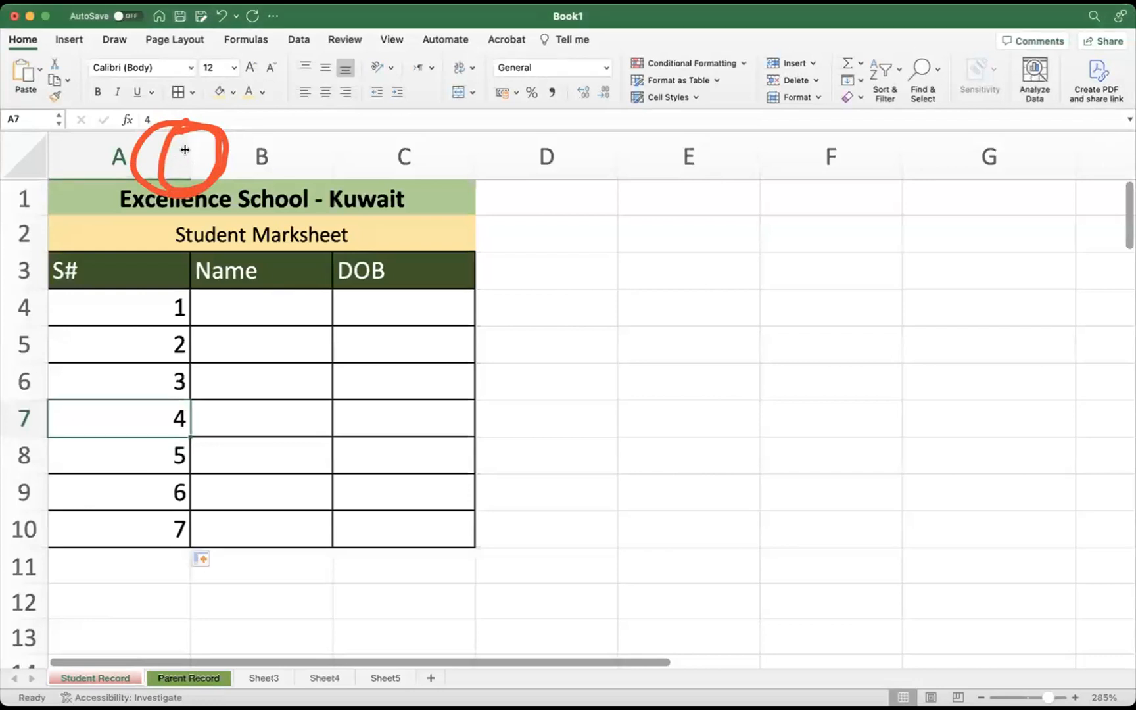
{"action": "left_click_drag", "start_coordinate": [185, 149], "coordinate": [98, 148]}
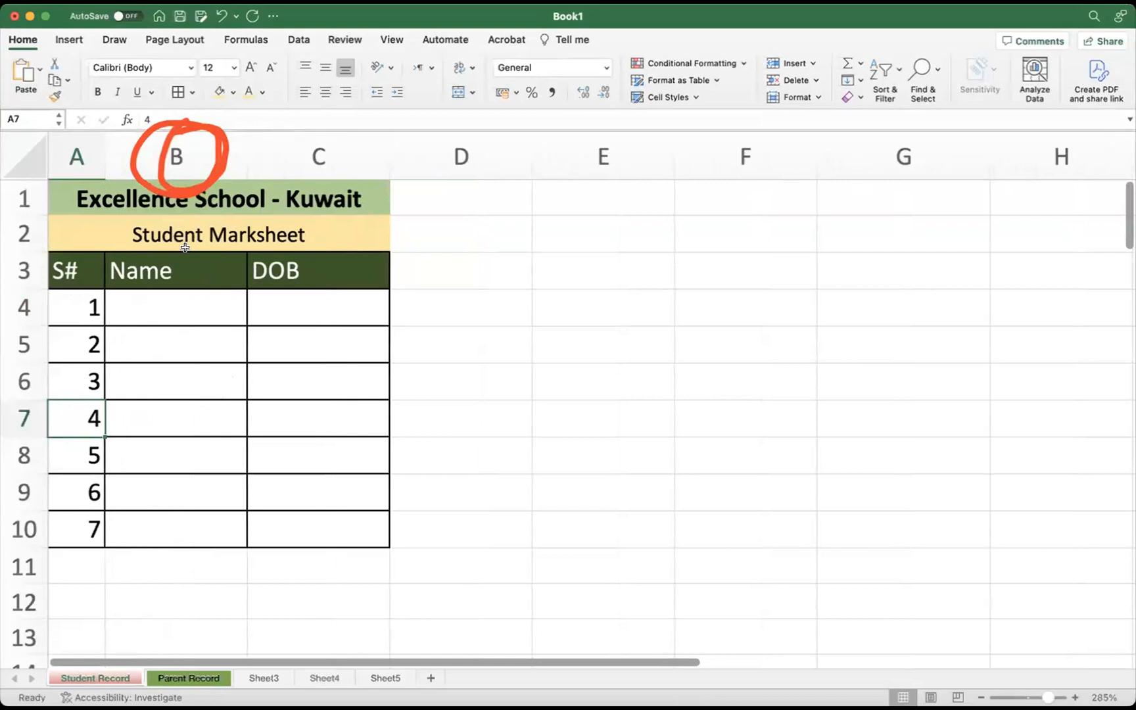
{"action": "left_click", "coordinate": [187, 300]}
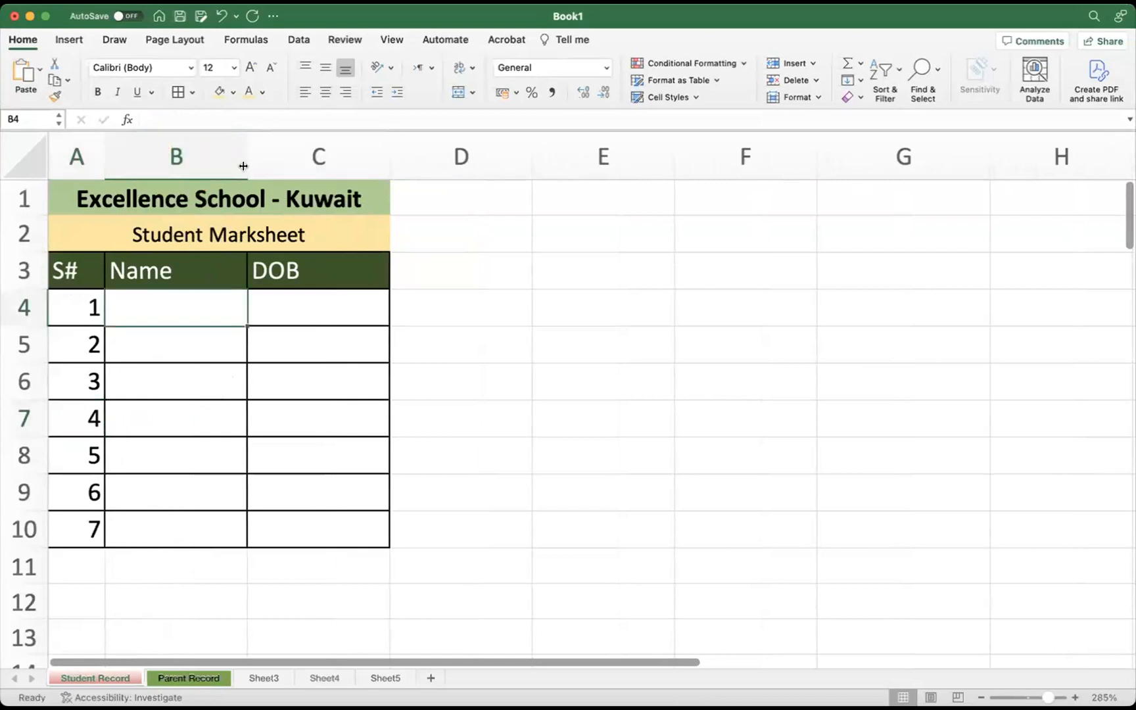
{"action": "left_click_drag", "start_coordinate": [246, 157], "coordinate": [391, 157]}
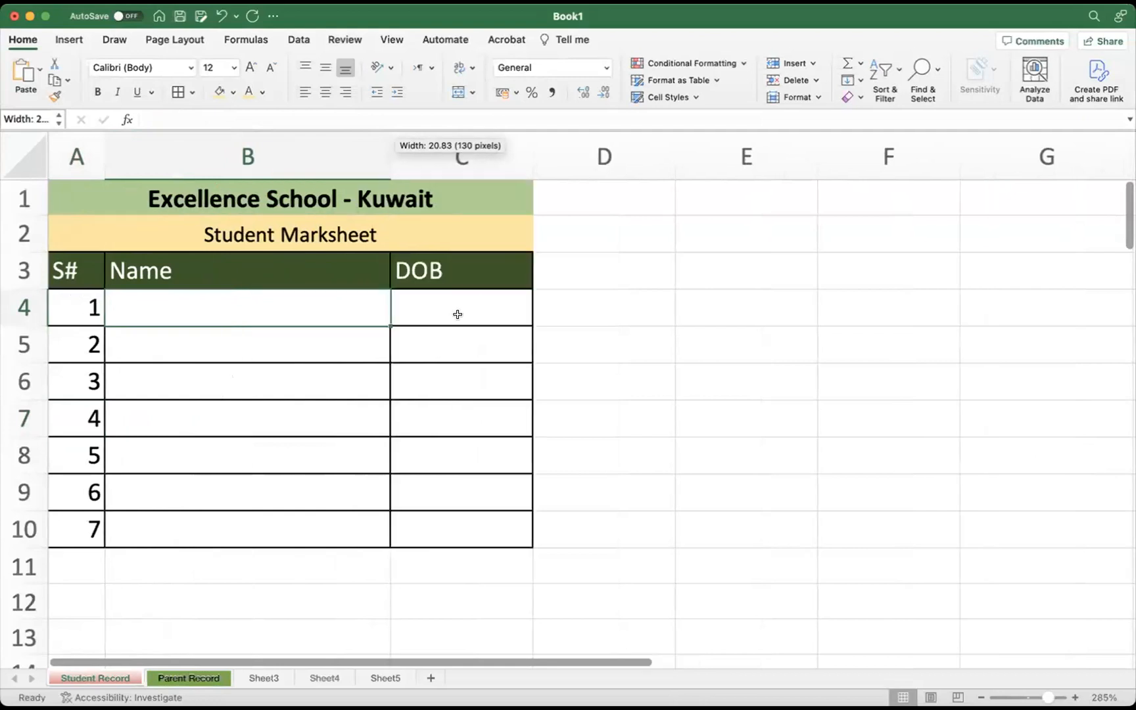
{"action": "left_click", "coordinate": [410, 390]}
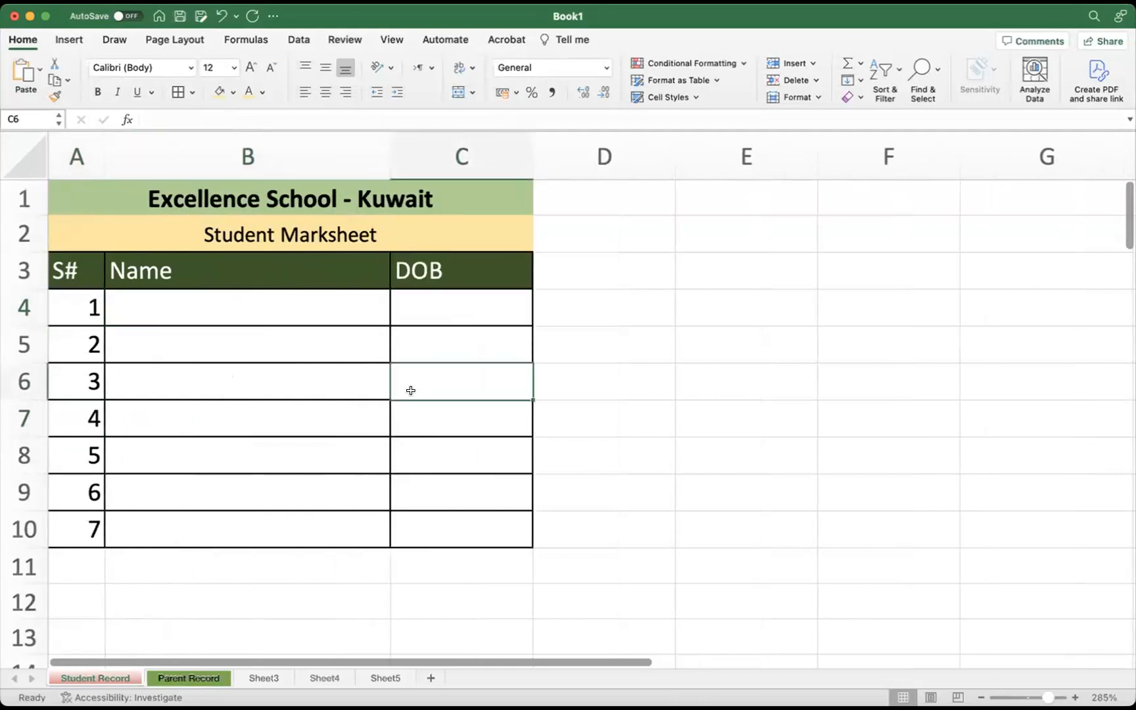
{"action": "left_click_drag", "start_coordinate": [532, 157], "coordinate": [572, 149]}
{"action": "left_click", "coordinate": [561, 516]}
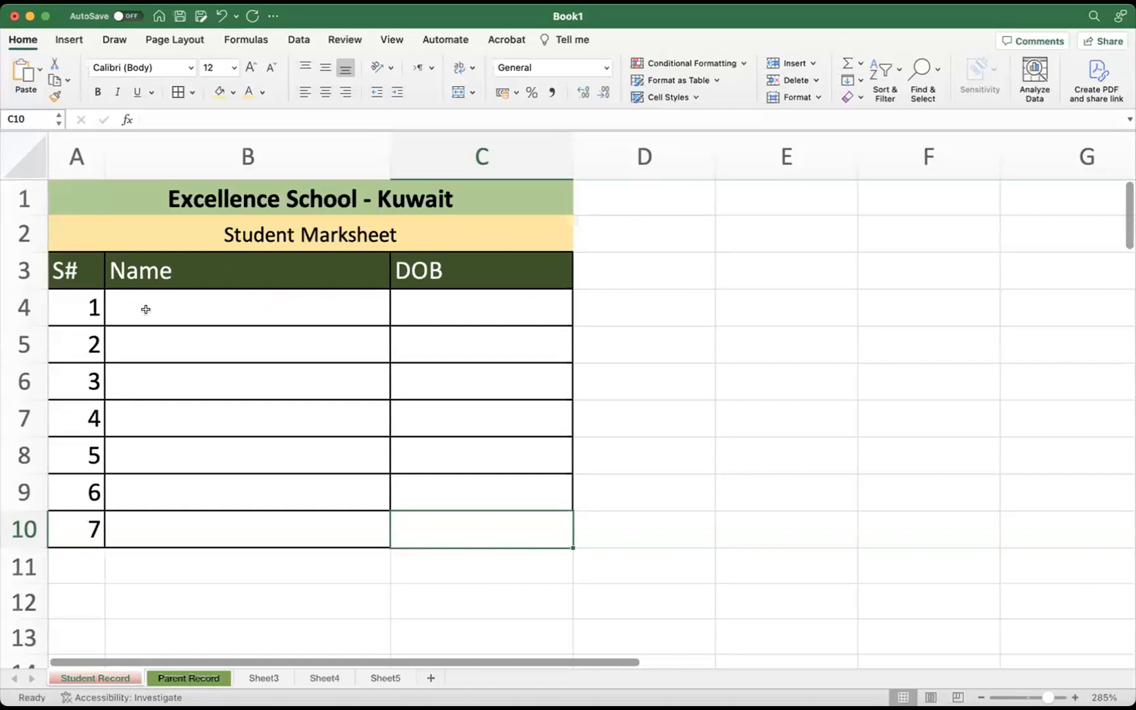
Centre-align the serial numbers 1–7 in A4:A10
{"action": "left_click_drag", "start_coordinate": [73, 309], "coordinate": [53, 524]}
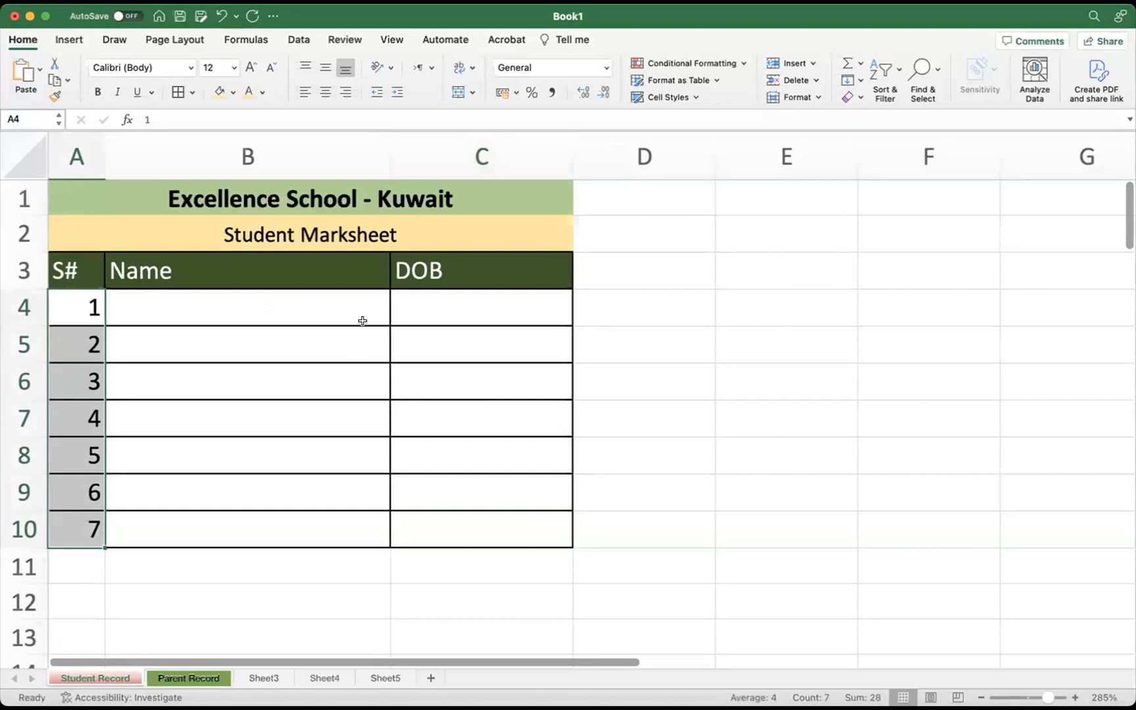
{"action": "left_click", "coordinate": [323, 92]}
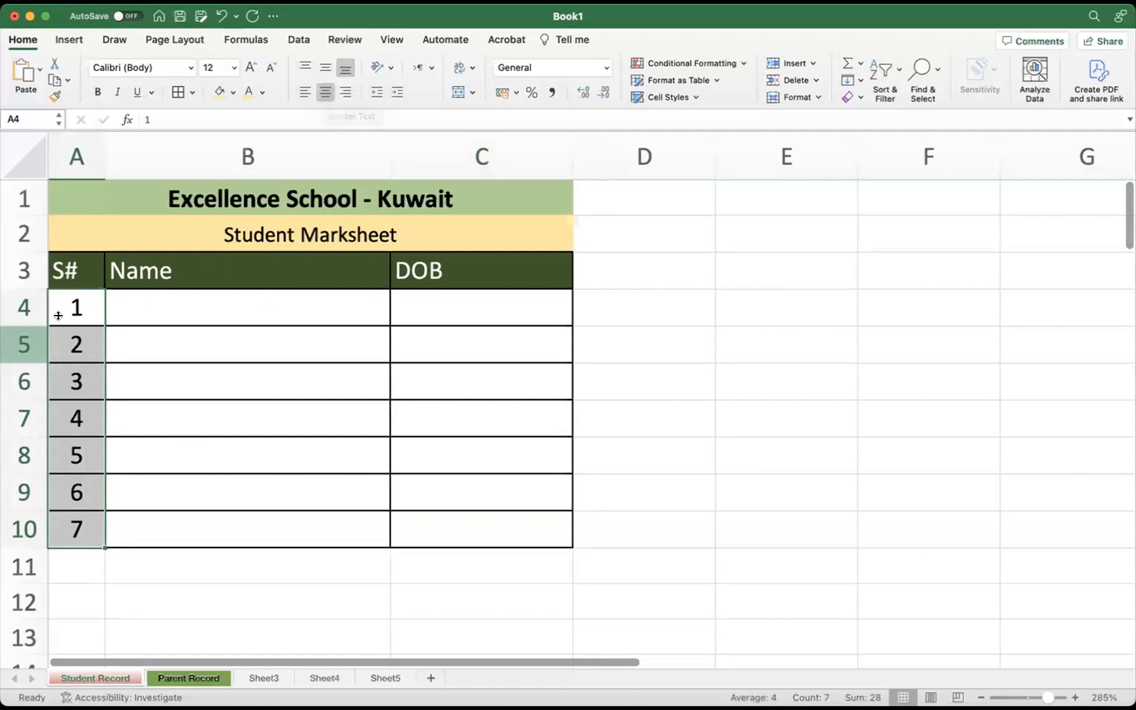
{"action": "left_click", "coordinate": [263, 469]}
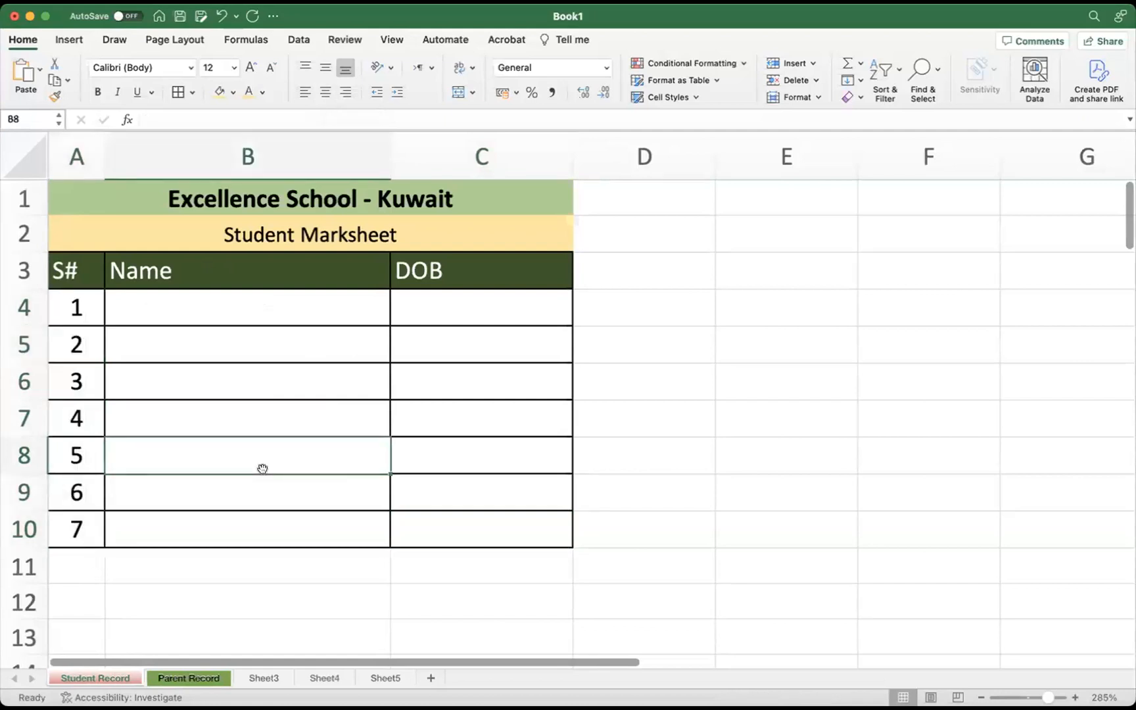
Enter the first four student names in B4 through B7
{"action": "left_click", "coordinate": [221, 303]}
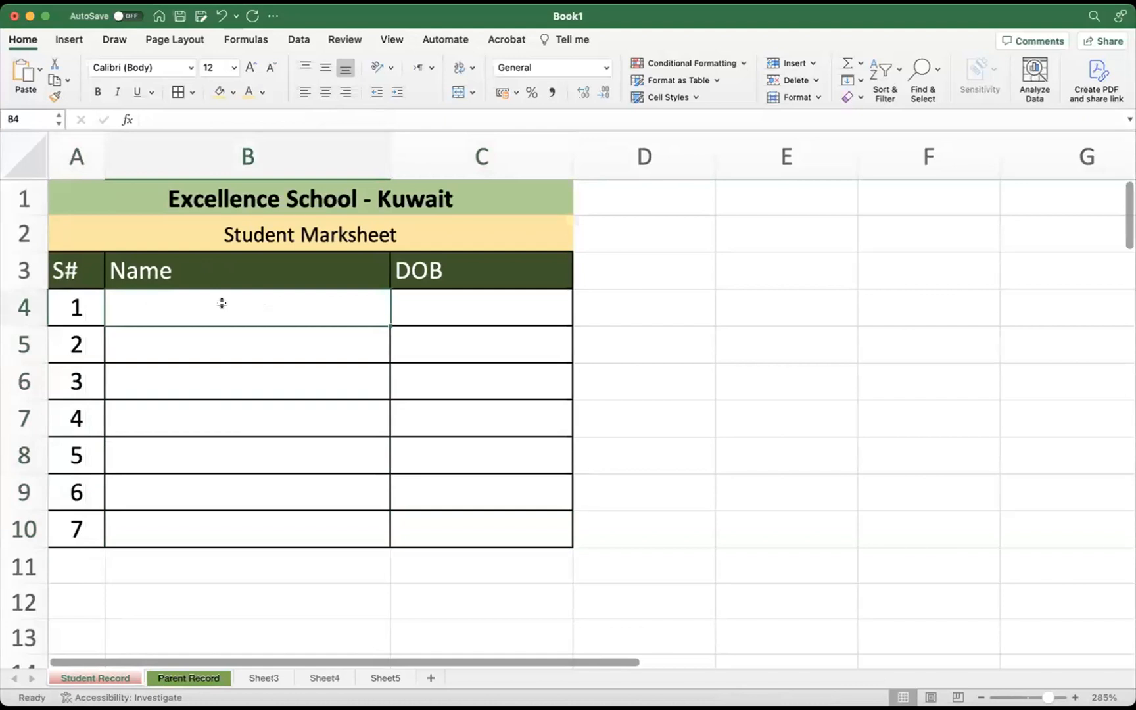
{"action": "type", "text": "Rakesh "}
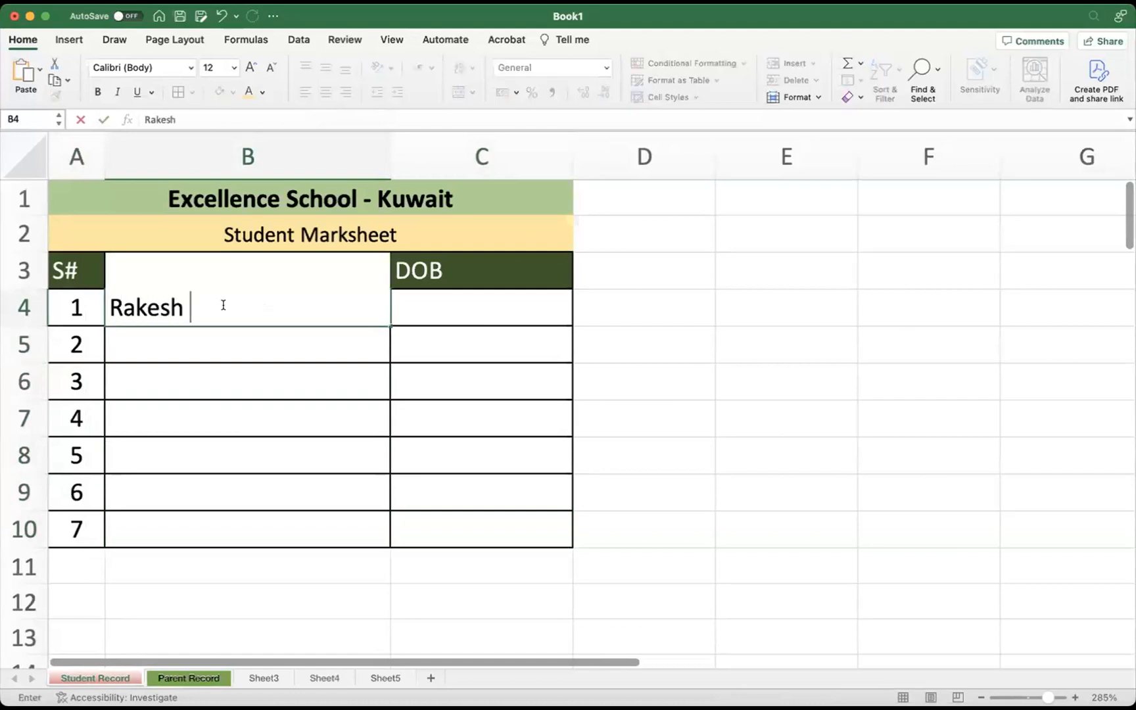
{"action": "type", "text": "Mehtha"}
{"action": "key", "text": "Return"}
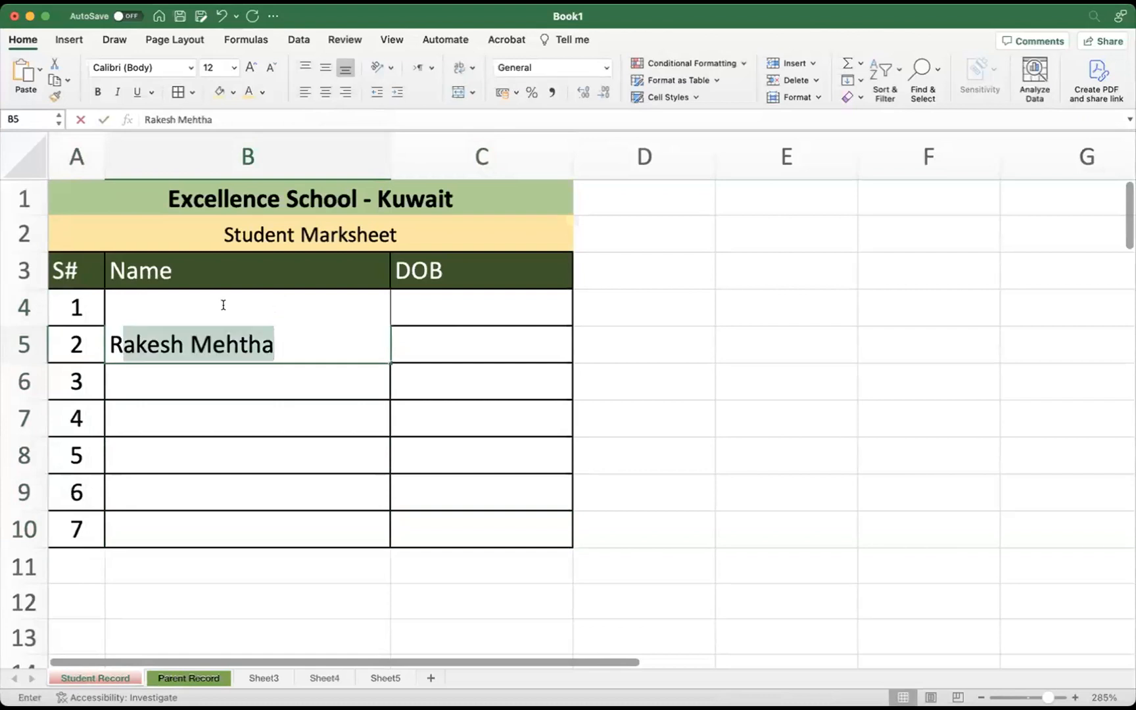
{"action": "type", "text": "ho"}
{"action": "key", "text": "BackSpace"}
{"action": "key", "text": "BackSpace"}
{"action": "type", "text": "Rohit"}
{"action": "key", "text": "Return"}
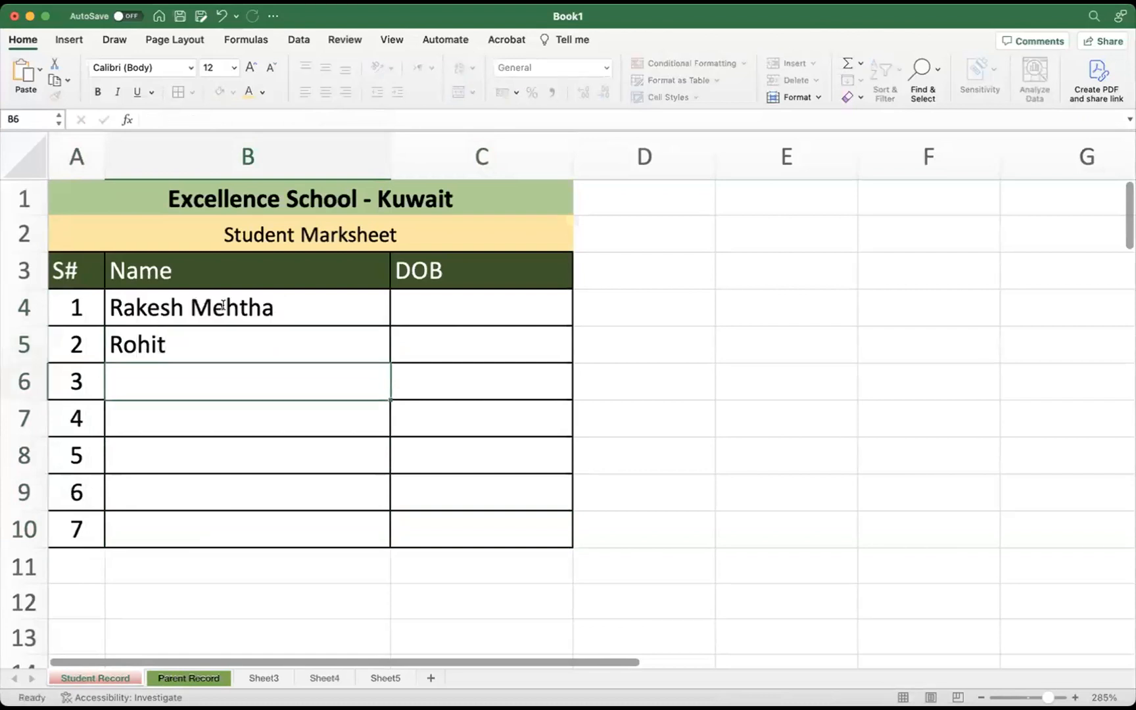
{"action": "type", "text": "Kamal"}
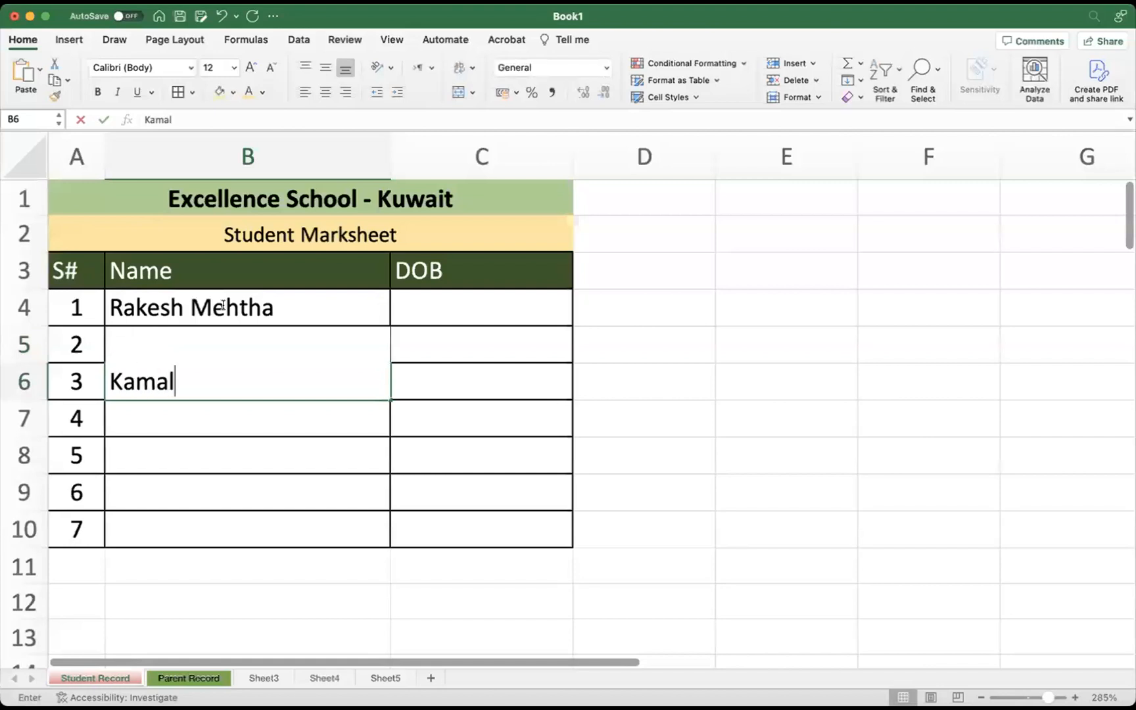
{"action": "type", "text": " Khan"}
{"action": "key", "text": "Return"}
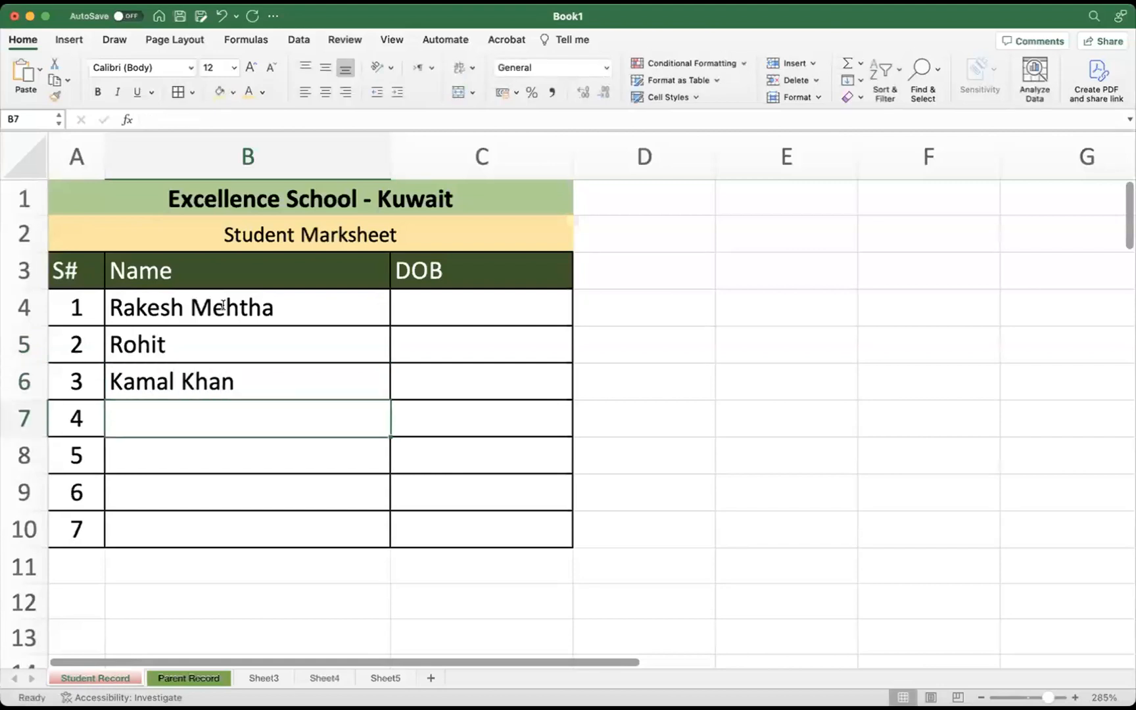
{"action": "type", "text": "Yusuf"}
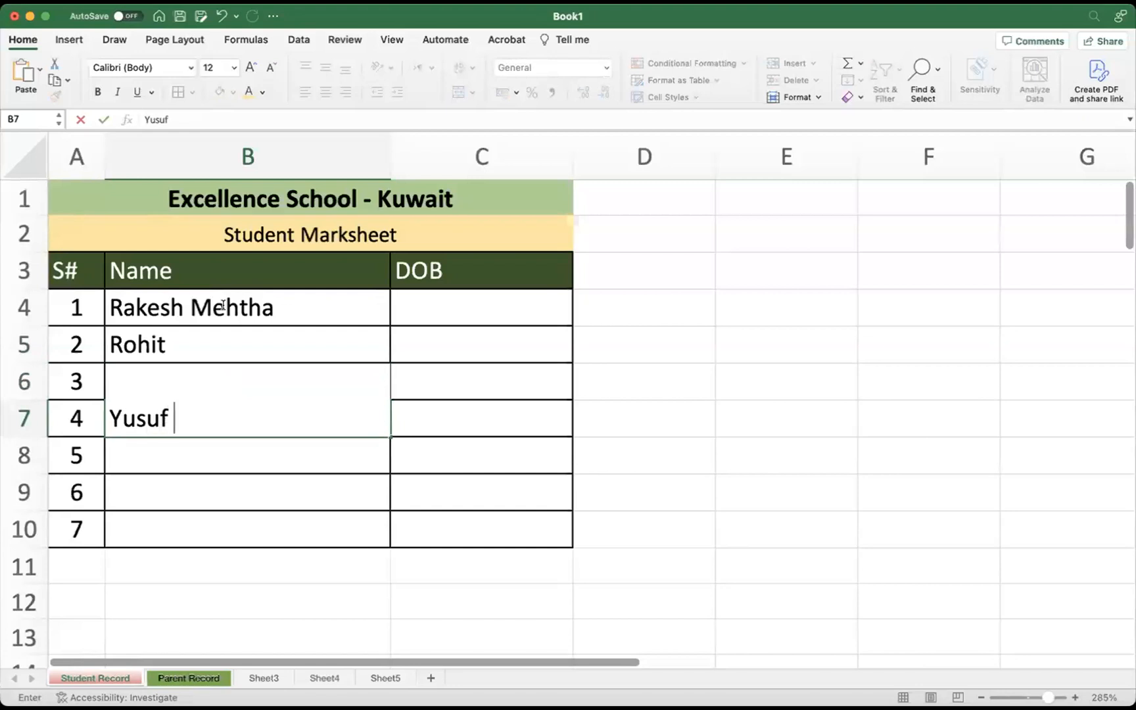
{"action": "key", "text": "Return"}
Enter the remaining three student names in B8:B10 and complete the last surname's spelling
{"action": "type", "text": "Ahmed"}
{"action": "key", "text": "Return"}
{"action": "type", "text": "Raj"}
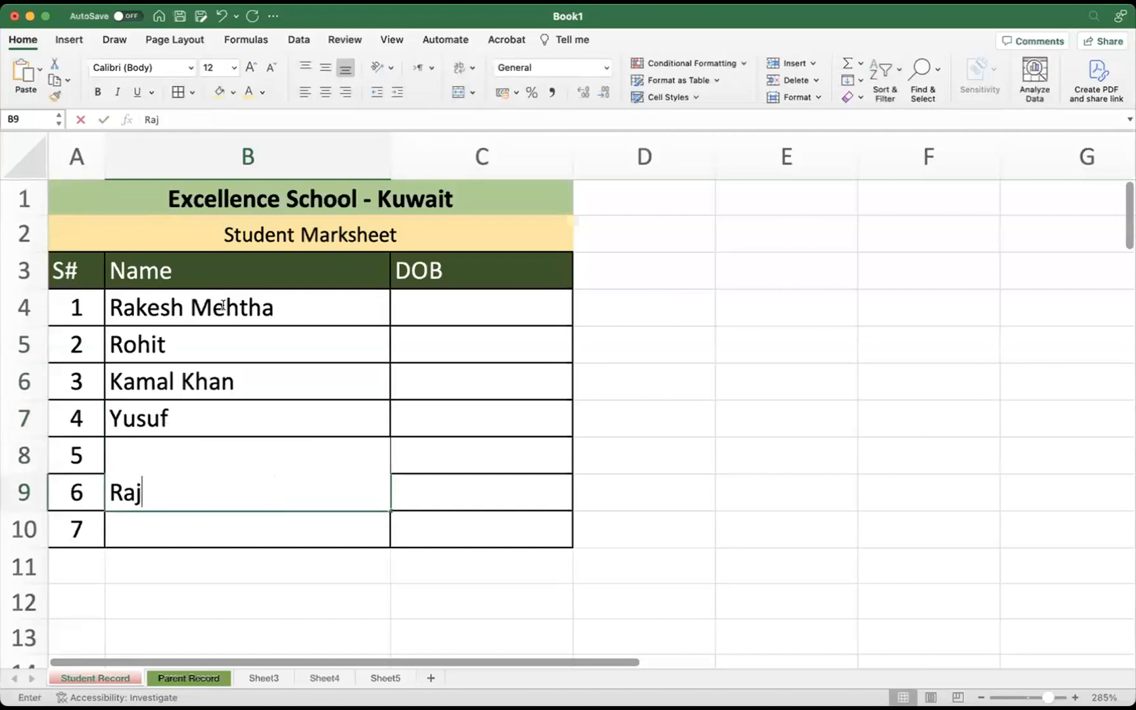
{"action": "key", "text": "Return"}
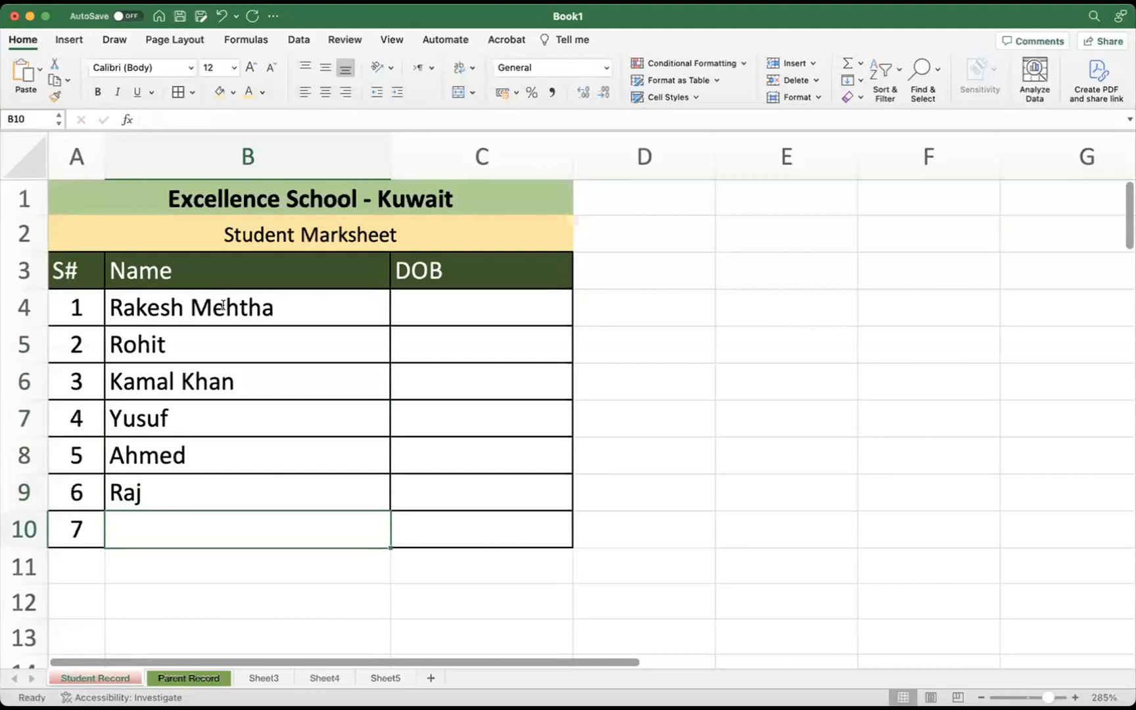
{"action": "type", "text": "Viresh "}
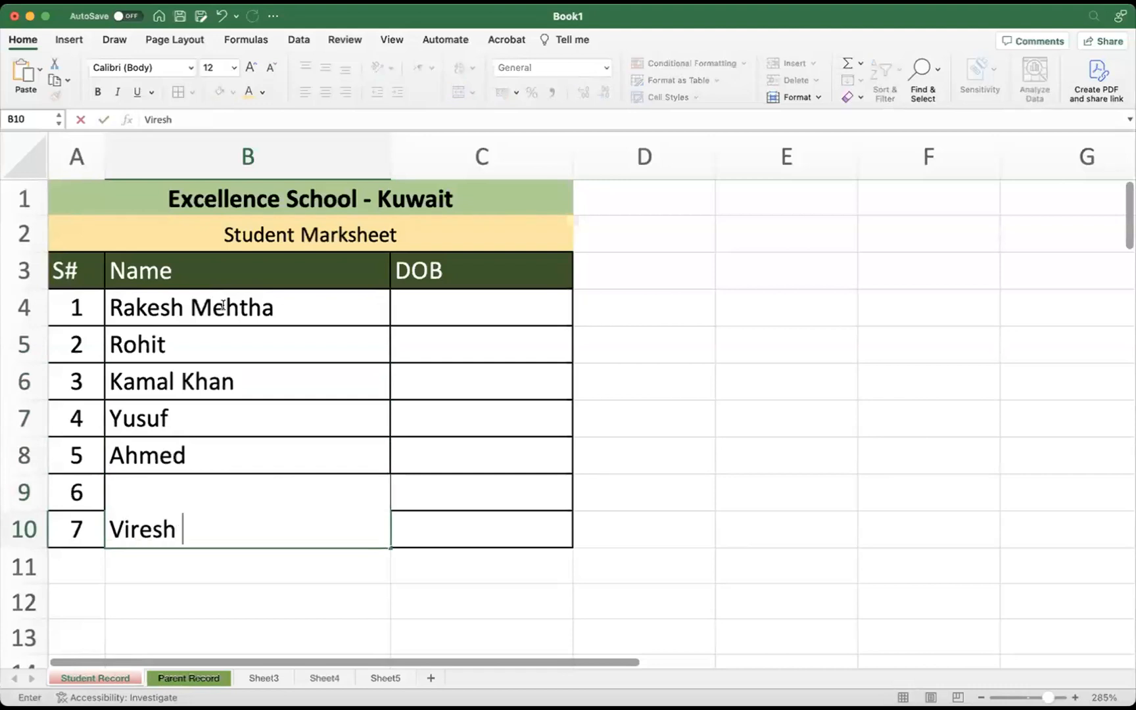
{"action": "type", "text": "Khan"}
{"action": "key", "text": "Return"}
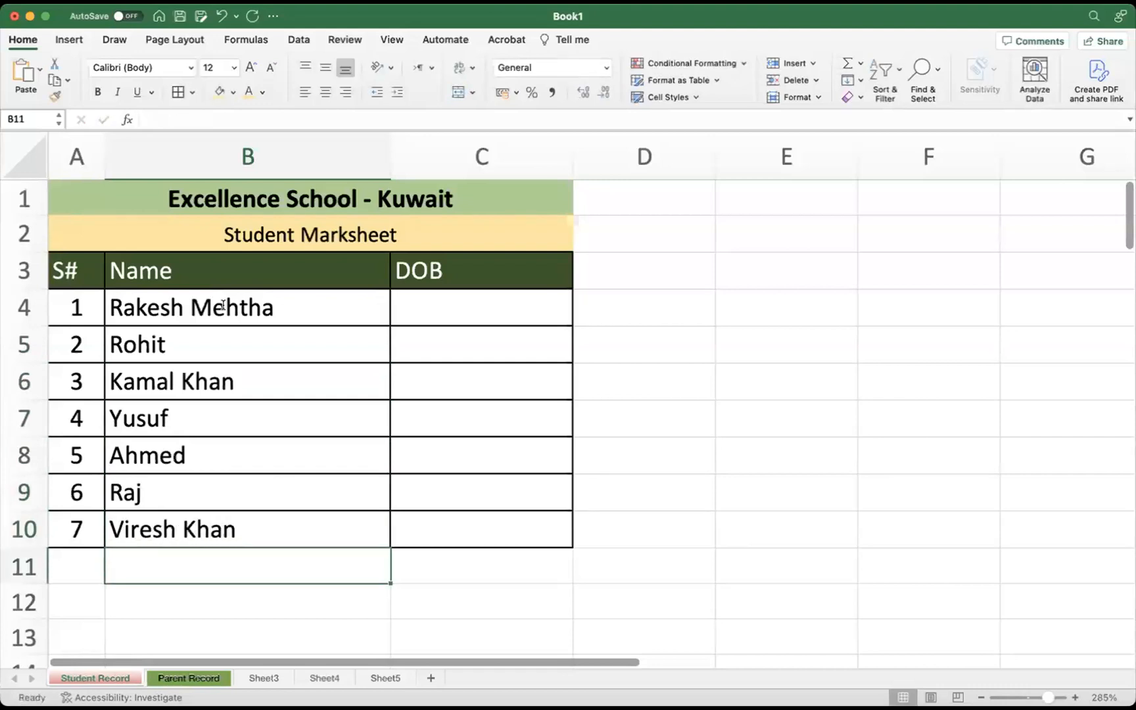
{"action": "left_click", "coordinate": [234, 532]}
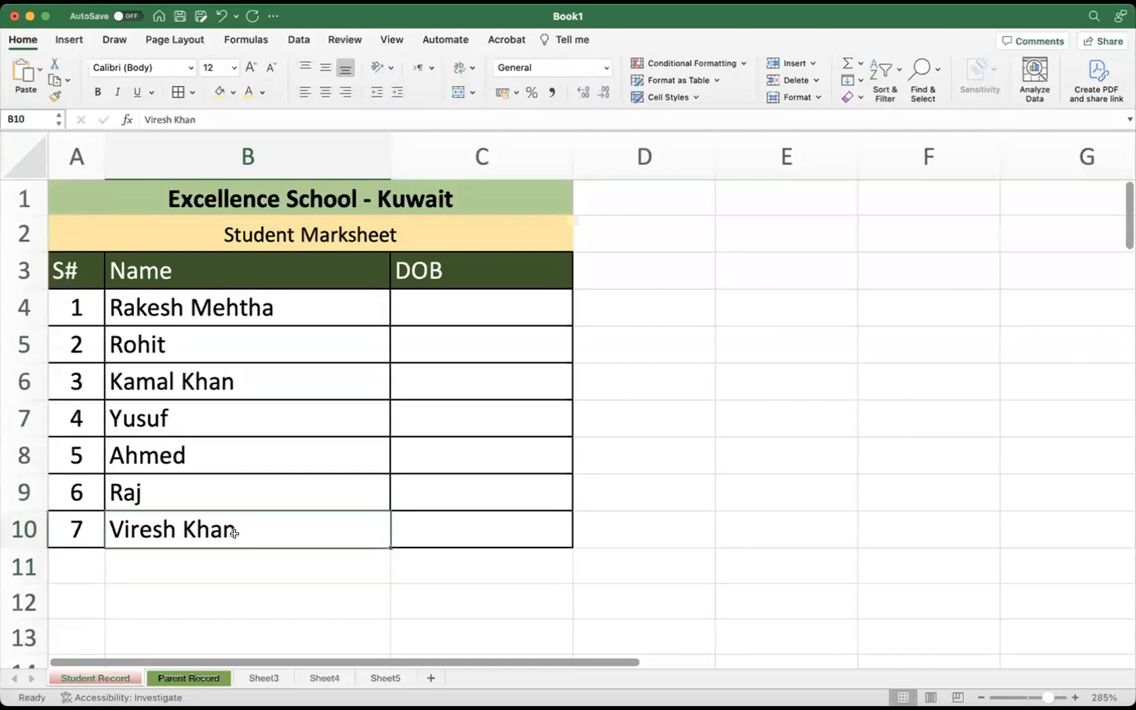
{"action": "double_click", "coordinate": [289, 528]}
{"action": "type", "text": "na"}
{"action": "key", "text": "Return"}
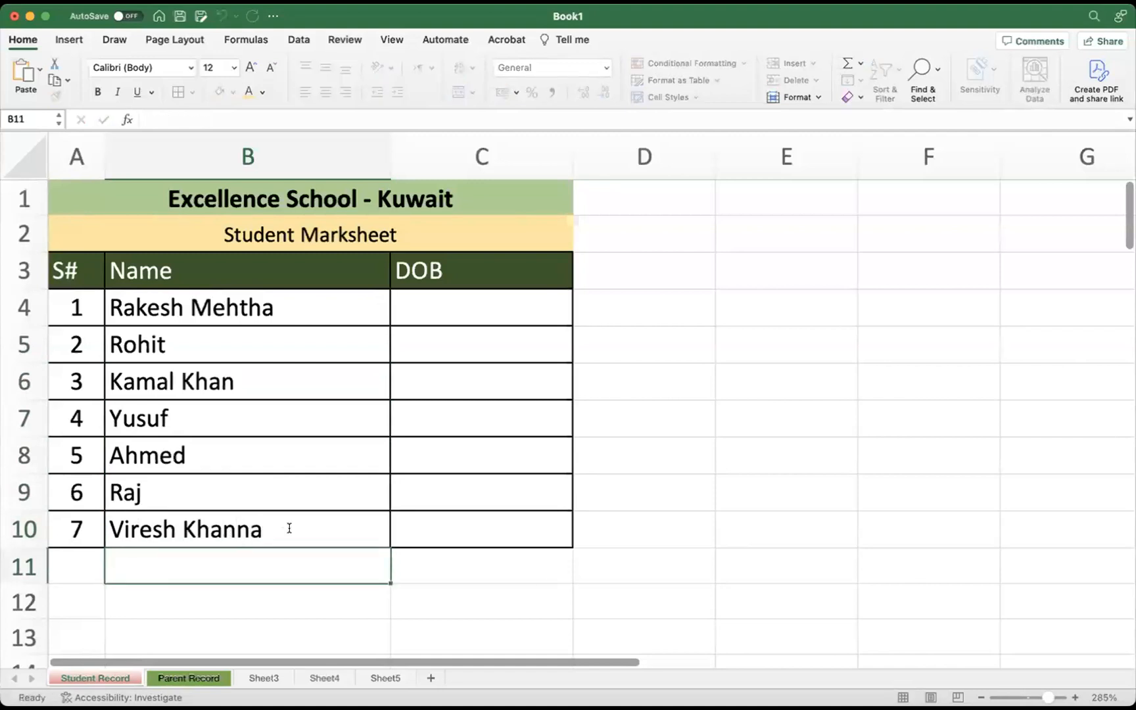
{"action": "left_click", "coordinate": [460, 307]}
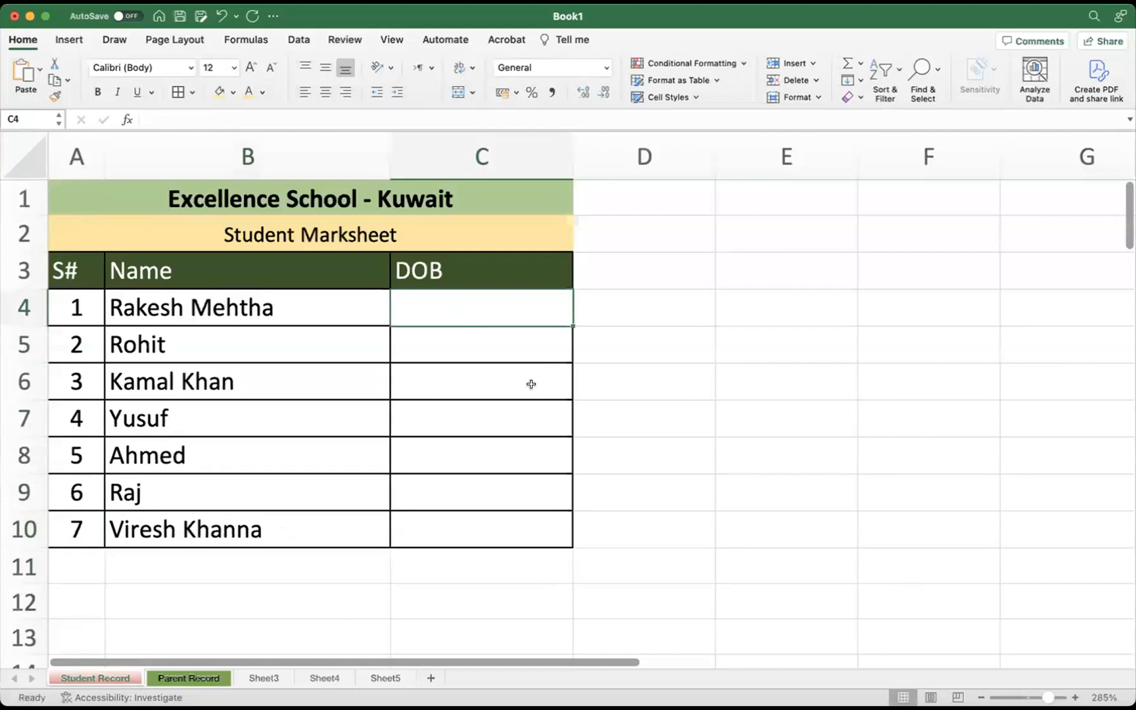
Enter DOBs in C4:C6: 9/03/1978, a March 1977 date, and 12/11/2000
{"action": "type", "text": "9/"}
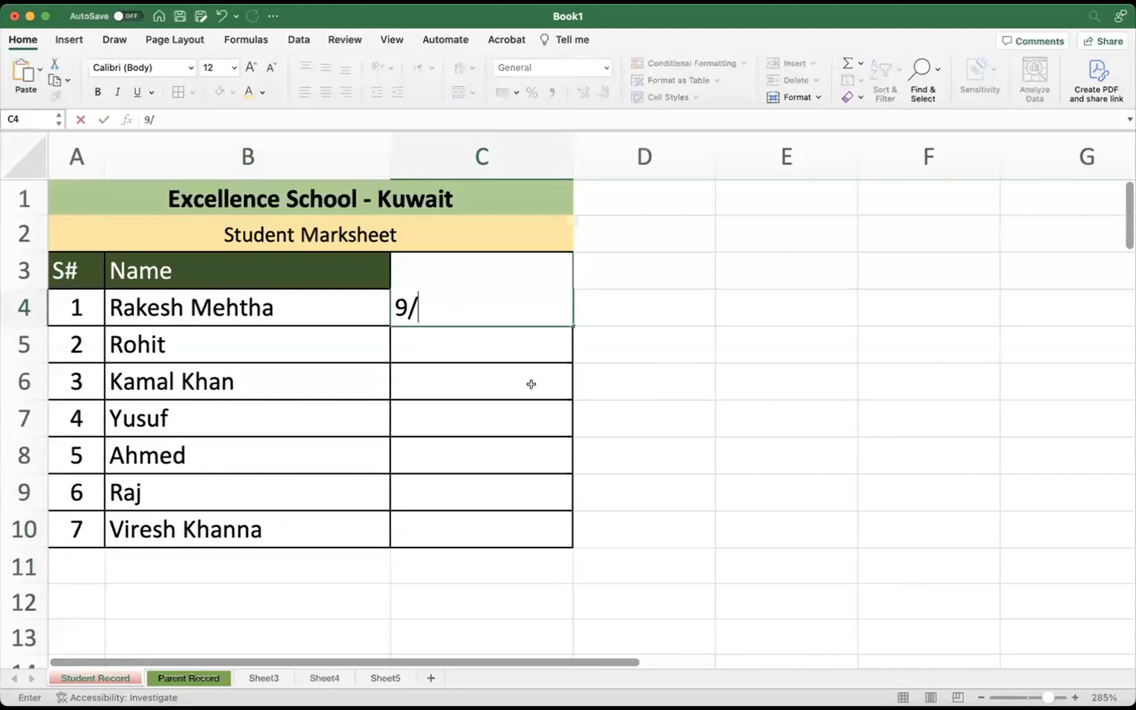
{"action": "type", "text": "03/19"}
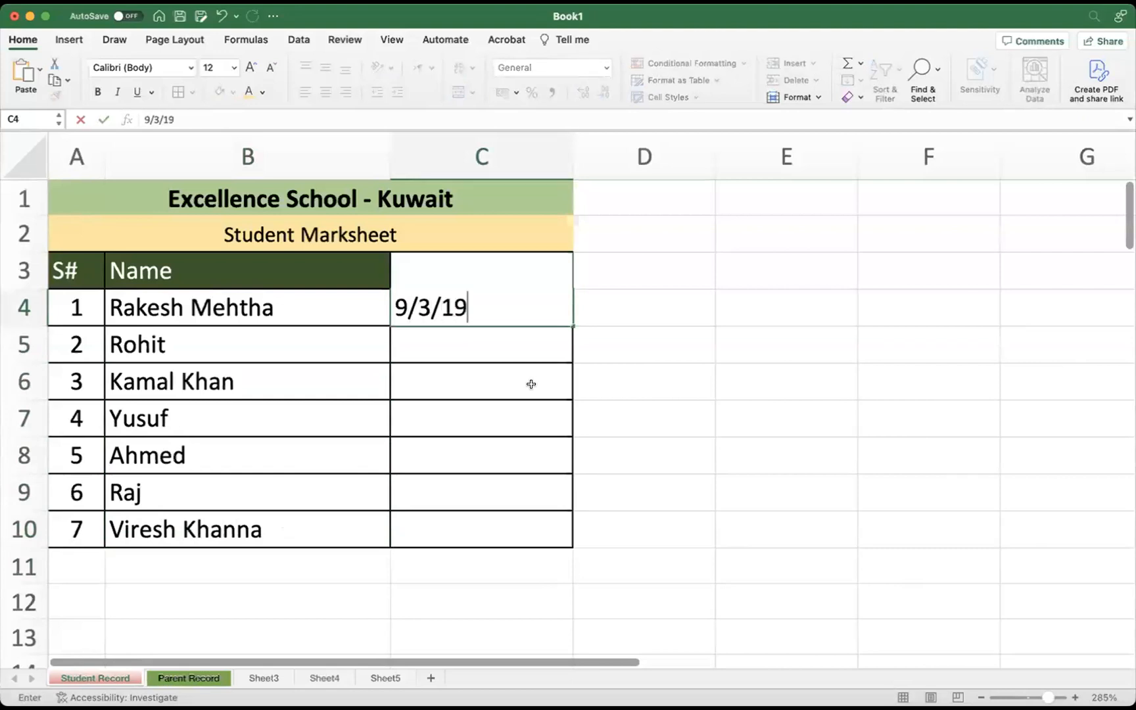
{"action": "type", "text": "78"}
{"action": "key", "text": "Return"}
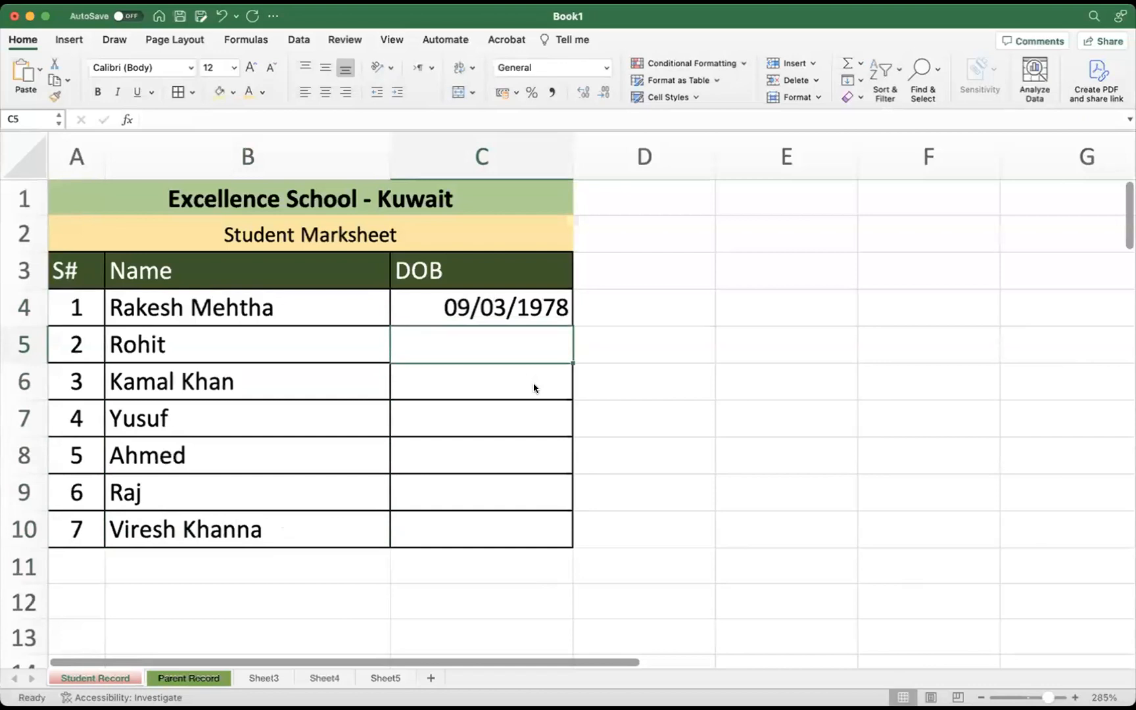
{"action": "type", "text": "/03"}
{"action": "type", "text": "/"}
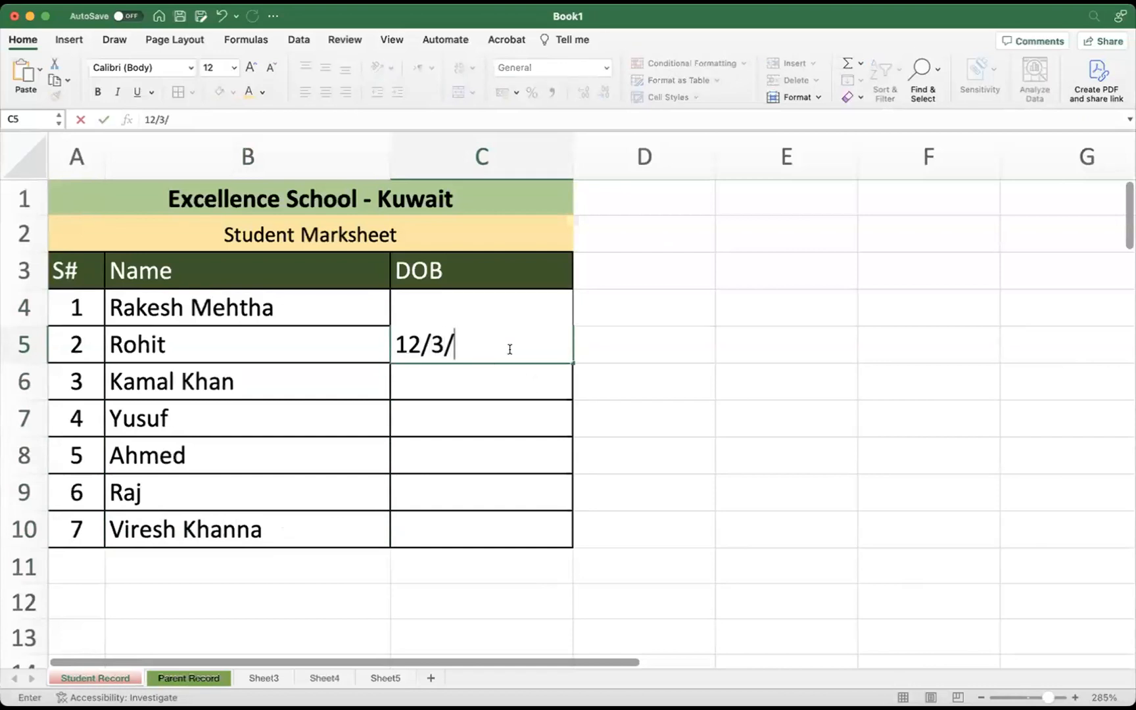
{"action": "type", "text": "1977"}
{"action": "key", "text": "Return"}
{"action": "left_click", "coordinate": [510, 354]}
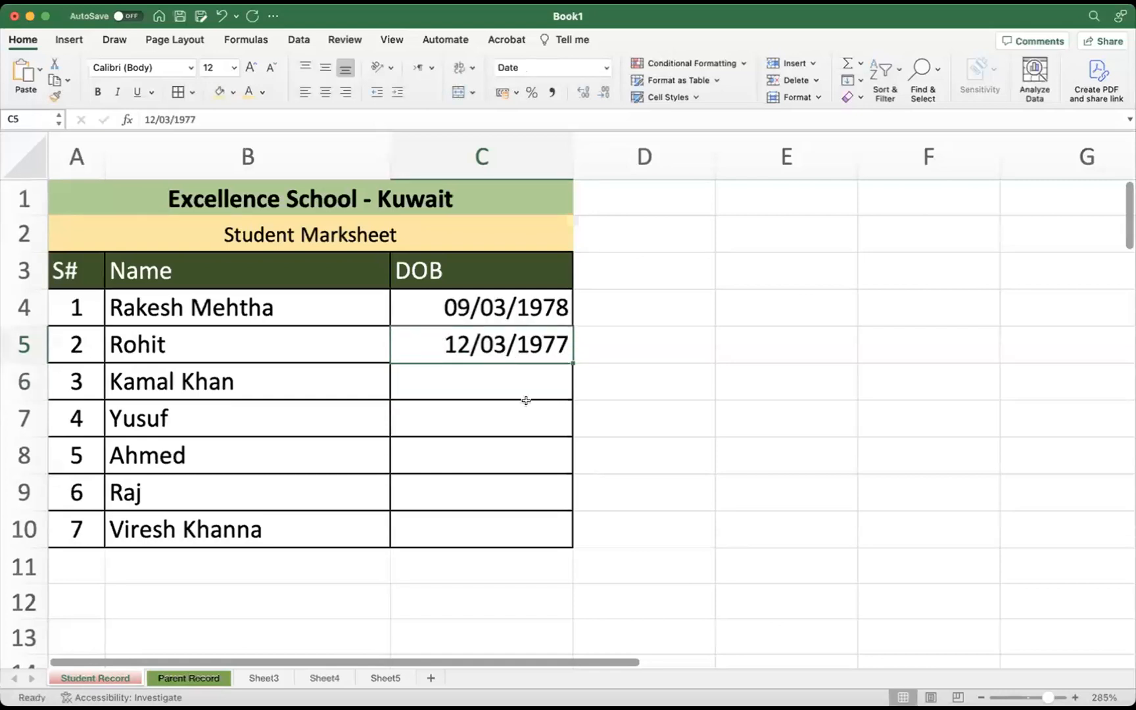
{"action": "type", "text": "12"}
{"action": "left_click", "coordinate": [549, 466]}
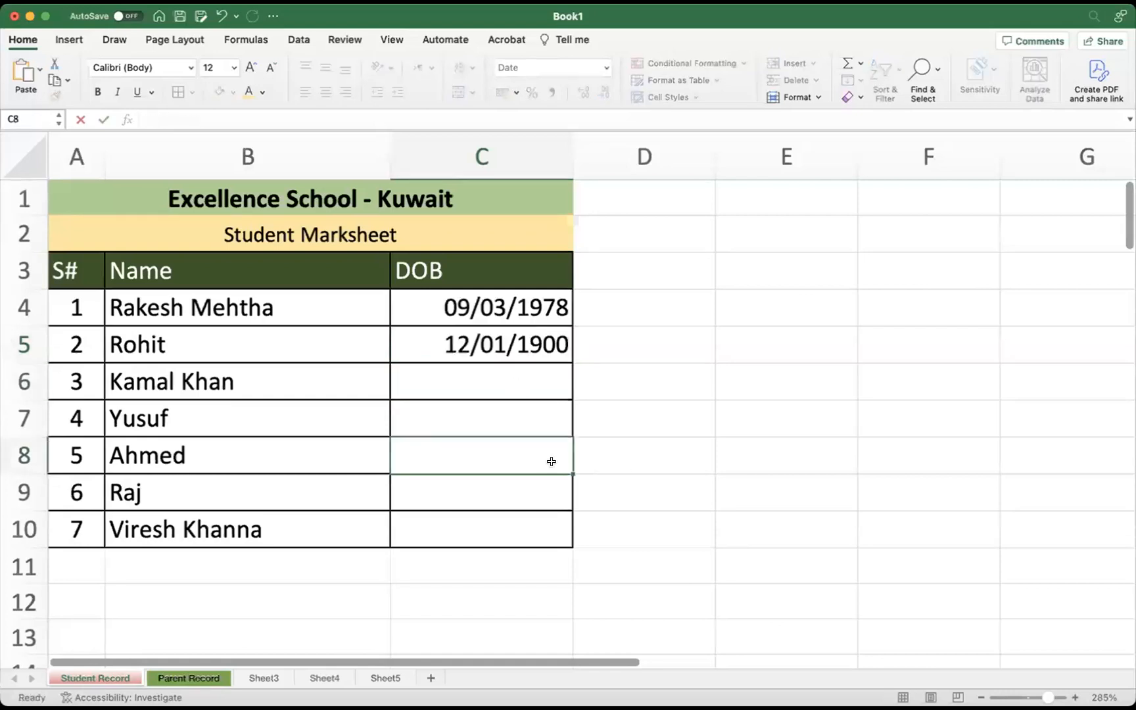
{"action": "key", "text": "ctrl+z"}
{"action": "key", "text": "ctrl+z"}
{"action": "left_click", "coordinate": [500, 382]}
{"action": "type", "text": "12/"}
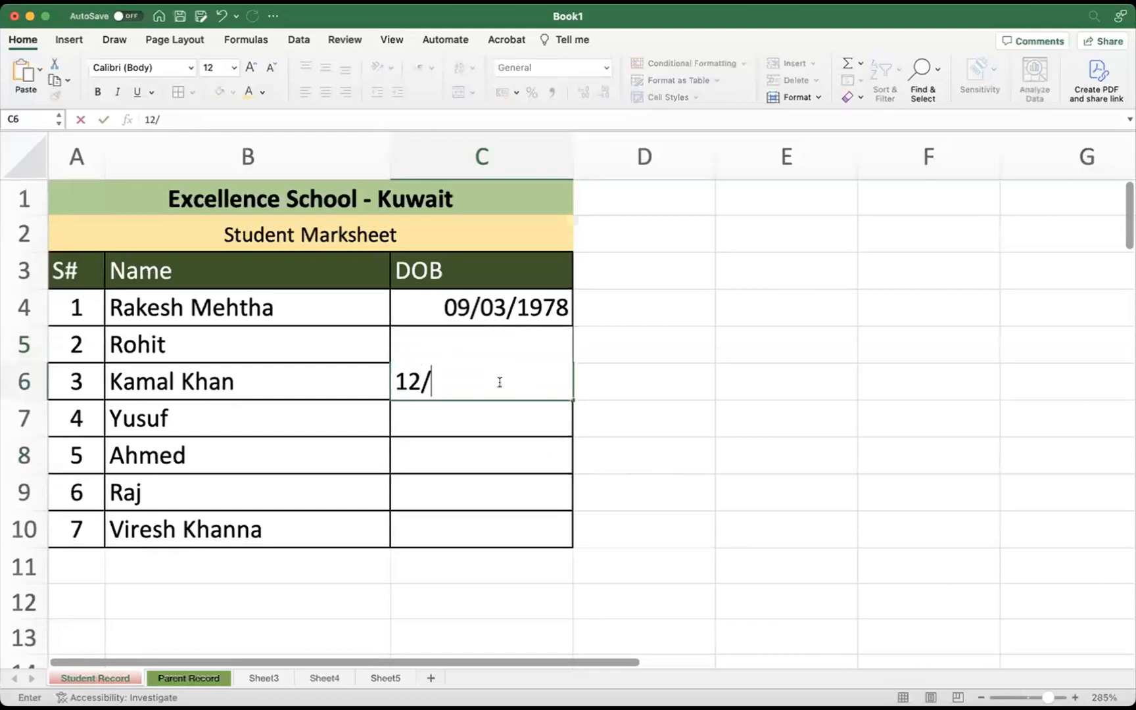
{"action": "type", "text": "11/200"}
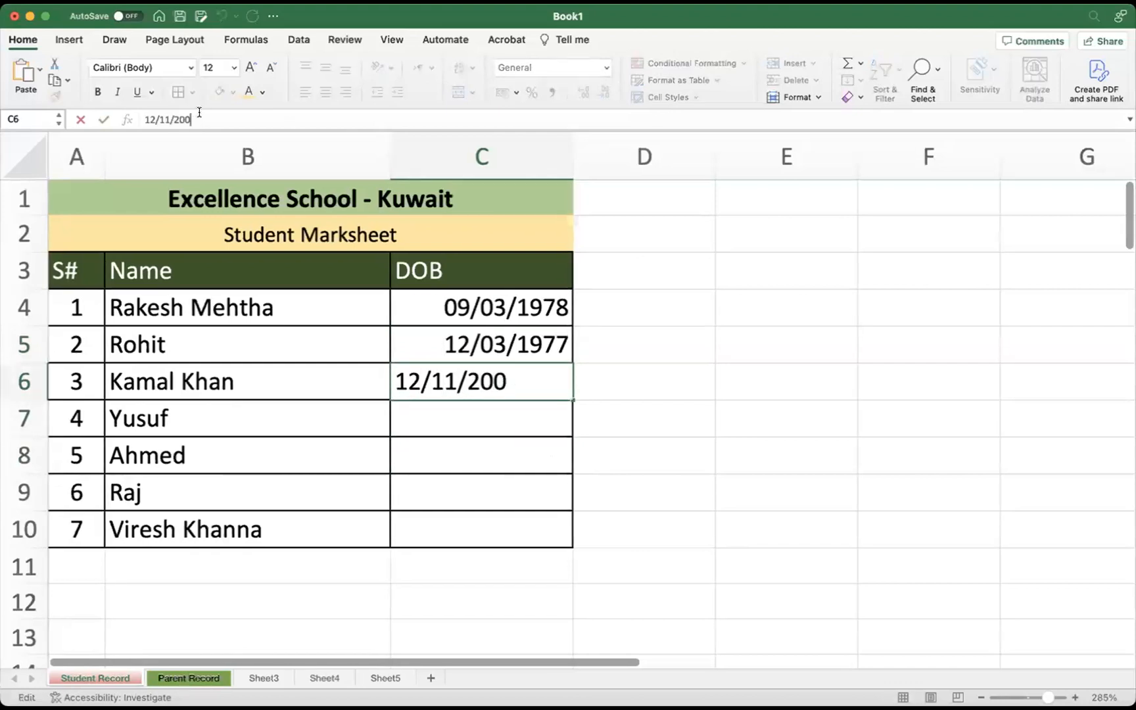
{"action": "type", "text": "0"}
{"action": "key", "text": "Return"}
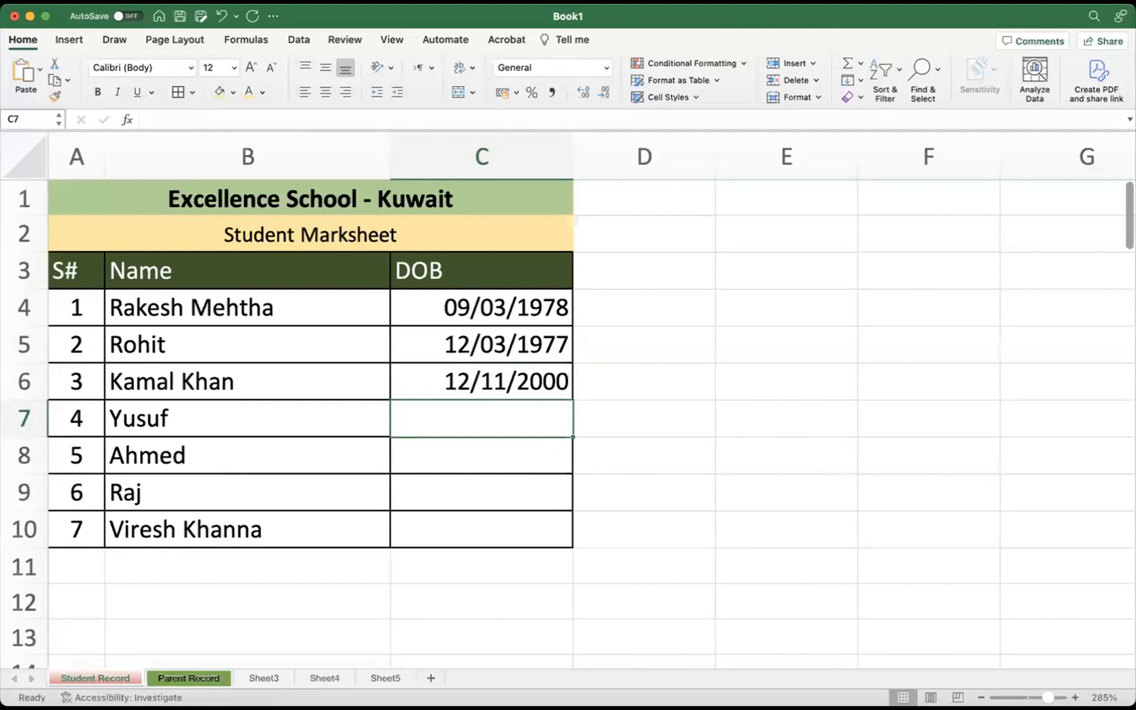
Enter DOBs 11/4/2001 in C7 and 4/4/1999 in C8
{"action": "left_click", "coordinate": [623, 442]}
{"action": "left_click", "coordinate": [472, 424]}
{"action": "type", "text": "11/"}
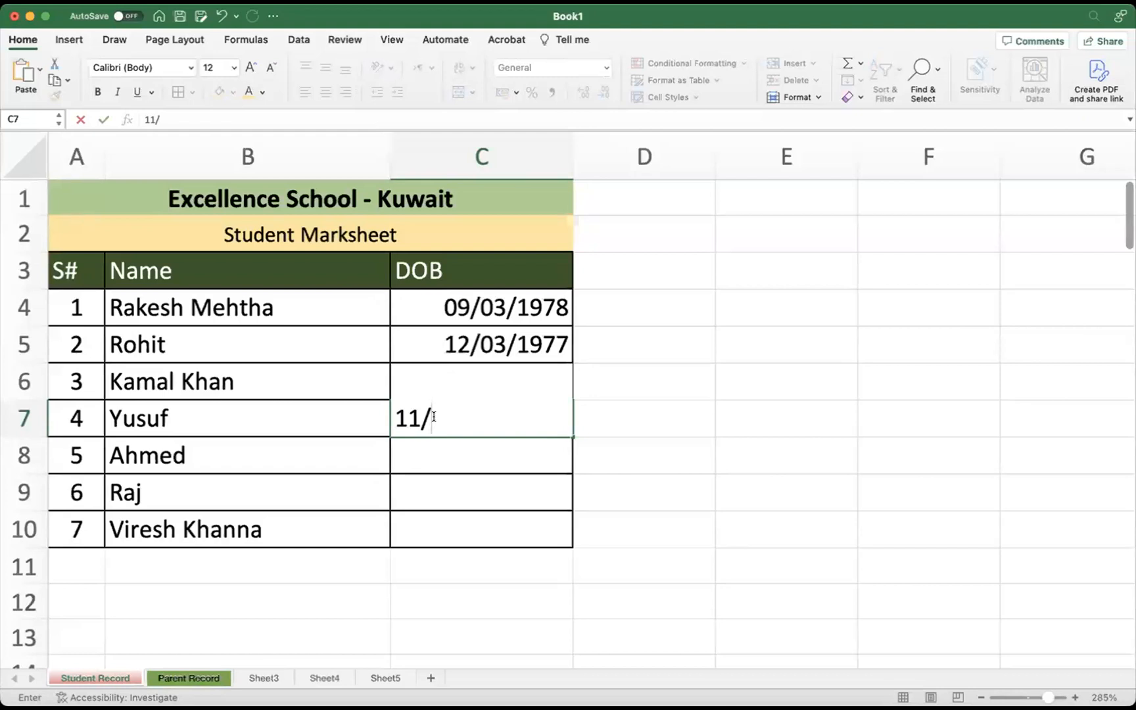
{"action": "type", "text": "4/2001"}
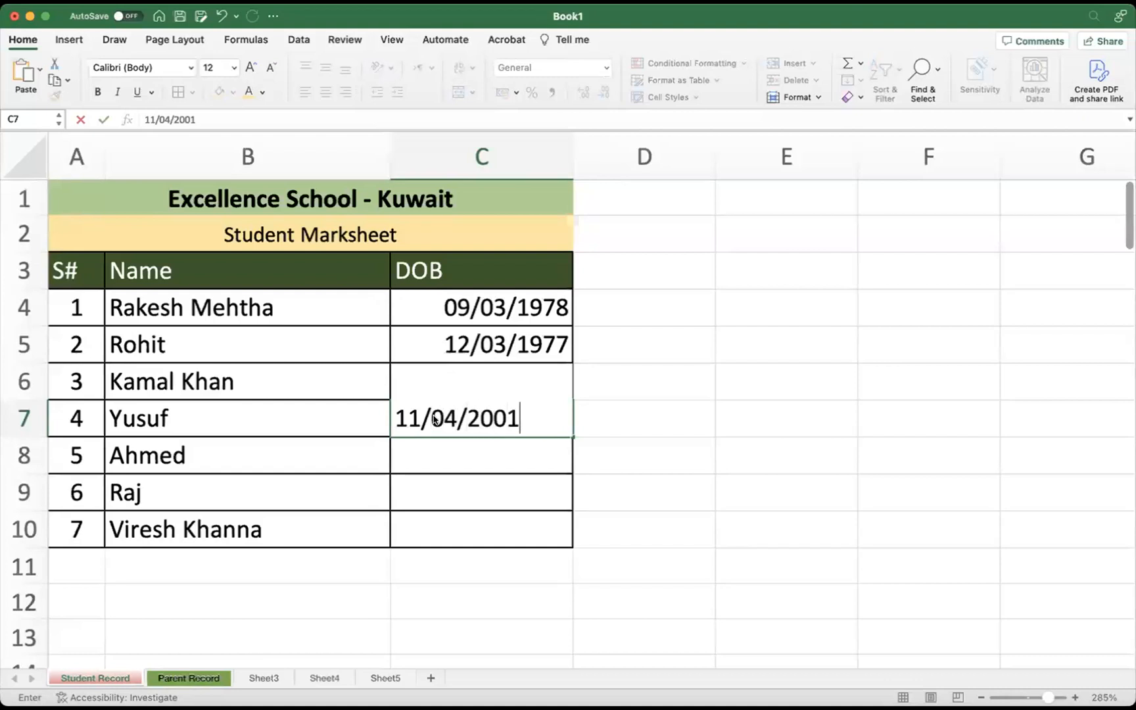
{"action": "key", "text": "Return"}
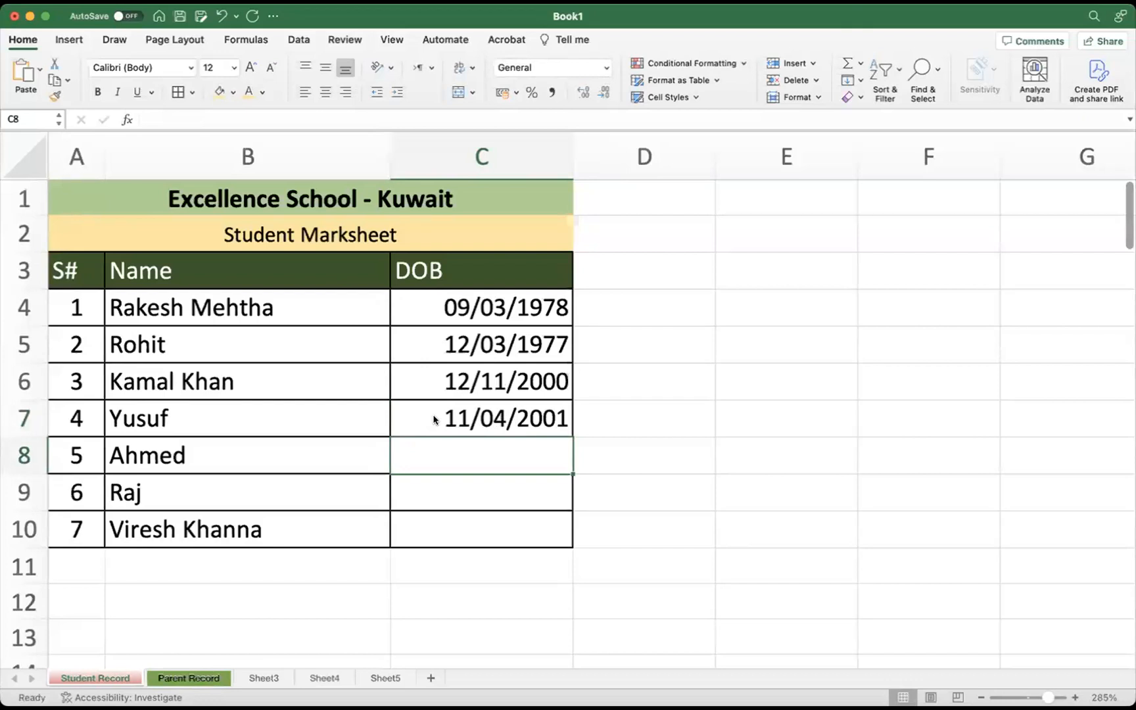
{"action": "type", "text": "4/4/1999\\"}
{"action": "key", "text": "BackSpace"}
{"action": "key", "text": "Return"}
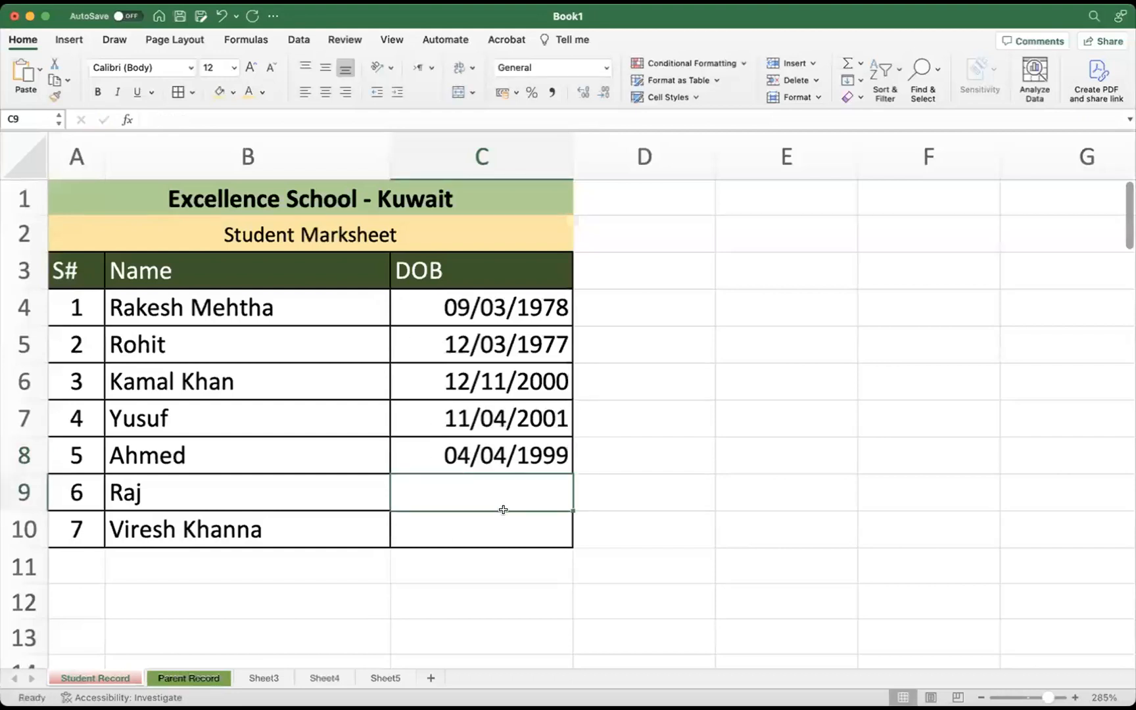
Enter 11/03/2000 in C9 and 11/11/1999 in C10, removing C10's stray backslash
{"action": "type", "text": "11//"}
{"action": "key", "text": "BackSpace"}
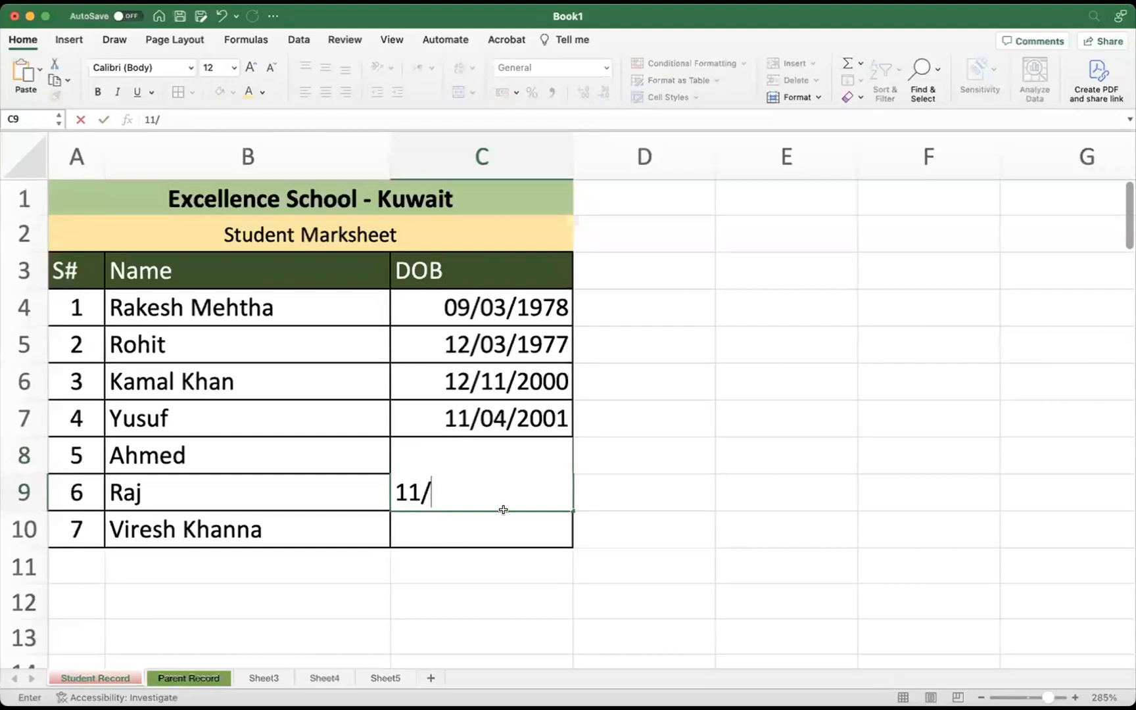
{"action": "type", "text": "03/2"}
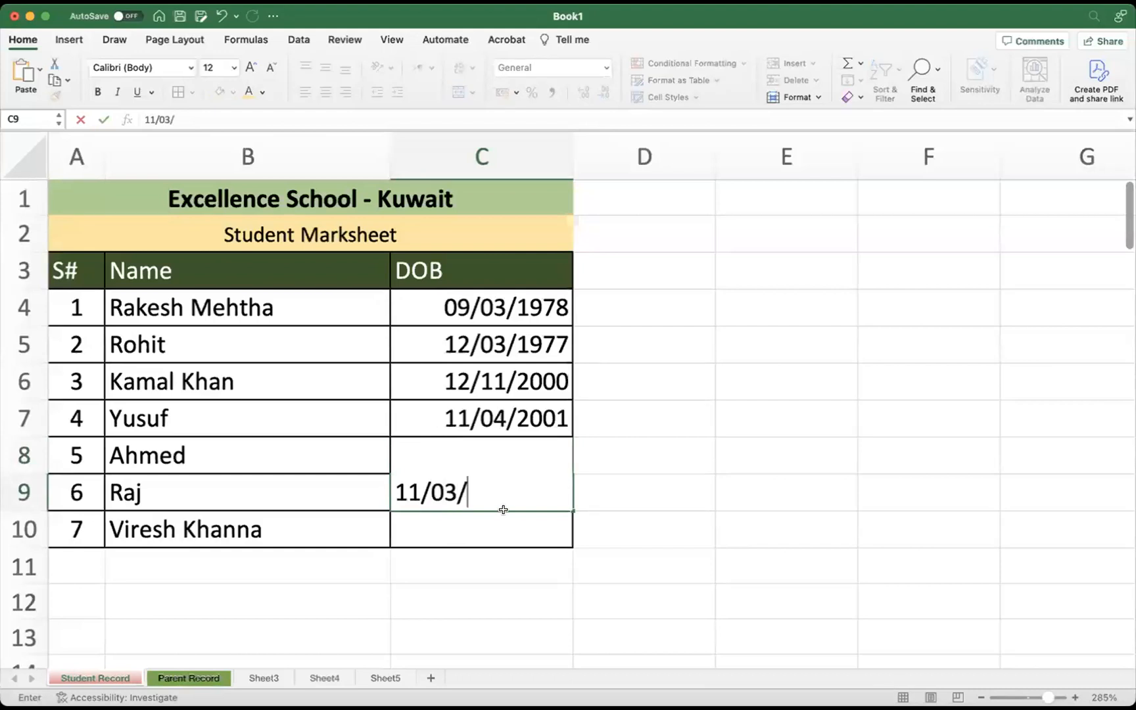
{"action": "type", "text": "000"}
{"action": "key", "text": "Return"}
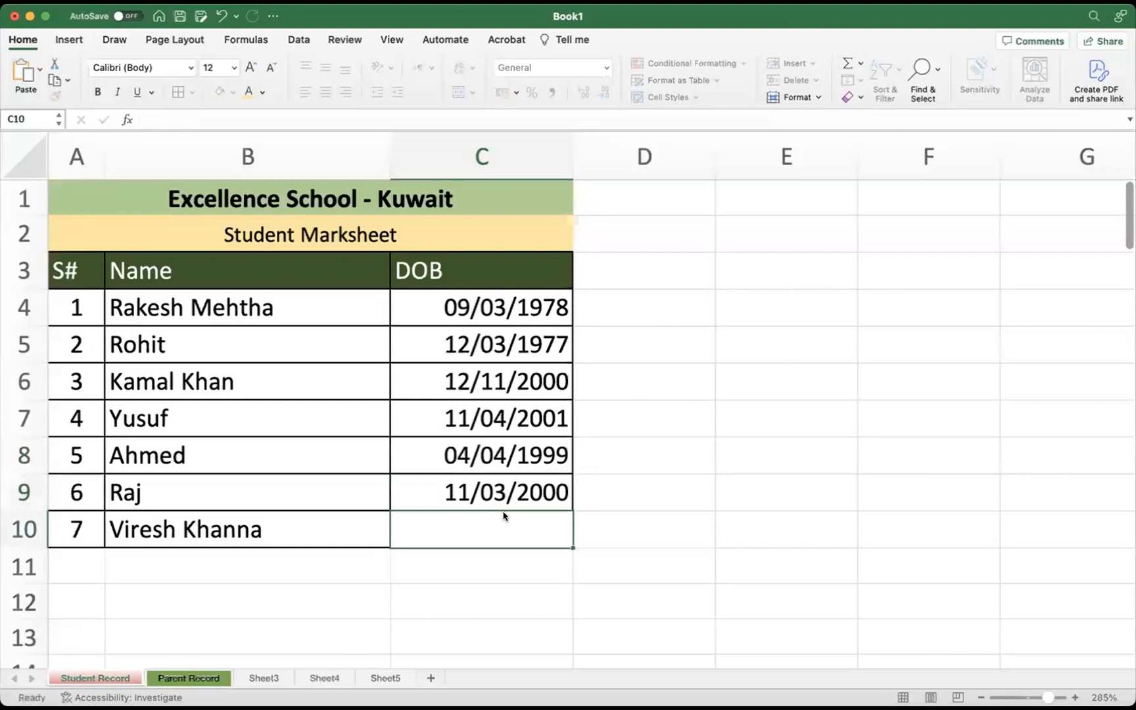
{"action": "type", "text": "11/"}
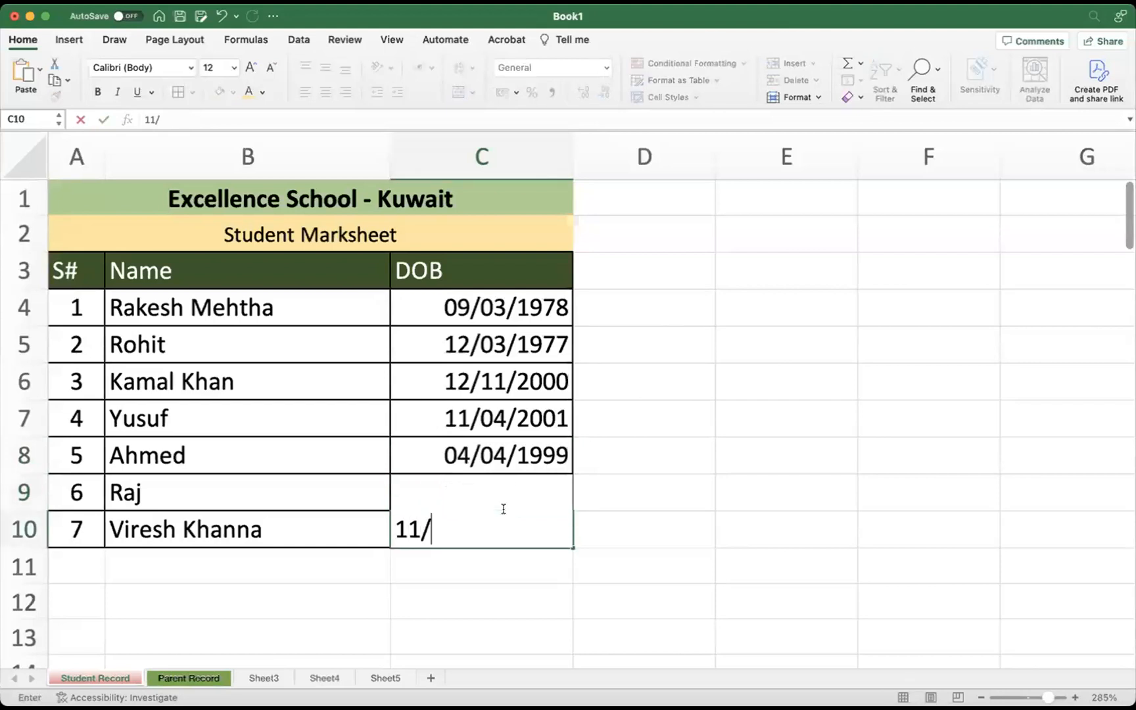
{"action": "type", "text": "11/19"}
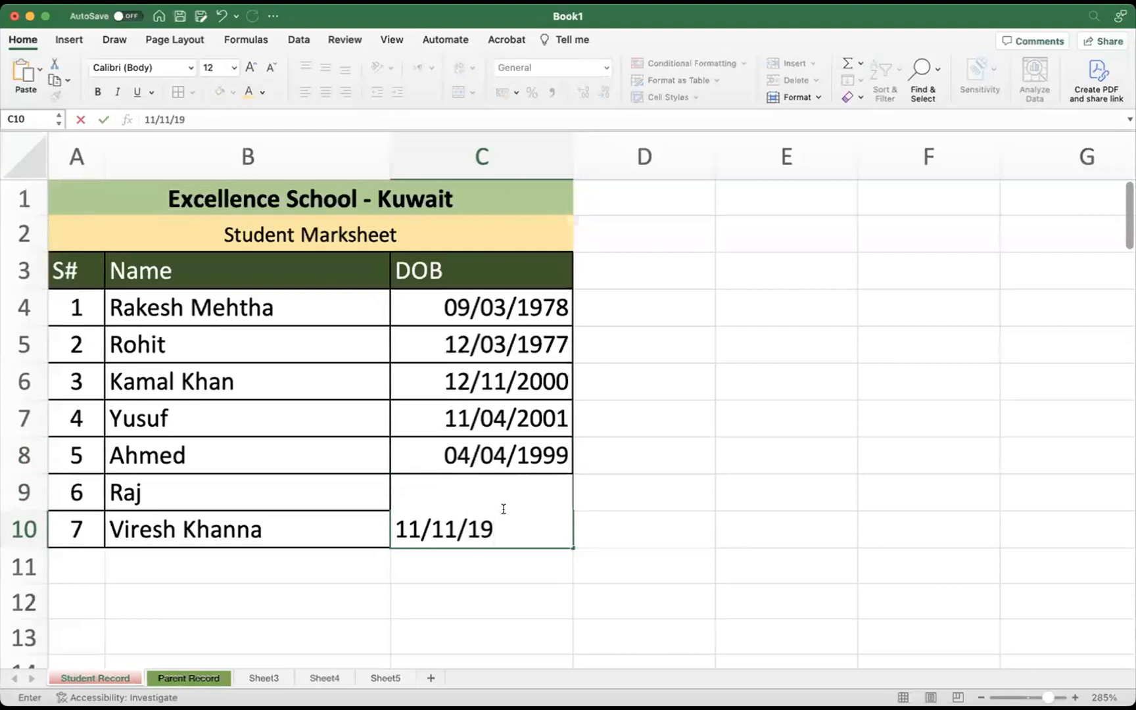
{"action": "type", "text": "99\\"}
{"action": "key", "text": "Return"}
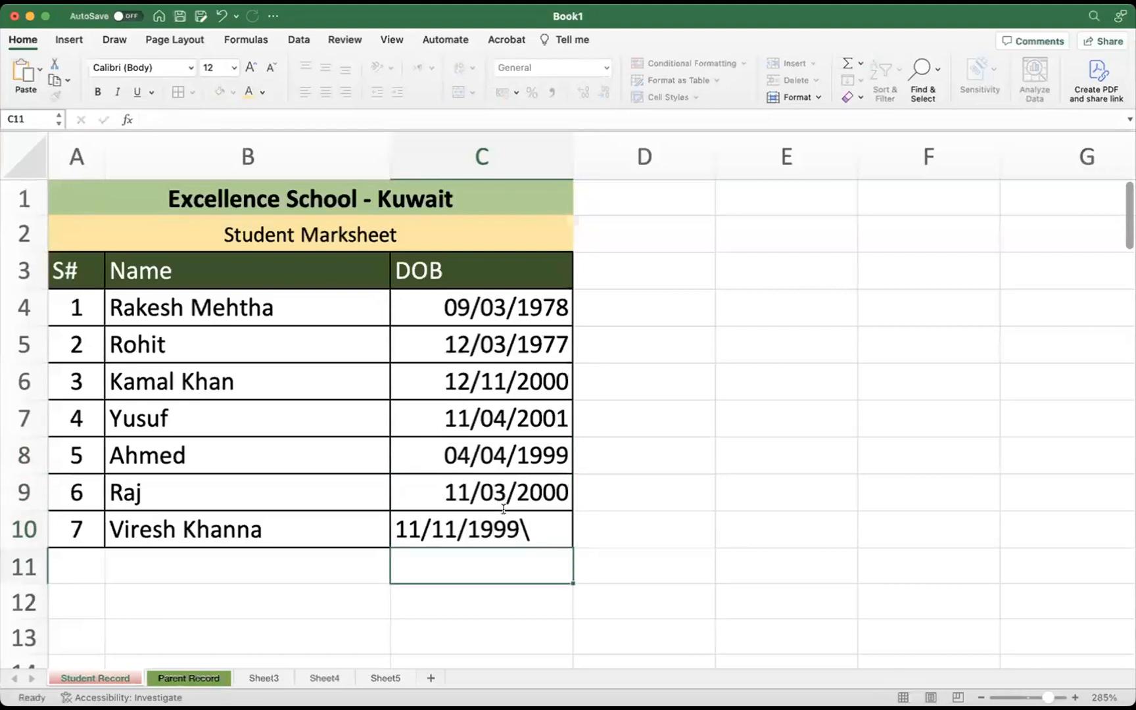
{"action": "left_click", "coordinate": [527, 526]}
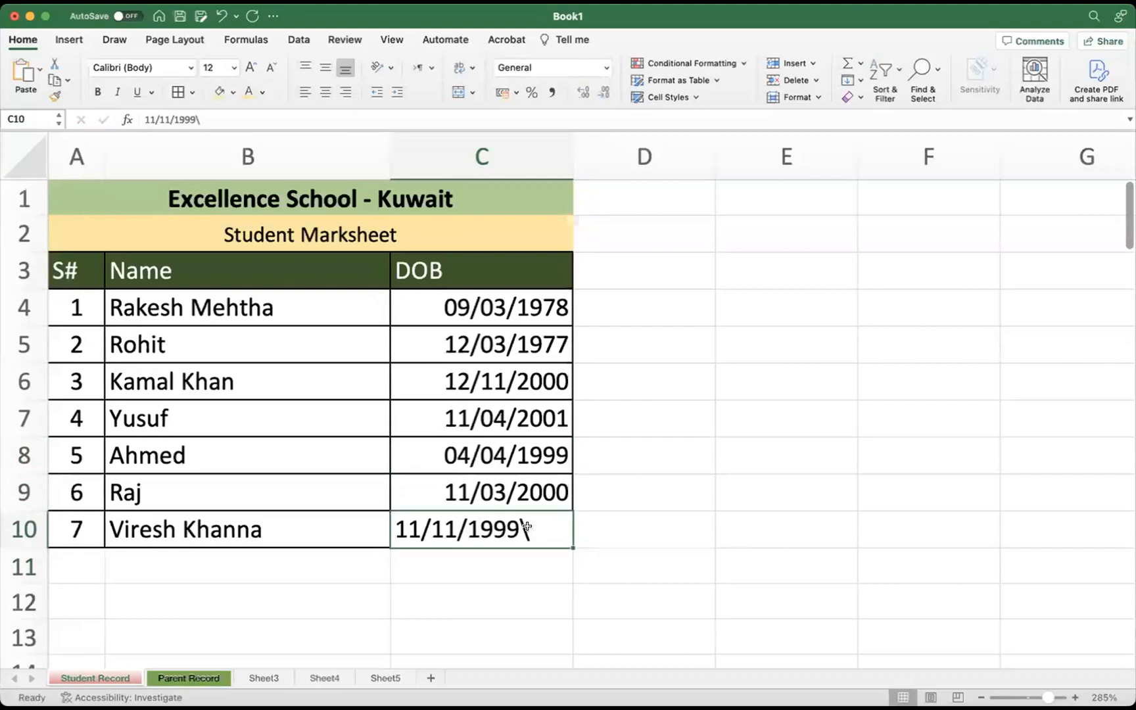
{"action": "double_click", "coordinate": [527, 526]}
{"action": "key", "text": "BackSpace"}
{"action": "left_click", "coordinate": [627, 535]}
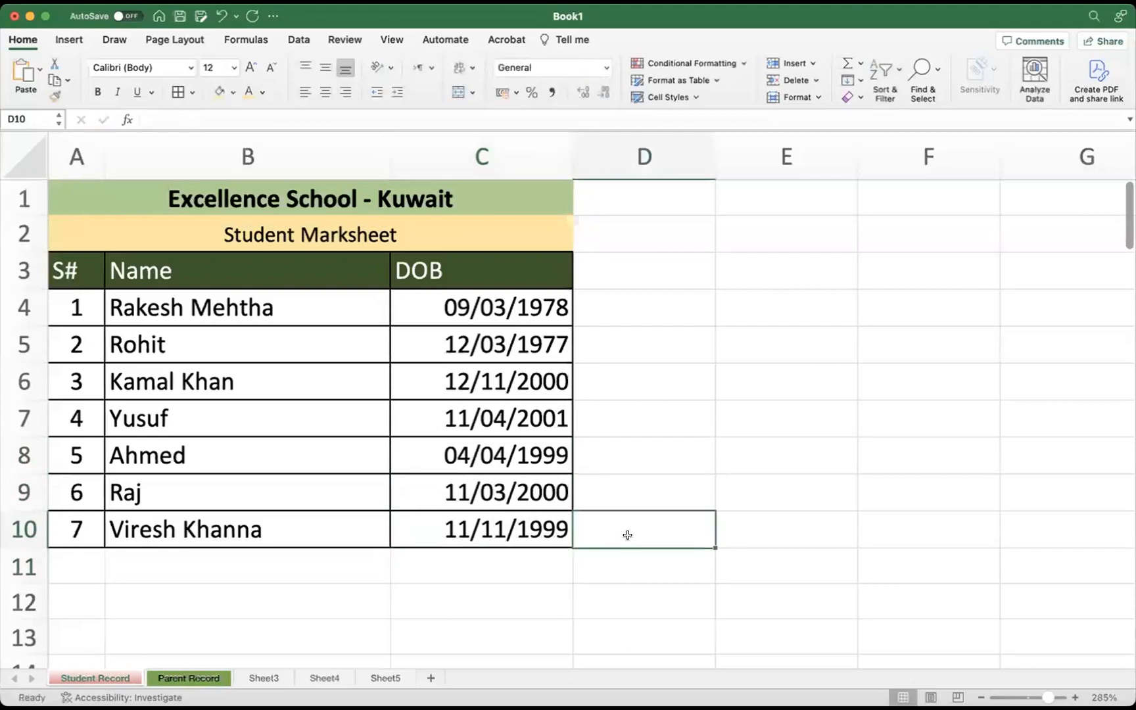
{"action": "left_click", "coordinate": [474, 621]}
{"action": "left_click_drag", "start_coordinate": [471, 305], "coordinate": [440, 511]}
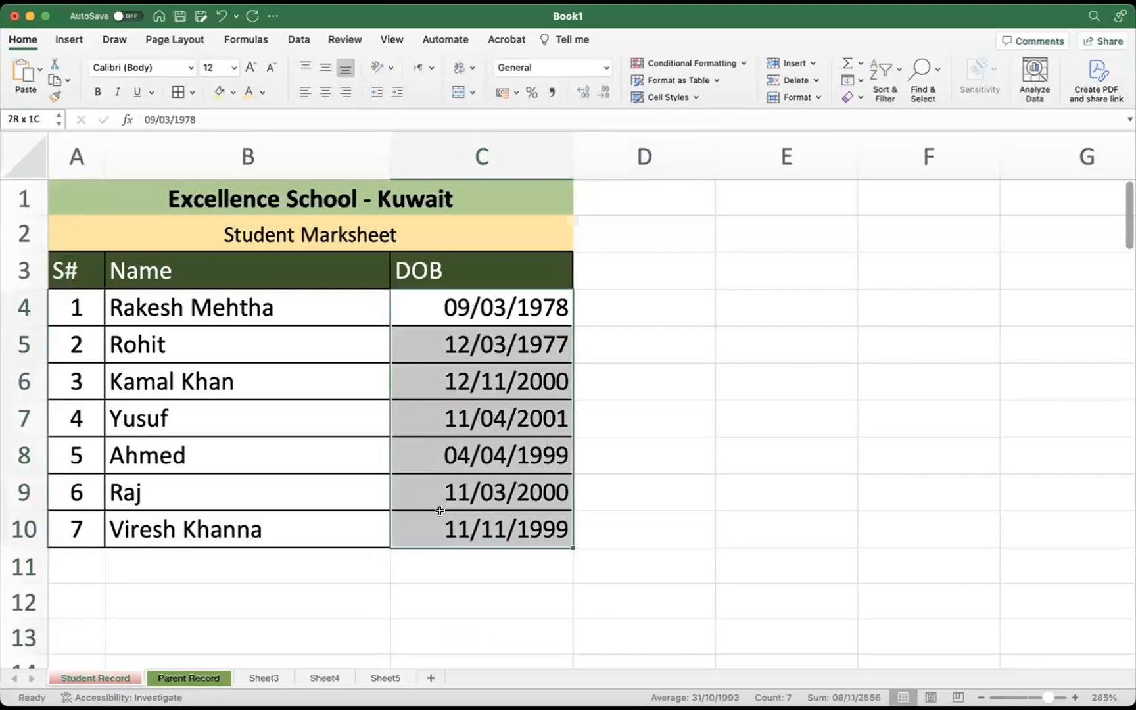
{"action": "left_click", "coordinate": [625, 449]}
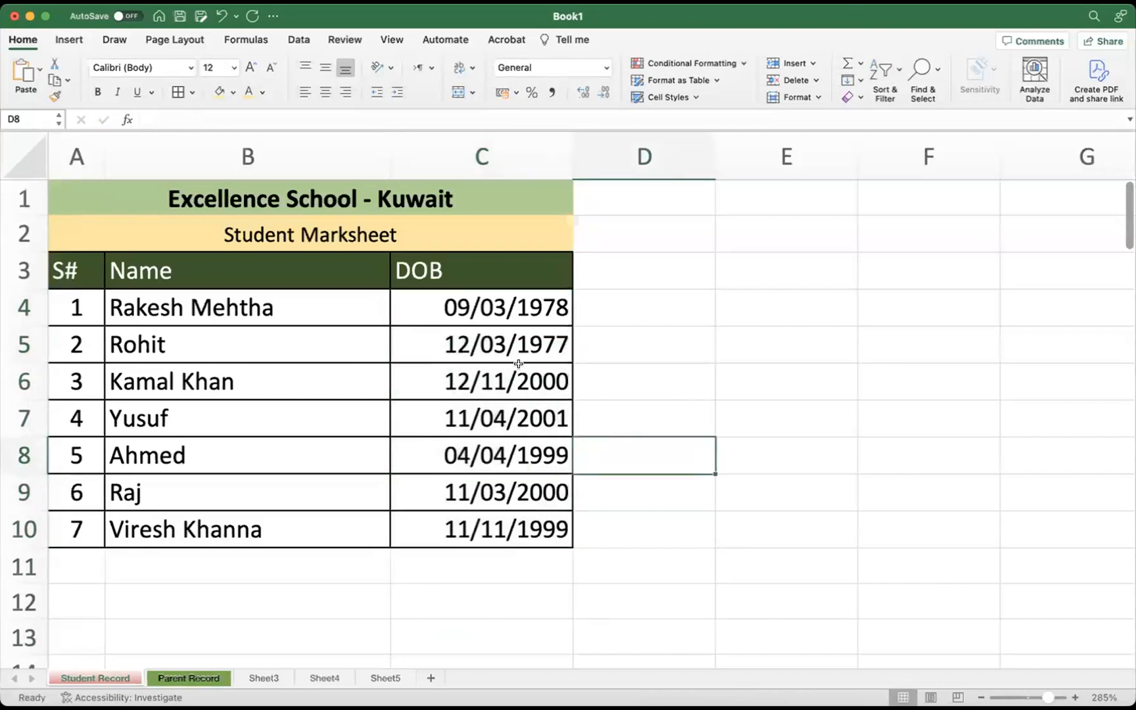
{"action": "left_click", "coordinate": [467, 313]}
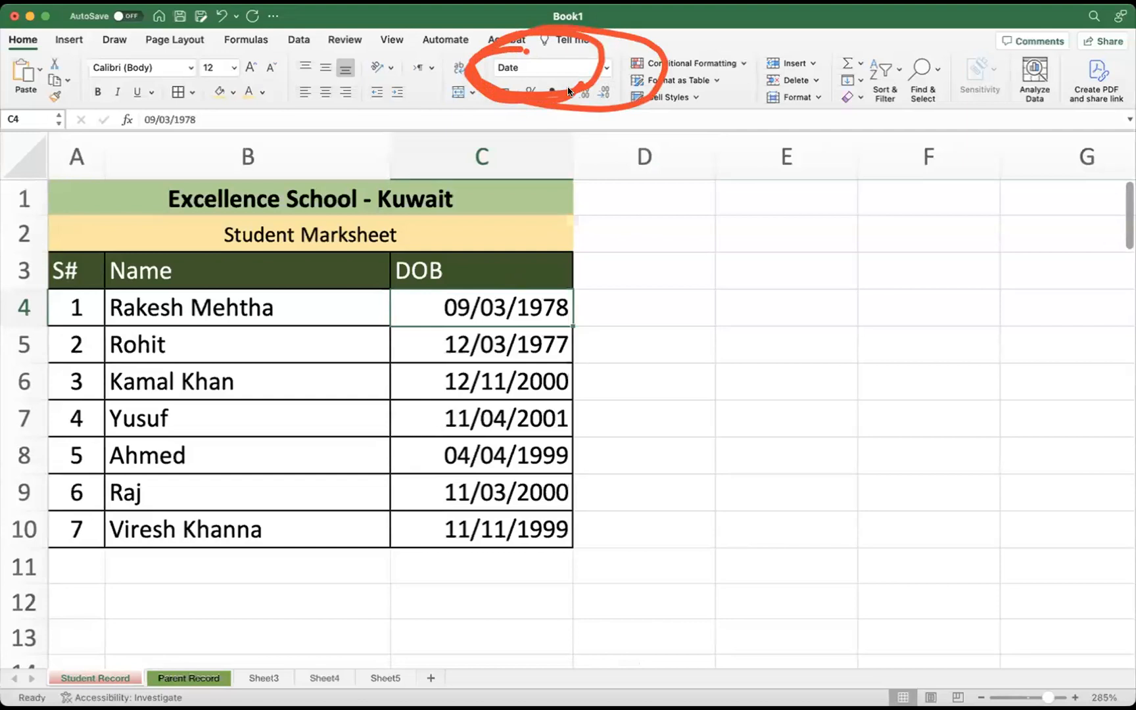
{"action": "left_click", "coordinate": [1111, 159]}
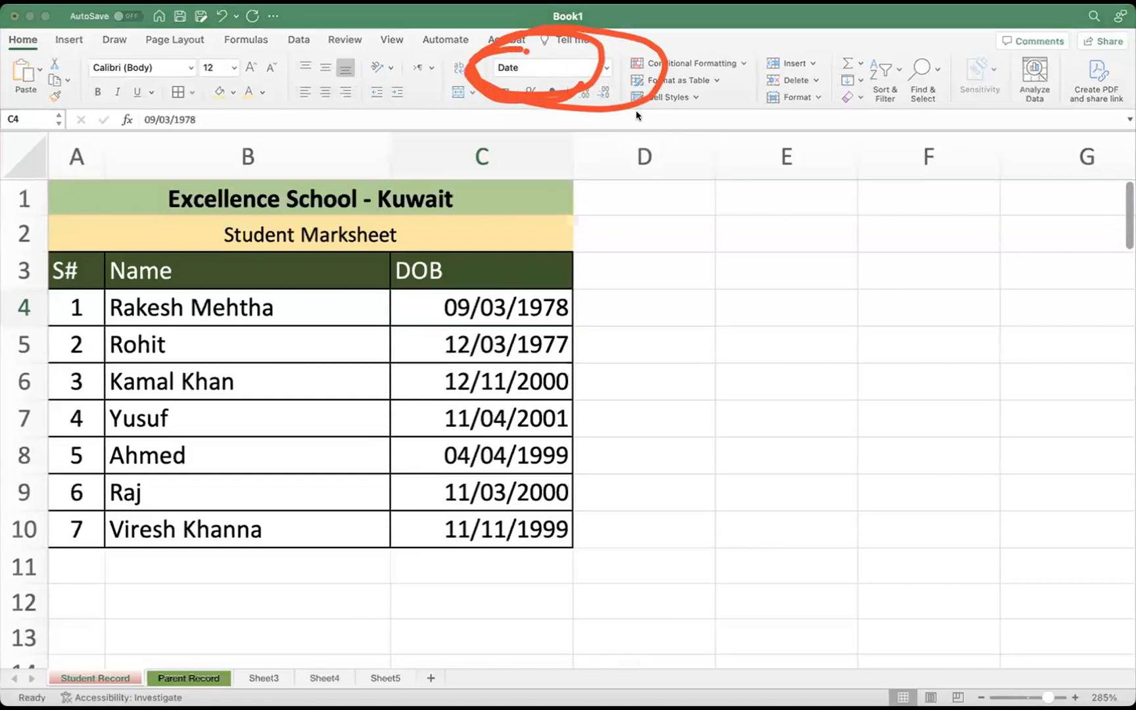
{"action": "left_click", "coordinate": [544, 64]}
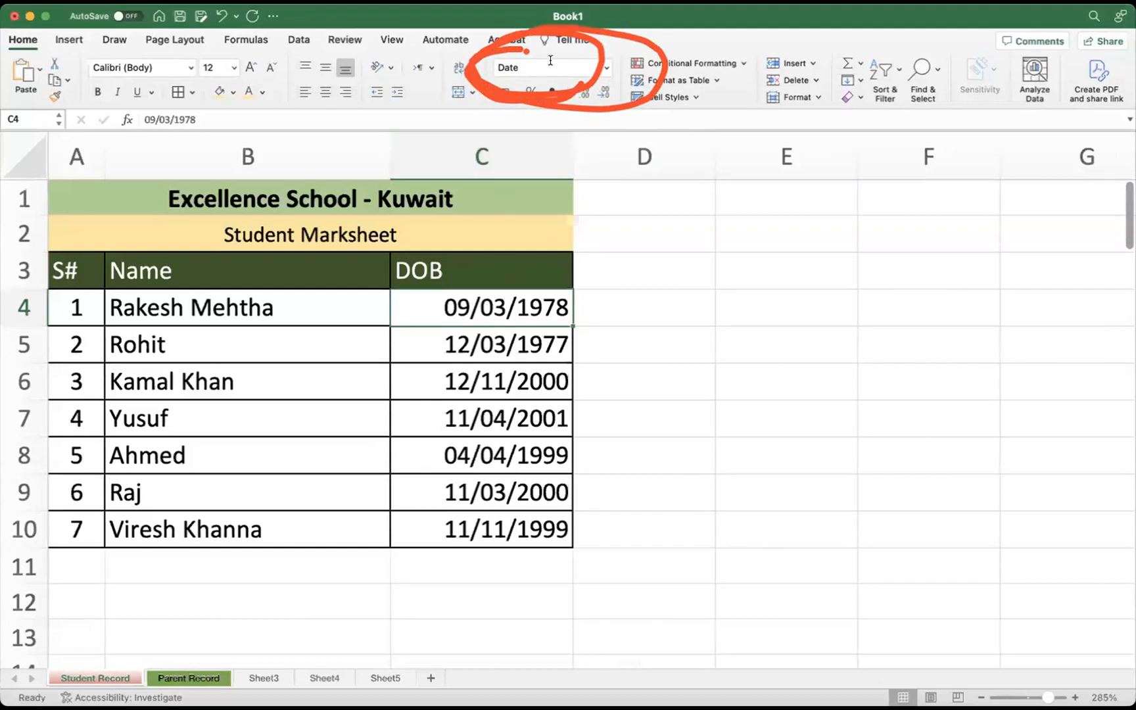
{"action": "left_click", "coordinate": [523, 63]}
Apply the 'Wednesday, March 14, 2012' date type to C4 and widen column C
{"action": "left_click", "coordinate": [602, 66]}
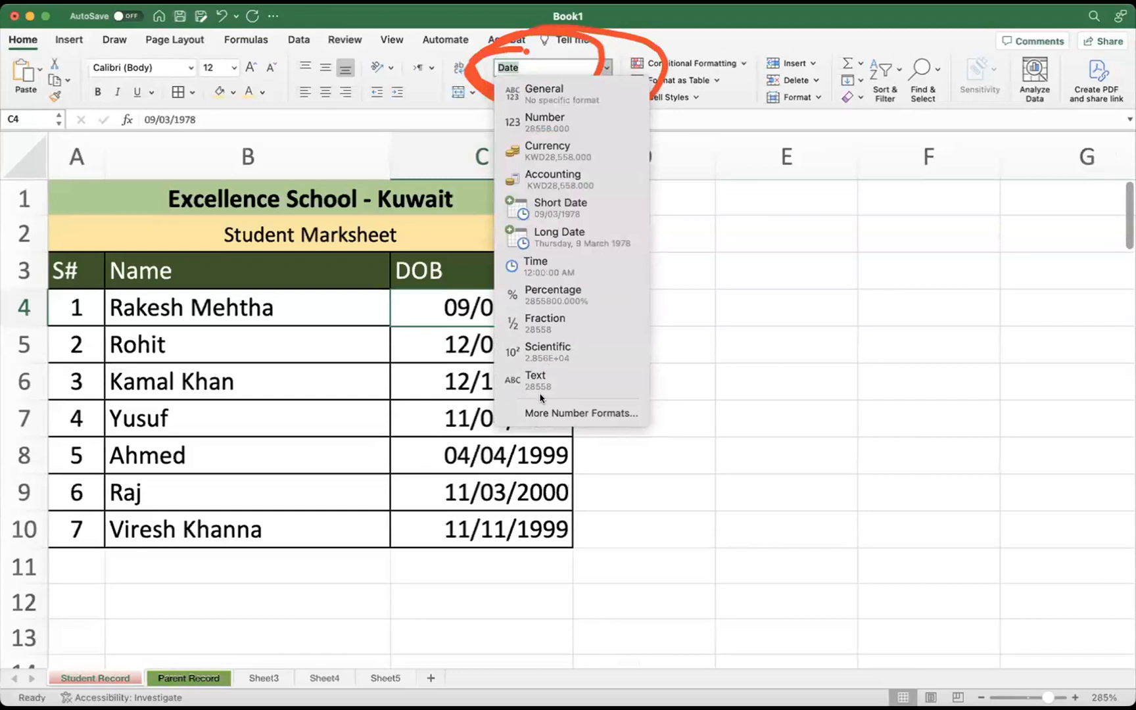
{"action": "left_click", "coordinate": [572, 414]}
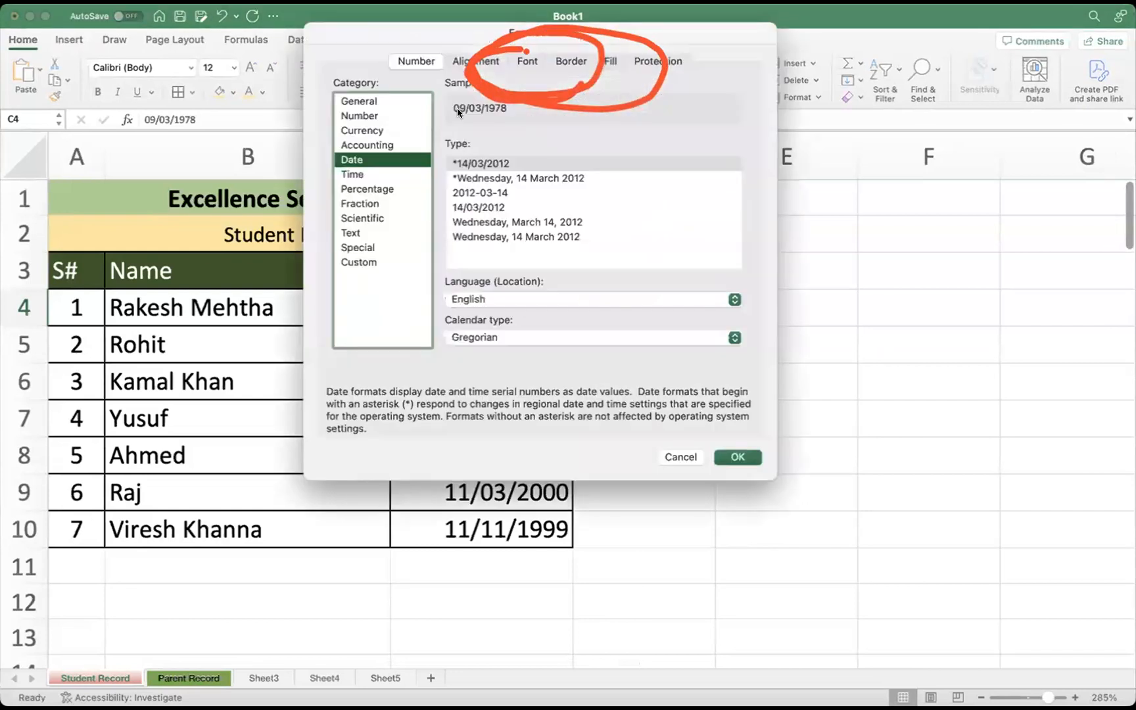
{"action": "left_click_drag", "start_coordinate": [426, 32], "coordinate": [697, 96]}
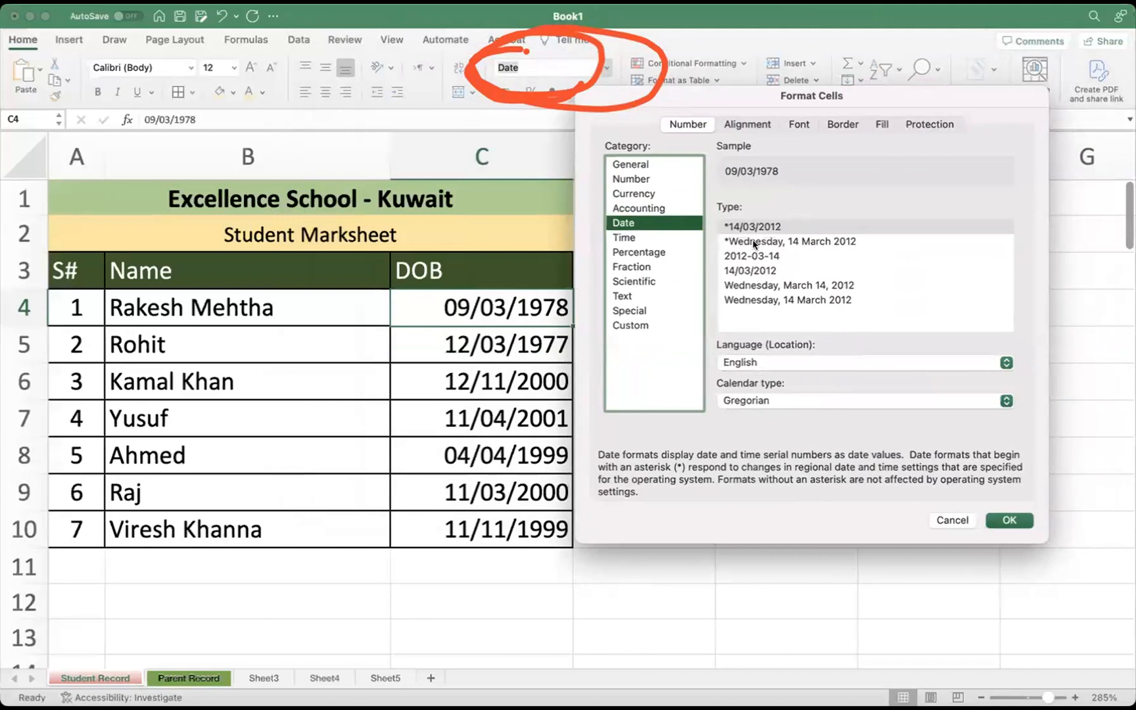
{"action": "left_click", "coordinate": [781, 286]}
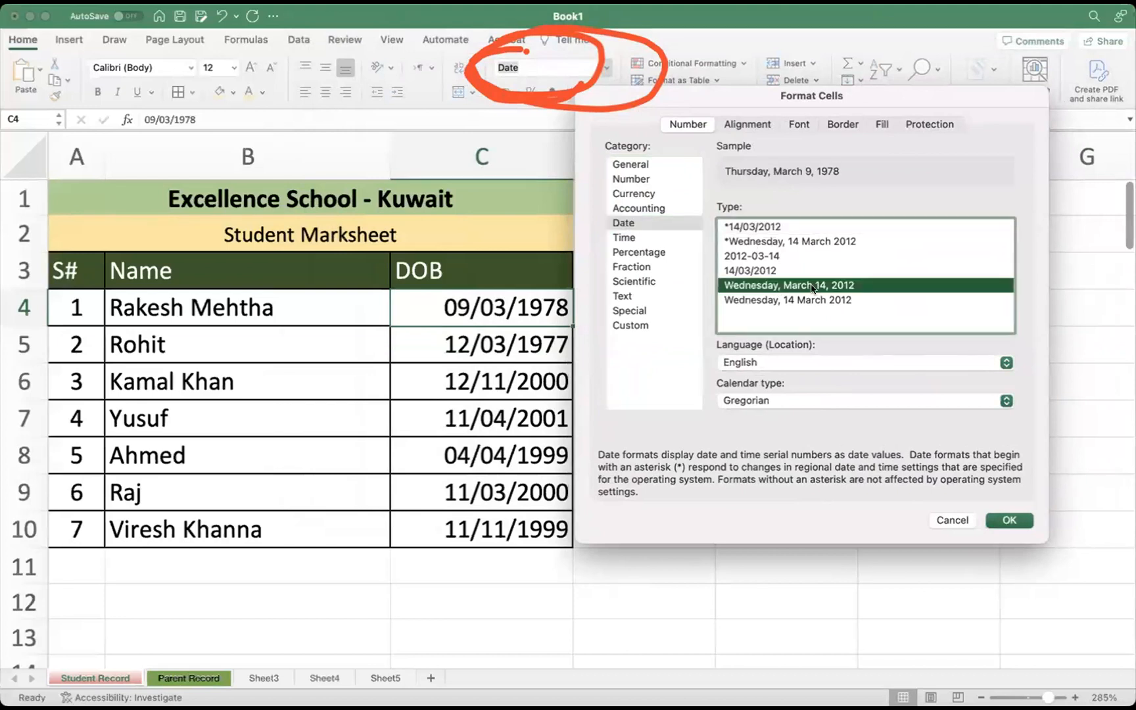
{"action": "left_click", "coordinate": [1013, 520]}
{"action": "left_click_drag", "start_coordinate": [573, 149], "coordinate": [701, 152]}
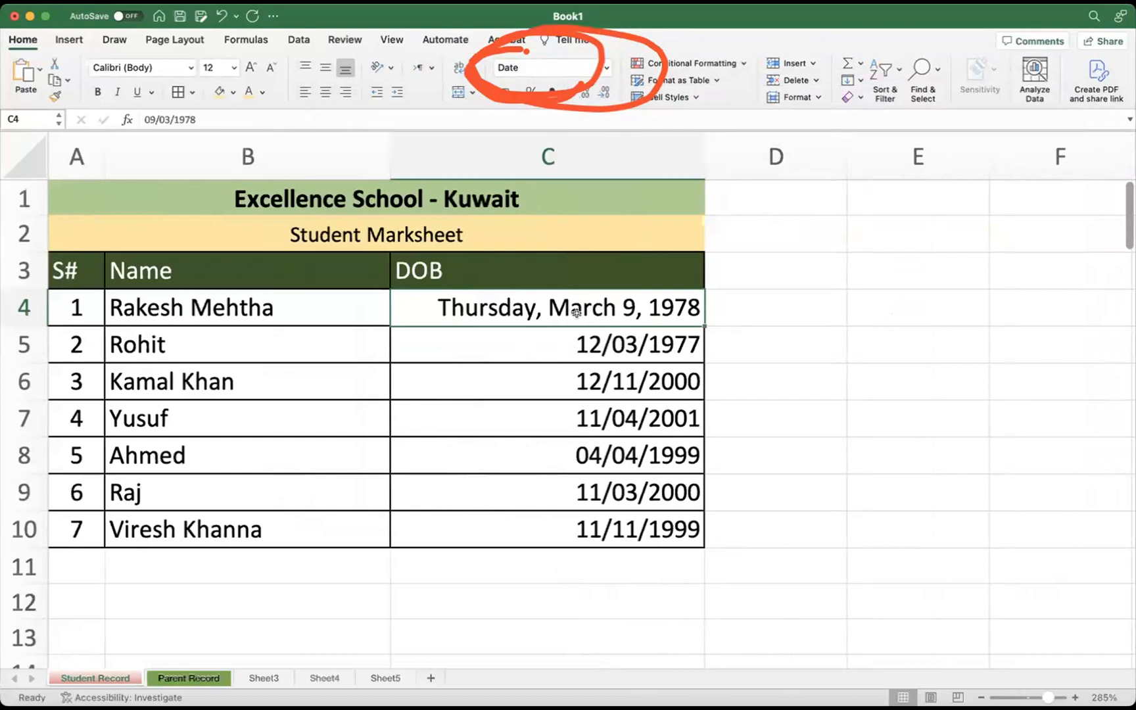
{"action": "scroll", "coordinate": [578, 313], "scroll_direction": "right", "scroll_amount": 1}
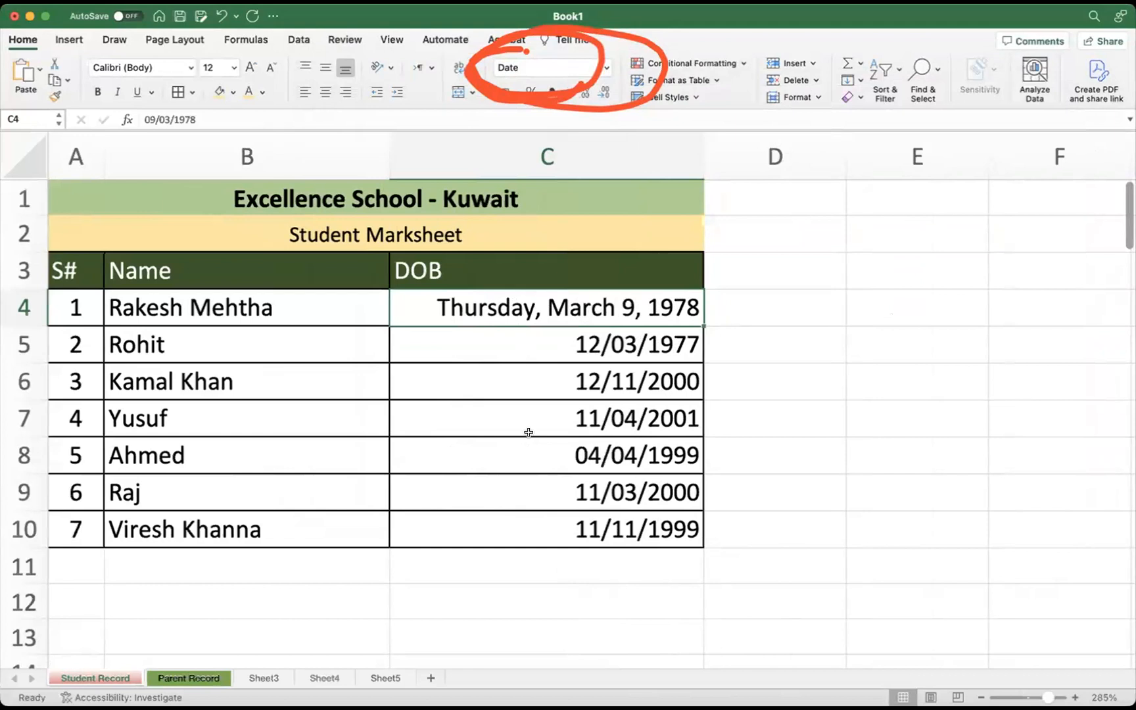
{"action": "left_click", "coordinate": [55, 96]}
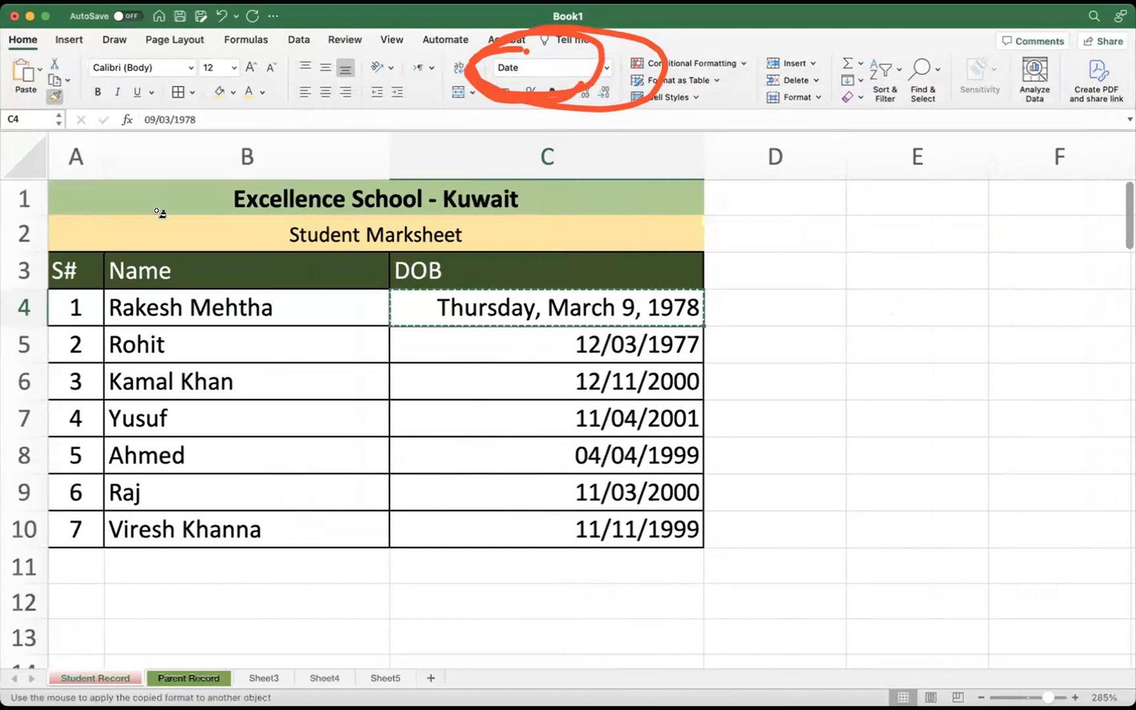
{"action": "left_click_drag", "start_coordinate": [421, 345], "coordinate": [536, 520]}
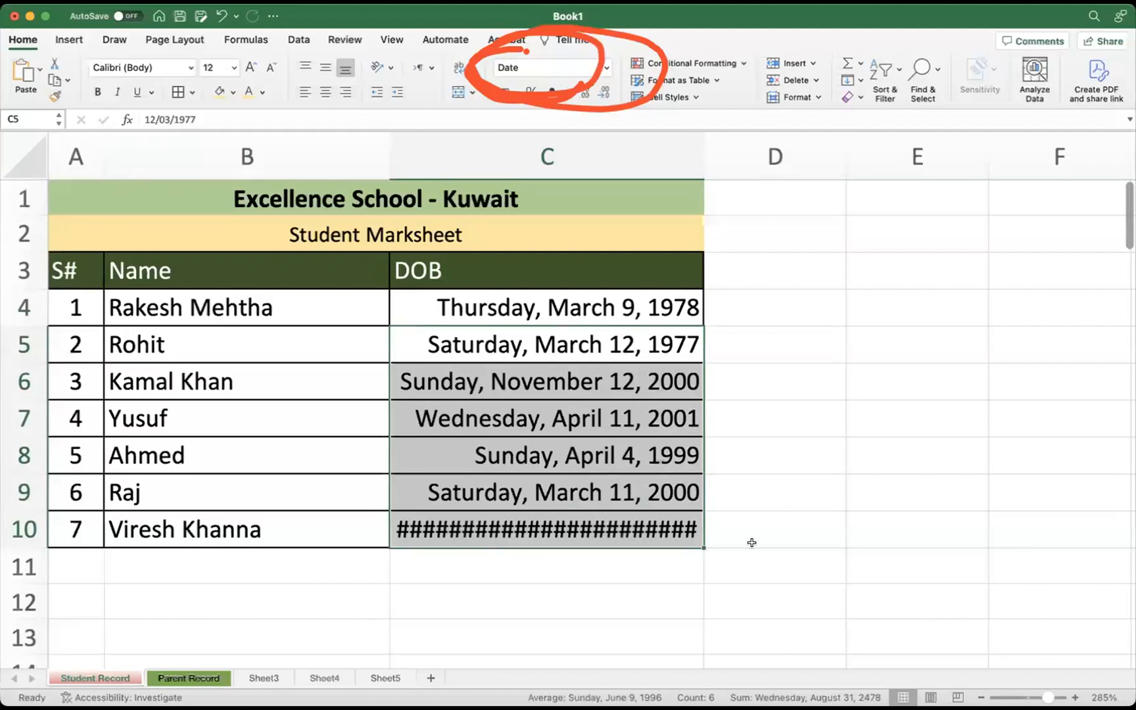
{"action": "key", "text": "super+z"}
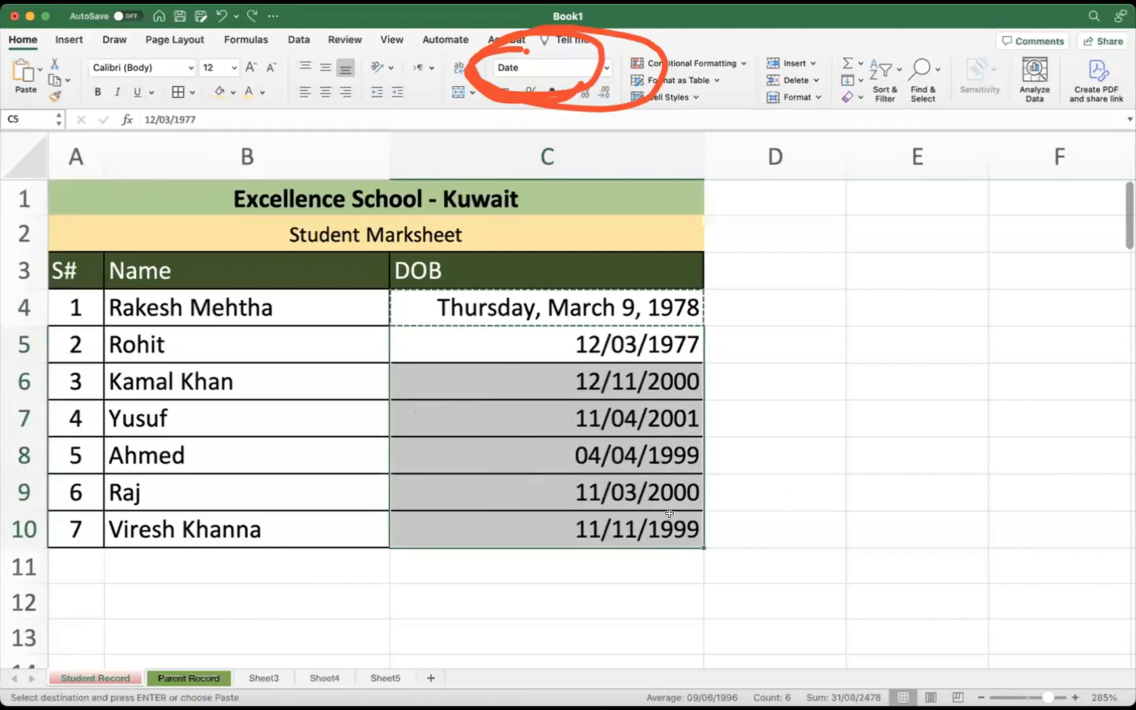
{"action": "key", "text": "Escape"}
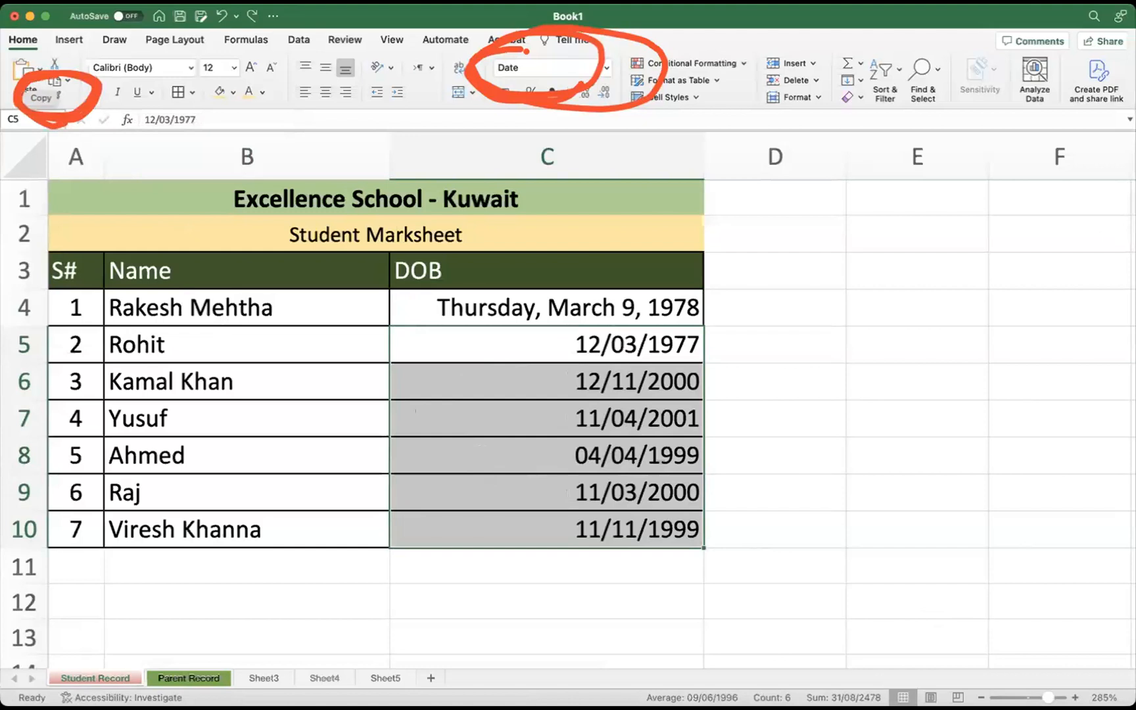
{"action": "left_click", "coordinate": [1114, 191]}
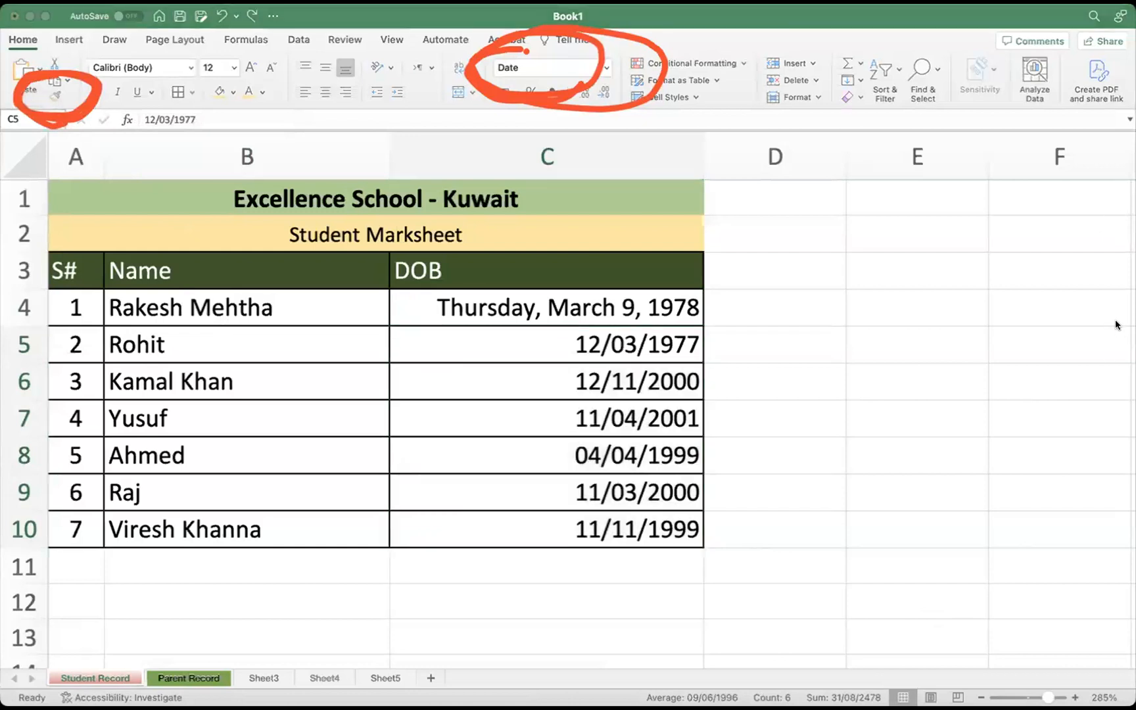
{"action": "left_click", "coordinate": [584, 80]}
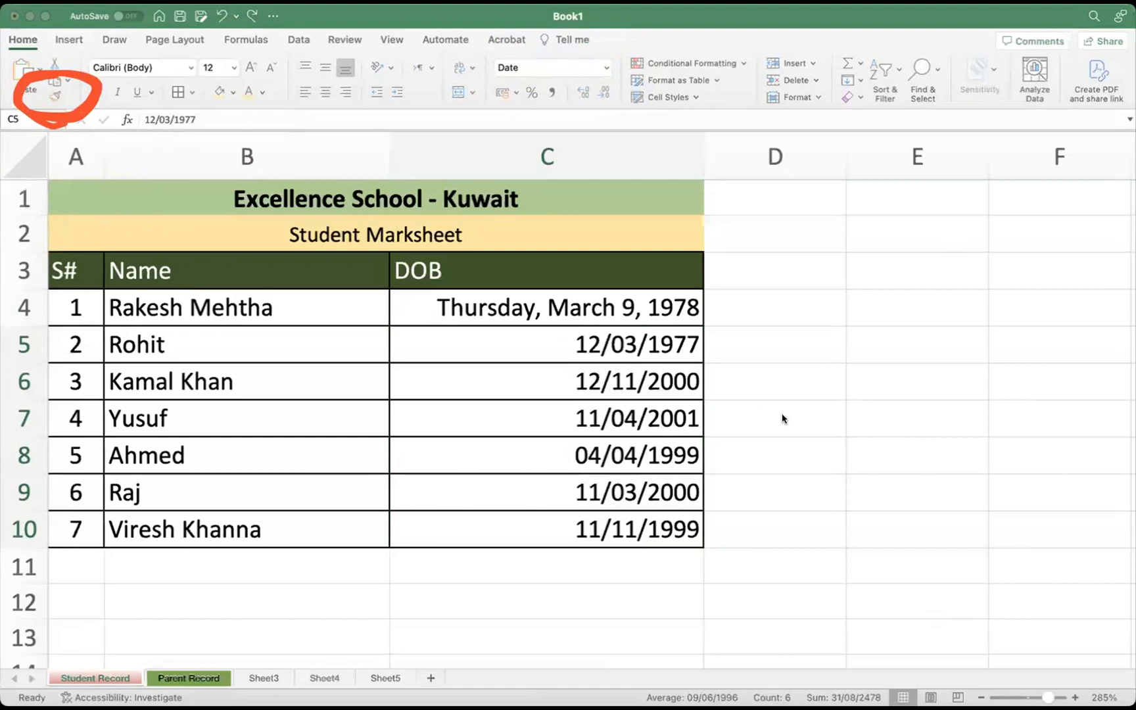
{"action": "left_click", "coordinate": [683, 308]}
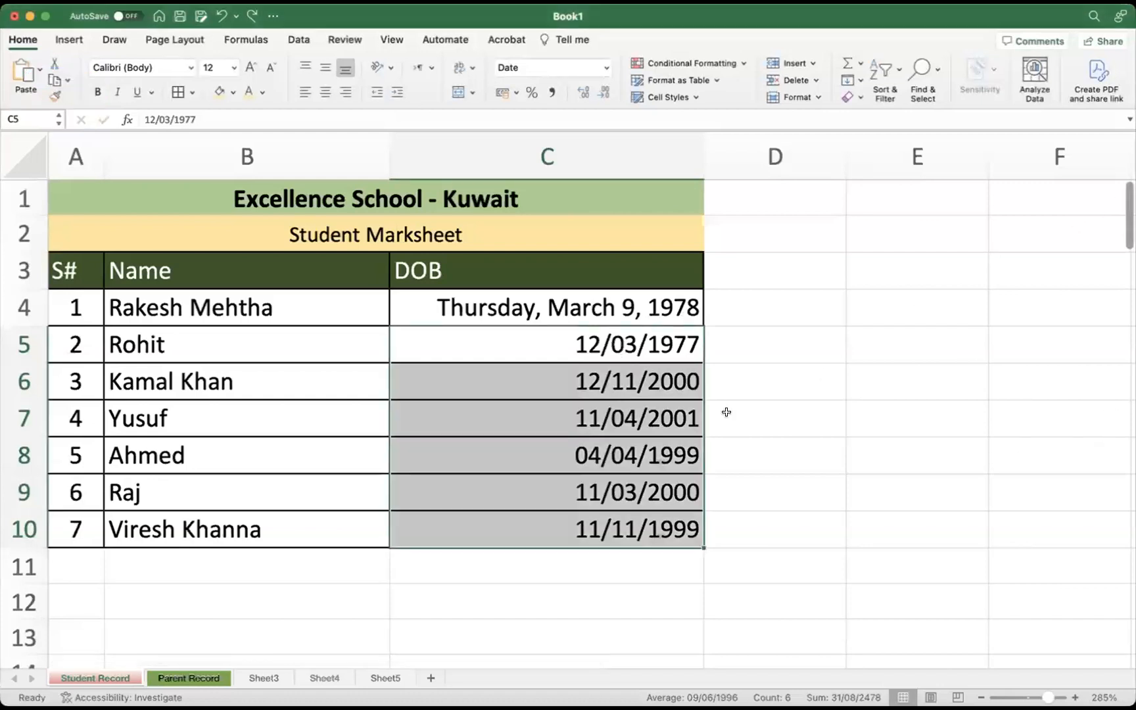
Copy C4's long date format onto C5:C10 with Format Painter and widen column C
{"action": "left_click", "coordinate": [775, 418]}
{"action": "left_click", "coordinate": [539, 306]}
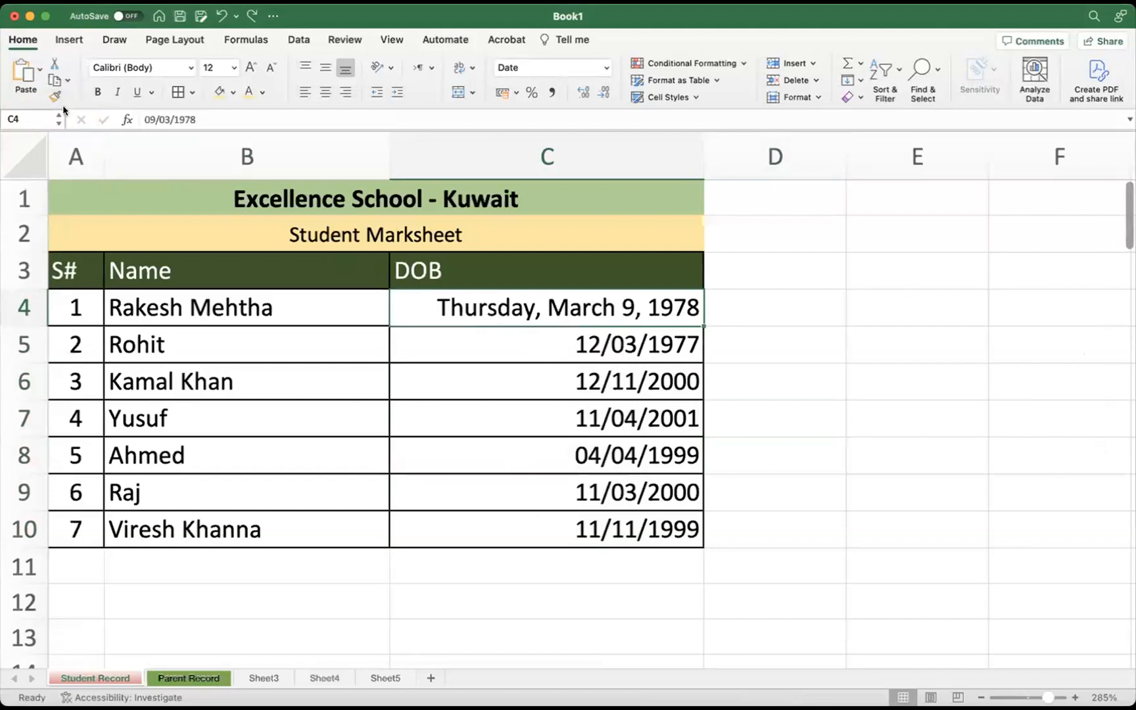
{"action": "mouse_move", "coordinate": [65, 85]}
{"action": "left_mouse_down"}
{"action": "mouse_move", "coordinate": [22, 91]}
{"action": "mouse_move", "coordinate": [84, 83]}
{"action": "mouse_move", "coordinate": [79, 104]}
{"action": "mouse_move", "coordinate": [84, 77]}
{"action": "mouse_move", "coordinate": [25, 125]}
{"action": "mouse_move", "coordinate": [72, 76]}
{"action": "left_mouse_up"}
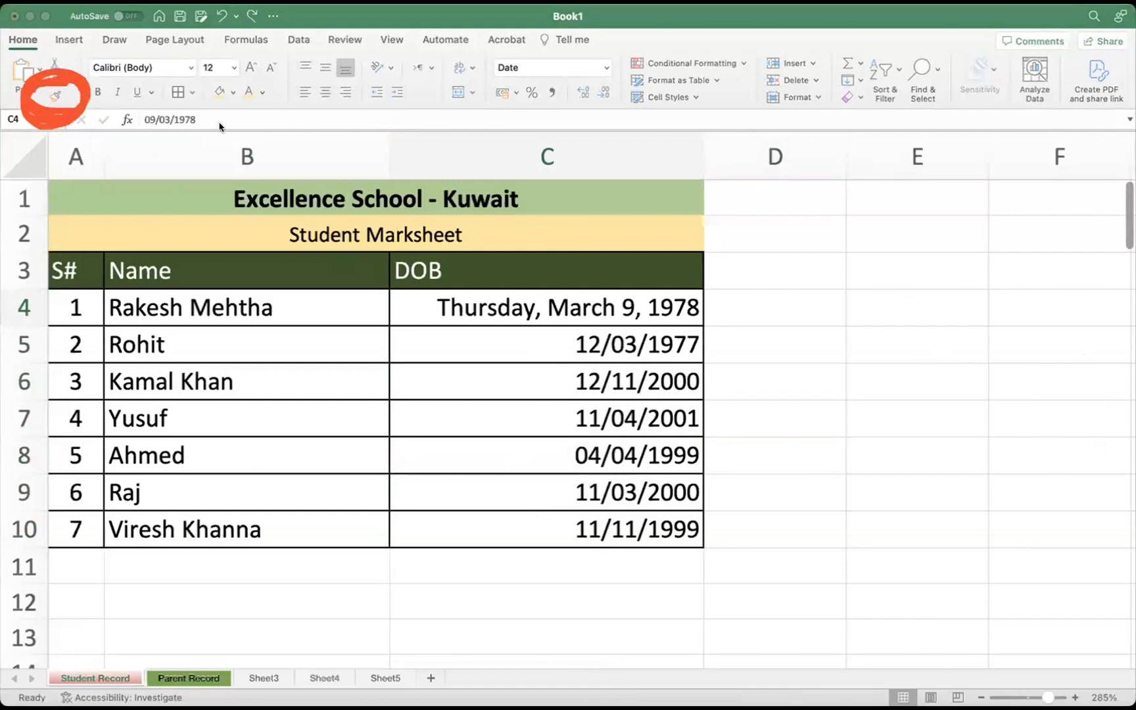
{"action": "left_click", "coordinate": [56, 97]}
{"action": "left_click", "coordinate": [56, 97]}
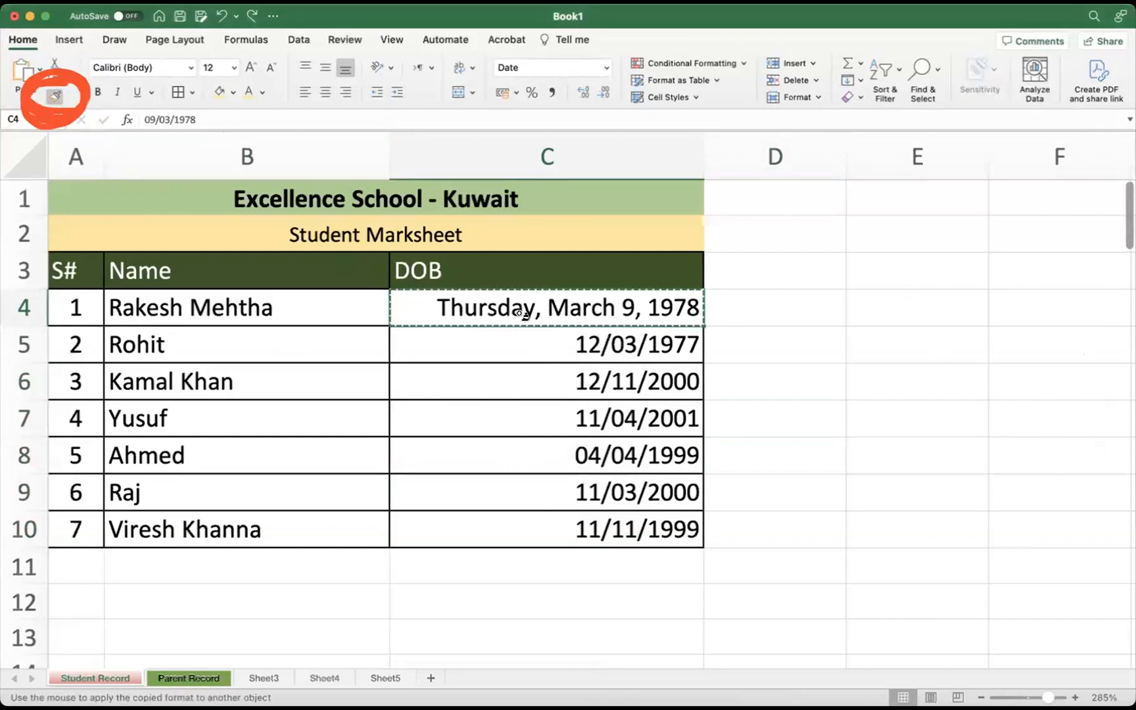
{"action": "left_click_drag", "start_coordinate": [568, 343], "coordinate": [563, 518]}
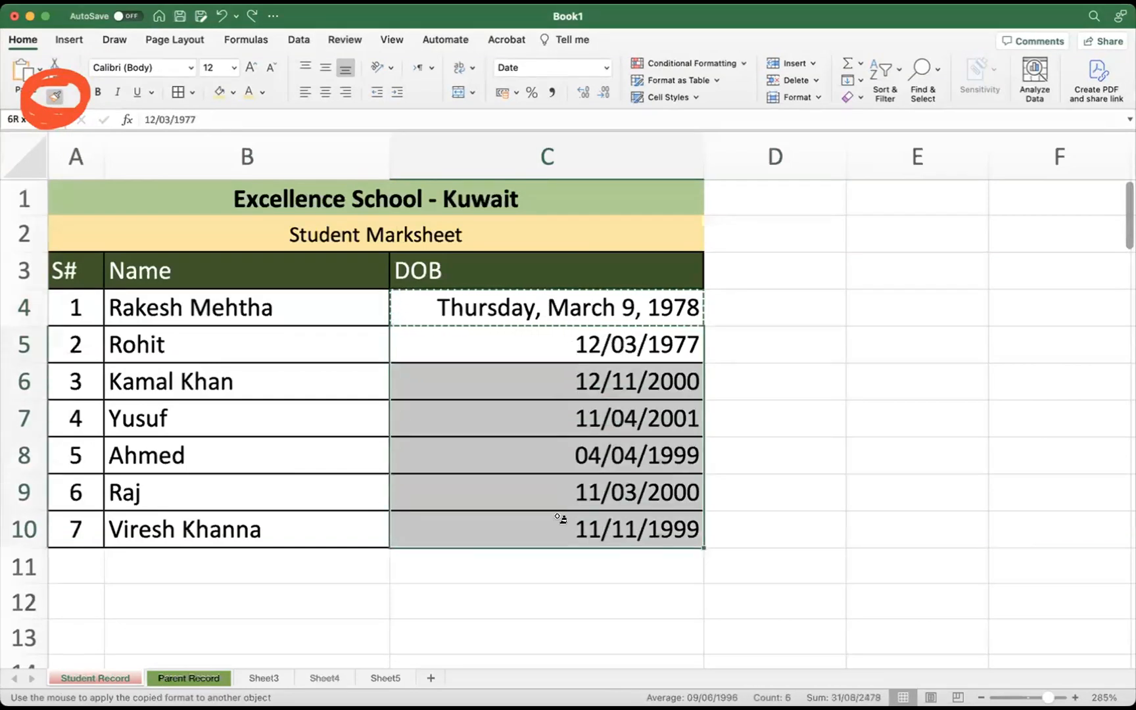
{"action": "left_click", "coordinate": [784, 548]}
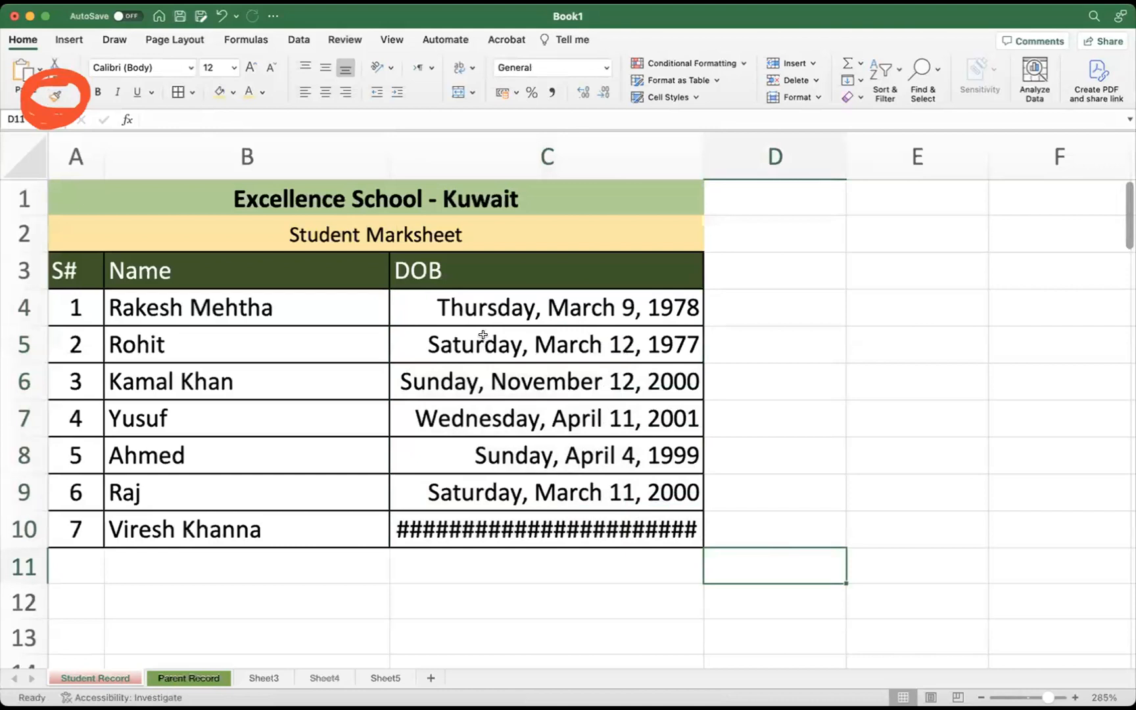
{"action": "scroll", "coordinate": [477, 343], "scroll_direction": "left", "scroll_amount": 1}
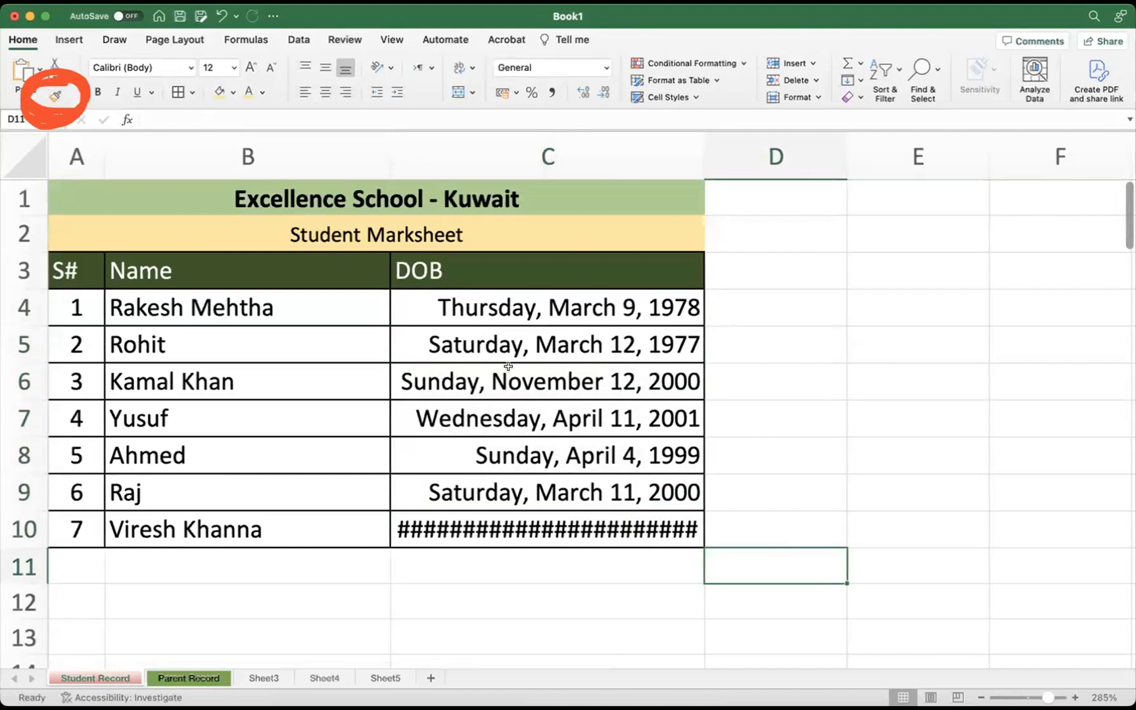
{"action": "left_click", "coordinate": [446, 526]}
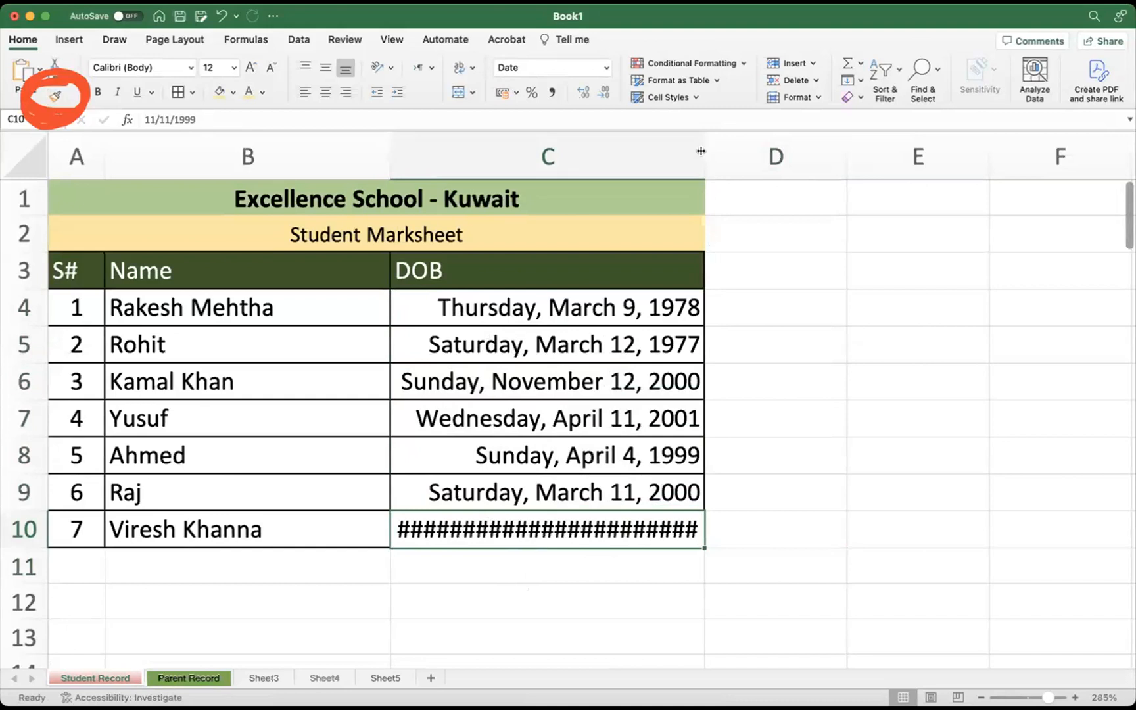
{"action": "left_click_drag", "start_coordinate": [701, 151], "coordinate": [743, 150]}
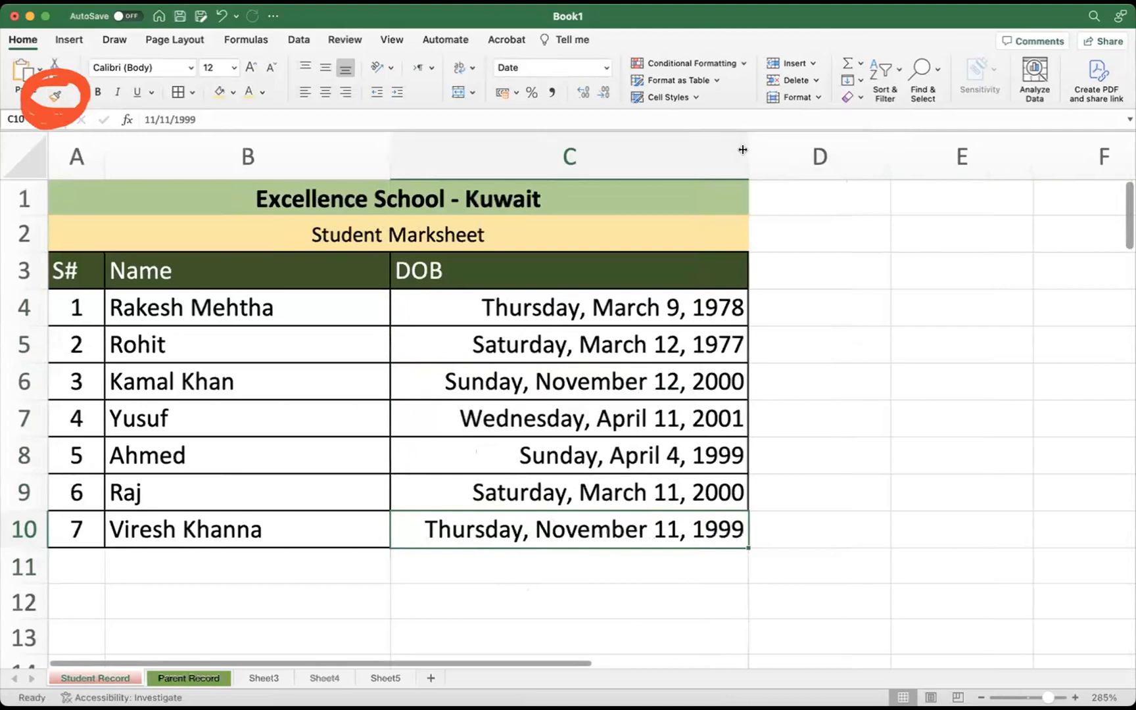
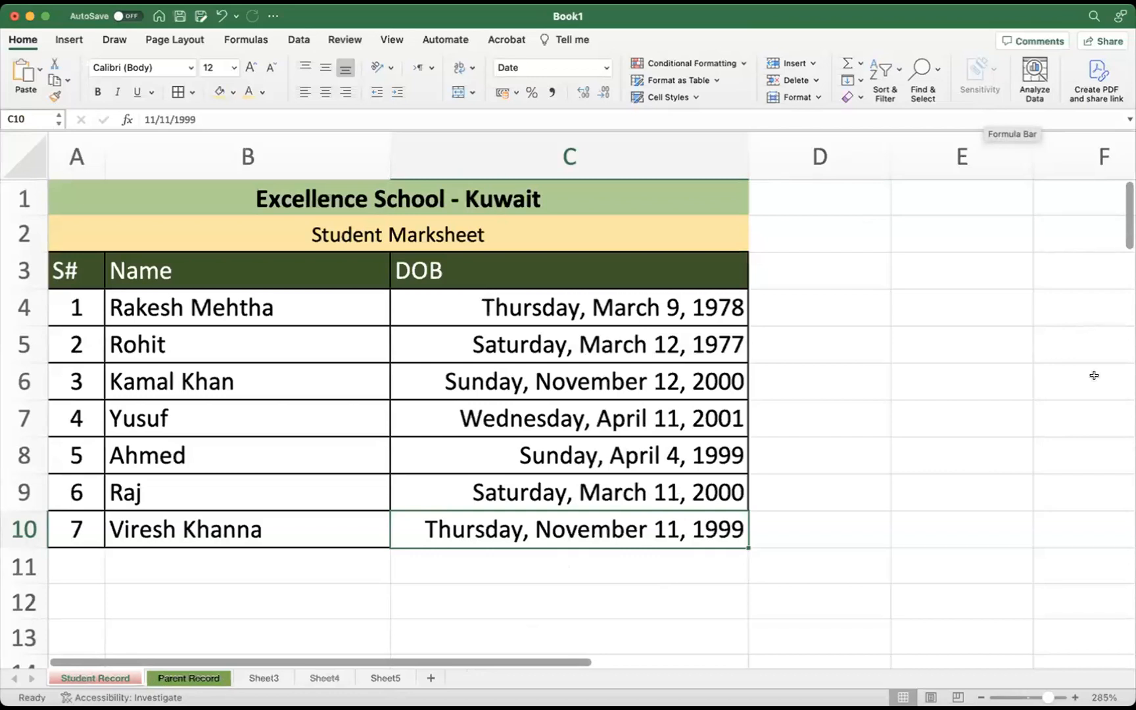
Open the Student Record sheet tab's options menu and dismiss it without choosing anything
{"action": "left_click", "coordinate": [369, 597]}
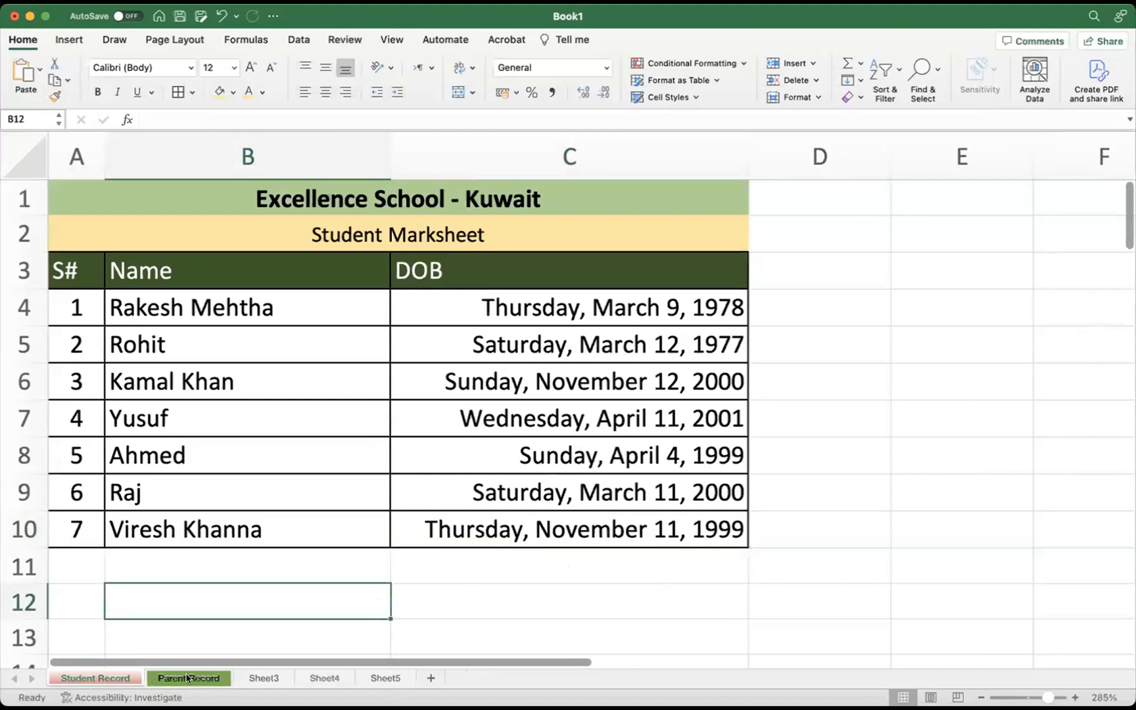
{"action": "left_click", "coordinate": [262, 677]}
{"action": "left_click", "coordinate": [94, 678]}
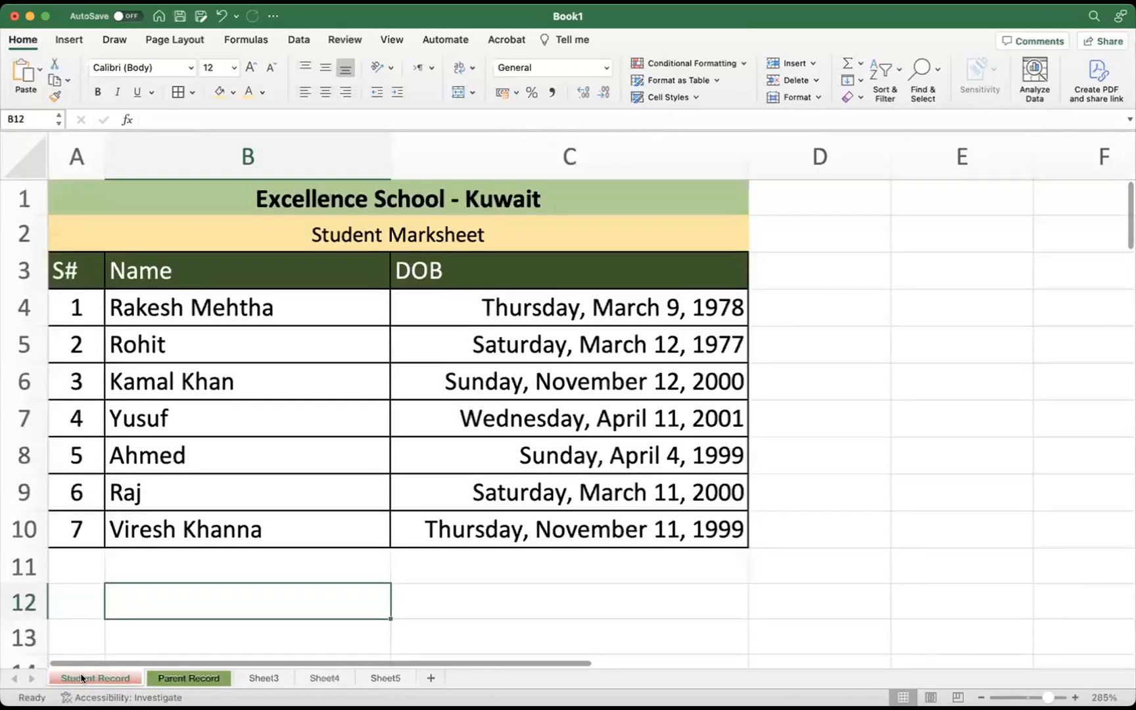
{"action": "right_click", "coordinate": [81, 678]}
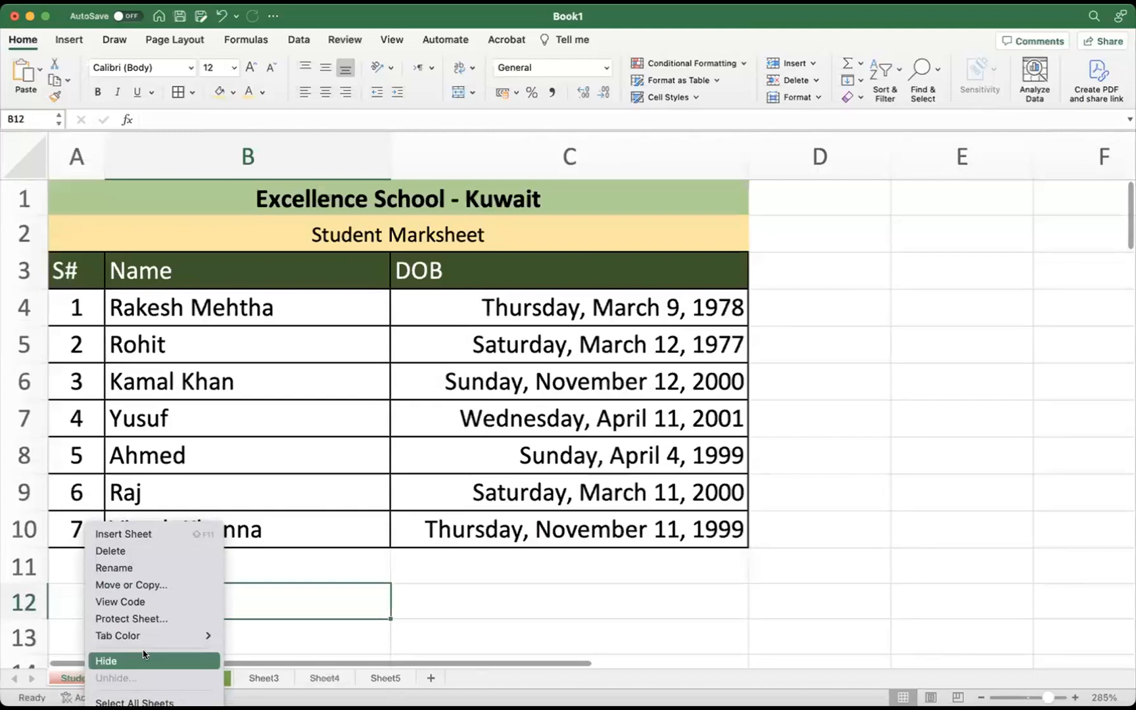
{"action": "mouse_move", "coordinate": [136, 709]}
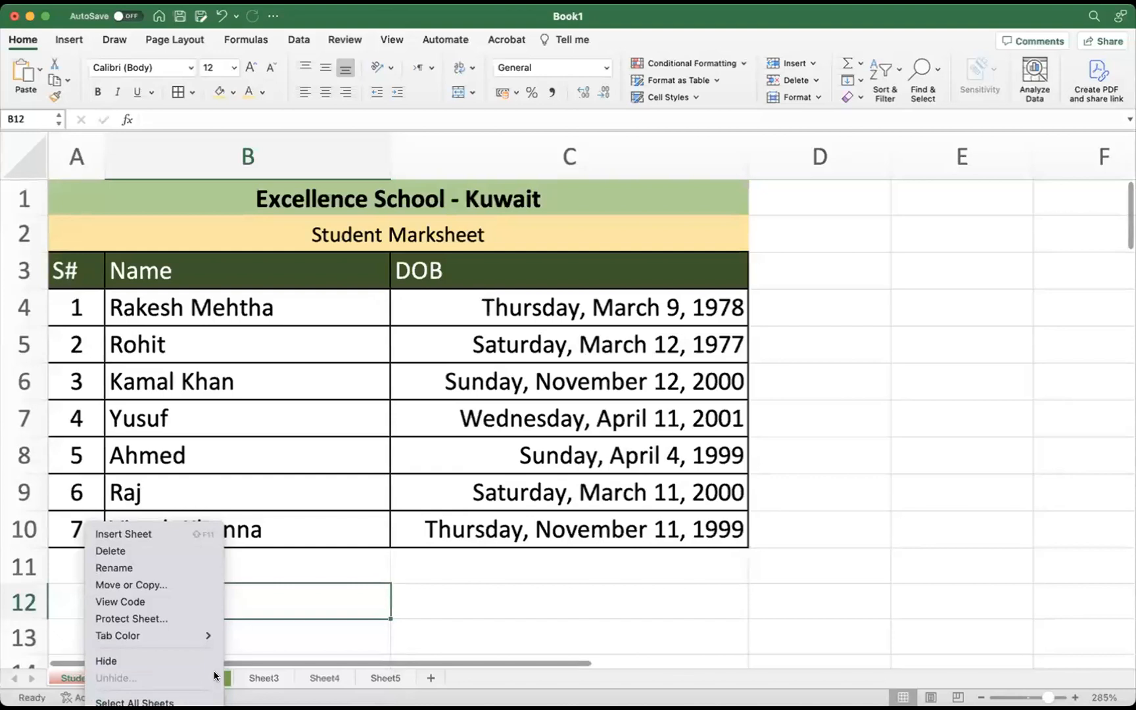
{"action": "left_click", "coordinate": [558, 680]}
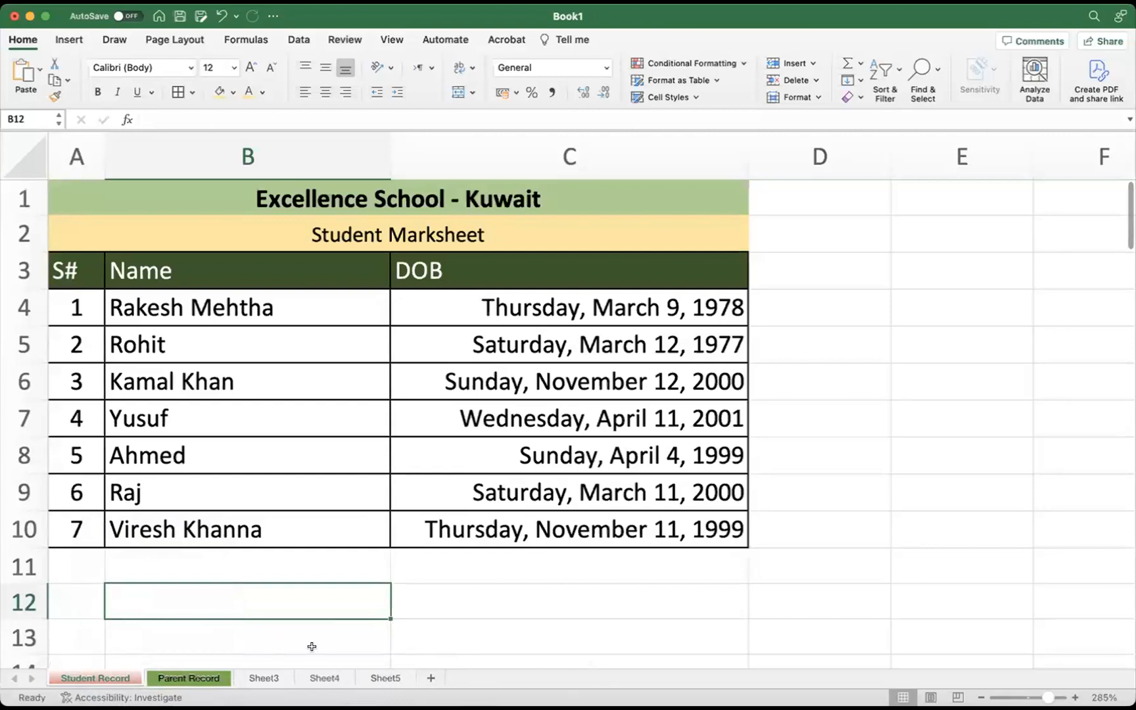
{"action": "left_click", "coordinate": [272, 532]}
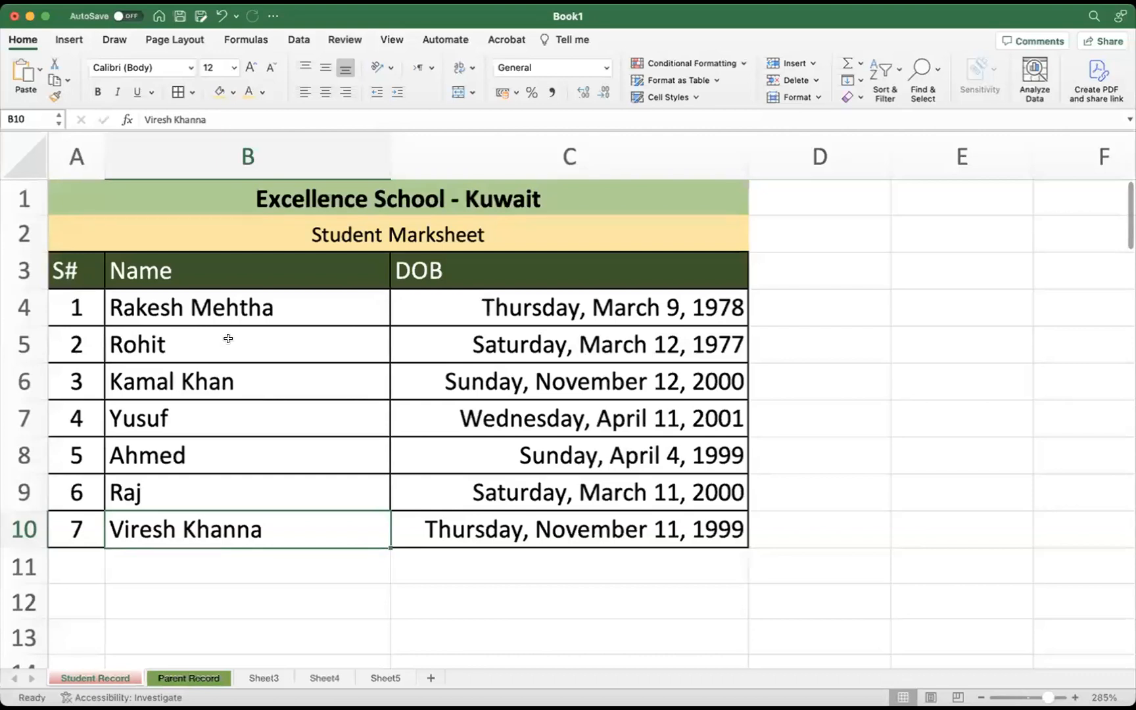
{"action": "left_click", "coordinate": [436, 588]}
{"action": "left_click", "coordinate": [322, 559]}
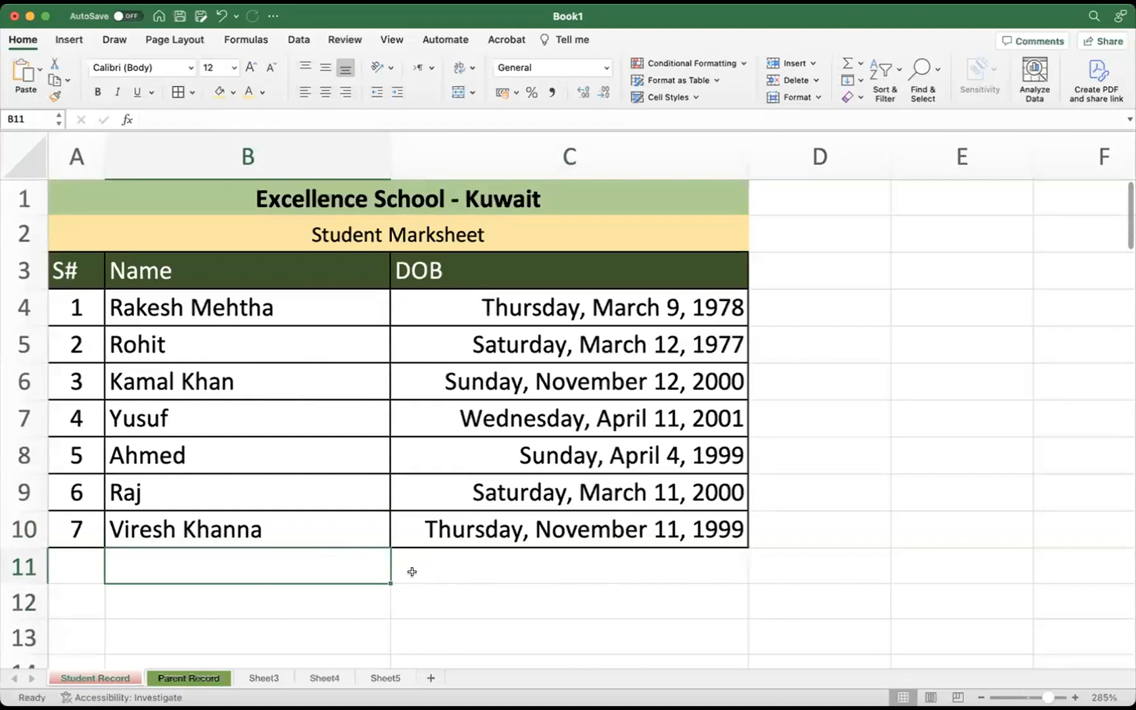
{"action": "left_click", "coordinate": [412, 572]}
{"action": "left_click", "coordinate": [322, 576]}
{"action": "left_click", "coordinate": [462, 572]}
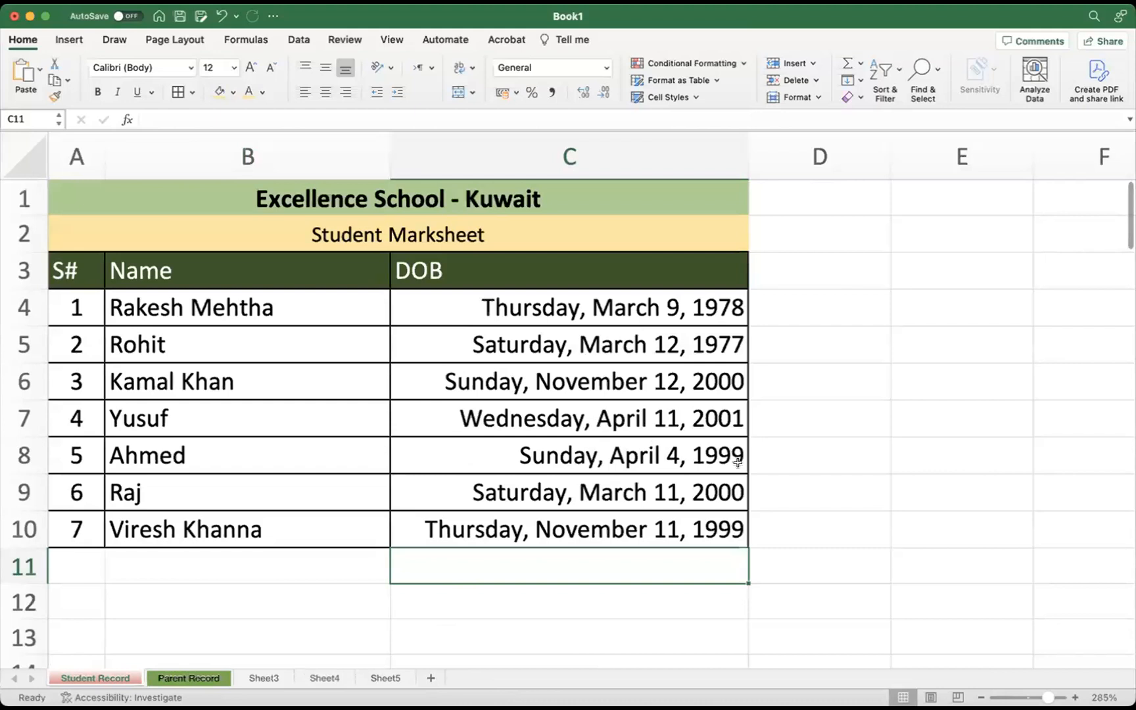
{"action": "left_click", "coordinate": [818, 577]}
{"action": "left_click", "coordinate": [240, 564]}
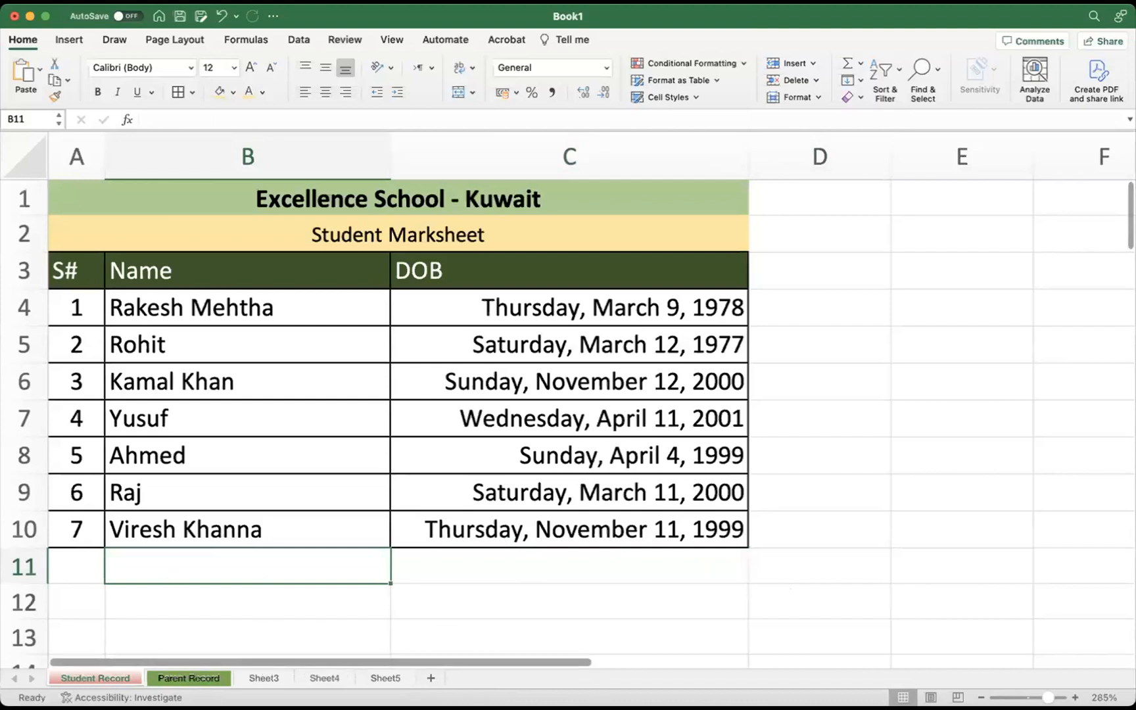
{"action": "scroll", "coordinate": [735, 669], "scroll_direction": "right", "scroll_amount": 2}
{"action": "scroll", "coordinate": [734, 669], "scroll_direction": "left", "scroll_amount": 2}
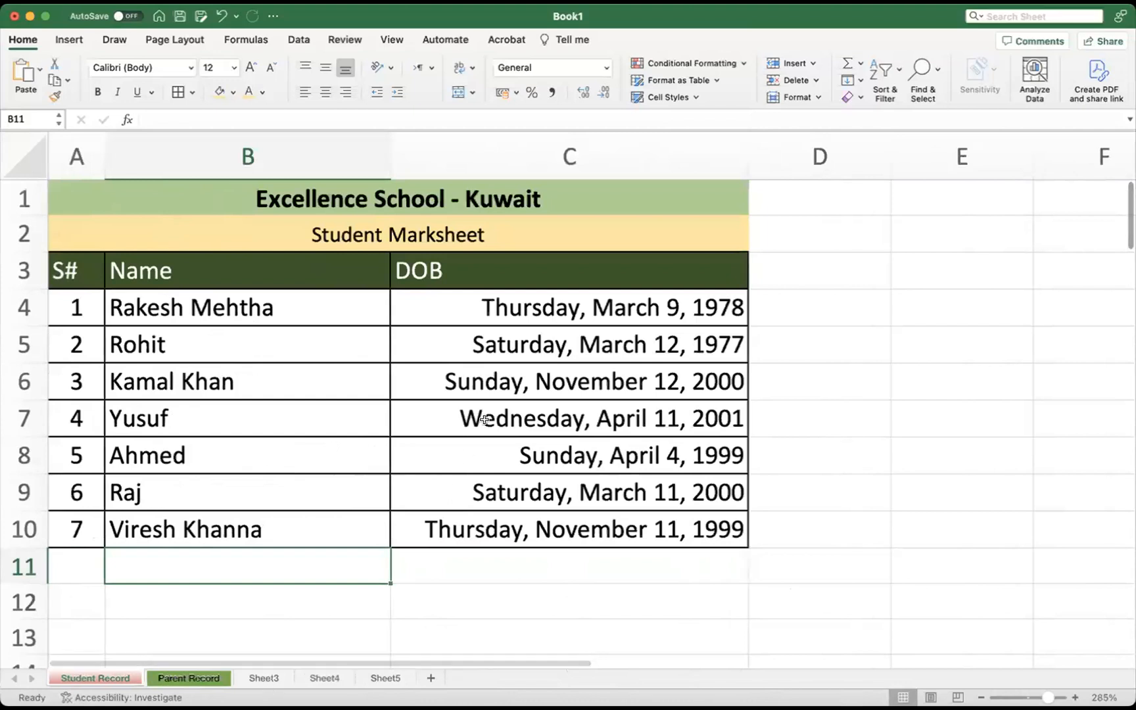
Select Rohit's name, then bring up the sheet search box with Cmd+F and close it
{"action": "left_click", "coordinate": [355, 424]}
{"action": "left_click", "coordinate": [320, 342]}
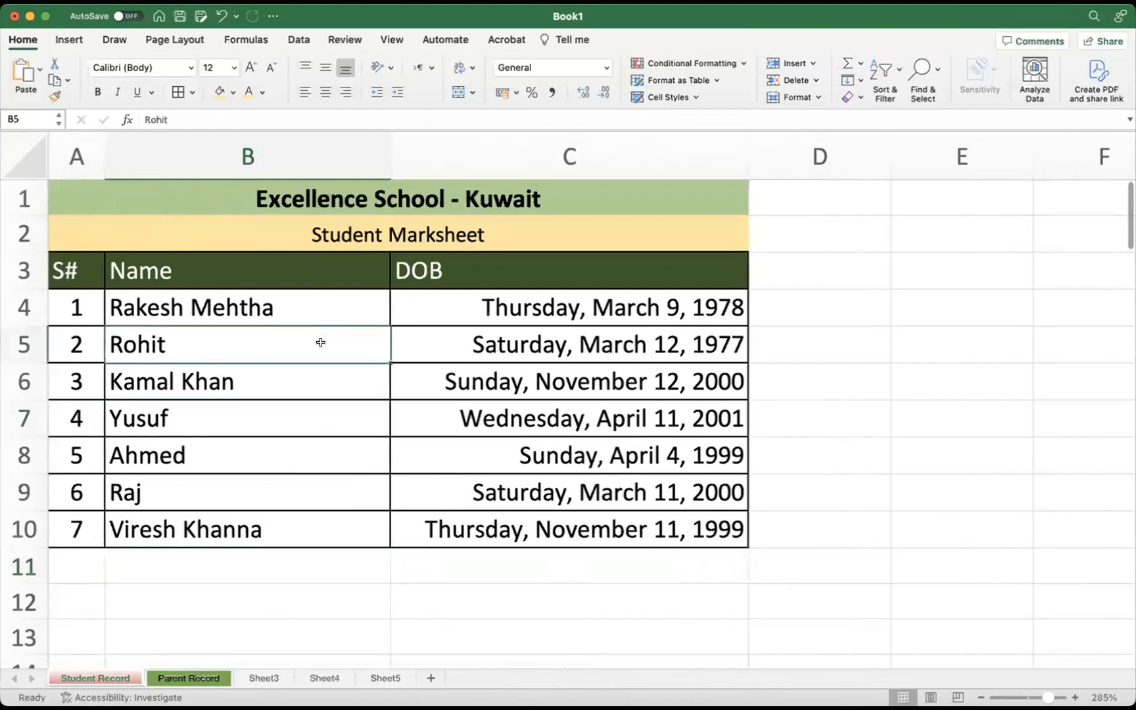
{"action": "key", "text": "super+f"}
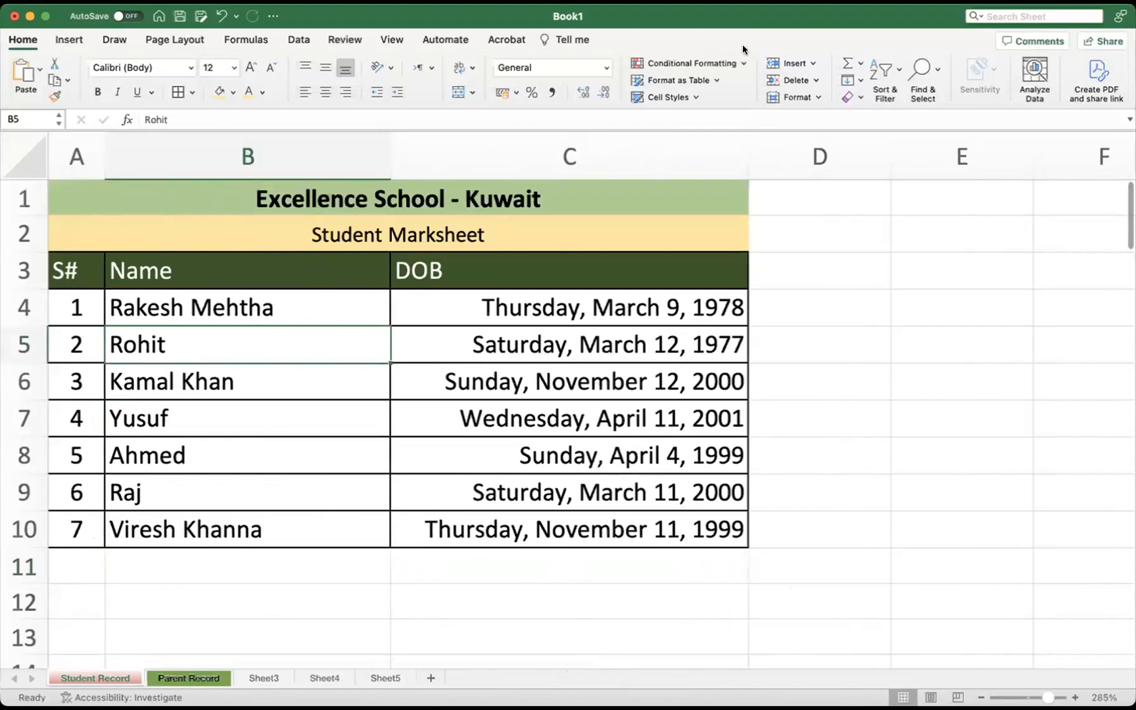
{"action": "left_click", "coordinate": [705, 16]}
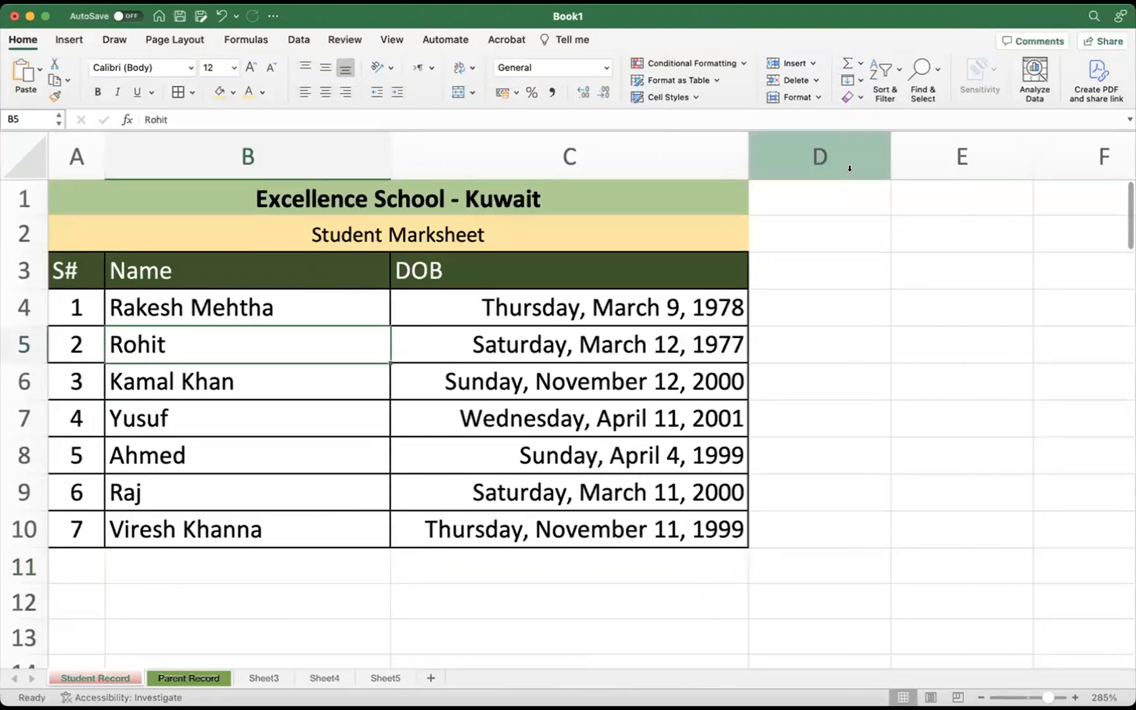
Select empty cells beside the title and student rows, then reopen the search box with Cmd+F
{"action": "left_click", "coordinate": [1000, 192]}
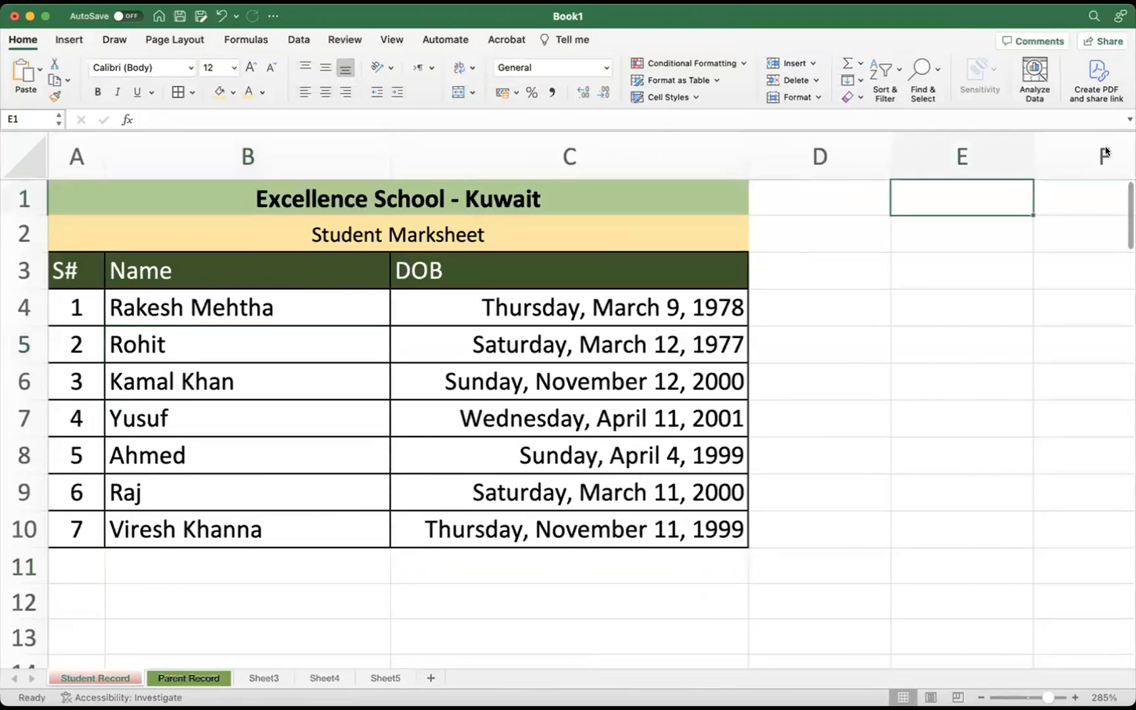
{"action": "left_click", "coordinate": [928, 266]}
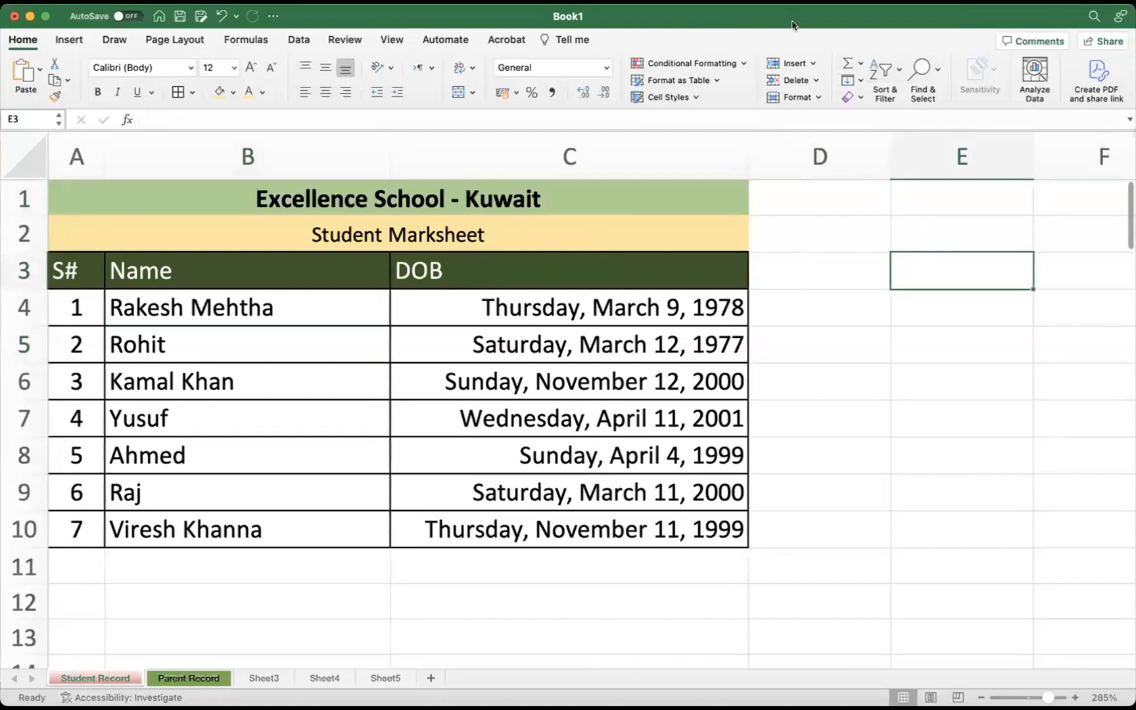
{"action": "left_click", "coordinate": [766, 395]}
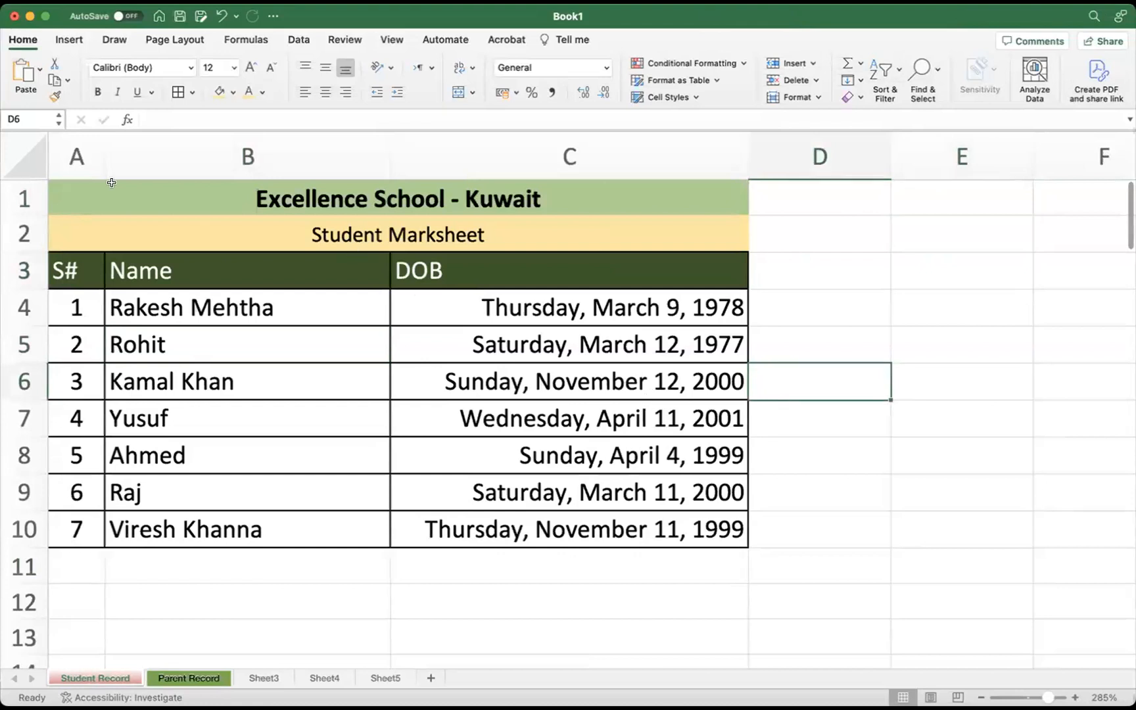
{"action": "left_click", "coordinate": [813, 350]}
{"action": "left_click", "coordinate": [826, 463]}
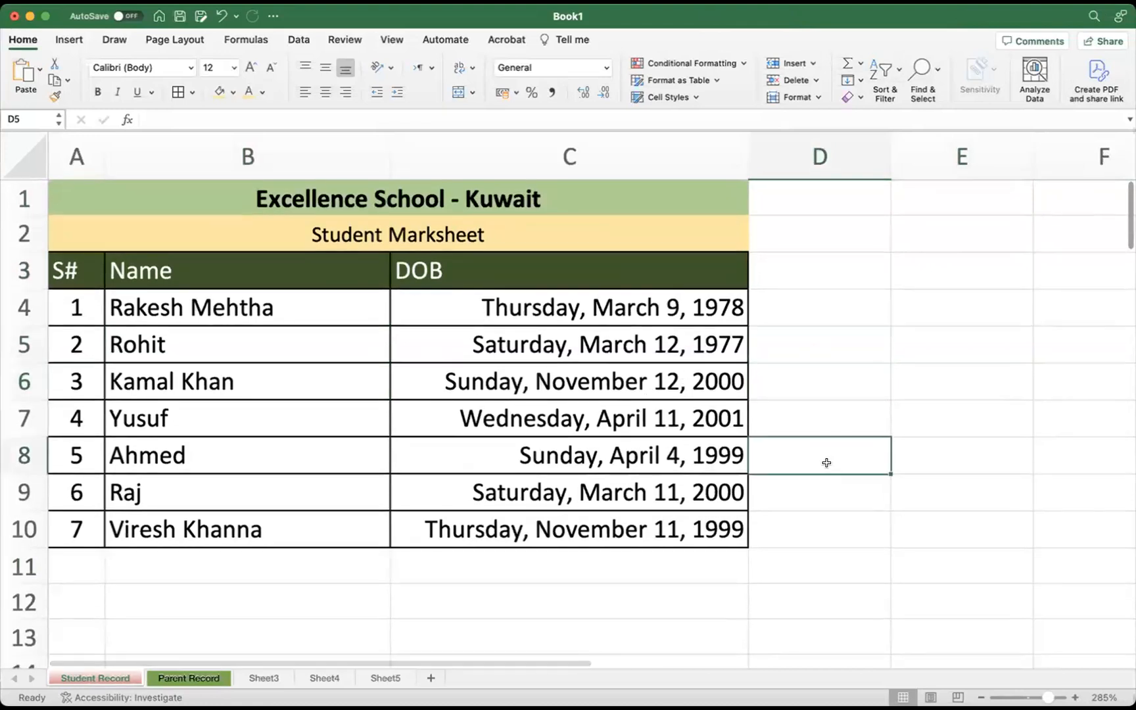
{"action": "key", "text": "super+f"}
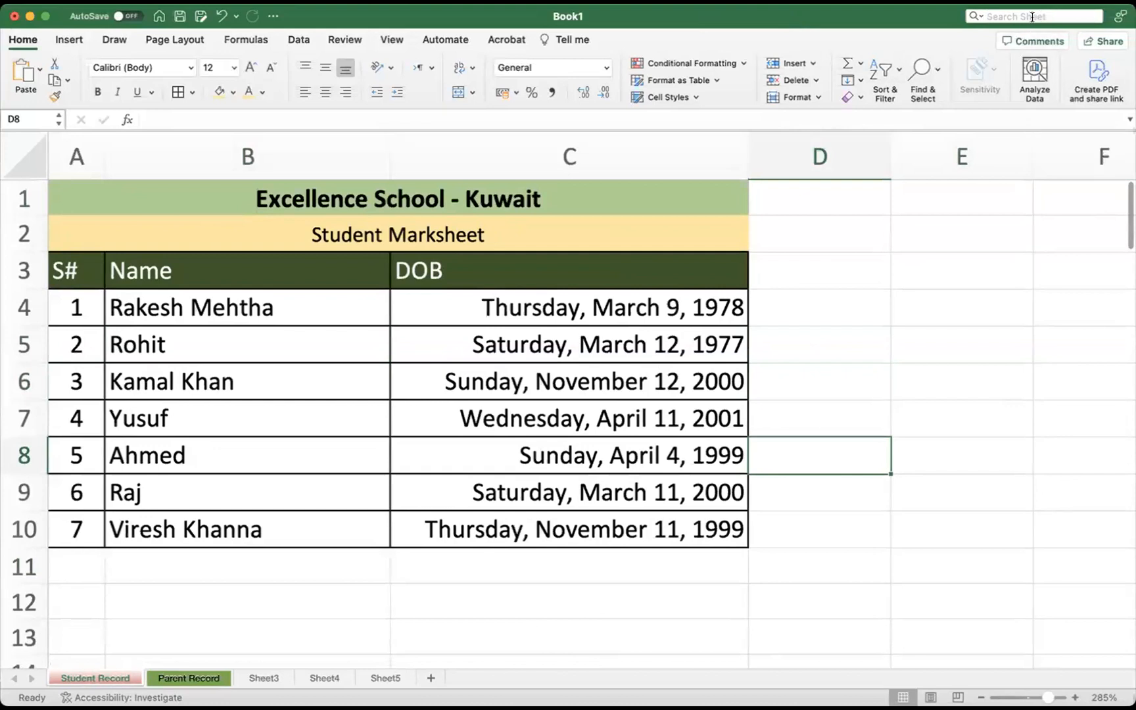
Set the search scope to the whole workbook and enter 'Parent' in the search box
{"action": "left_click", "coordinate": [976, 17]}
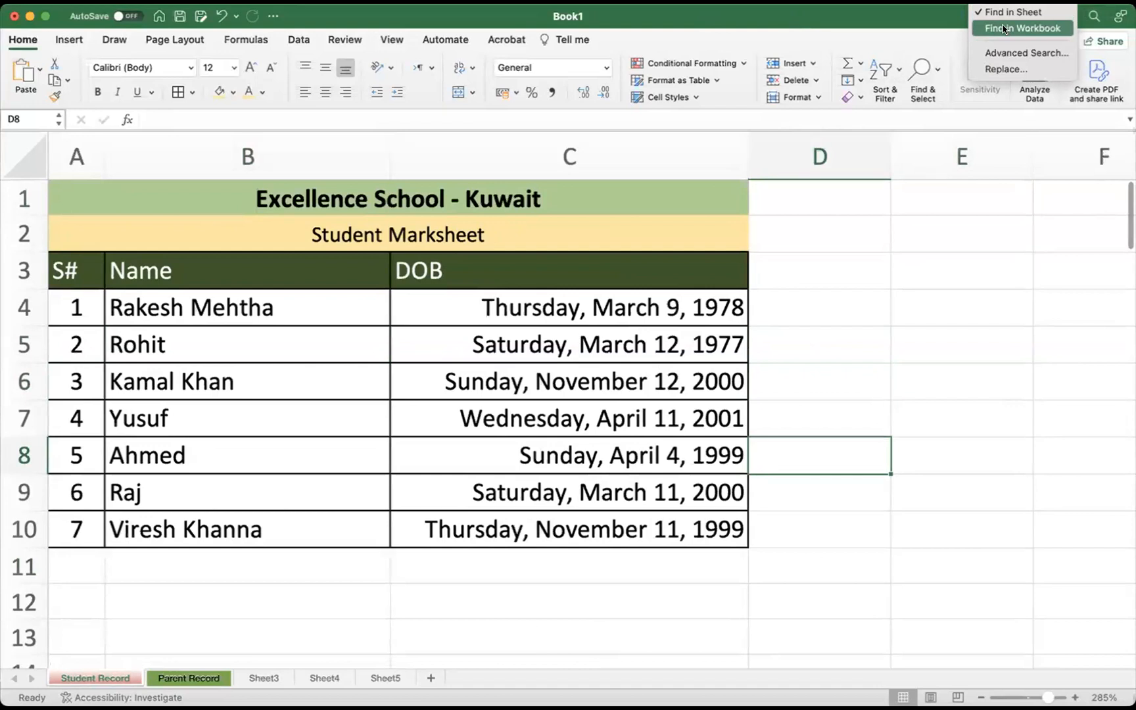
{"action": "left_click", "coordinate": [1003, 29]}
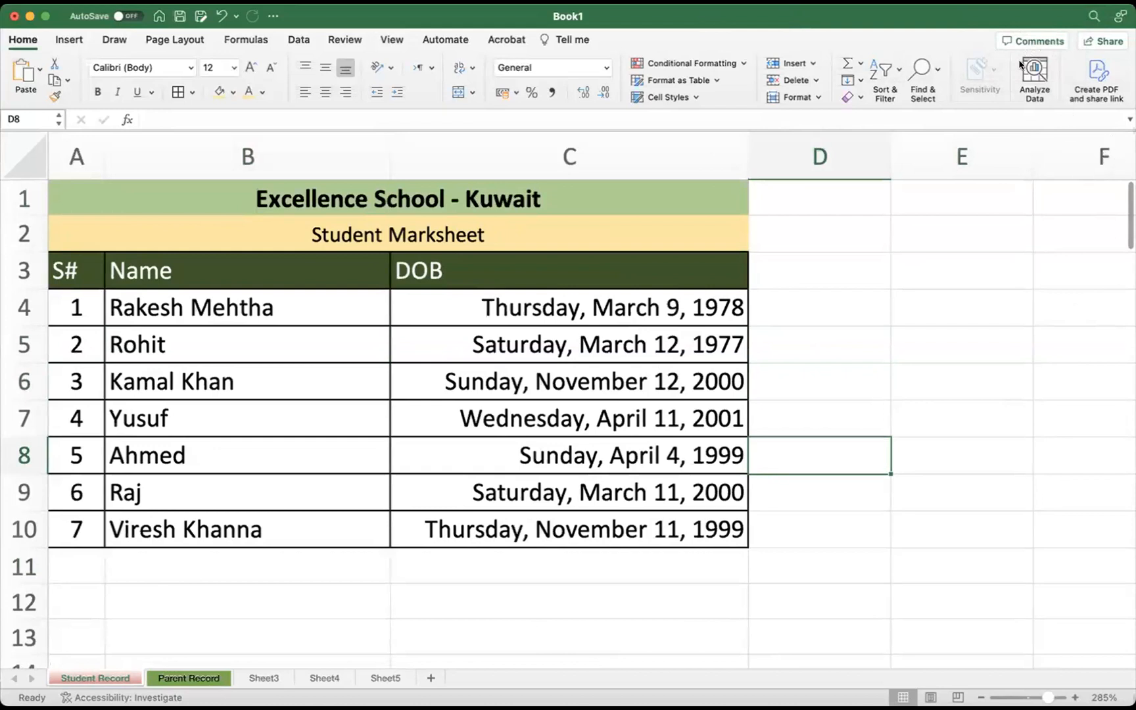
{"action": "left_click", "coordinate": [841, 340]}
{"action": "key", "text": "super+f"}
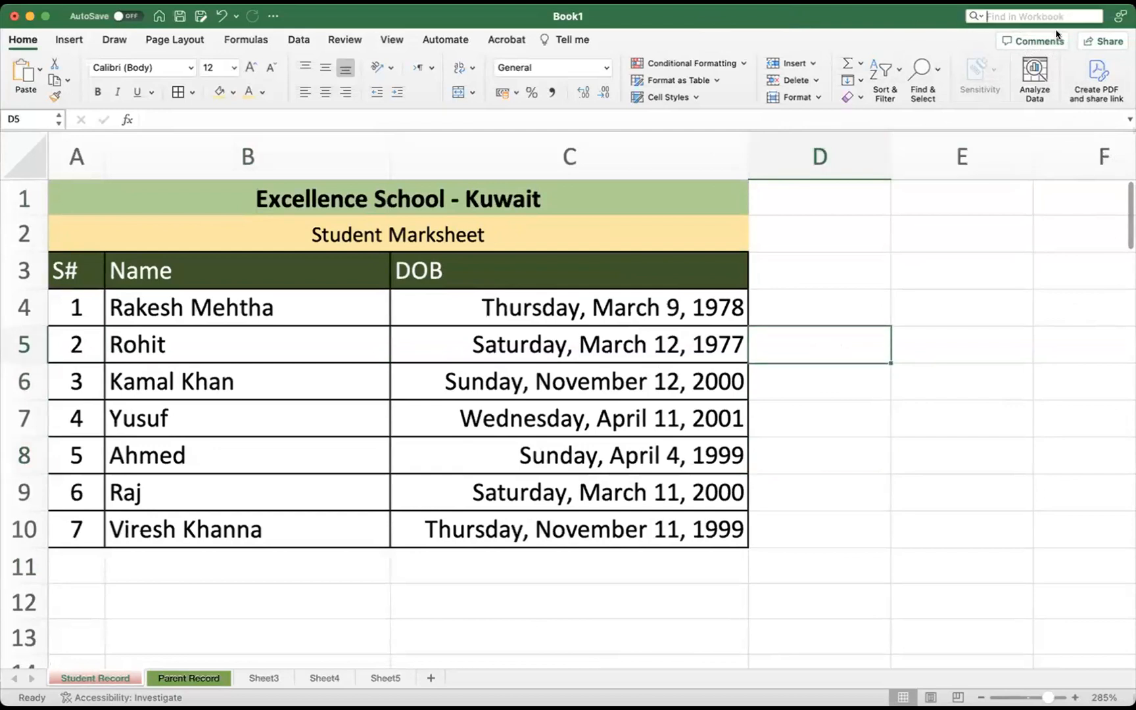
{"action": "left_click", "coordinate": [973, 17]}
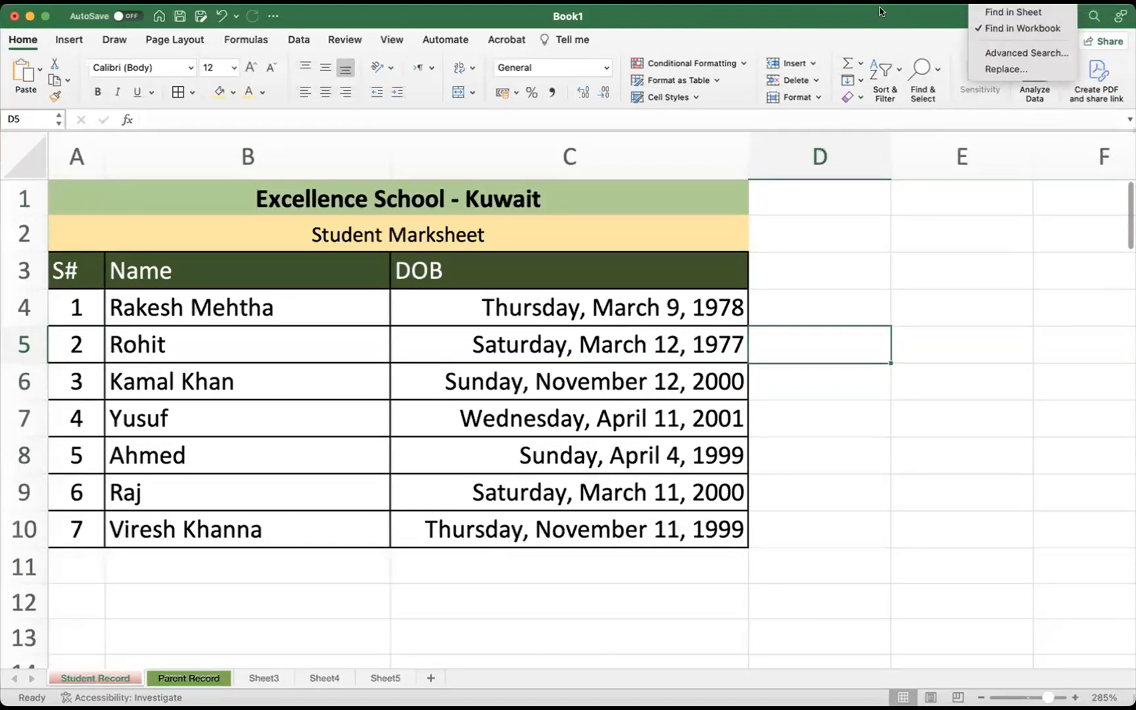
{"action": "left_click", "coordinate": [972, 17]}
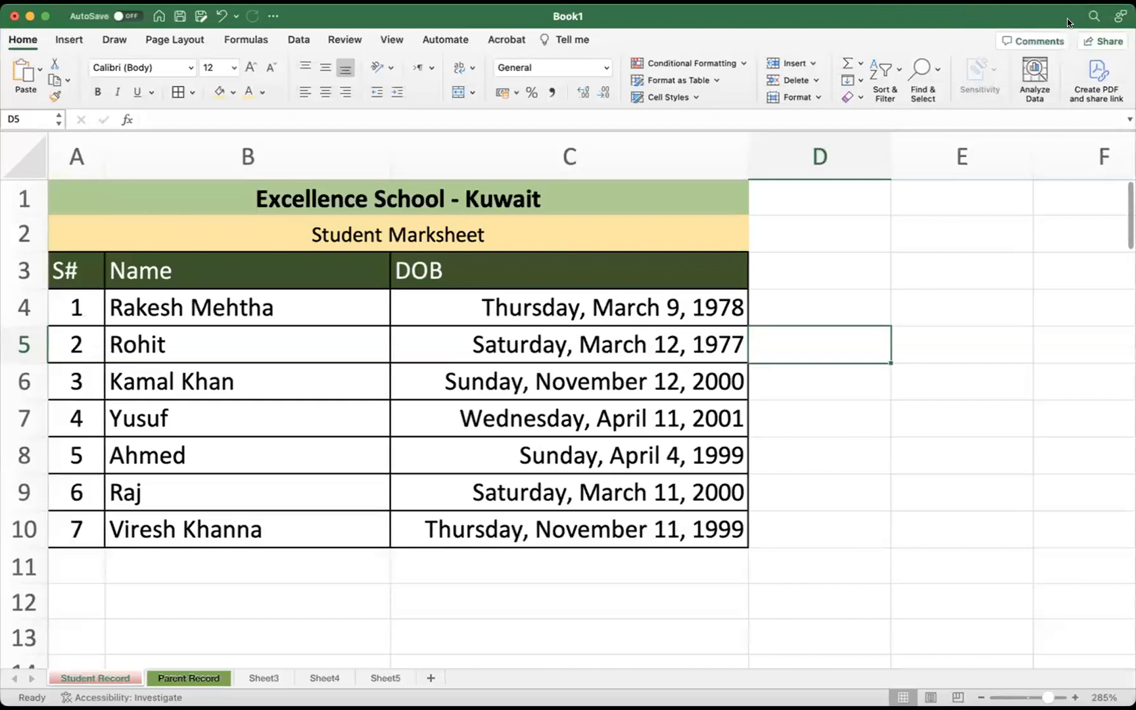
{"action": "left_click", "coordinate": [1094, 15]}
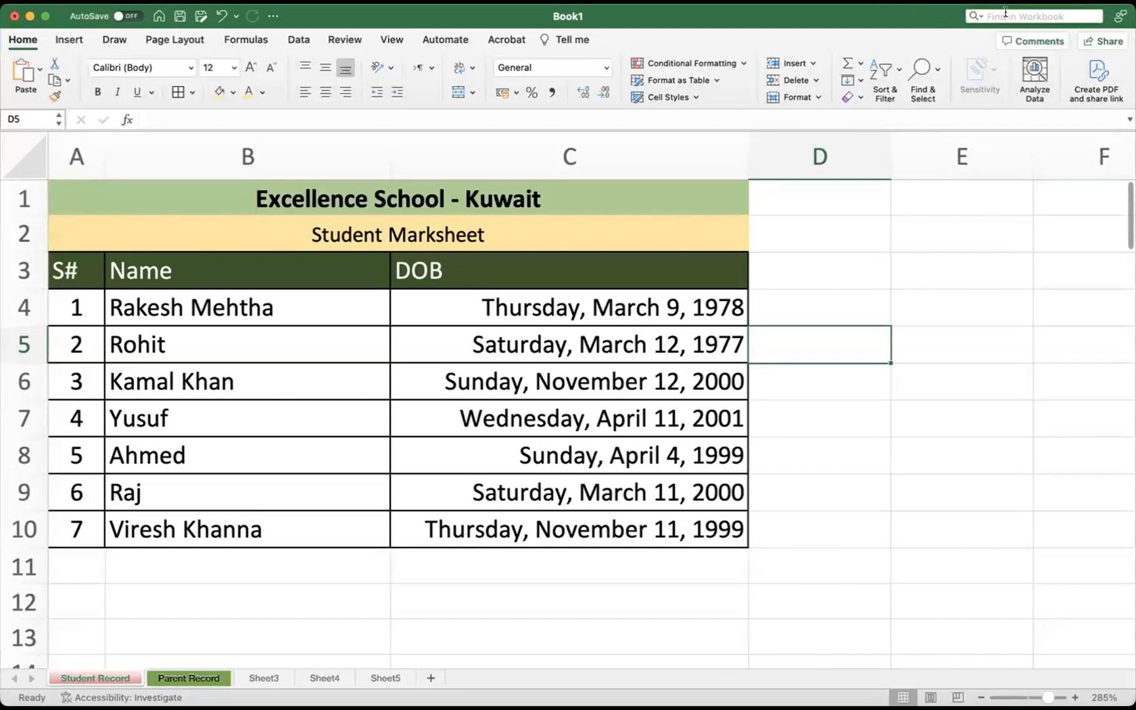
{"action": "type", "text": "Parent"}
Search the whole workbook for 'Parent' and dismiss the not-found message
{"action": "left_click", "coordinate": [980, 17]}
{"action": "left_click", "coordinate": [995, 29]}
{"action": "left_click", "coordinate": [1038, 14]}
{"action": "key", "text": "Return"}
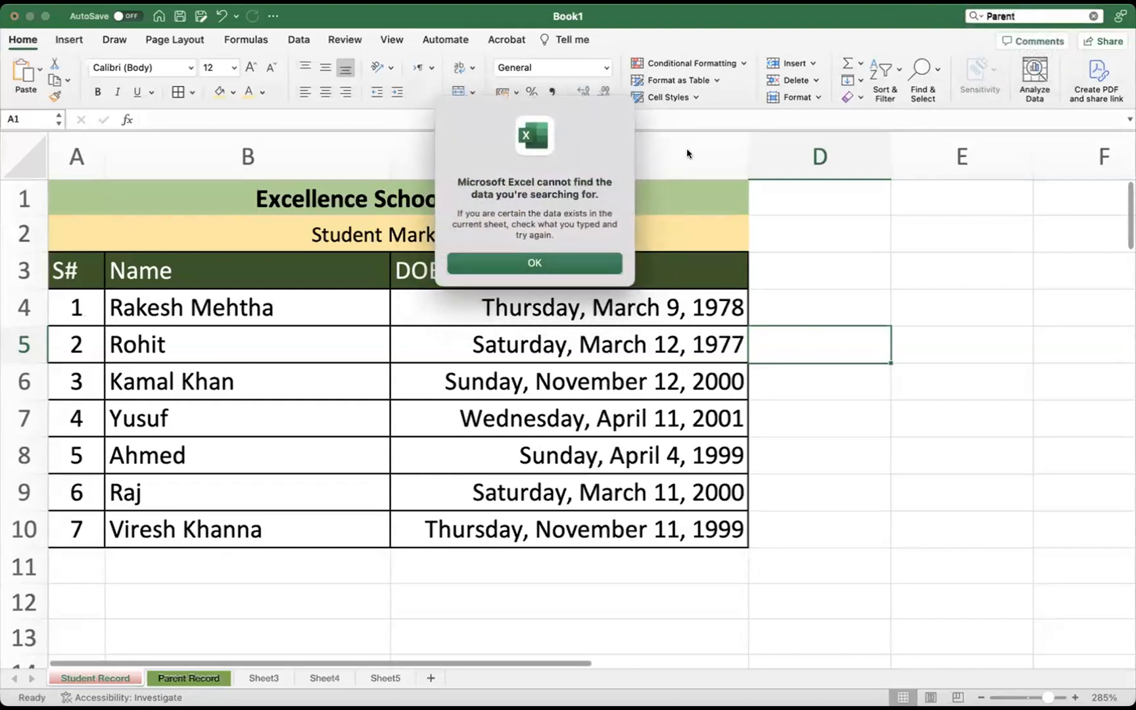
{"action": "left_click", "coordinate": [537, 263]}
Keep the workbook scope and choose Advanced Search… to open Find & Replace
{"action": "left_click", "coordinate": [977, 17]}
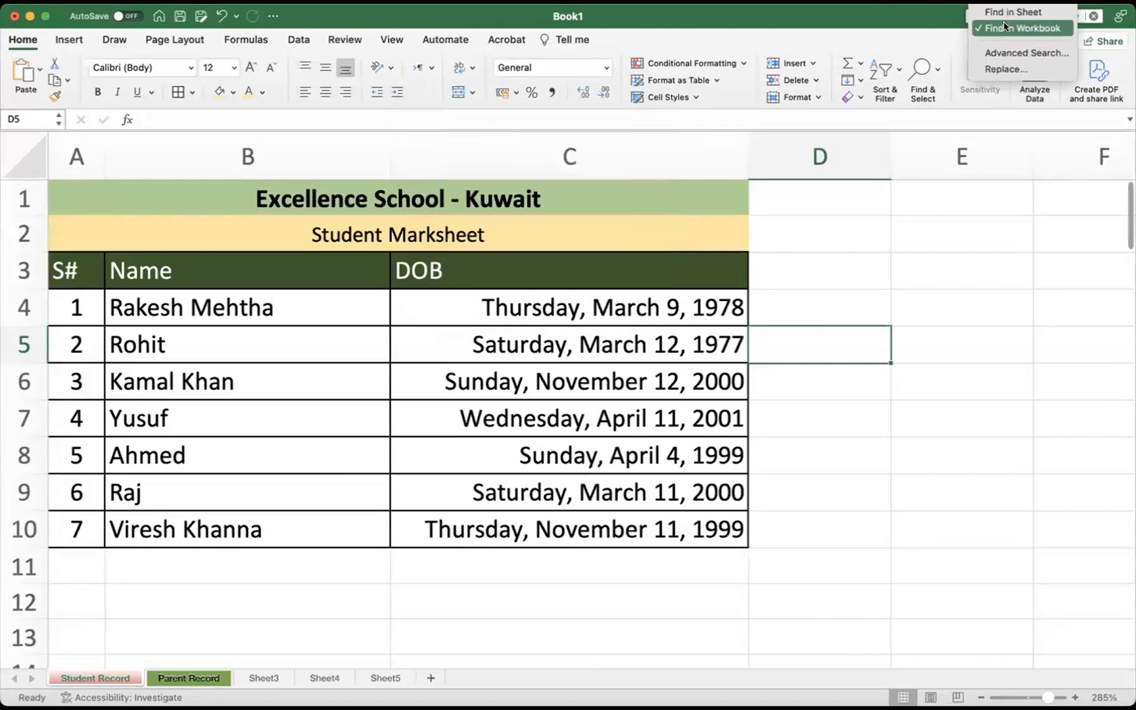
{"action": "left_click", "coordinate": [1004, 28]}
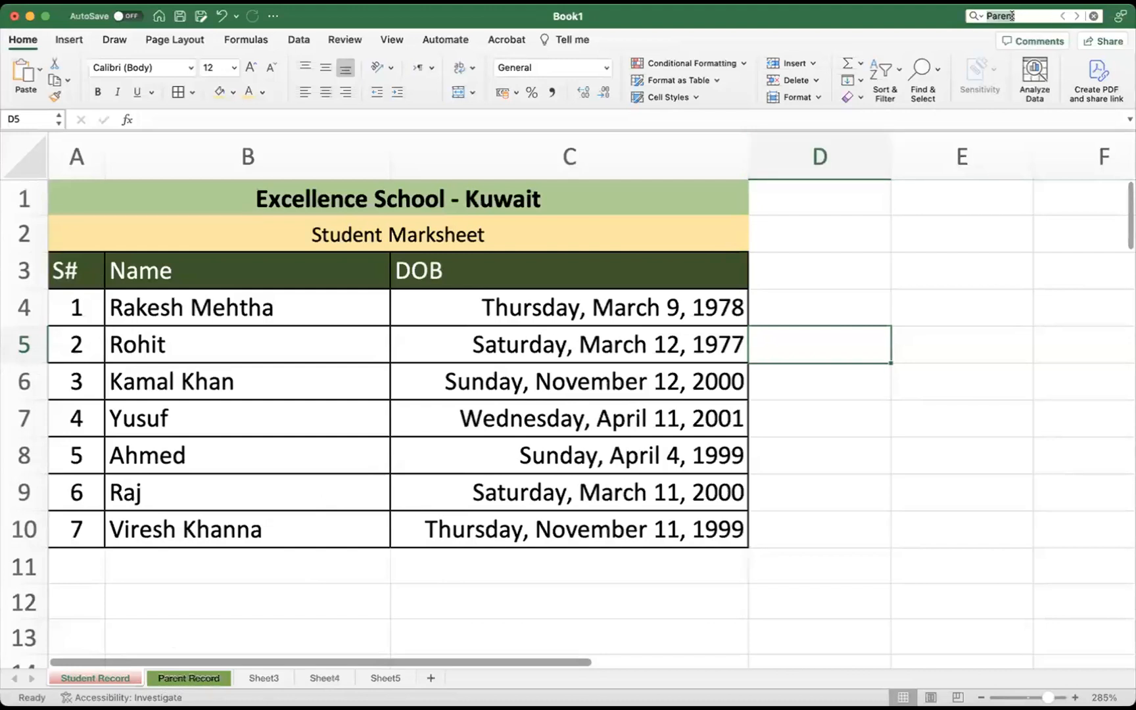
{"action": "left_click", "coordinate": [978, 16]}
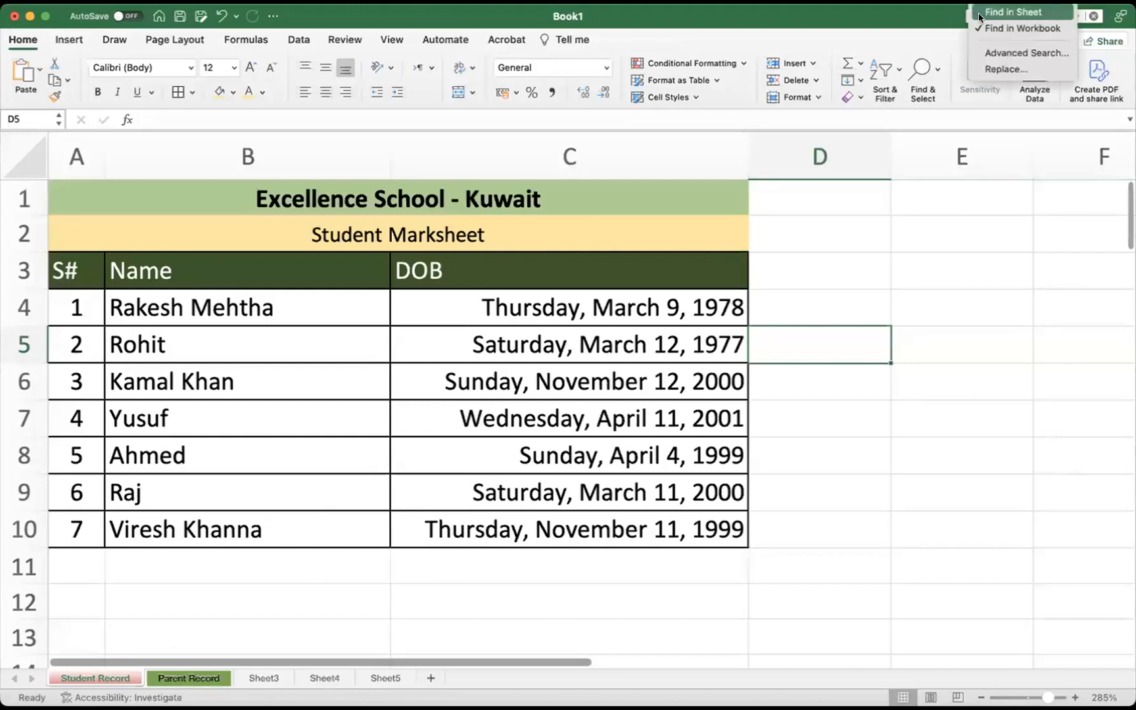
{"action": "left_click", "coordinate": [1007, 58]}
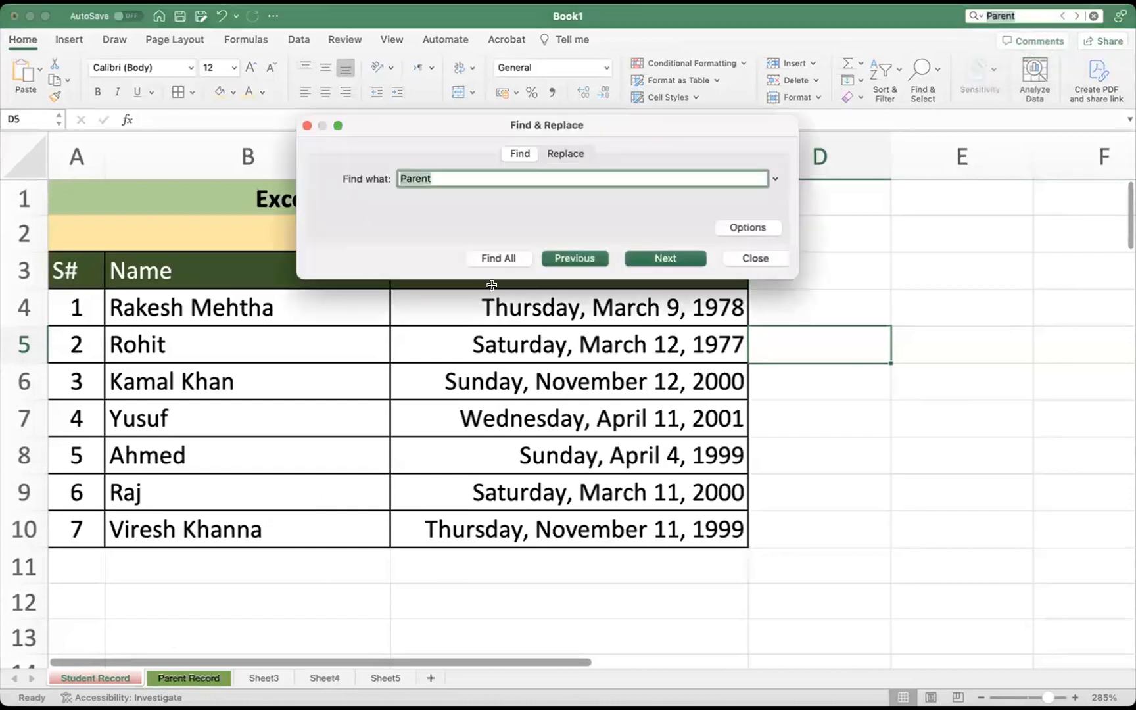
Expand the Find & Replace options, review the Within, Search and Look in lists, then close the dialog
{"action": "left_click", "coordinate": [746, 227]}
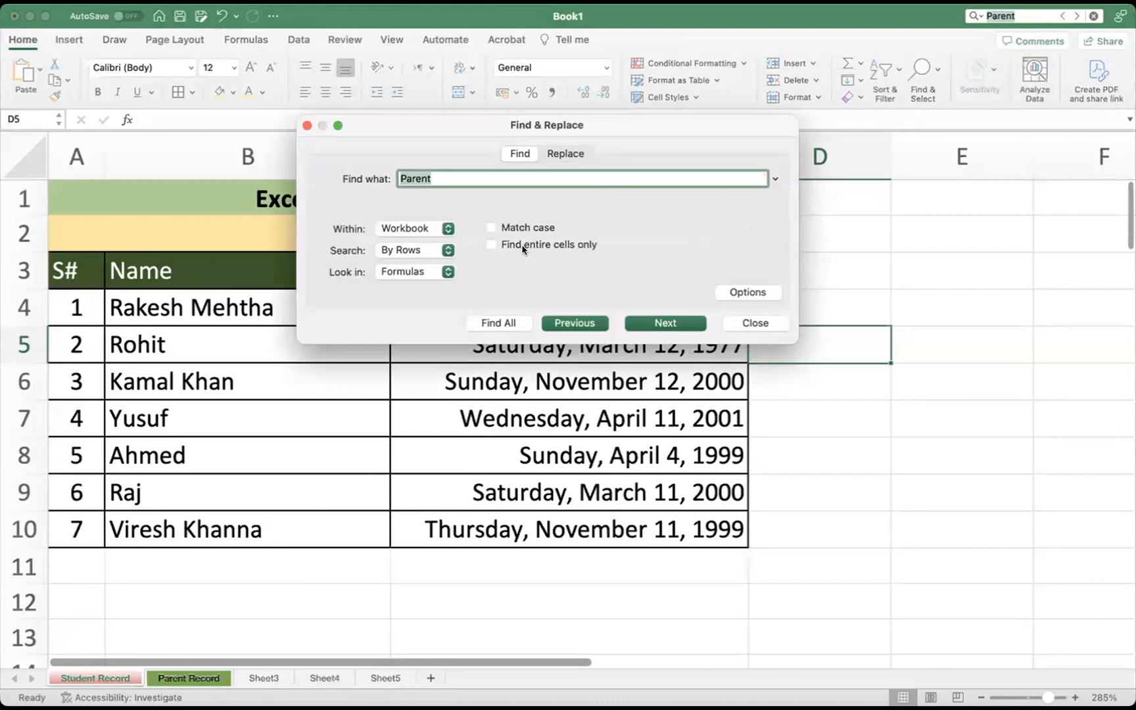
{"action": "left_click", "coordinate": [421, 271]}
{"action": "left_click", "coordinate": [424, 246]}
{"action": "left_click", "coordinate": [424, 245]}
{"action": "left_click", "coordinate": [425, 227]}
{"action": "left_click", "coordinate": [425, 227]}
{"action": "left_click", "coordinate": [425, 227]}
{"action": "left_click", "coordinate": [761, 323]}
{"action": "left_click", "coordinate": [800, 585]}
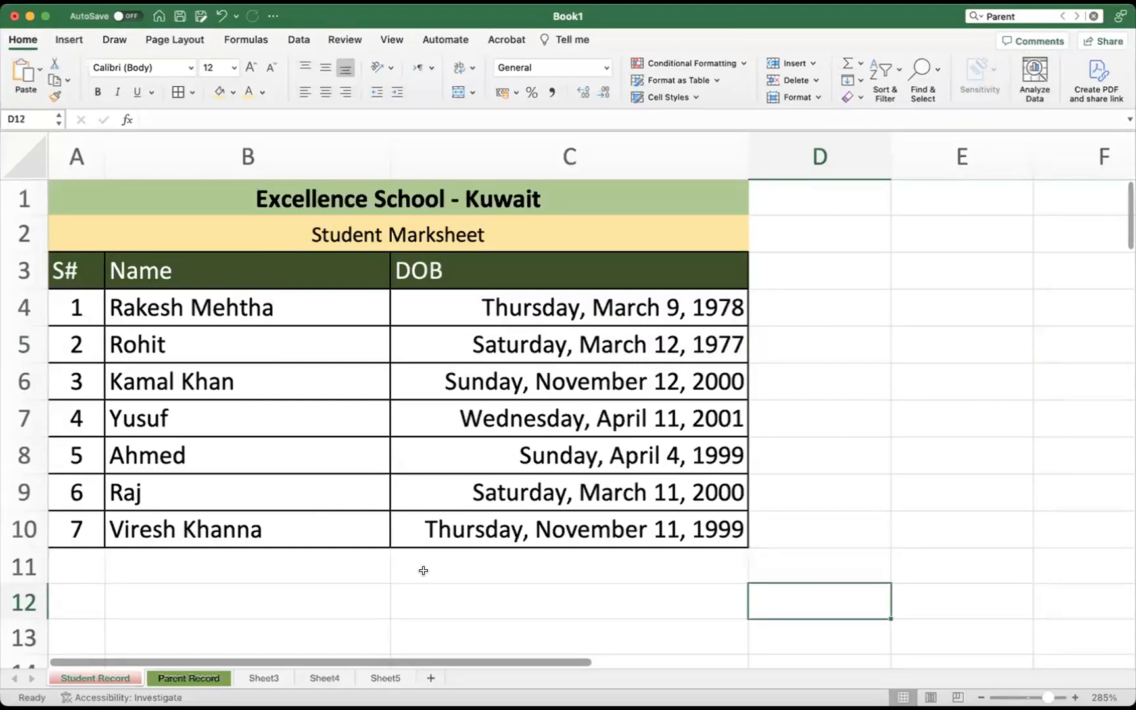
{"action": "left_click", "coordinate": [399, 623]}
{"action": "left_click", "coordinate": [185, 585]}
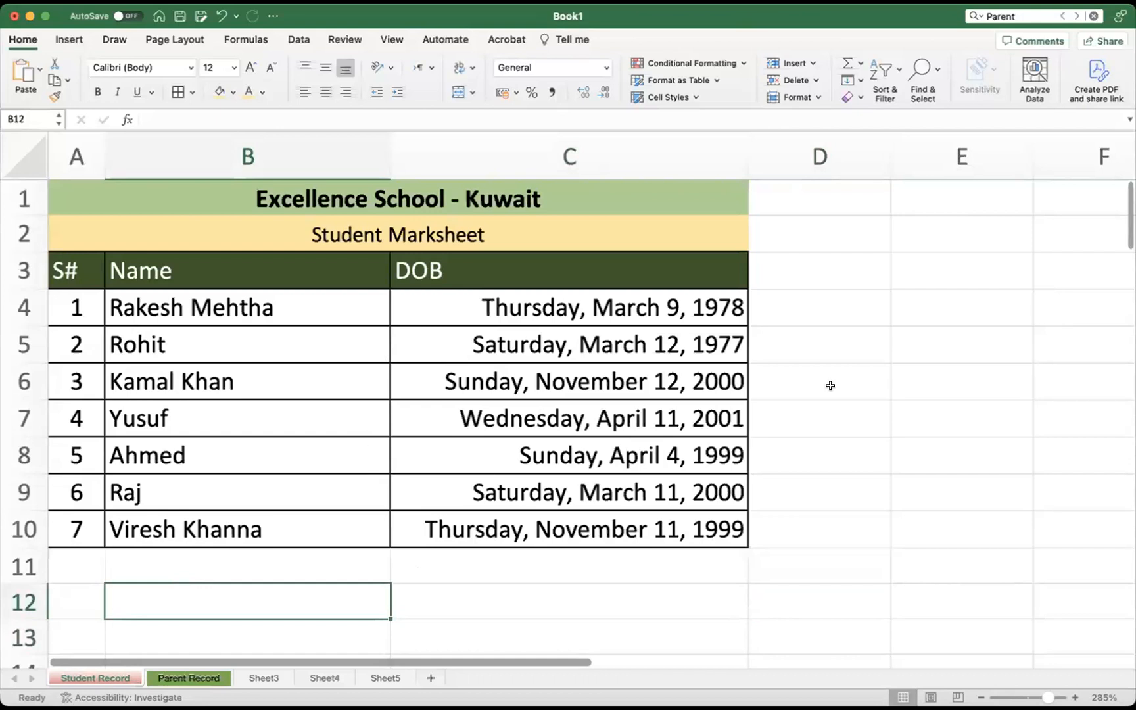
{"action": "left_click", "coordinate": [775, 459]}
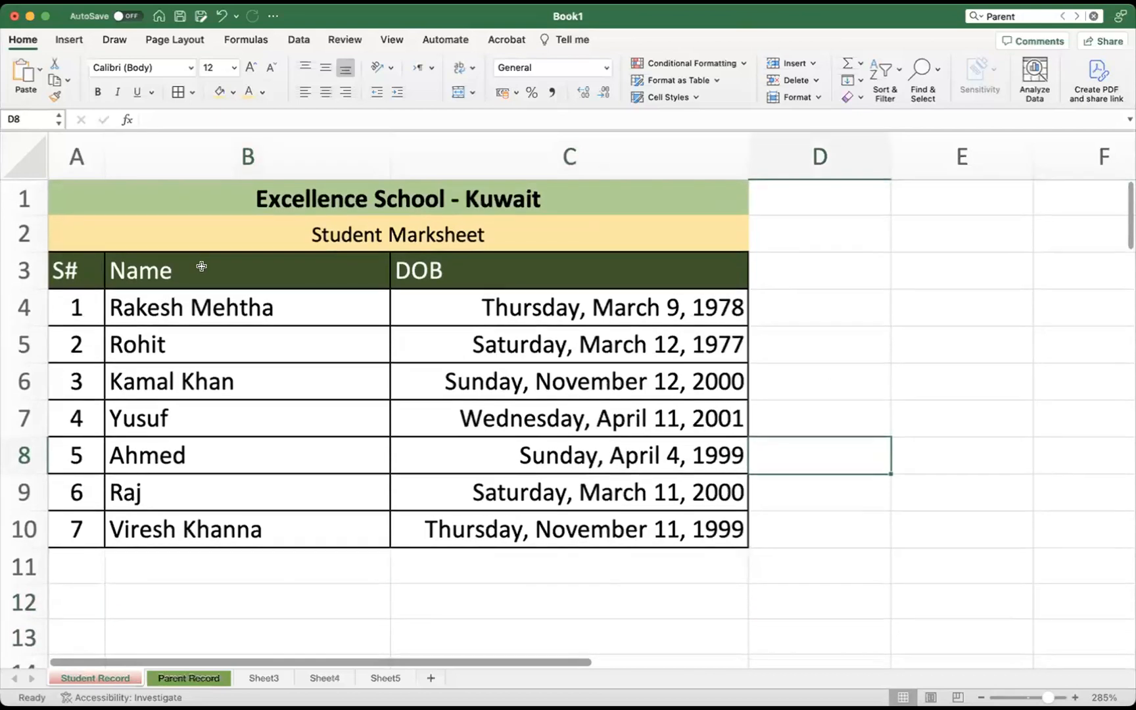
{"action": "left_click_drag", "start_coordinate": [79, 197], "coordinate": [432, 232]}
{"action": "left_click", "coordinate": [851, 486]}
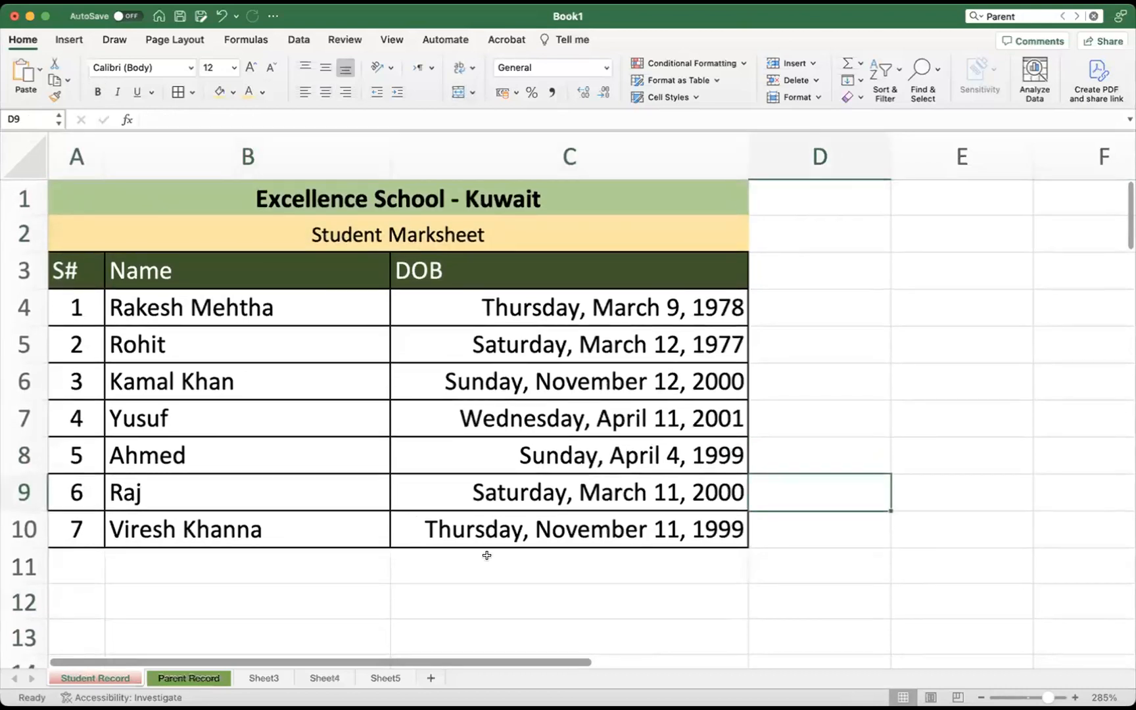
{"action": "left_click_drag", "start_coordinate": [79, 190], "coordinate": [497, 519]}
{"action": "left_click", "coordinate": [188, 575]}
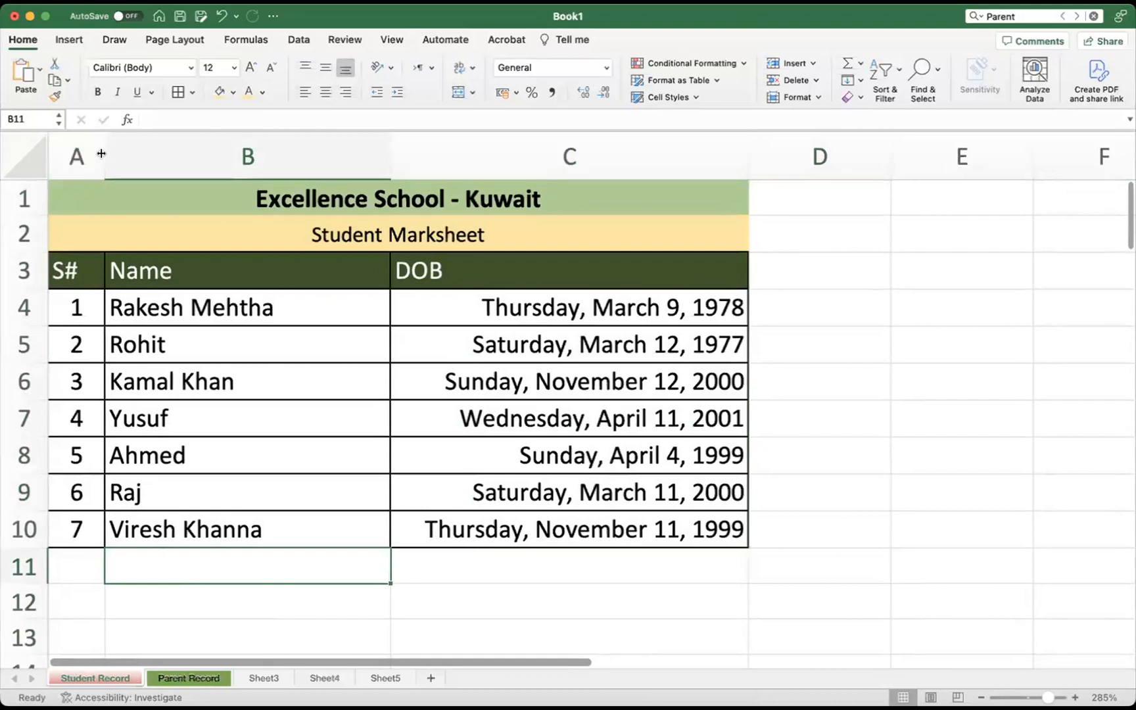
{"action": "left_click", "coordinate": [248, 201]}
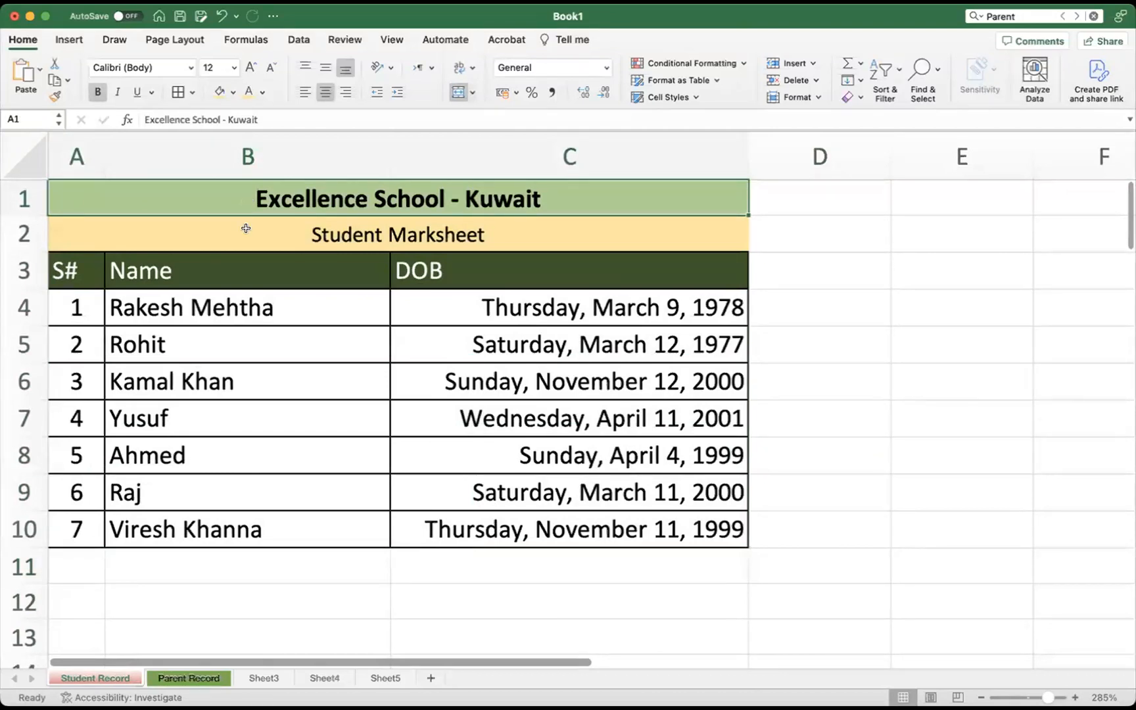
{"action": "left_click", "coordinate": [287, 232]}
{"action": "left_click", "coordinate": [540, 303]}
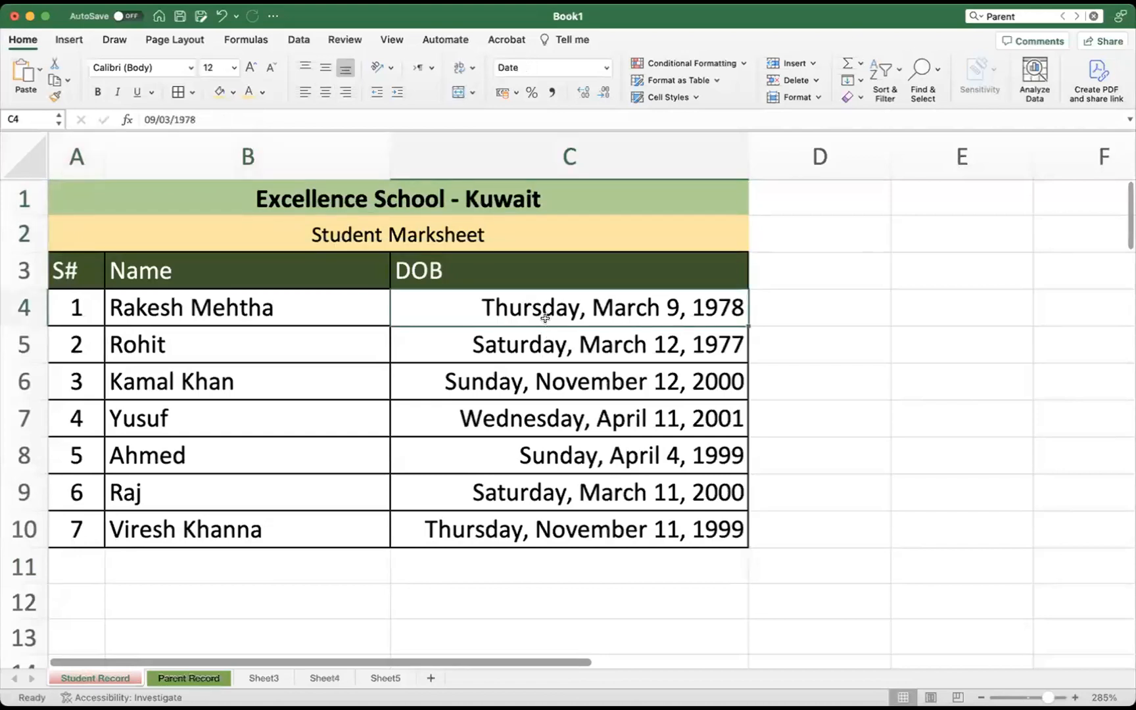
{"action": "left_click", "coordinate": [496, 274]}
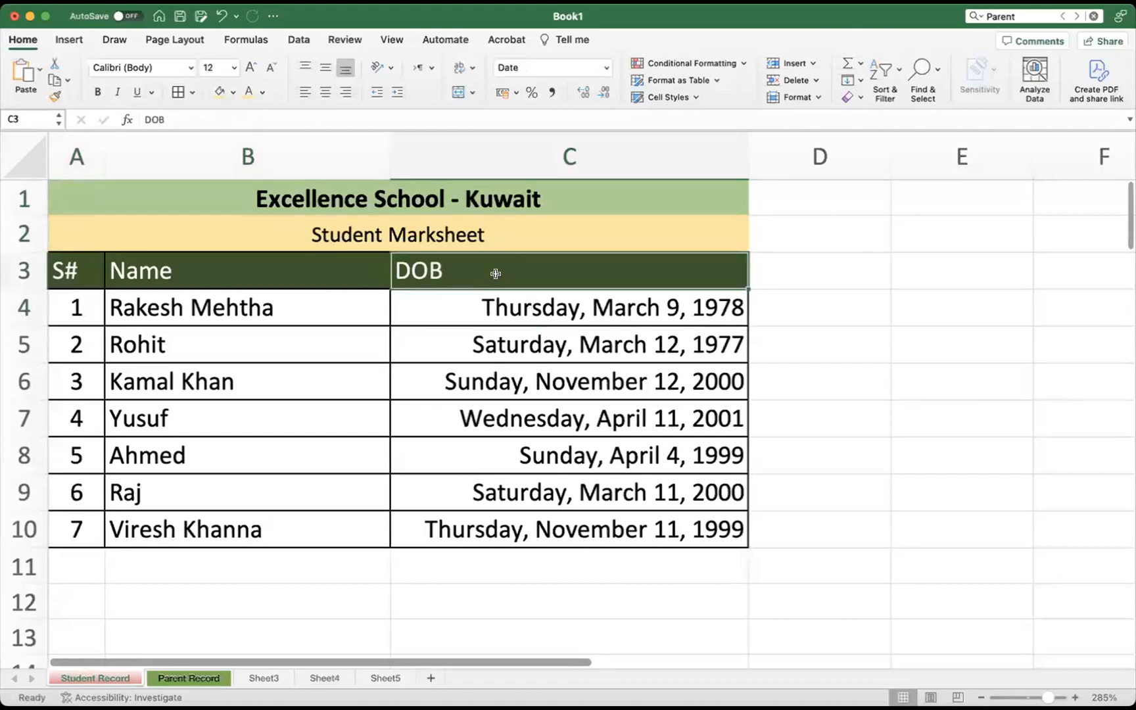
{"action": "left_click", "coordinate": [520, 307]}
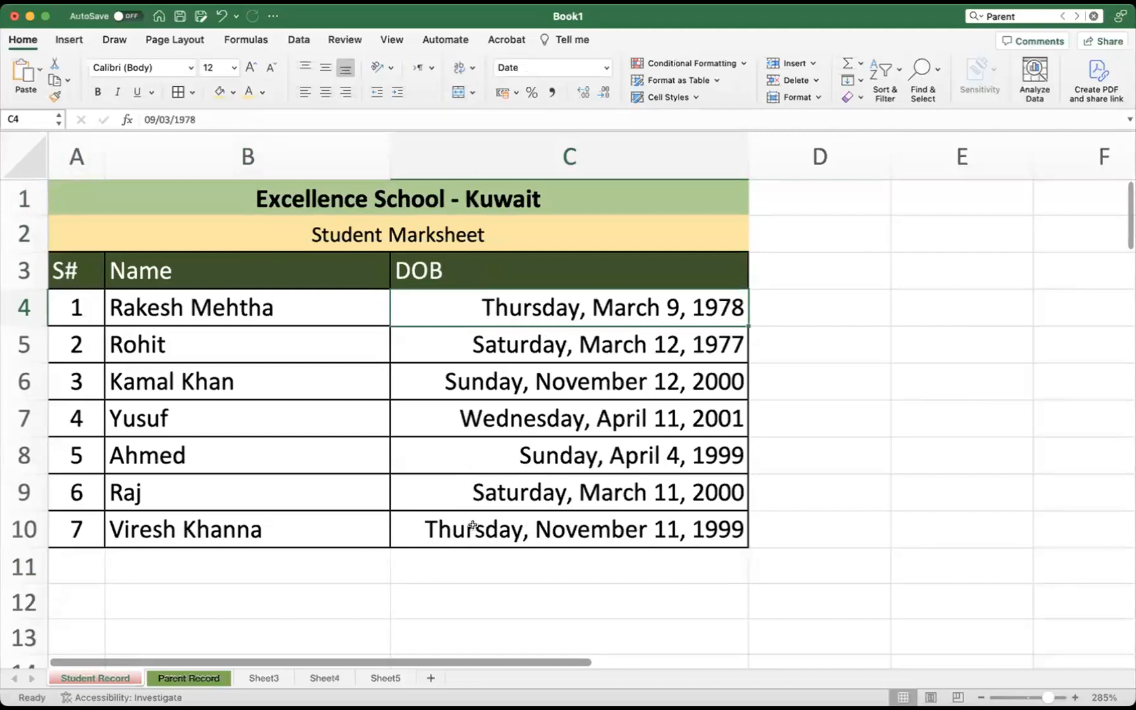
{"action": "left_click", "coordinate": [86, 193]}
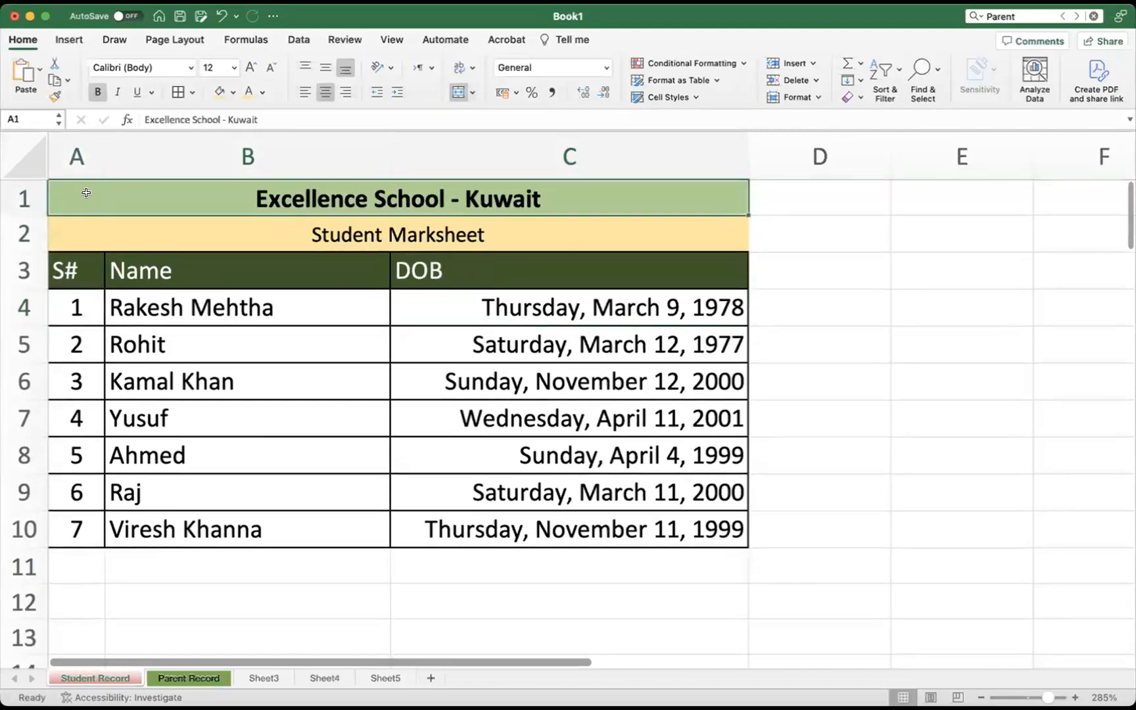
{"action": "left_click_drag", "start_coordinate": [86, 197], "coordinate": [415, 511]}
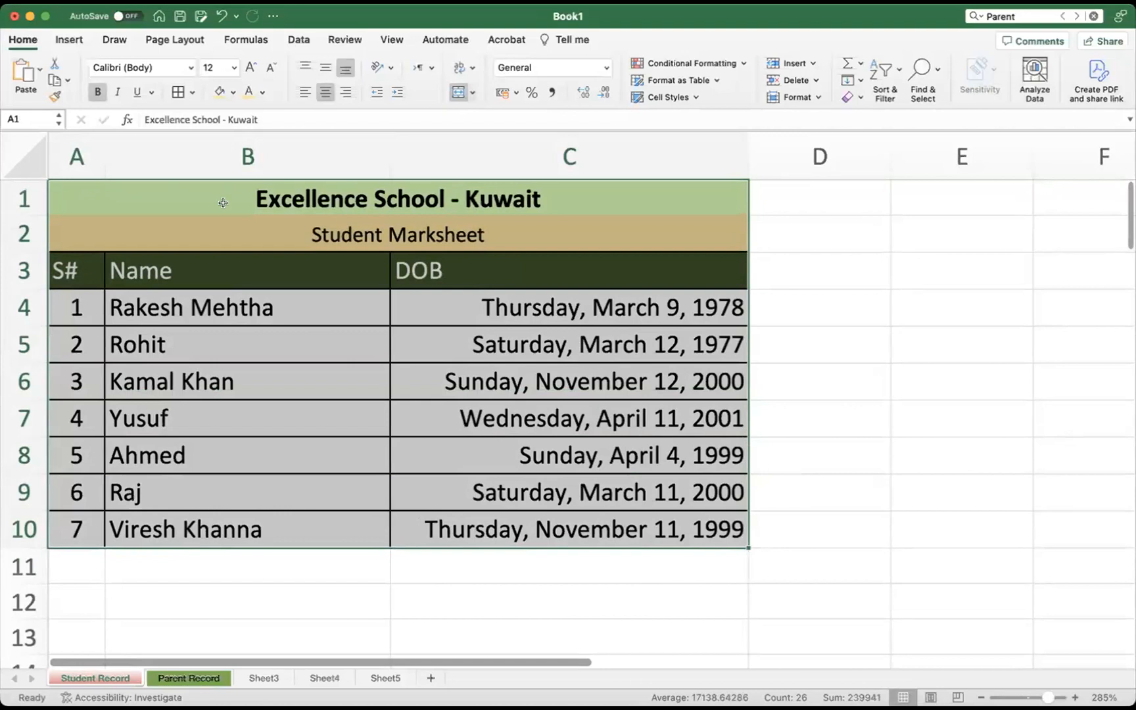
{"action": "left_click", "coordinate": [645, 556]}
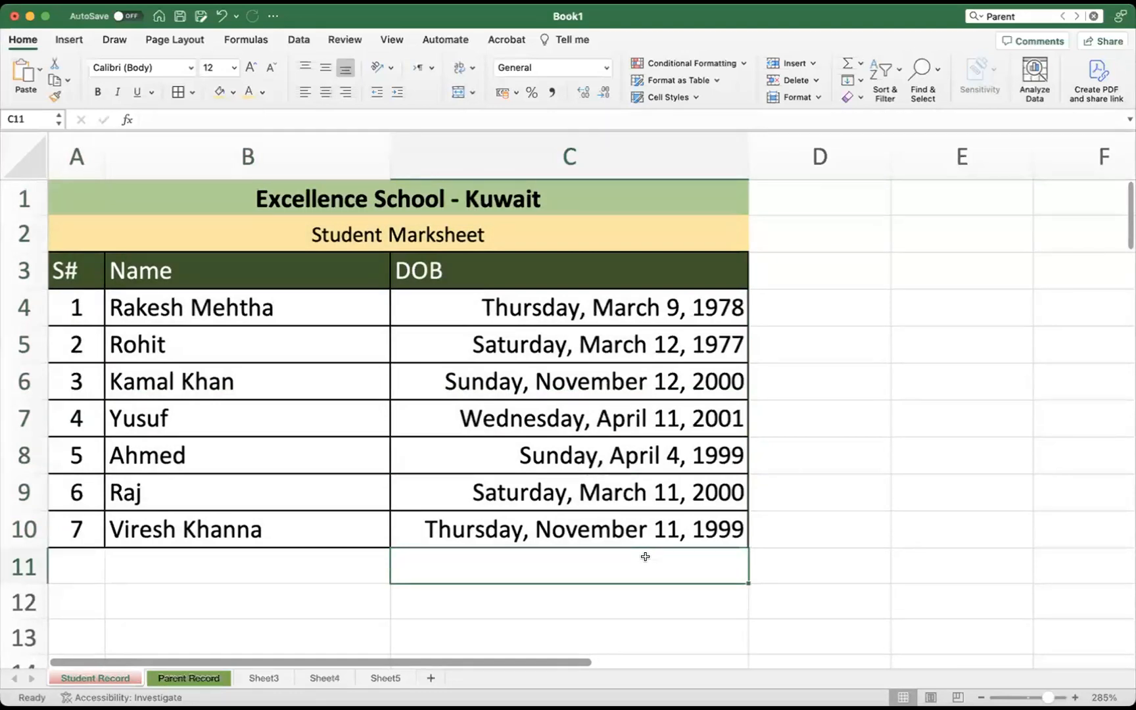
{"action": "left_click", "coordinate": [889, 524]}
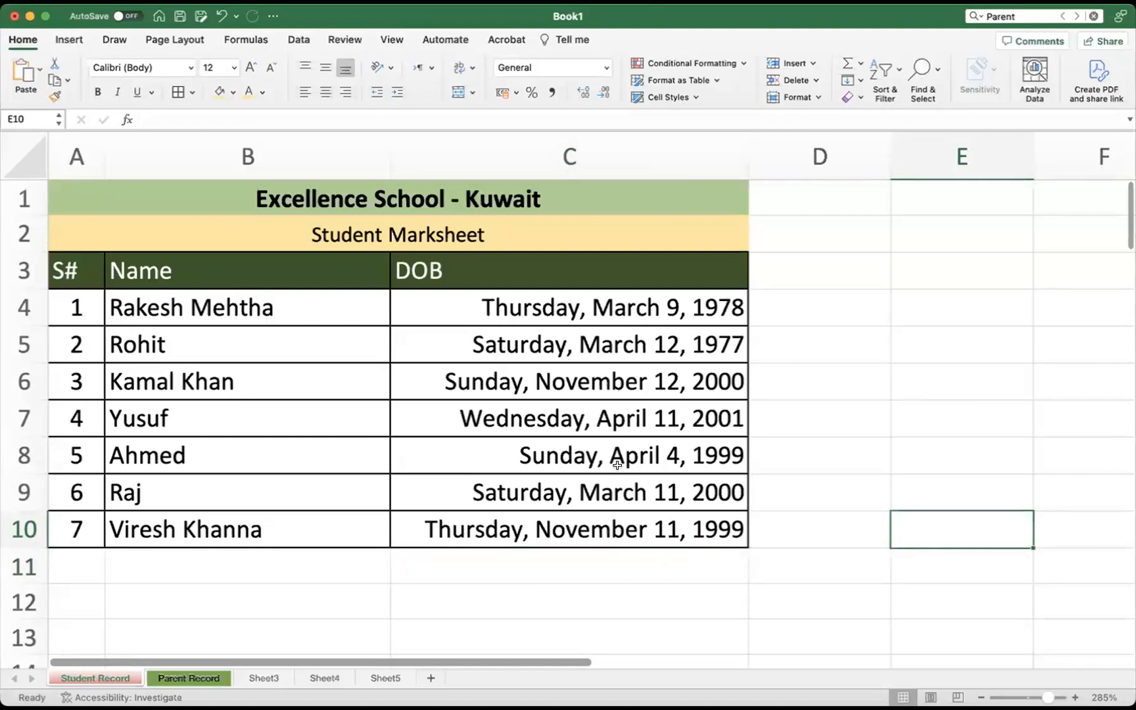
{"action": "left_click", "coordinate": [640, 553]}
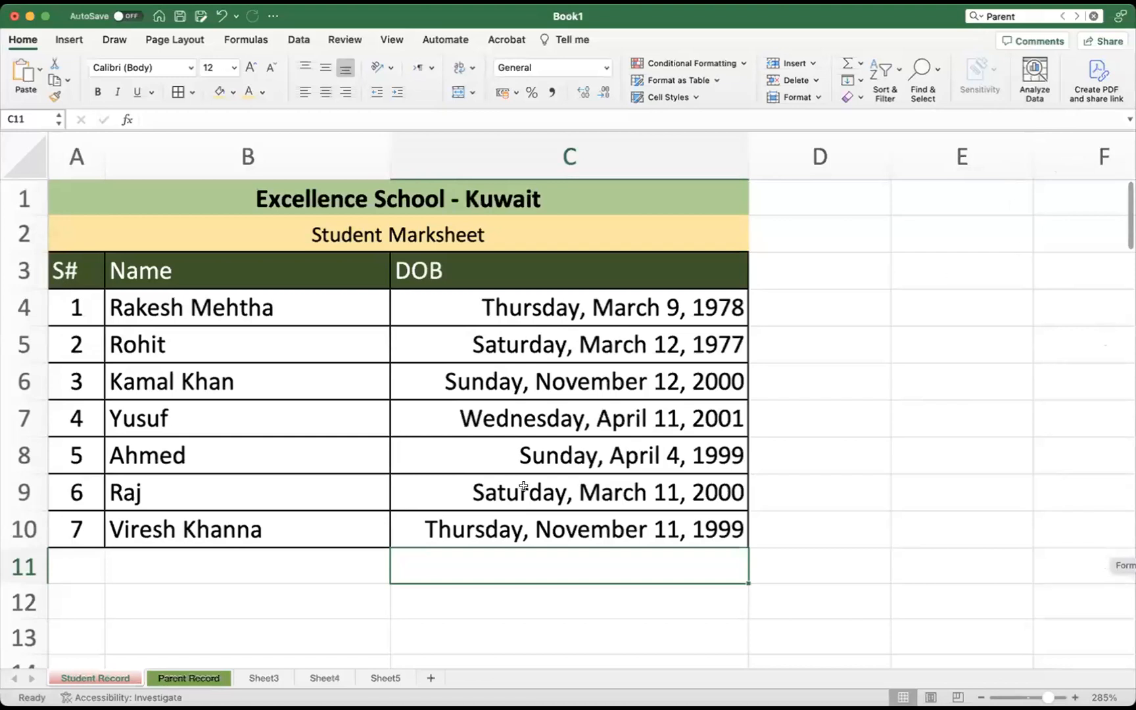
{"action": "left_click", "coordinate": [776, 541]}
Select the DOBs in C4:C10 and apply Short Date from the Number Format list
{"action": "left_click", "coordinate": [669, 395]}
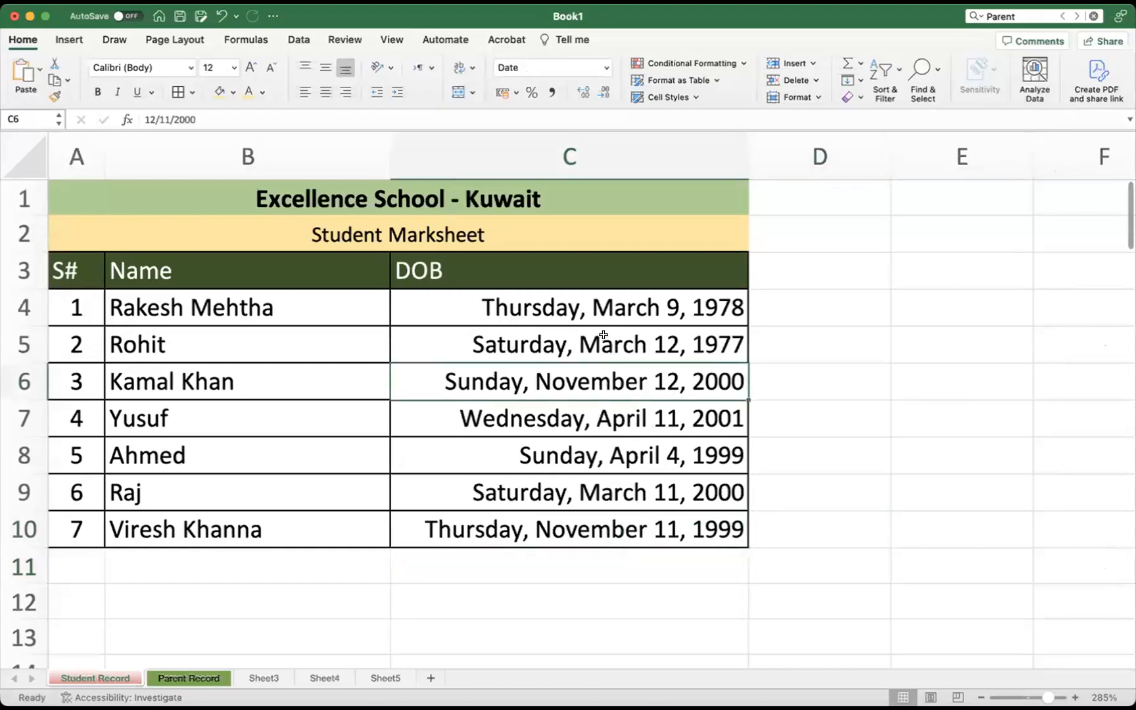
{"action": "left_click_drag", "start_coordinate": [559, 338], "coordinate": [557, 524]}
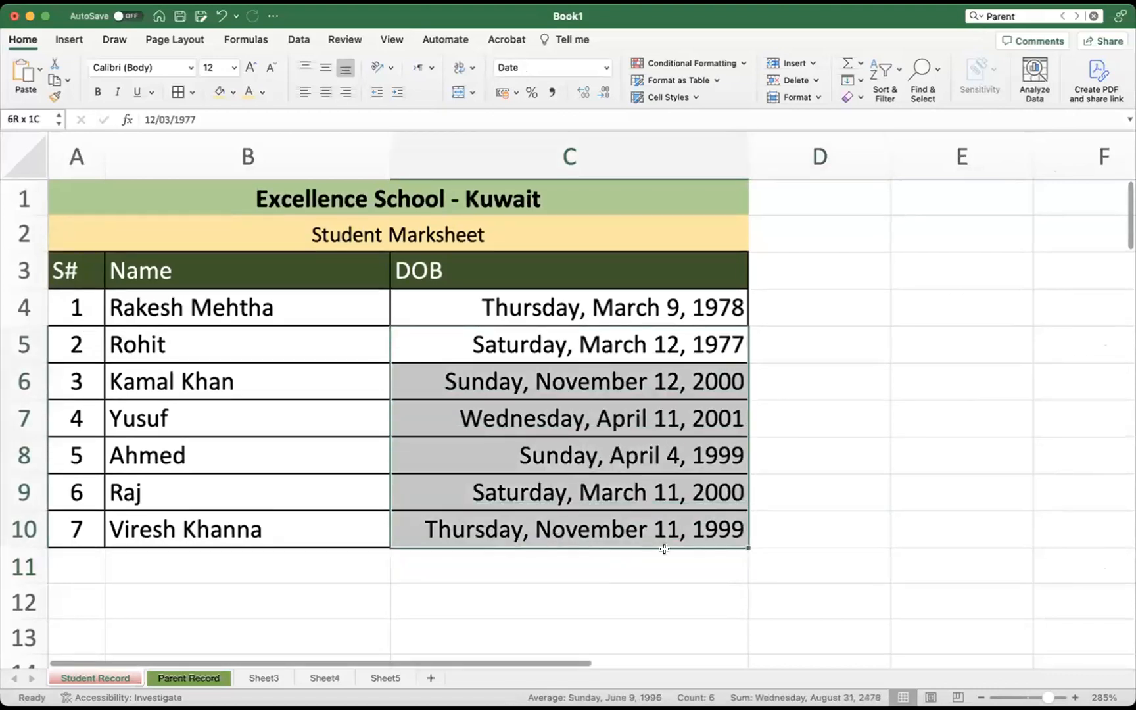
{"action": "left_click", "coordinate": [684, 556]}
{"action": "left_click_drag", "start_coordinate": [594, 311], "coordinate": [581, 528]}
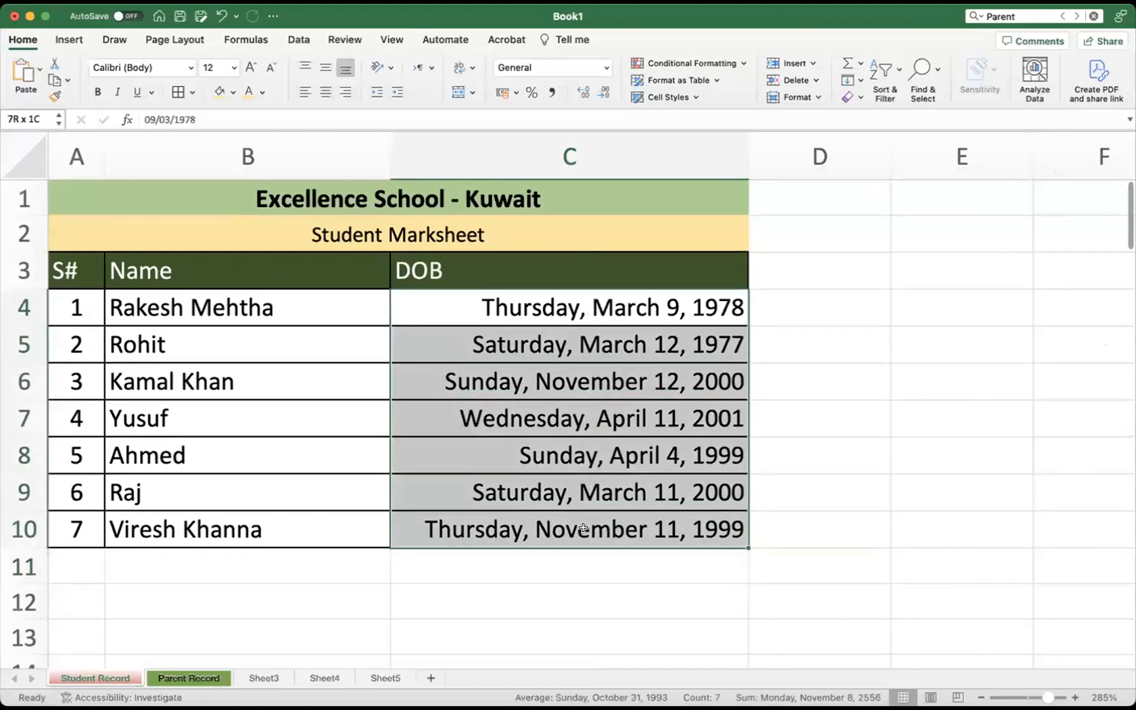
{"action": "left_click", "coordinate": [606, 68]}
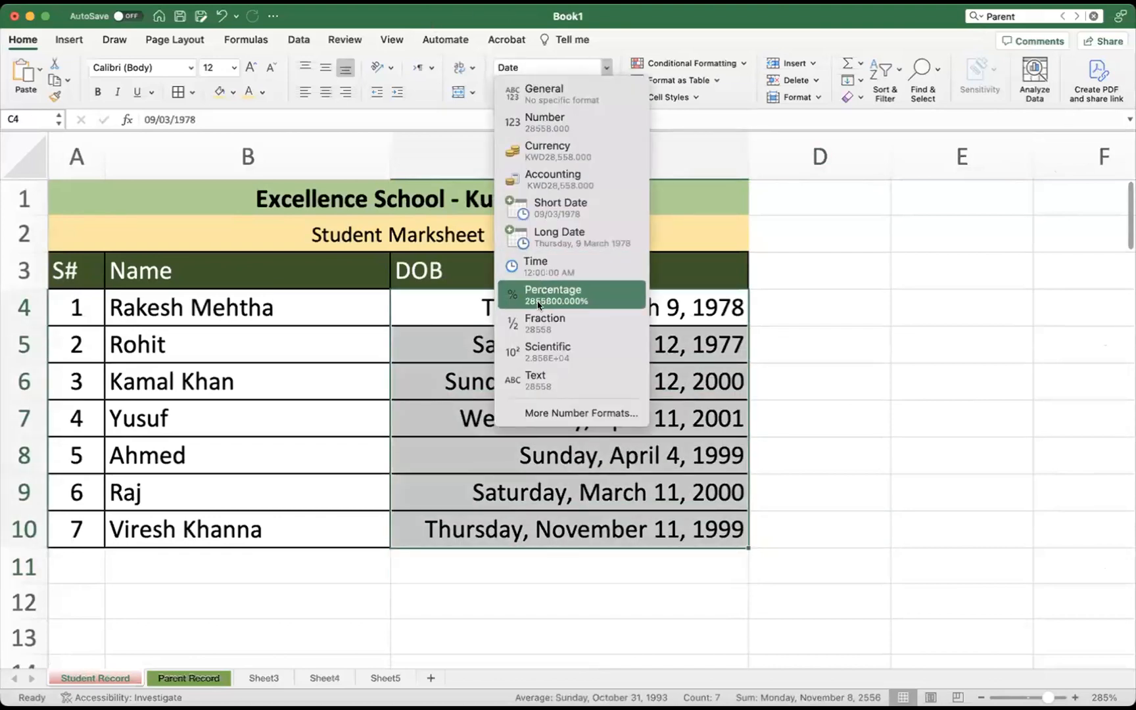
{"action": "left_click", "coordinate": [563, 213]}
{"action": "left_click", "coordinate": [816, 560]}
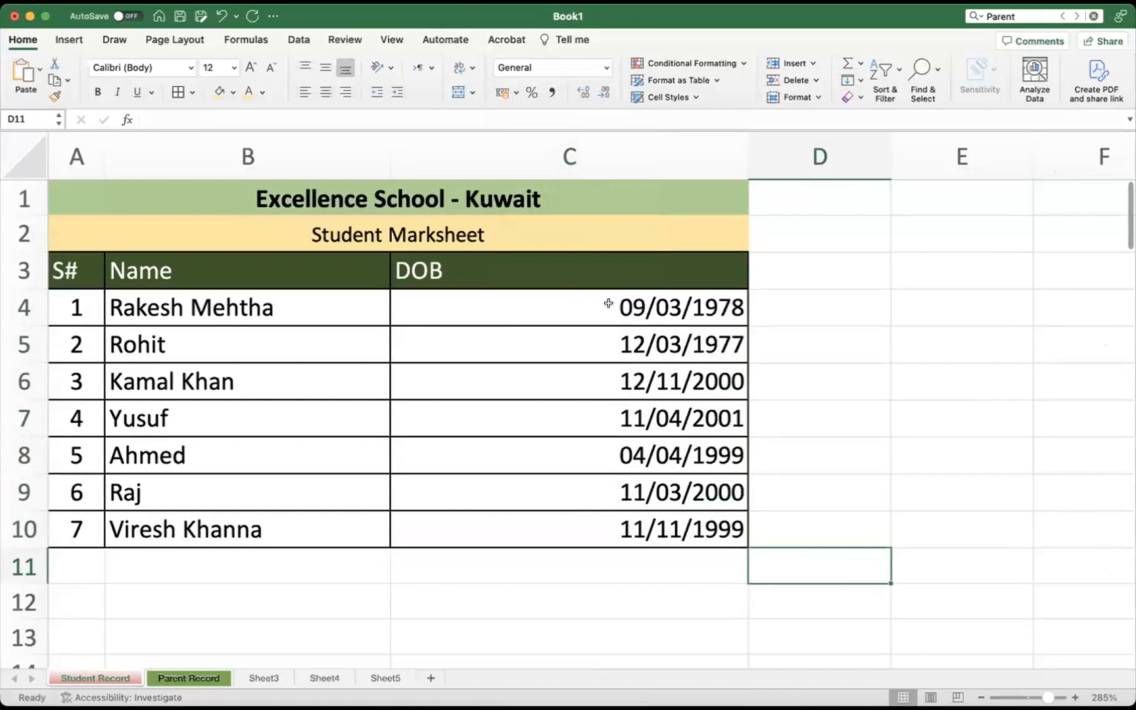
Narrow column C, then drag its border back out to about width 21.00
{"action": "left_click_drag", "start_coordinate": [743, 155], "coordinate": [567, 280]}
{"action": "left_click_drag", "start_coordinate": [579, 150], "coordinate": [556, 151]}
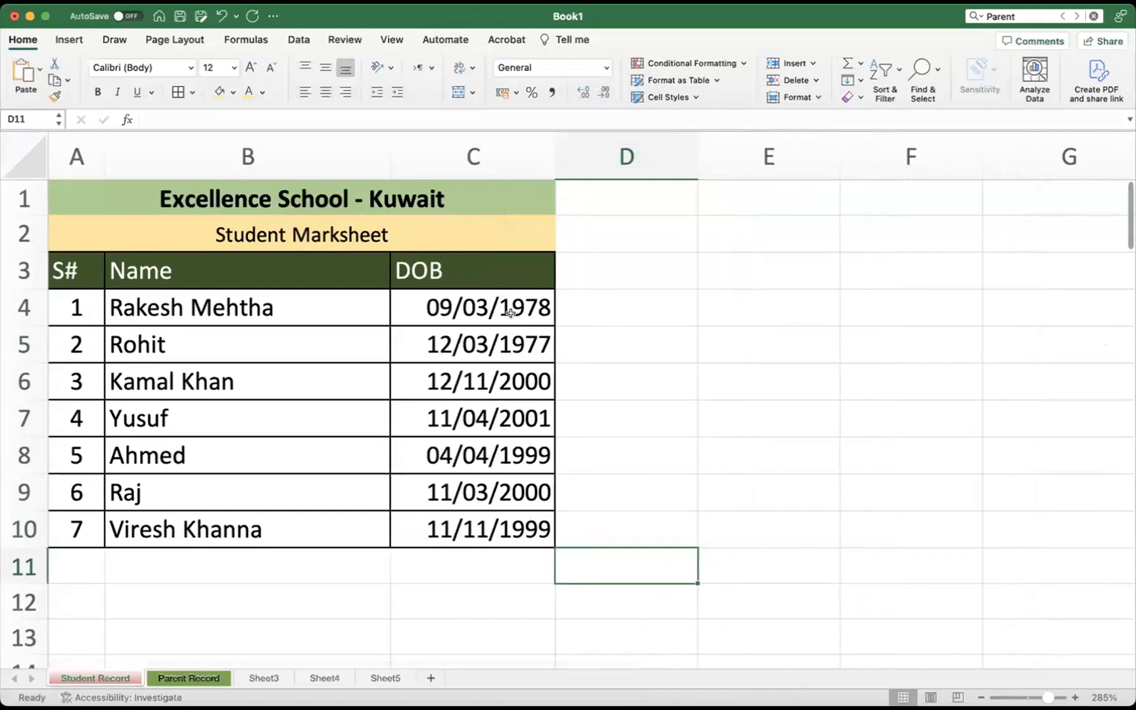
{"action": "left_click", "coordinate": [640, 608]}
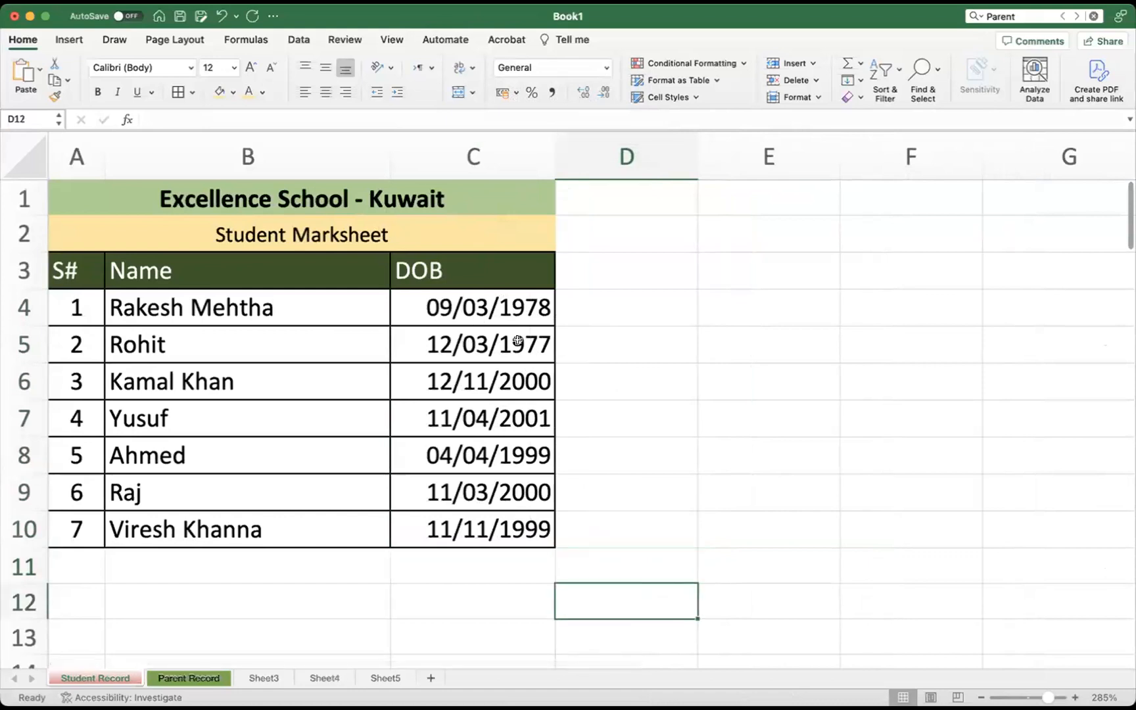
{"action": "left_click", "coordinate": [497, 302]}
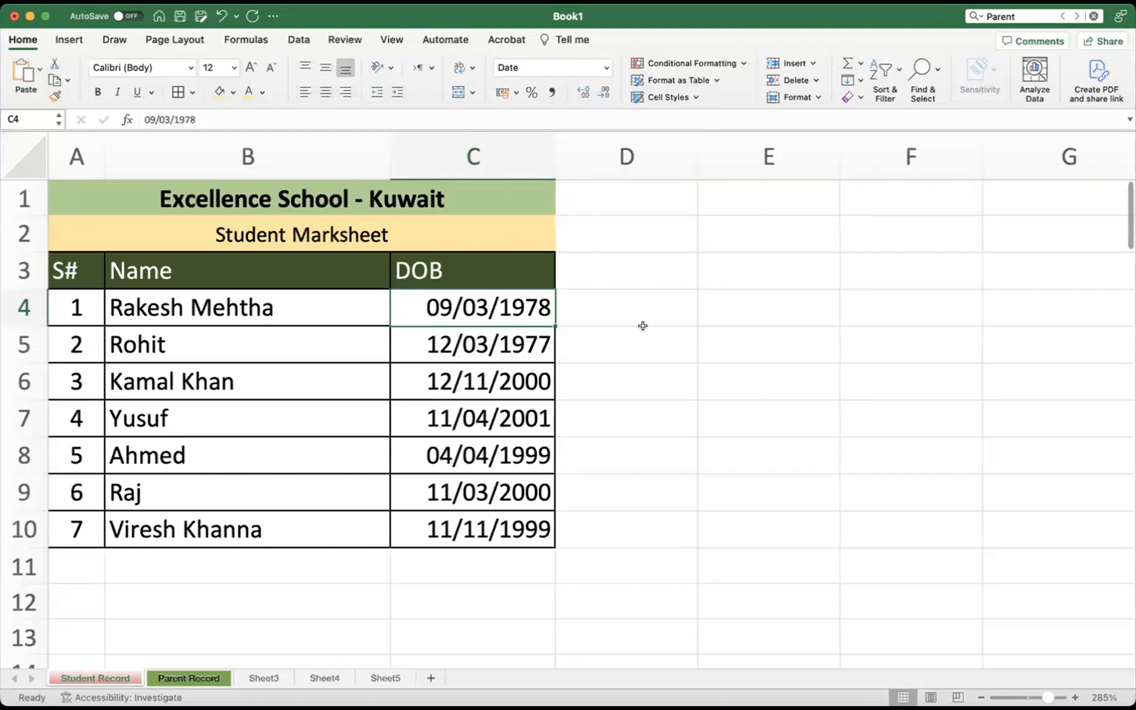
{"action": "left_click", "coordinate": [572, 369]}
{"action": "left_click", "coordinate": [518, 305]}
{"action": "left_click_drag", "start_coordinate": [556, 156], "coordinate": [681, 151]}
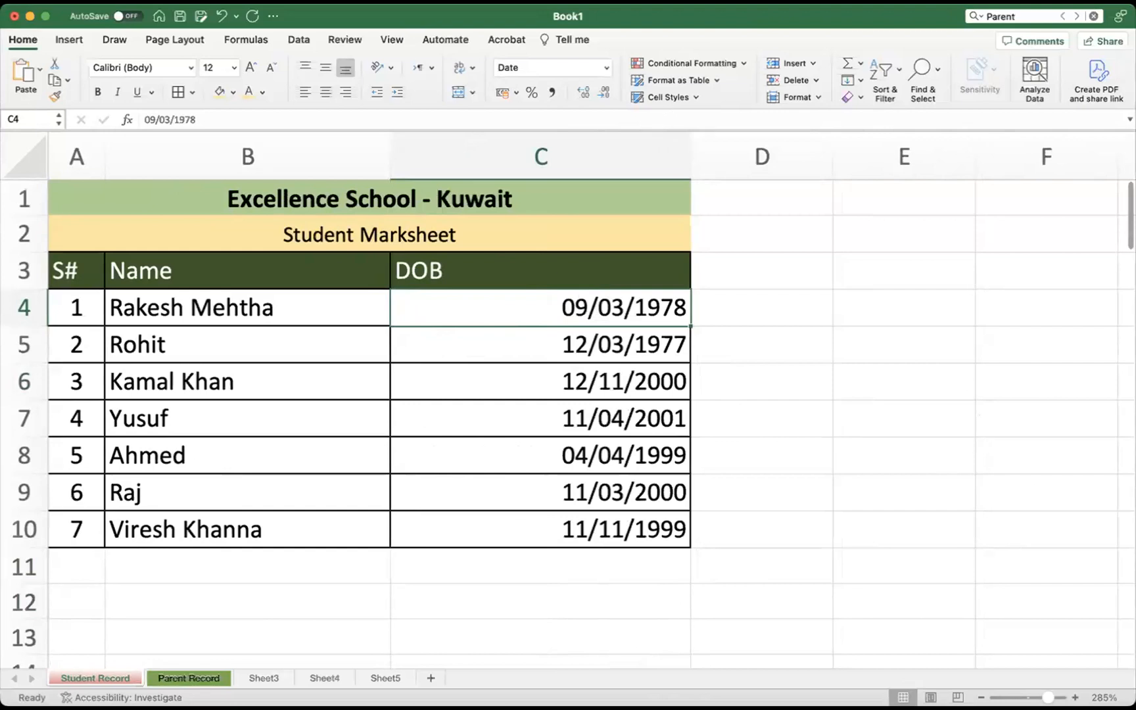
{"action": "left_click", "coordinate": [29, 235]}
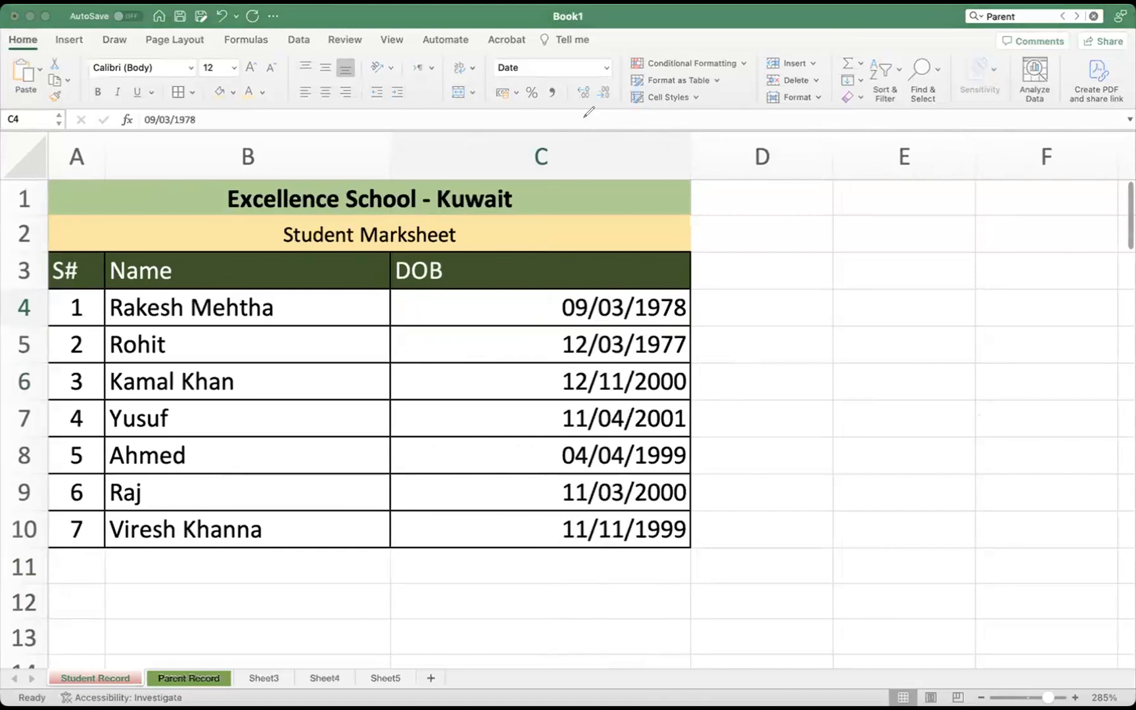
{"action": "mouse_move", "coordinate": [572, 229]}
{"action": "left_mouse_down"}
{"action": "mouse_move", "coordinate": [580, 60]}
{"action": "mouse_move", "coordinate": [564, 73]}
{"action": "mouse_move", "coordinate": [593, 78]}
{"action": "mouse_move", "coordinate": [601, 94]}
{"action": "left_mouse_up"}
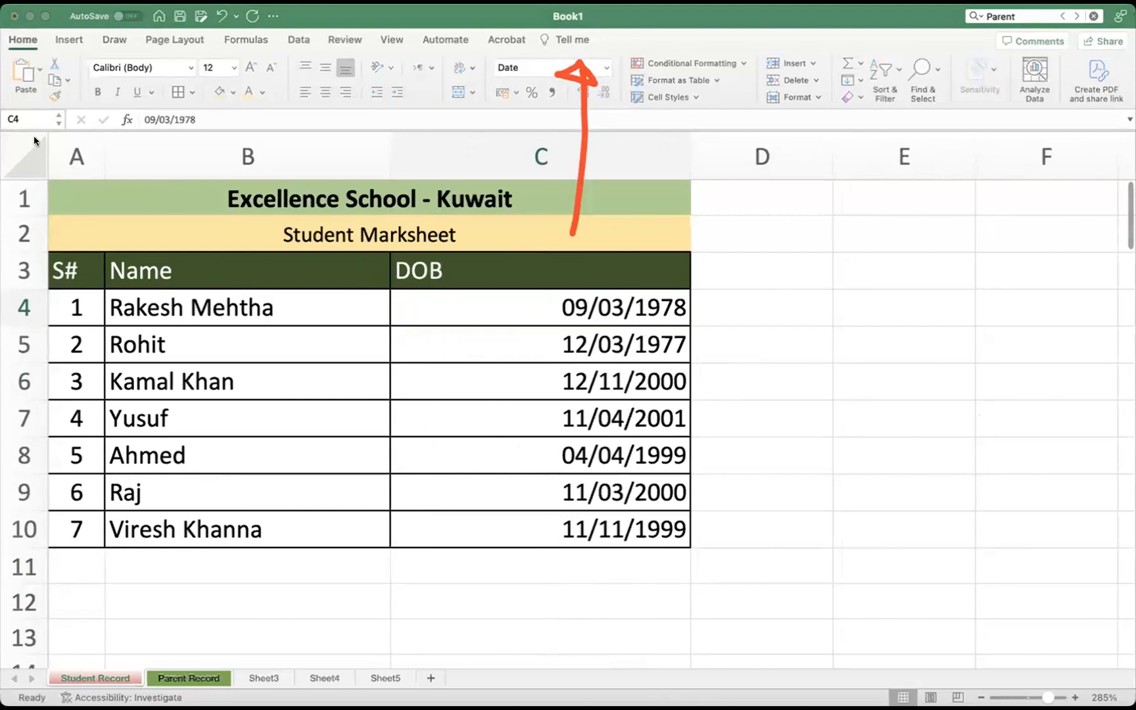
Give C4 the 'Wednesday, March 14, 2012' date type via More Number Formats
{"action": "left_click", "coordinate": [605, 68]}
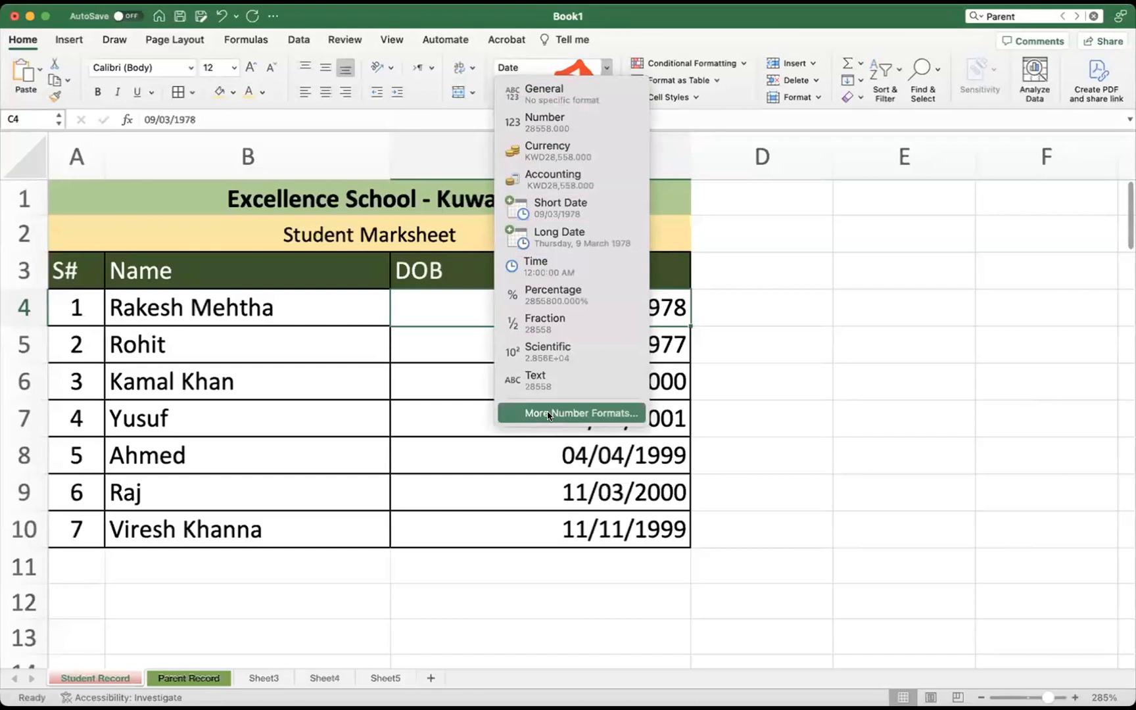
{"action": "left_click", "coordinate": [596, 413]}
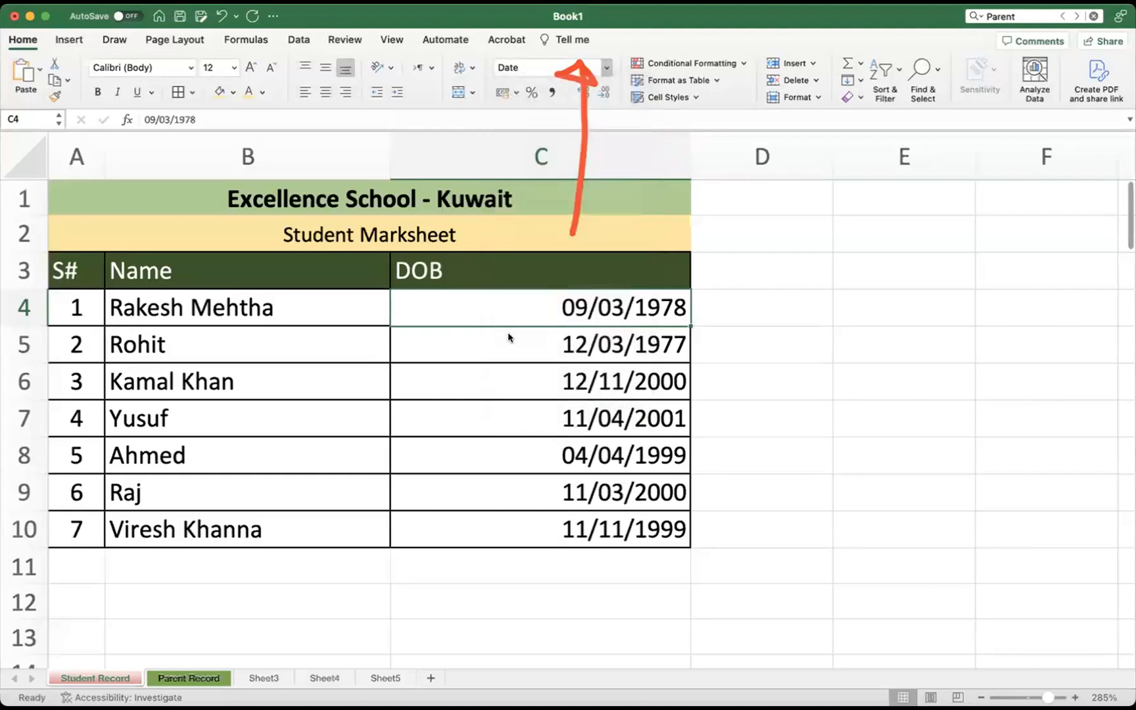
{"action": "left_click_drag", "start_coordinate": [399, 56], "coordinate": [290, 132]}
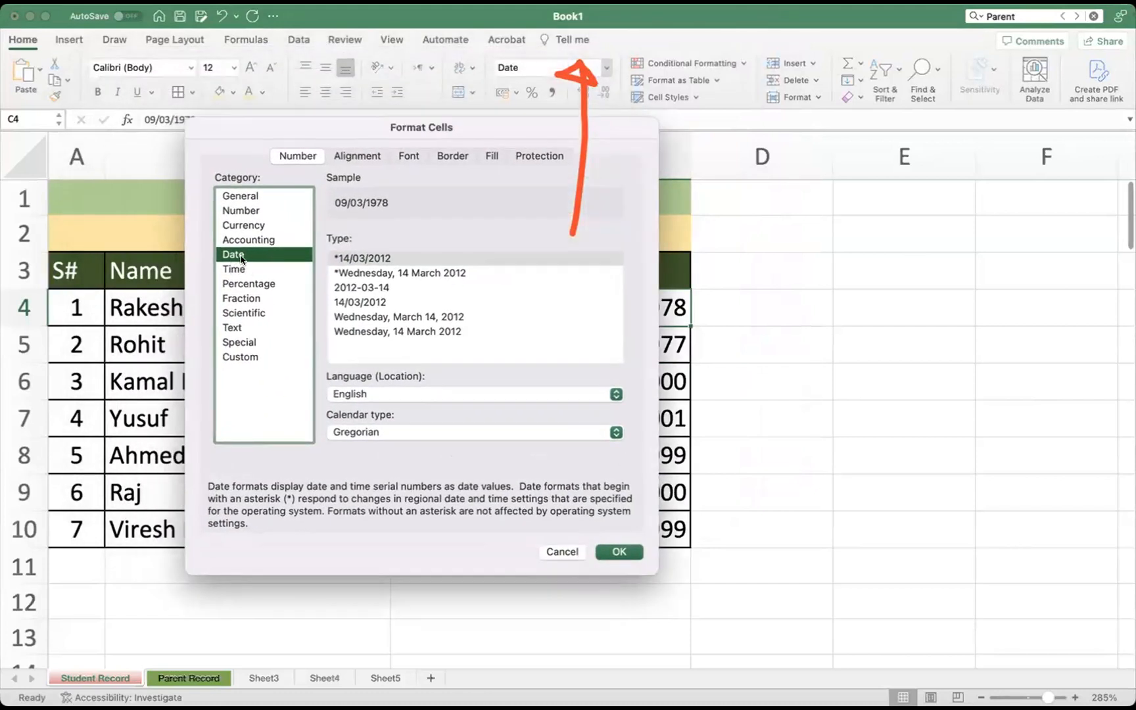
{"action": "left_click", "coordinate": [388, 273]}
{"action": "left_click", "coordinate": [355, 290]}
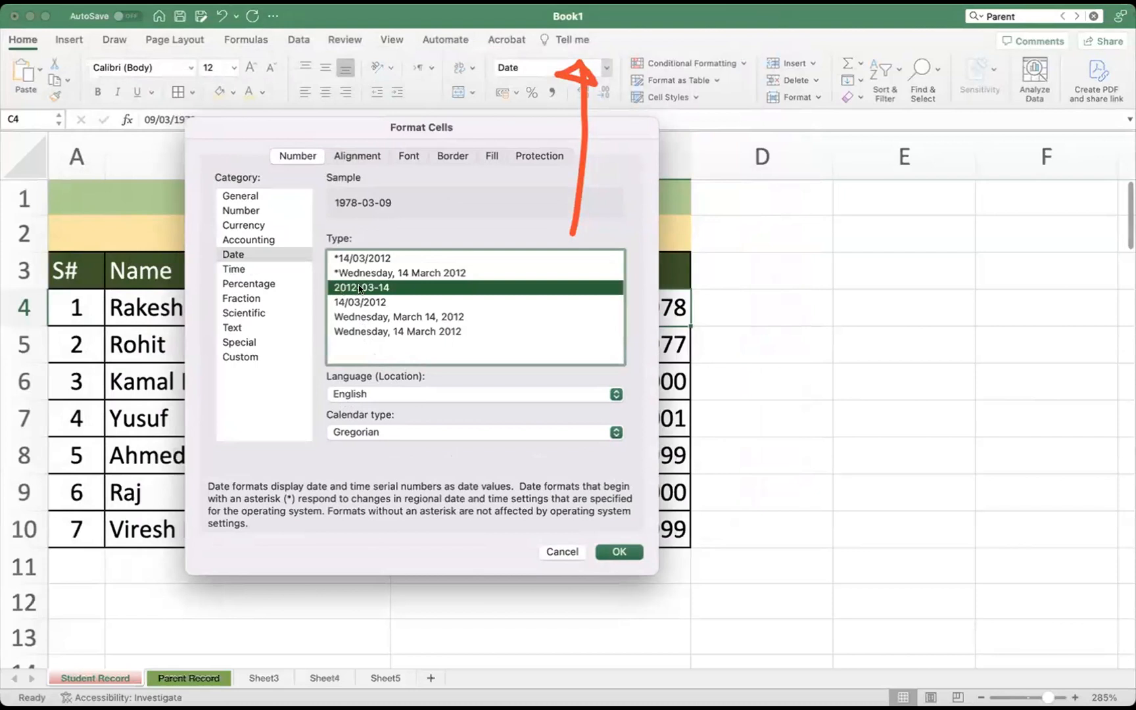
{"action": "left_click", "coordinate": [352, 317]}
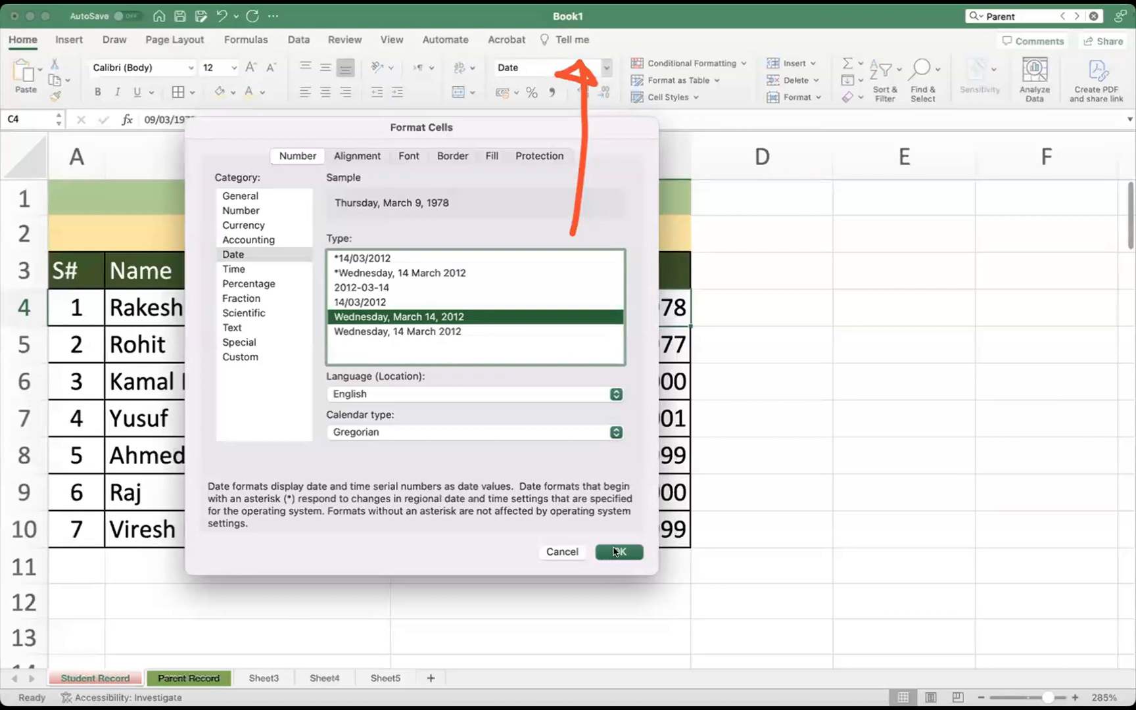
{"action": "left_click", "coordinate": [612, 553]}
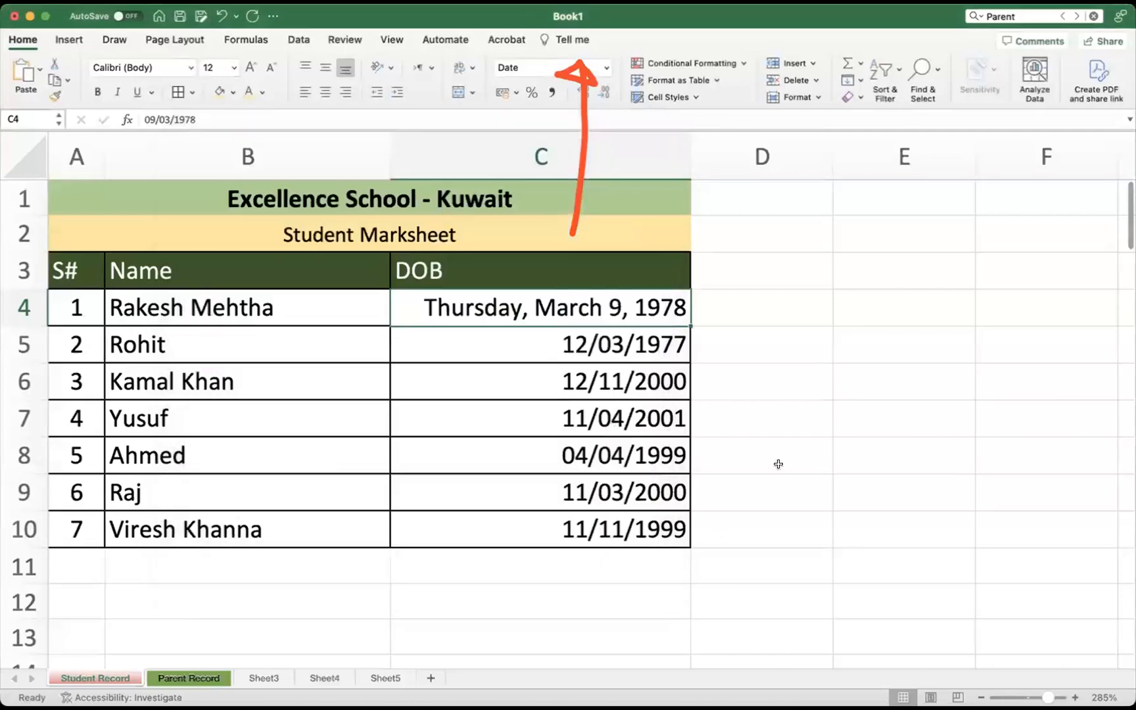
{"action": "left_click", "coordinate": [471, 310]}
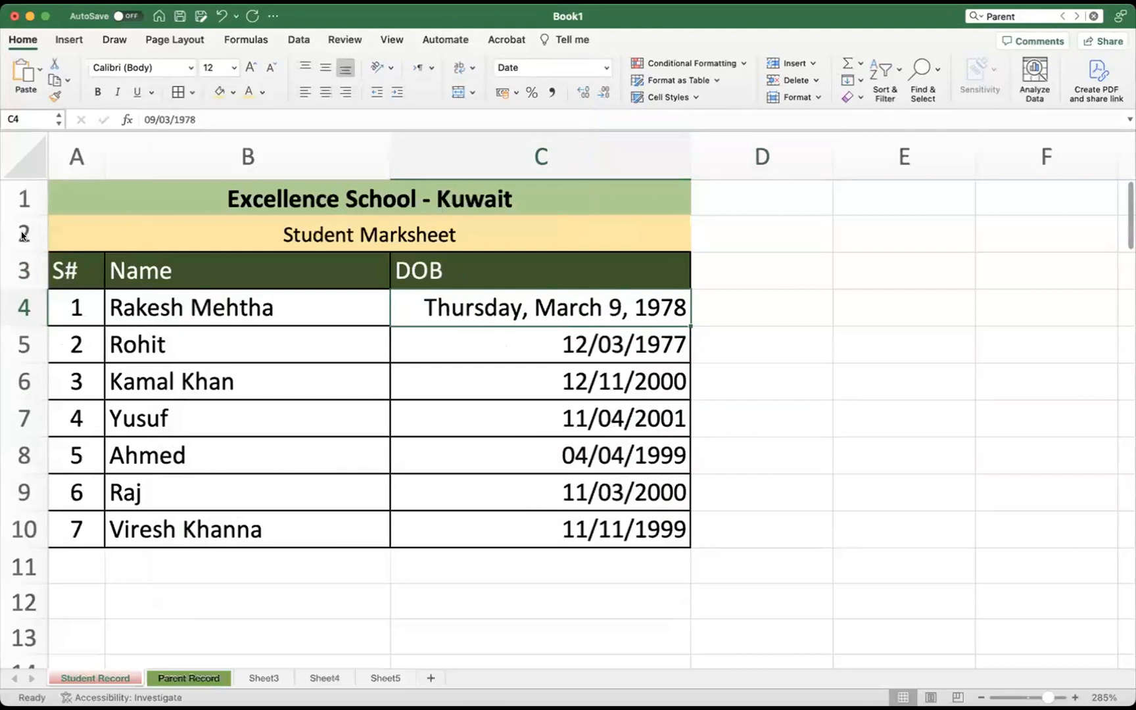
Paint C4's long date format onto C5:C10 with Format Painter and widen column C
{"action": "key", "text": "ctrl+a"}
{"action": "mouse_move", "coordinate": [60, 86]}
{"action": "left_mouse_down"}
{"action": "mouse_move", "coordinate": [51, 109]}
{"action": "mouse_move", "coordinate": [45, 88]}
{"action": "mouse_move", "coordinate": [76, 75]}
{"action": "left_mouse_up"}
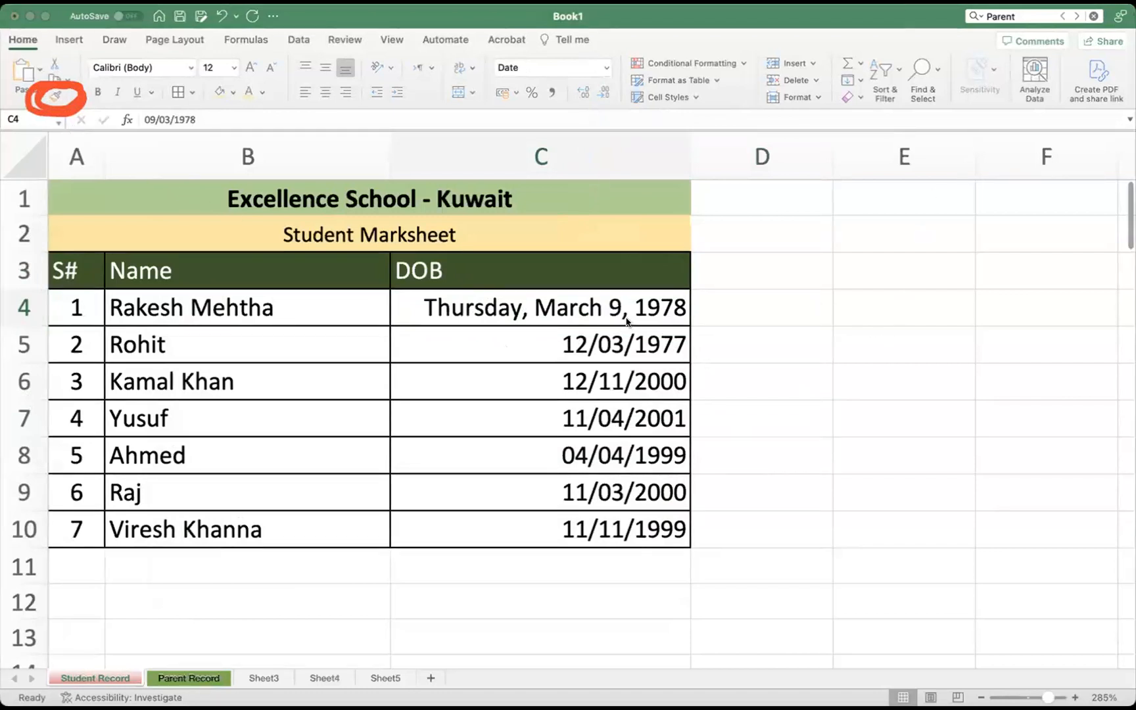
{"action": "left_click", "coordinate": [503, 309]}
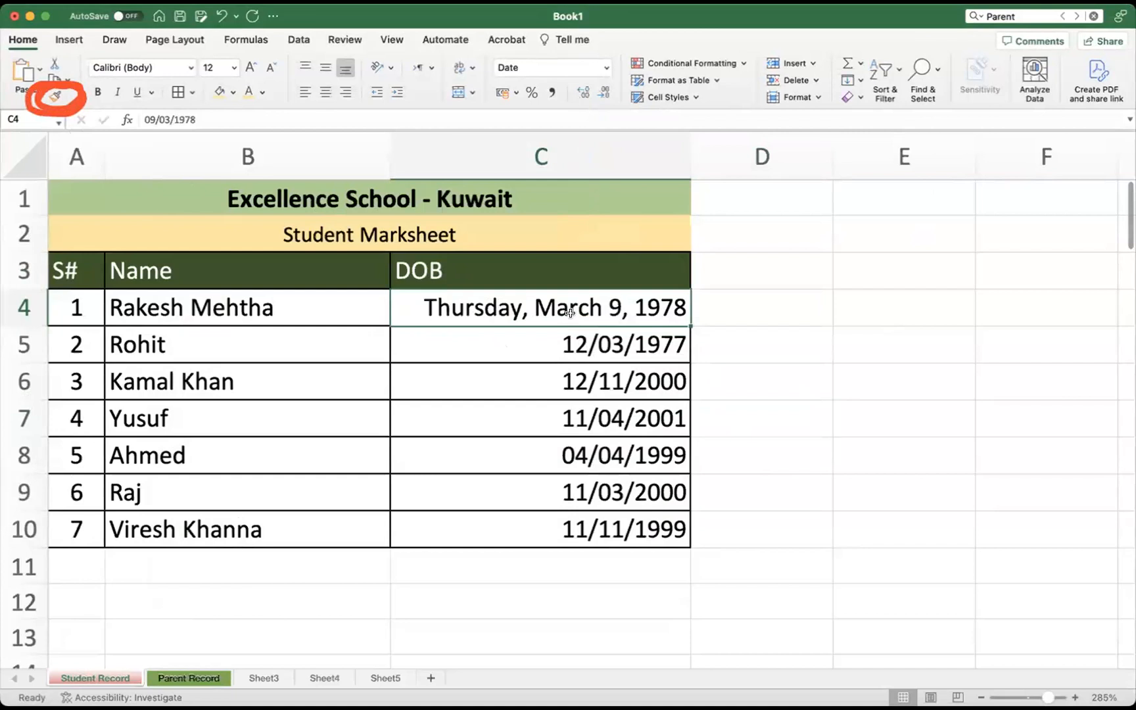
{"action": "left_click", "coordinate": [56, 96]}
{"action": "left_click_drag", "start_coordinate": [555, 347], "coordinate": [550, 526]}
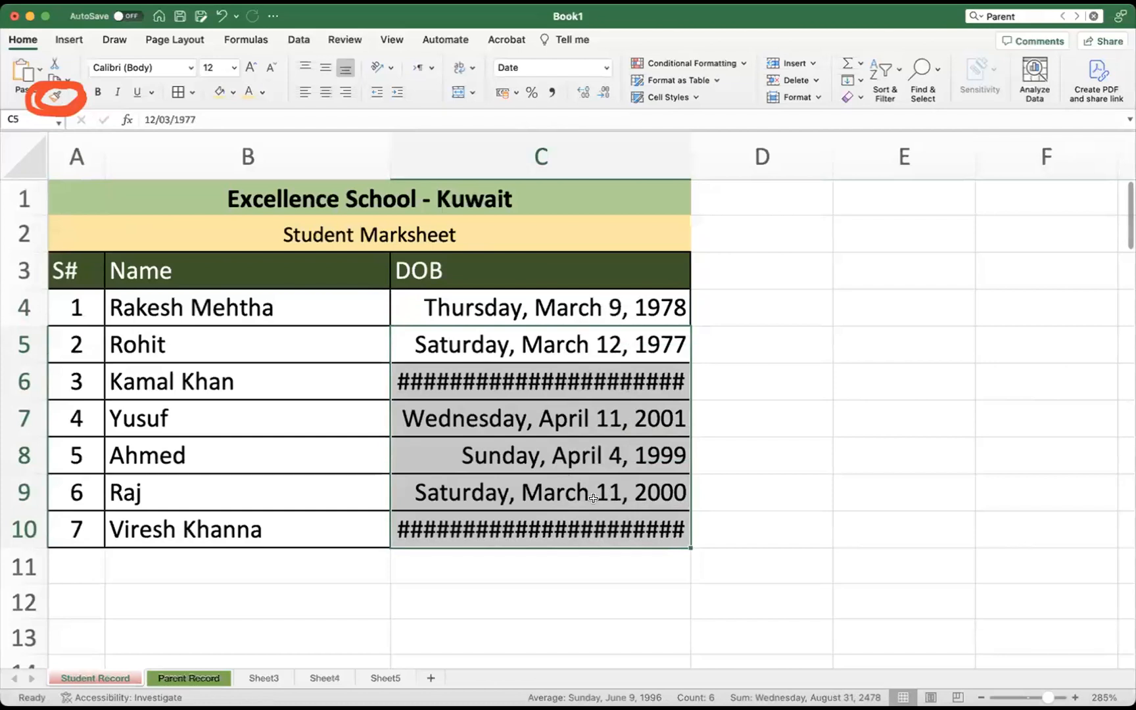
{"action": "left_click", "coordinate": [505, 378]}
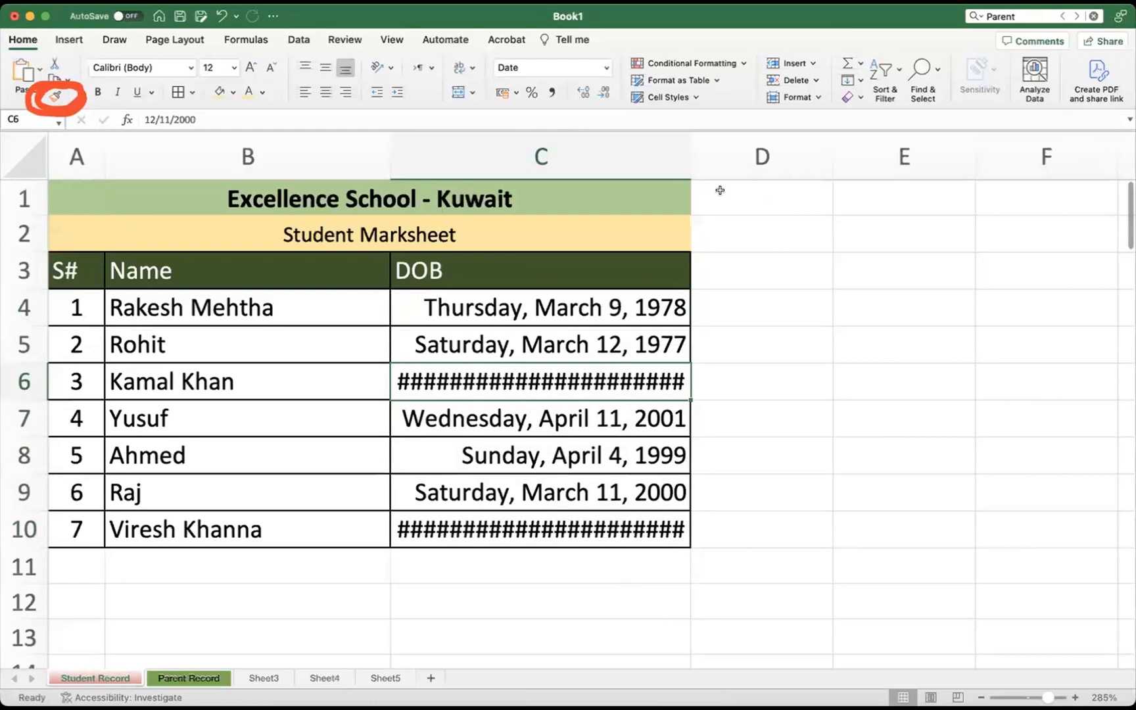
{"action": "left_click_drag", "start_coordinate": [688, 153], "coordinate": [743, 156]}
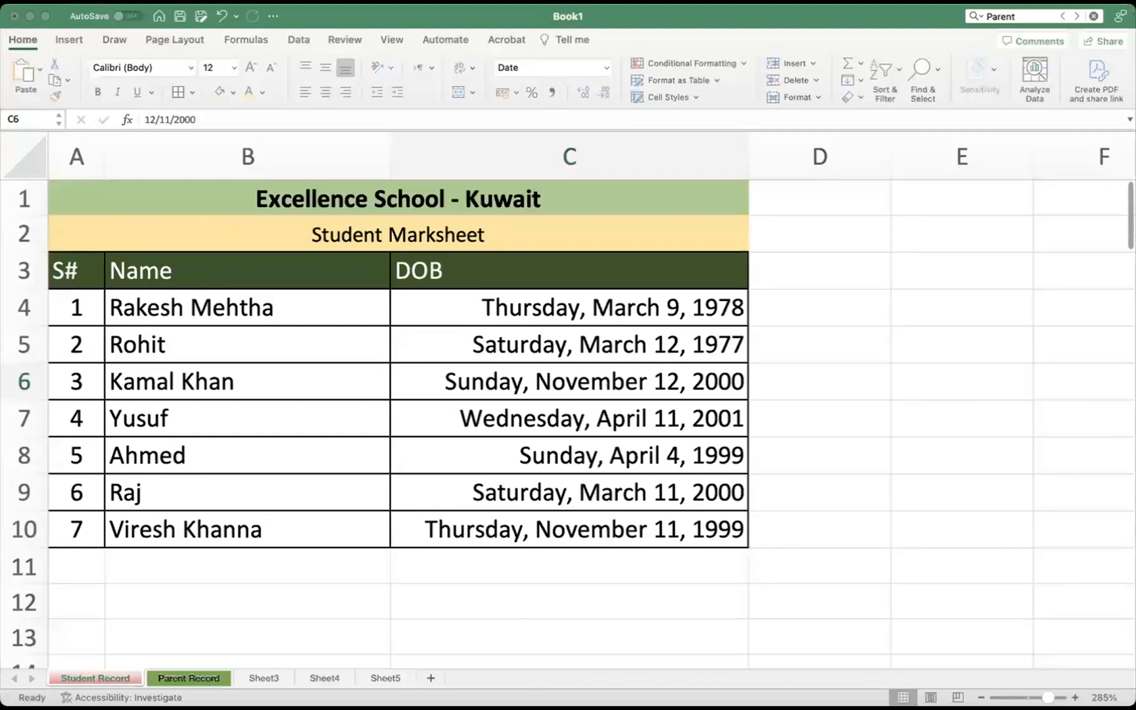
Undo the width and date changes so only C4 stays long, cancelling the pending copy
{"action": "left_click", "coordinate": [496, 612]}
{"action": "key", "text": "super+z"}
{"action": "key", "text": "super+z"}
{"action": "key", "text": "super+z"}
{"action": "key", "text": "super+z"}
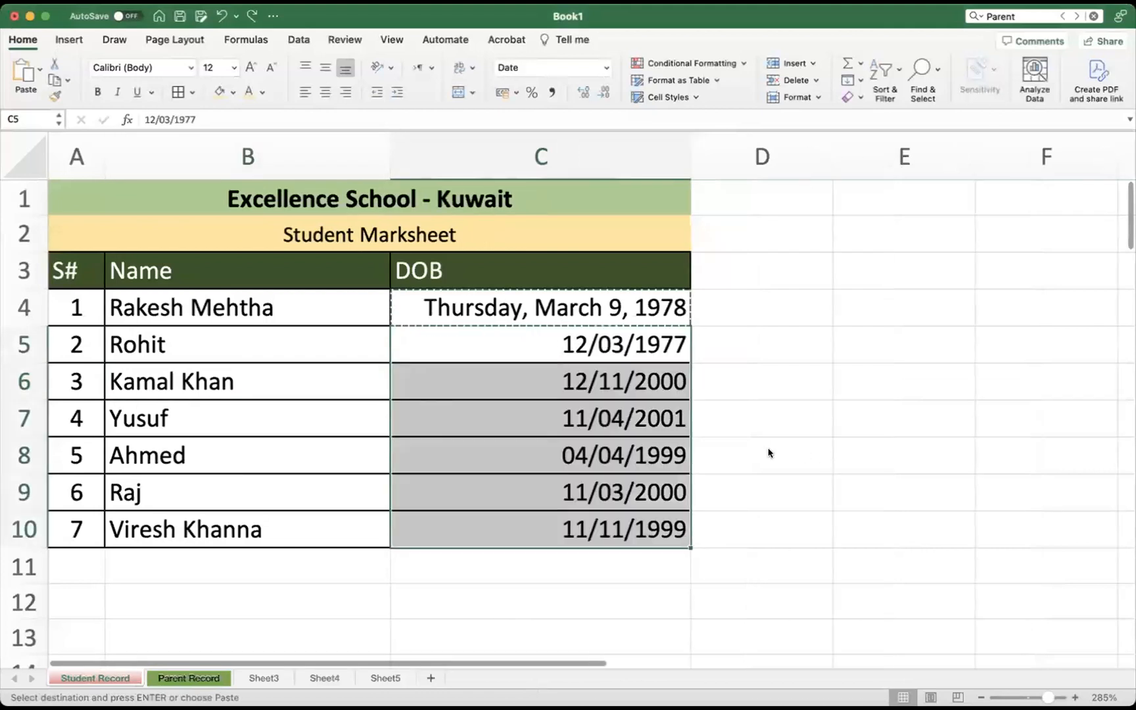
{"action": "left_click", "coordinate": [766, 424]}
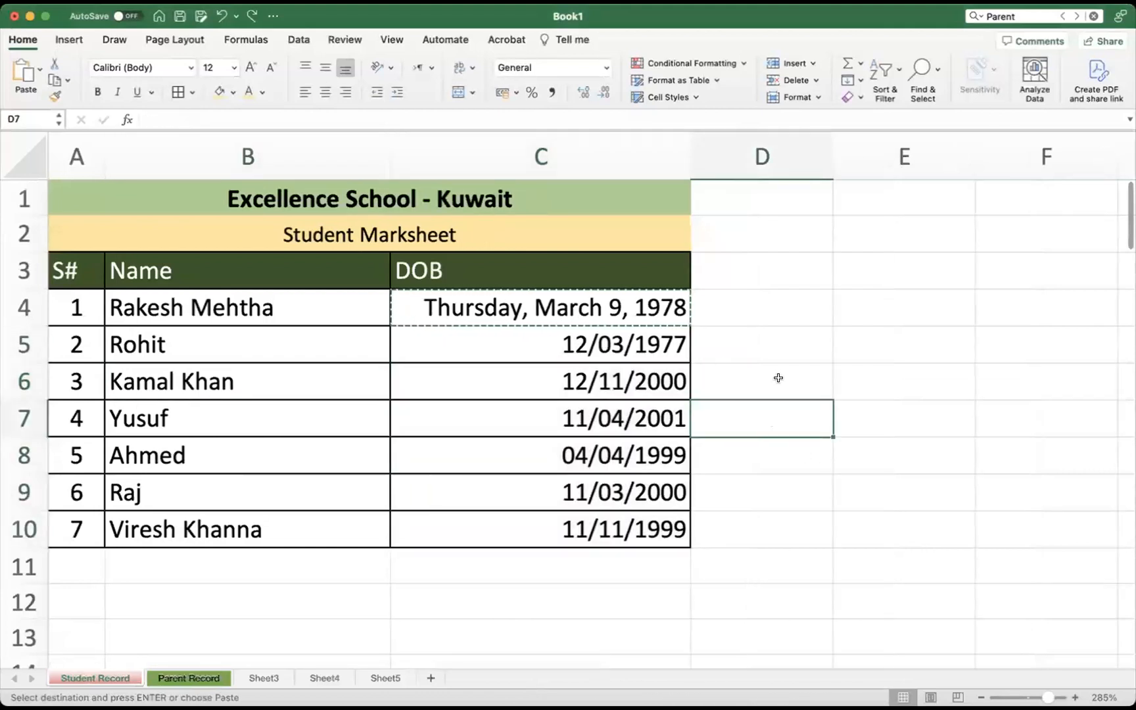
{"action": "key", "text": "Escape"}
{"action": "left_click", "coordinate": [490, 301]}
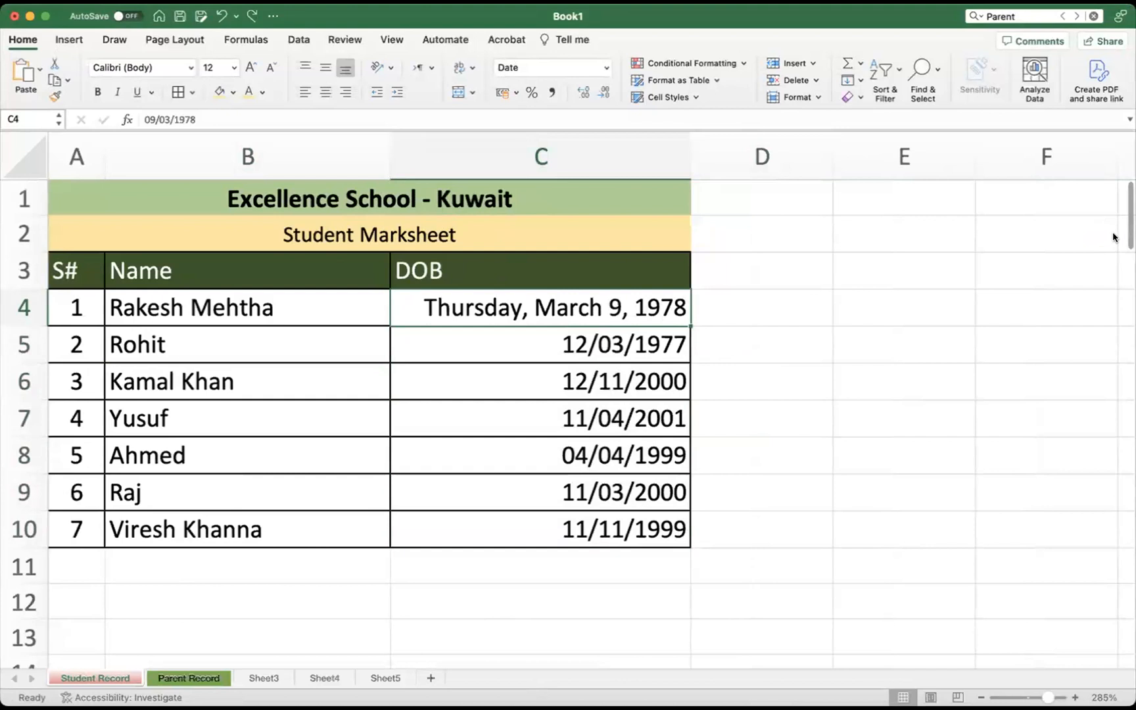
Copy C4's long-date format onto C5:C10 with Format Painter
{"action": "left_click", "coordinate": [57, 77]}
{"action": "mouse_move", "coordinate": [47, 76]}
{"action": "left_mouse_down"}
{"action": "mouse_move", "coordinate": [102, 97]}
{"action": "mouse_move", "coordinate": [8, 71]}
{"action": "mouse_move", "coordinate": [58, 49]}
{"action": "left_mouse_up"}
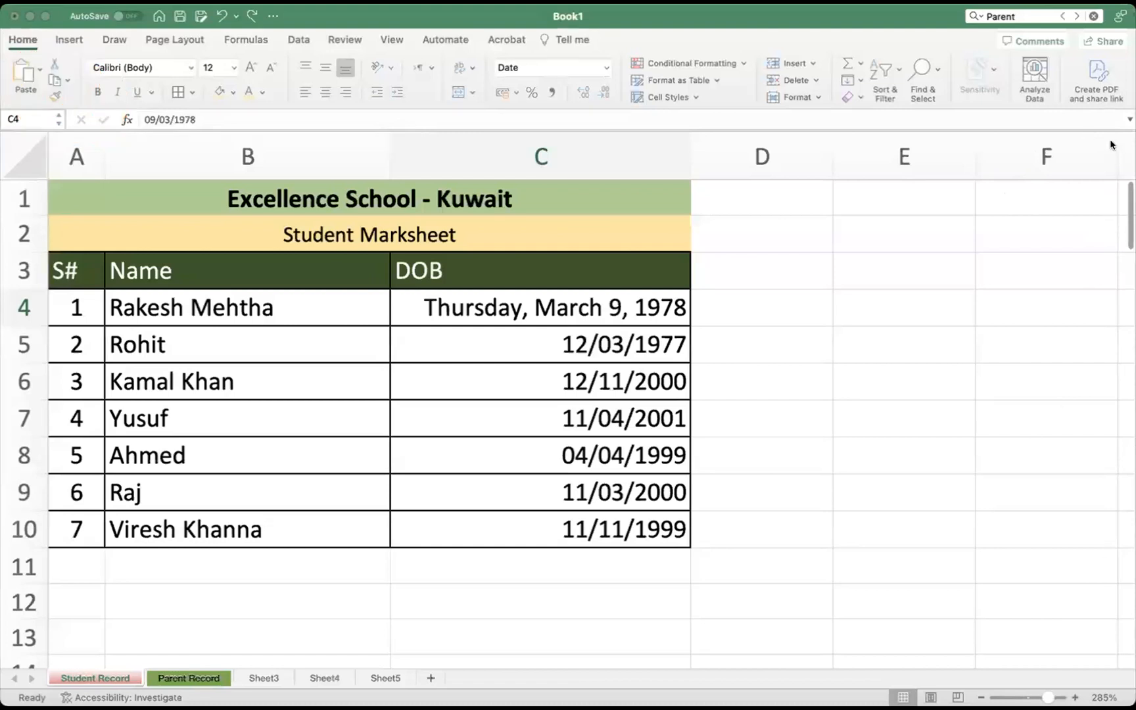
{"action": "left_click", "coordinate": [516, 393]}
{"action": "left_click", "coordinate": [561, 349]}
{"action": "left_click", "coordinate": [578, 313]}
{"action": "left_click", "coordinate": [54, 96]}
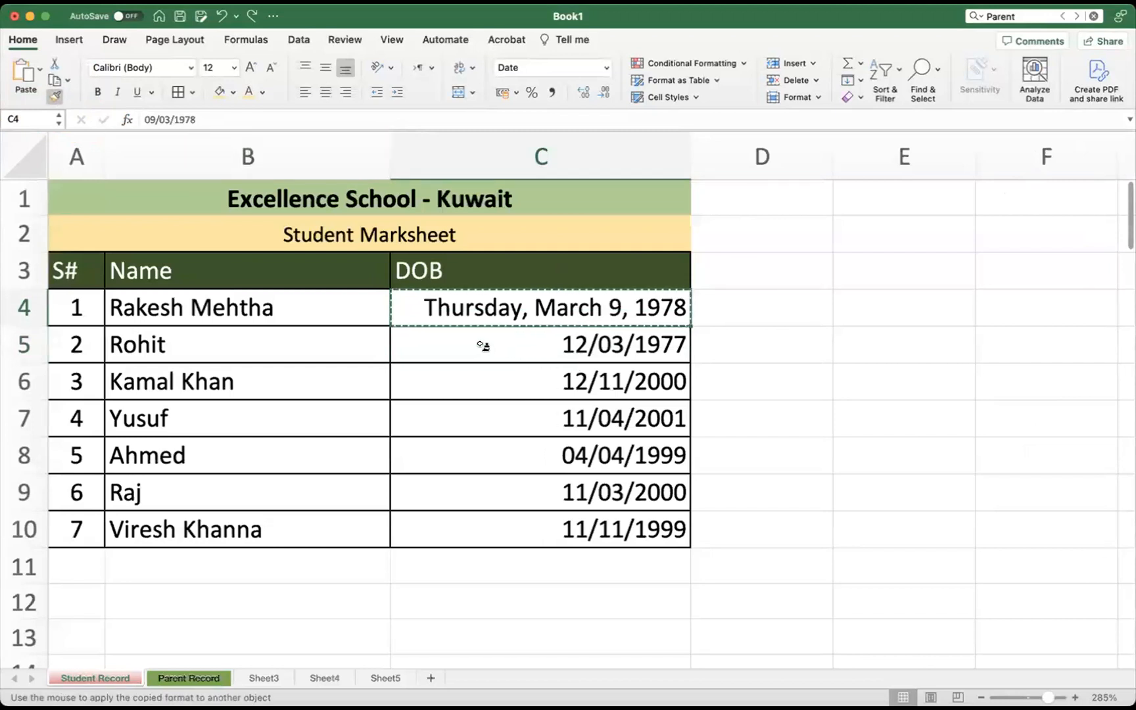
{"action": "left_click_drag", "start_coordinate": [484, 346], "coordinate": [487, 526]}
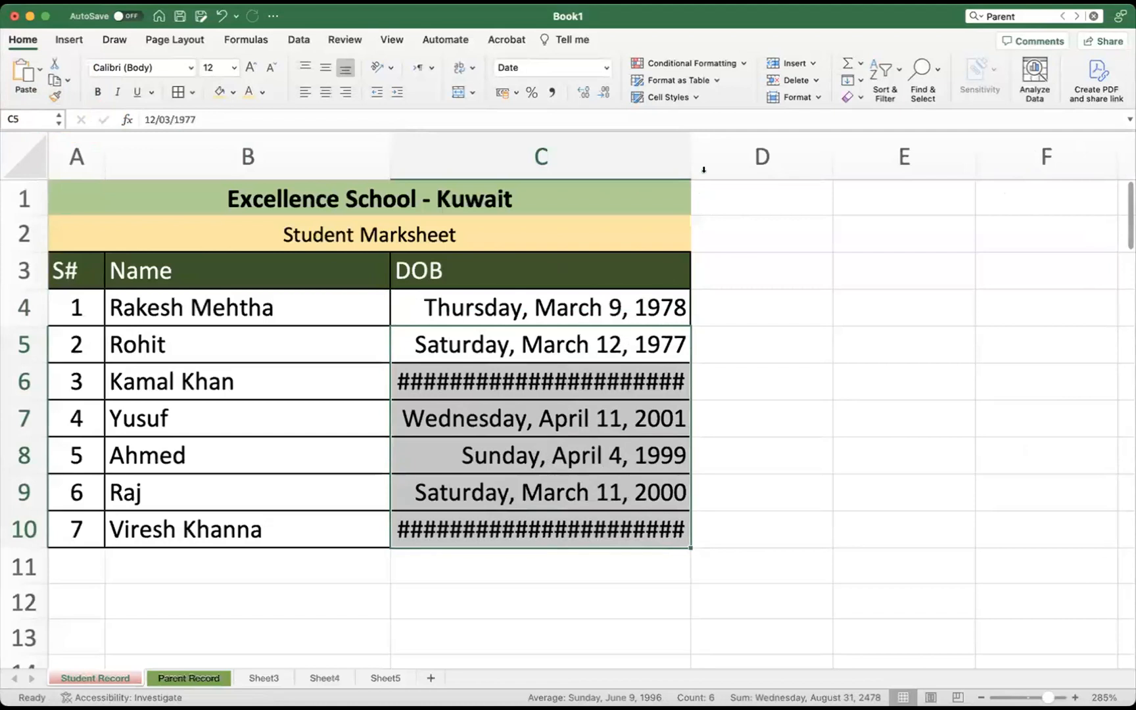
Widen column C for the long dates, undo, and widen it again
{"action": "left_click_drag", "start_coordinate": [691, 157], "coordinate": [795, 157]}
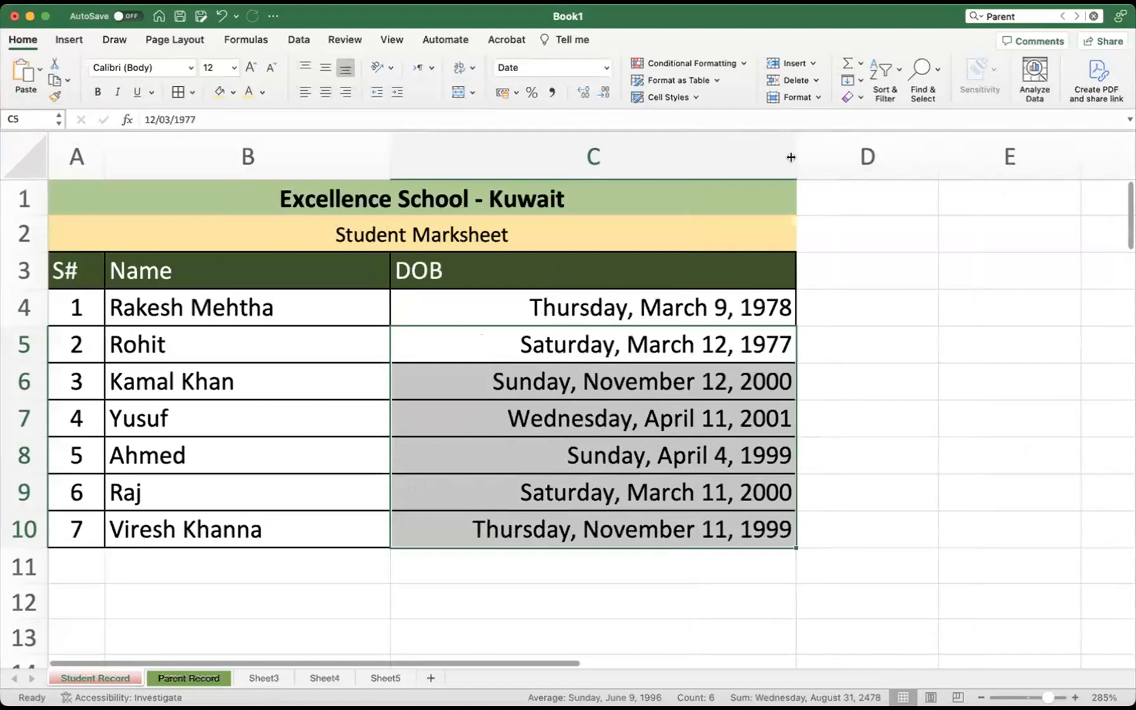
{"action": "left_click", "coordinate": [789, 564]}
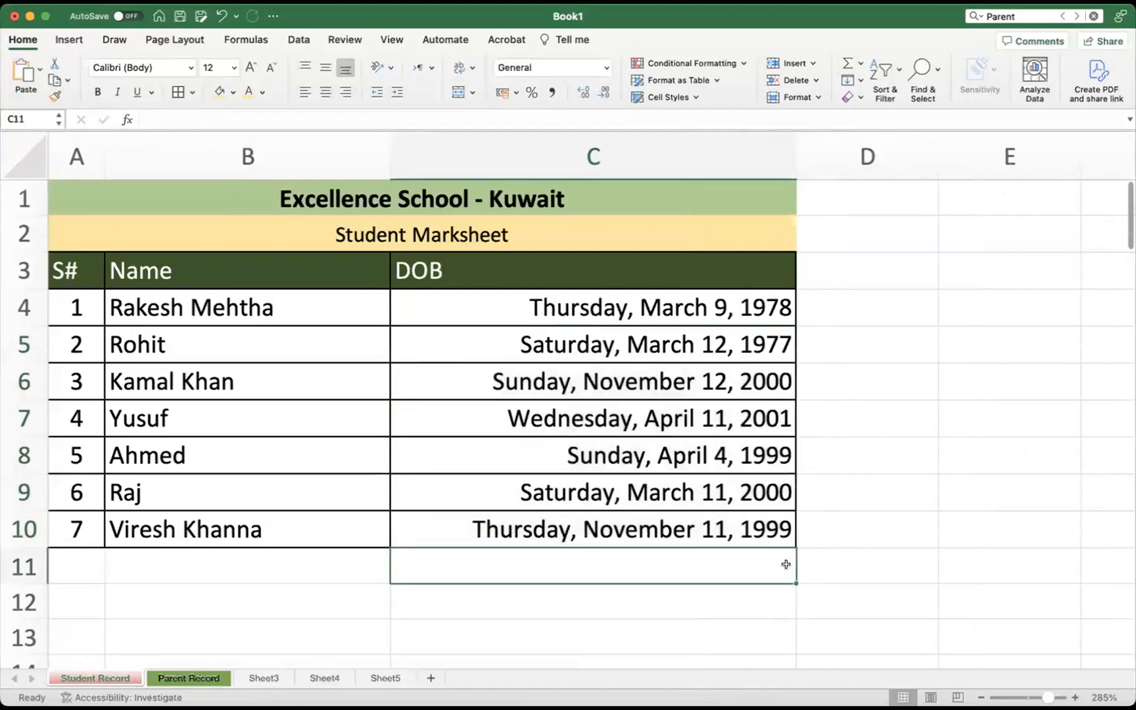
{"action": "key", "text": "super+z"}
{"action": "key", "text": "super+z"}
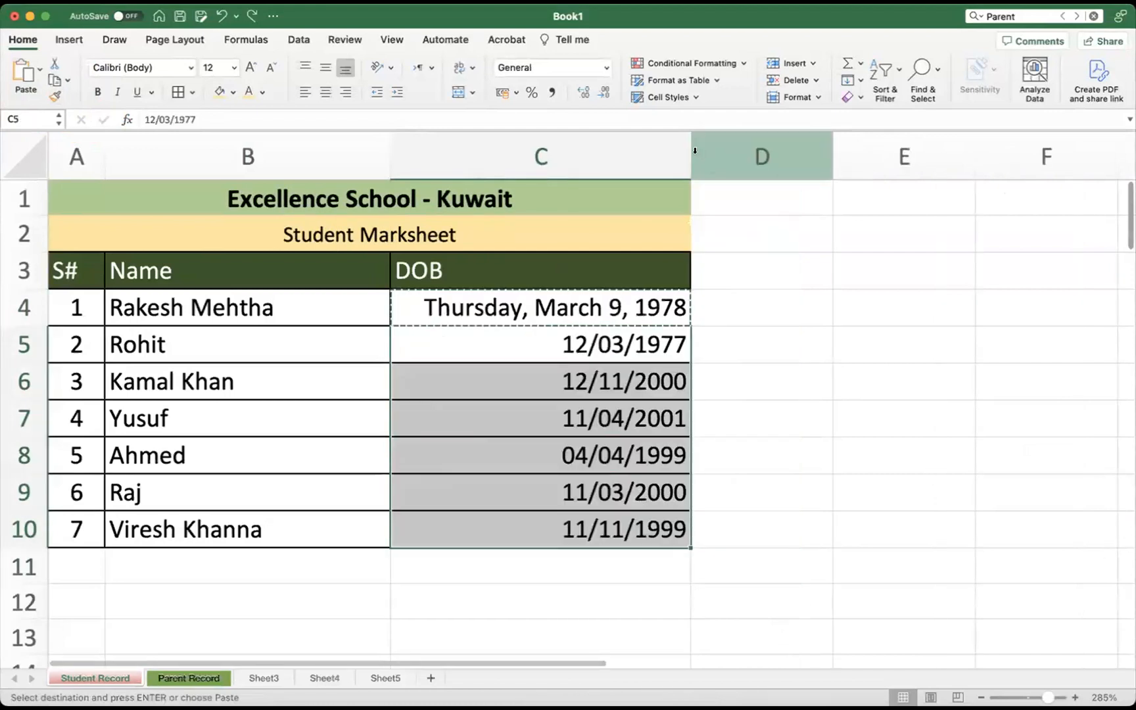
{"action": "left_click_drag", "start_coordinate": [691, 156], "coordinate": [793, 148]}
{"action": "key", "text": "Escape"}
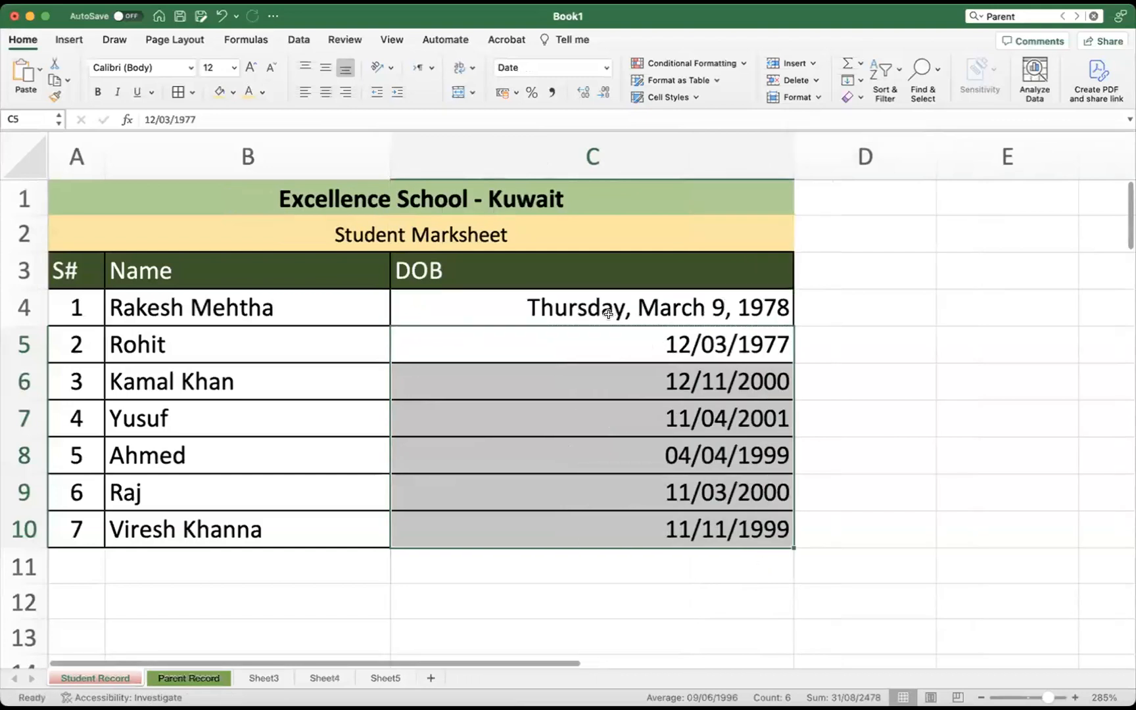
{"action": "left_click", "coordinate": [593, 308]}
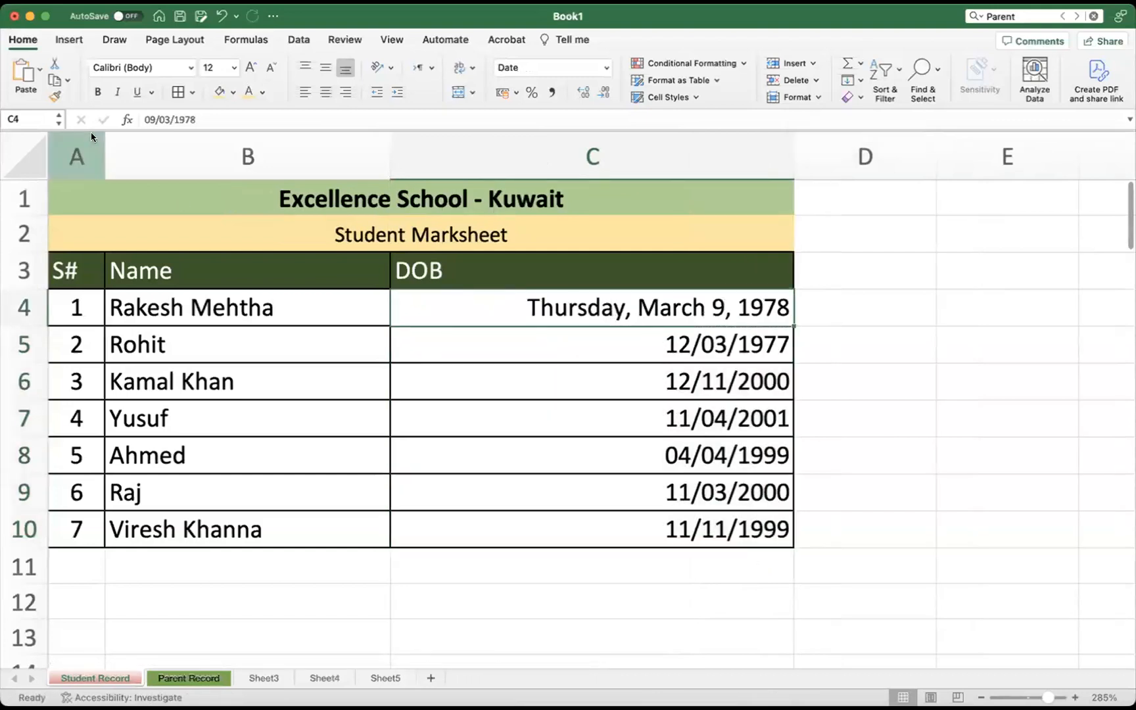
Paint C4's long date onto C5:C10 again, then undo so C5:C10 stay short dates
{"action": "left_click", "coordinate": [55, 98]}
{"action": "left_click", "coordinate": [531, 349]}
{"action": "left_click_drag", "start_coordinate": [531, 348], "coordinate": [535, 530]}
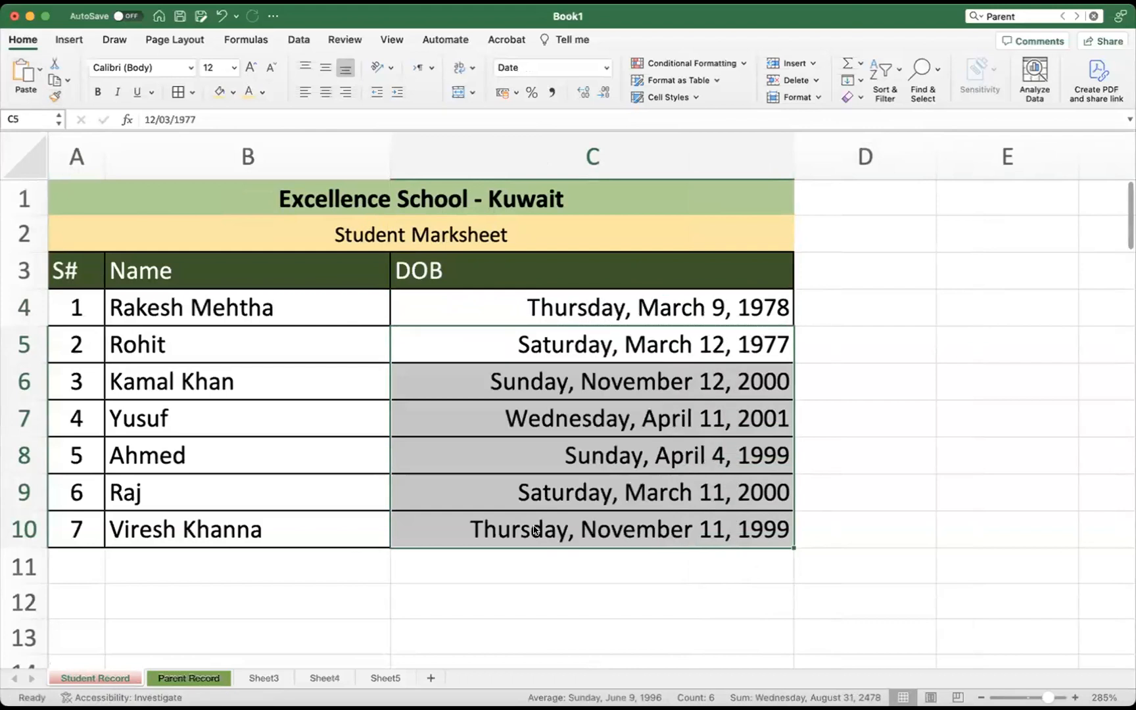
{"action": "left_click", "coordinate": [606, 570]}
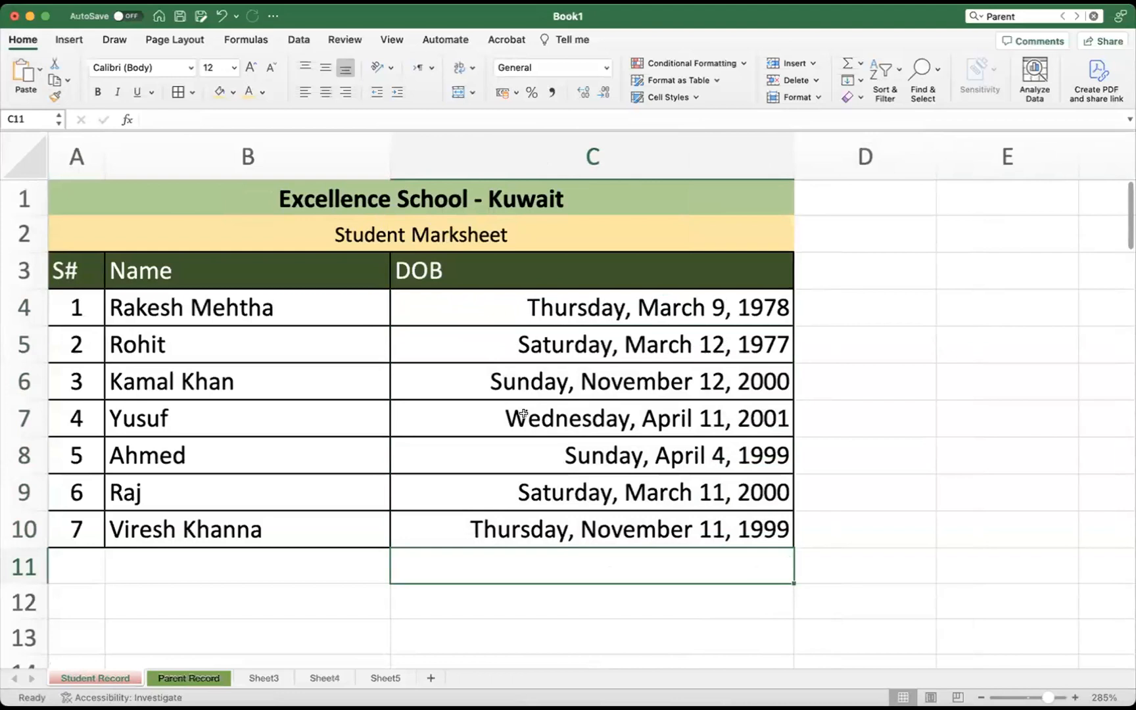
{"action": "left_click", "coordinate": [479, 299]}
{"action": "key", "text": "super+z"}
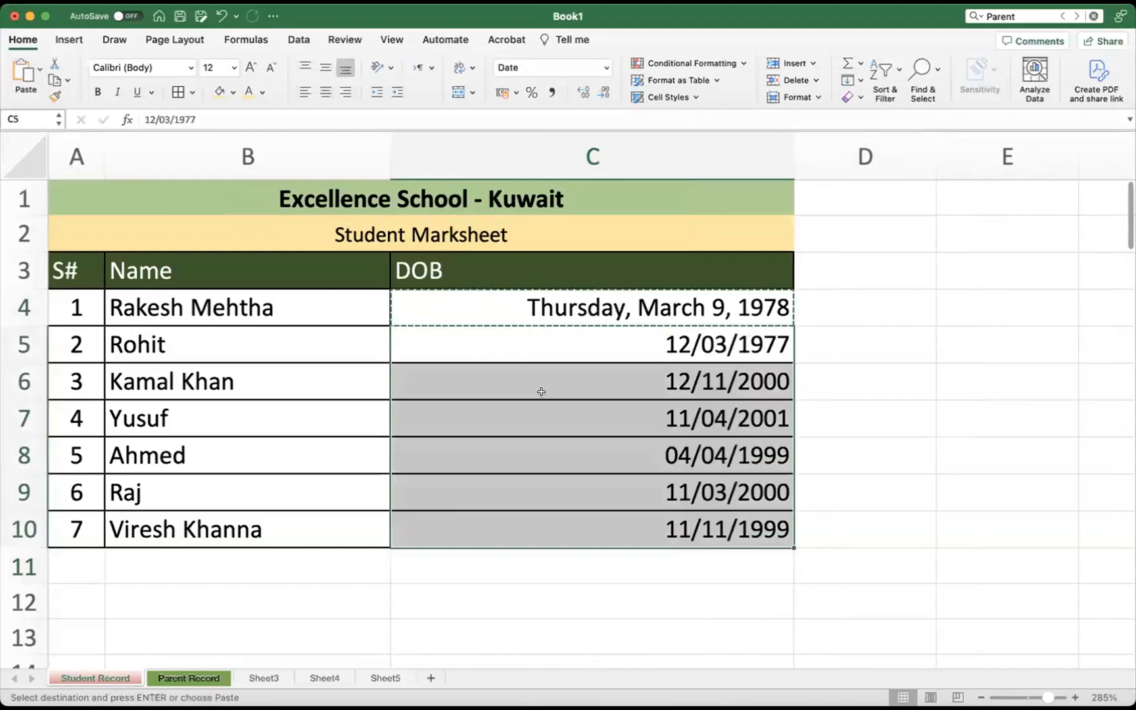
{"action": "left_click", "coordinate": [561, 595]}
{"action": "left_click", "coordinate": [492, 302]}
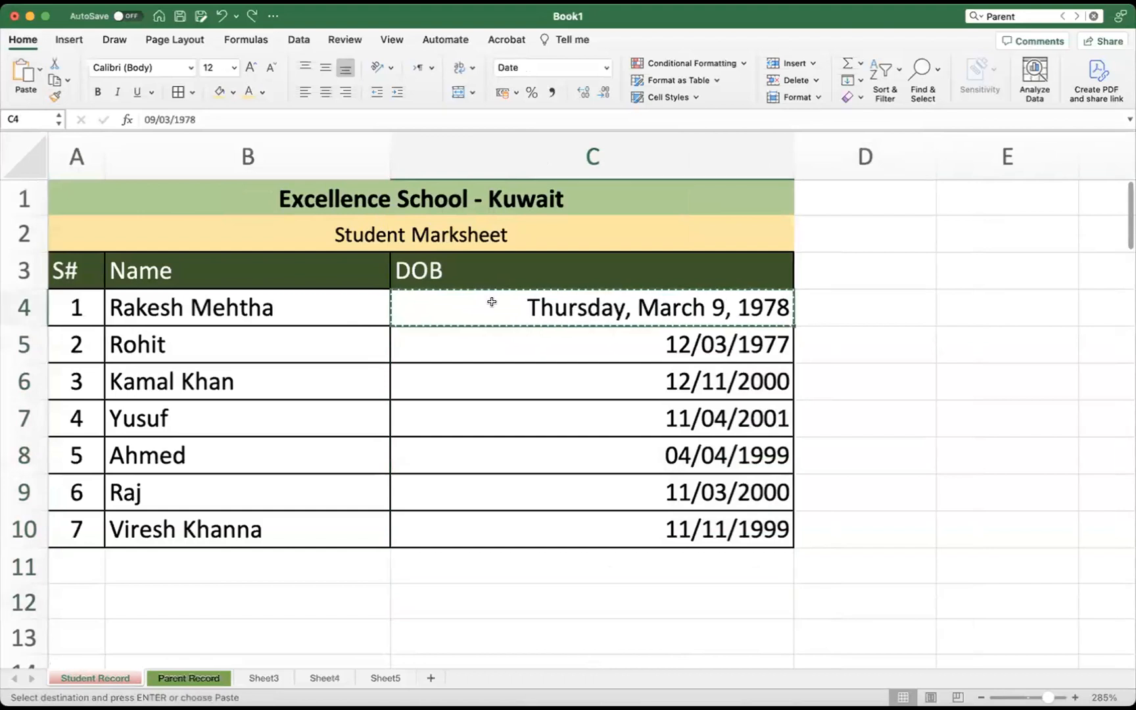
Make C4's date light blue, paint its format onto C5:C10, then undo the paint
{"action": "left_click", "coordinate": [261, 94]}
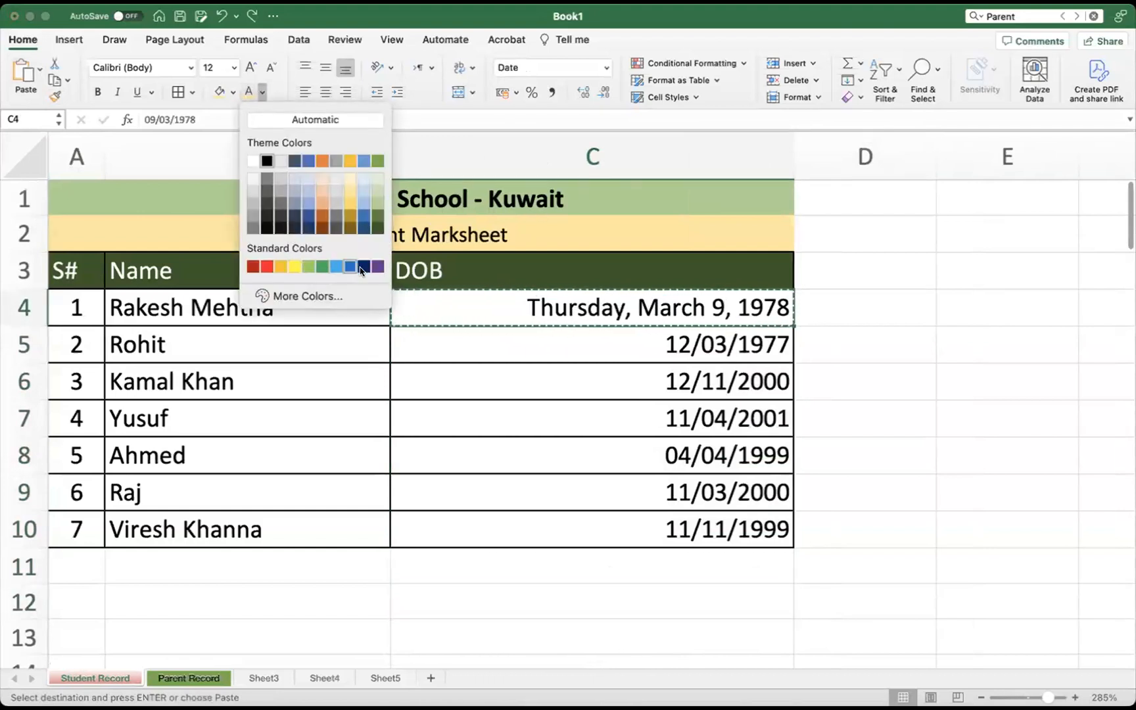
{"action": "left_click", "coordinate": [337, 266]}
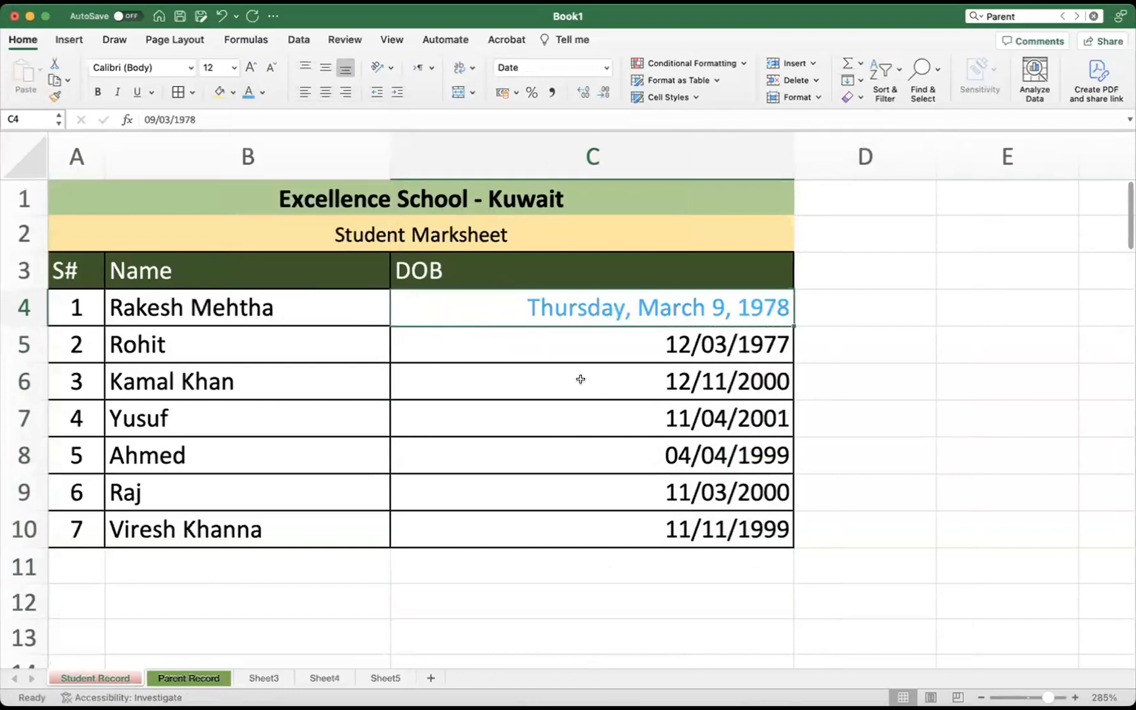
{"action": "left_click", "coordinate": [493, 326]}
{"action": "left_click", "coordinate": [511, 302]}
{"action": "left_click", "coordinate": [55, 95]}
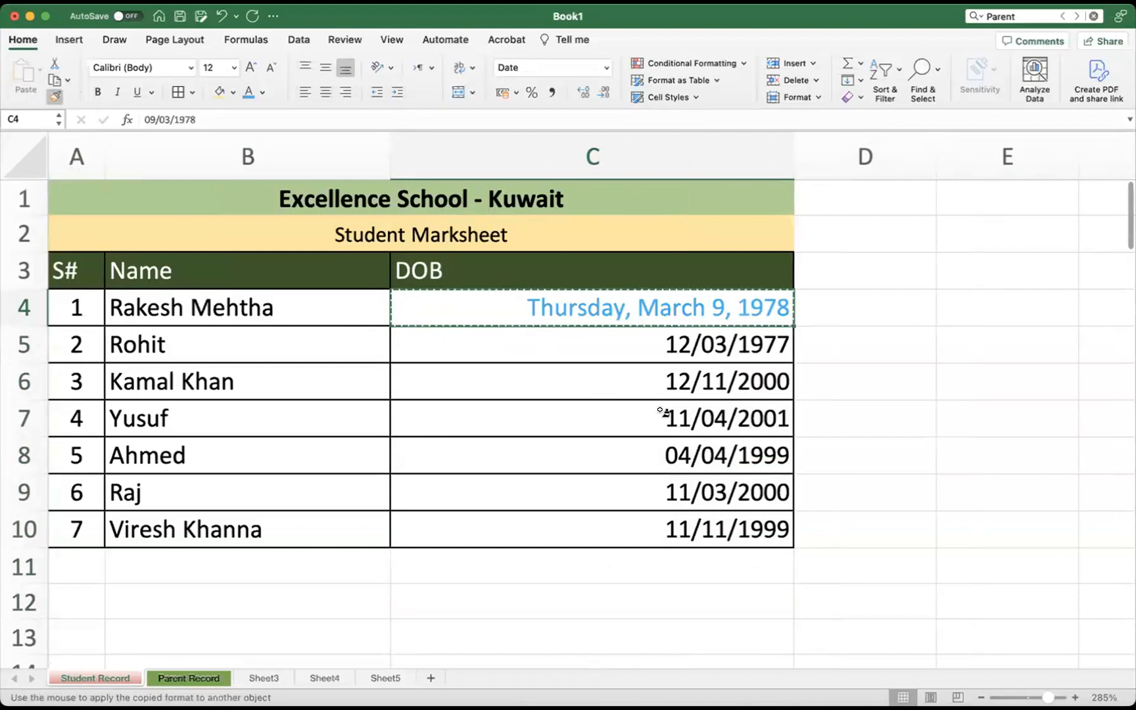
{"action": "mouse_move", "coordinate": [599, 349]}
{"action": "left_mouse_down"}
{"action": "mouse_move", "coordinate": [583, 527]}
{"action": "mouse_move", "coordinate": [597, 546]}
{"action": "left_mouse_up"}
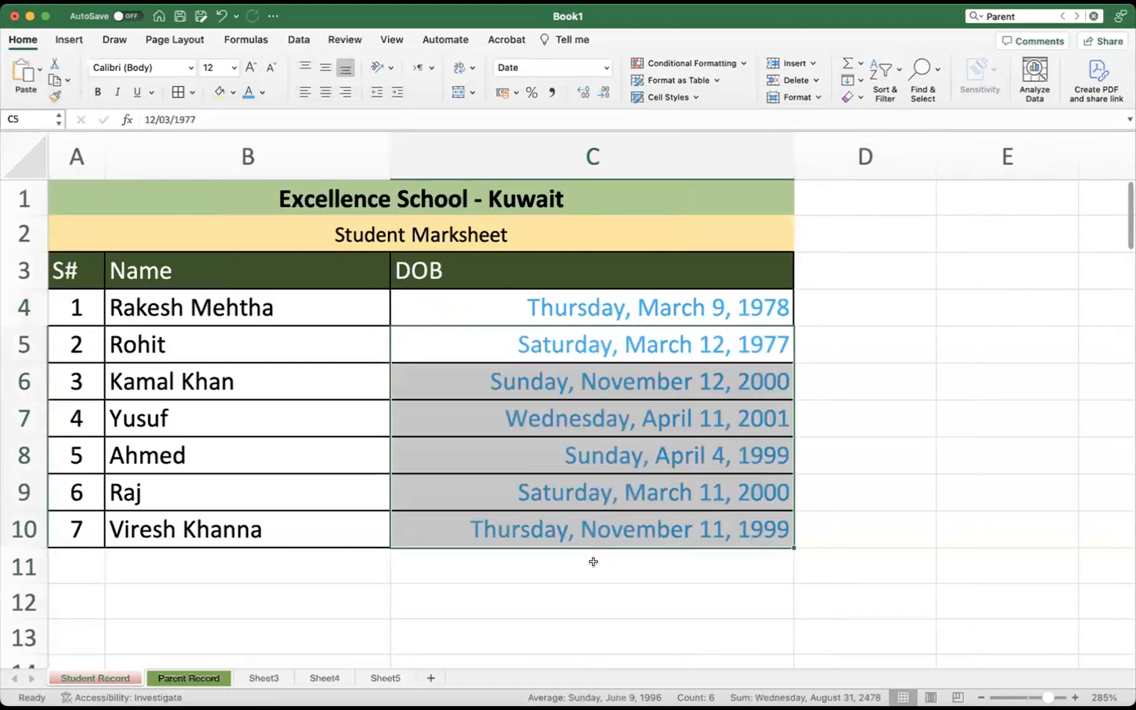
{"action": "left_click", "coordinate": [593, 571]}
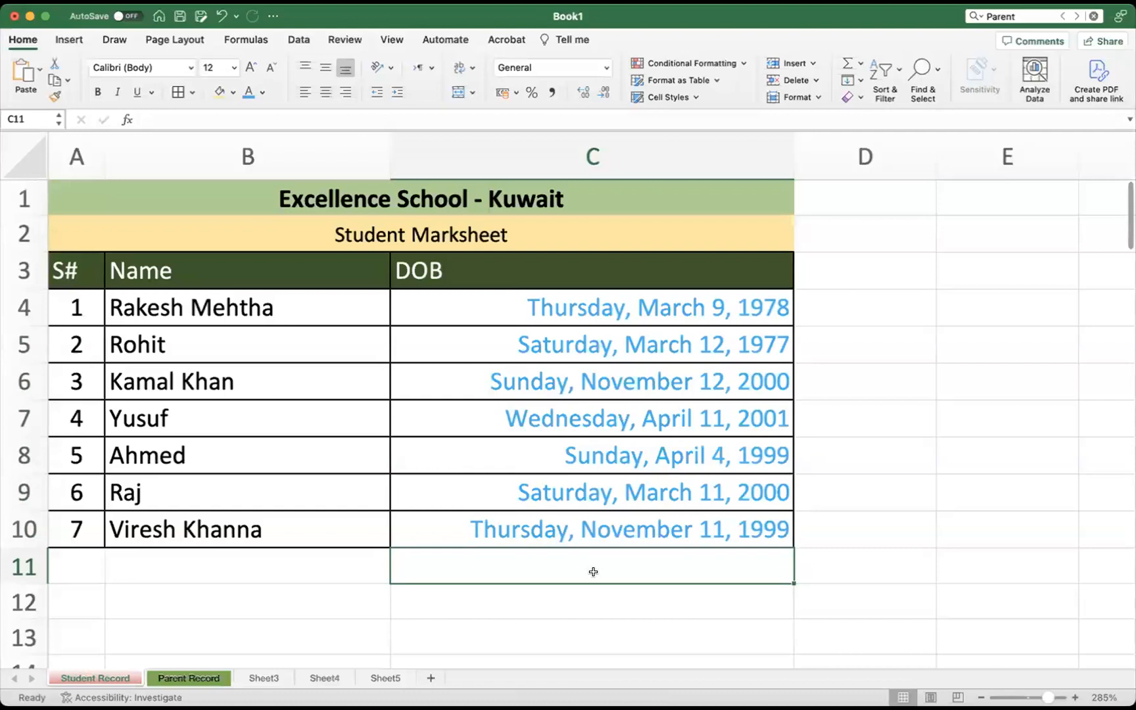
{"action": "key", "text": "super+z"}
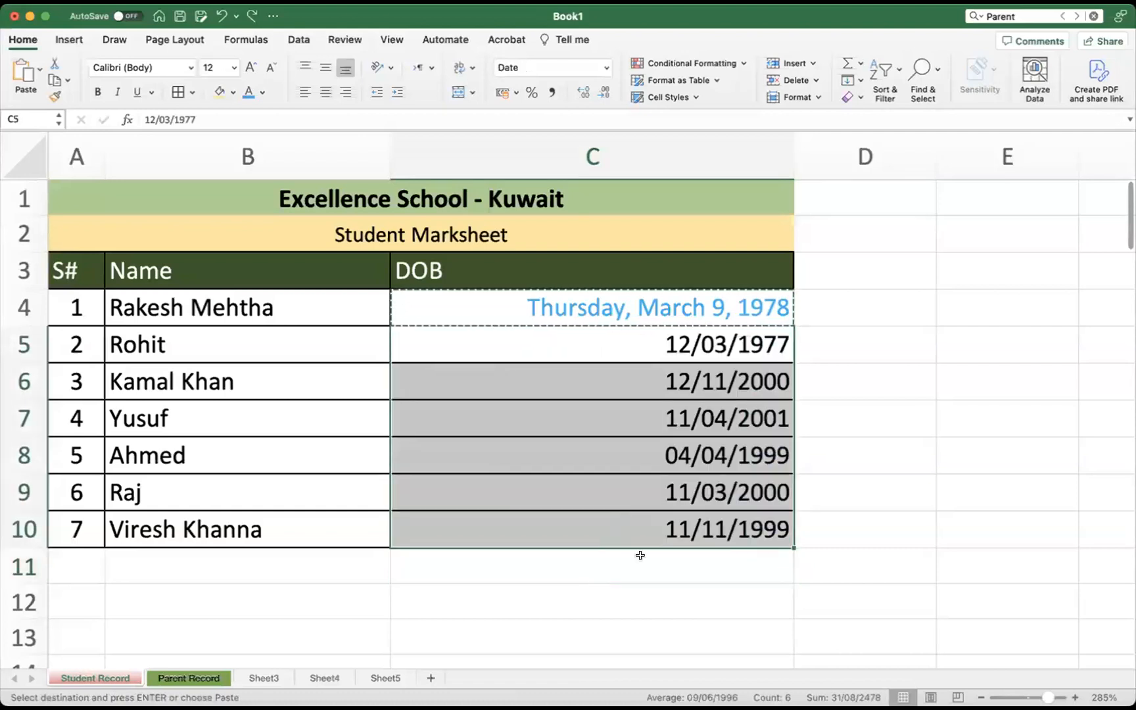
Reapply C4's light blue long-date format to C5:C10 with Format Painter
{"action": "left_click", "coordinate": [55, 96]}
{"action": "left_click_drag", "start_coordinate": [532, 327], "coordinate": [545, 529]}
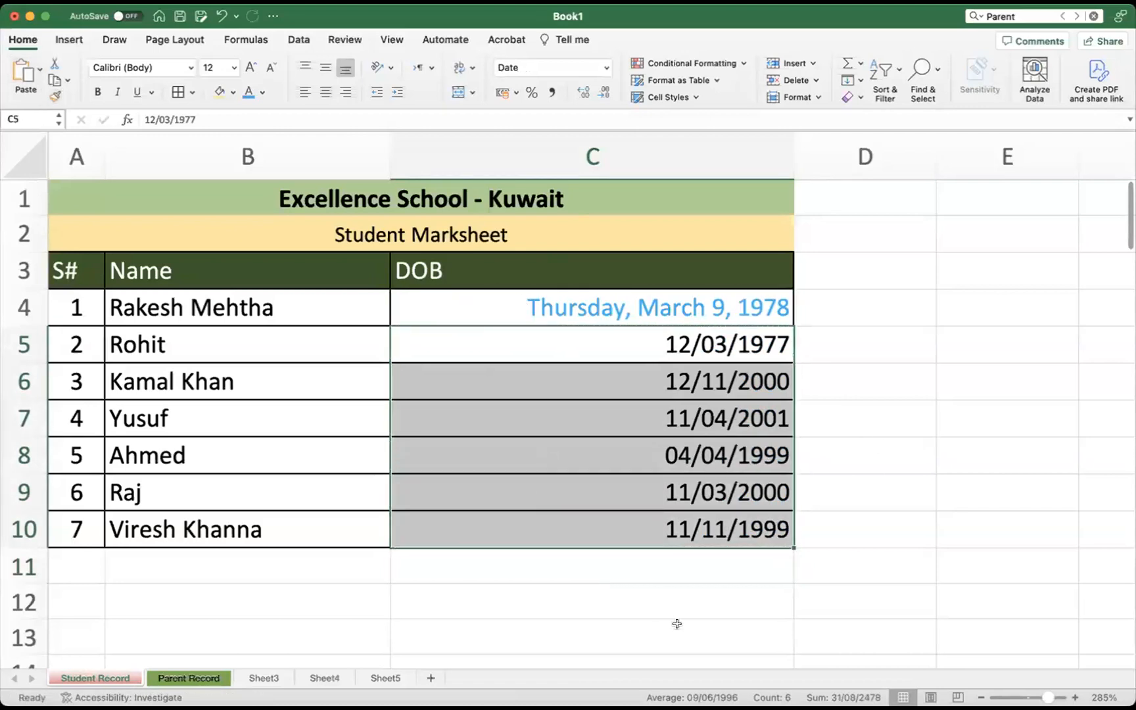
{"action": "left_click", "coordinate": [640, 610]}
{"action": "left_click", "coordinate": [589, 313]}
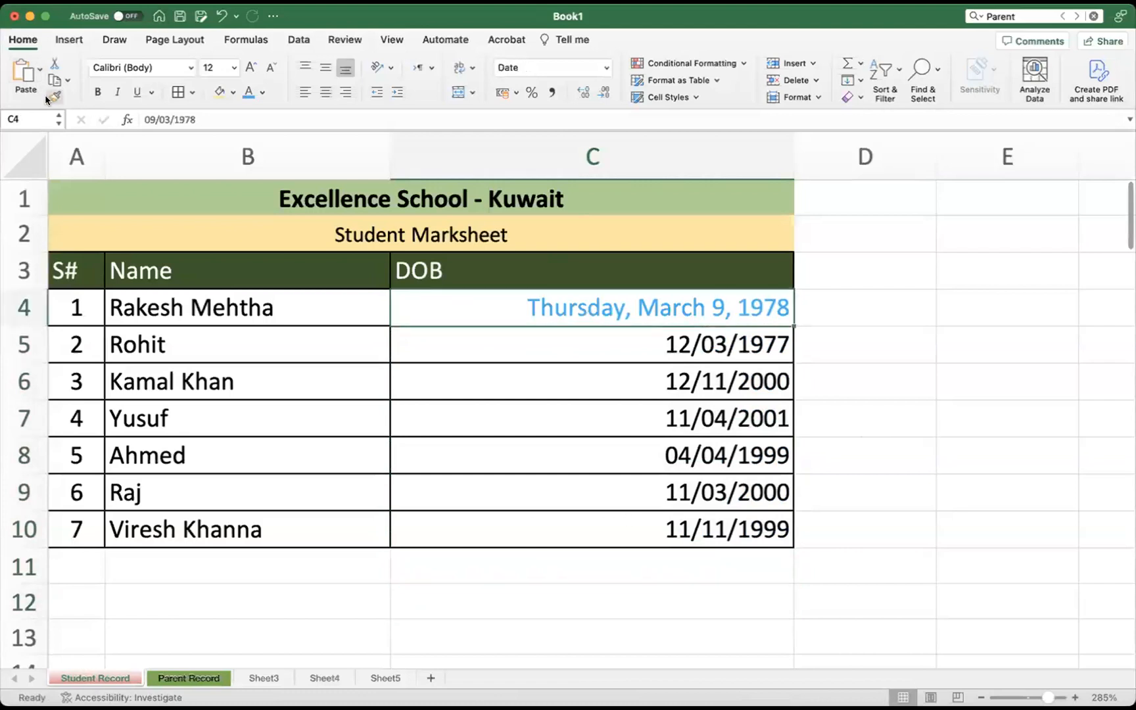
{"action": "left_click", "coordinate": [39, 73]}
{"action": "left_click", "coordinate": [518, 354]}
{"action": "left_click", "coordinate": [56, 96]}
{"action": "left_click_drag", "start_coordinate": [587, 349], "coordinate": [559, 512]}
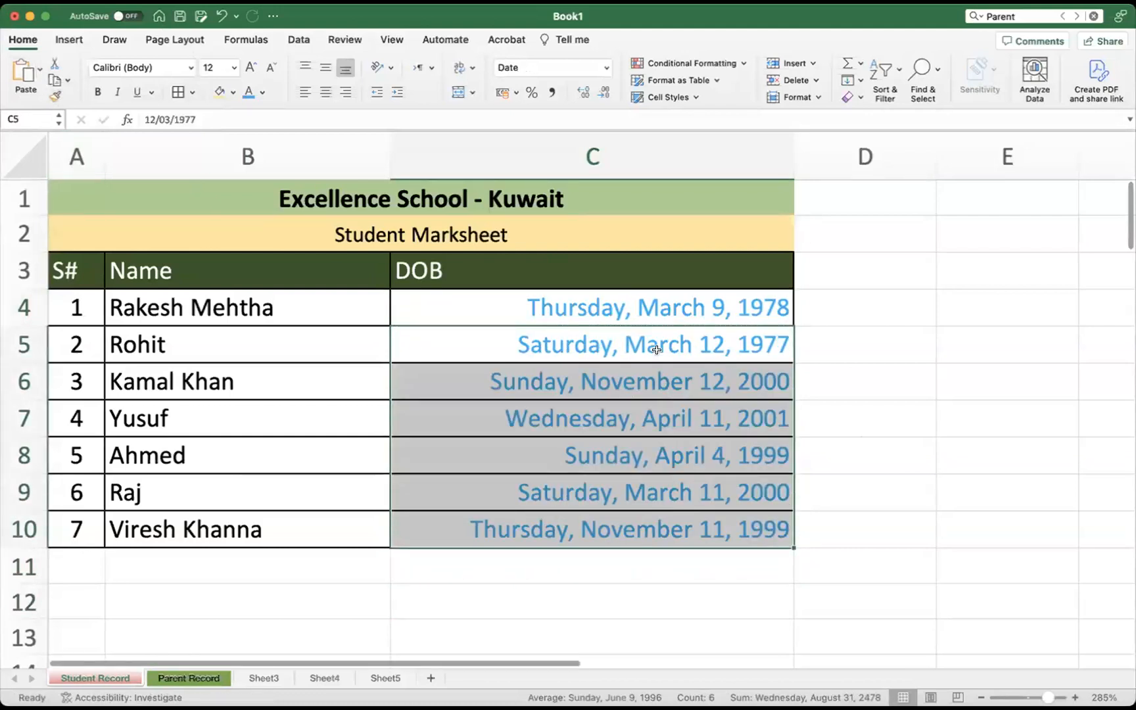
Reformat all seven DOBs in C4:C10, including C4, as dd/mm/yyyy short dates
{"action": "left_click", "coordinate": [606, 68]}
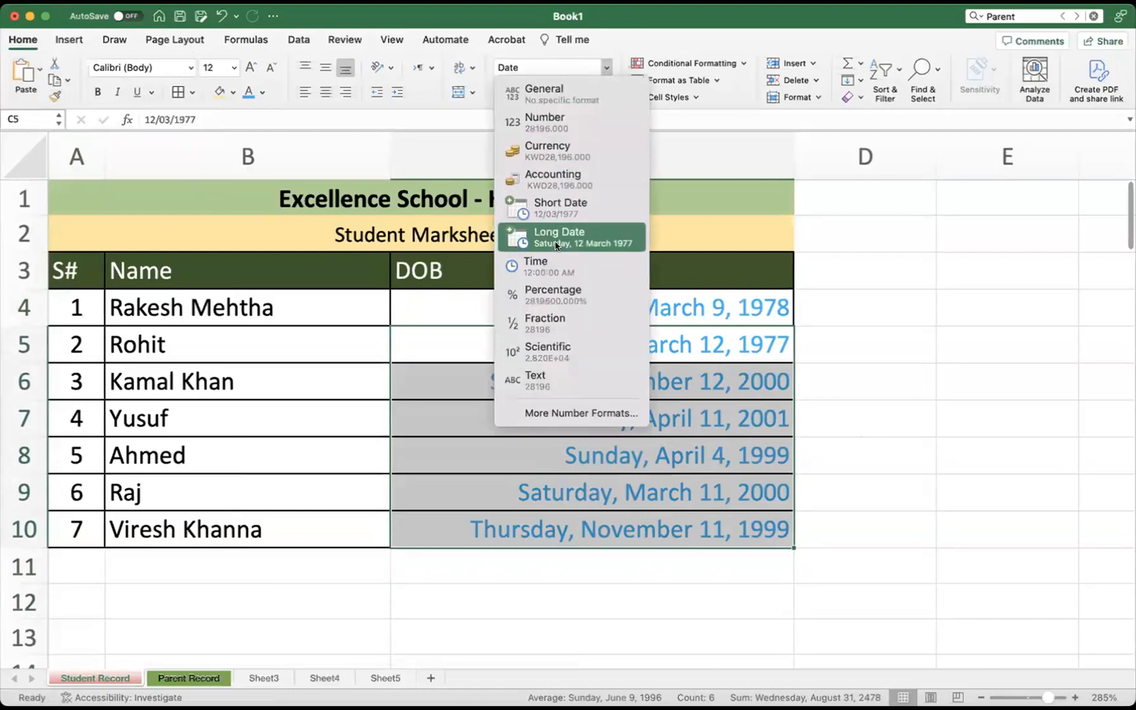
{"action": "key", "text": "Return"}
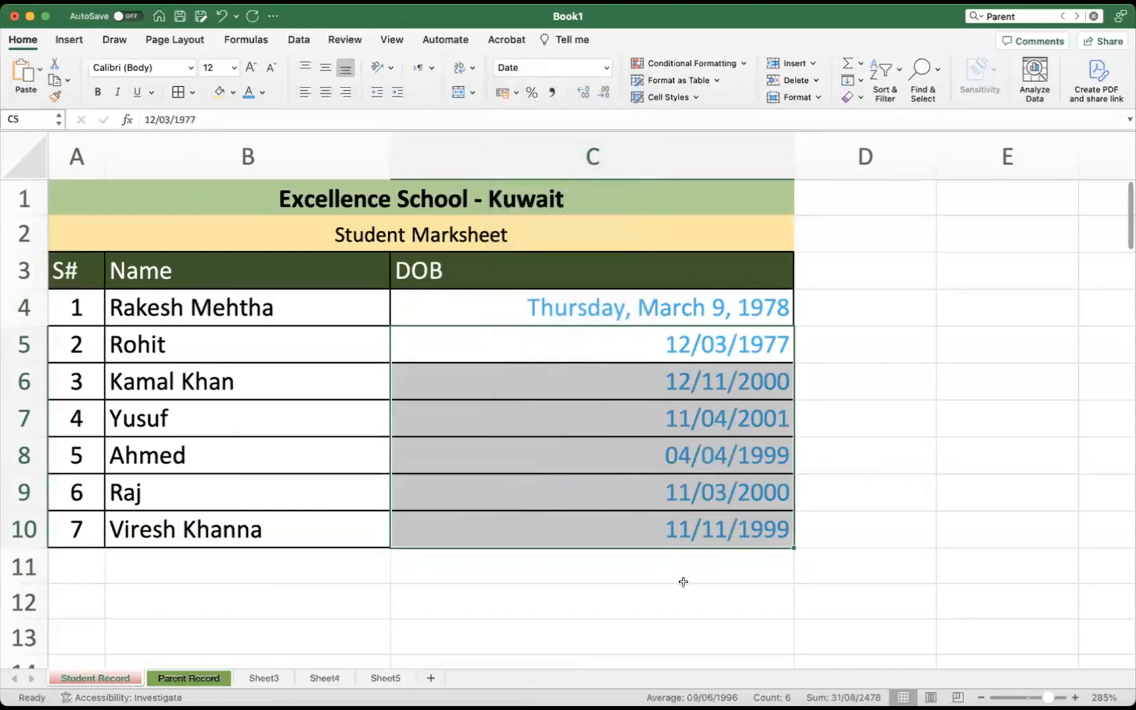
{"action": "left_click", "coordinate": [682, 587]}
{"action": "left_click", "coordinate": [658, 340]}
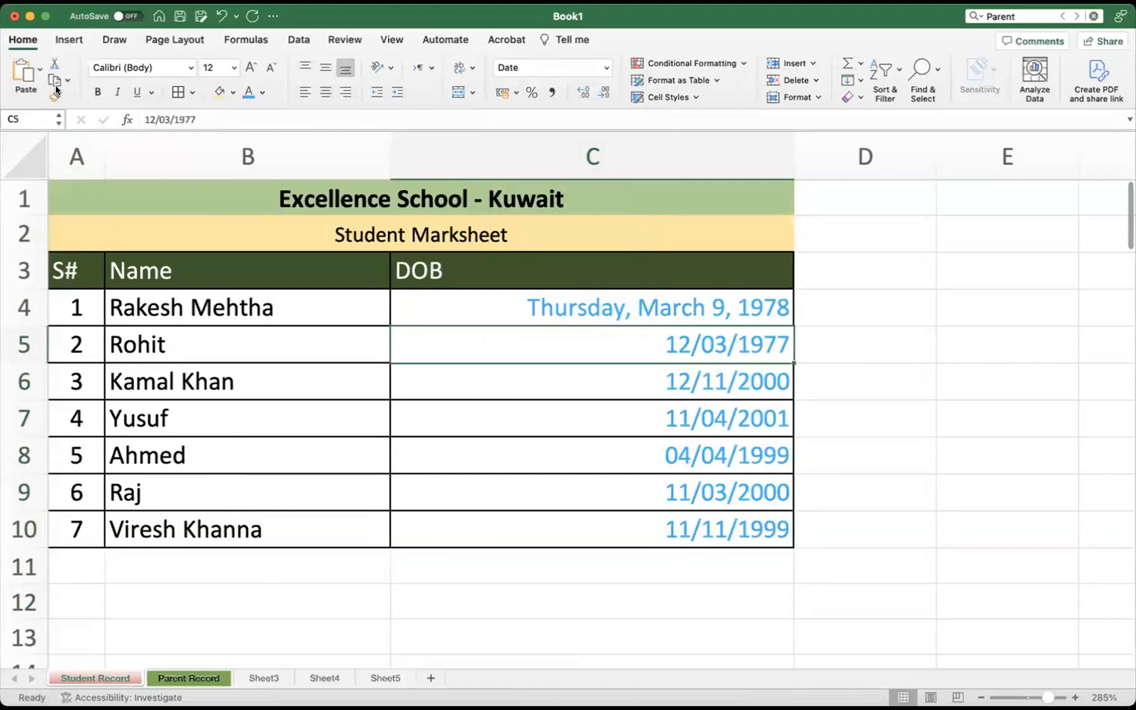
{"action": "left_click", "coordinate": [697, 311]}
{"action": "left_click", "coordinate": [618, 365]}
{"action": "left_click", "coordinate": [639, 313]}
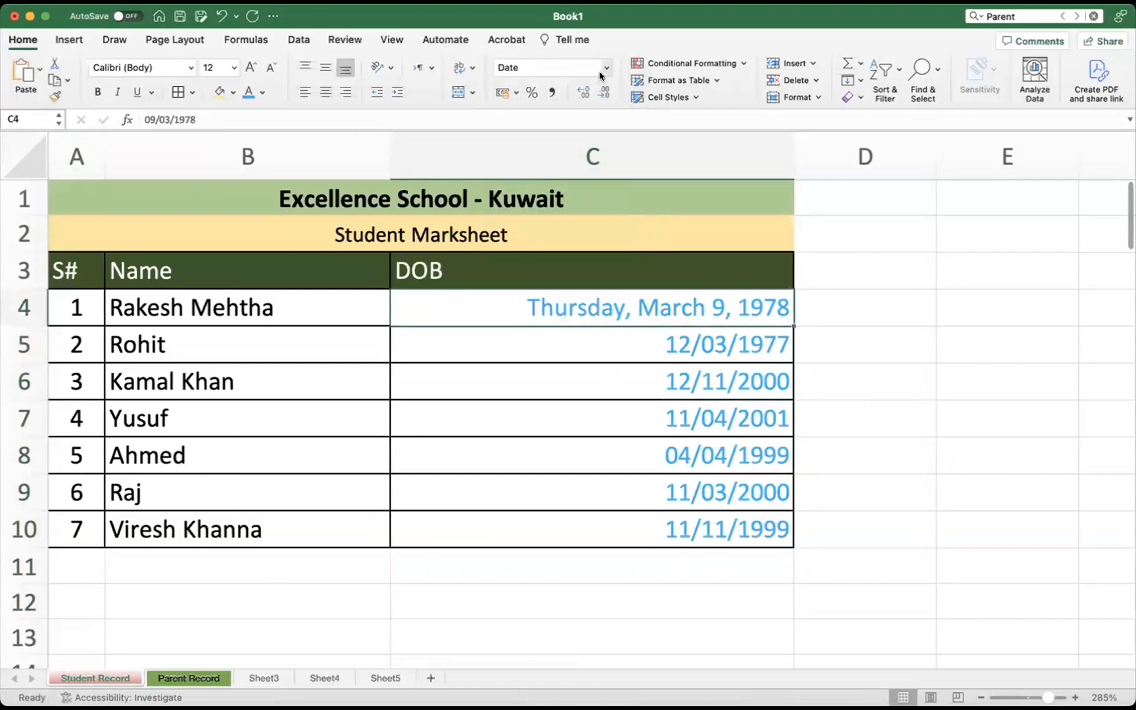
{"action": "left_click", "coordinate": [606, 67]}
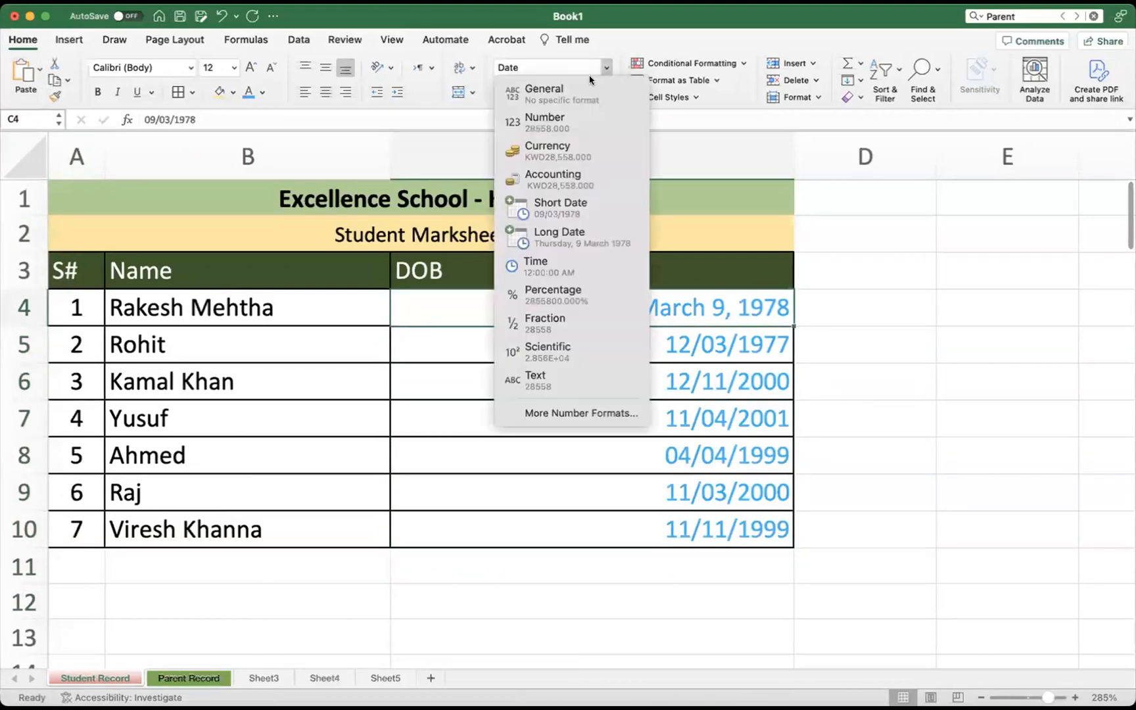
{"action": "left_click", "coordinate": [564, 202]}
Narrow column C to fit the short dates and colour the DOB cells black
{"action": "left_click_drag", "start_coordinate": [793, 146], "coordinate": [560, 152]}
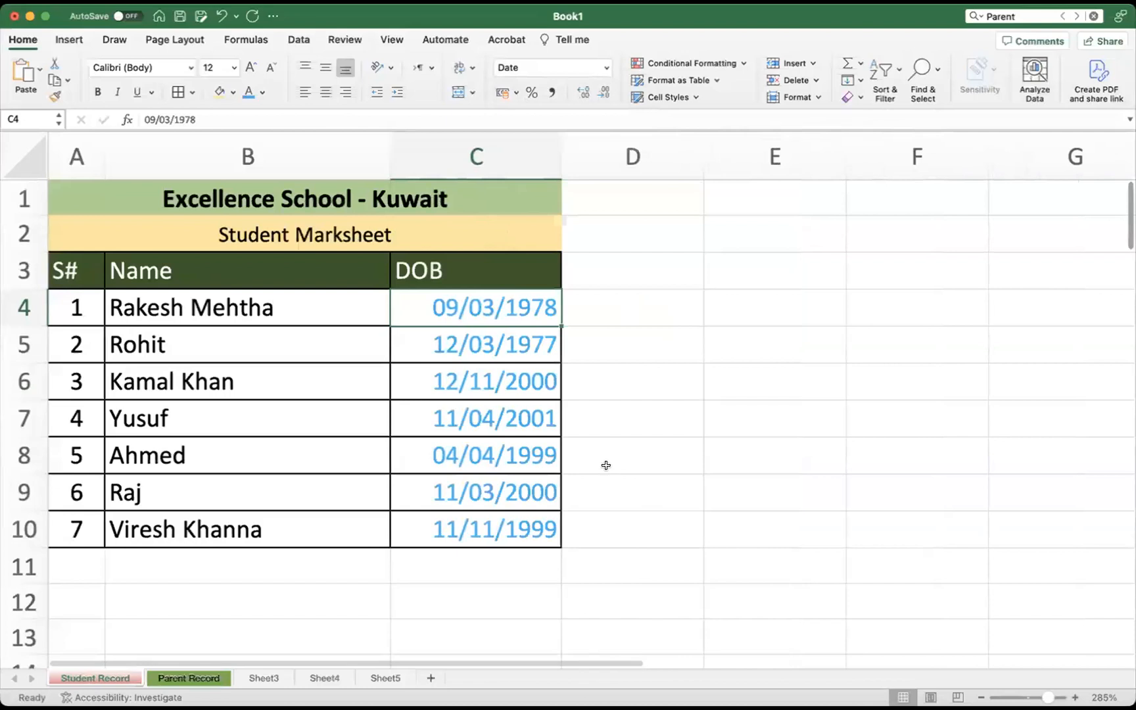
{"action": "left_click_drag", "start_coordinate": [468, 292], "coordinate": [460, 566]}
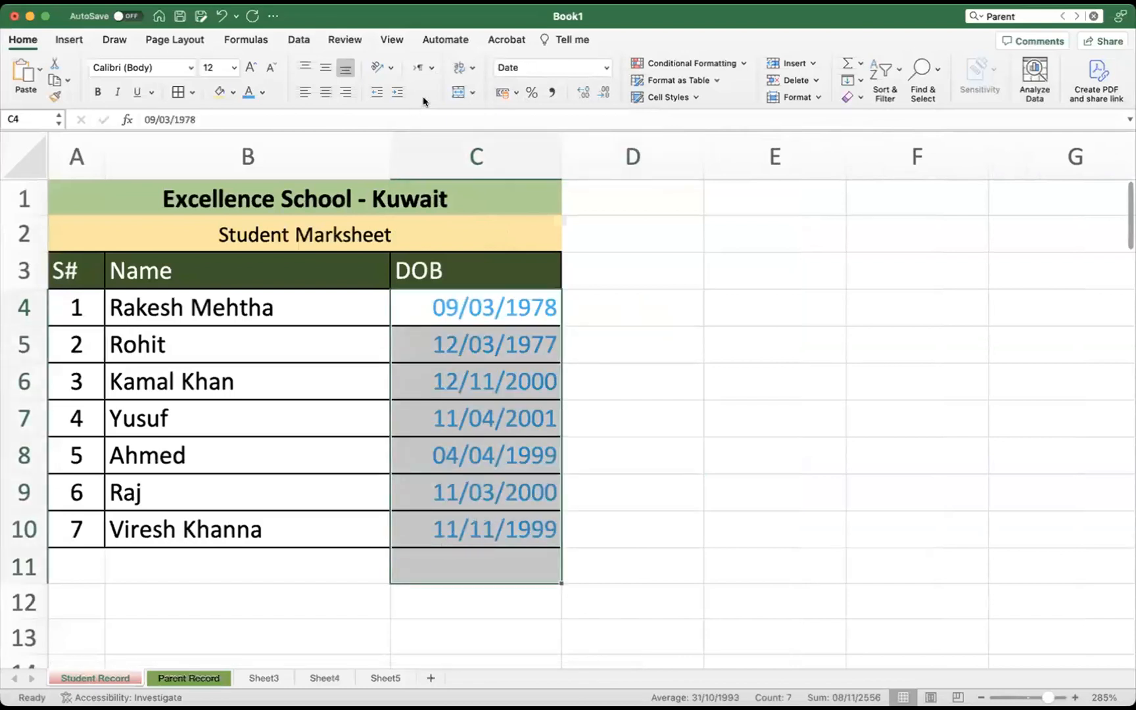
{"action": "left_click", "coordinate": [262, 95]}
{"action": "left_click", "coordinate": [266, 156]}
{"action": "left_click", "coordinate": [688, 448]}
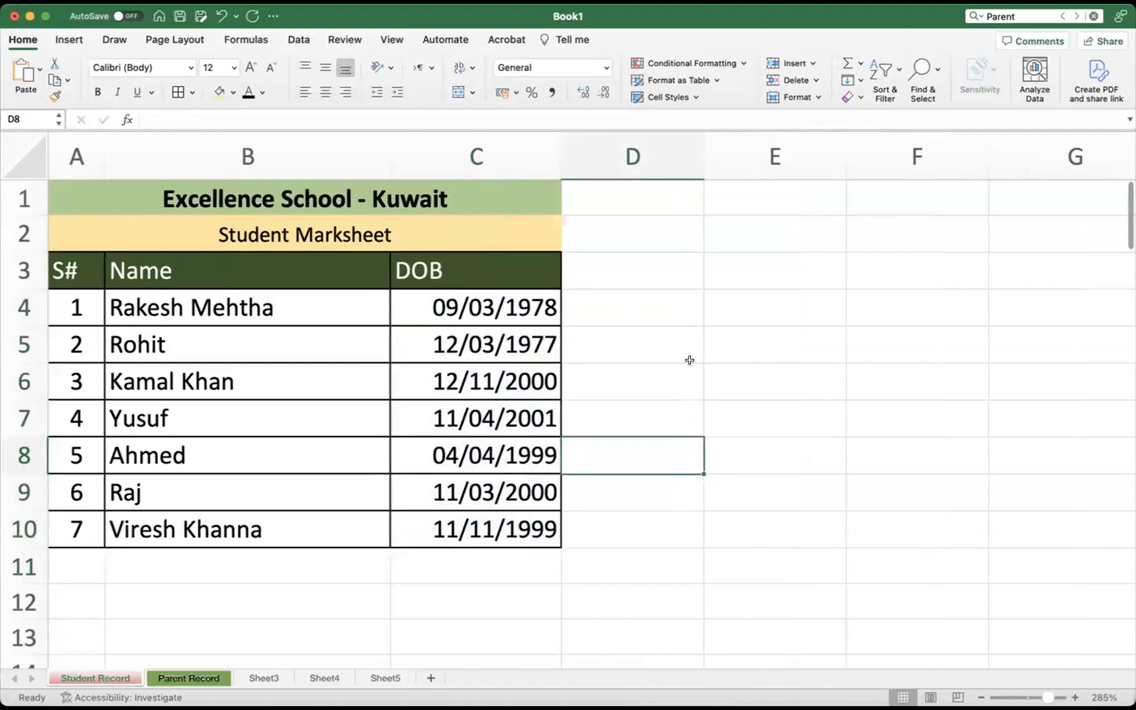
{"action": "left_click", "coordinate": [628, 265]}
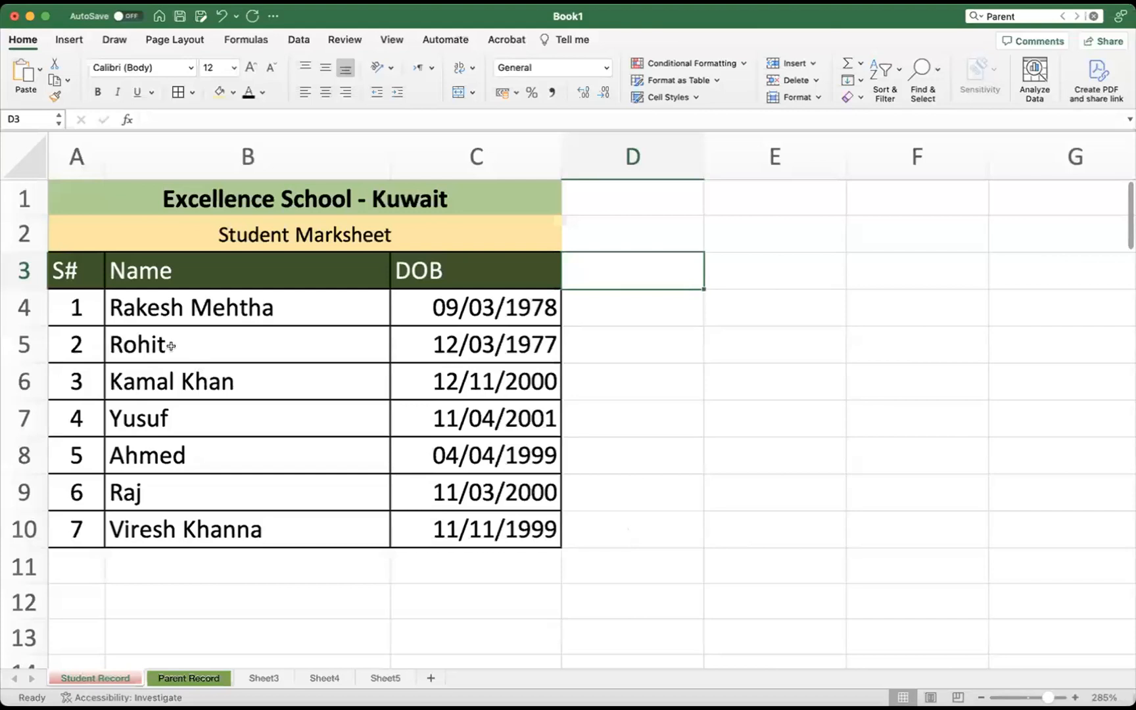
Select the marksheet range A3:C10 including headers and open the Sort & Filter menu
{"action": "left_click", "coordinate": [85, 304]}
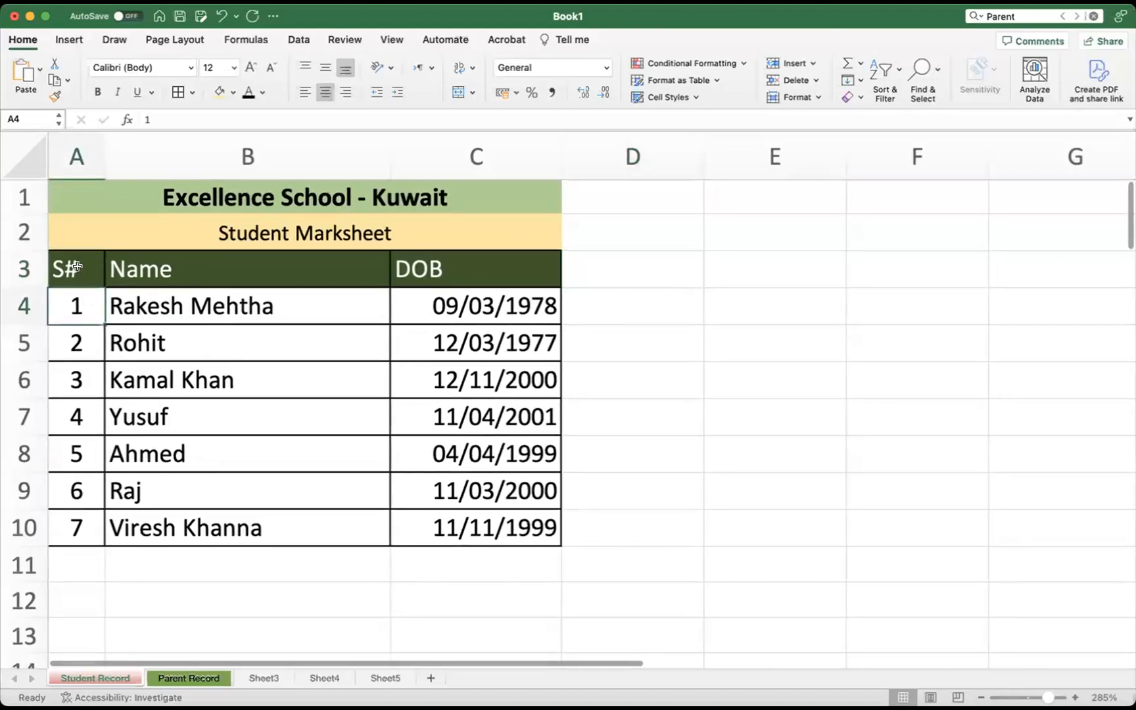
{"action": "left_click_drag", "start_coordinate": [99, 261], "coordinate": [436, 524]}
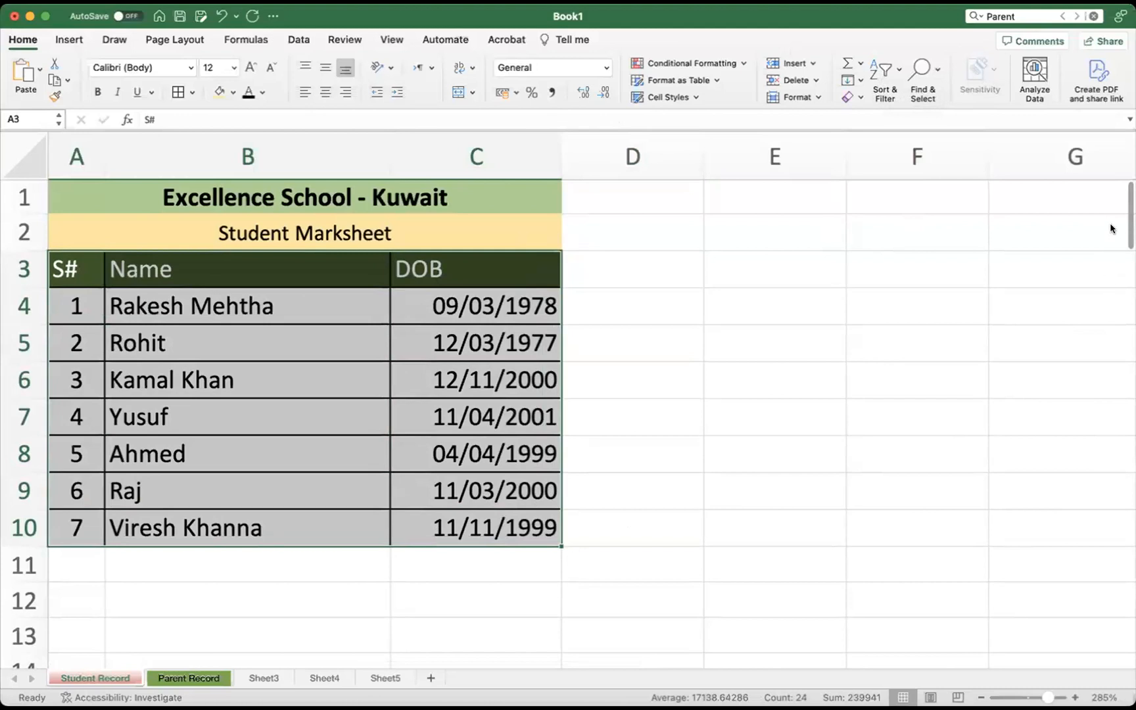
{"action": "mouse_move", "coordinate": [892, 48]}
{"action": "left_mouse_down"}
{"action": "mouse_move", "coordinate": [868, 122]}
{"action": "mouse_move", "coordinate": [917, 56]}
{"action": "mouse_move", "coordinate": [876, 126]}
{"action": "mouse_move", "coordinate": [934, 42]}
{"action": "mouse_move", "coordinate": [863, 29]}
{"action": "left_mouse_up"}
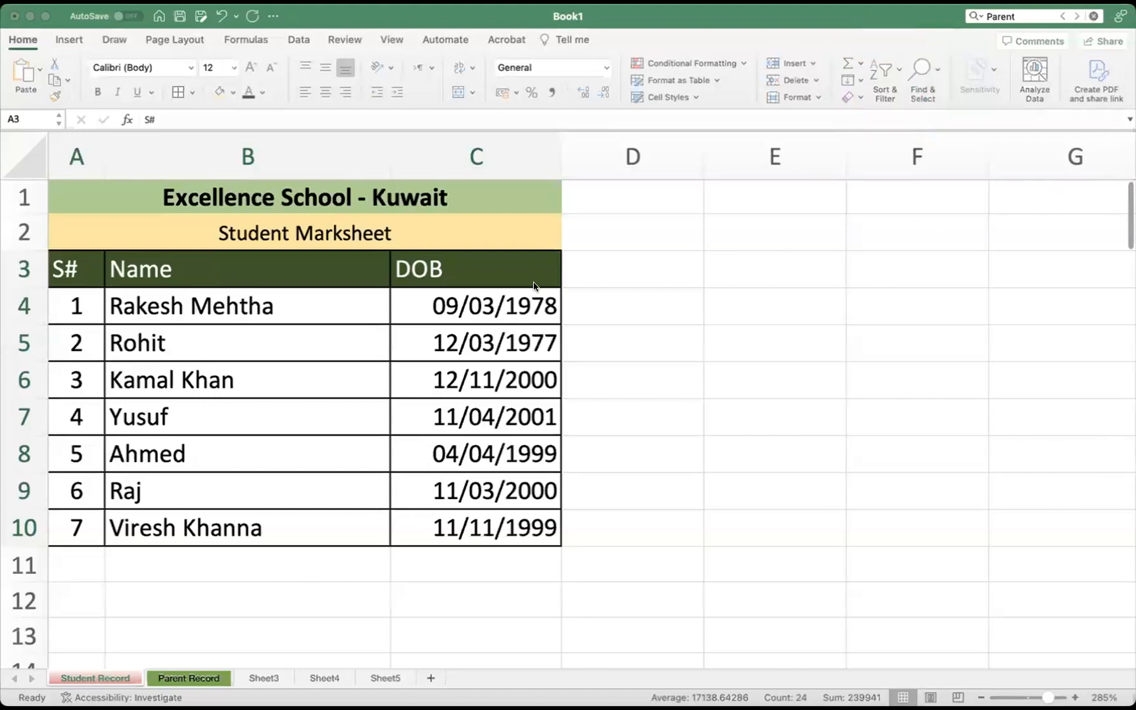
{"action": "left_click", "coordinate": [83, 269]}
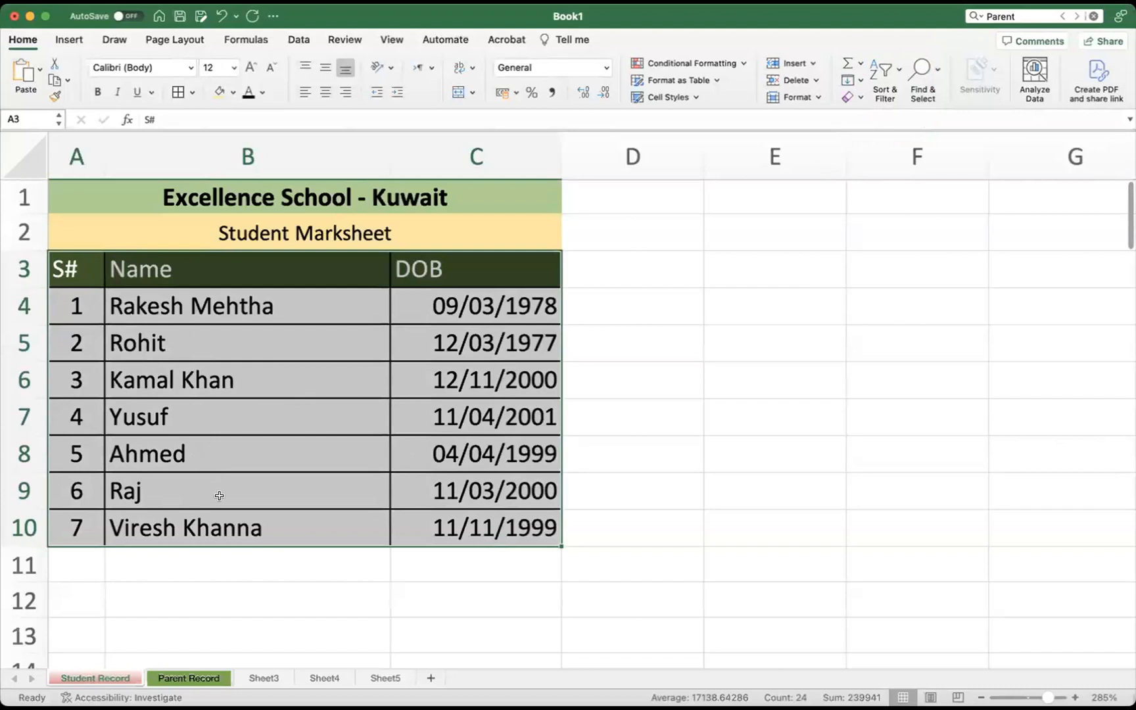
{"action": "left_click", "coordinate": [888, 72]}
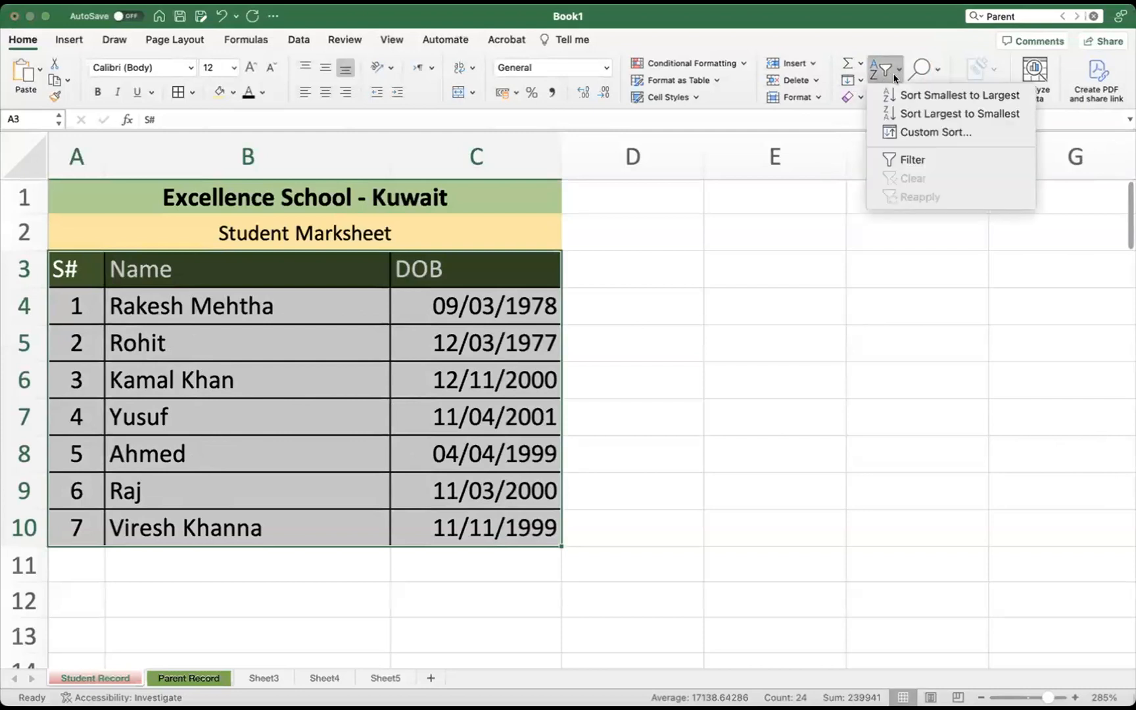
{"action": "left_click", "coordinate": [940, 134]}
{"action": "left_click_drag", "start_coordinate": [427, 50], "coordinate": [808, 76]}
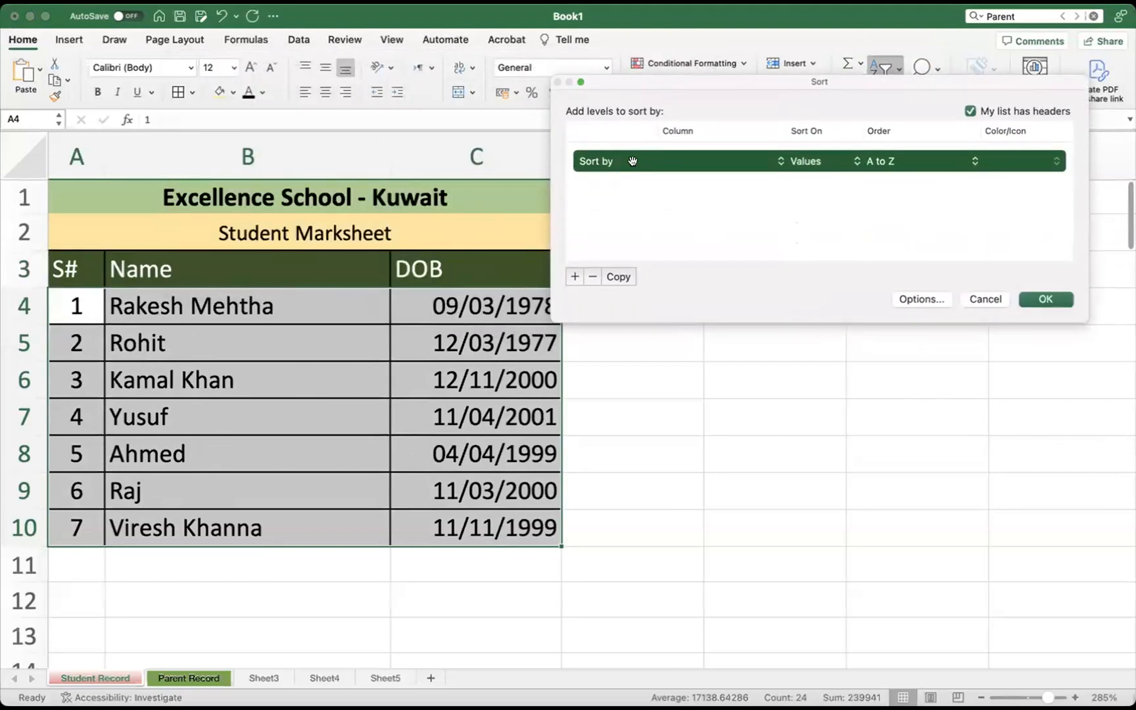
{"action": "left_click", "coordinate": [822, 162]}
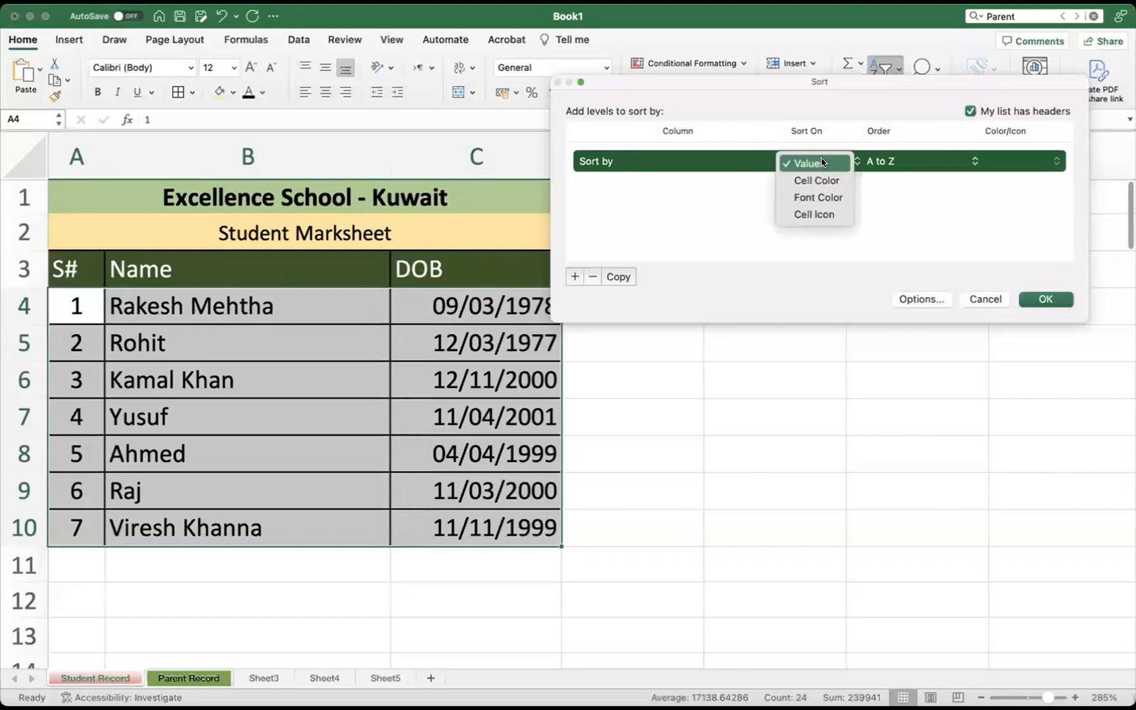
{"action": "left_click", "coordinate": [822, 162]}
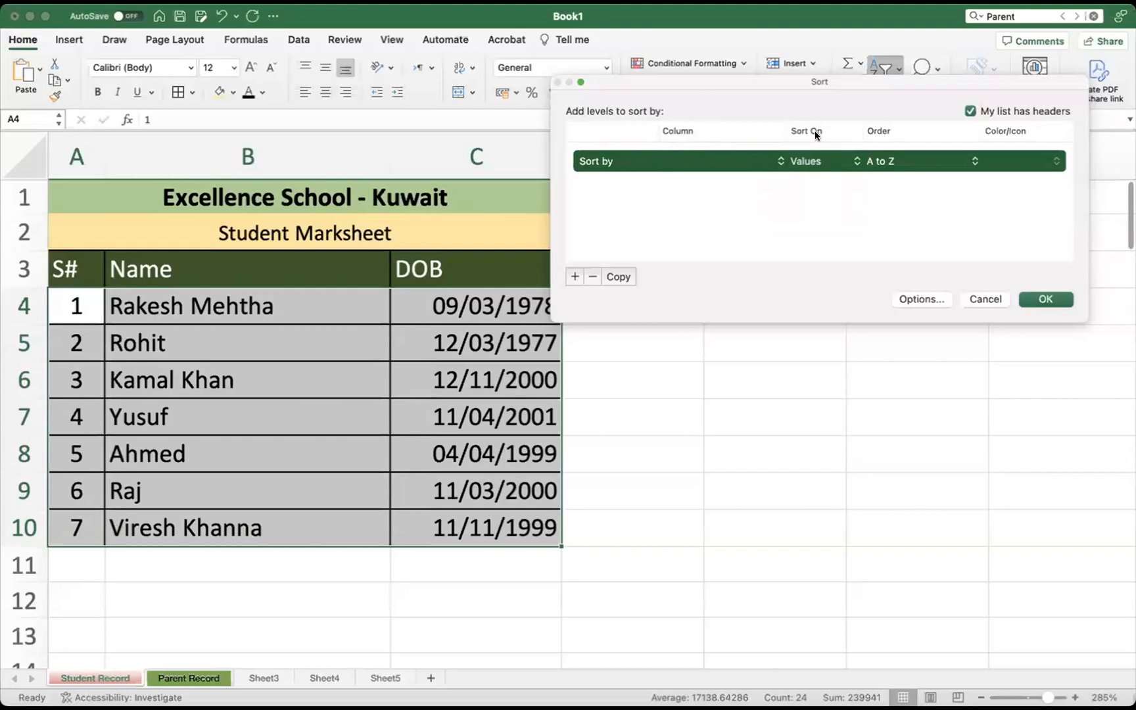
{"action": "left_click", "coordinate": [809, 161]}
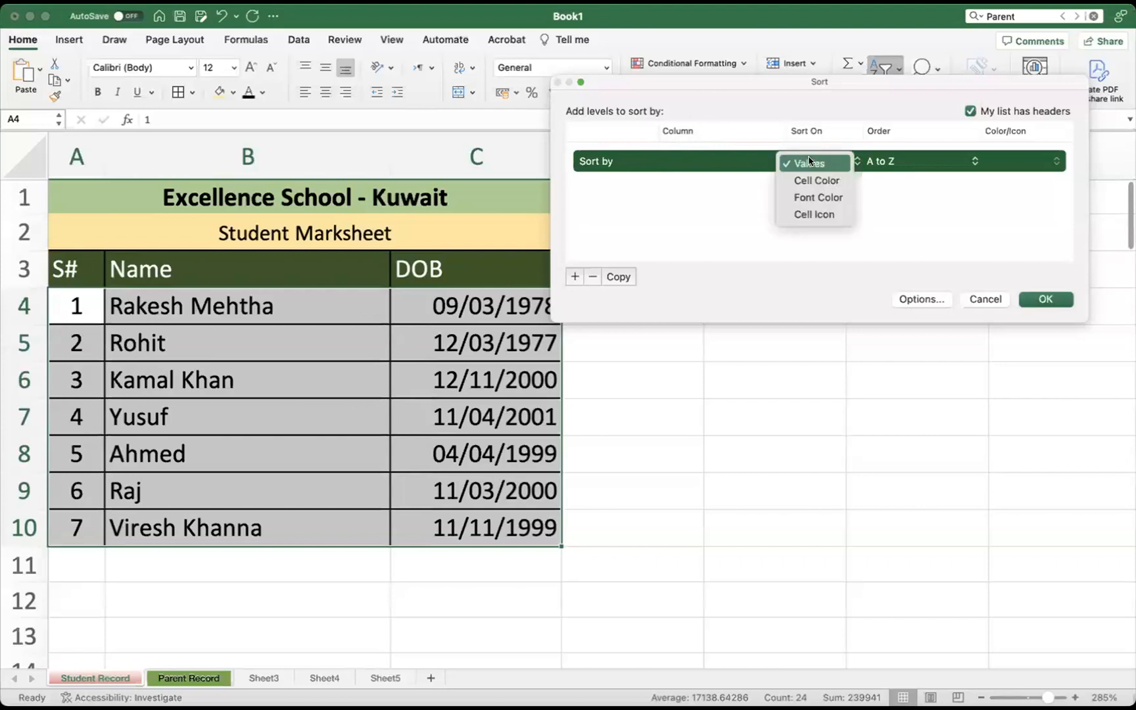
{"action": "left_click", "coordinate": [813, 163]}
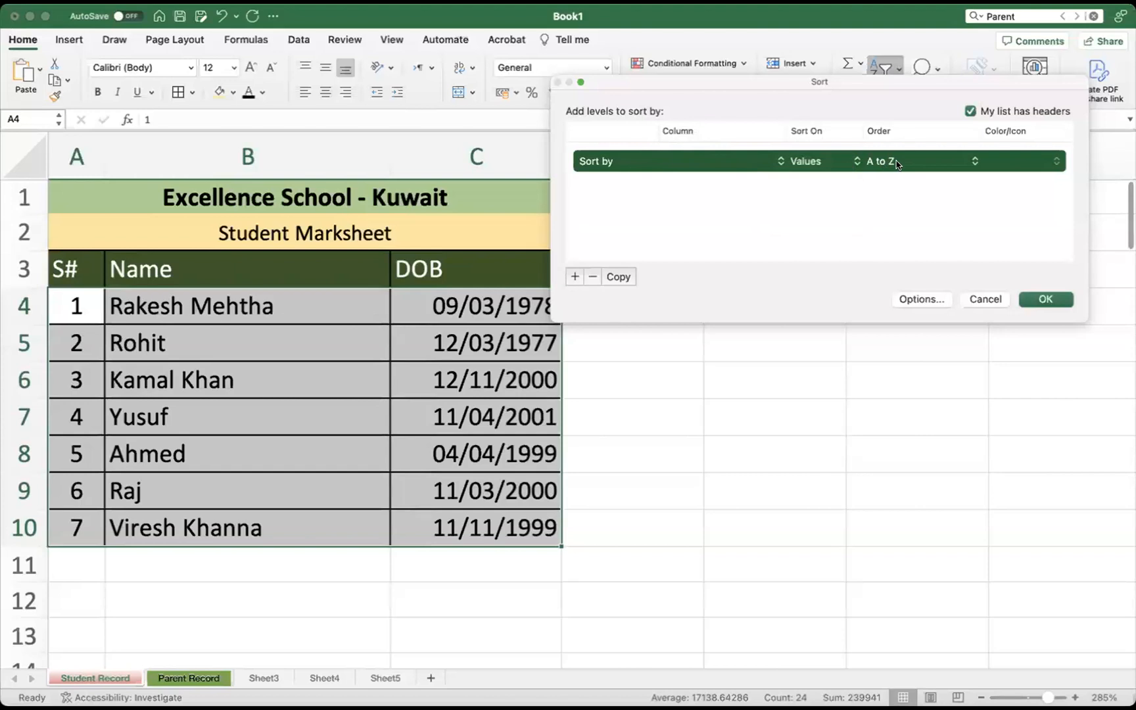
{"action": "left_click", "coordinate": [897, 160]}
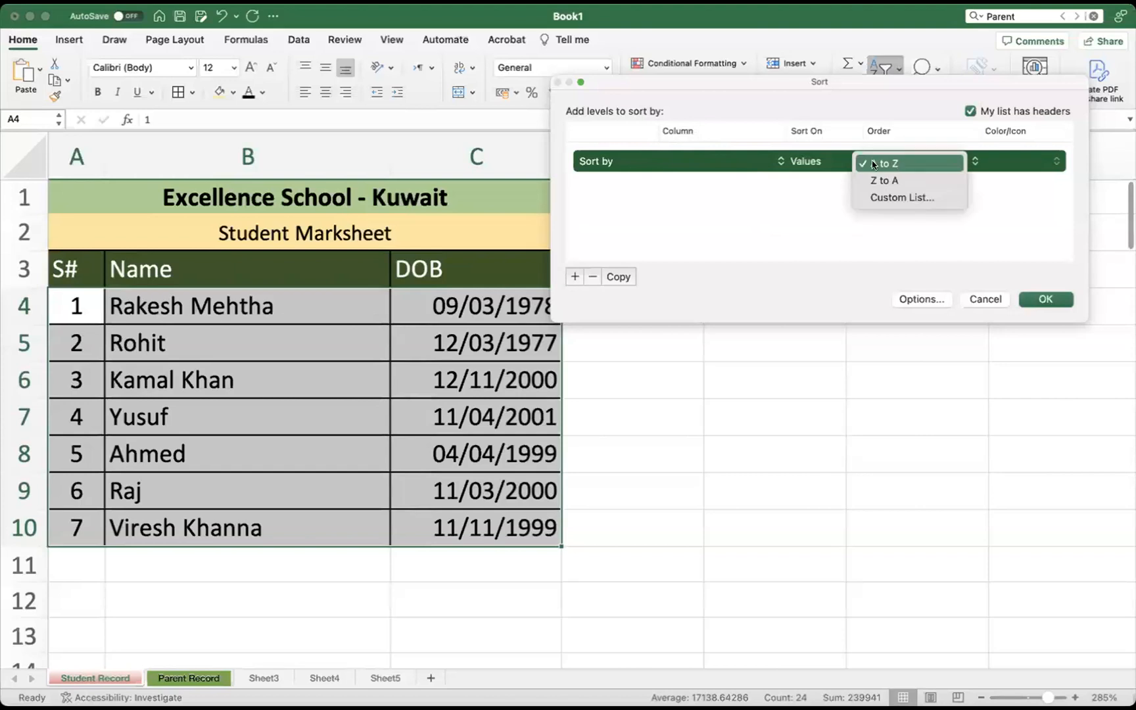
{"action": "left_click", "coordinate": [1020, 161]}
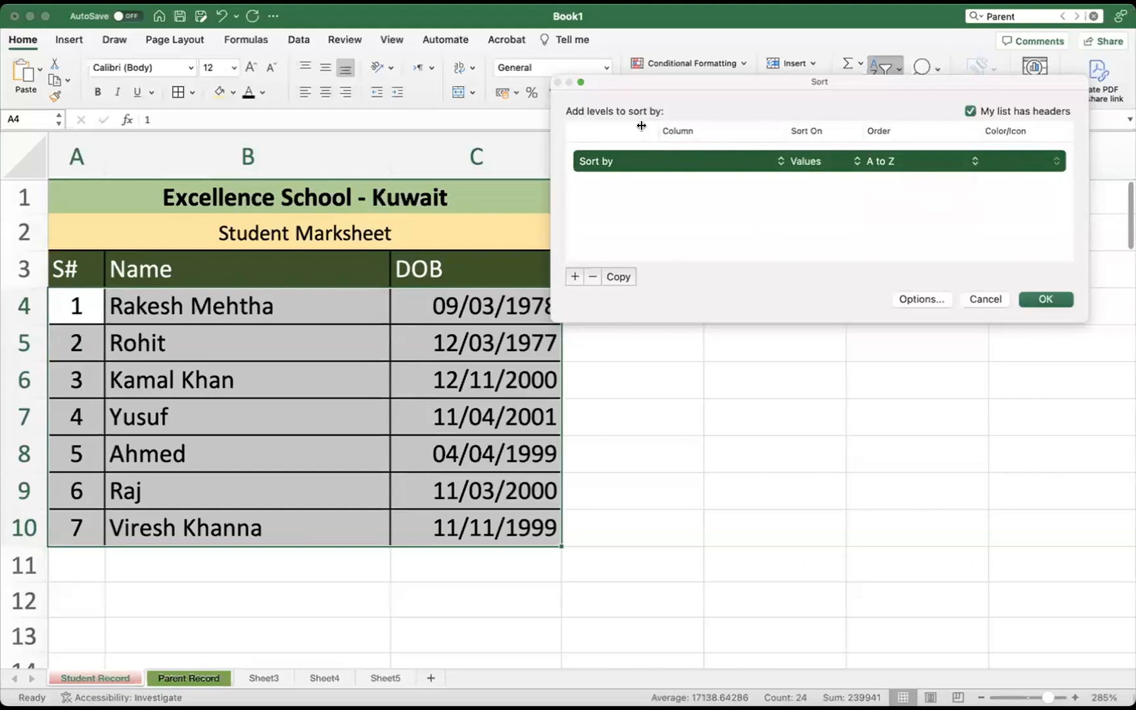
{"action": "left_click", "coordinate": [1031, 300]}
{"action": "left_click_drag", "start_coordinate": [735, 81], "coordinate": [712, 120]}
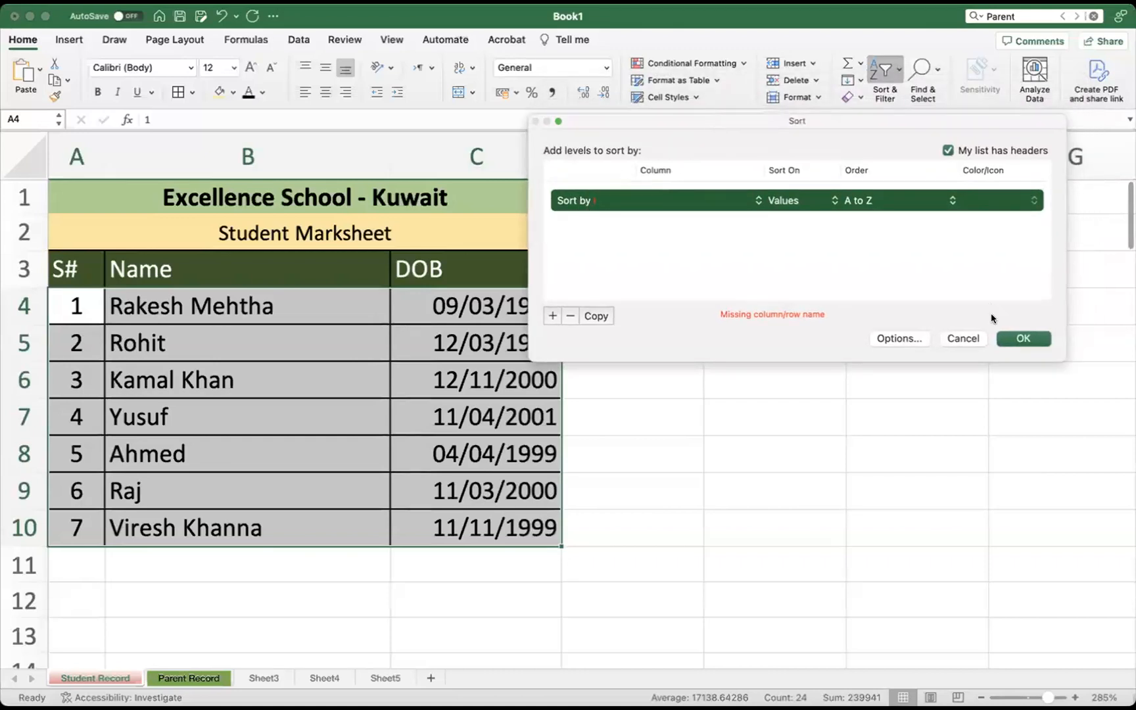
{"action": "left_click", "coordinate": [965, 338]}
{"action": "left_click", "coordinate": [288, 403]}
{"action": "left_click_drag", "start_coordinate": [91, 266], "coordinate": [446, 521]}
{"action": "left_click", "coordinate": [161, 266]}
{"action": "left_click", "coordinate": [71, 266]}
{"action": "left_click_drag", "start_coordinate": [71, 266], "coordinate": [440, 532]}
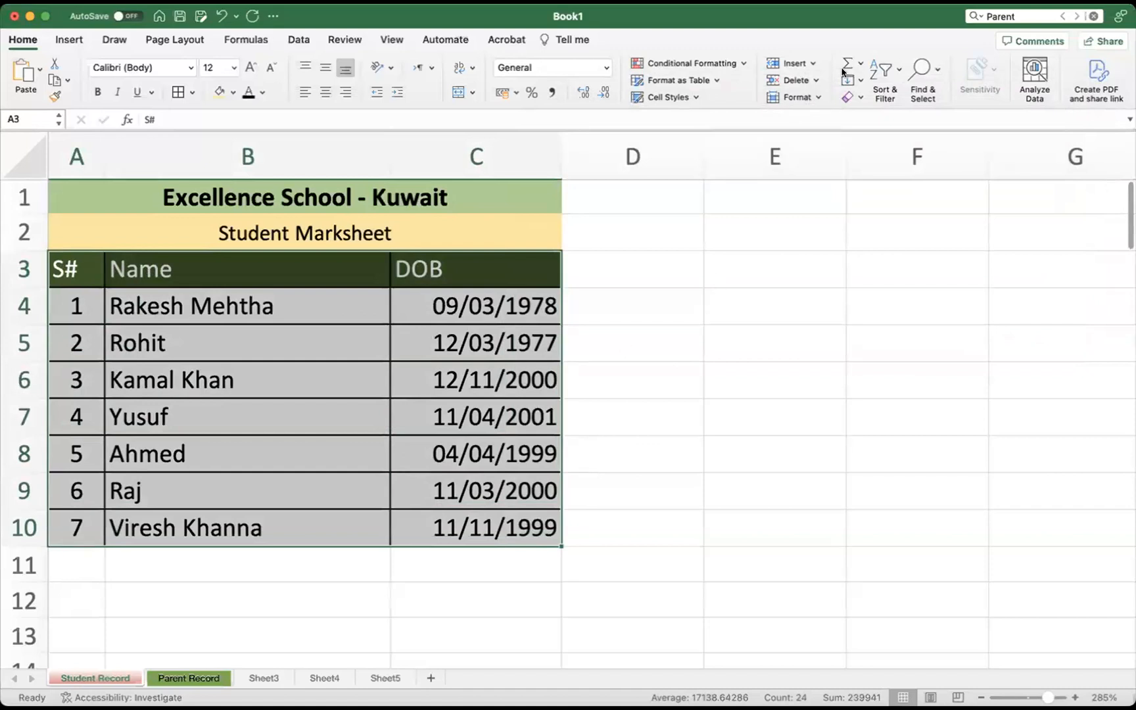
Custom-sort the student rows by Name, A to Z, from Ahmed to Yusuf
{"action": "left_click", "coordinate": [881, 67]}
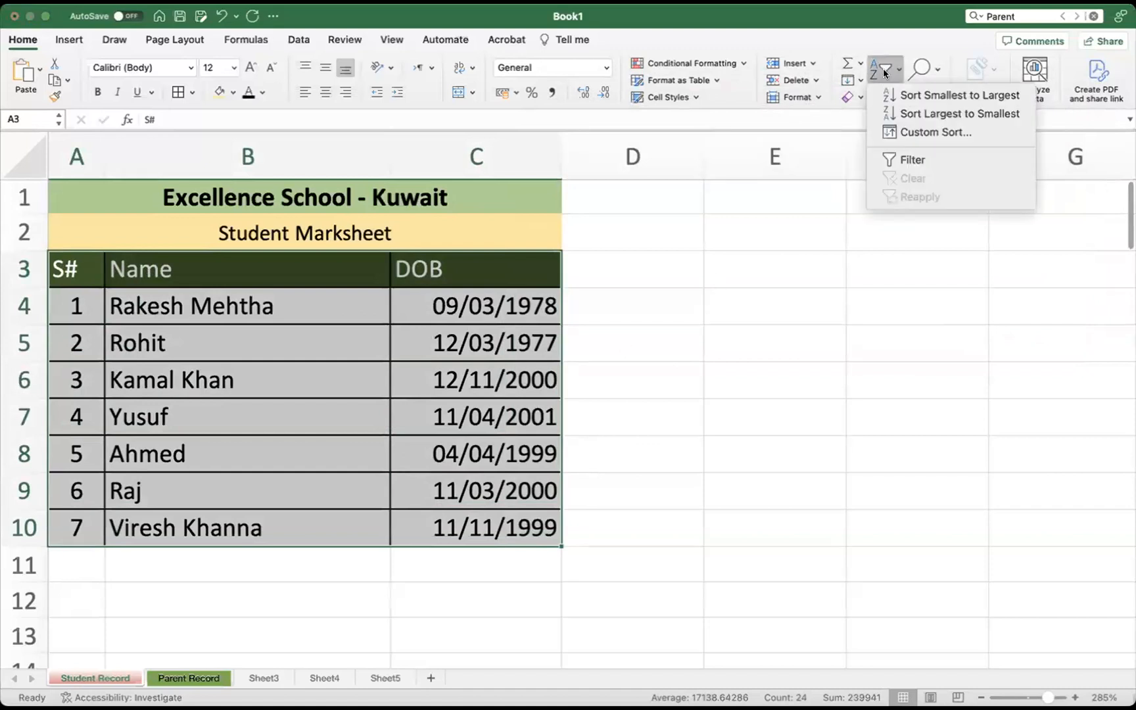
{"action": "left_click", "coordinate": [926, 96]}
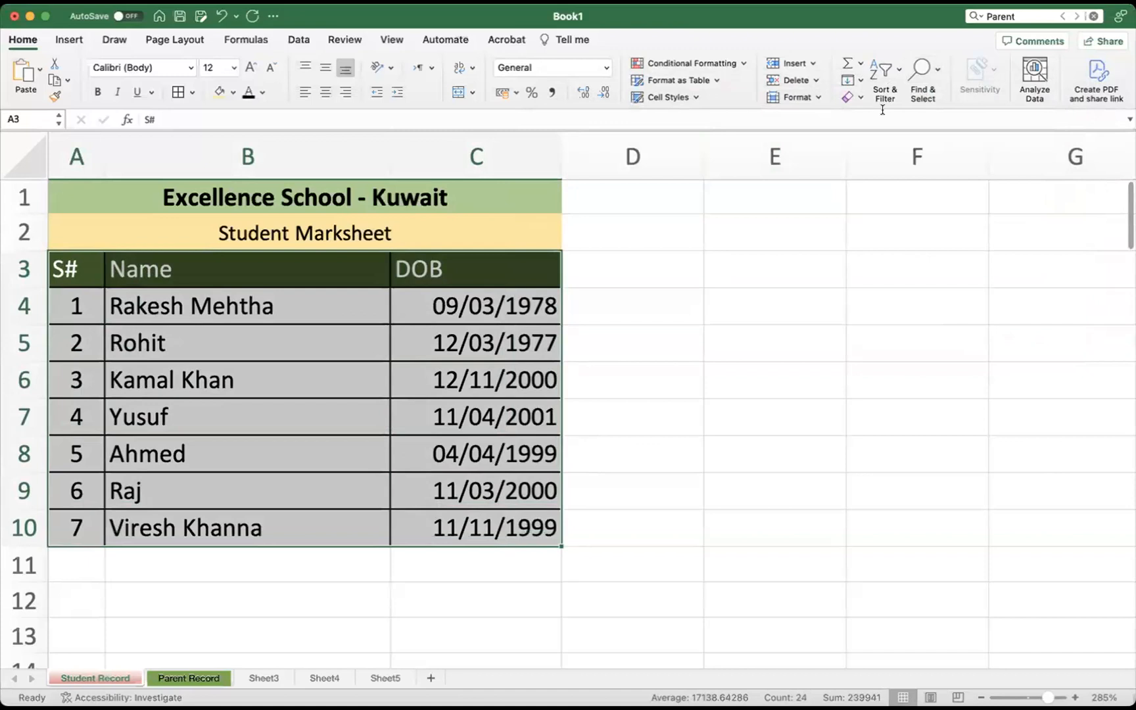
{"action": "left_click", "coordinate": [882, 71]}
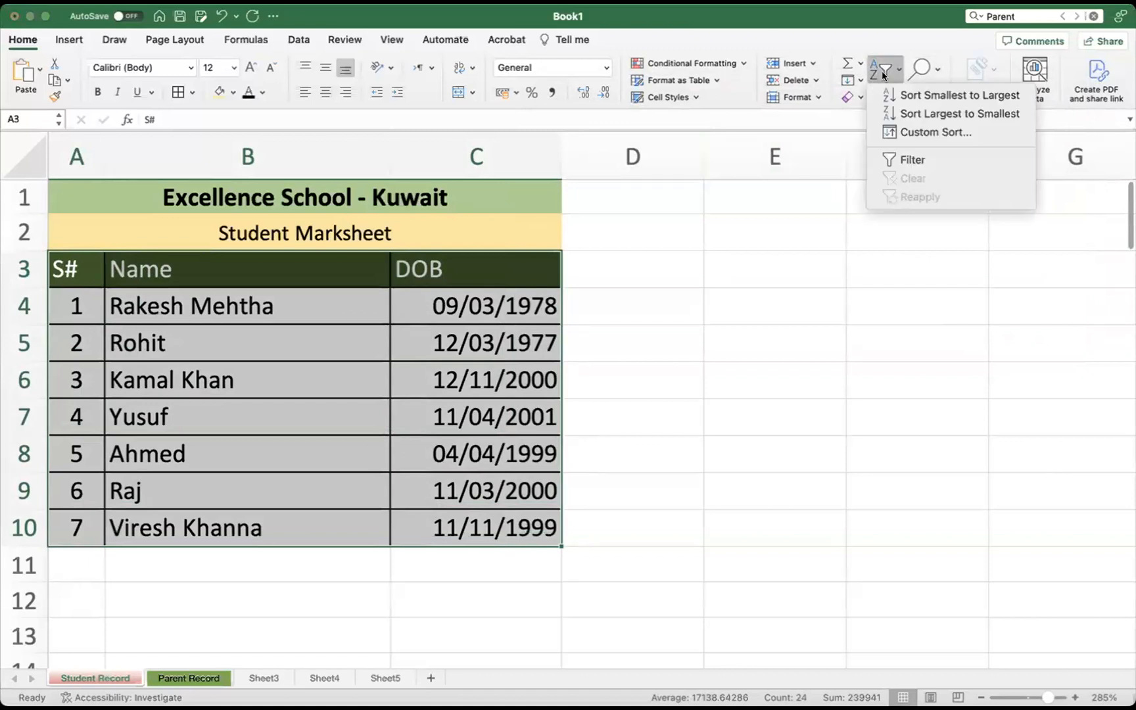
{"action": "left_click", "coordinate": [917, 132]}
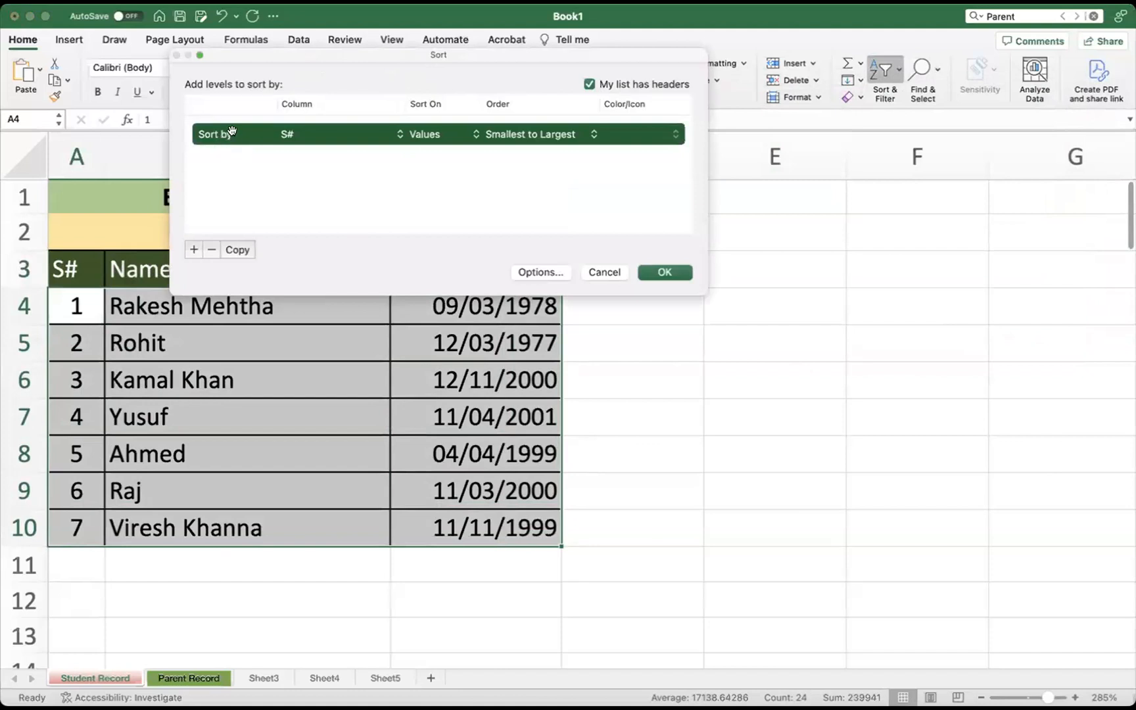
{"action": "left_click", "coordinate": [324, 133]}
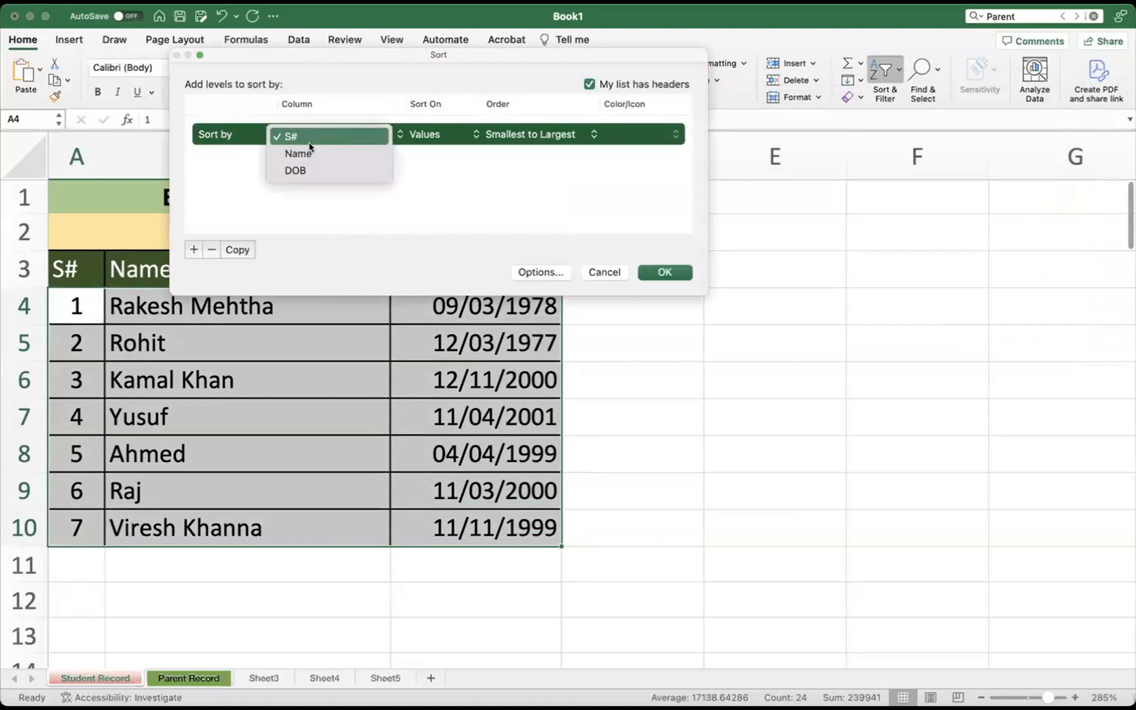
{"action": "left_click", "coordinate": [205, 127]}
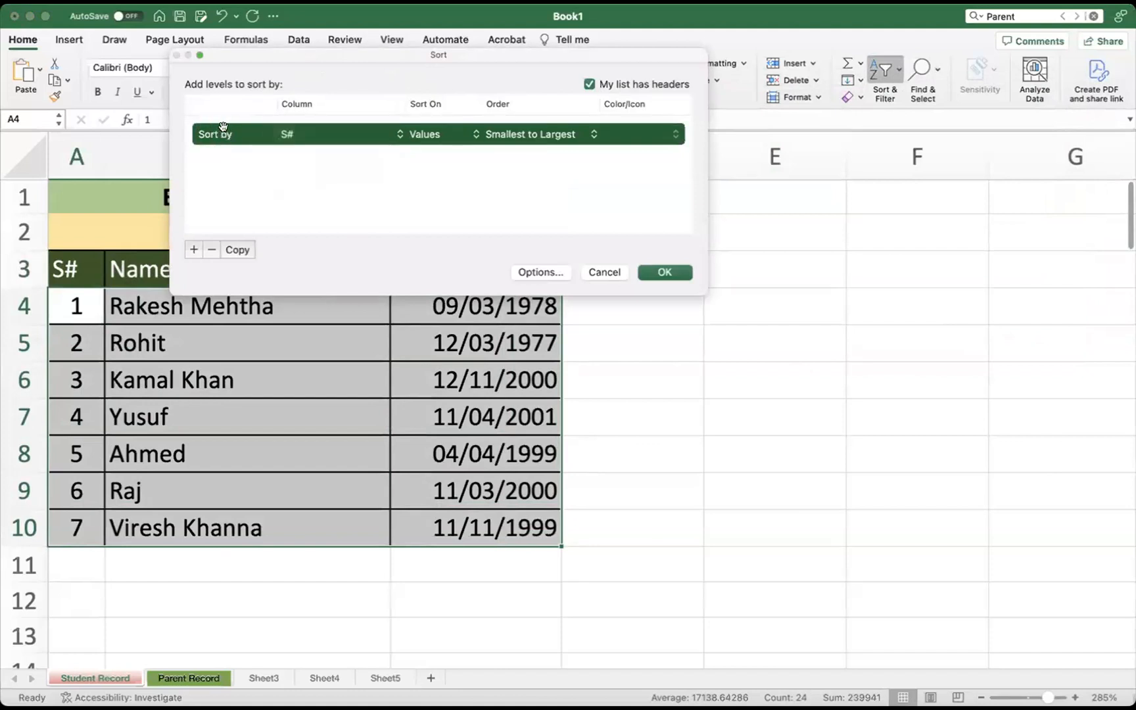
{"action": "left_click", "coordinate": [294, 138]}
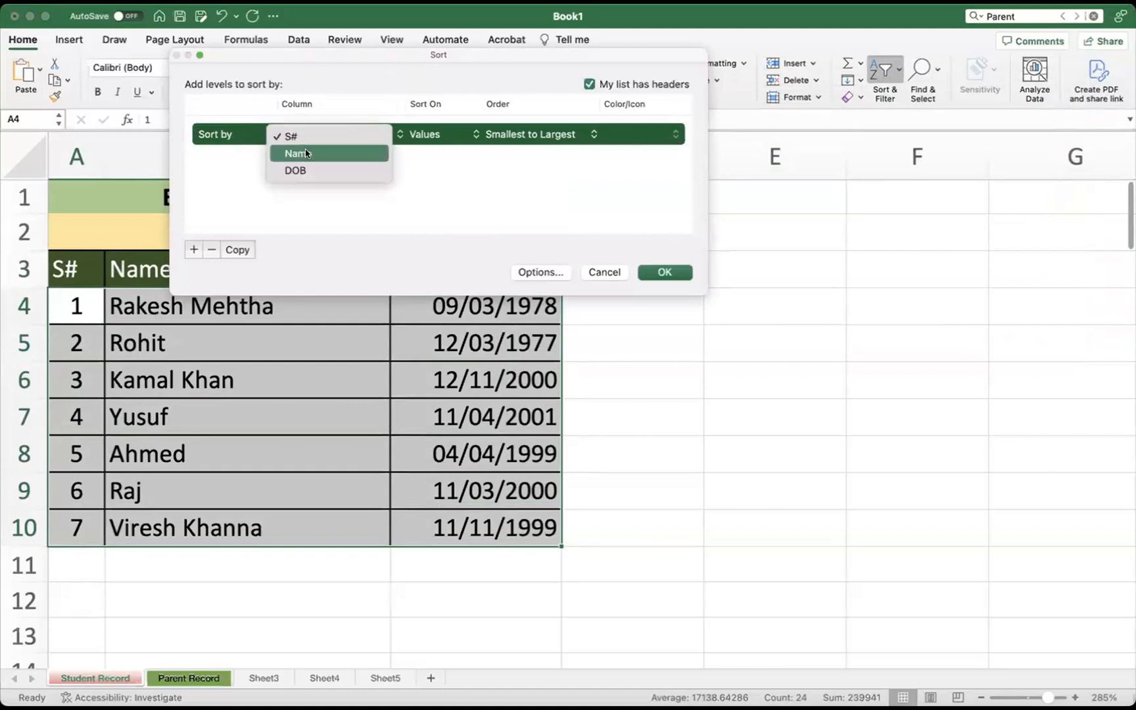
{"action": "left_click", "coordinate": [305, 153]}
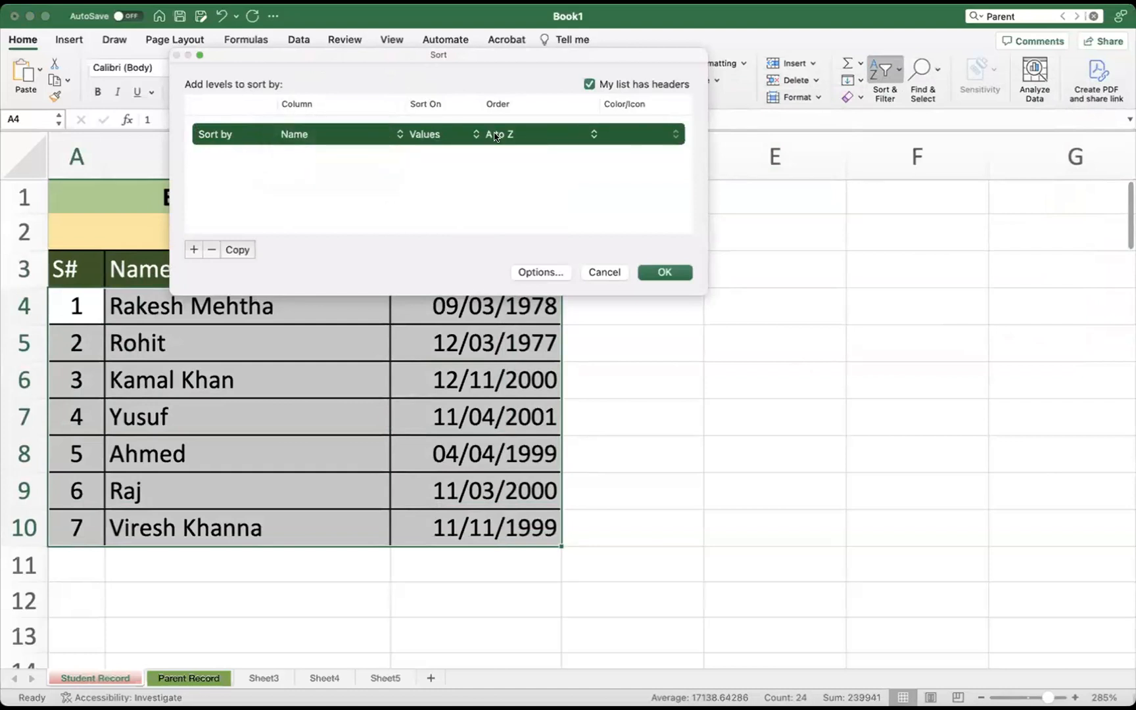
{"action": "key", "text": "Return"}
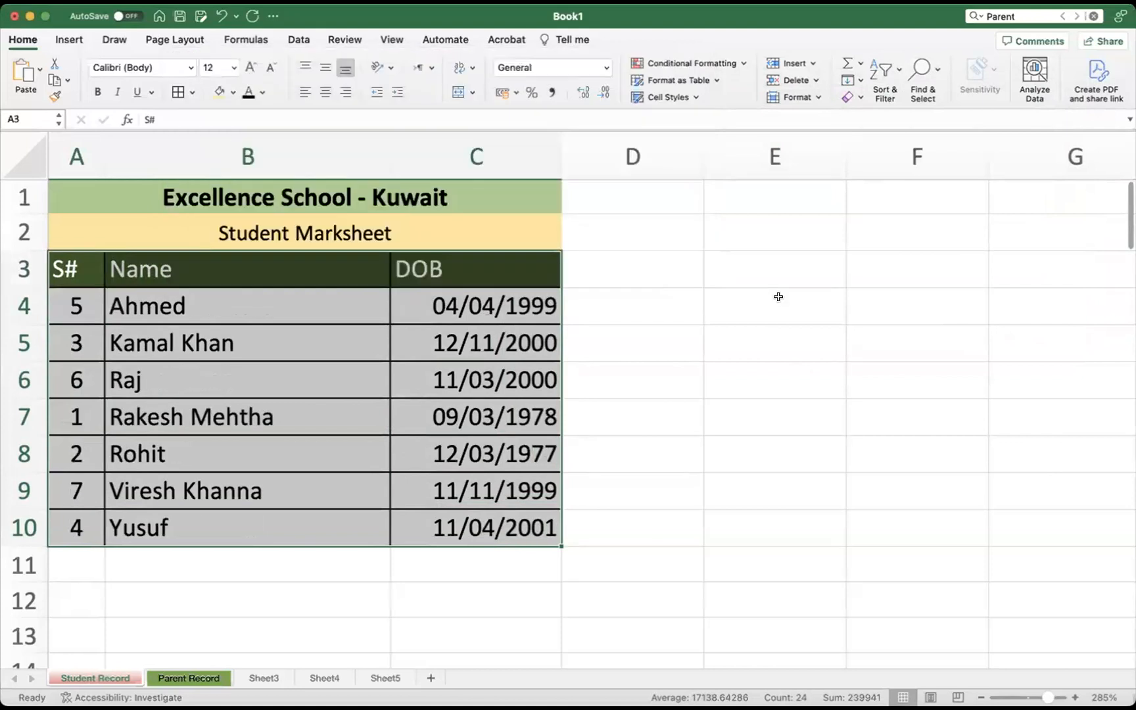
{"action": "left_click", "coordinate": [777, 297]}
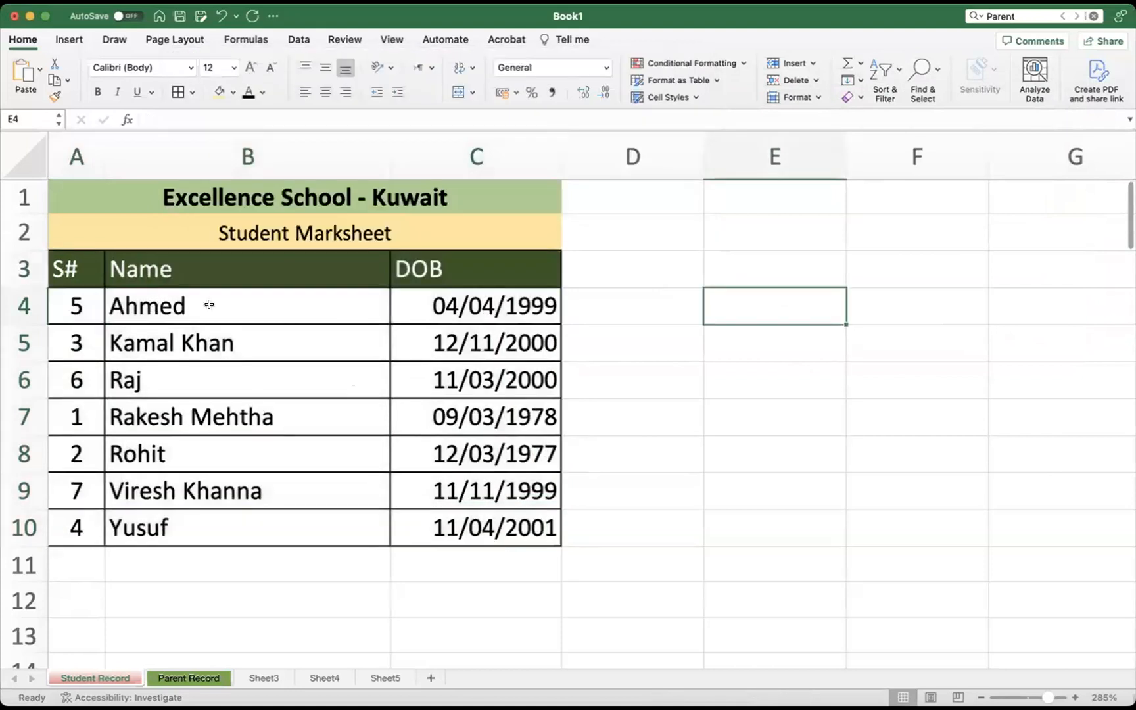
{"action": "scroll", "coordinate": [221, 350], "scroll_direction": "up", "scroll_amount": 1}
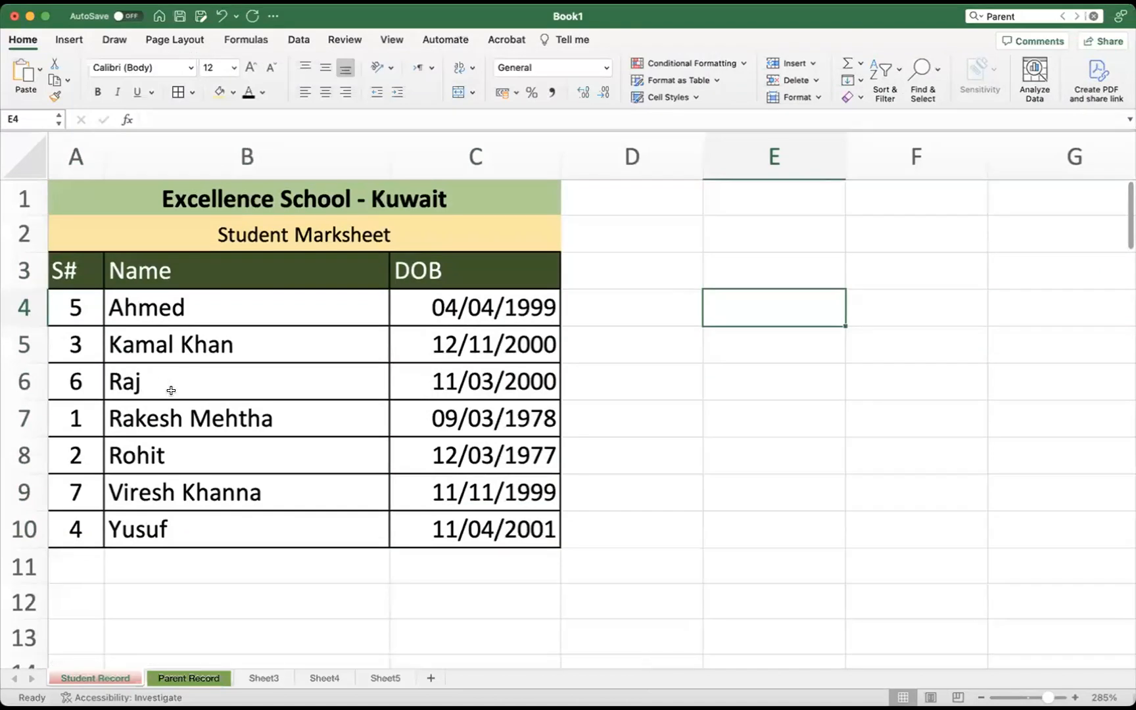
{"action": "left_click", "coordinate": [167, 528]}
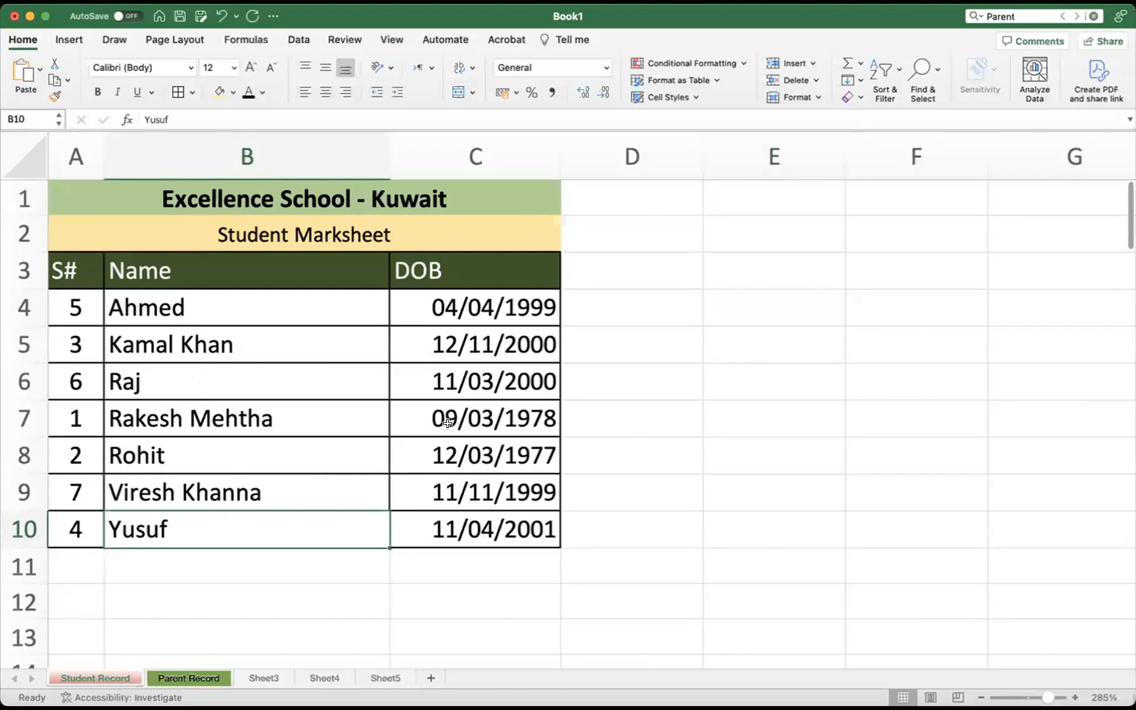
{"action": "scroll", "coordinate": [447, 423], "scroll_direction": "right", "scroll_amount": 1}
{"action": "scroll", "coordinate": [436, 420], "scroll_direction": "left", "scroll_amount": 1}
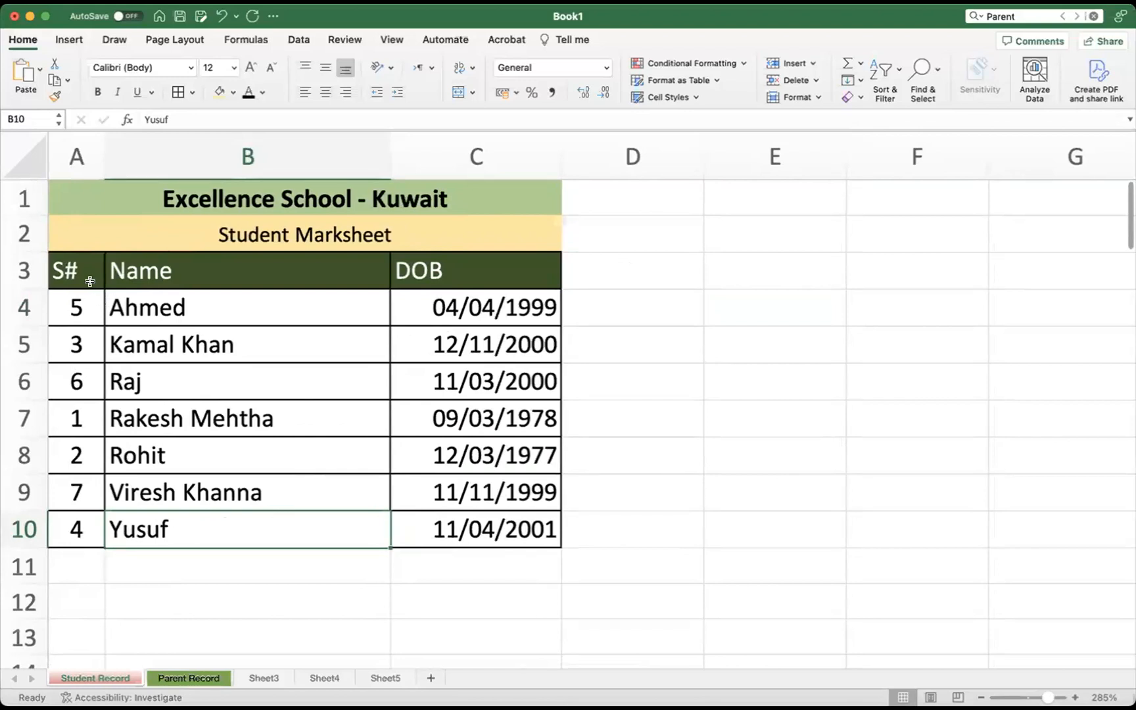
{"action": "left_click_drag", "start_coordinate": [75, 265], "coordinate": [444, 524]}
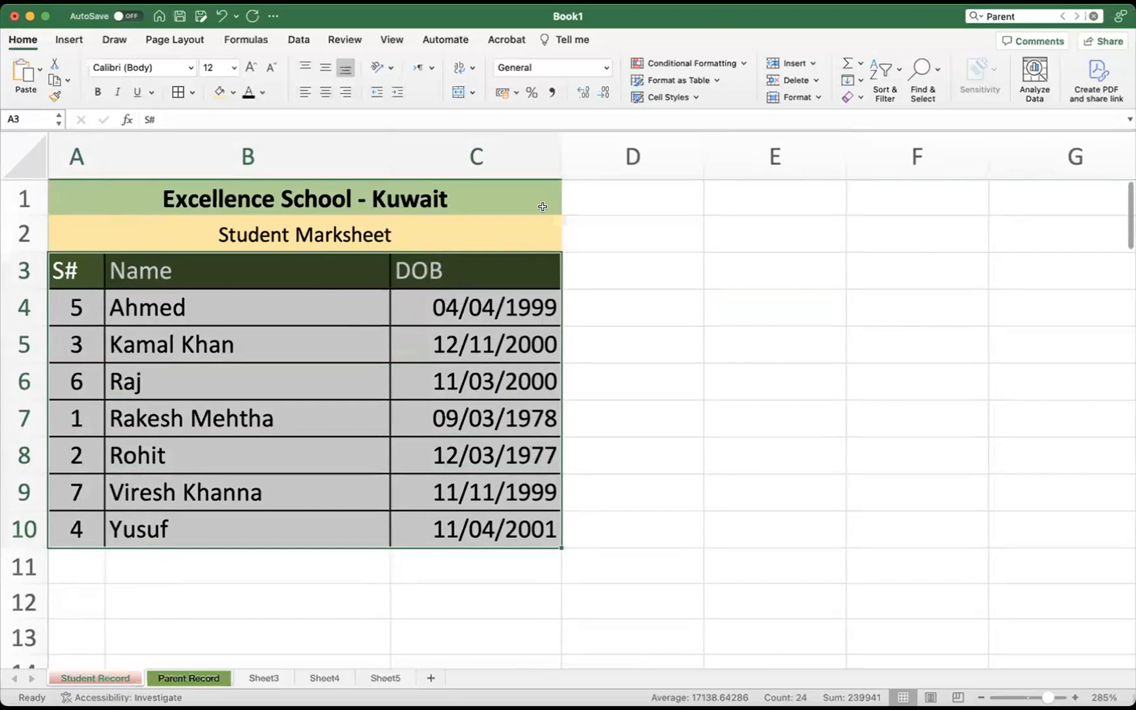
{"action": "left_click", "coordinate": [882, 73]}
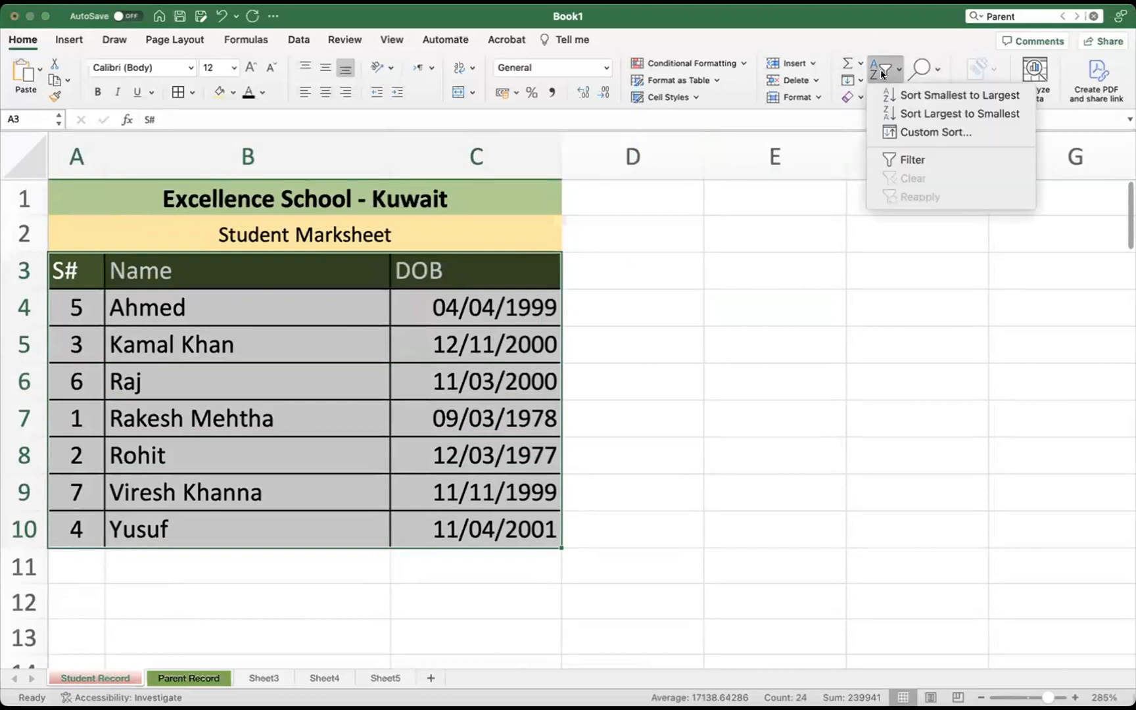
{"action": "left_click", "coordinate": [934, 132]}
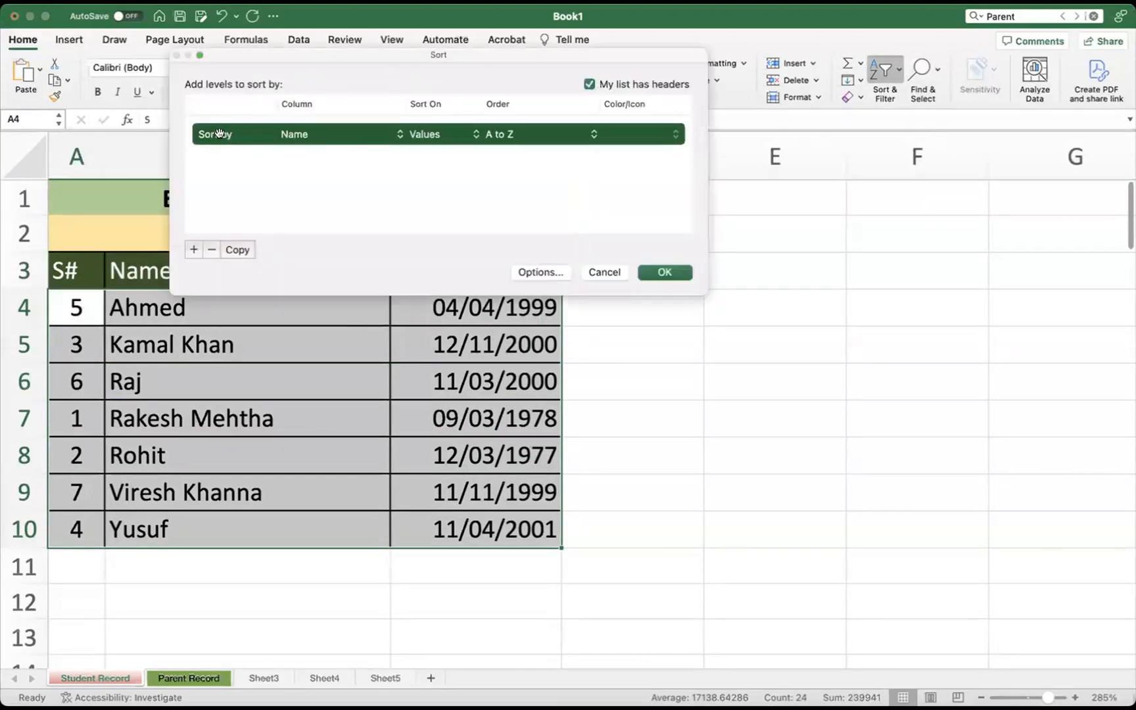
{"action": "left_click", "coordinate": [304, 136]}
{"action": "left_click", "coordinate": [304, 154]}
{"action": "left_click_drag", "start_coordinate": [483, 55], "coordinate": [849, 94]}
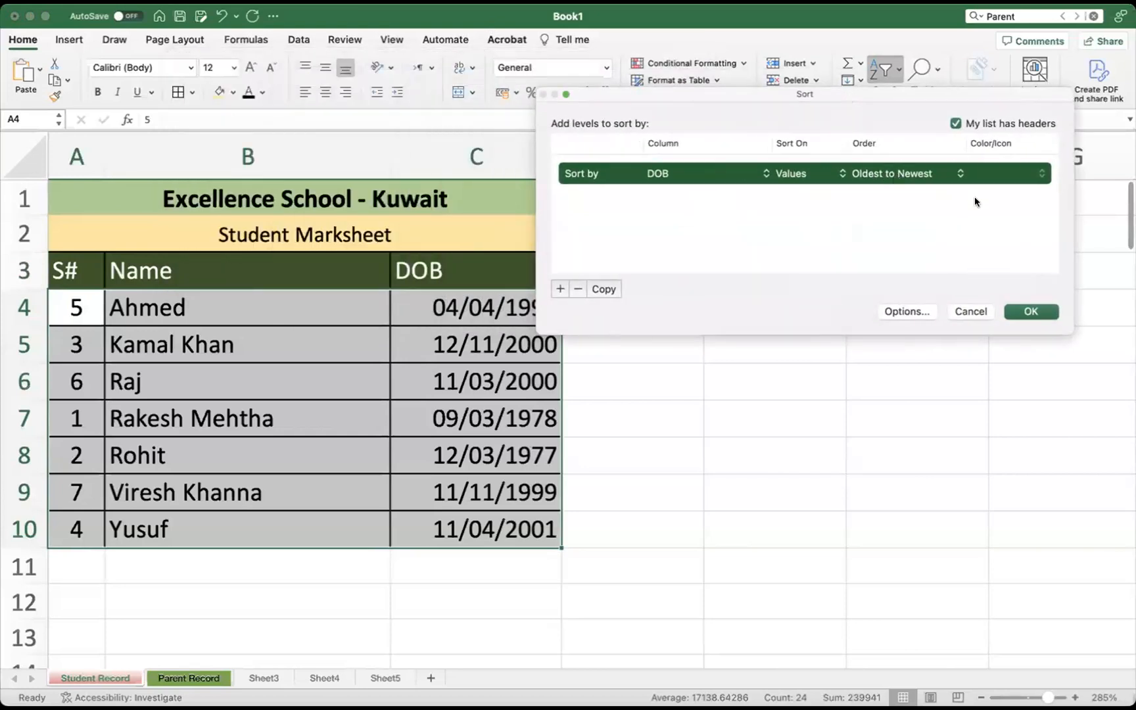
{"action": "left_click", "coordinate": [1024, 312]}
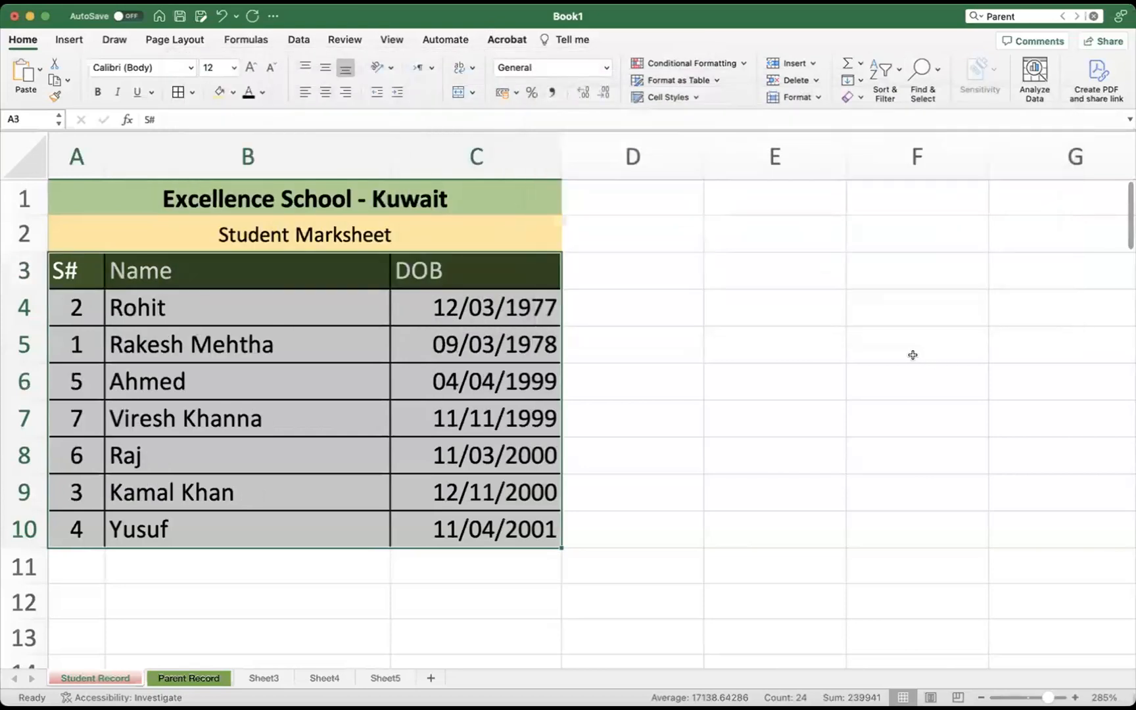
{"action": "left_click", "coordinate": [603, 337]}
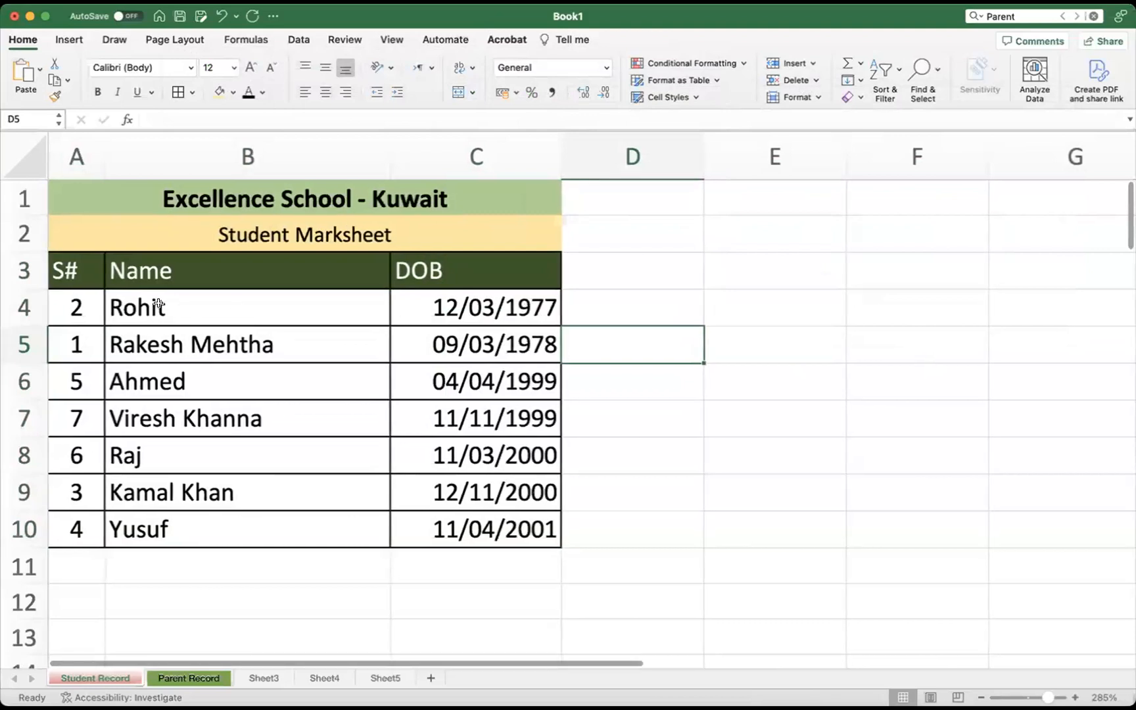
Enter 1 and 2 in A4:A5 and fill down to A10, numbering Rohit to Yusuf 1–7
{"action": "left_click", "coordinate": [507, 535]}
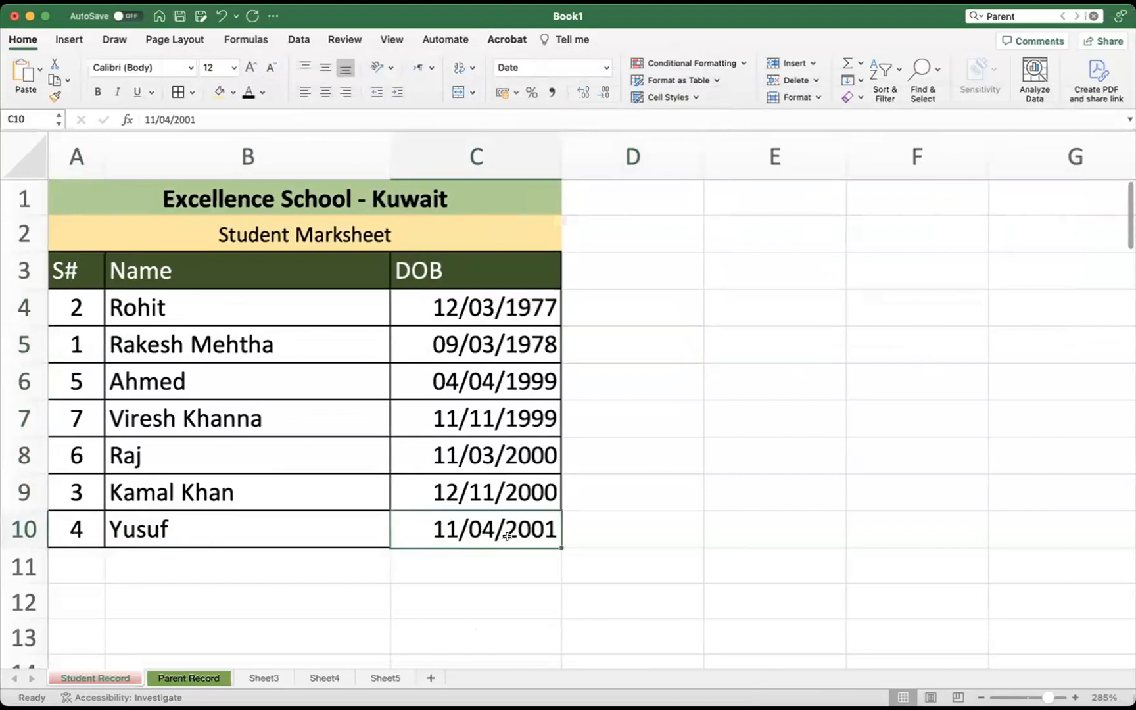
{"action": "scroll", "coordinate": [483, 533], "scroll_direction": "right", "scroll_amount": 1}
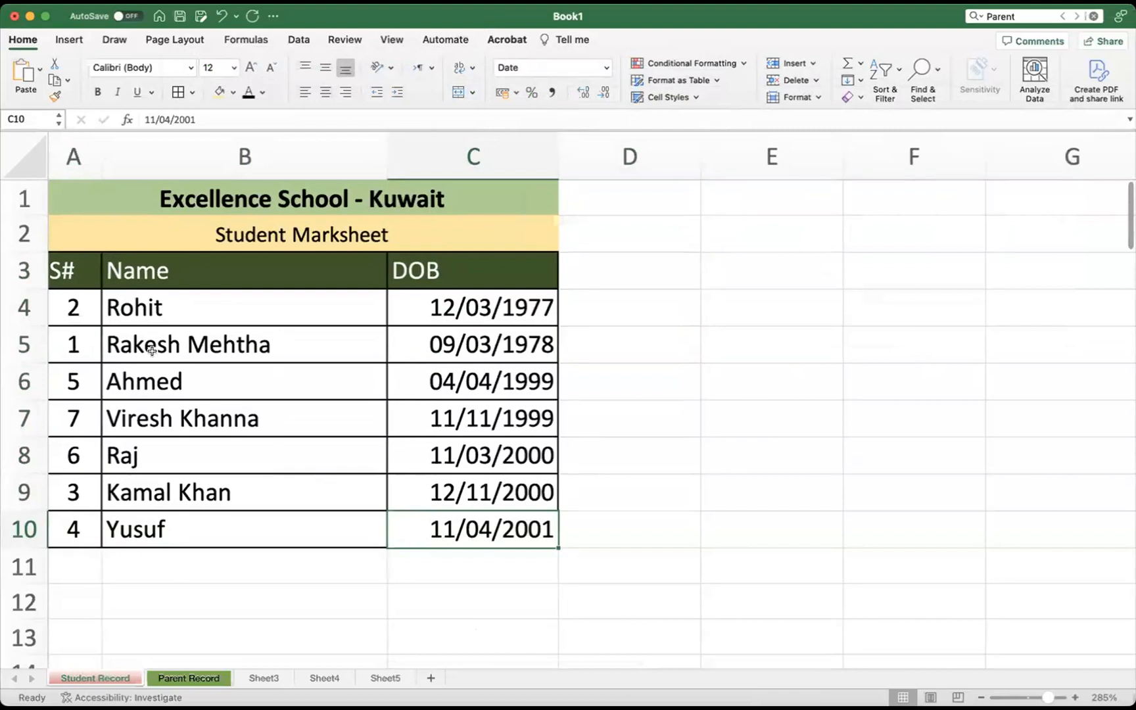
{"action": "left_click_drag", "start_coordinate": [69, 307], "coordinate": [73, 529]}
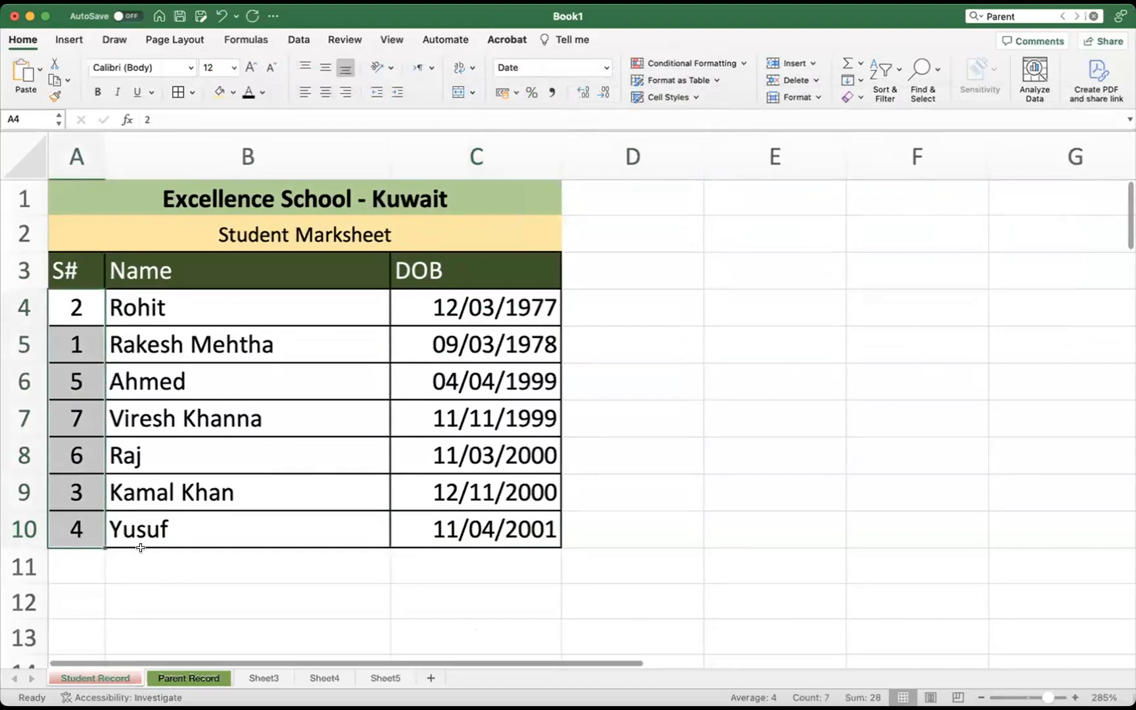
{"action": "left_click", "coordinate": [132, 559]}
{"action": "left_click", "coordinate": [73, 305]}
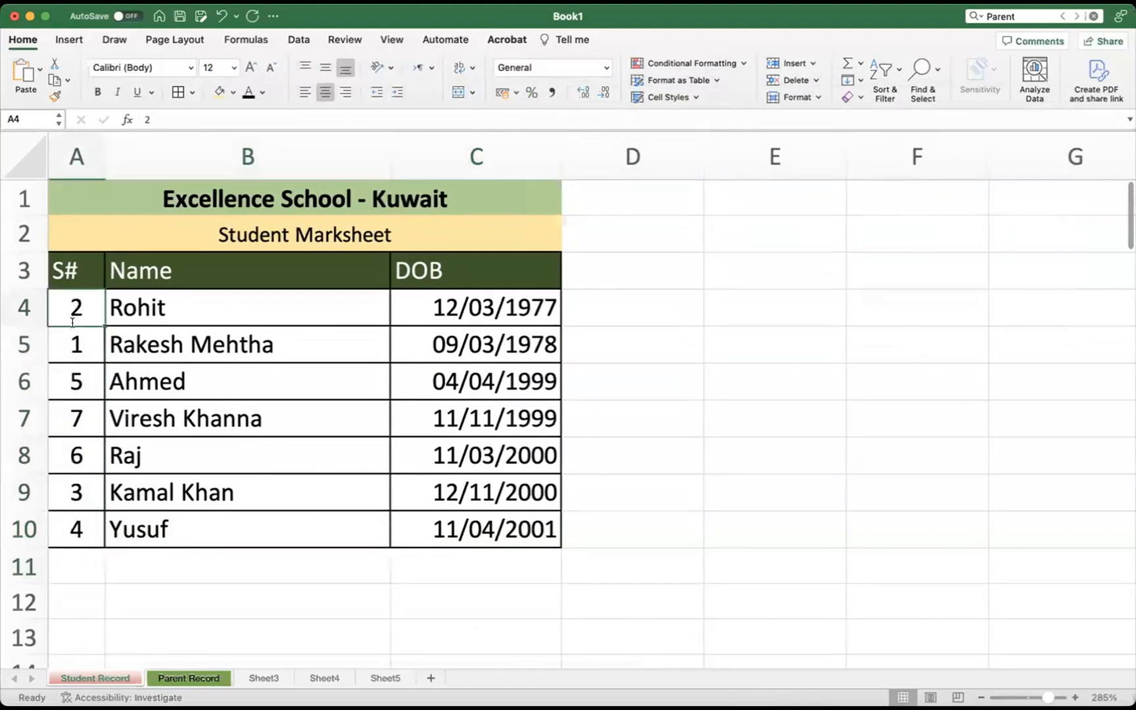
{"action": "type", "text": "1"}
{"action": "key", "text": "Return"}
{"action": "type", "text": "2"}
{"action": "left_click", "coordinate": [80, 309]}
{"action": "left_click", "coordinate": [182, 349]}
{"action": "left_click_drag", "start_coordinate": [89, 306], "coordinate": [95, 535]}
{"action": "left_click", "coordinate": [299, 625]}
{"action": "left_click", "coordinate": [528, 576]}
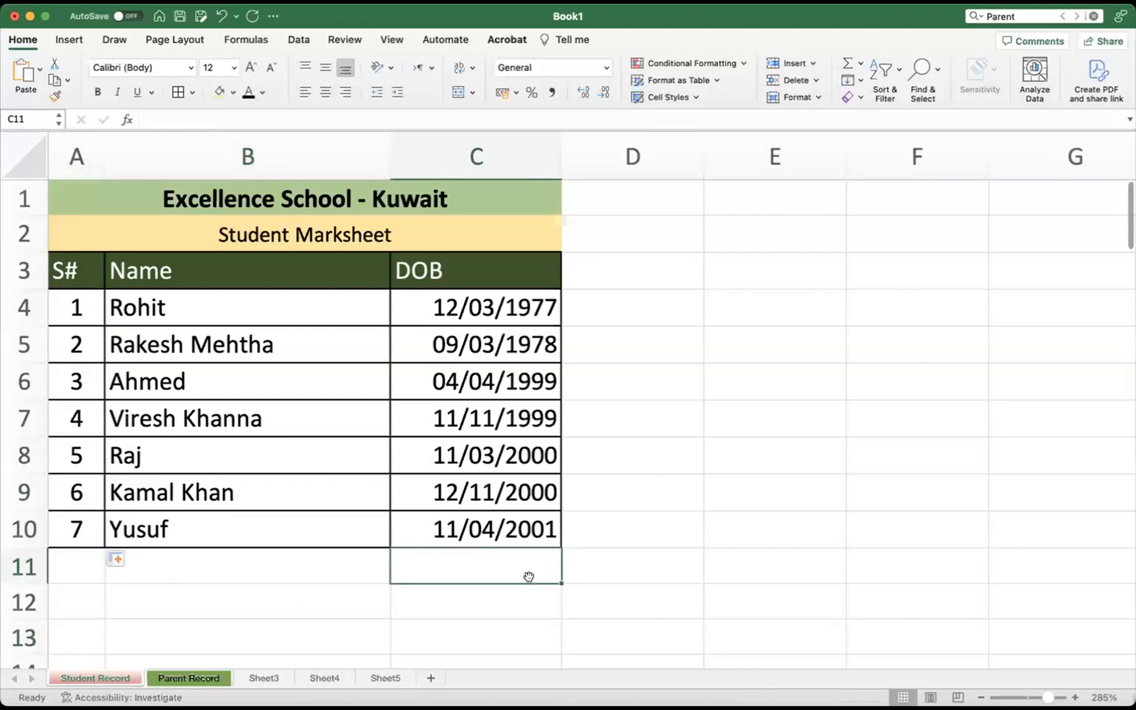
{"action": "left_click", "coordinate": [357, 586]}
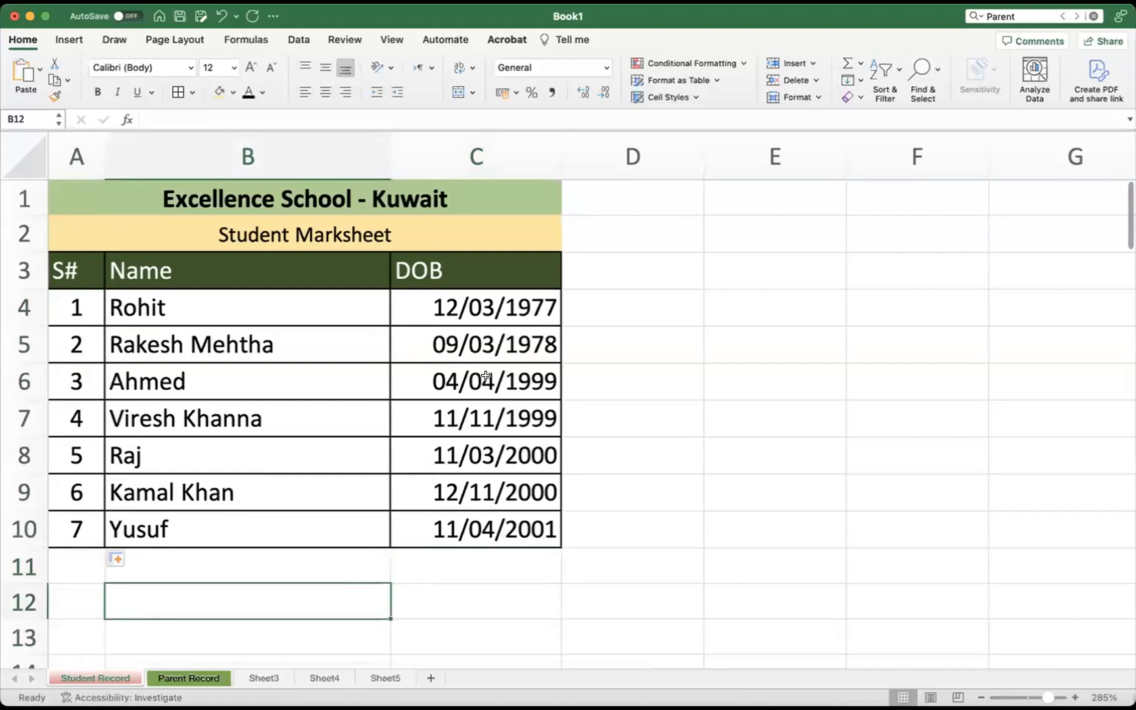
{"action": "left_click", "coordinate": [517, 303]}
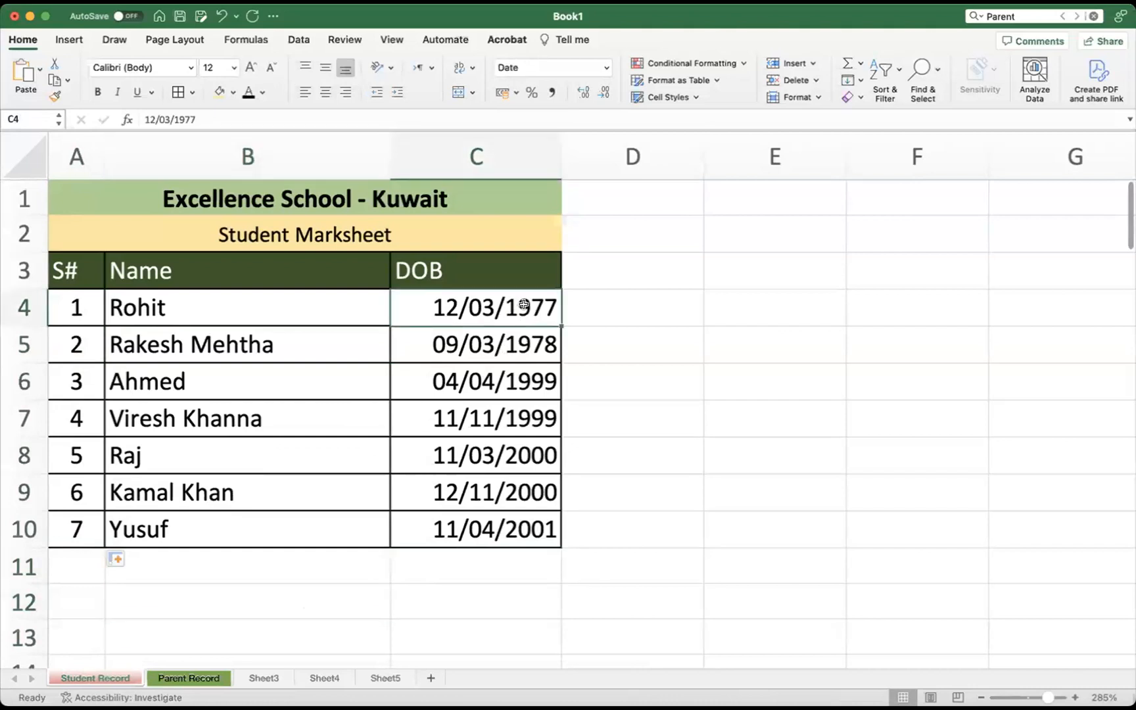
{"action": "left_click", "coordinate": [489, 527]}
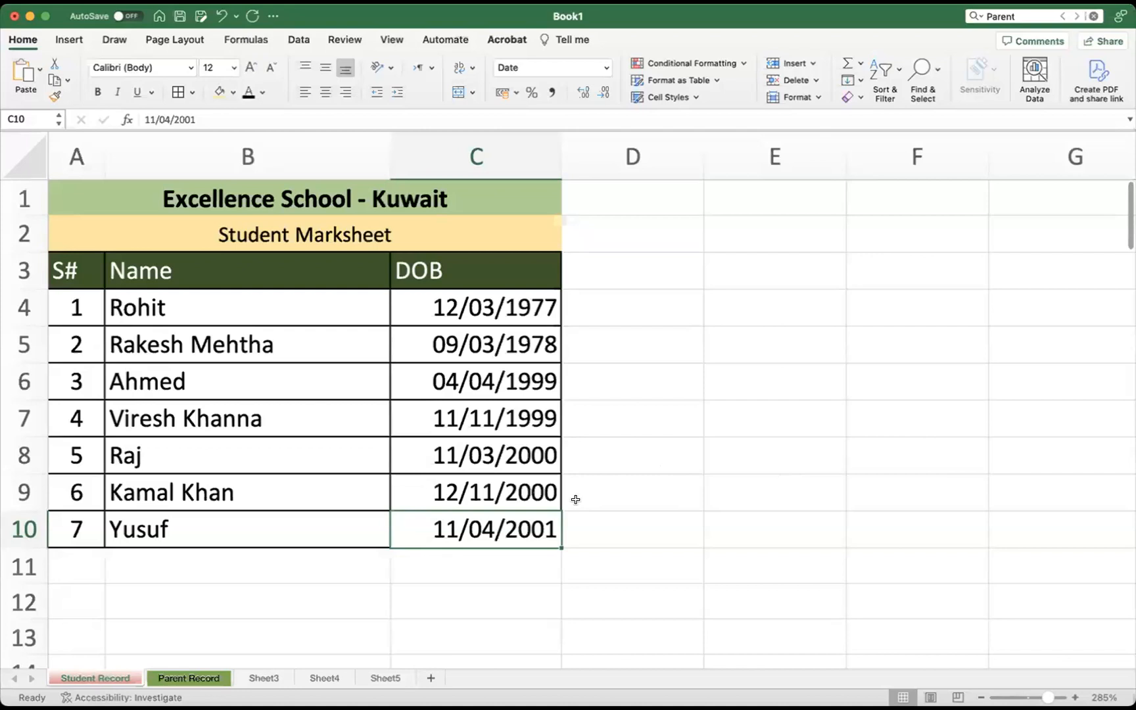
{"action": "left_click", "coordinate": [530, 310]}
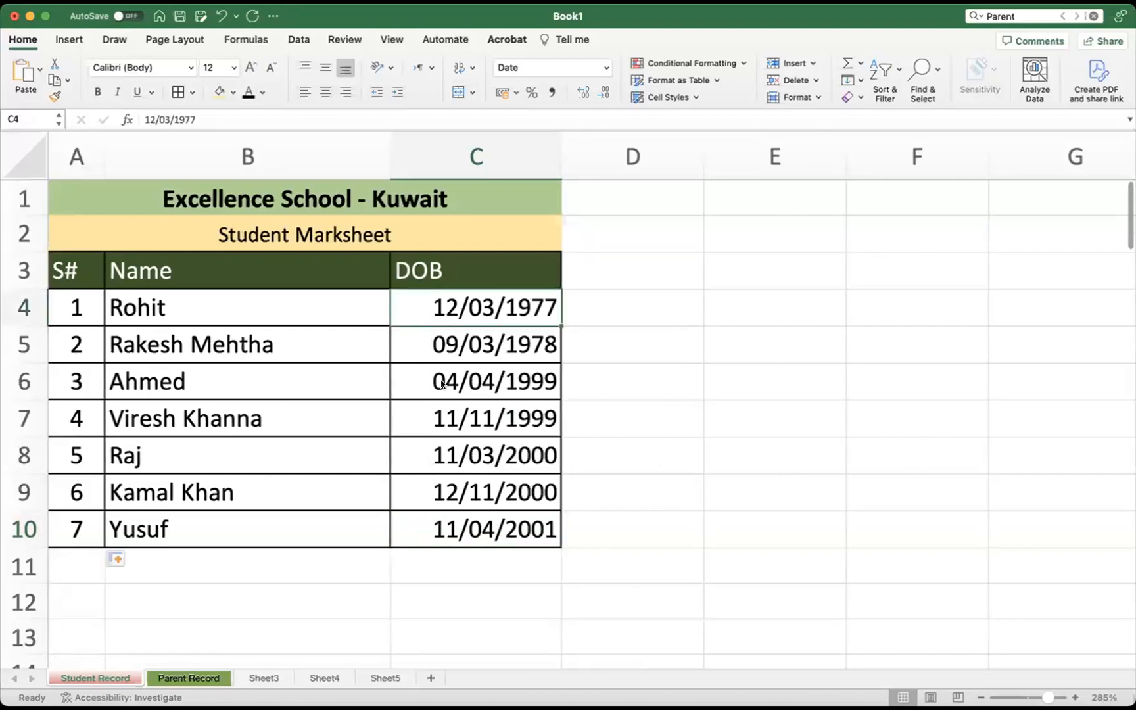
{"action": "key", "text": "super+Tab"}
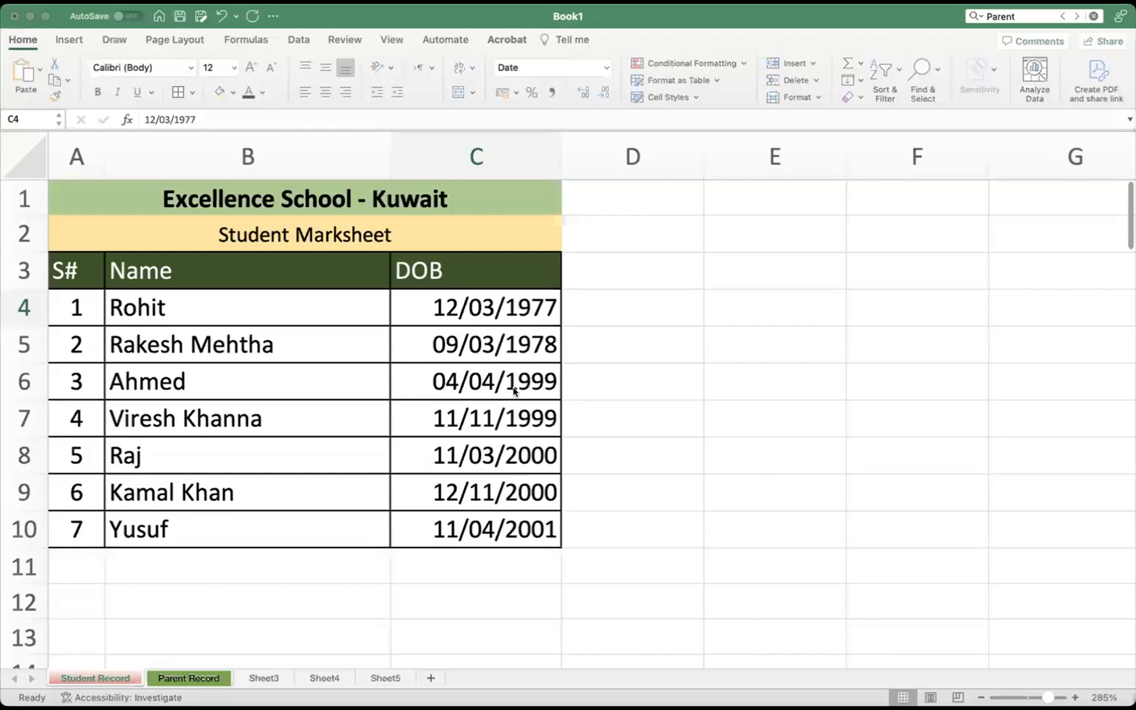
{"action": "left_click", "coordinate": [589, 369]}
{"action": "left_click", "coordinate": [480, 306]}
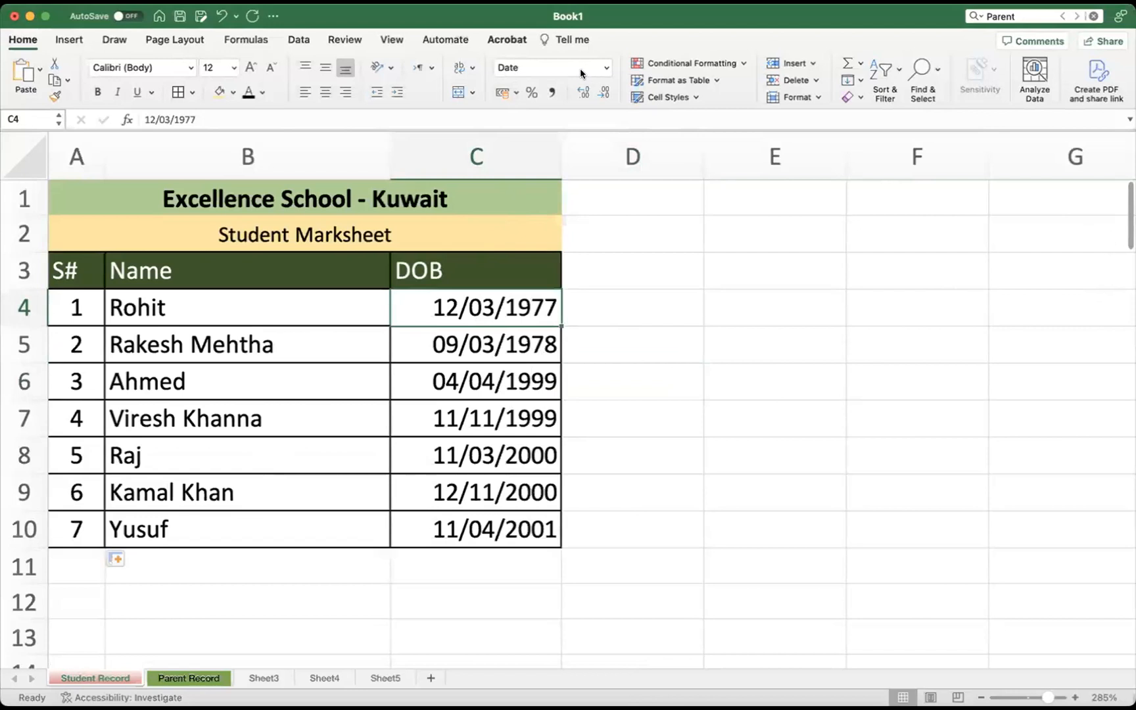
Format C4 as the long date Saturday, 12 March 1977 and widen column C to fit
{"action": "mouse_move", "coordinate": [447, 51]}
{"action": "left_mouse_down"}
{"action": "mouse_move", "coordinate": [579, 96]}
{"action": "mouse_move", "coordinate": [585, 70]}
{"action": "left_mouse_up"}
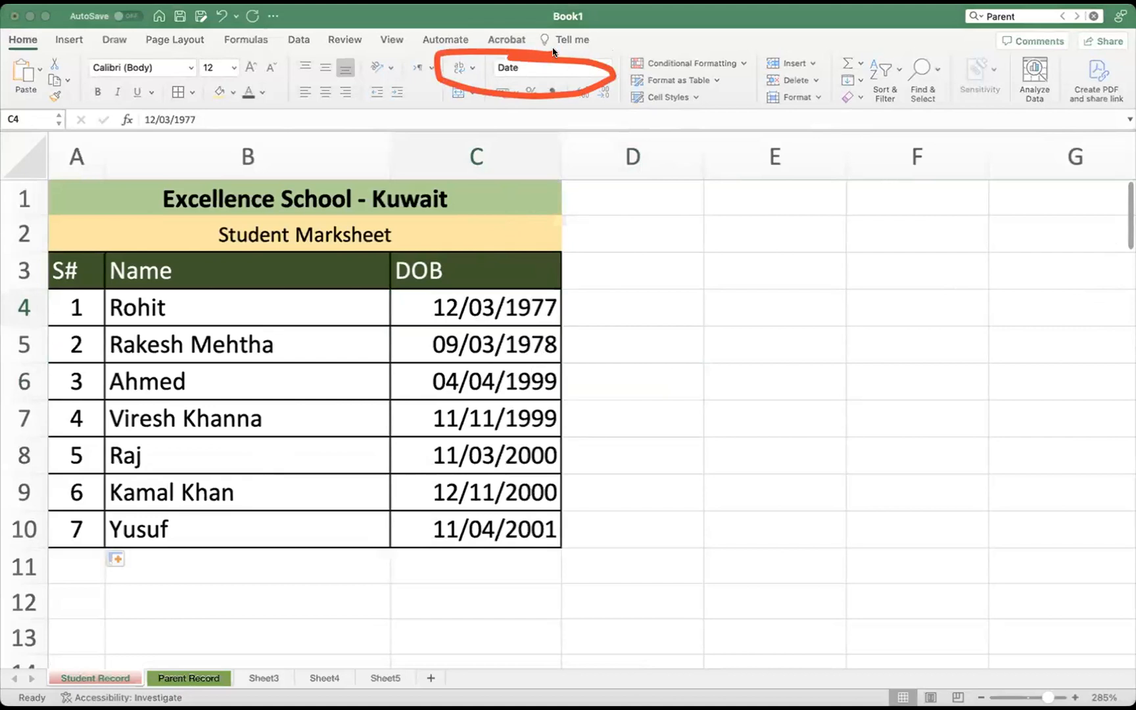
{"action": "left_click", "coordinate": [605, 67]}
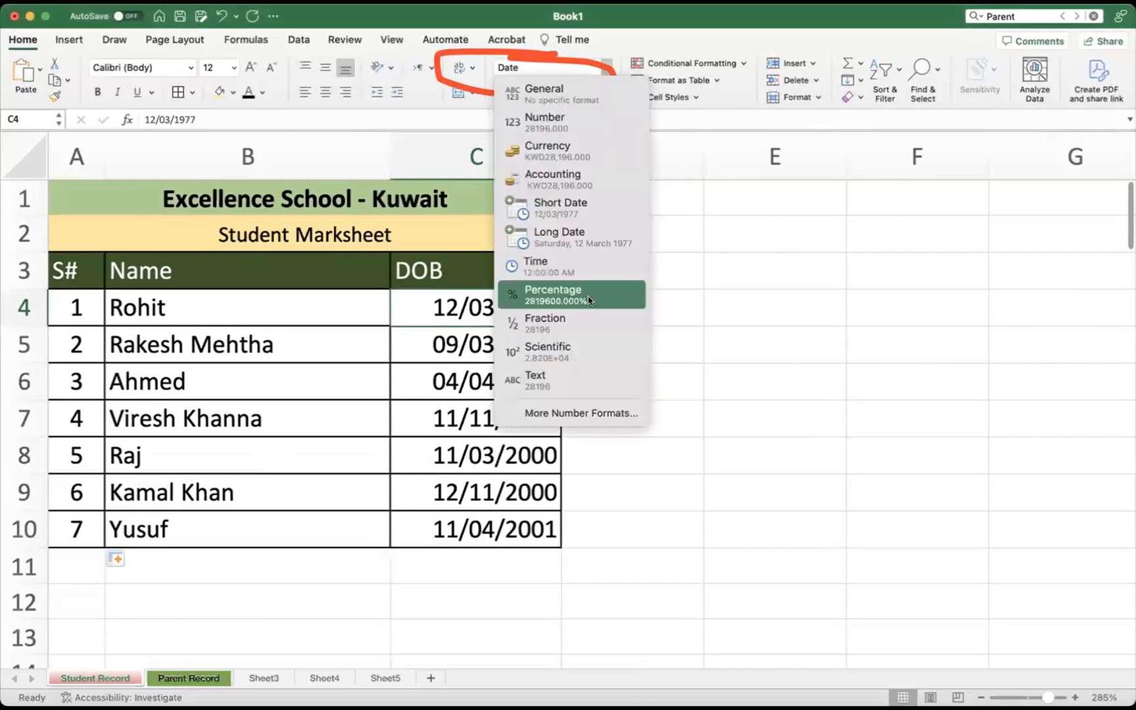
{"action": "left_click", "coordinate": [590, 413]}
{"action": "left_click_drag", "start_coordinate": [420, 36], "coordinate": [30, 64]}
{"action": "left_click", "coordinate": [170, 215]}
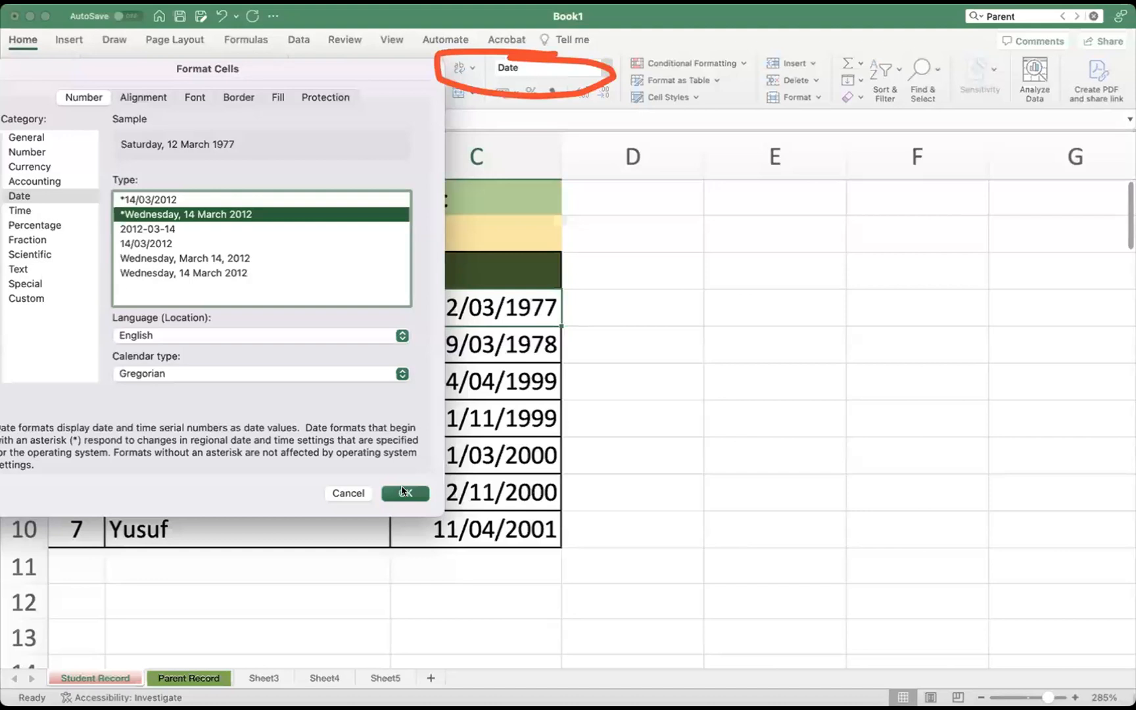
{"action": "left_click_drag", "start_coordinate": [262, 56], "coordinate": [531, 96]}
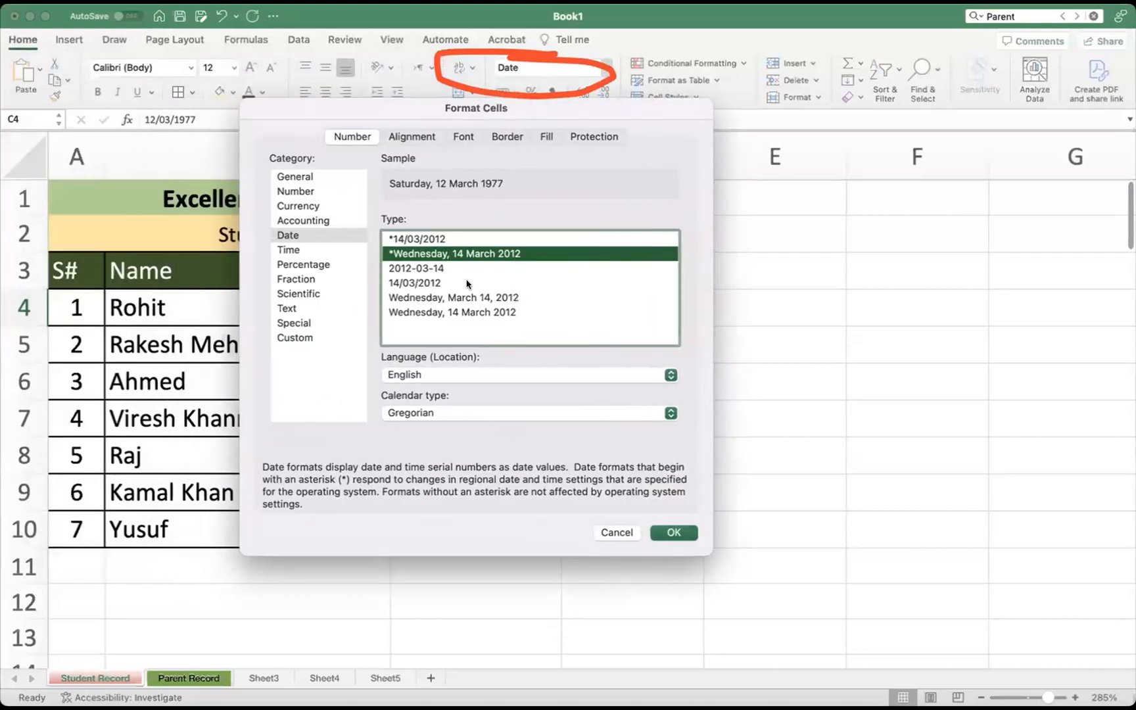
{"action": "left_click", "coordinate": [672, 534]}
{"action": "left_click_drag", "start_coordinate": [556, 136], "coordinate": [688, 138]}
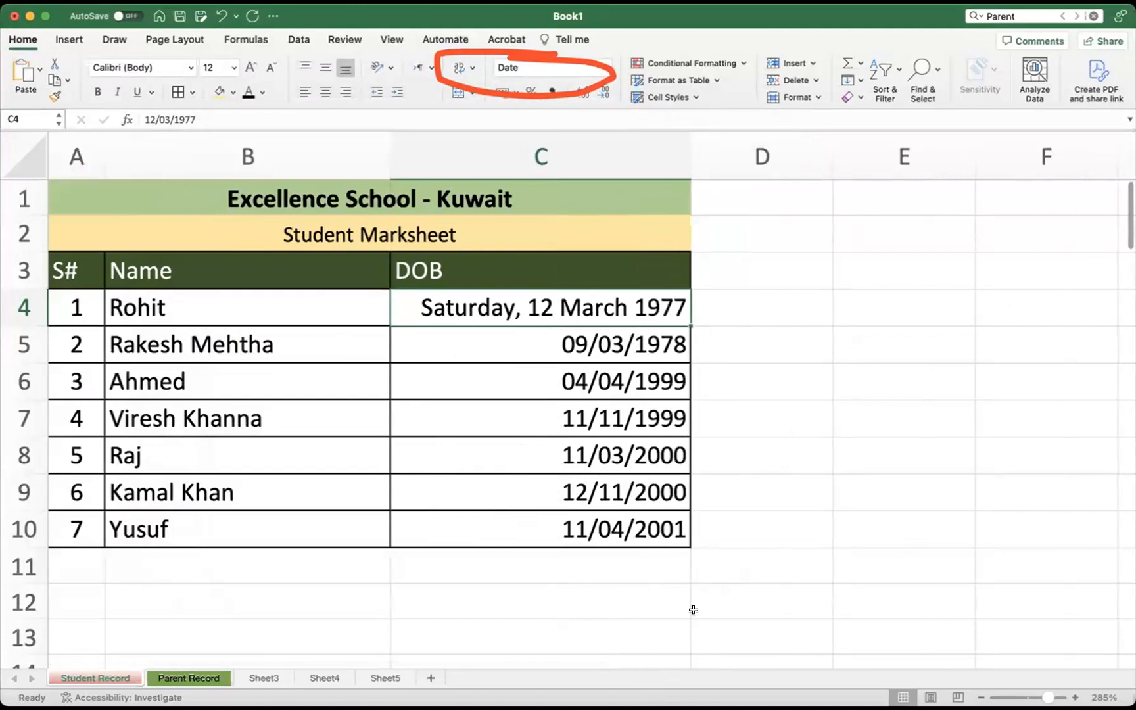
{"action": "left_click", "coordinate": [417, 439]}
{"action": "left_click", "coordinate": [418, 402]}
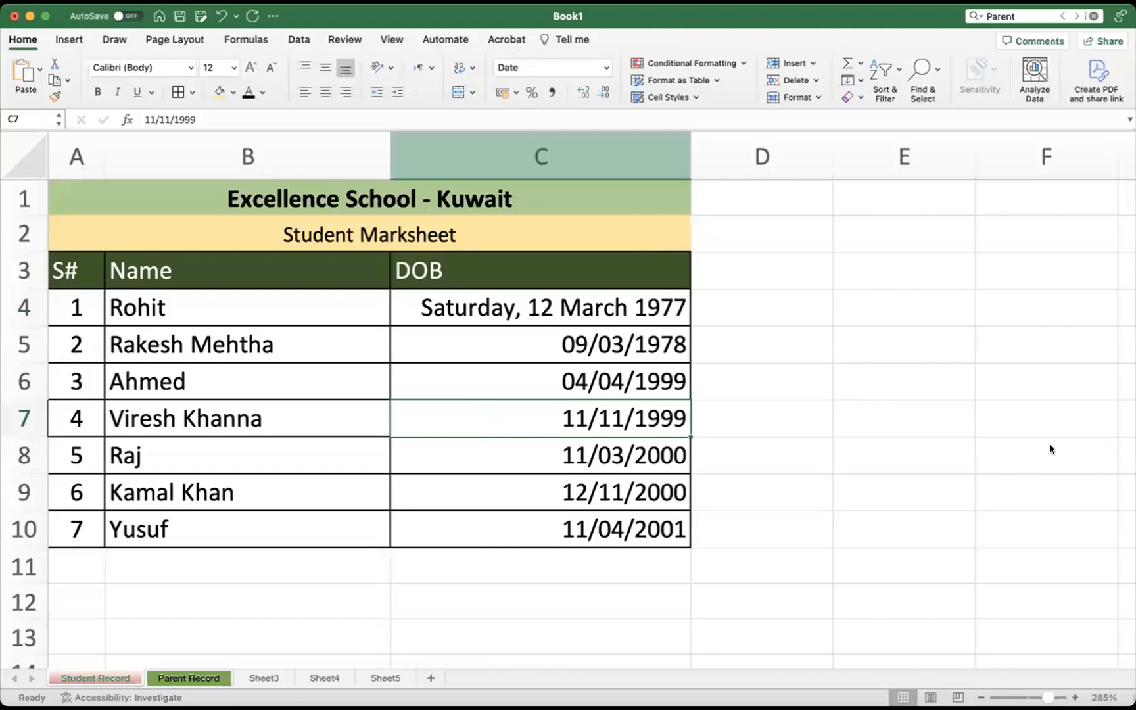
{"action": "scroll", "coordinate": [1052, 366], "scroll_direction": "down", "scroll_amount": 1}
{"action": "scroll", "coordinate": [1051, 366], "scroll_direction": "down", "scroll_amount": 1}
{"action": "scroll", "coordinate": [1007, 364], "scroll_direction": "right", "scroll_amount": 1}
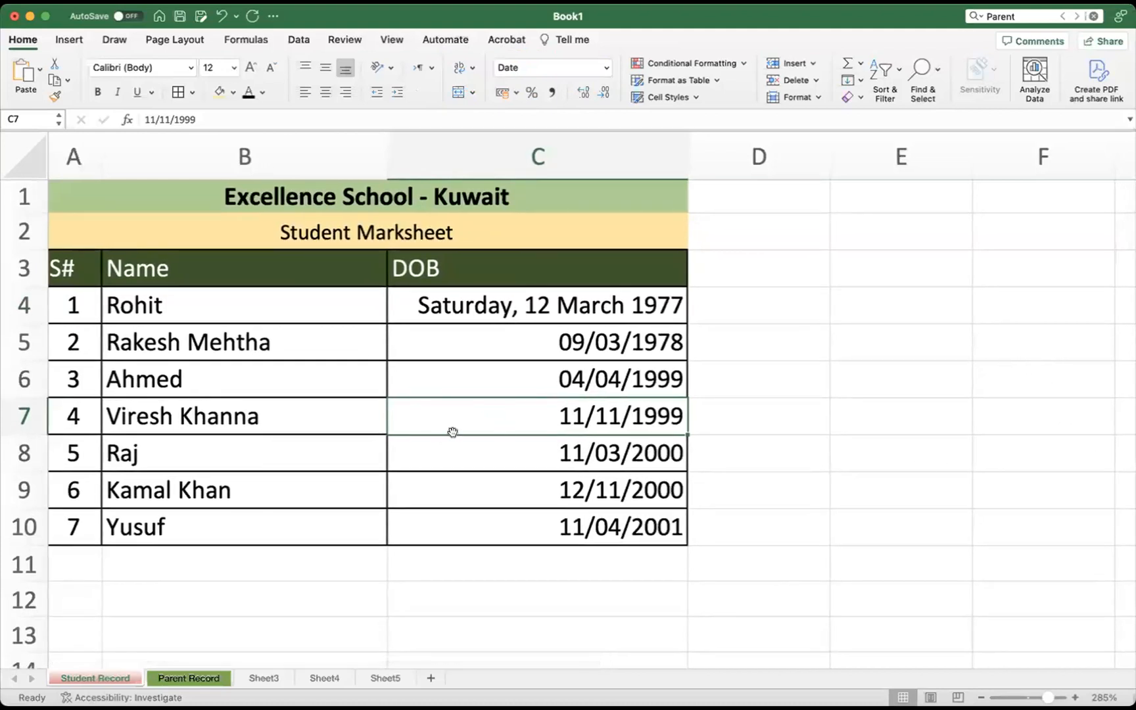
{"action": "scroll", "coordinate": [452, 432], "scroll_direction": "up", "scroll_amount": 1}
{"action": "scroll", "coordinate": [452, 432], "scroll_direction": "left", "scroll_amount": 1}
{"action": "scroll", "coordinate": [517, 433], "scroll_direction": "down", "scroll_amount": 1}
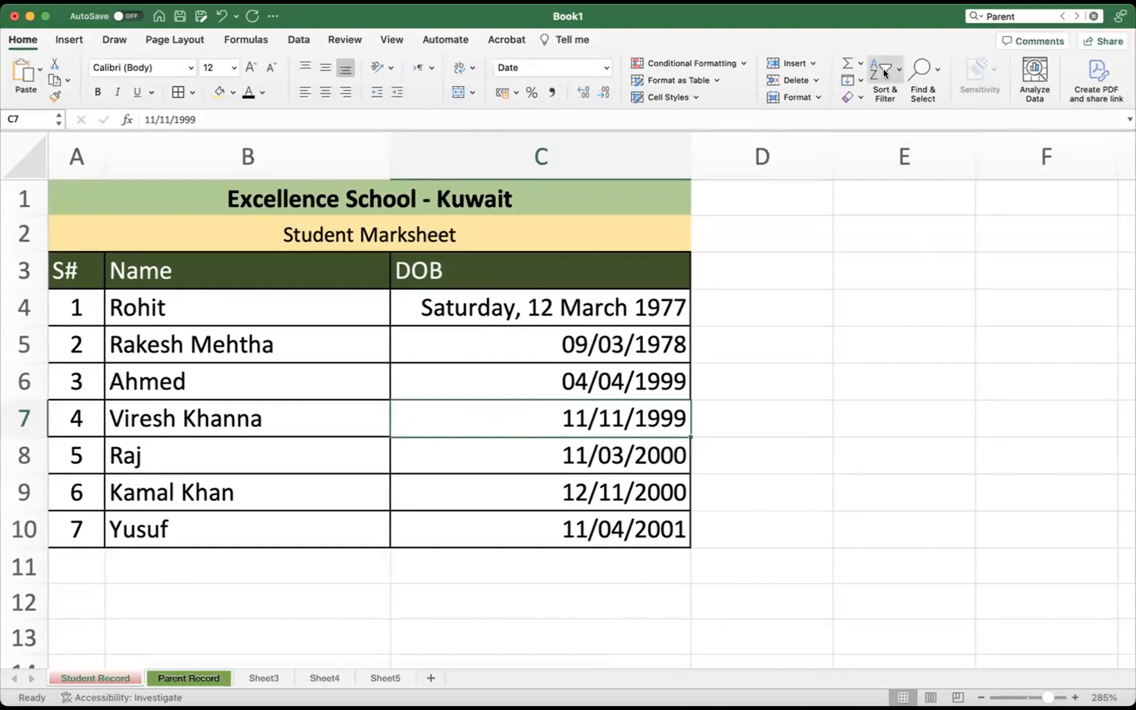
Enter the subject headers Maths, Science and Hindi in D3:F3
{"action": "left_click", "coordinate": [748, 269]}
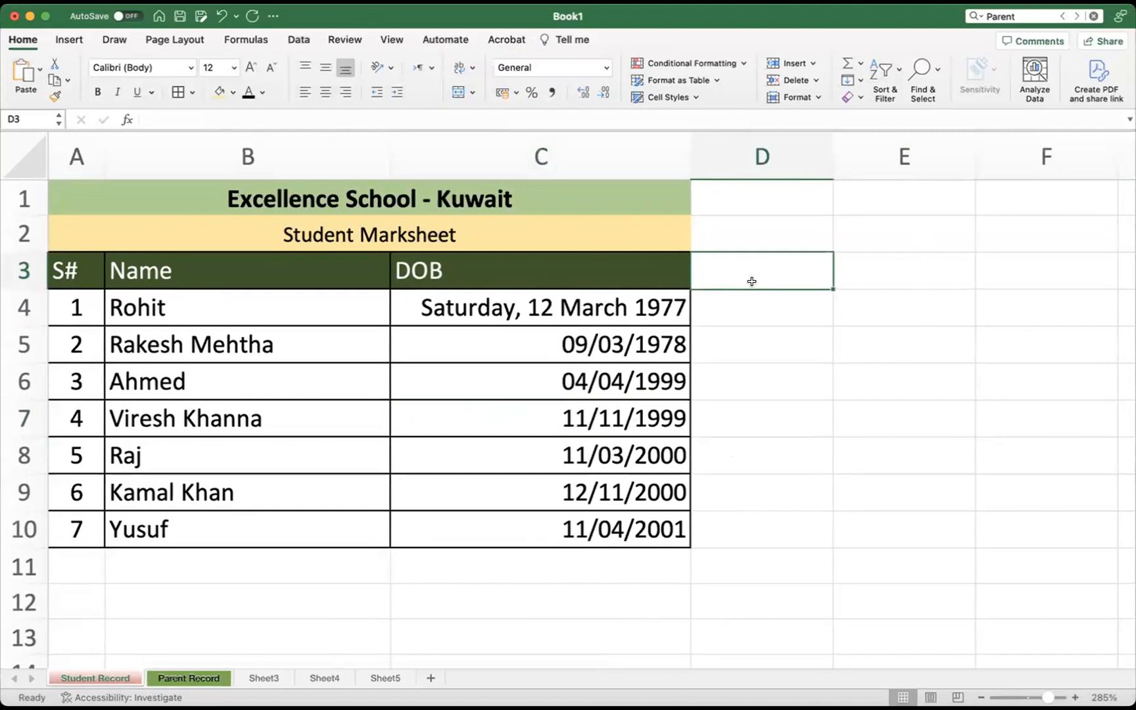
{"action": "type", "text": "Maths"}
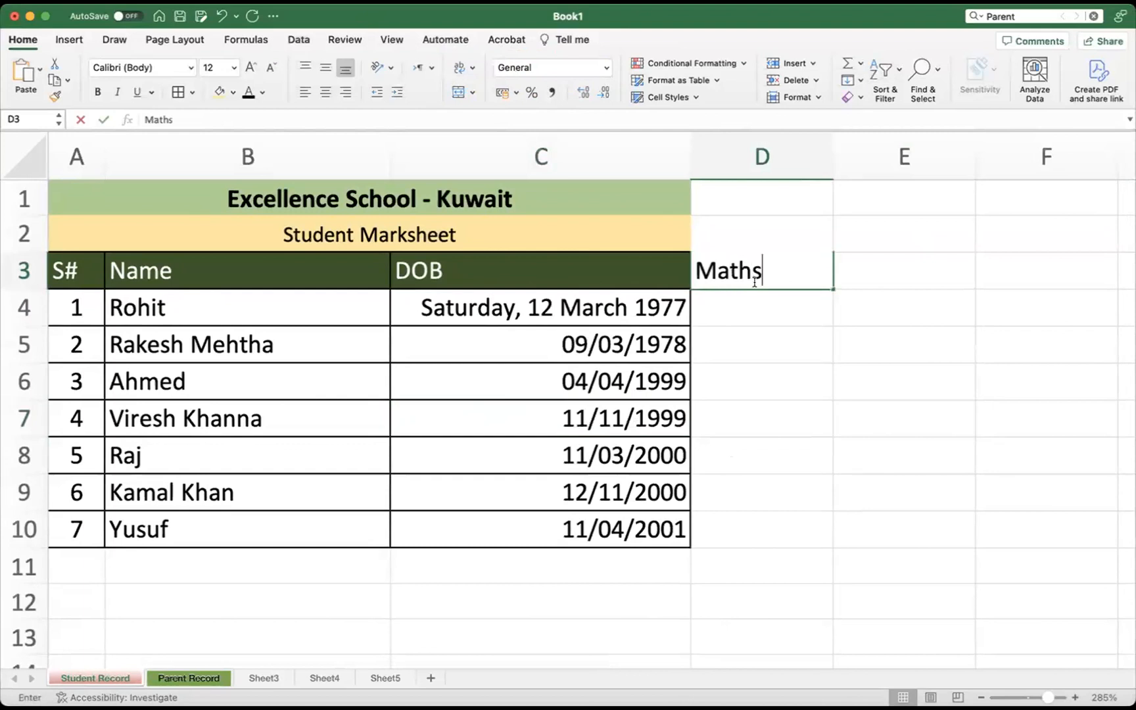
{"action": "key", "text": "Tab"}
{"action": "type", "text": "Scei"}
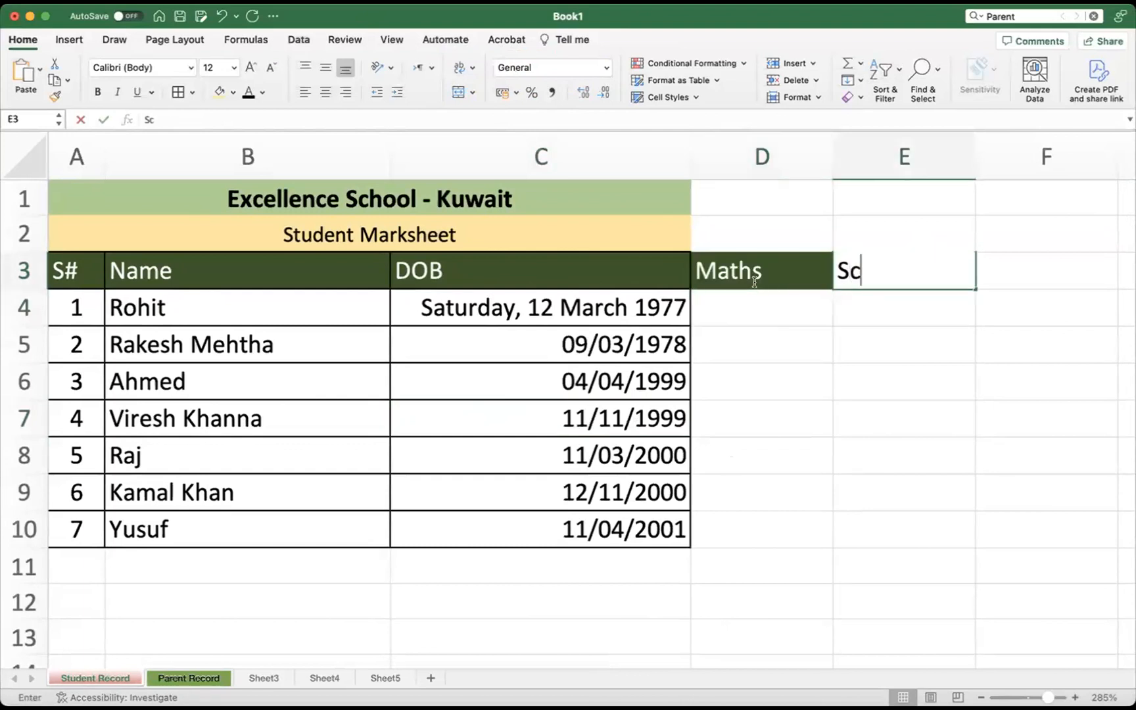
{"action": "key", "text": "BackSpace"}
{"action": "key", "text": "BackSpace"}
{"action": "type", "text": "ience"}
{"action": "key", "text": "Return"}
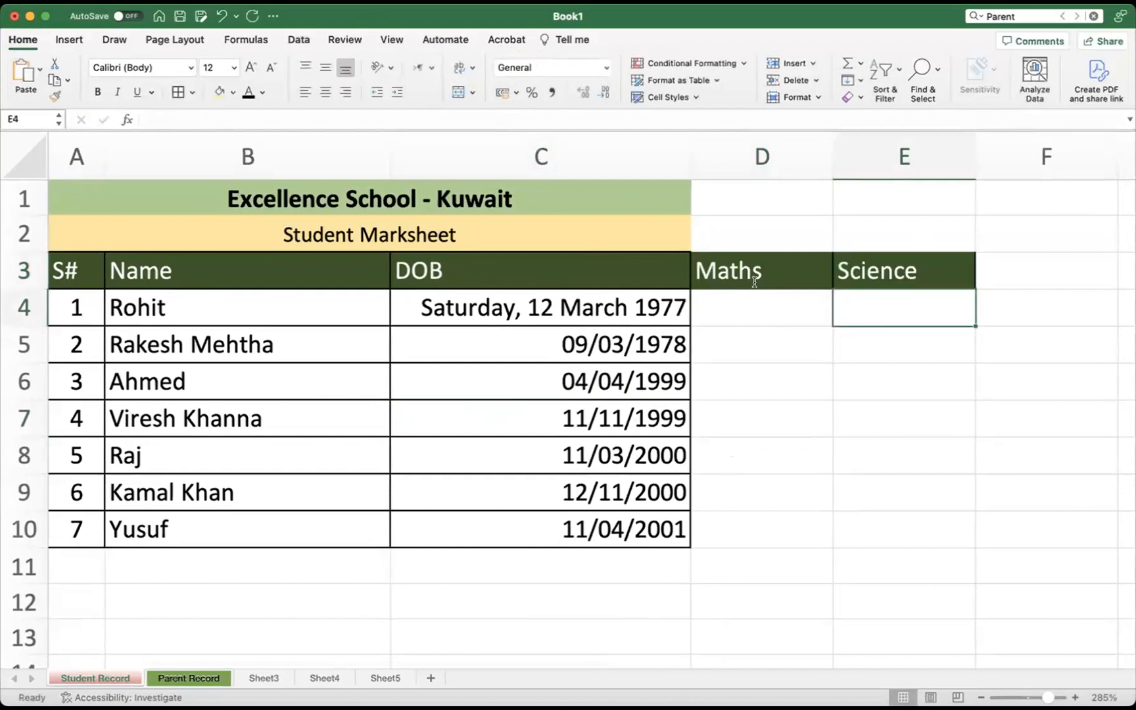
{"action": "left_click", "coordinate": [978, 263]}
{"action": "type", "text": "Hindi"}
{"action": "key", "text": "Return"}
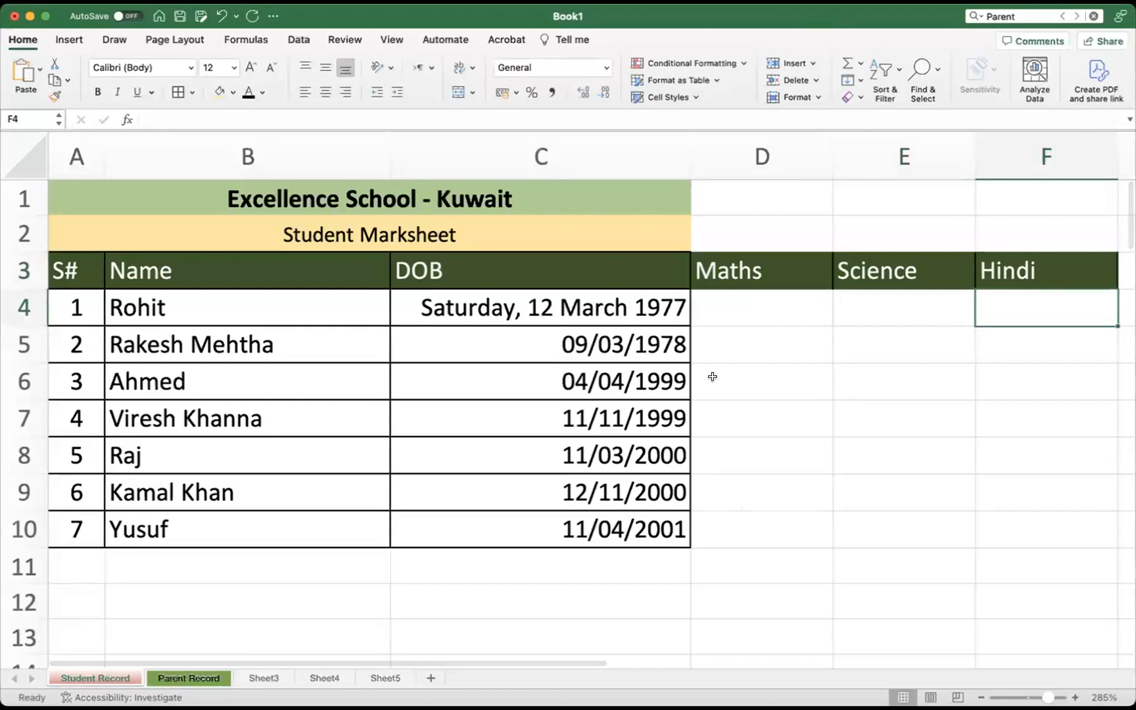
Add the remaining headers English and History in G3:H3
{"action": "scroll", "coordinate": [713, 377], "scroll_direction": "right", "scroll_amount": 8}
{"action": "left_click", "coordinate": [824, 263]}
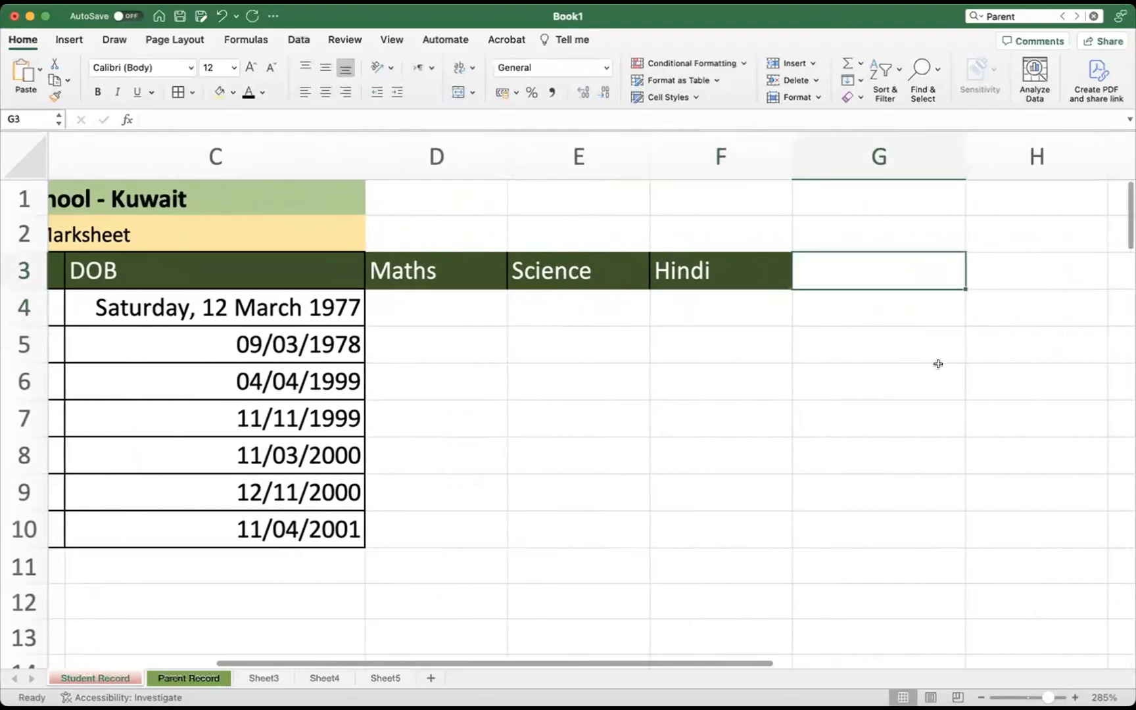
{"action": "type", "text": "English"}
{"action": "key", "text": "Tab"}
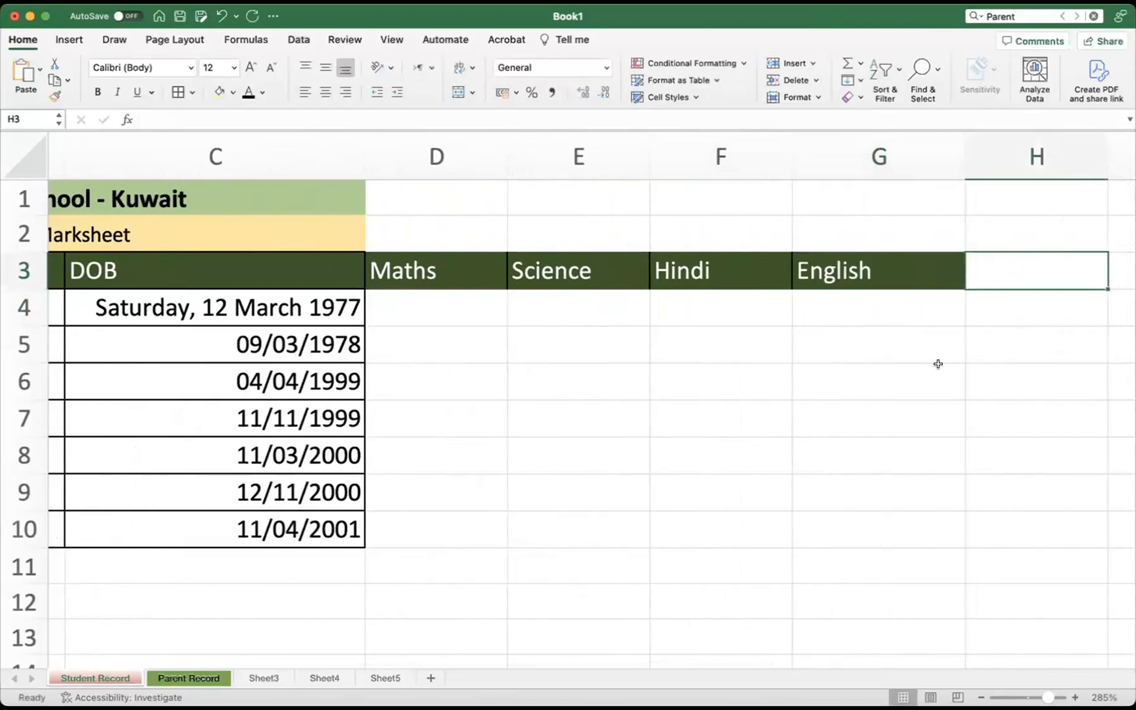
{"action": "type", "text": "History"}
{"action": "key", "text": "Return"}
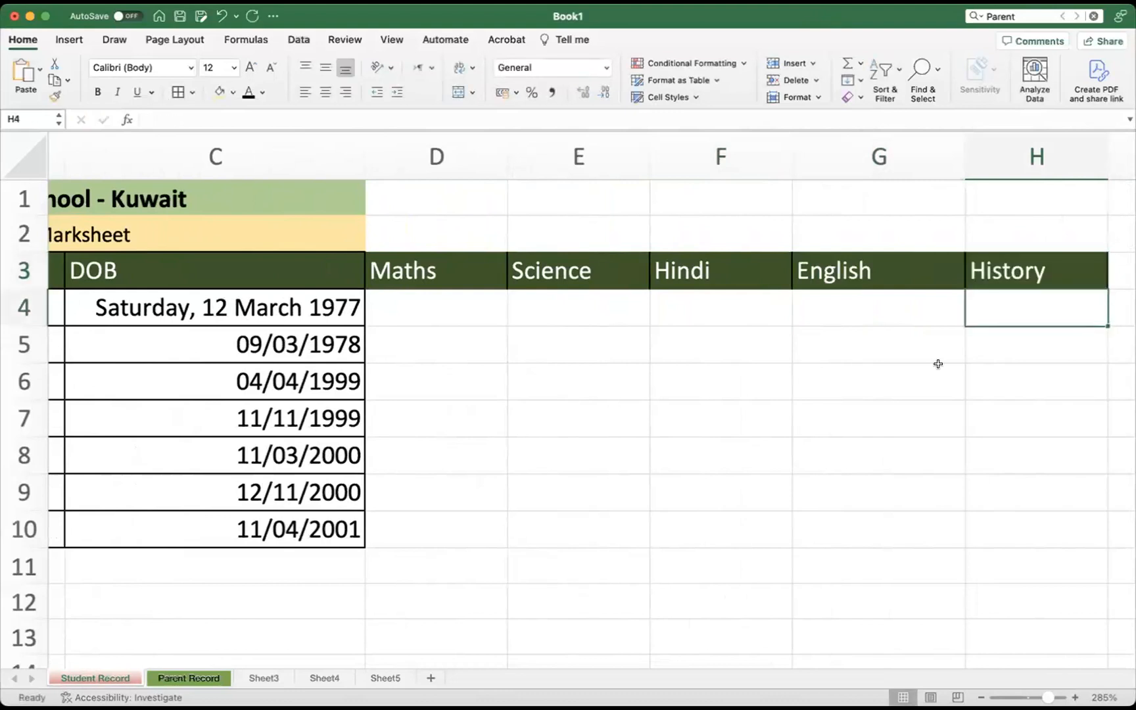
{"action": "scroll", "coordinate": [762, 372], "scroll_direction": "right", "scroll_amount": 5}
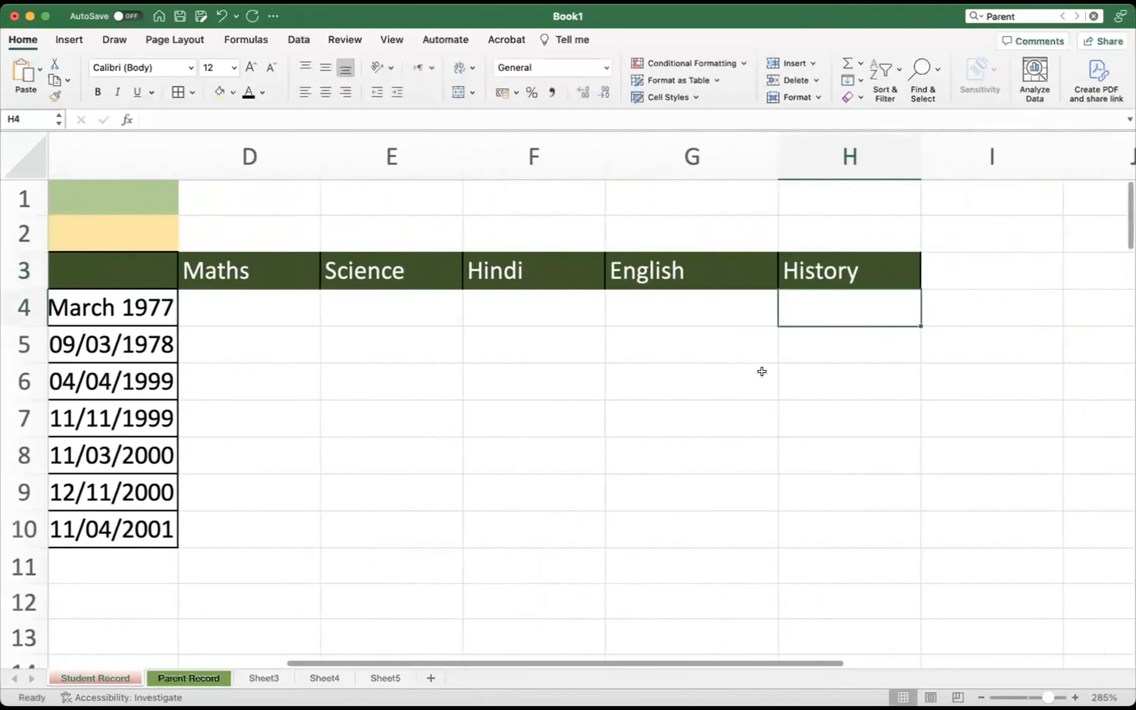
{"action": "scroll", "coordinate": [848, 280], "scroll_direction": "right", "scroll_amount": 1}
{"action": "scroll", "coordinate": [397, 391], "scroll_direction": "left", "scroll_amount": 2}
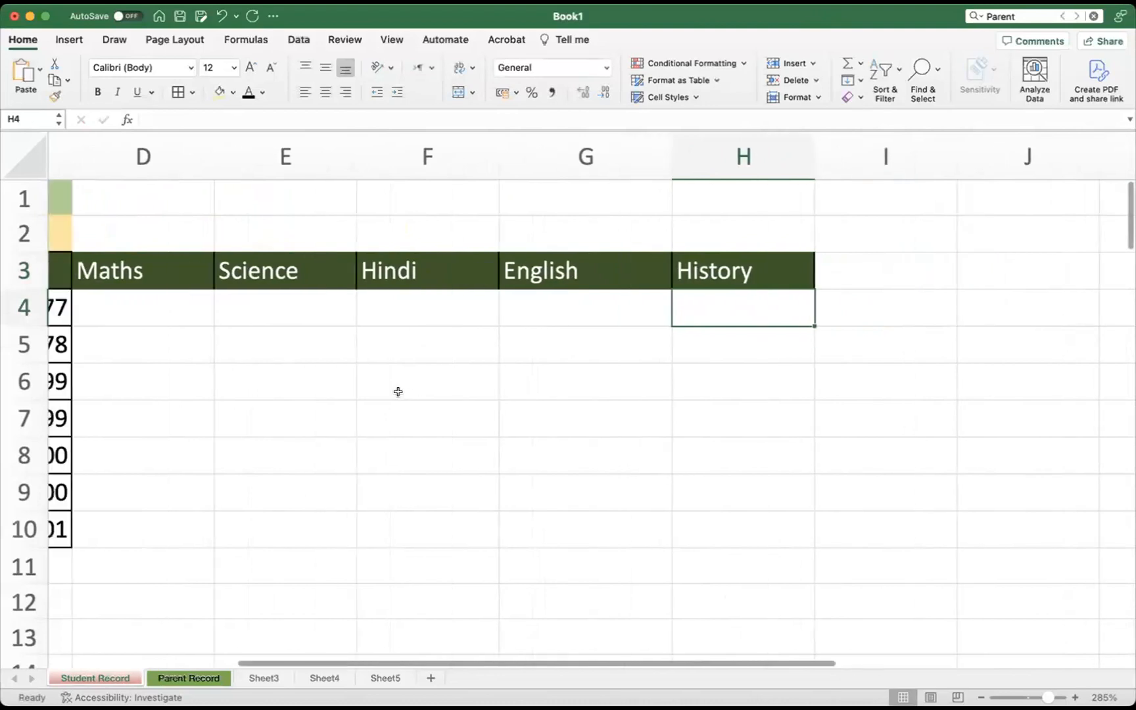
Enter row 4 marks 23, 23, 67, 78 and 23 in D4:H4
{"action": "left_click", "coordinate": [224, 267]}
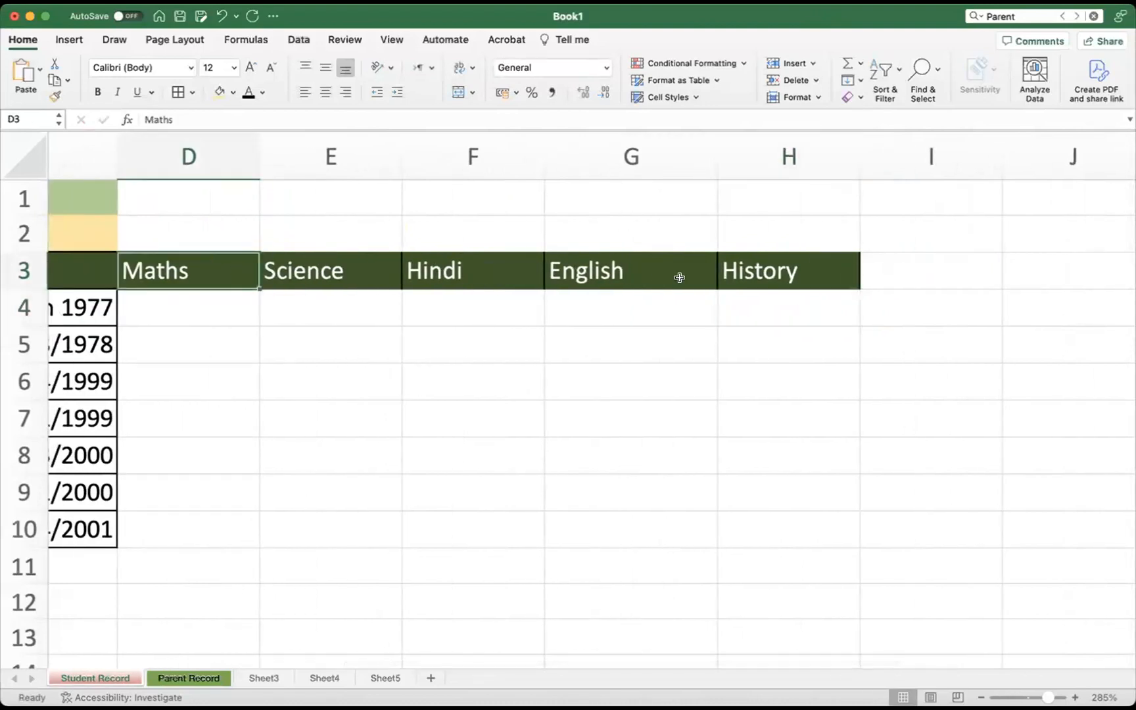
{"action": "left_click", "coordinate": [199, 314]}
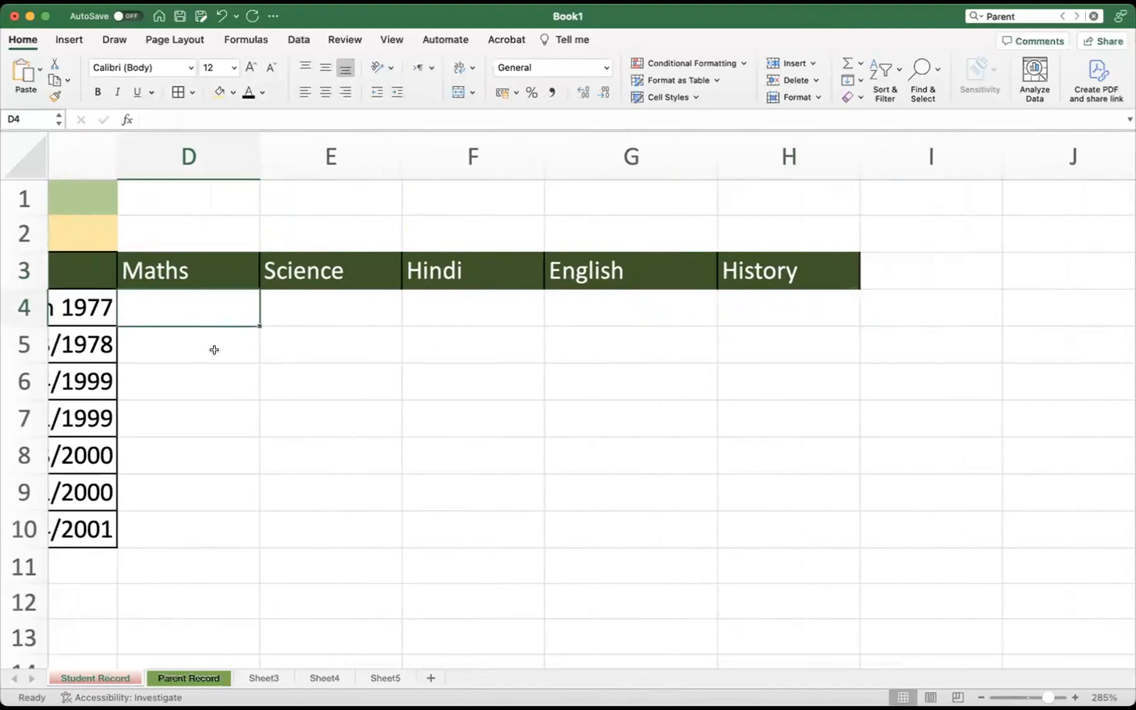
{"action": "type", "text": "23"}
{"action": "left_click", "coordinate": [320, 317]}
{"action": "type", "text": "23"}
{"action": "left_click", "coordinate": [459, 309]}
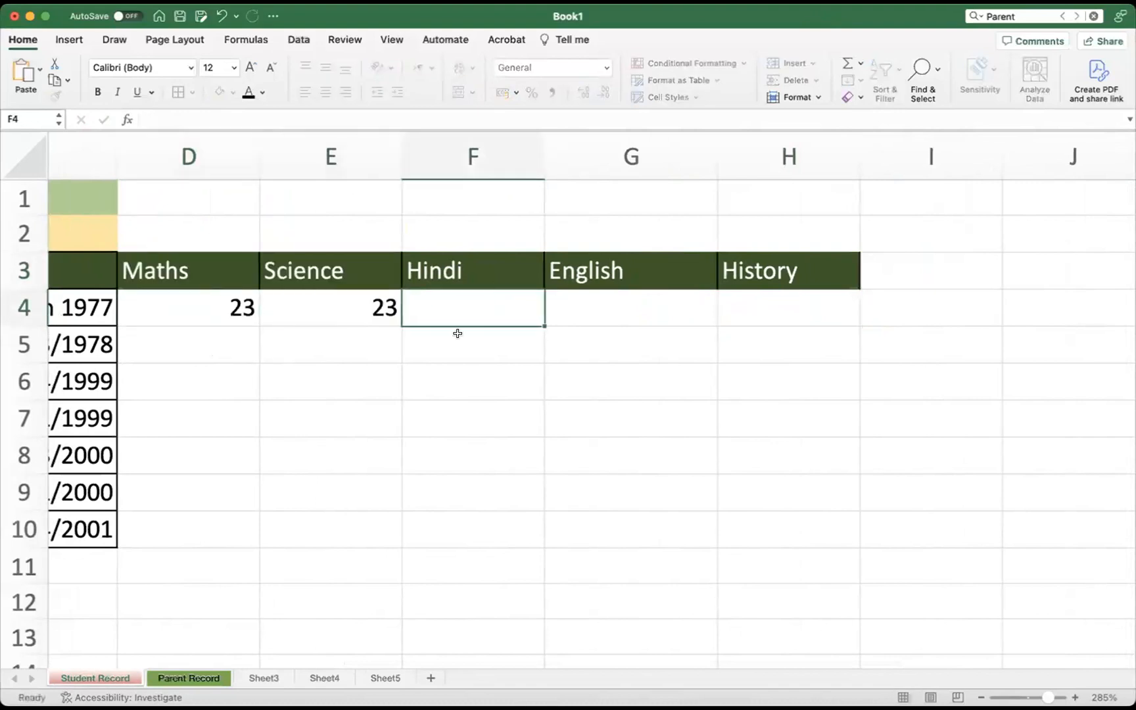
{"action": "type", "text": "67"}
{"action": "left_click", "coordinate": [557, 324]}
{"action": "type", "text": "78"}
{"action": "left_click", "coordinate": [732, 317]}
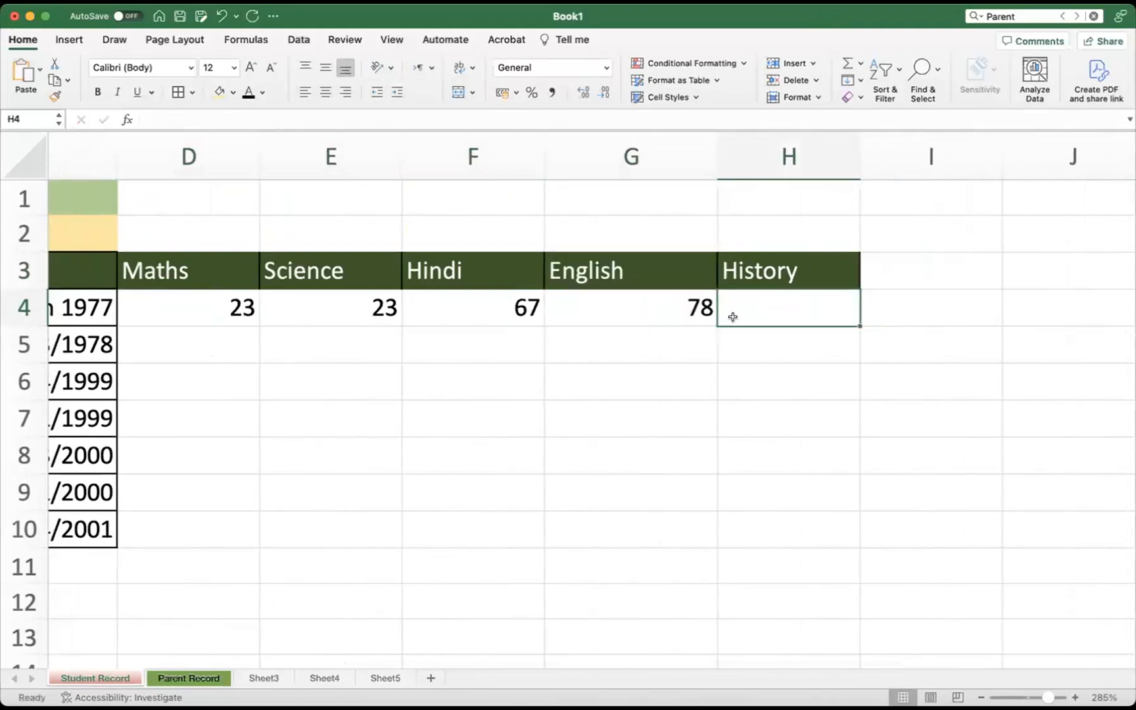
{"action": "type", "text": "23"}
Enter row 5 marks 23, 56, 5, 66 and 6
{"action": "left_click", "coordinate": [256, 345]}
{"action": "type", "text": "23"}
{"action": "left_click", "coordinate": [478, 348]}
{"action": "type", "text": "56"}
{"action": "left_click", "coordinate": [332, 347]}
{"action": "type", "text": "5"}
{"action": "left_click", "coordinate": [626, 338]}
{"action": "type", "text": "66"}
{"action": "left_click", "coordinate": [761, 346]}
{"action": "type", "text": "6"}
Enter row 6 marks: 3 in G6, 33 in E6 and 2 in D6
{"action": "left_click", "coordinate": [598, 370]}
{"action": "type", "text": "3"}
{"action": "left_click", "coordinate": [321, 383]}
{"action": "type", "text": "33"}
{"action": "left_click", "coordinate": [197, 380]}
{"action": "type", "text": "2"}
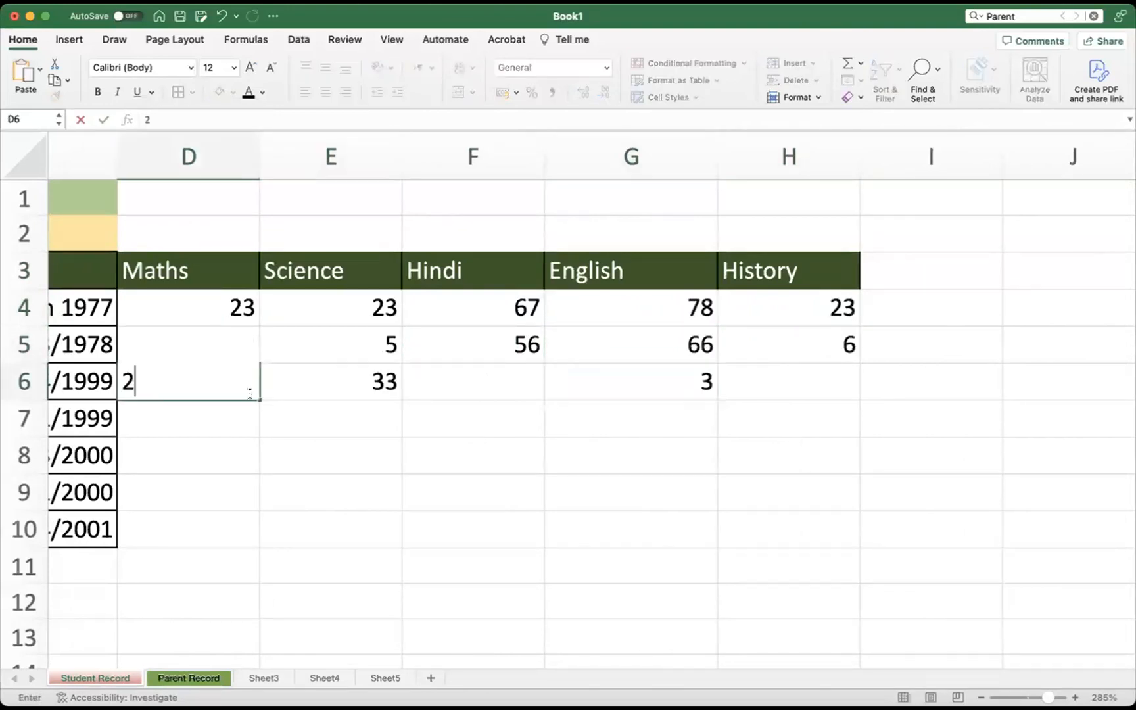
Enter row 7 marks: 34 in D7, 45 in F7, 56 in G7, 78 in H7
{"action": "left_click", "coordinate": [221, 417]}
{"action": "type", "text": "34"}
{"action": "left_click", "coordinate": [388, 420]}
{"action": "left_click", "coordinate": [451, 421]}
{"action": "type", "text": "45"}
{"action": "left_click", "coordinate": [619, 425]}
{"action": "type", "text": "56"}
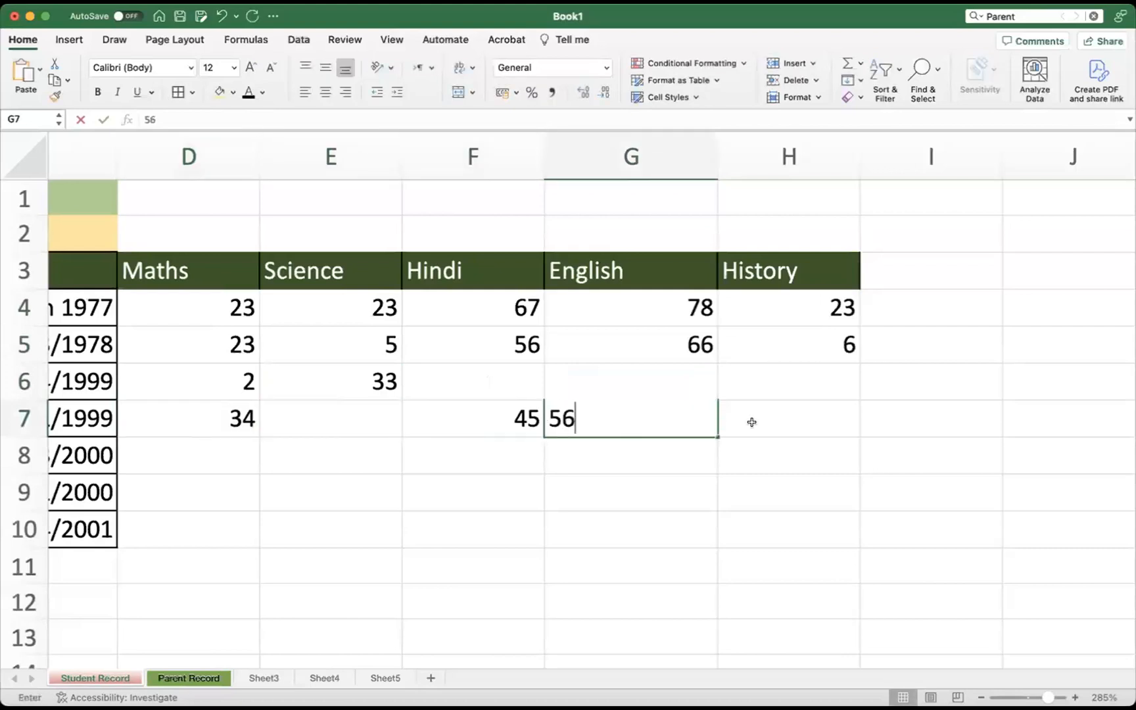
{"action": "left_click", "coordinate": [756, 421]}
{"action": "type", "text": "78"}
Enter row 8 marks: G8 23, H8 88, F8 23, E8 23, D8 34
{"action": "left_click", "coordinate": [651, 448]}
{"action": "type", "text": "23"}
{"action": "left_click", "coordinate": [761, 449]}
{"action": "type", "text": "88"}
{"action": "left_click", "coordinate": [516, 458]}
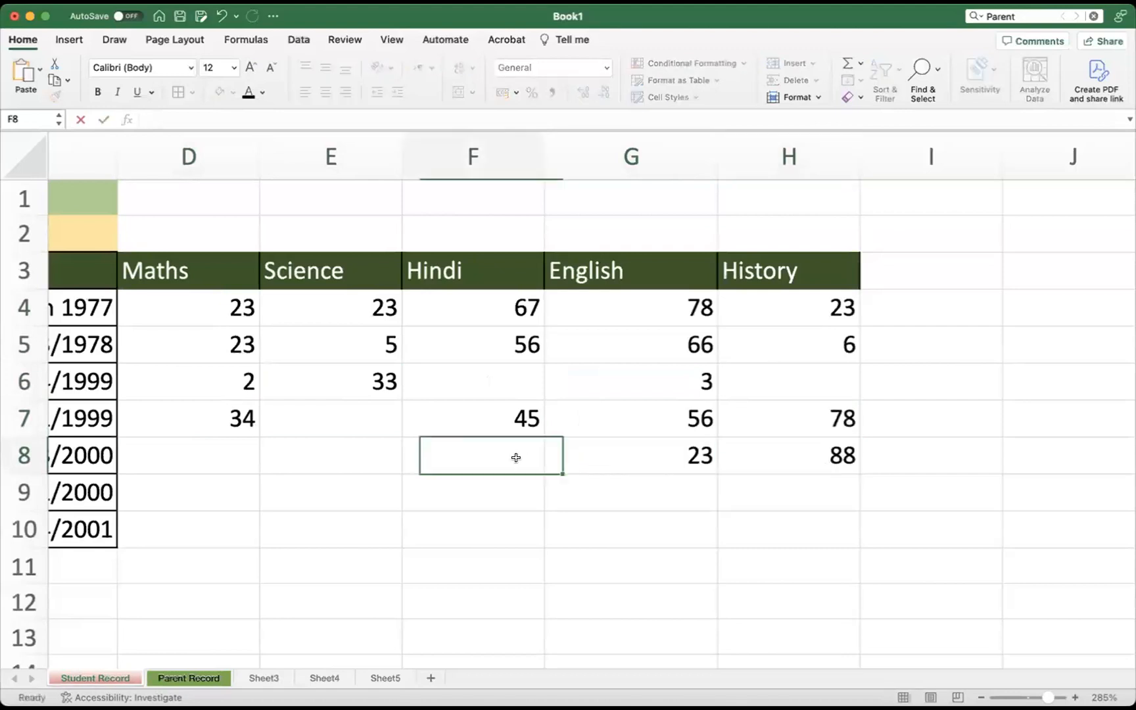
{"action": "type", "text": "23"}
{"action": "left_click", "coordinate": [304, 453]}
{"action": "type", "text": "23"}
{"action": "left_click", "coordinate": [202, 451]}
{"action": "type", "text": "34"}
Enter row 9 marks 45, 56 and 11 in D9:F9
{"action": "left_click", "coordinate": [226, 497]}
{"action": "type", "text": "45"}
{"action": "left_click", "coordinate": [309, 494]}
{"action": "type", "text": "56"}
{"action": "left_click", "coordinate": [436, 498]}
{"action": "type", "text": "11"}
{"action": "left_click", "coordinate": [606, 496]}
{"action": "type", "text": "1%"}
{"action": "left_click", "coordinate": [812, 495]}
Correct G9 to 22 using the General number format and enter 55 in H9
{"action": "left_click", "coordinate": [688, 497]}
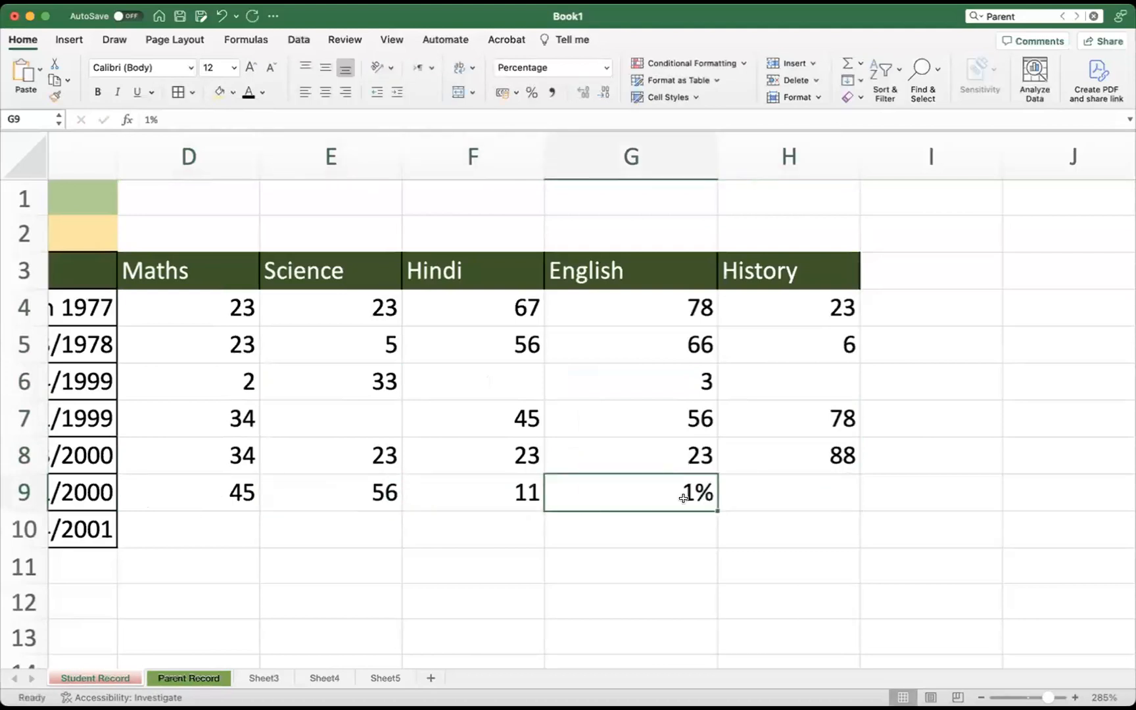
{"action": "type", "text": "22"}
{"action": "left_click", "coordinate": [723, 497]}
{"action": "left_click", "coordinate": [645, 494]}
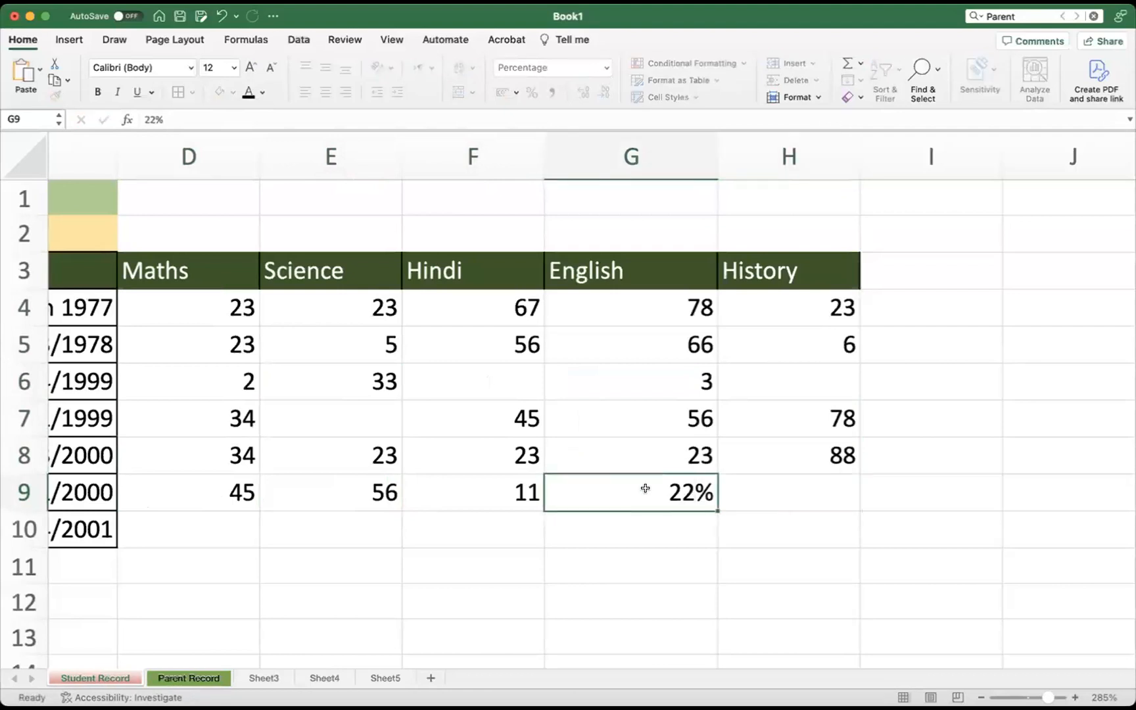
{"action": "left_click", "coordinate": [778, 500]}
{"action": "left_click", "coordinate": [657, 496]}
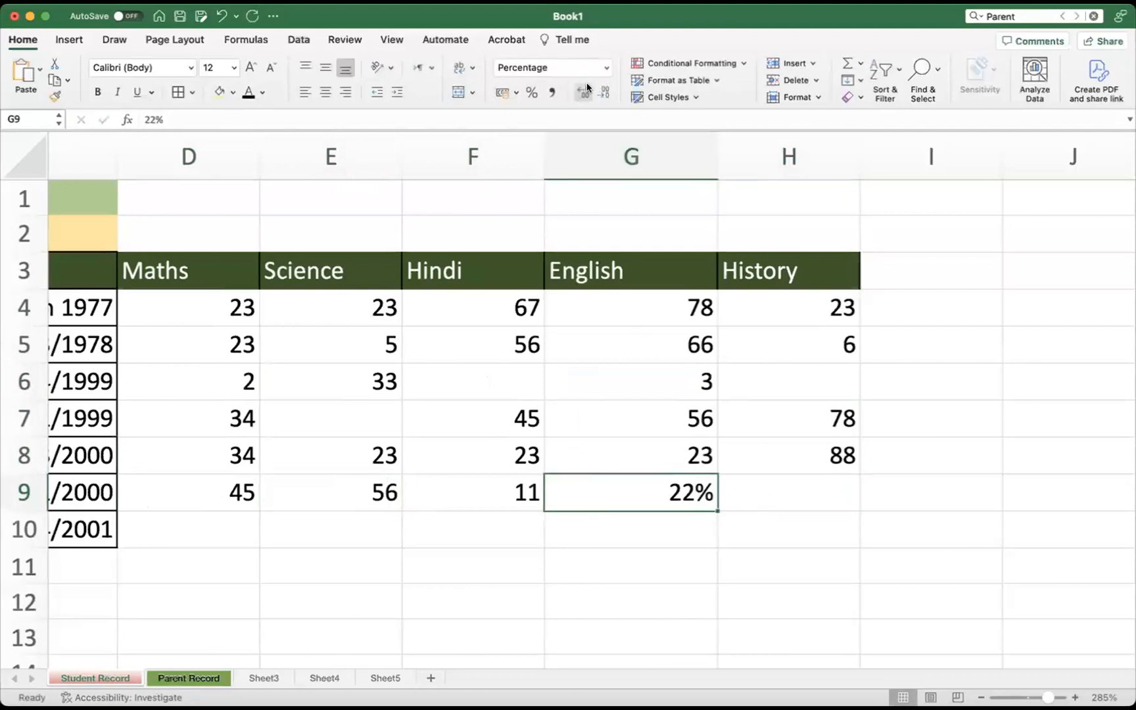
{"action": "left_click", "coordinate": [605, 66]}
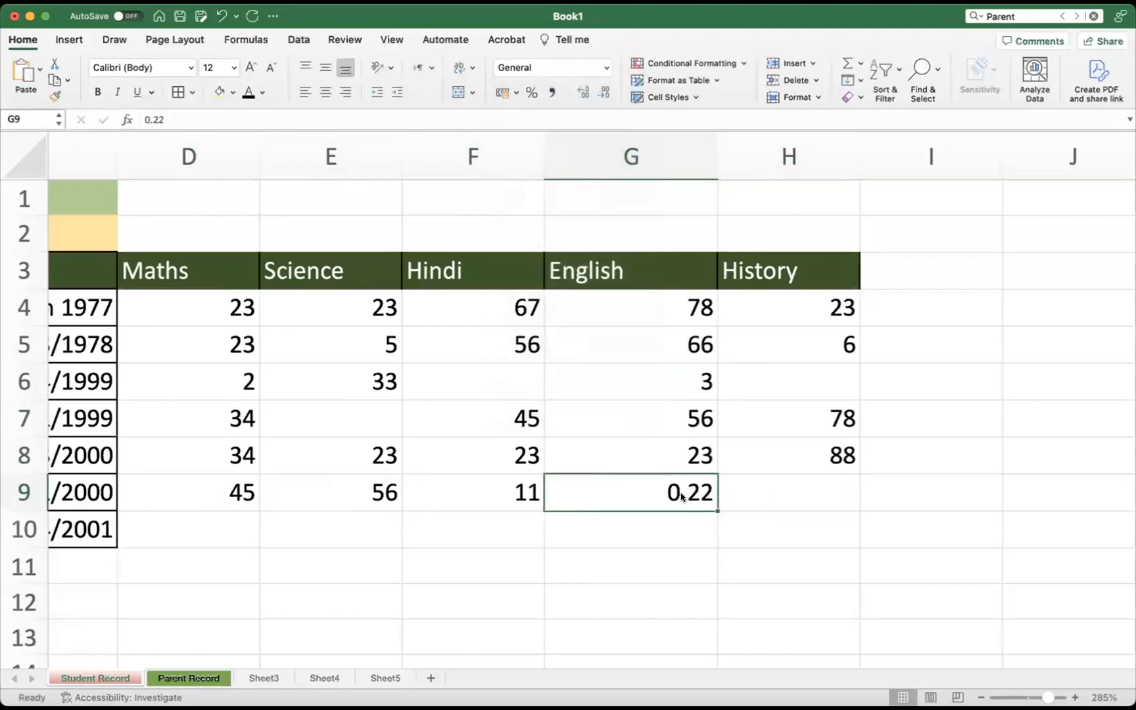
{"action": "type", "text": "22"}
{"action": "key", "text": "Return"}
{"action": "left_click", "coordinate": [777, 510]}
{"action": "type", "text": "55"}
{"action": "left_click", "coordinate": [628, 633]}
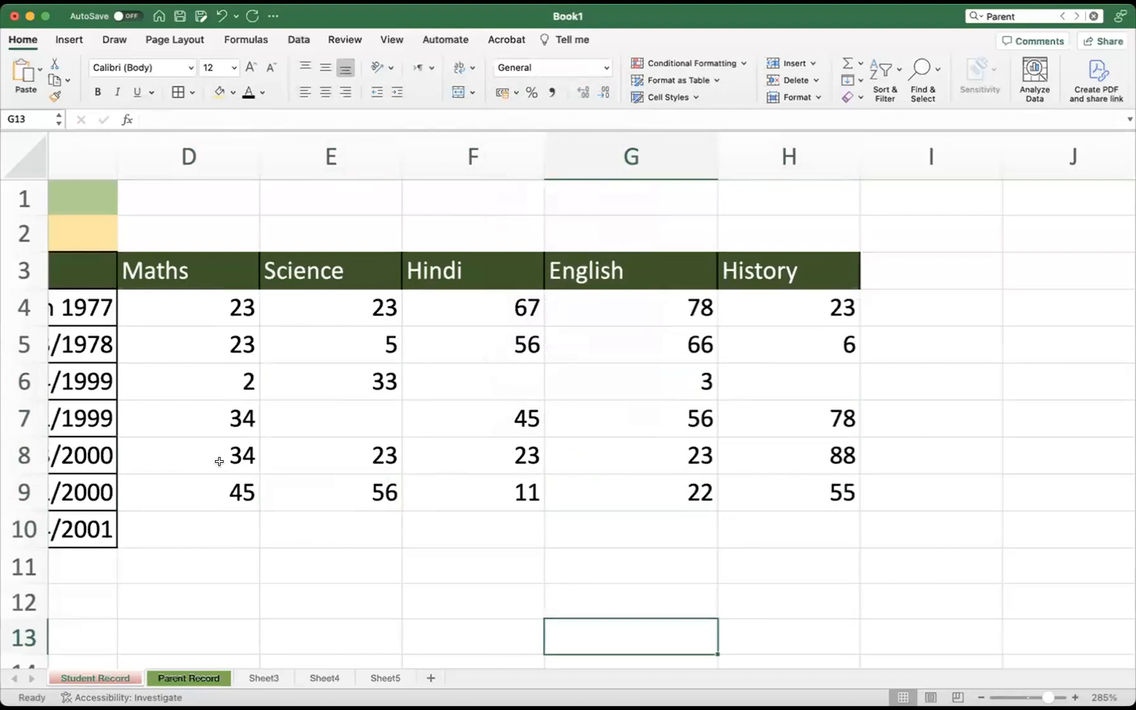
Copy the row 7 marks D7:H7 into D10:H10
{"action": "left_click_drag", "start_coordinate": [225, 421], "coordinate": [835, 424]}
{"action": "key", "text": "cmd+c"}
{"action": "left_click", "coordinate": [211, 520]}
{"action": "key", "text": "super+v"}
{"action": "key", "text": "Escape"}
Change E7 to 4 and E10 to 55
{"action": "left_click", "coordinate": [347, 421]}
{"action": "type", "text": "4"}
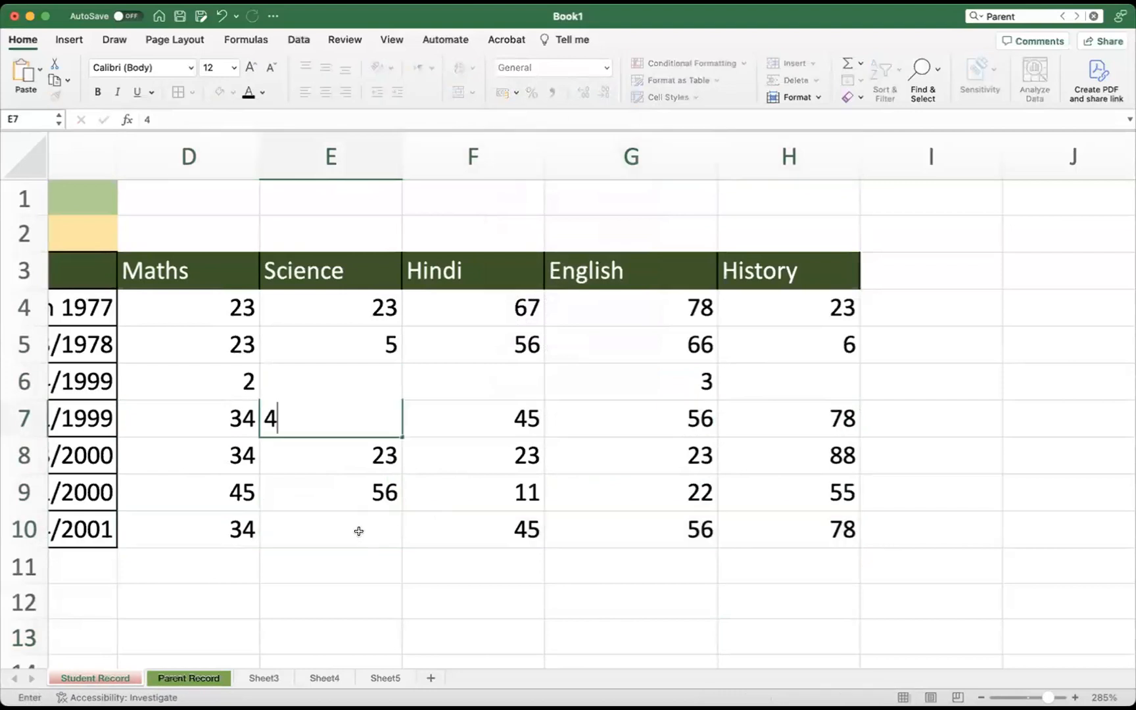
{"action": "left_click", "coordinate": [358, 534]}
{"action": "type", "text": "55"}
{"action": "left_click", "coordinate": [448, 559]}
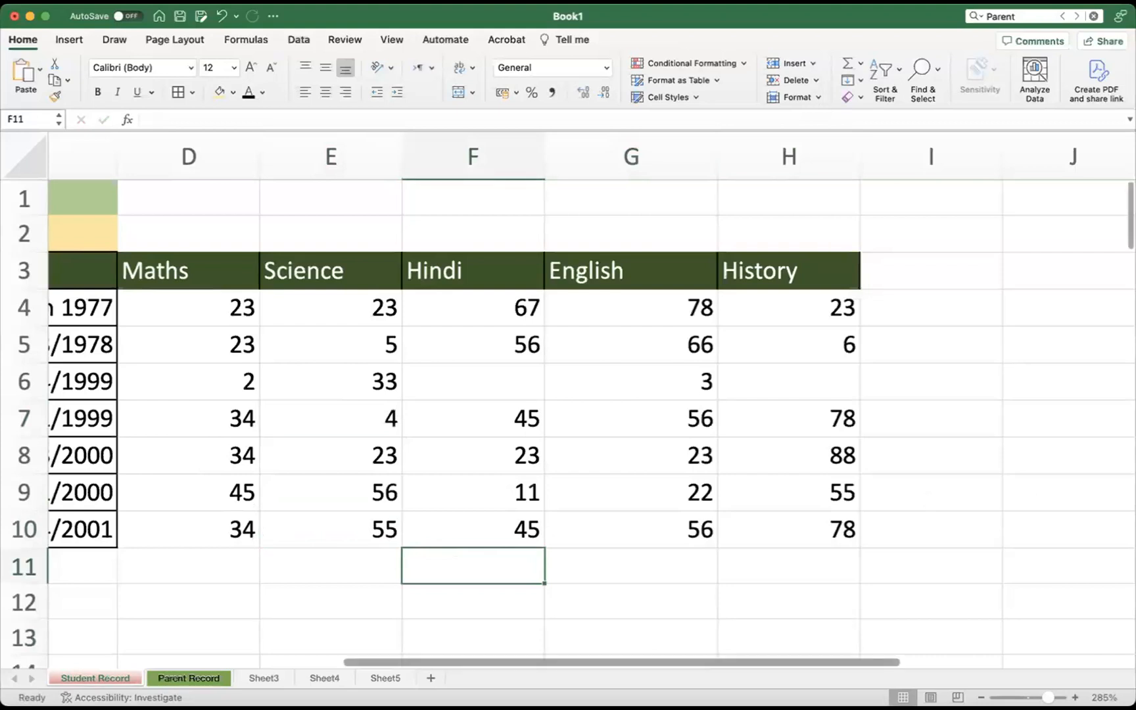
Apply All Borders to the marks block D4:H10
{"action": "scroll", "coordinate": [568, 400], "scroll_direction": "down", "scroll_amount": 5}
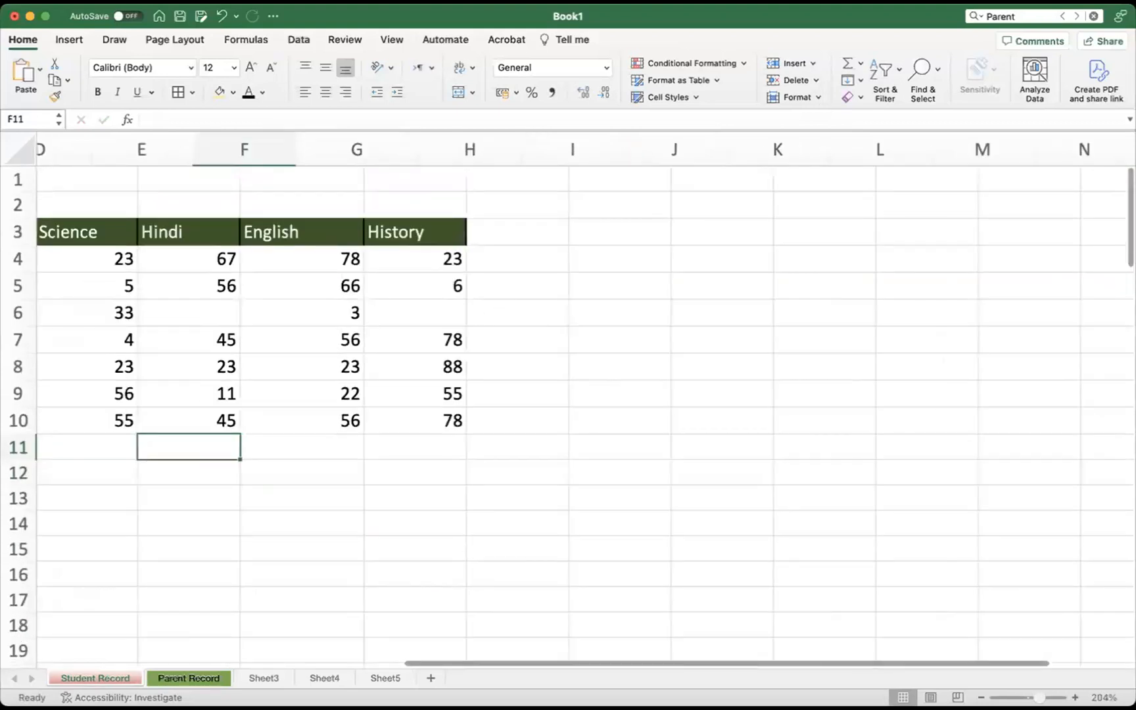
{"action": "scroll", "coordinate": [568, 400], "scroll_direction": "left", "scroll_amount": 4}
{"action": "scroll", "coordinate": [568, 400], "scroll_direction": "up", "scroll_amount": 1}
{"action": "left_click_drag", "start_coordinate": [868, 664], "coordinate": [662, 654]}
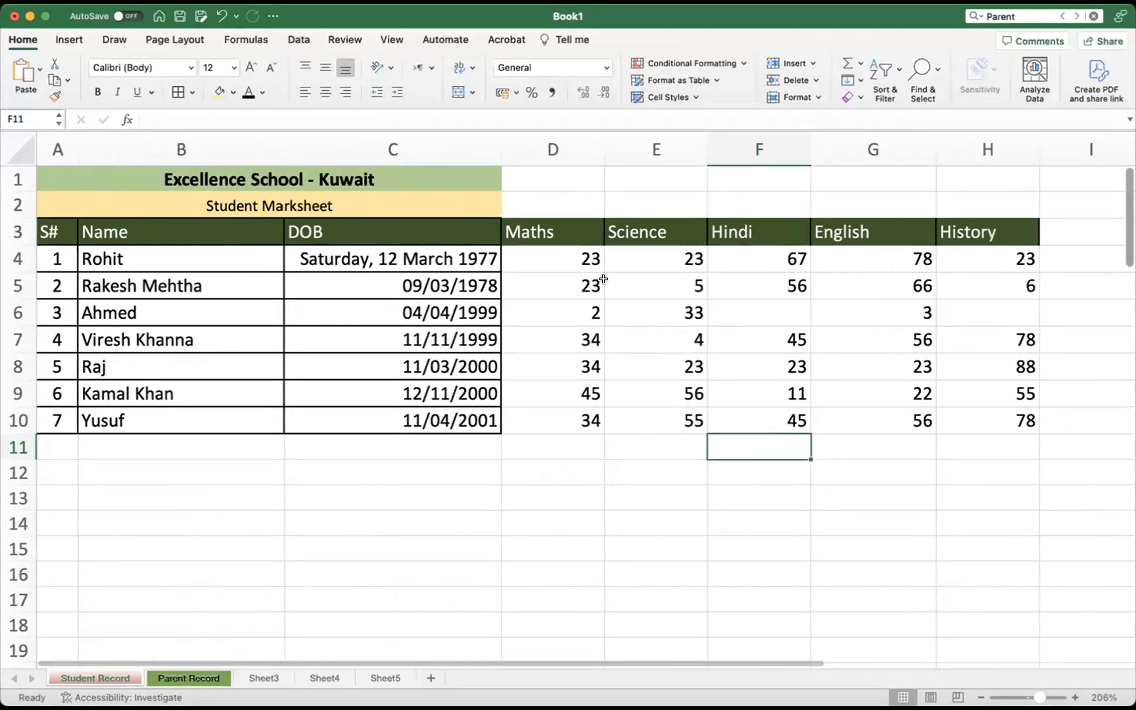
{"action": "left_click", "coordinate": [552, 260]}
{"action": "left_click_drag", "start_coordinate": [552, 260], "coordinate": [1013, 421]}
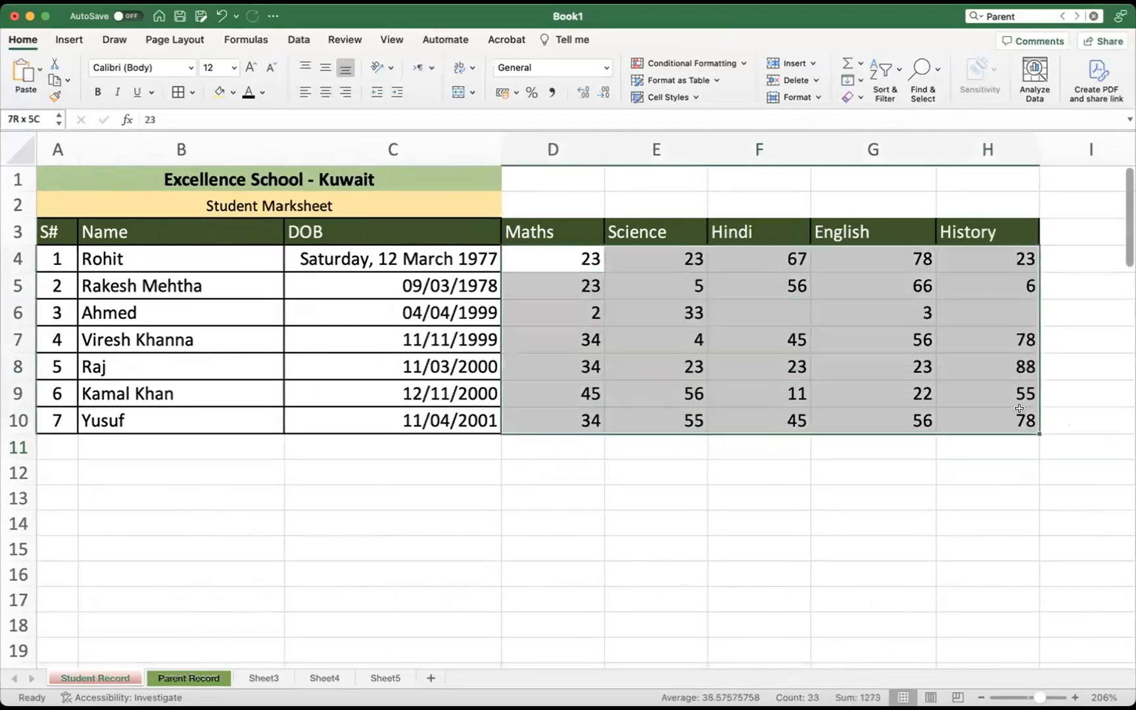
{"action": "left_click", "coordinate": [177, 94]}
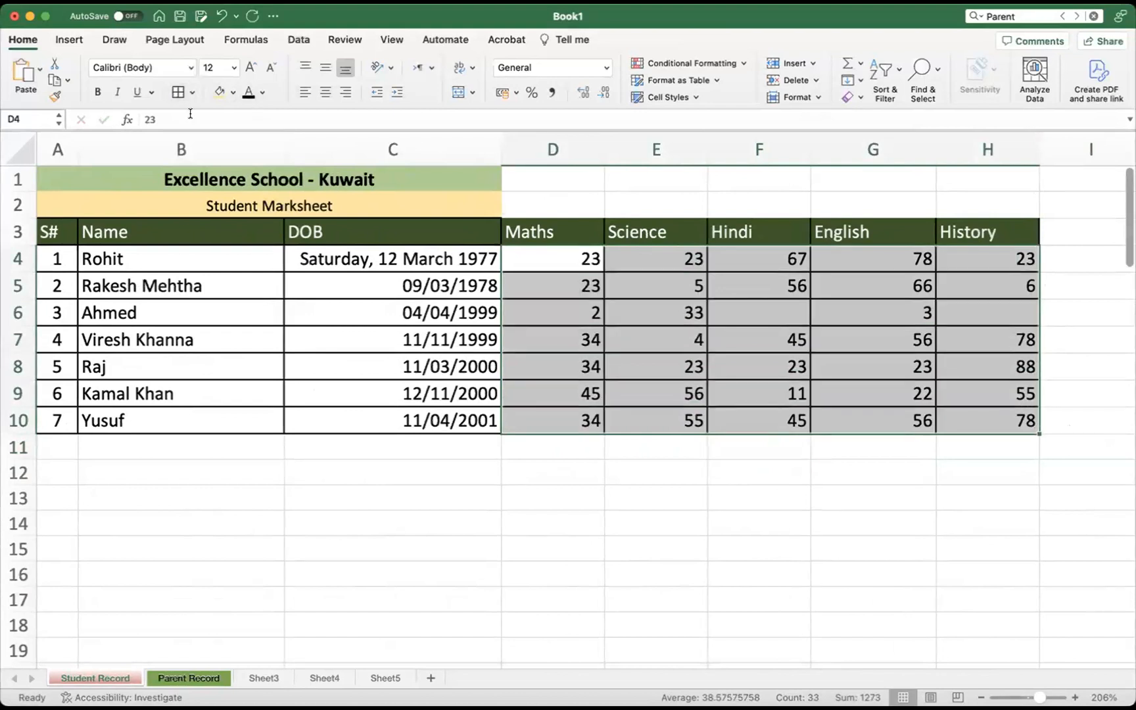
{"action": "left_click", "coordinate": [718, 535]}
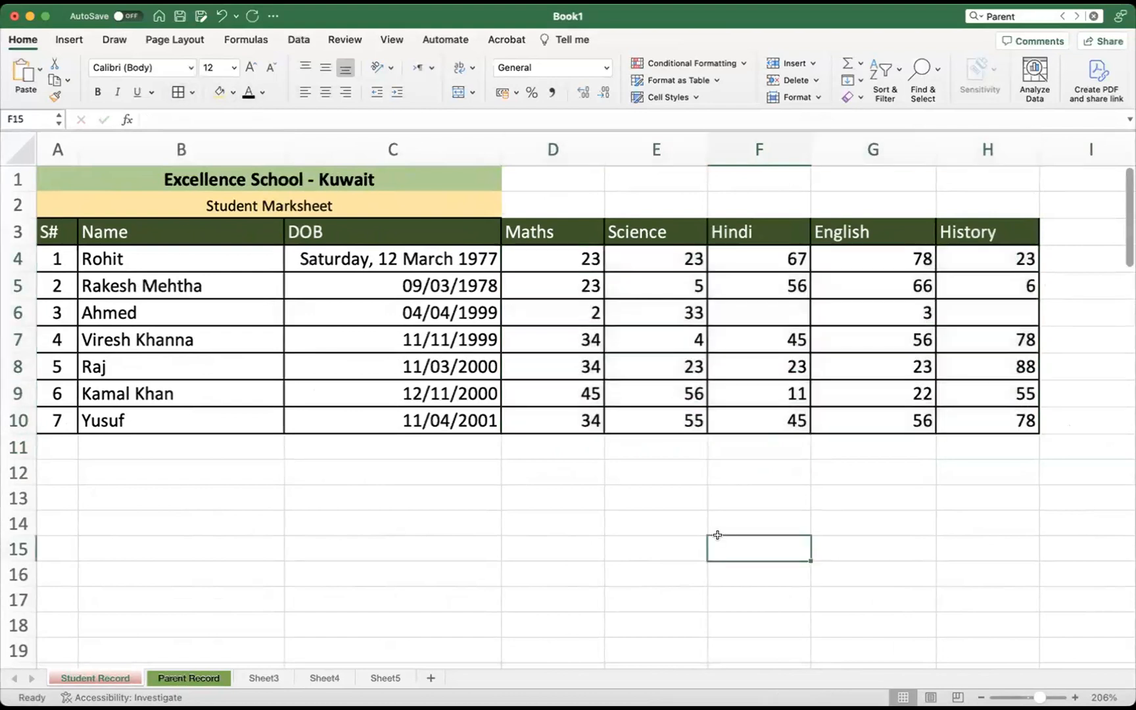
Enter 56 as the Hindi mark in the empty cell F6
{"action": "left_click", "coordinate": [779, 302]}
{"action": "double_click", "coordinate": [775, 310]}
{"action": "type", "text": "56"}
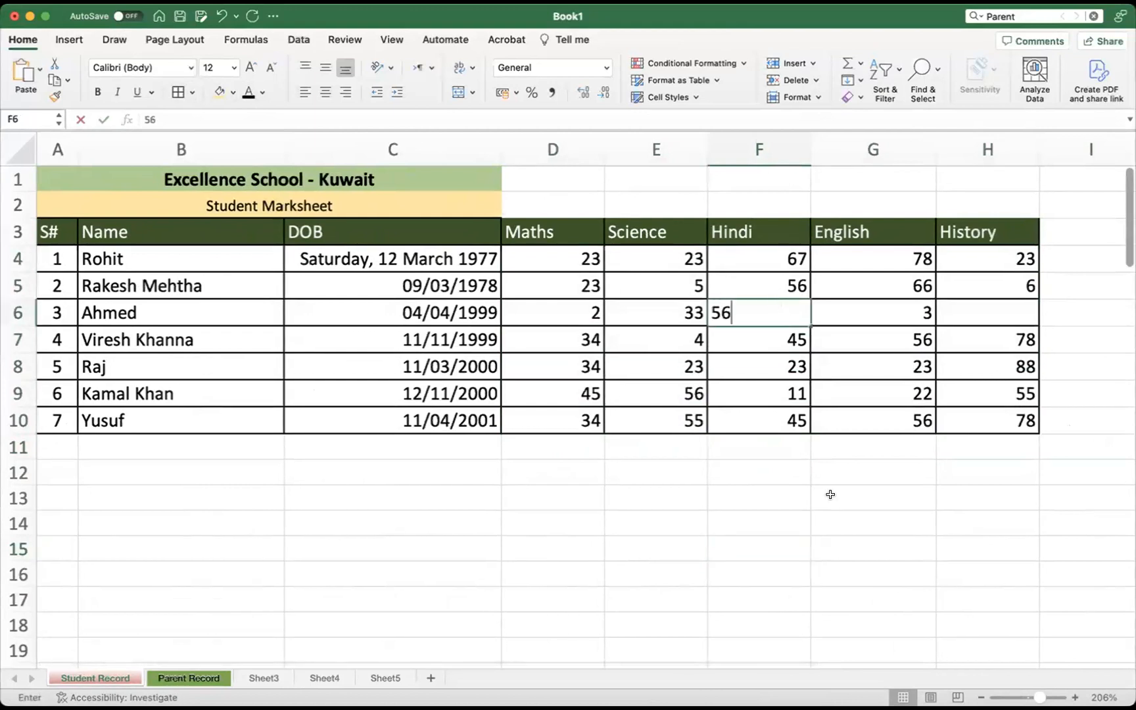
{"action": "left_click", "coordinate": [813, 525]}
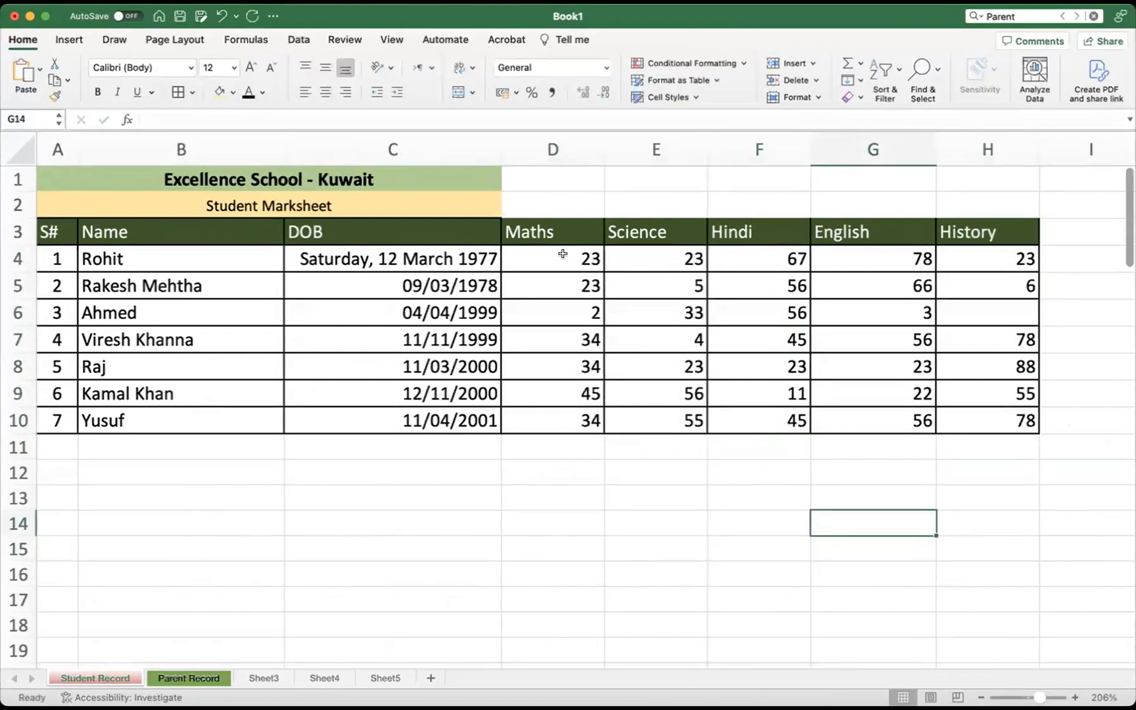
{"action": "scroll", "coordinate": [440, 175], "scroll_direction": "left", "scroll_amount": 1}
{"action": "mouse_move", "coordinate": [439, 175]}
{"action": "left_mouse_down"}
{"action": "mouse_move", "coordinate": [429, 192]}
{"action": "mouse_move", "coordinate": [952, 196]}
{"action": "left_mouse_up"}
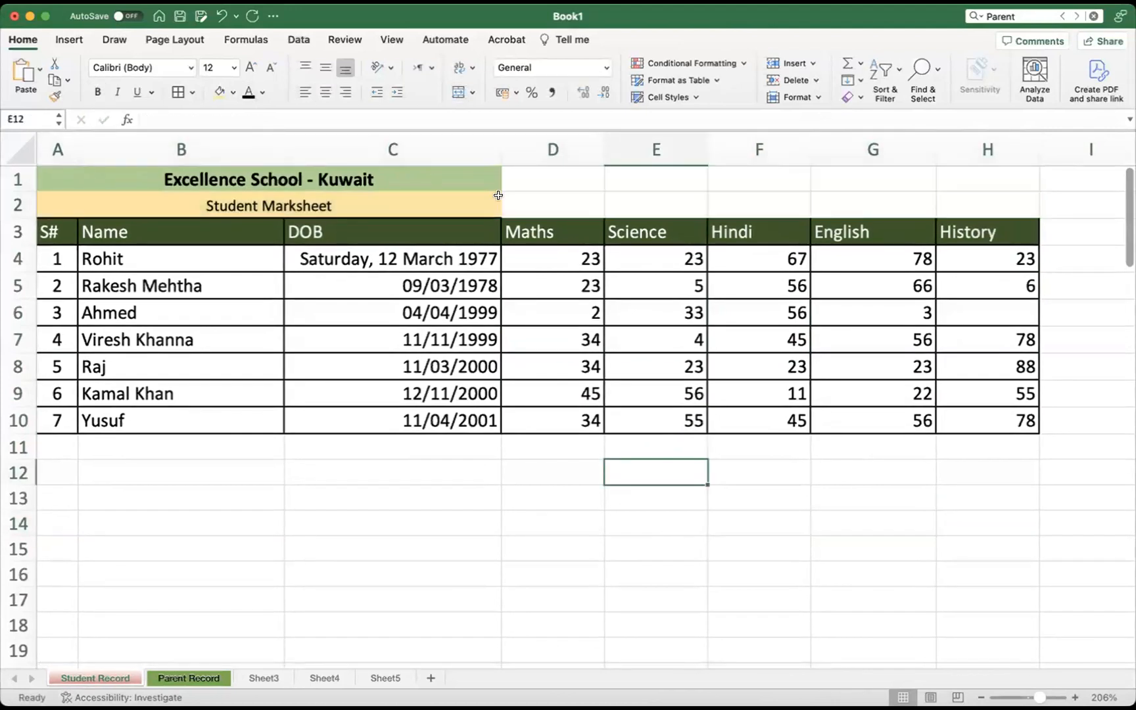
{"action": "left_click", "coordinate": [446, 177]}
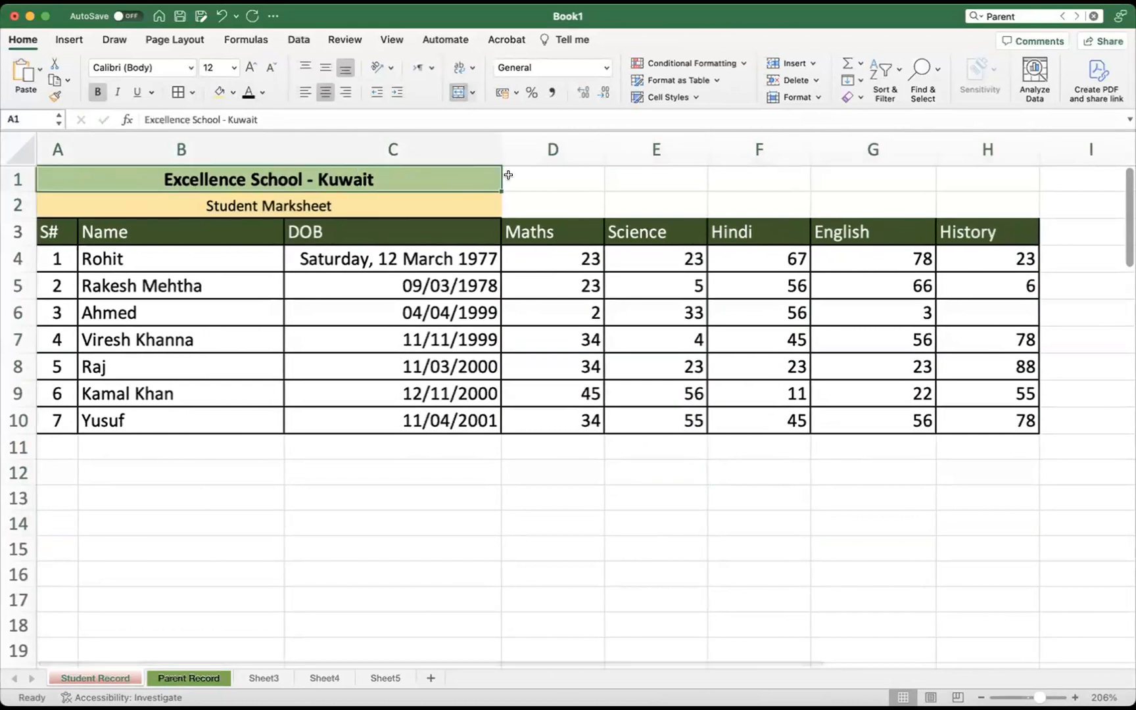
Merge & Center 'Excellence School - Kuwait' across A1:H1 and 'Student Marksheet' across A2:H2
{"action": "left_click_drag", "start_coordinate": [471, 176], "coordinate": [953, 180]}
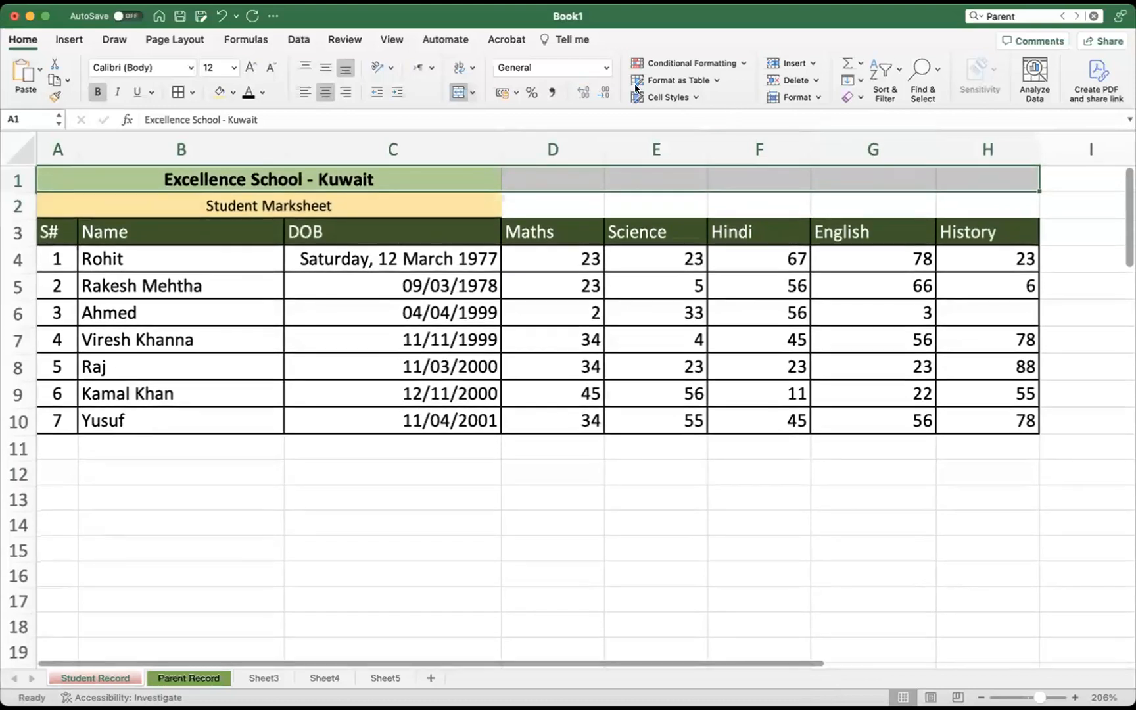
{"action": "left_click", "coordinate": [456, 93]}
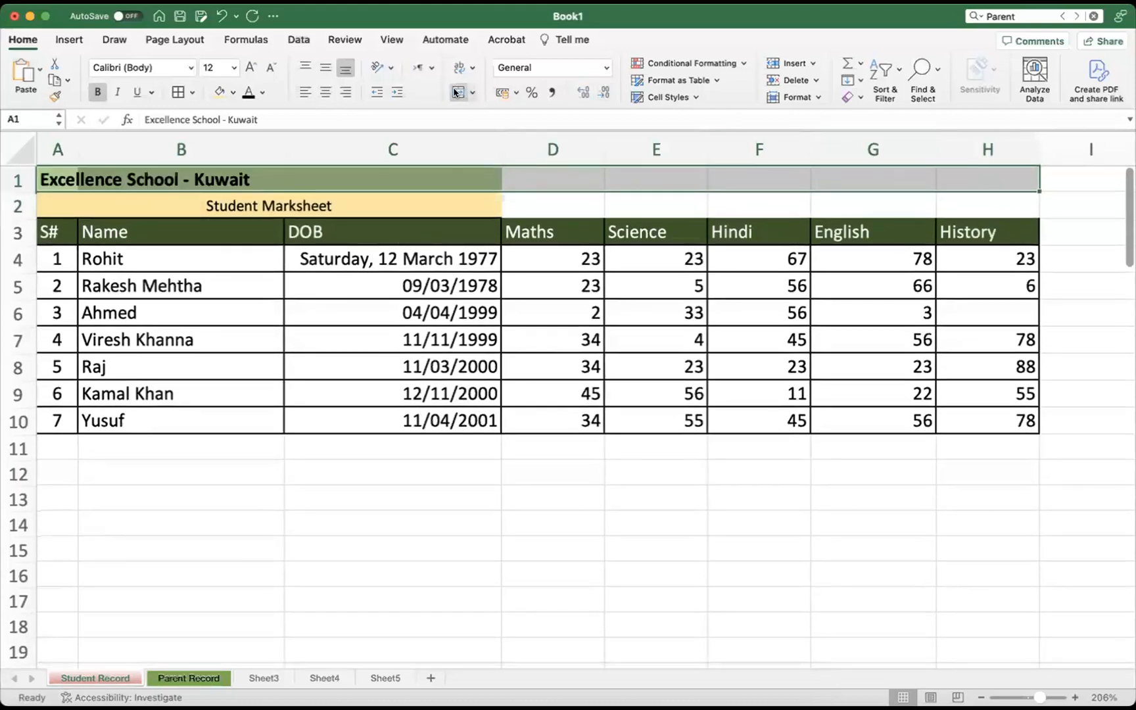
{"action": "mouse_move", "coordinate": [459, 200]}
{"action": "left_mouse_down"}
{"action": "mouse_move", "coordinate": [945, 186]}
{"action": "mouse_move", "coordinate": [923, 204]}
{"action": "mouse_move", "coordinate": [943, 199]}
{"action": "mouse_move", "coordinate": [463, 201]}
{"action": "left_mouse_up"}
{"action": "left_click", "coordinate": [457, 92]}
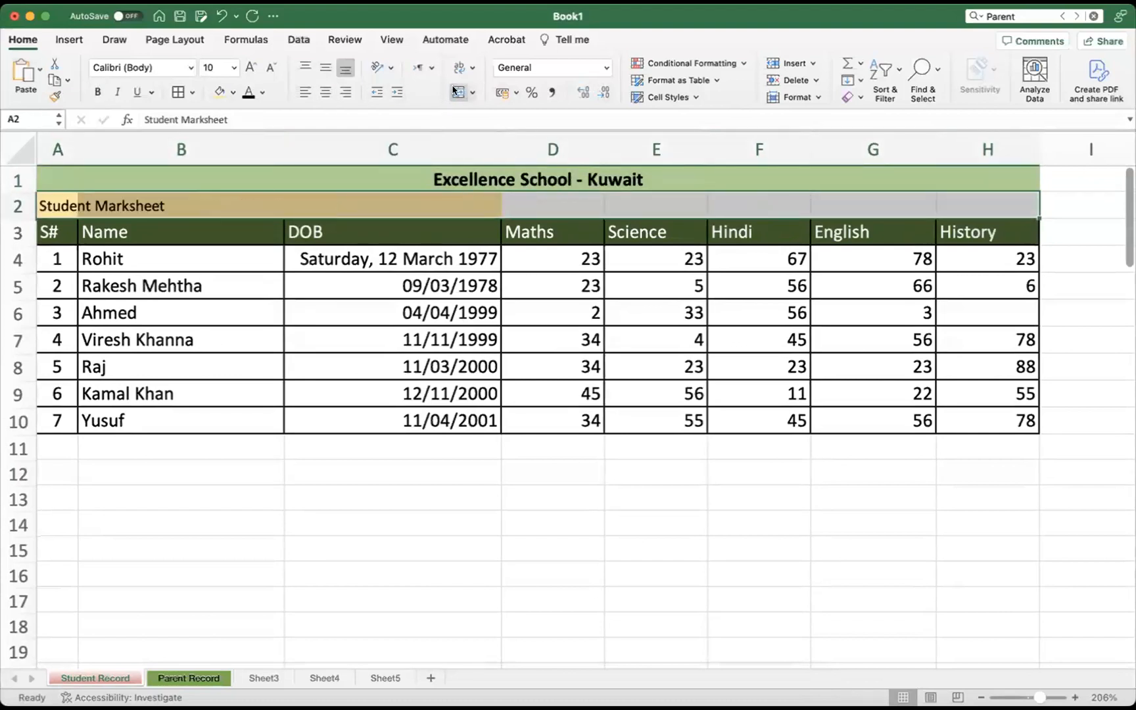
{"action": "left_click", "coordinate": [545, 574]}
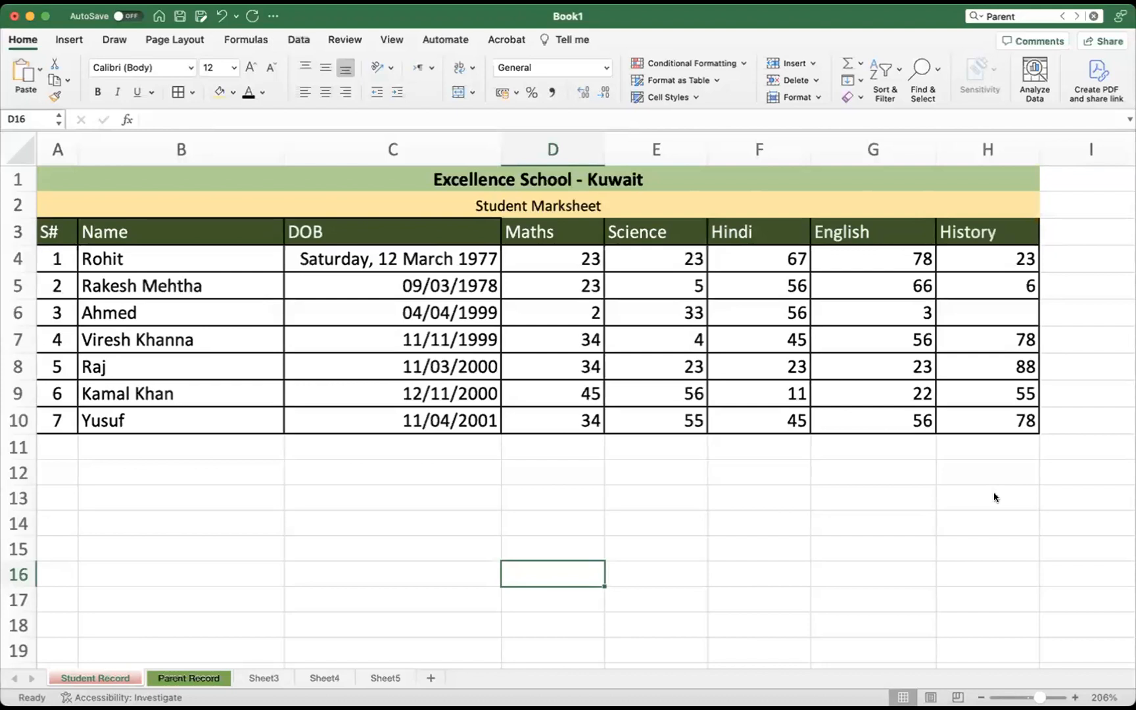
{"action": "left_click", "coordinate": [453, 525]}
{"action": "left_click", "coordinate": [389, 255]}
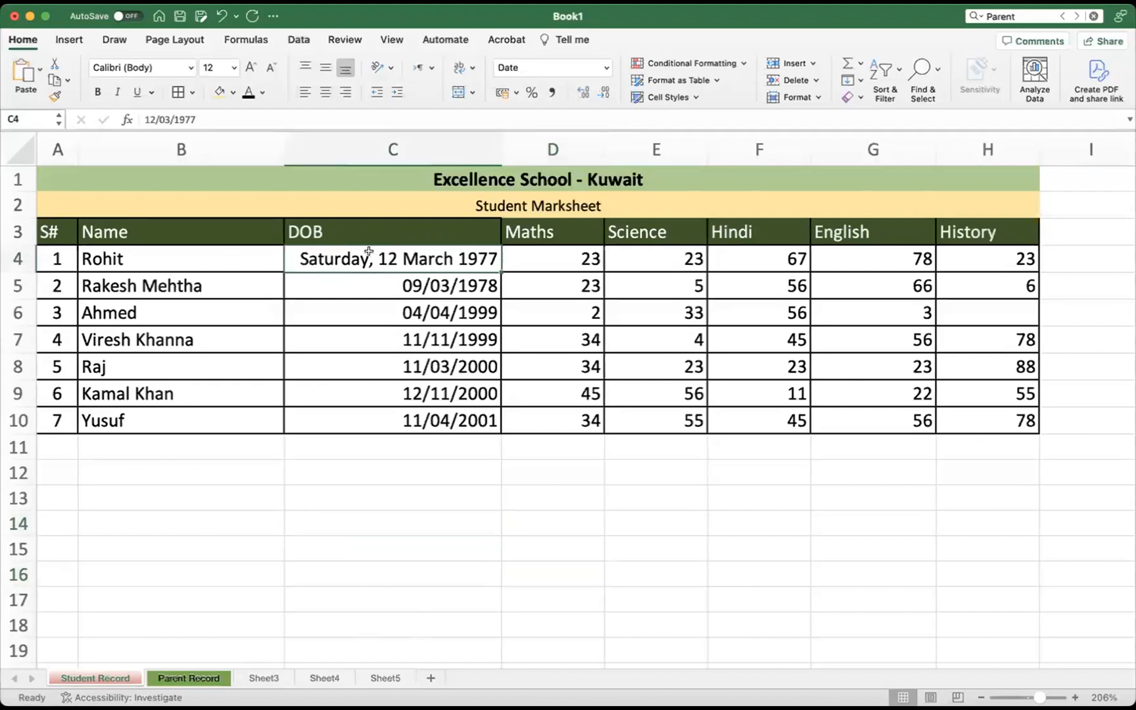
{"action": "scroll", "coordinate": [368, 253], "scroll_direction": "down", "scroll_amount": 1}
{"action": "key", "text": "Down"}
{"action": "key", "text": "Down"}
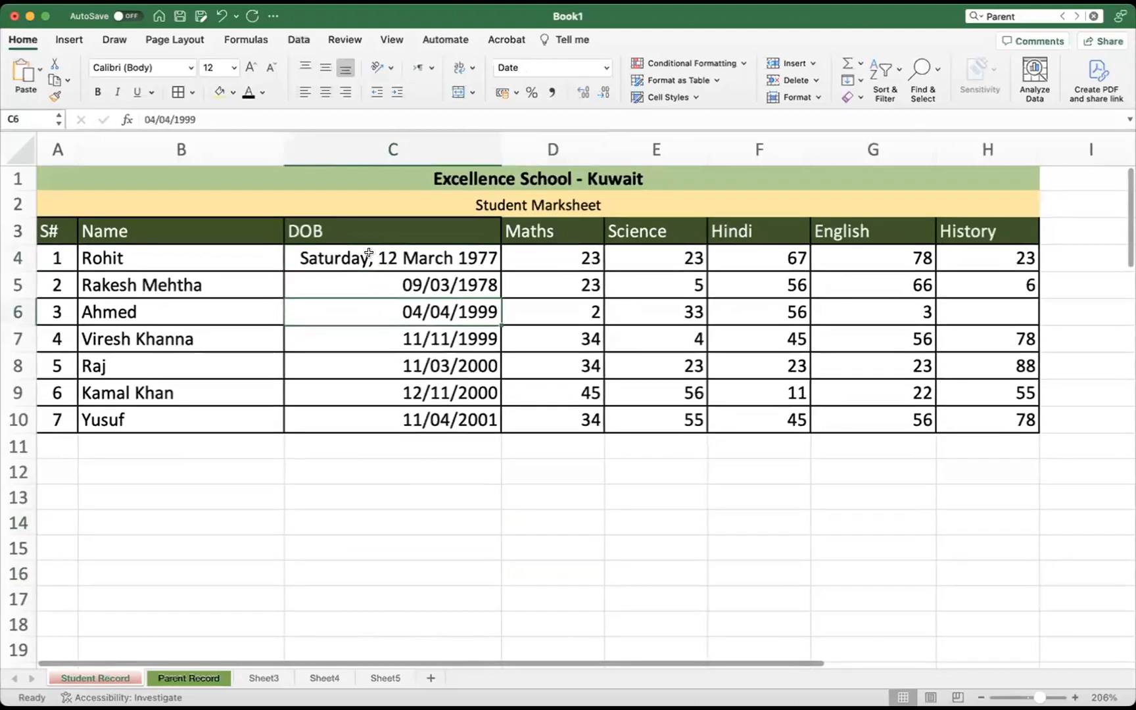
{"action": "left_click", "coordinate": [369, 254]}
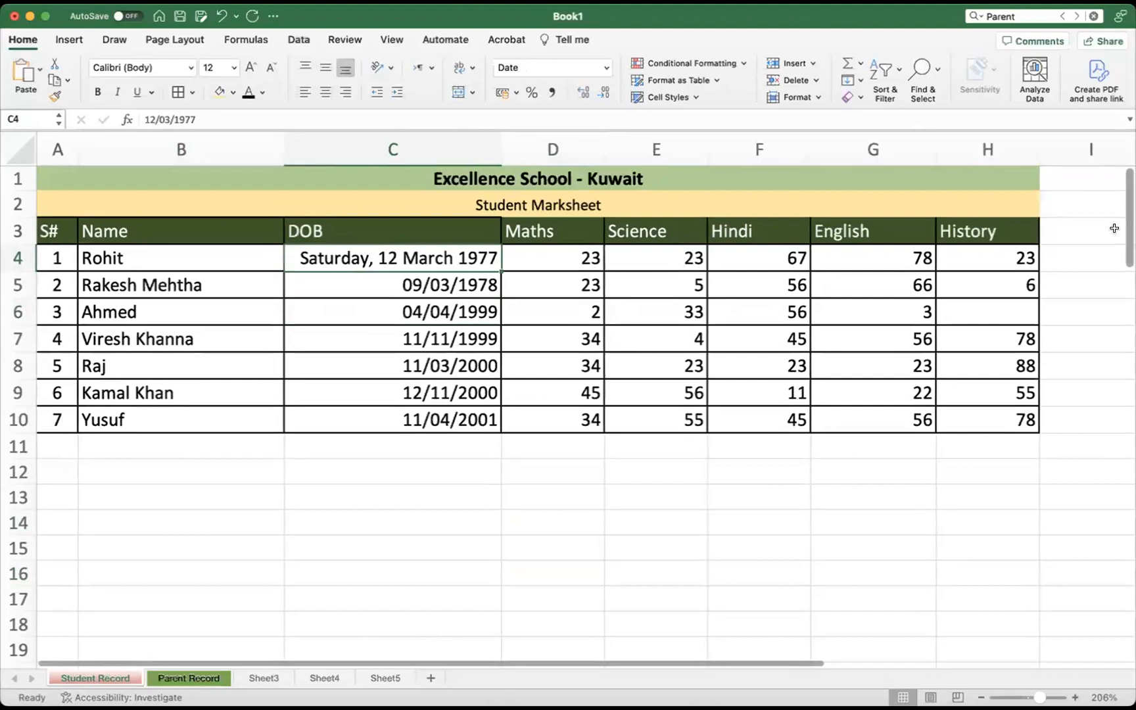
{"action": "key", "text": "ctrl+a"}
{"action": "mouse_move", "coordinate": [35, 95]}
{"action": "left_mouse_down"}
{"action": "mouse_move", "coordinate": [81, 86]}
{"action": "mouse_move", "coordinate": [42, 88]}
{"action": "left_mouse_up"}
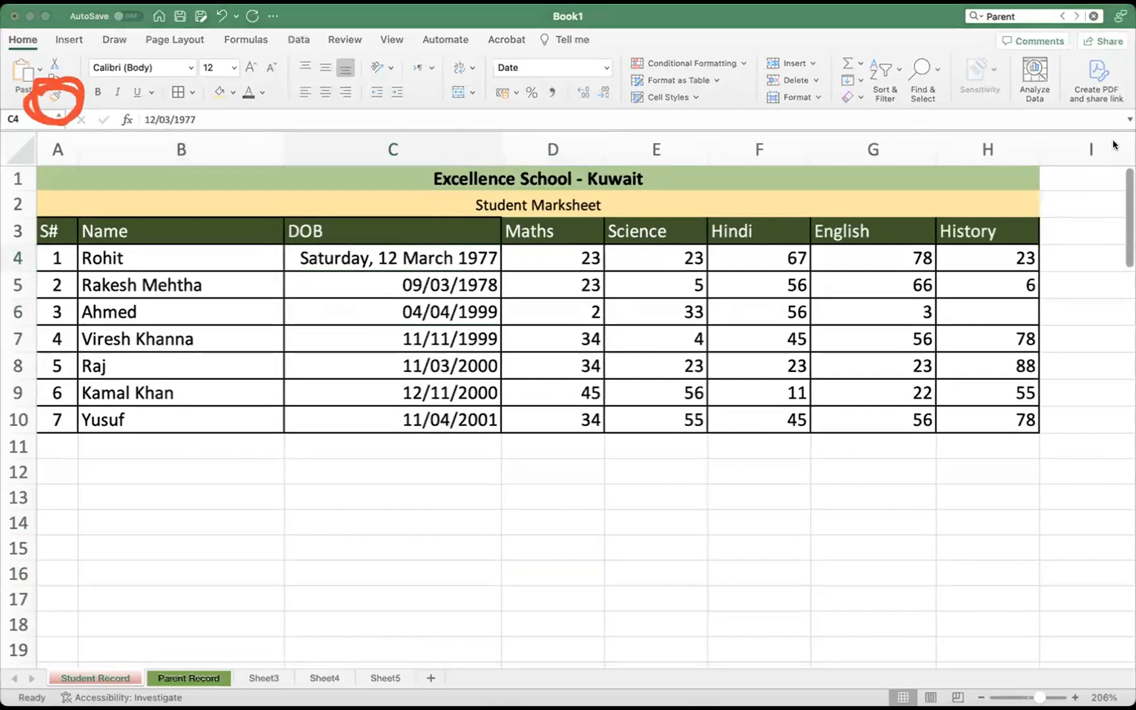
{"action": "left_click", "coordinate": [54, 98]}
{"action": "left_click", "coordinate": [54, 98]}
{"action": "left_click_drag", "start_coordinate": [428, 285], "coordinate": [409, 418]}
{"action": "left_click", "coordinate": [386, 466]}
{"action": "left_click", "coordinate": [393, 260]}
{"action": "left_click", "coordinate": [55, 97]}
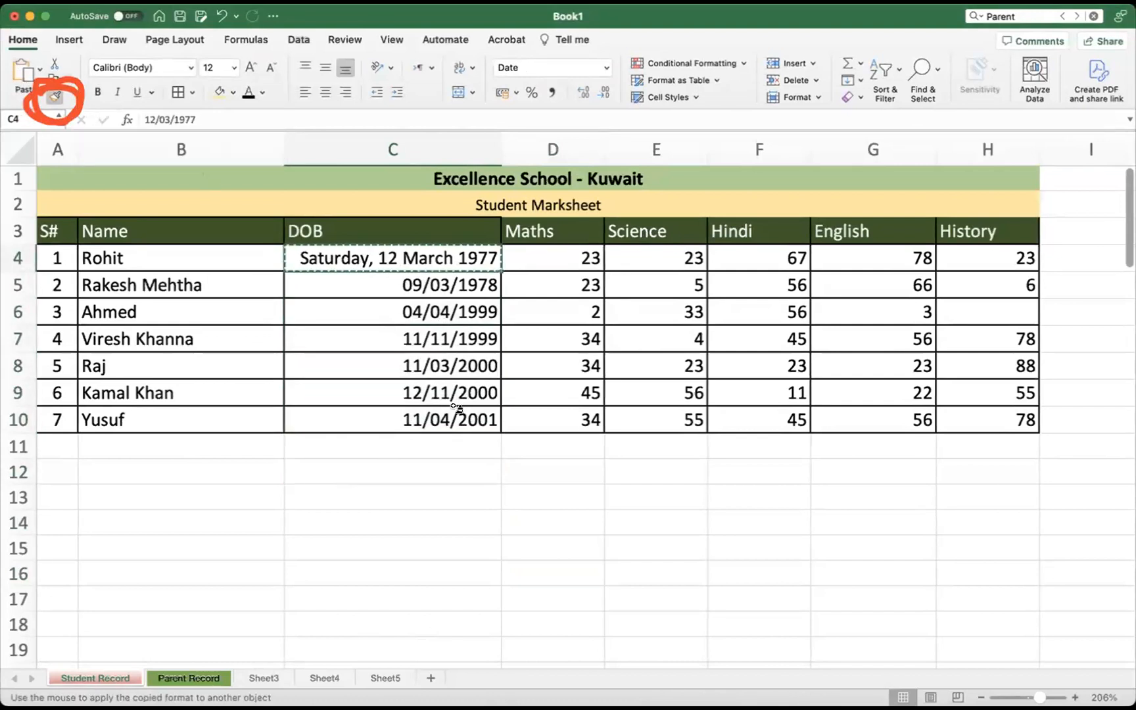
{"action": "mouse_move", "coordinate": [363, 285]}
{"action": "left_mouse_down"}
{"action": "mouse_move", "coordinate": [363, 409]}
{"action": "mouse_move", "coordinate": [386, 426]}
{"action": "left_mouse_up"}
{"action": "left_click", "coordinate": [468, 488]}
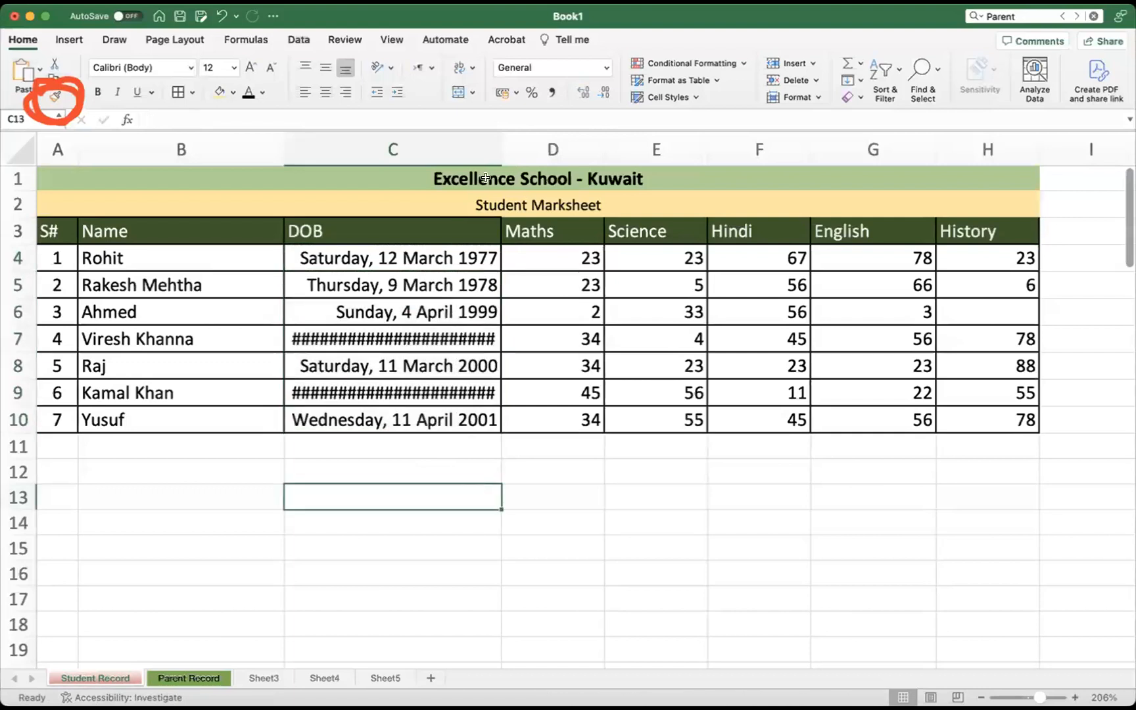
{"action": "left_click_drag", "start_coordinate": [501, 145], "coordinate": [542, 145]}
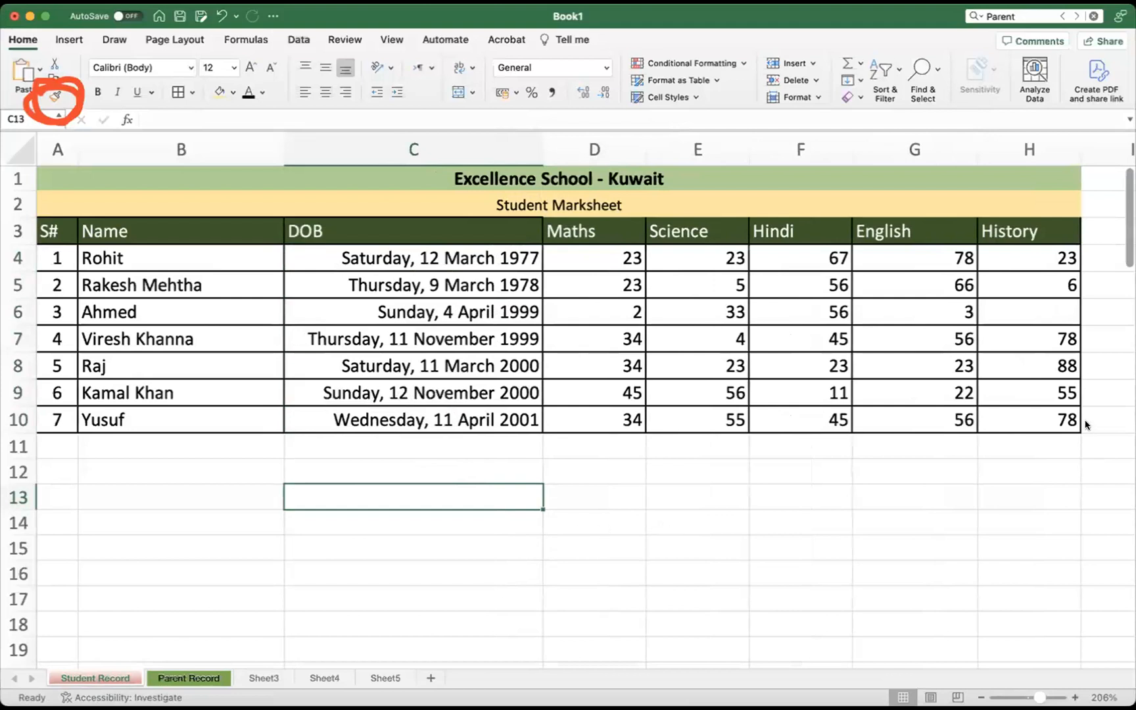
Select the range A3:H10, including the S# header row, for sorting
{"action": "left_click", "coordinate": [547, 538]}
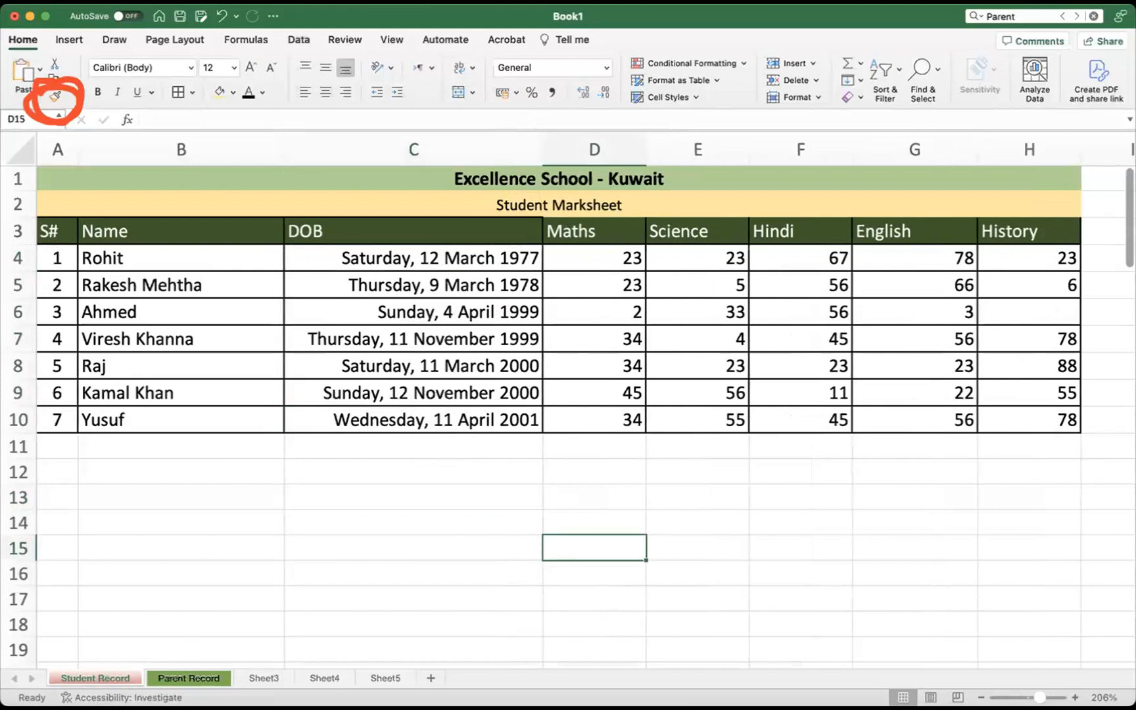
{"action": "left_click", "coordinate": [735, 511]}
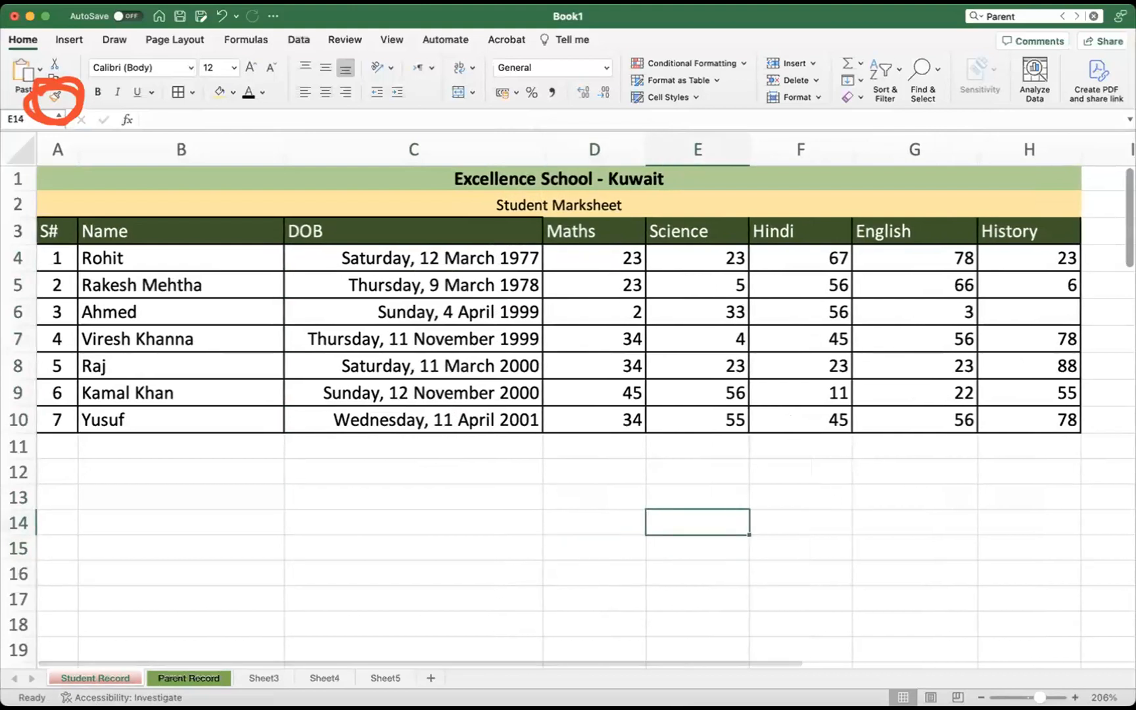
{"action": "left_click", "coordinate": [546, 513]}
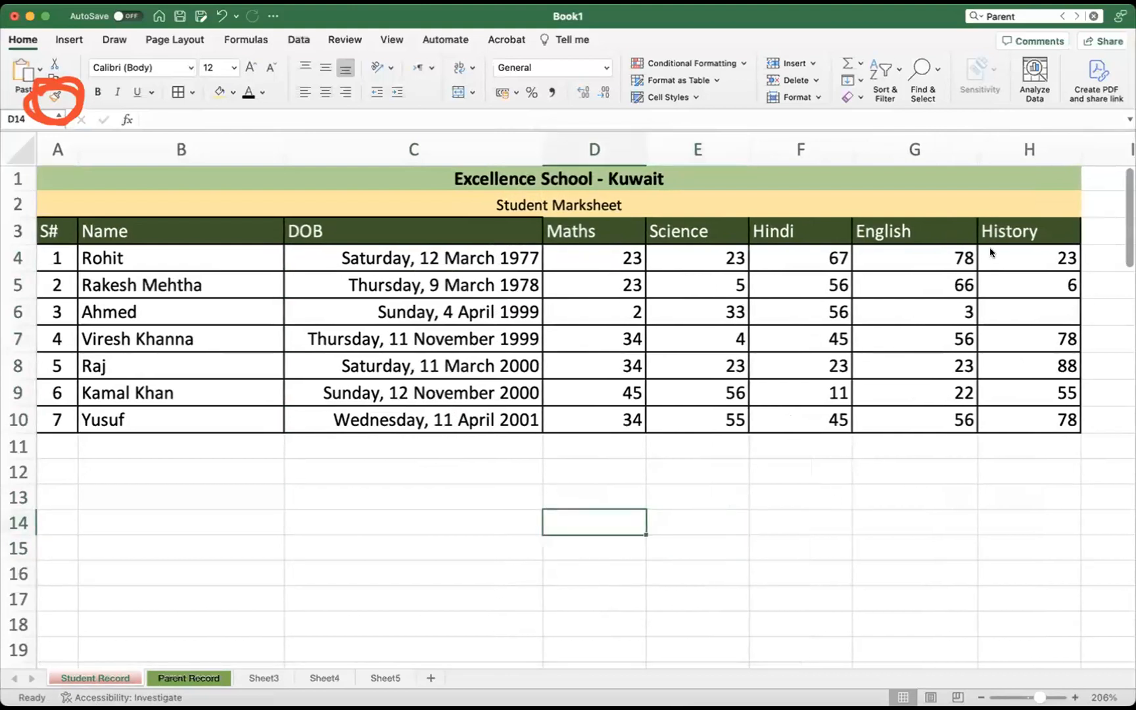
{"action": "left_click", "coordinate": [694, 471]}
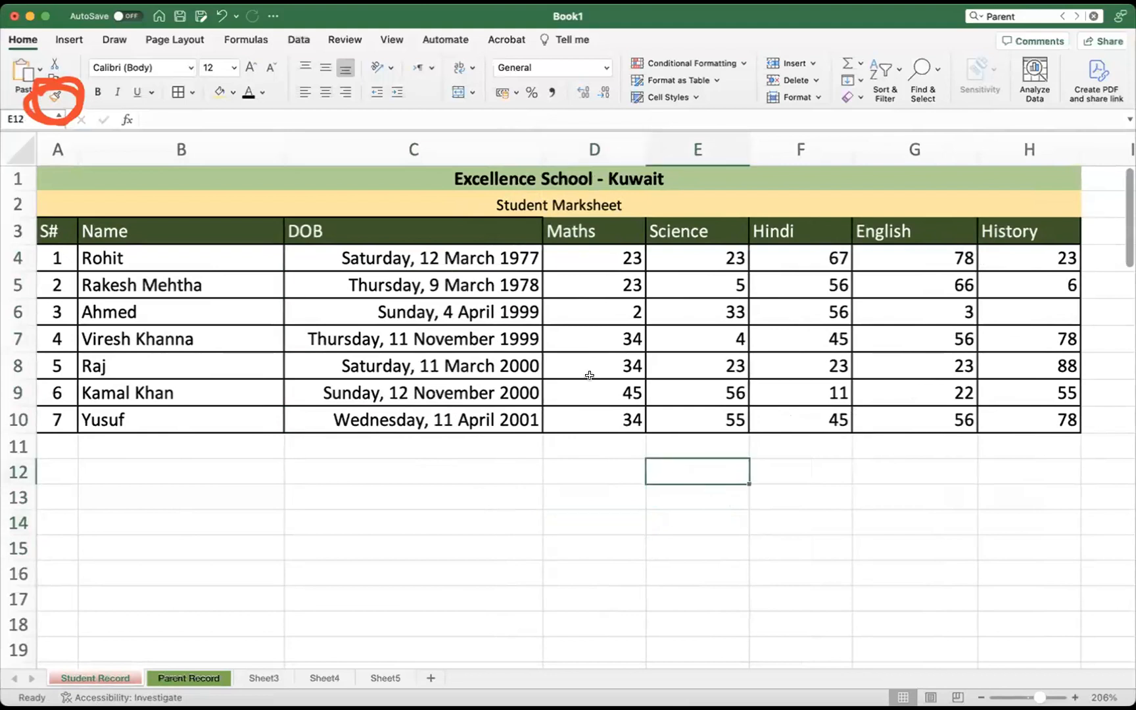
{"action": "scroll", "coordinate": [784, 432], "scroll_direction": "right", "scroll_amount": 2}
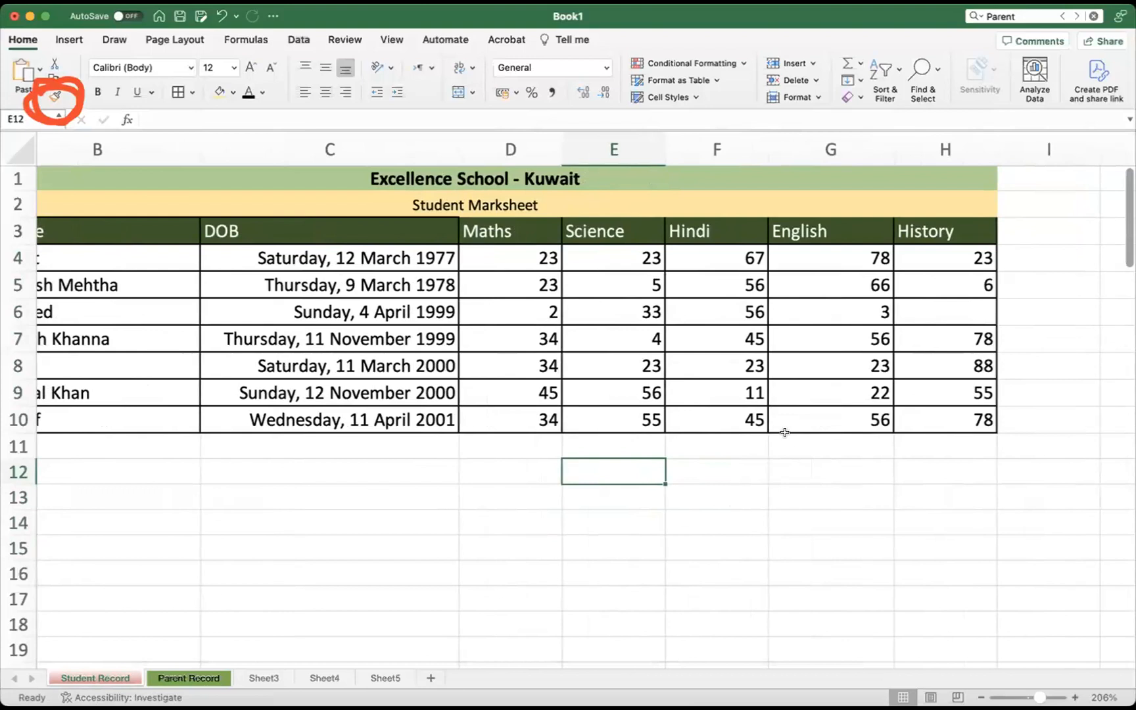
{"action": "scroll", "coordinate": [785, 432], "scroll_direction": "left", "scroll_amount": 2}
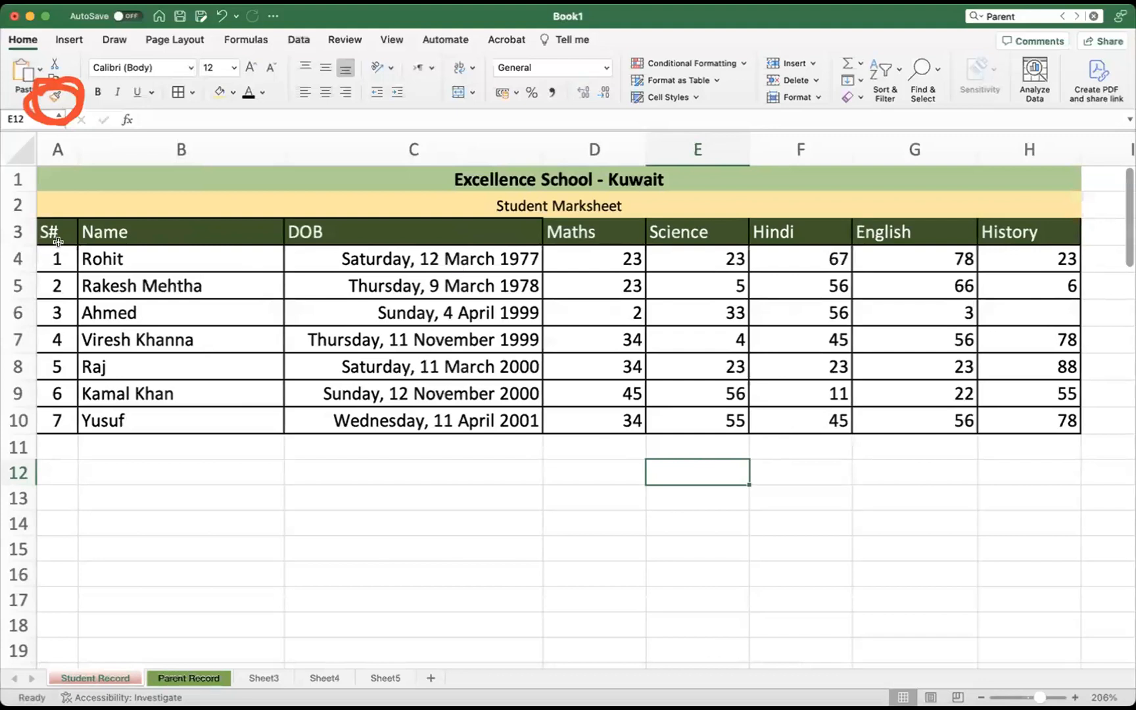
{"action": "left_click_drag", "start_coordinate": [54, 235], "coordinate": [1036, 426]}
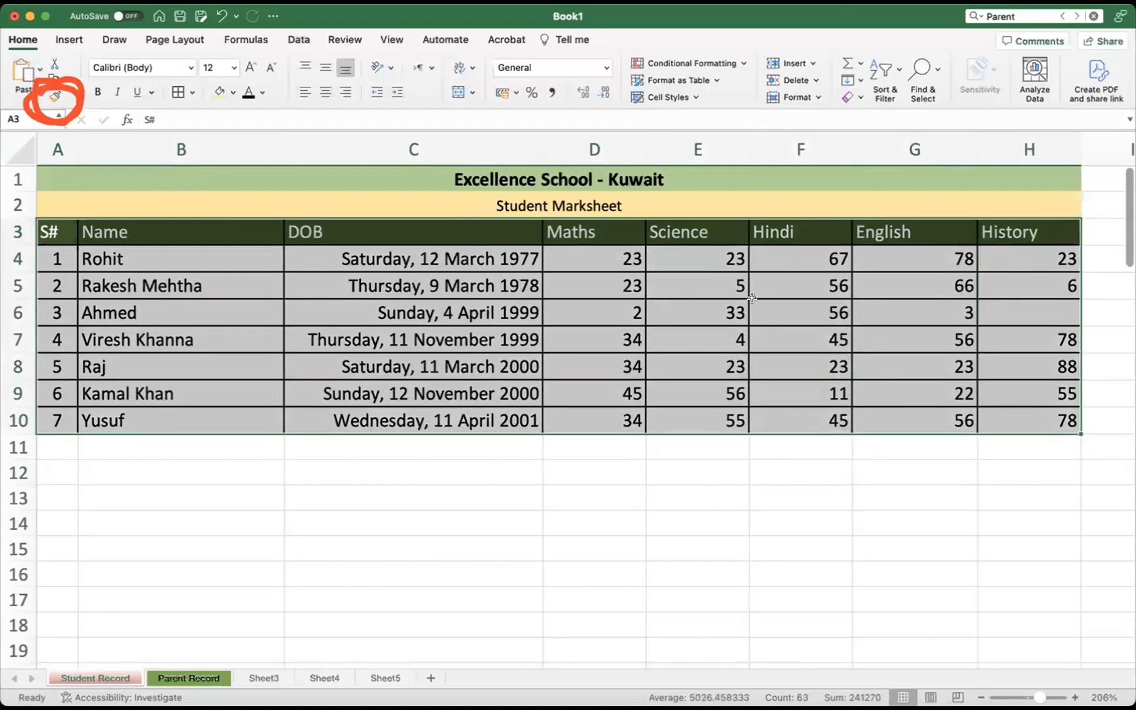
{"action": "left_click", "coordinate": [320, 486]}
{"action": "left_click_drag", "start_coordinate": [64, 230], "coordinate": [994, 414]}
{"action": "left_click", "coordinate": [817, 488]}
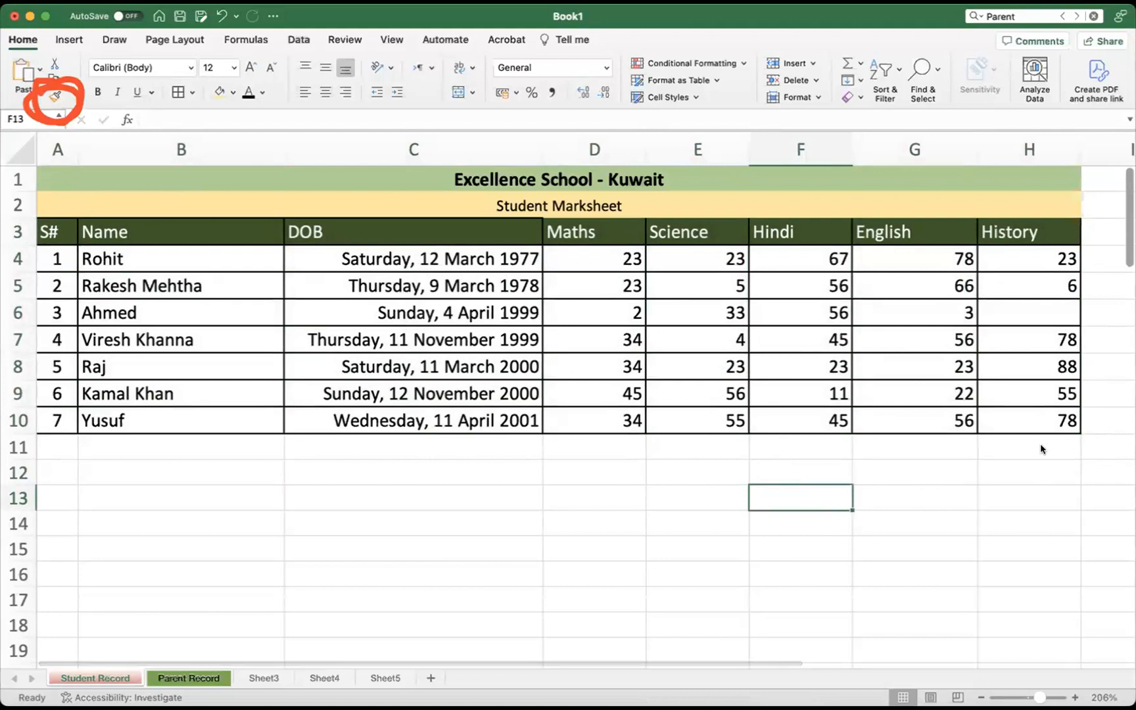
{"action": "left_click", "coordinate": [52, 230]}
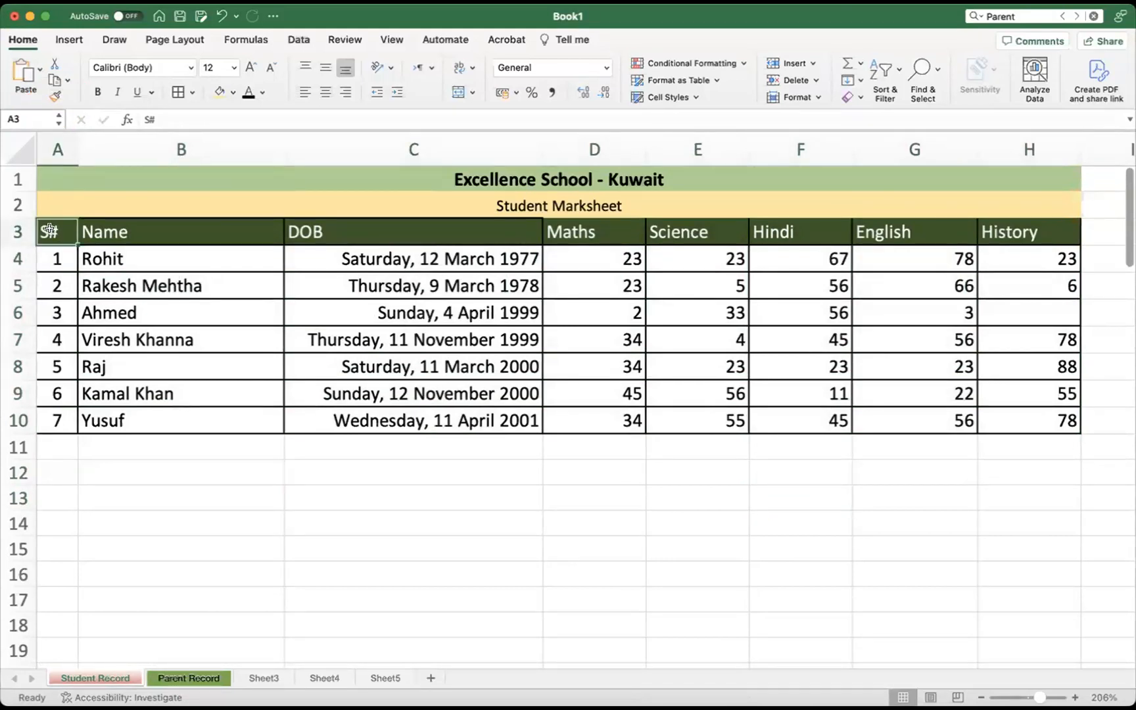
{"action": "left_click", "coordinate": [1033, 420]}
{"action": "left_click", "coordinate": [50, 231]}
{"action": "left_click_drag", "start_coordinate": [50, 231], "coordinate": [1012, 411]}
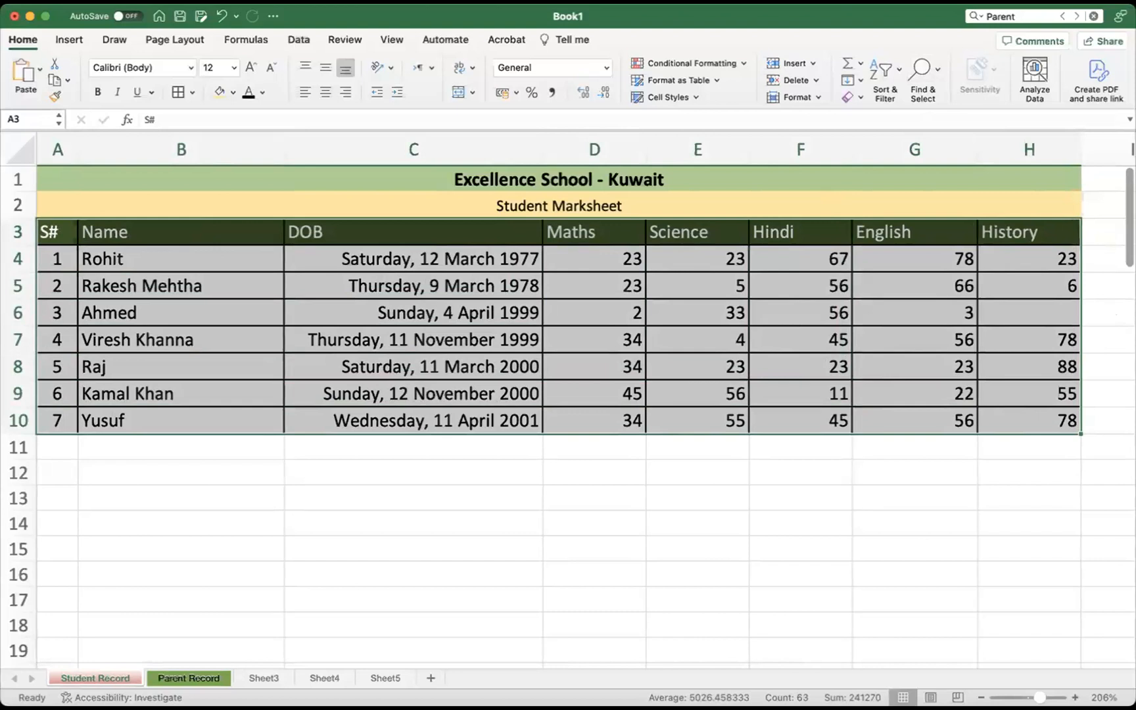
Circle the Sort & Filter feature with the on-screen pen for viewers
{"action": "key", "text": "ctrl+a"}
{"action": "mouse_move", "coordinate": [911, 59]}
{"action": "left_mouse_down"}
{"action": "mouse_move", "coordinate": [860, 100]}
{"action": "mouse_move", "coordinate": [850, 70]}
{"action": "left_mouse_up"}
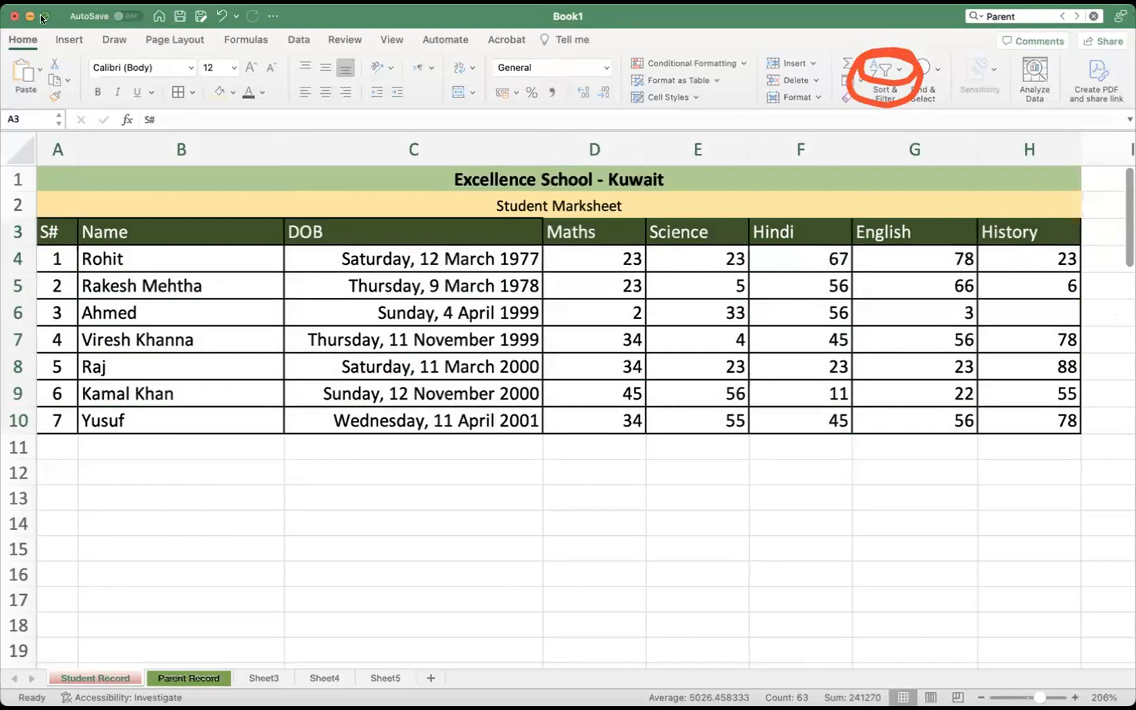
{"action": "key", "text": "Escape"}
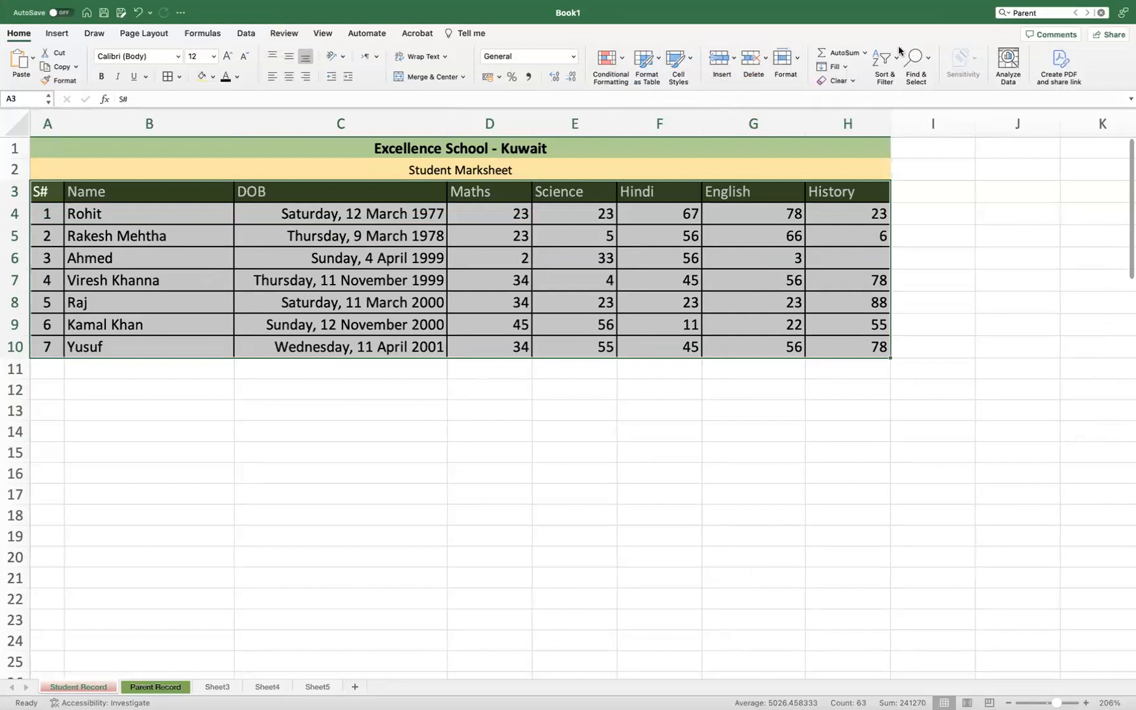
{"action": "key", "text": "ctrl+a"}
{"action": "mouse_move", "coordinate": [884, 42]}
{"action": "left_mouse_down"}
{"action": "mouse_move", "coordinate": [872, 71]}
{"action": "mouse_move", "coordinate": [890, 42]}
{"action": "left_mouse_up"}
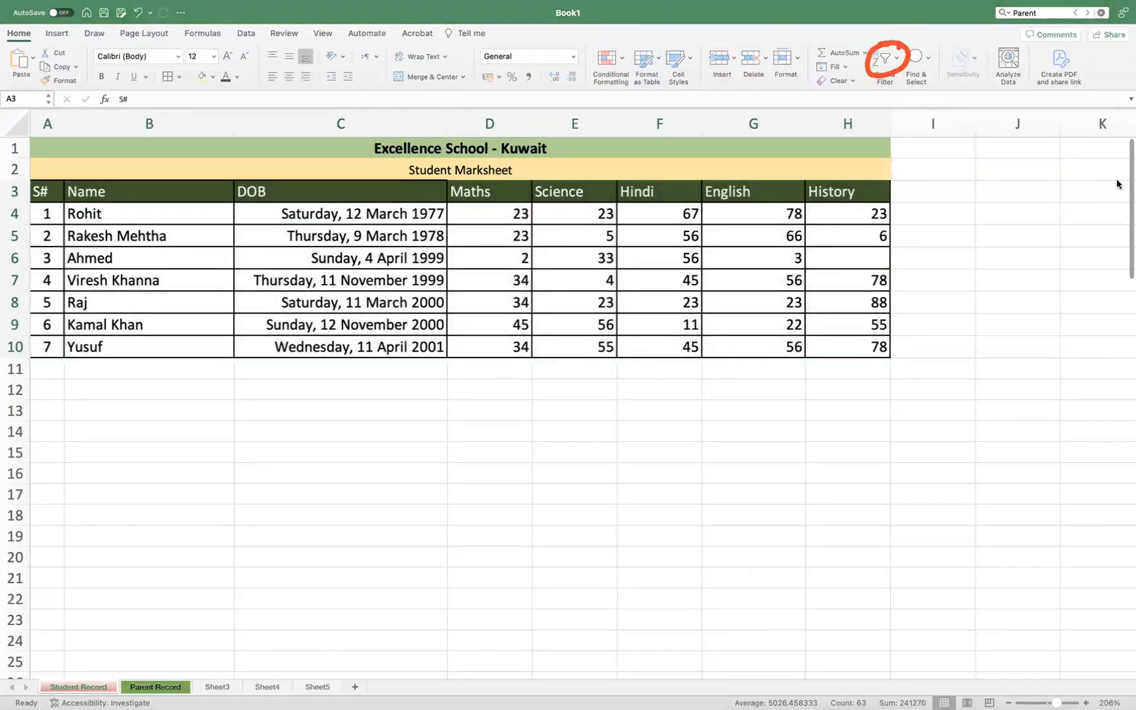
{"action": "left_click", "coordinate": [660, 369]}
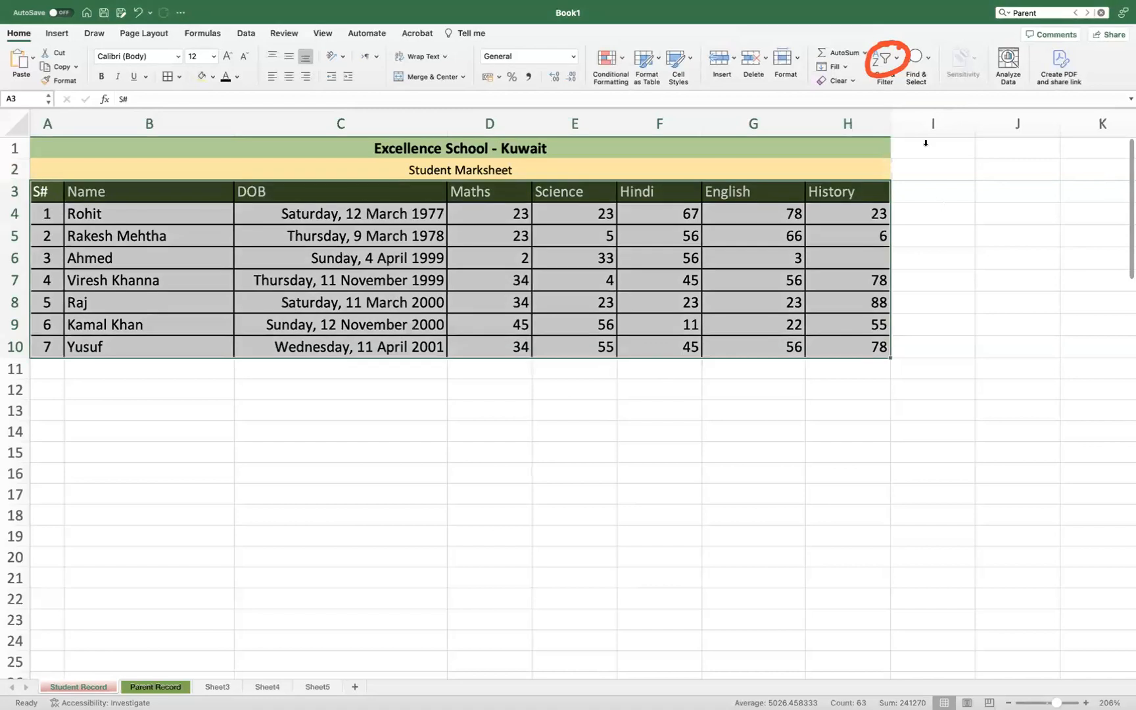
Custom-sort the table by Maths, Largest to Smallest
{"action": "left_click", "coordinate": [881, 61]}
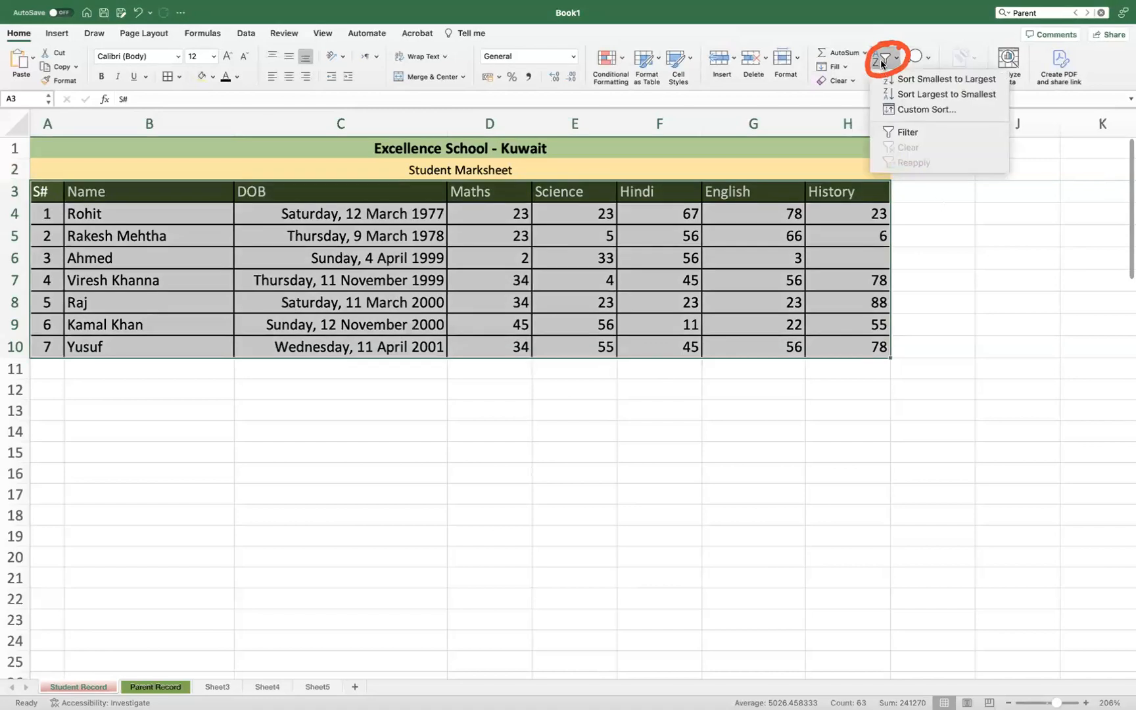
{"action": "left_click", "coordinate": [922, 111]}
{"action": "left_click_drag", "start_coordinate": [494, 101], "coordinate": [669, 342]}
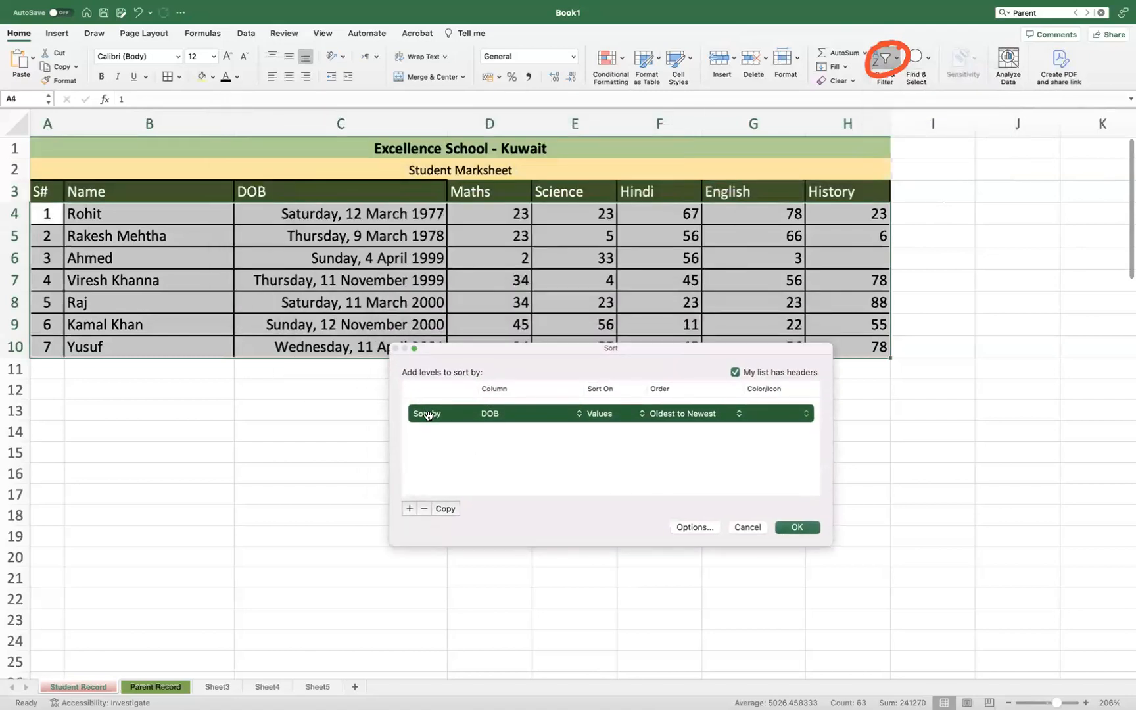
{"action": "left_click", "coordinate": [494, 414]}
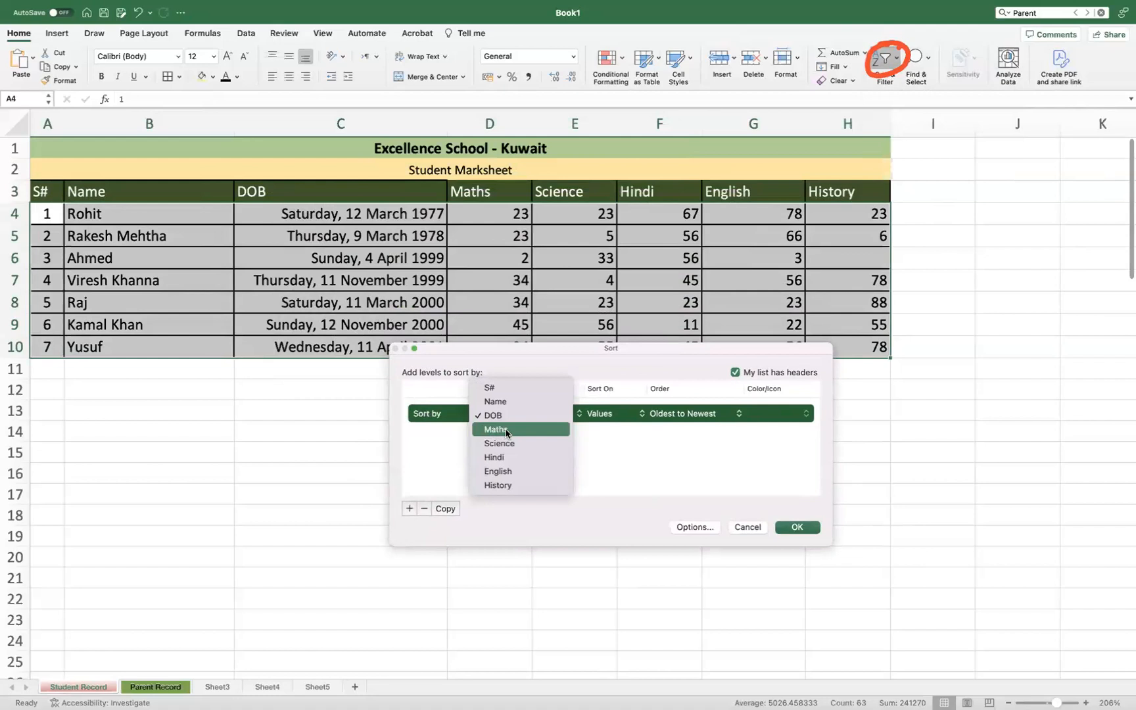
{"action": "left_click", "coordinate": [506, 433]}
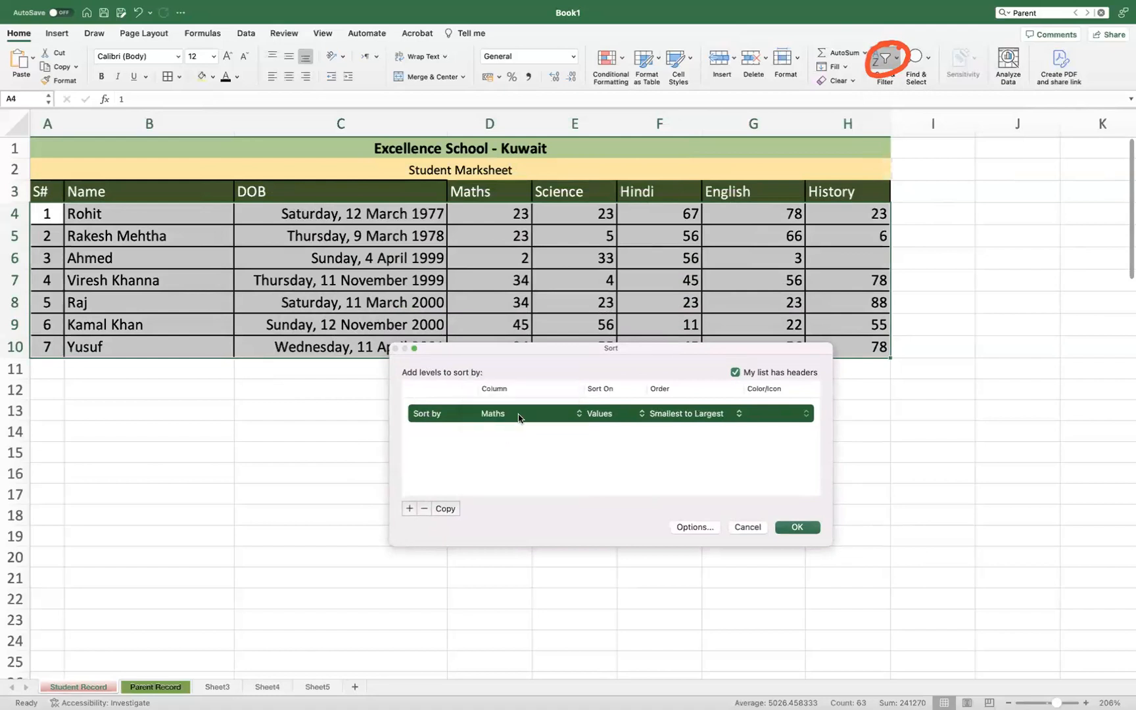
{"action": "left_click", "coordinate": [680, 416]}
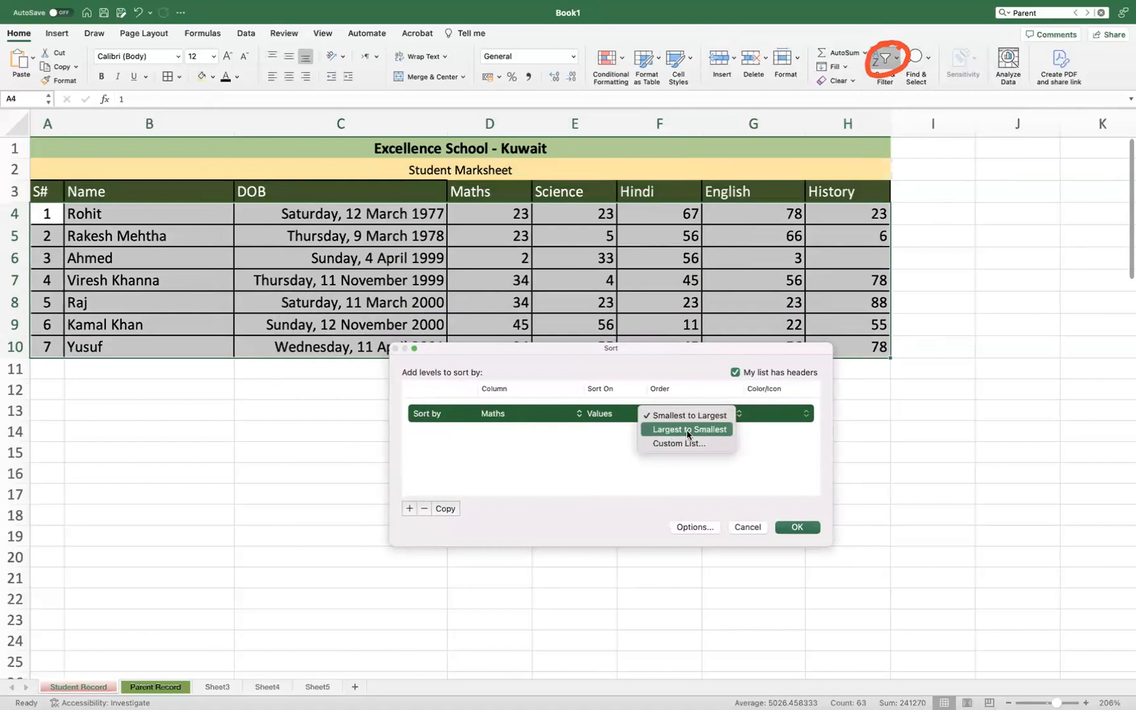
{"action": "left_click", "coordinate": [689, 430]}
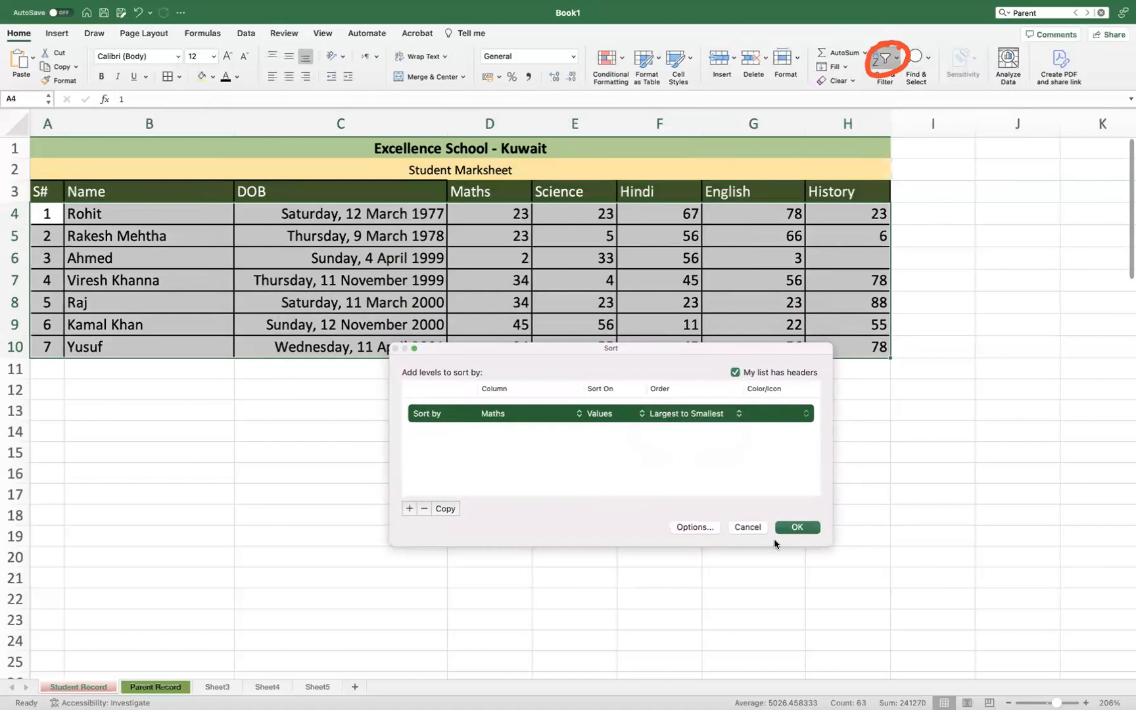
{"action": "left_click", "coordinate": [796, 527]}
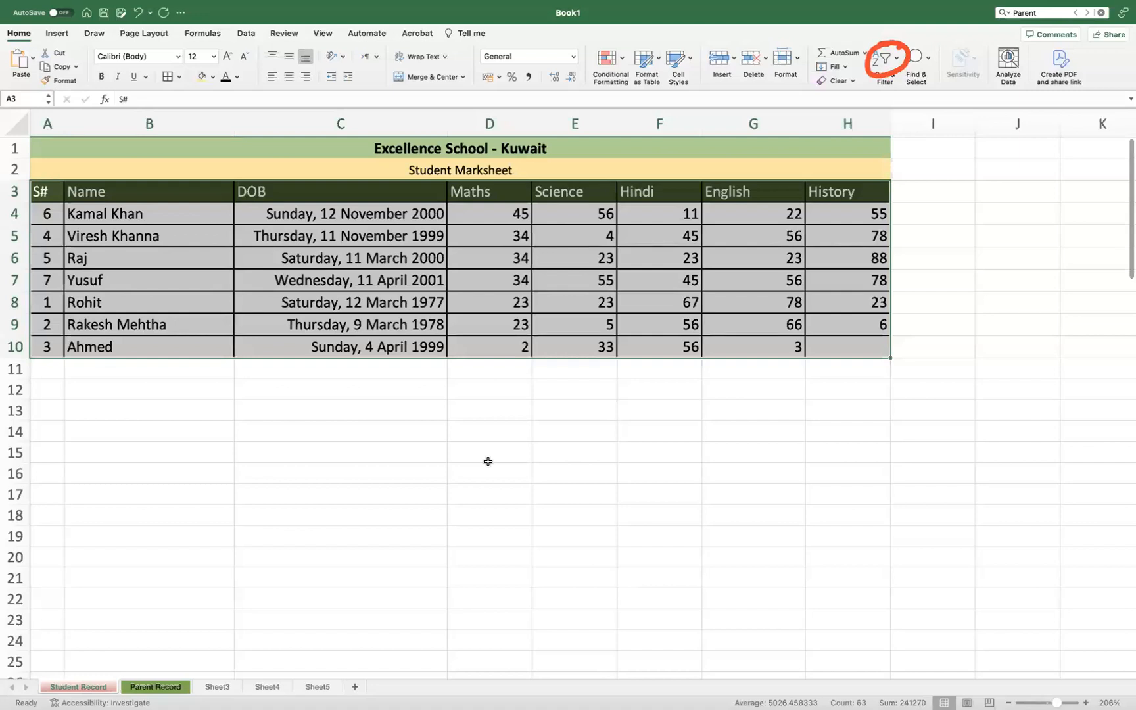
{"action": "left_click", "coordinate": [572, 435]}
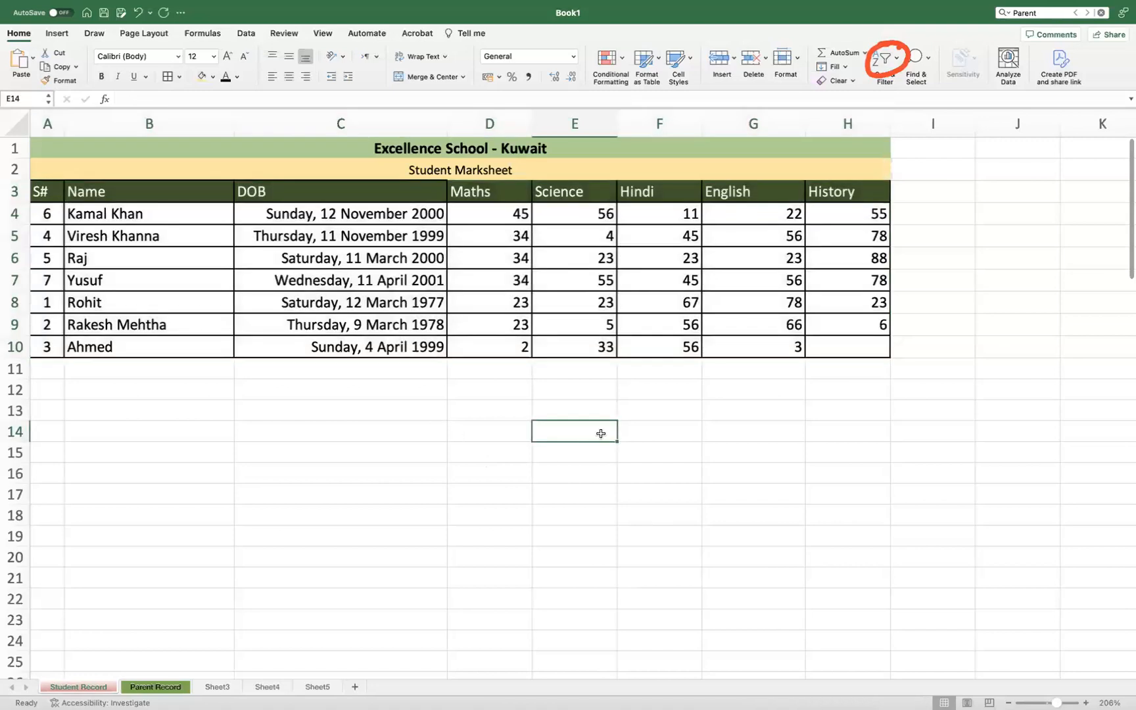
{"action": "mouse_move", "coordinate": [51, 4]}
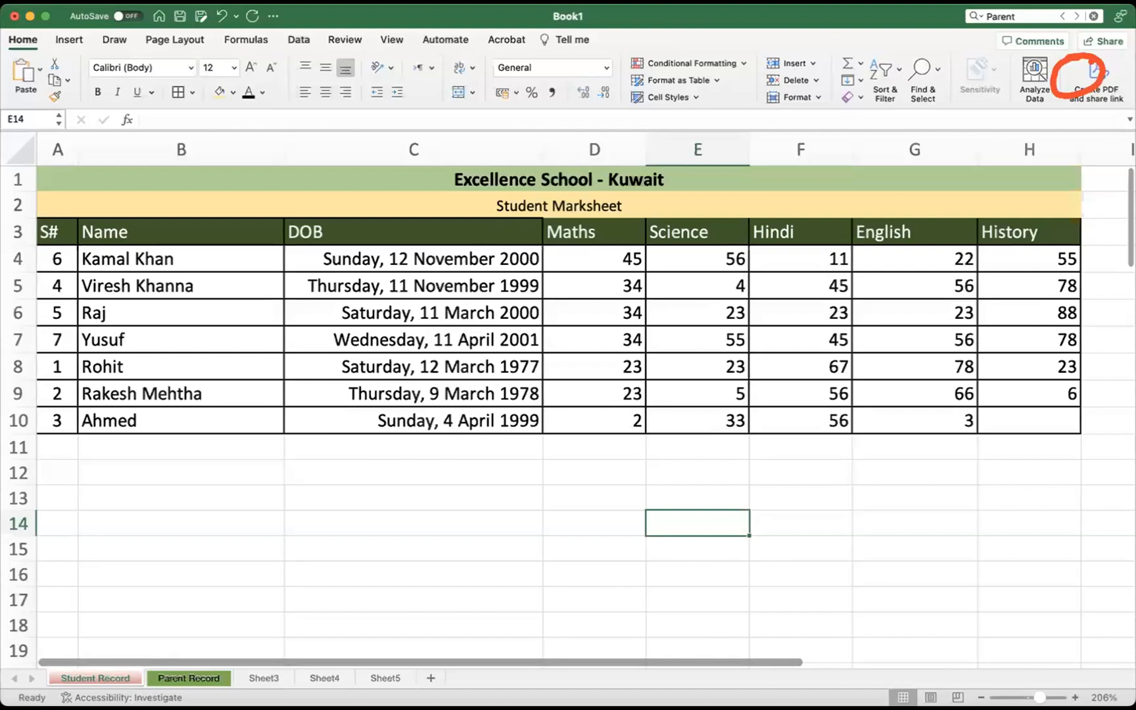
{"action": "left_click", "coordinate": [502, 485]}
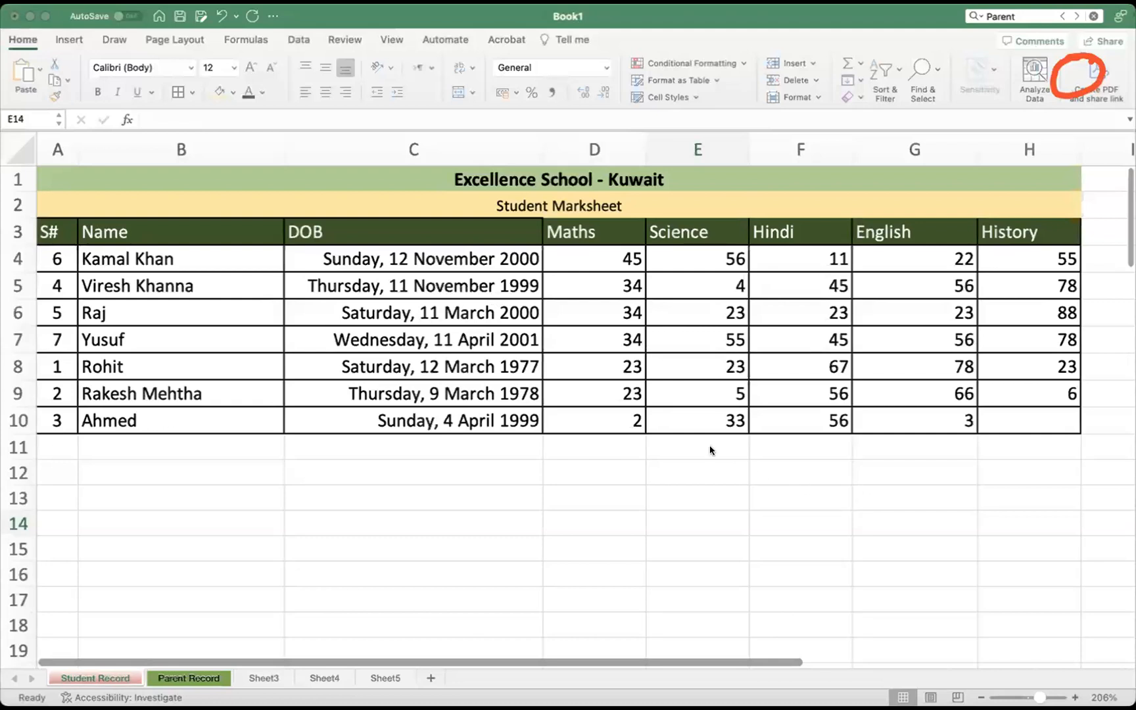
Bring the workbook into focus and select the first Science mark in E4
{"action": "left_click", "coordinate": [940, 495]}
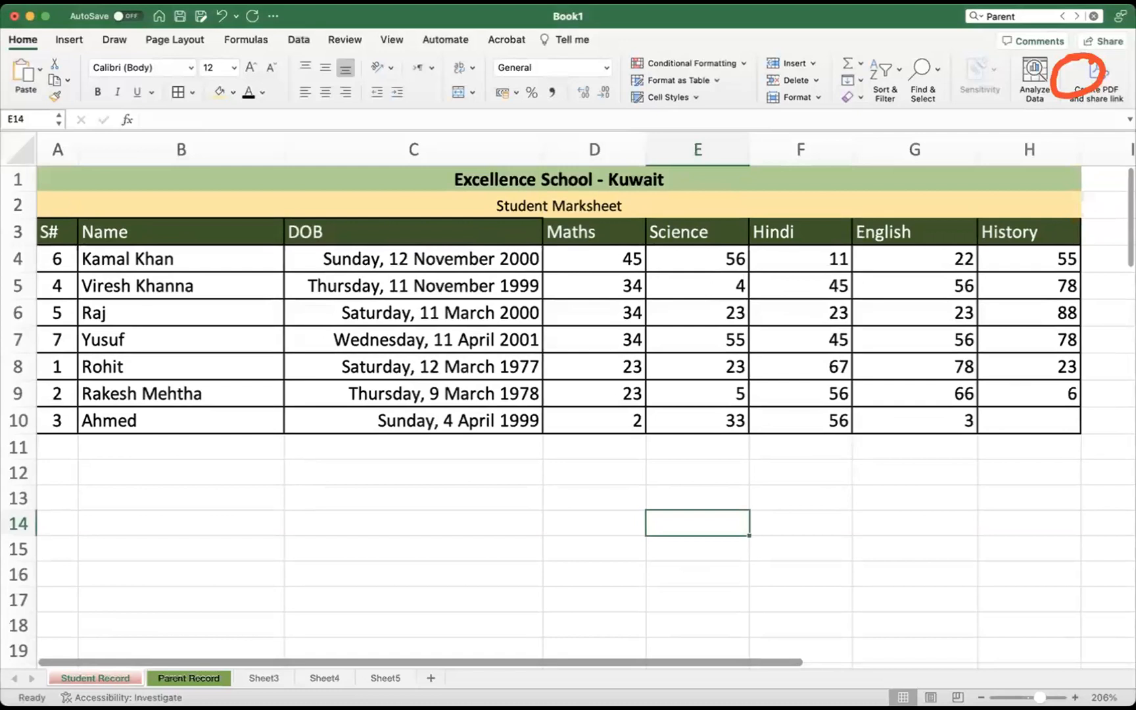
{"action": "scroll", "coordinate": [728, 447], "scroll_direction": "right", "scroll_amount": 2}
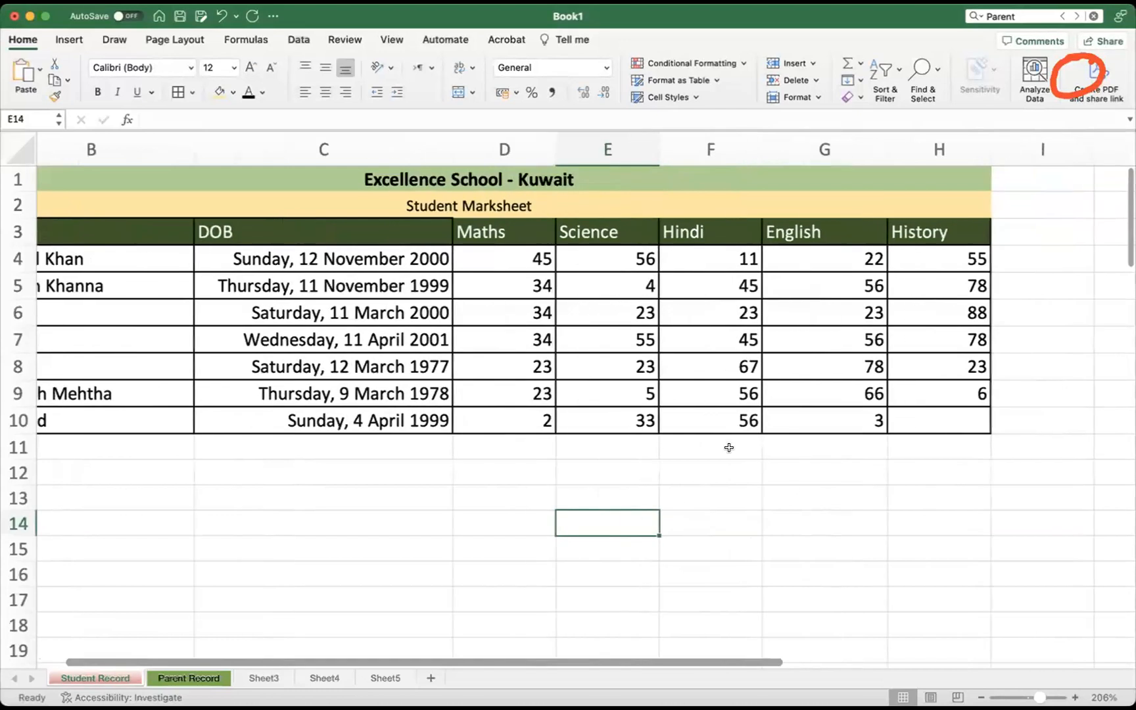
{"action": "scroll", "coordinate": [728, 447], "scroll_direction": "right", "scroll_amount": 4}
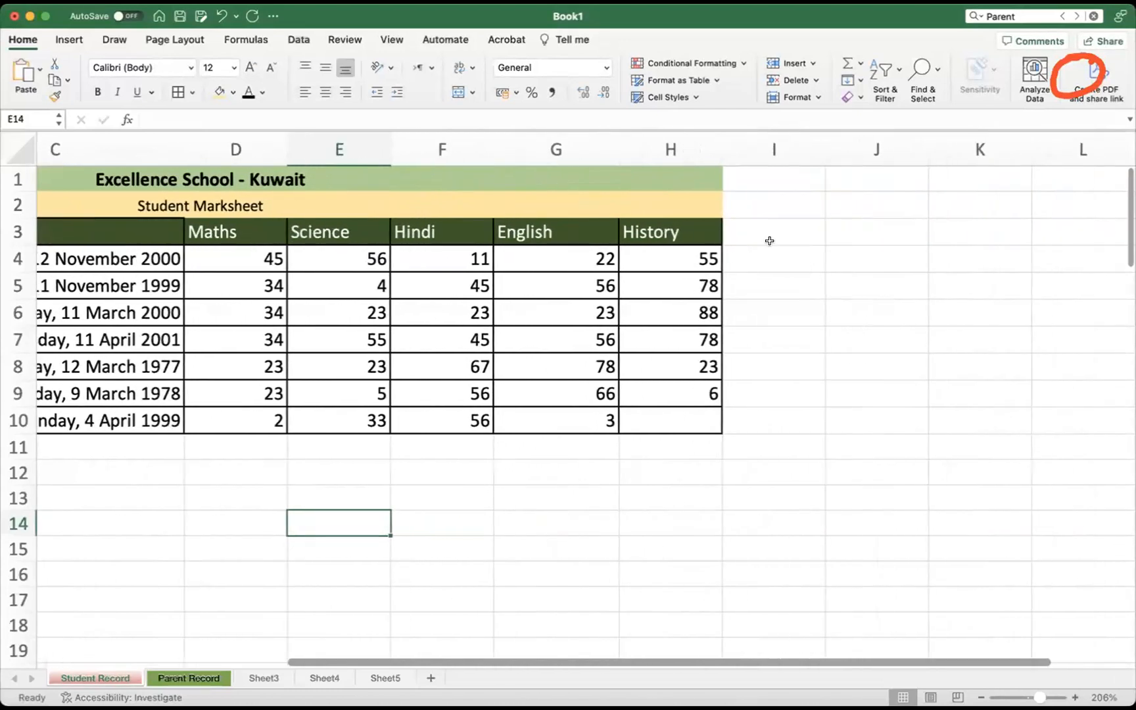
{"action": "left_click", "coordinate": [774, 230]}
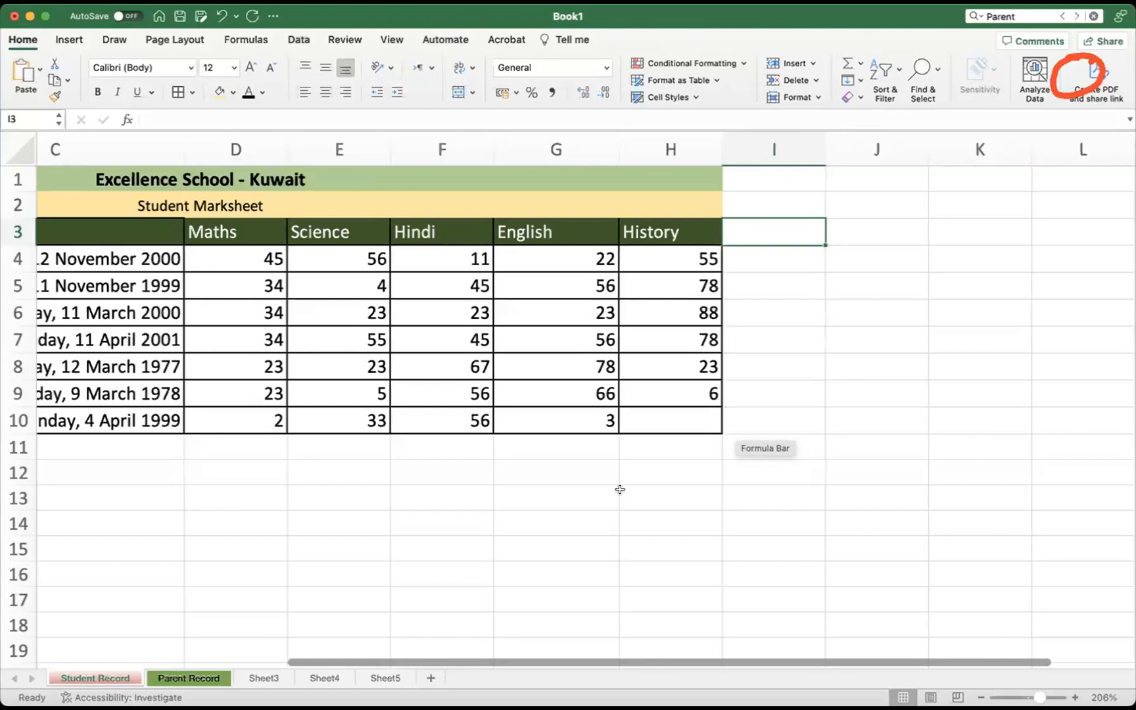
{"action": "scroll", "coordinate": [547, 484], "scroll_direction": "left", "scroll_amount": 5}
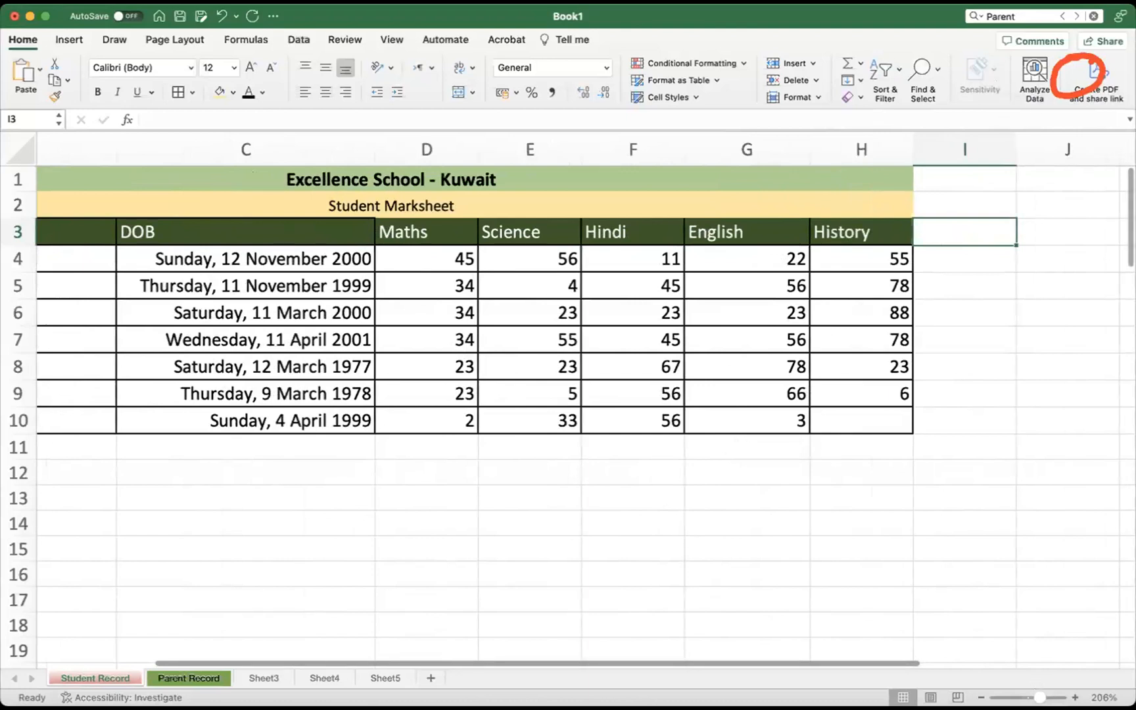
{"action": "scroll", "coordinate": [519, 420], "scroll_direction": "down", "scroll_amount": 5}
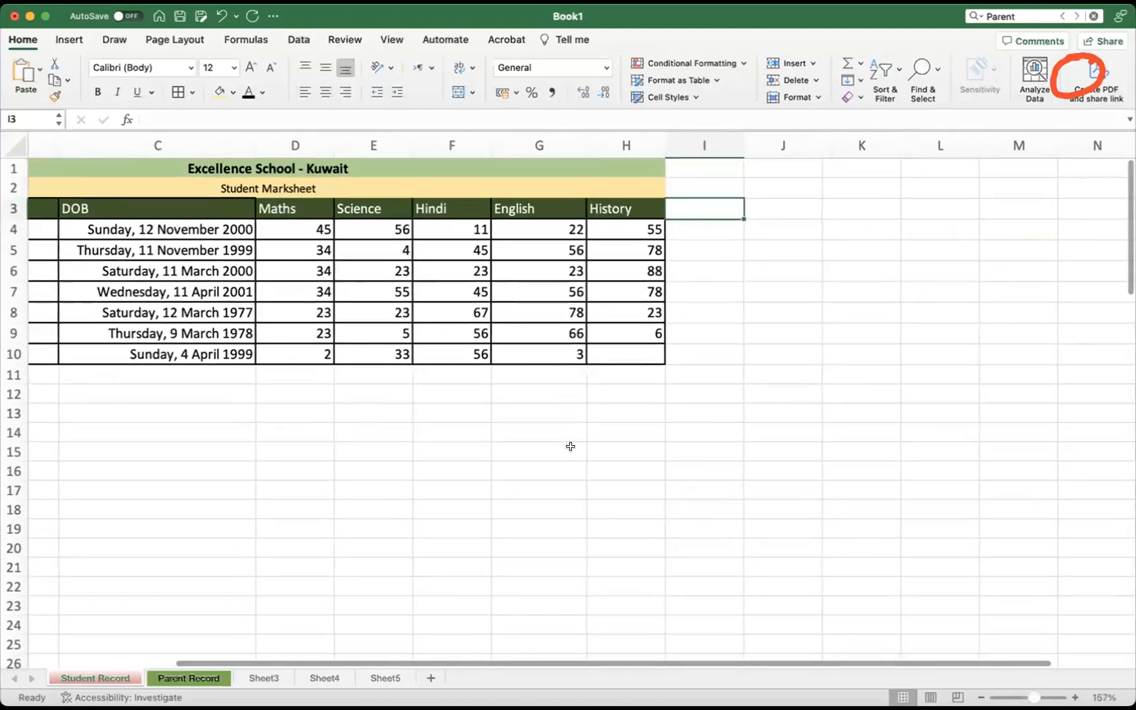
{"action": "scroll", "coordinate": [519, 419], "scroll_direction": "left", "scroll_amount": 2}
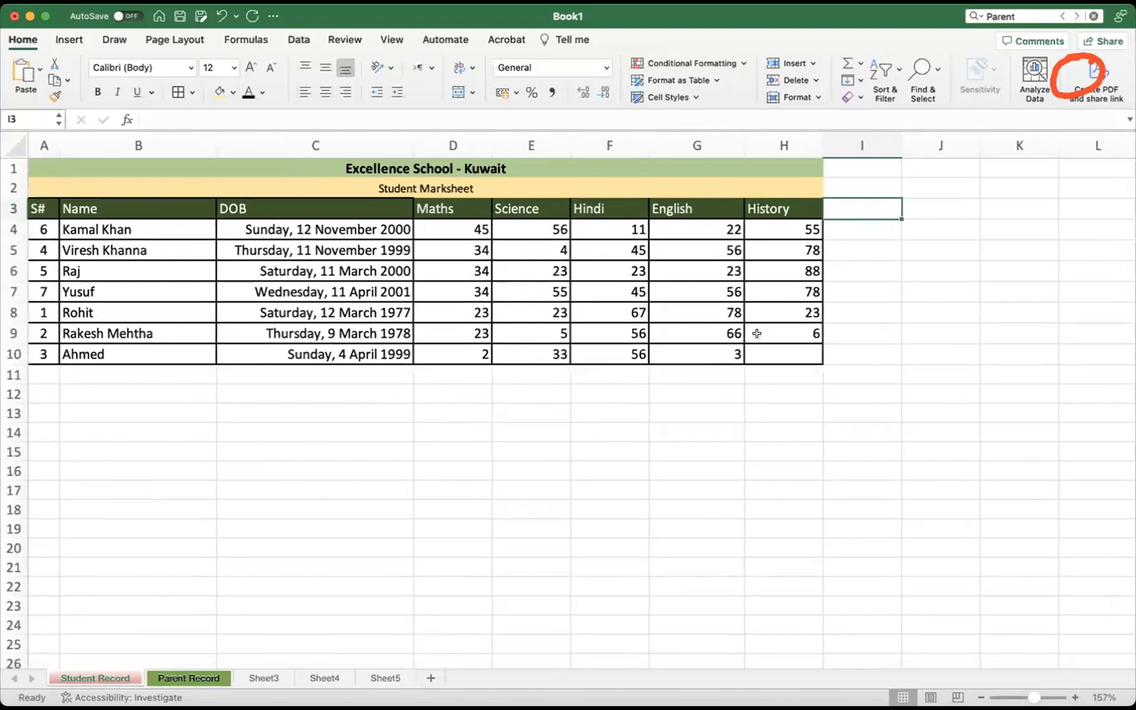
{"action": "left_click", "coordinate": [546, 213]}
{"action": "left_click", "coordinate": [545, 229]}
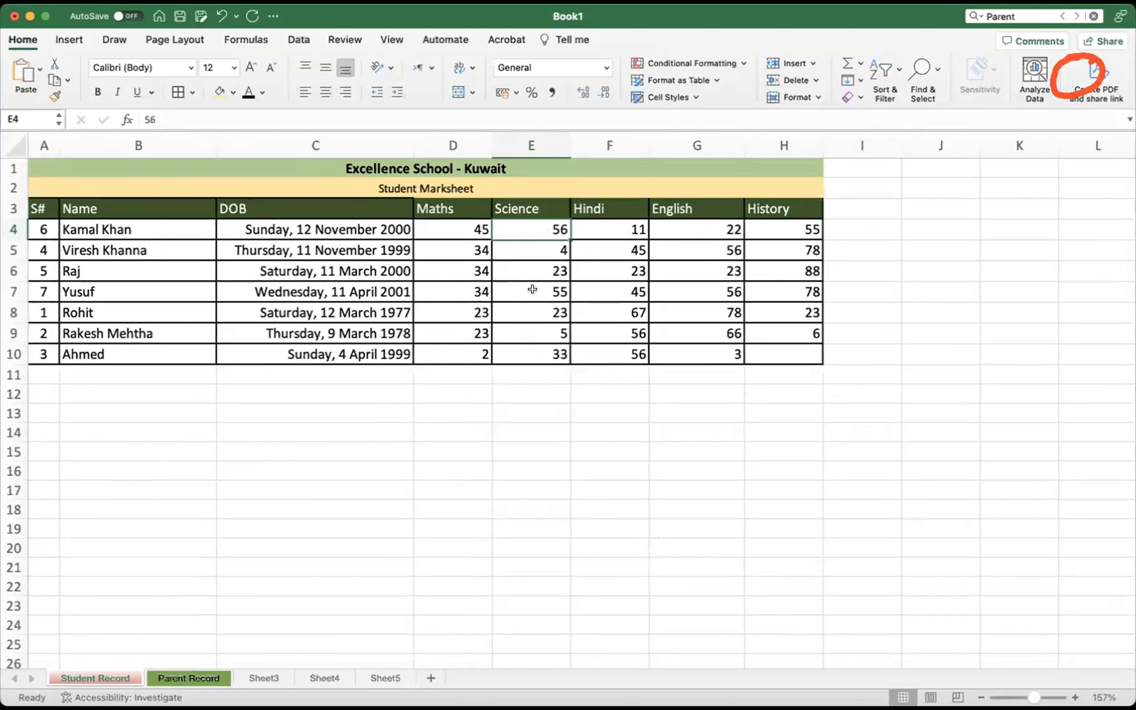
Select the marksheet table A3:H10, including the S# header row
{"action": "left_click", "coordinate": [43, 206]}
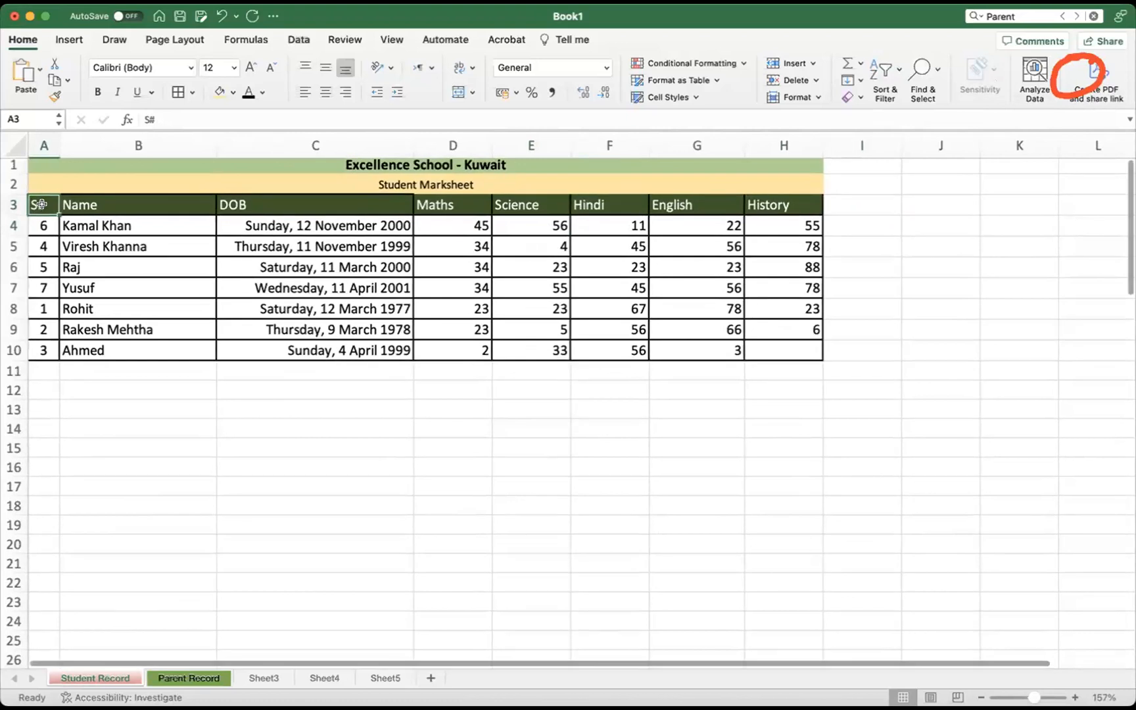
{"action": "left_click_drag", "start_coordinate": [234, 235], "coordinate": [783, 355]}
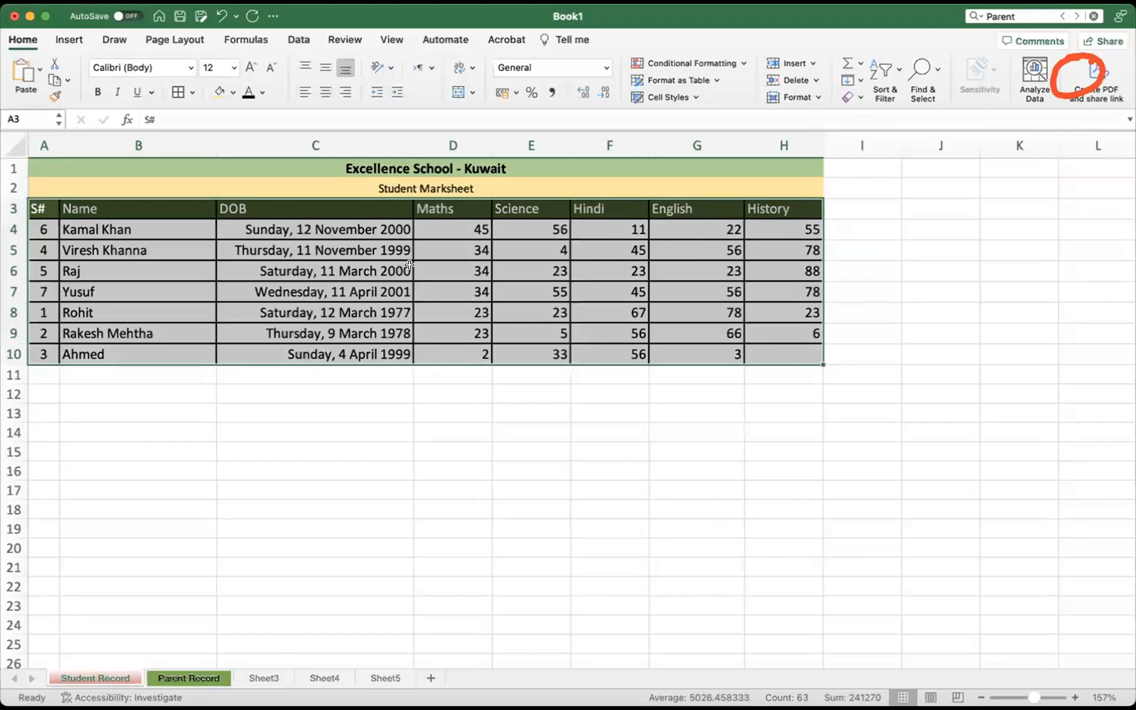
{"action": "left_click", "coordinate": [892, 70]}
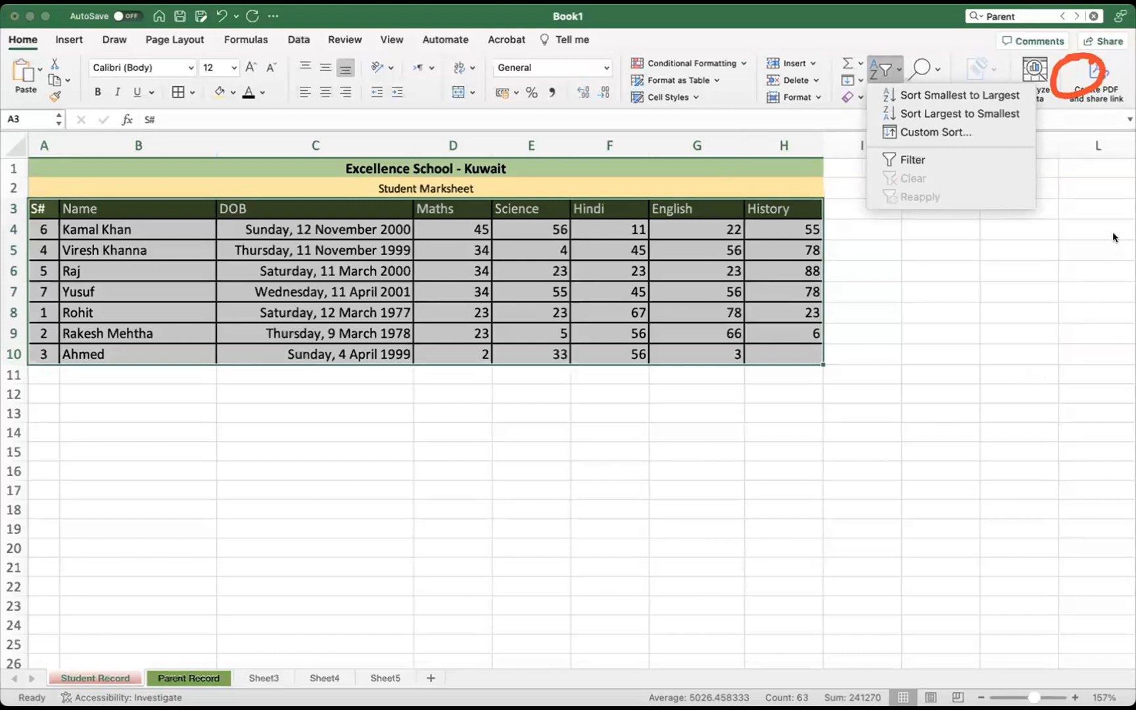
{"action": "left_click", "coordinate": [1060, 208]}
{"action": "mouse_move", "coordinate": [852, 55]}
{"action": "left_mouse_down"}
{"action": "mouse_move", "coordinate": [833, 74]}
{"action": "mouse_move", "coordinate": [897, 51]}
{"action": "mouse_move", "coordinate": [844, 78]}
{"action": "mouse_move", "coordinate": [898, 76]}
{"action": "mouse_move", "coordinate": [883, 101]}
{"action": "left_mouse_up"}
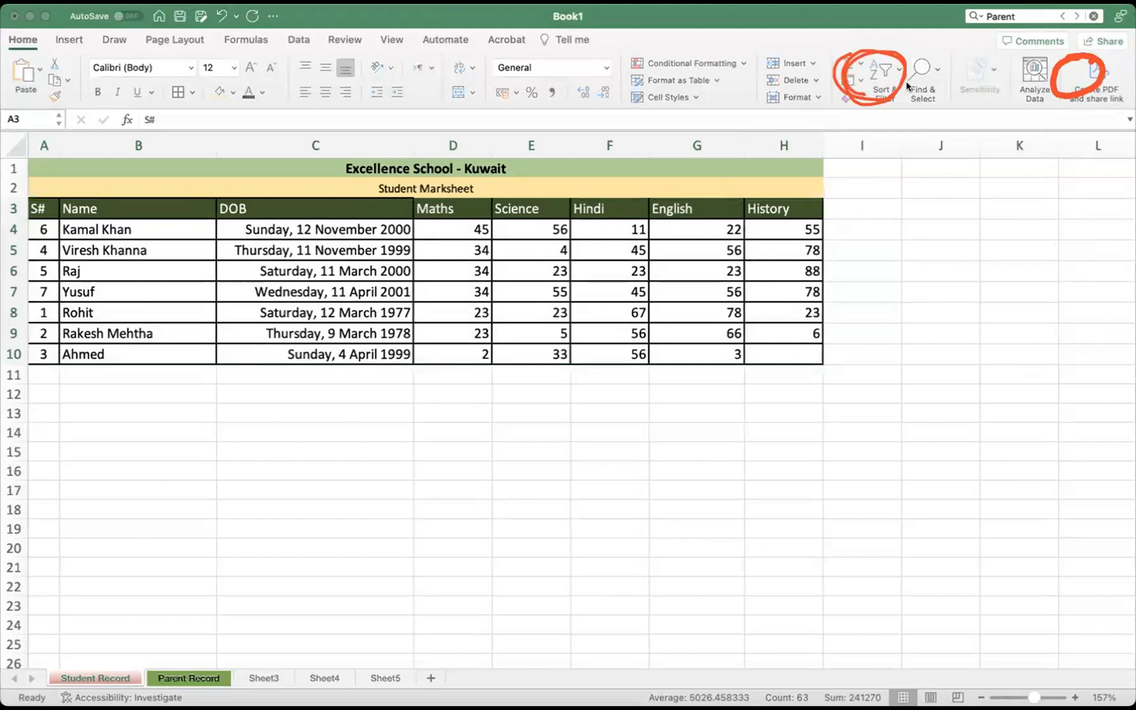
{"action": "left_click", "coordinate": [885, 71]}
Custom-sort the table by Science, Largest to Smallest
{"action": "left_click", "coordinate": [889, 69]}
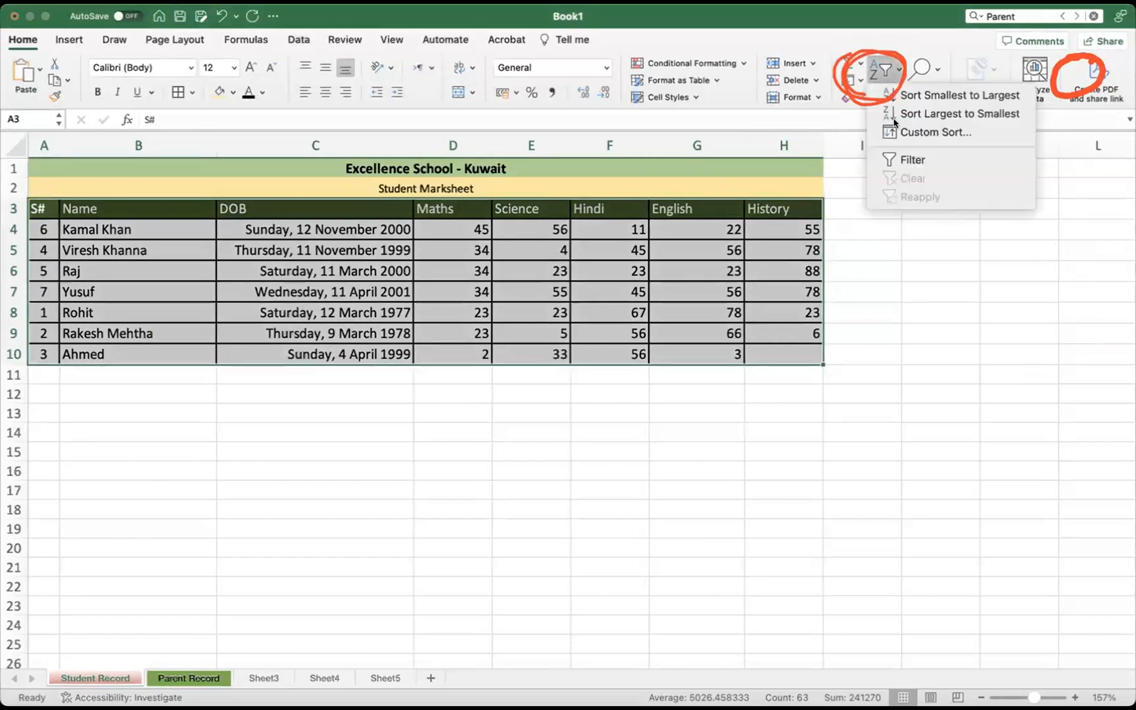
{"action": "left_click", "coordinate": [917, 133]}
{"action": "left_click_drag", "start_coordinate": [561, 72], "coordinate": [687, 169]}
{"action": "left_click_drag", "start_coordinate": [565, 172], "coordinate": [387, 377]}
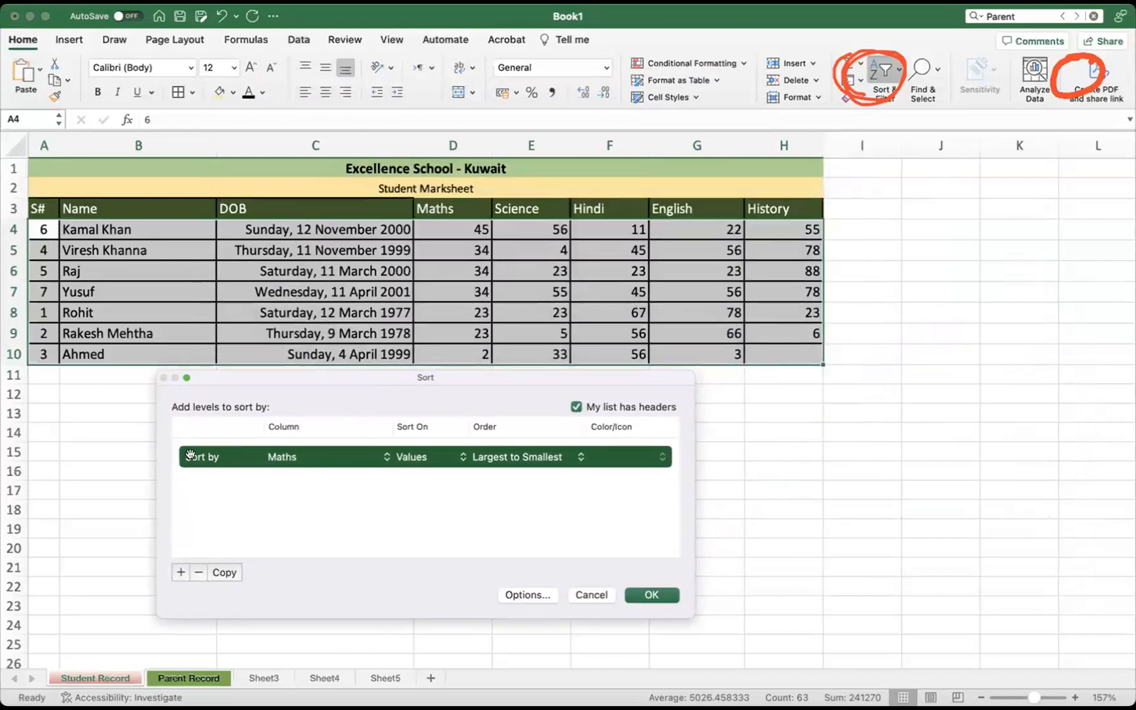
{"action": "left_click", "coordinate": [283, 458]}
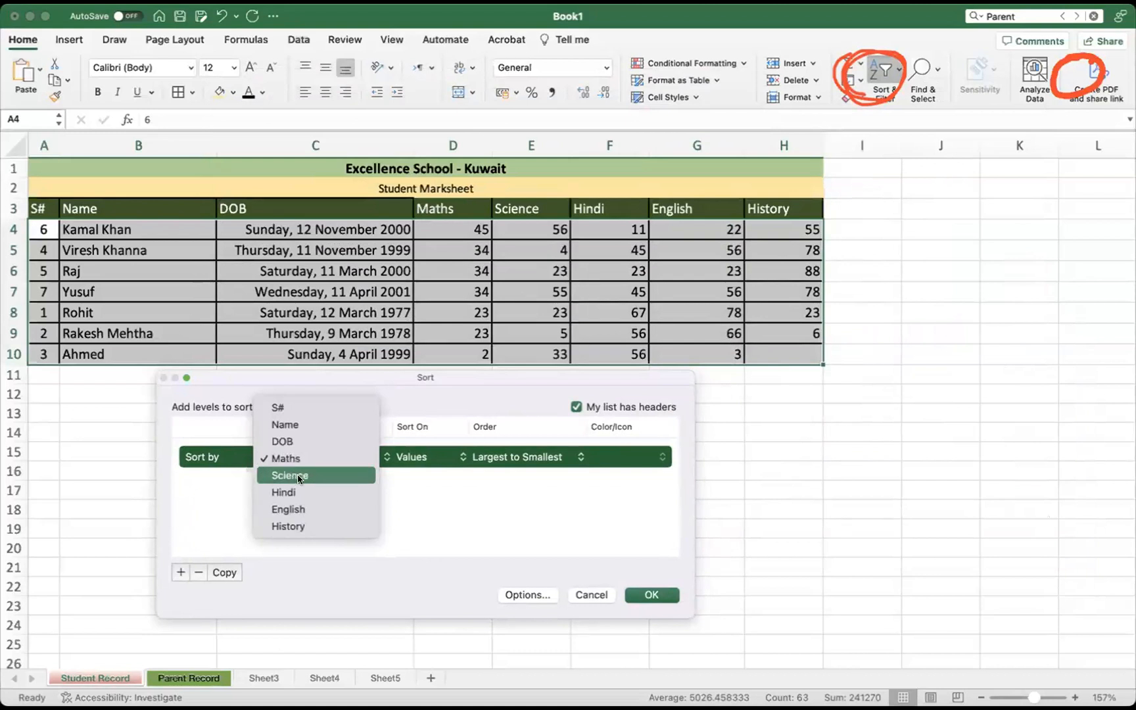
{"action": "left_click", "coordinate": [298, 476]}
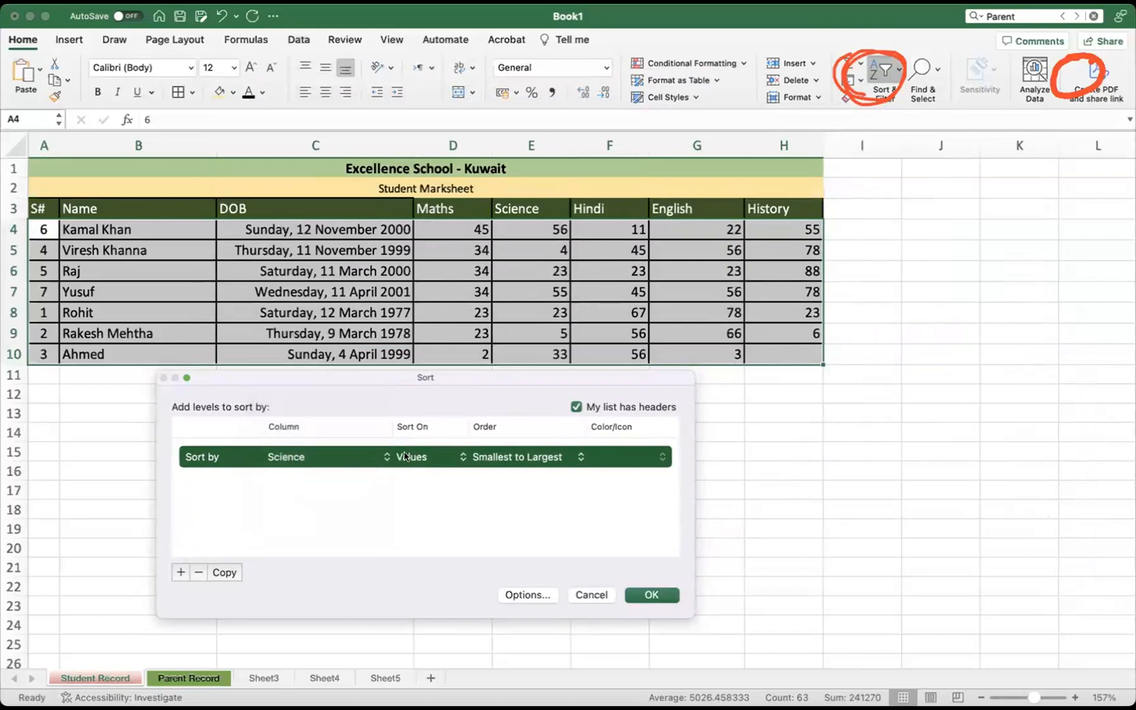
{"action": "left_click", "coordinate": [533, 460]}
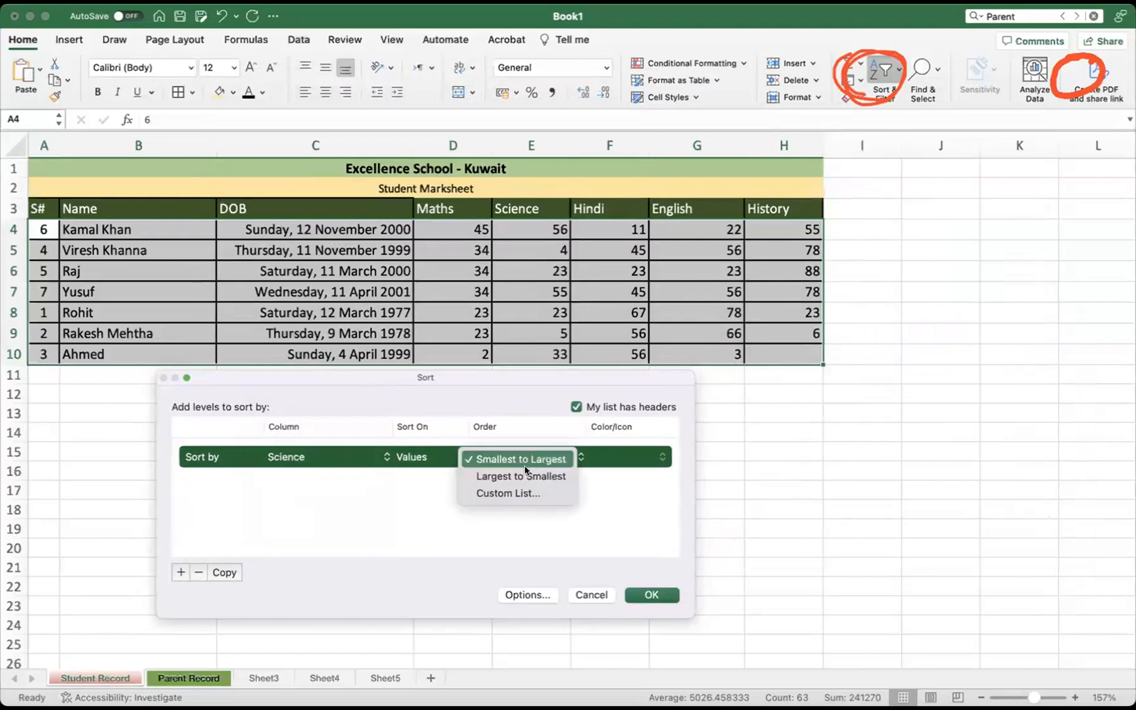
{"action": "left_click", "coordinate": [525, 474]}
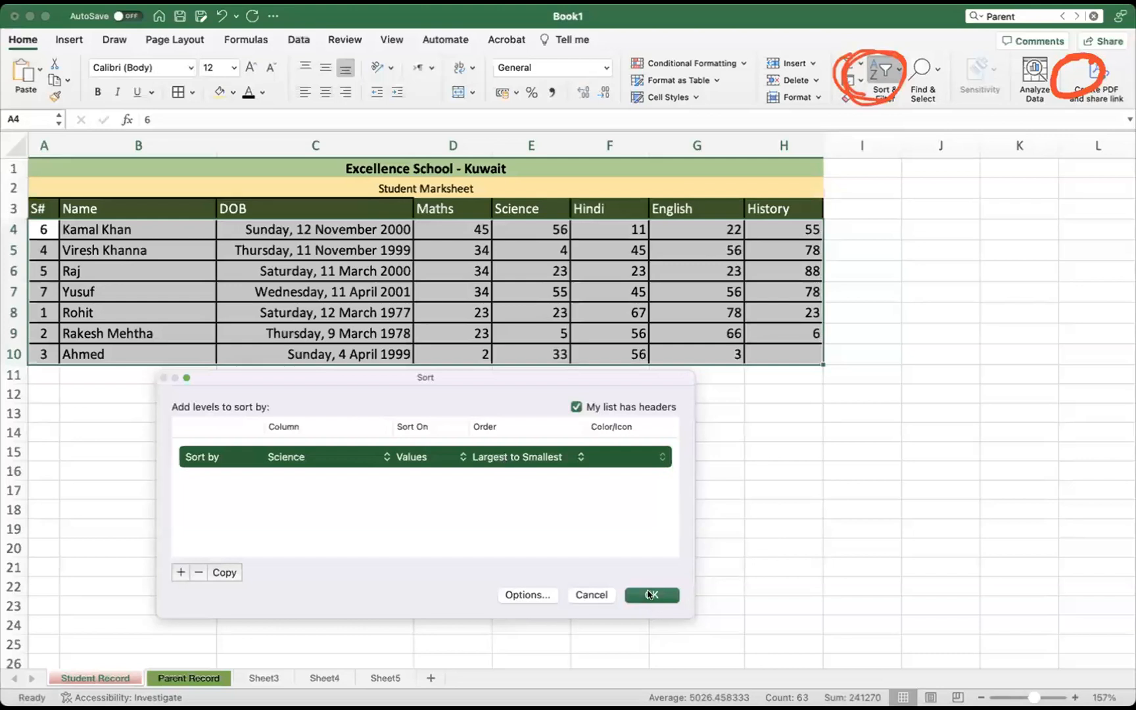
{"action": "left_click", "coordinate": [648, 594]}
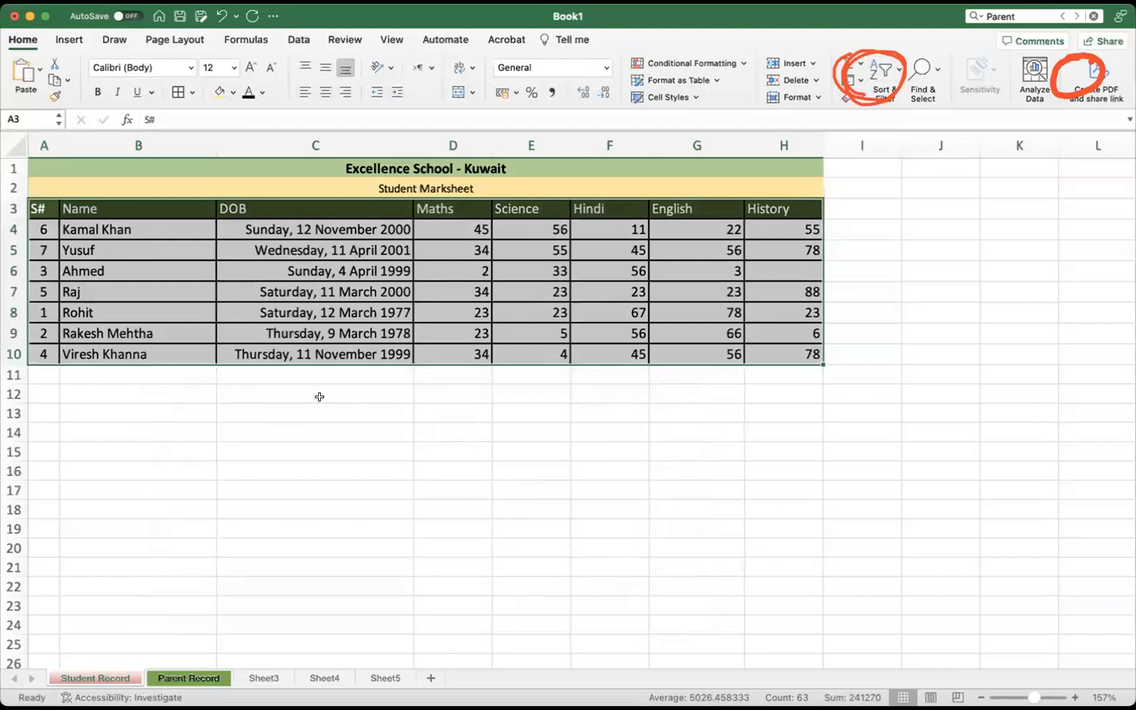
{"action": "left_click", "coordinate": [533, 227]}
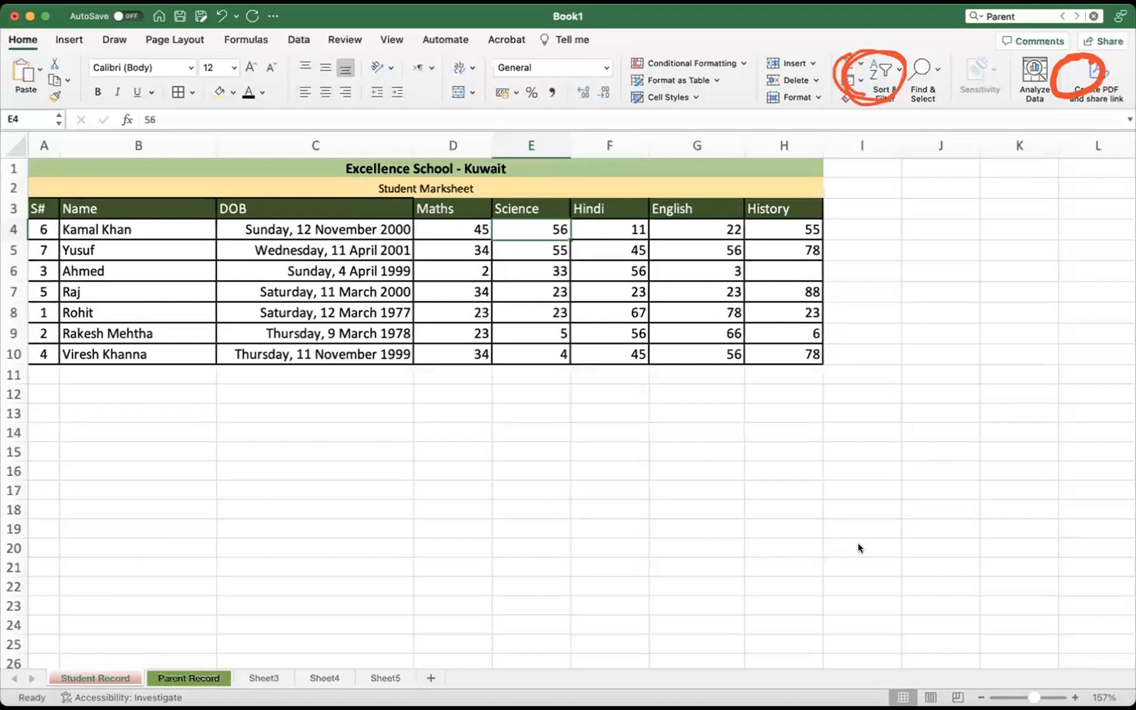
{"action": "left_click", "coordinate": [629, 227]}
{"action": "left_click_drag", "start_coordinate": [41, 203], "coordinate": [757, 360]}
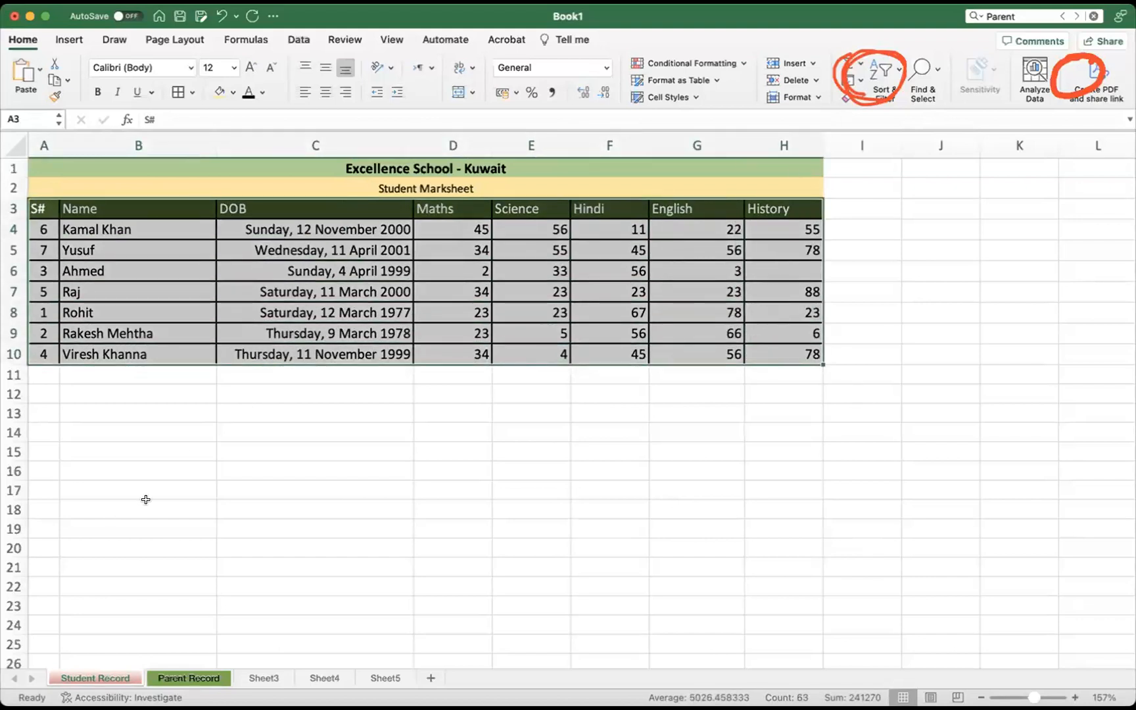
{"action": "left_click", "coordinate": [135, 471]}
{"action": "left_click_drag", "start_coordinate": [39, 205], "coordinate": [769, 353]}
{"action": "left_click", "coordinate": [888, 68]}
{"action": "left_click", "coordinate": [921, 134]}
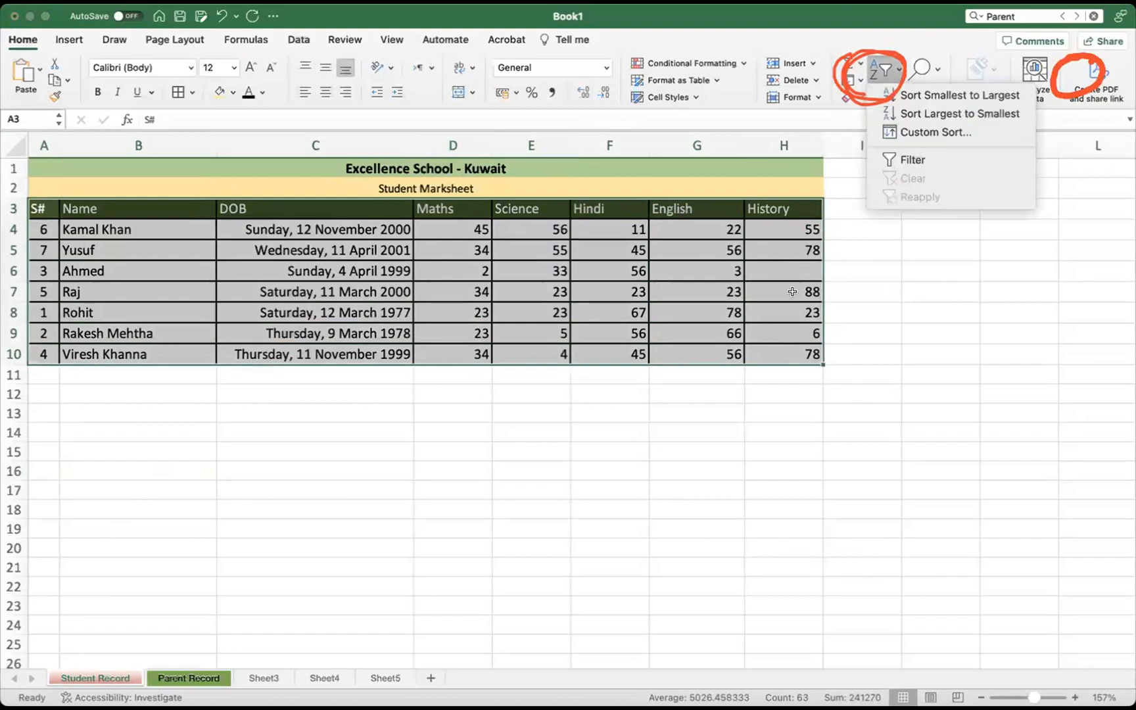
{"action": "left_click_drag", "start_coordinate": [434, 75], "coordinate": [370, 345]}
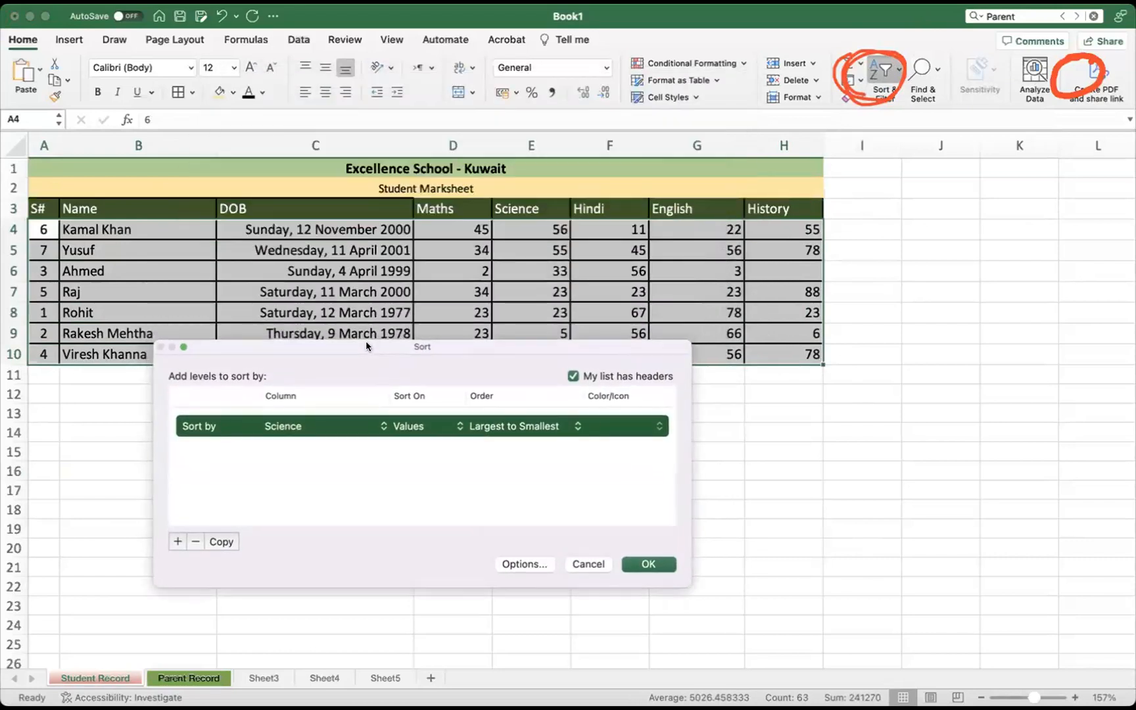
{"action": "left_click", "coordinate": [288, 428]}
{"action": "left_click", "coordinate": [205, 423]}
{"action": "left_click", "coordinate": [303, 428]}
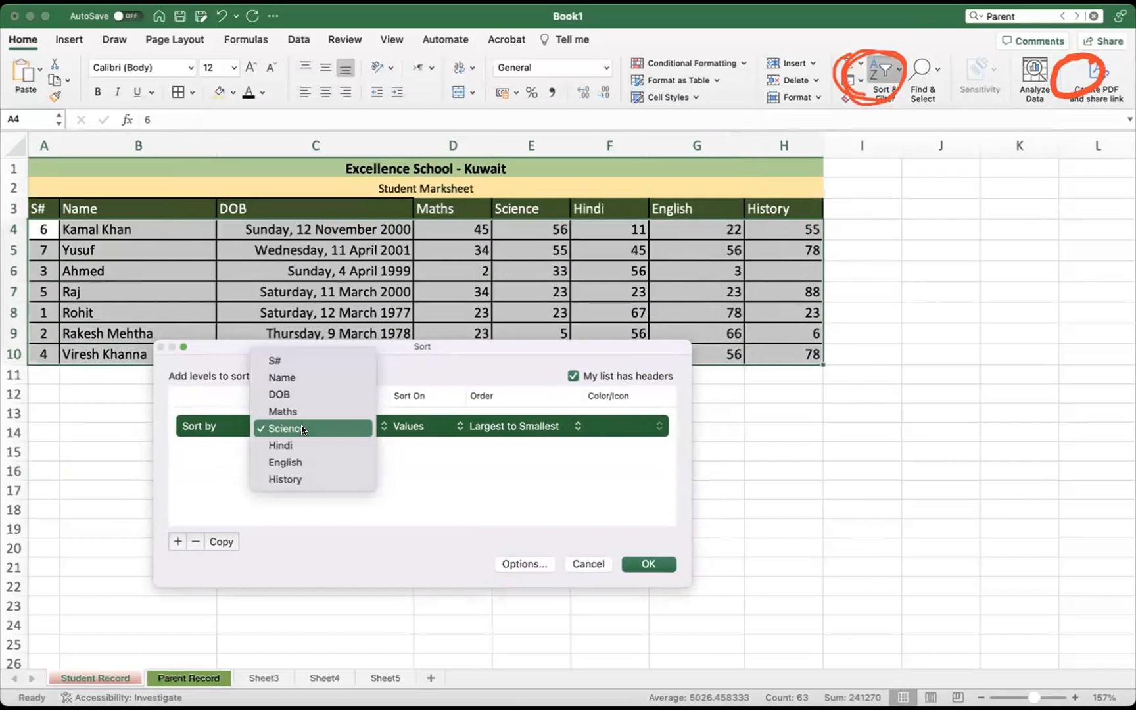
{"action": "left_click", "coordinate": [479, 492]}
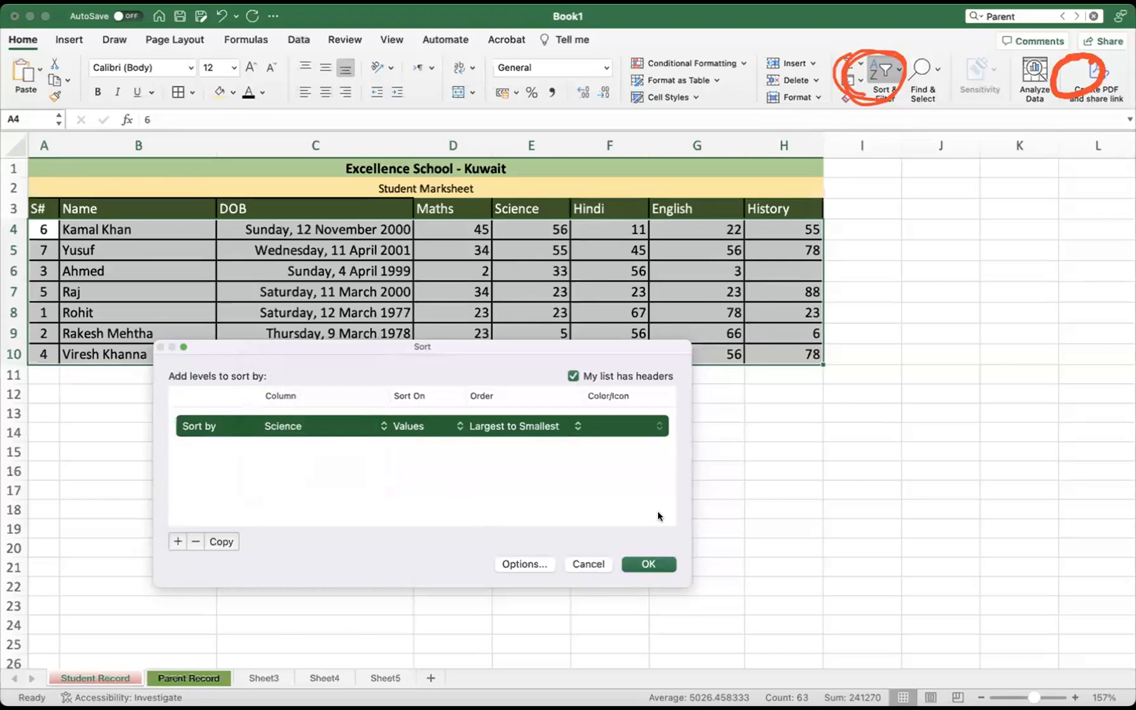
{"action": "left_click", "coordinate": [646, 564]}
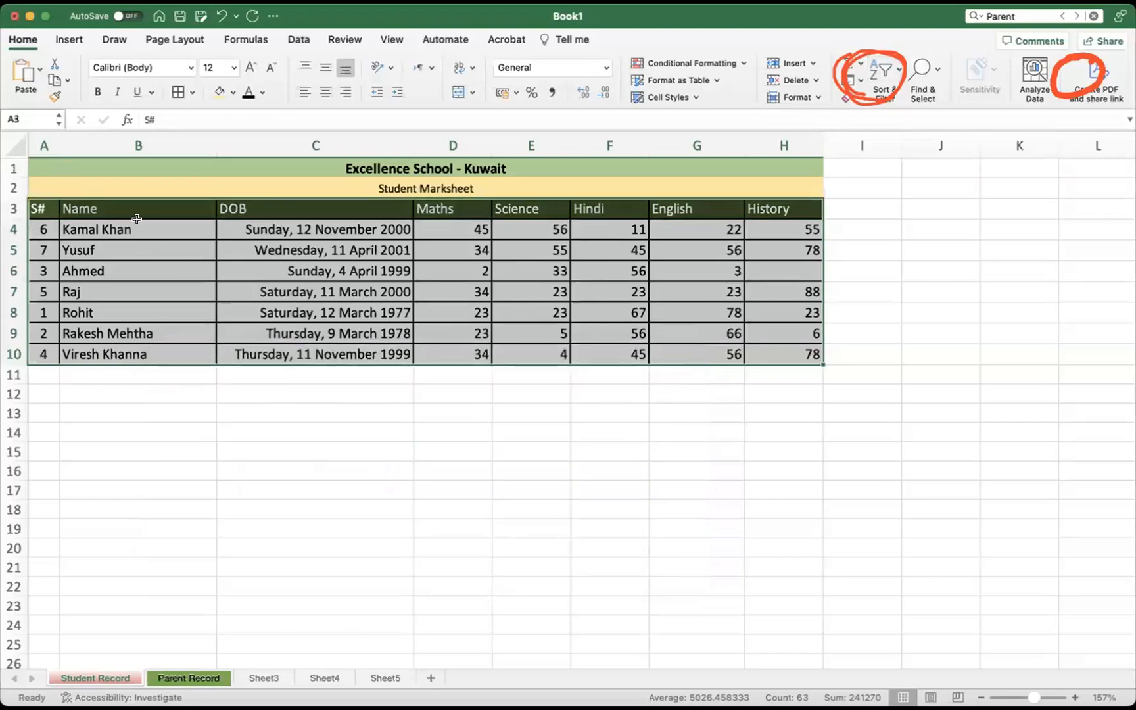
{"action": "left_click", "coordinate": [137, 222]}
{"action": "left_click", "coordinate": [41, 205]}
{"action": "scroll", "coordinate": [41, 200], "scroll_direction": "down", "scroll_amount": 1}
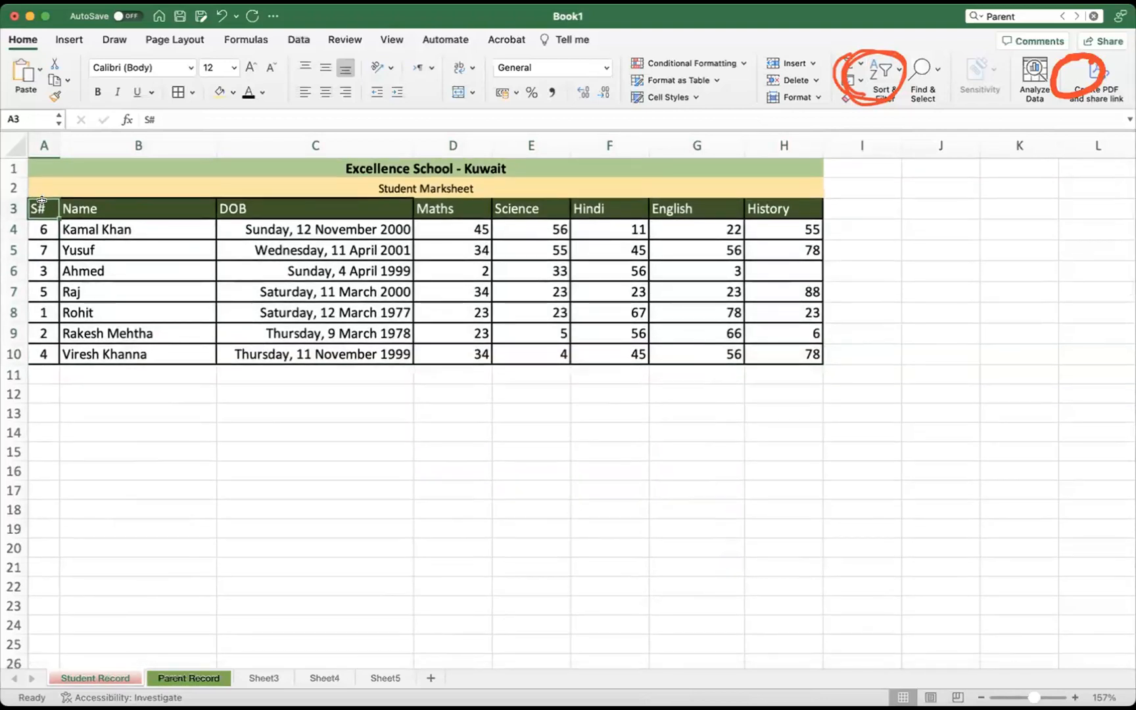
Select A3:H10 and choose Define Name from the right-click menu
{"action": "left_click_drag", "start_coordinate": [41, 201], "coordinate": [779, 355]}
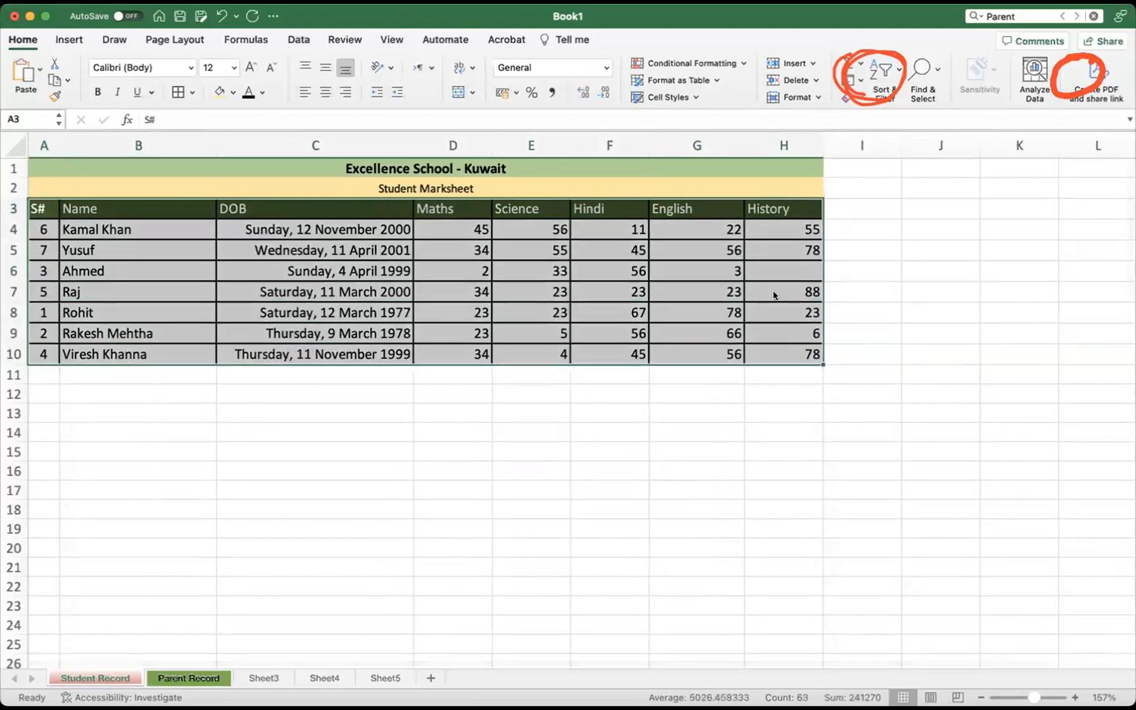
{"action": "right_click", "coordinate": [773, 295]}
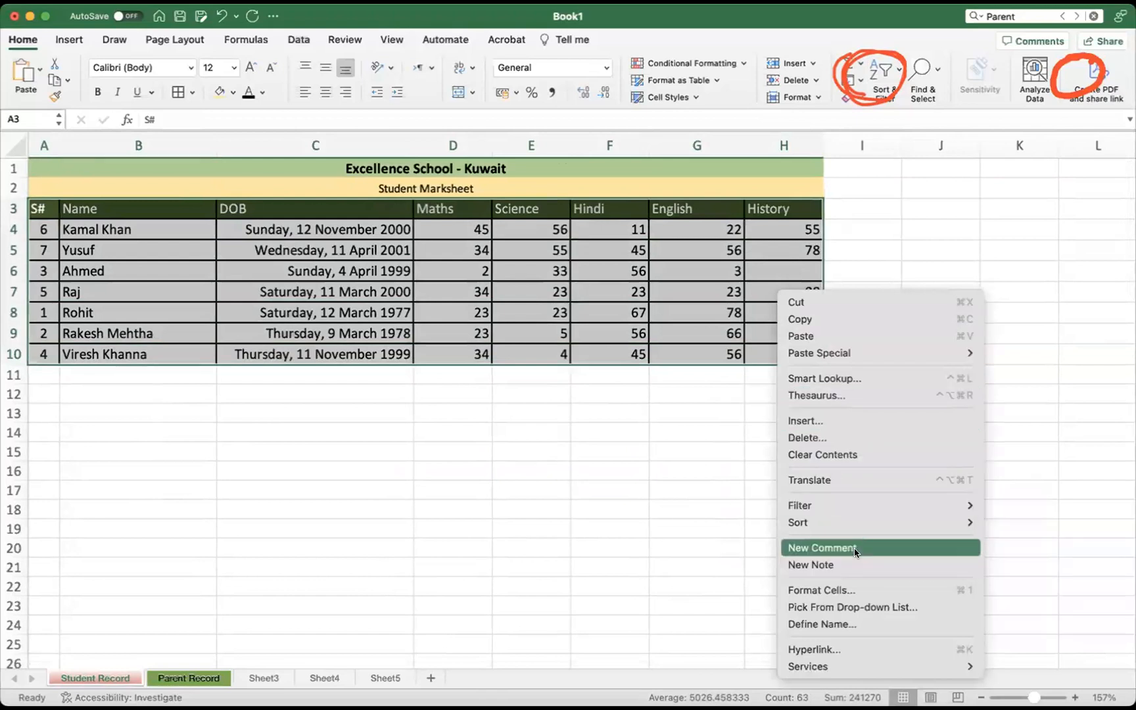
{"action": "left_click", "coordinate": [834, 625]}
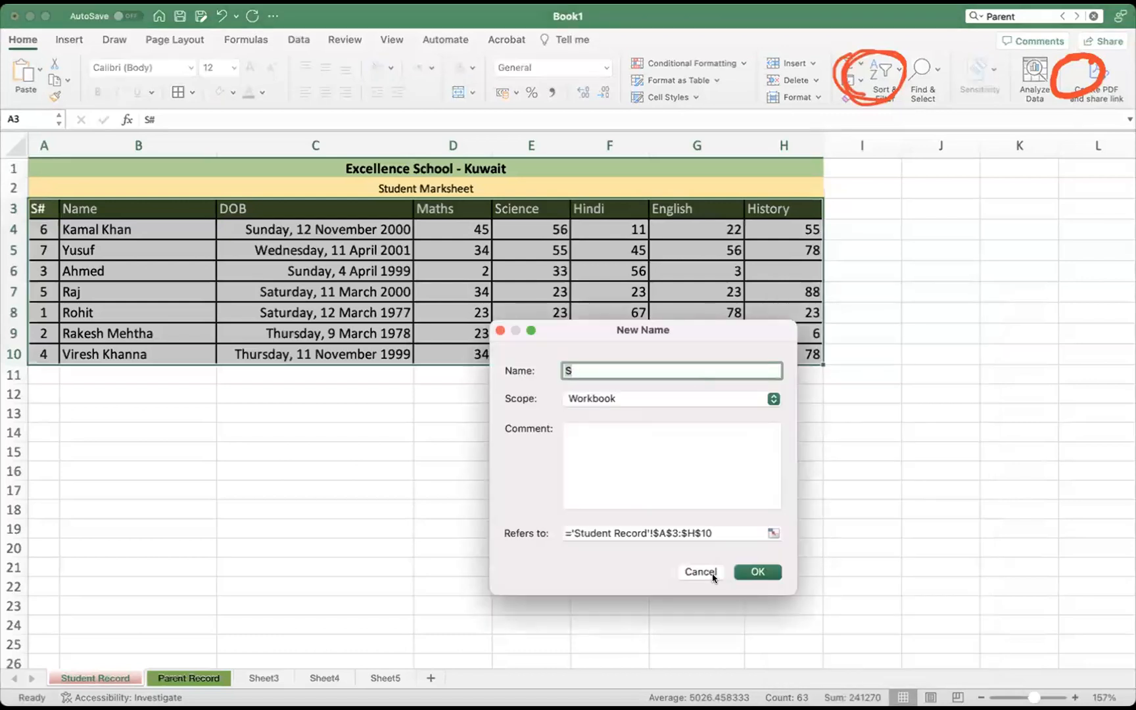
Cancel the New Name dialog and dismiss the header row's context menu
{"action": "left_click", "coordinate": [713, 577]}
{"action": "left_click_drag", "start_coordinate": [45, 206], "coordinate": [795, 210]}
{"action": "right_click", "coordinate": [796, 211]}
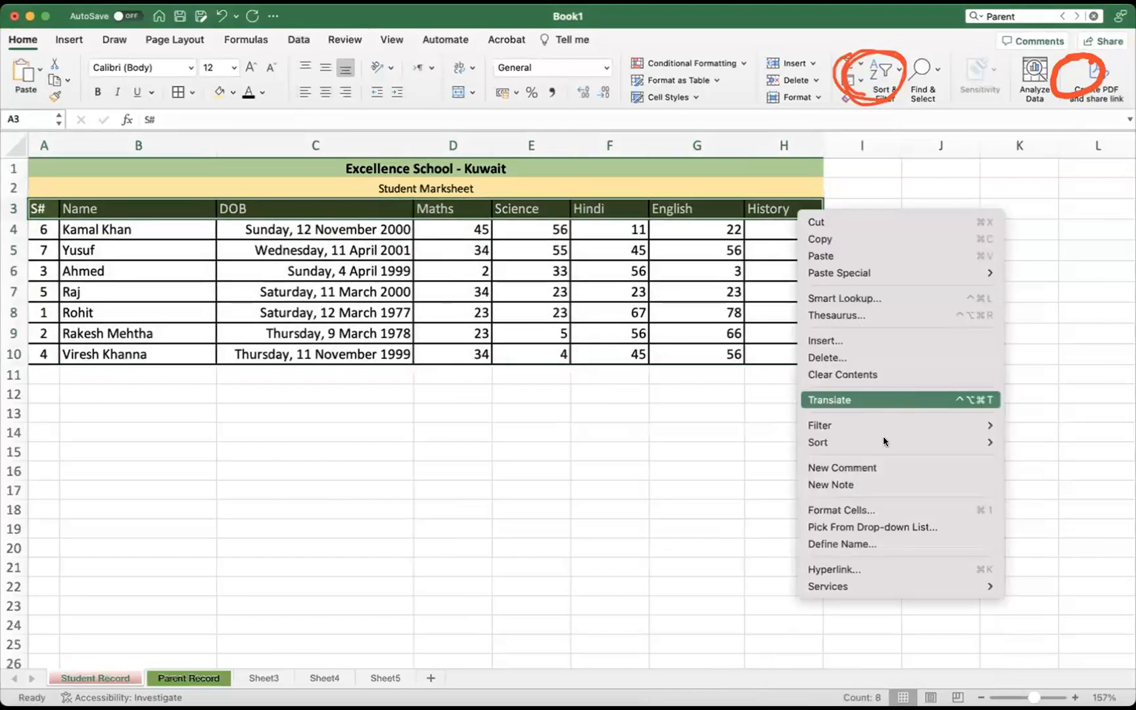
{"action": "mouse_move", "coordinate": [882, 442]}
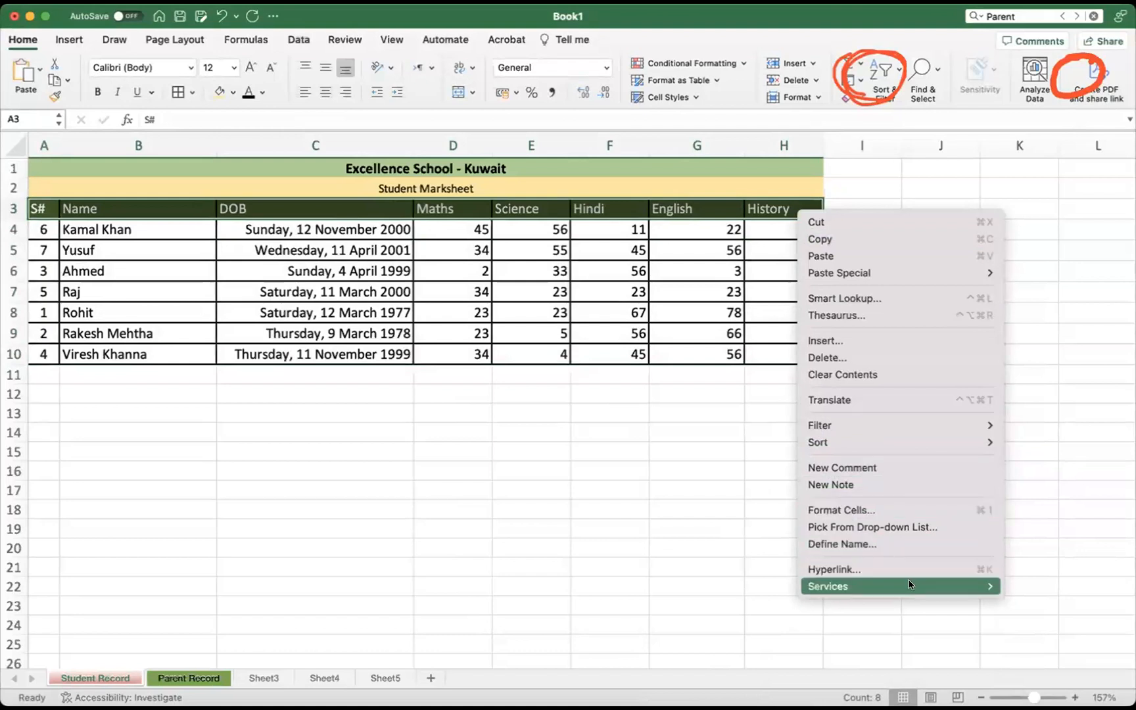
{"action": "mouse_move", "coordinate": [911, 585]}
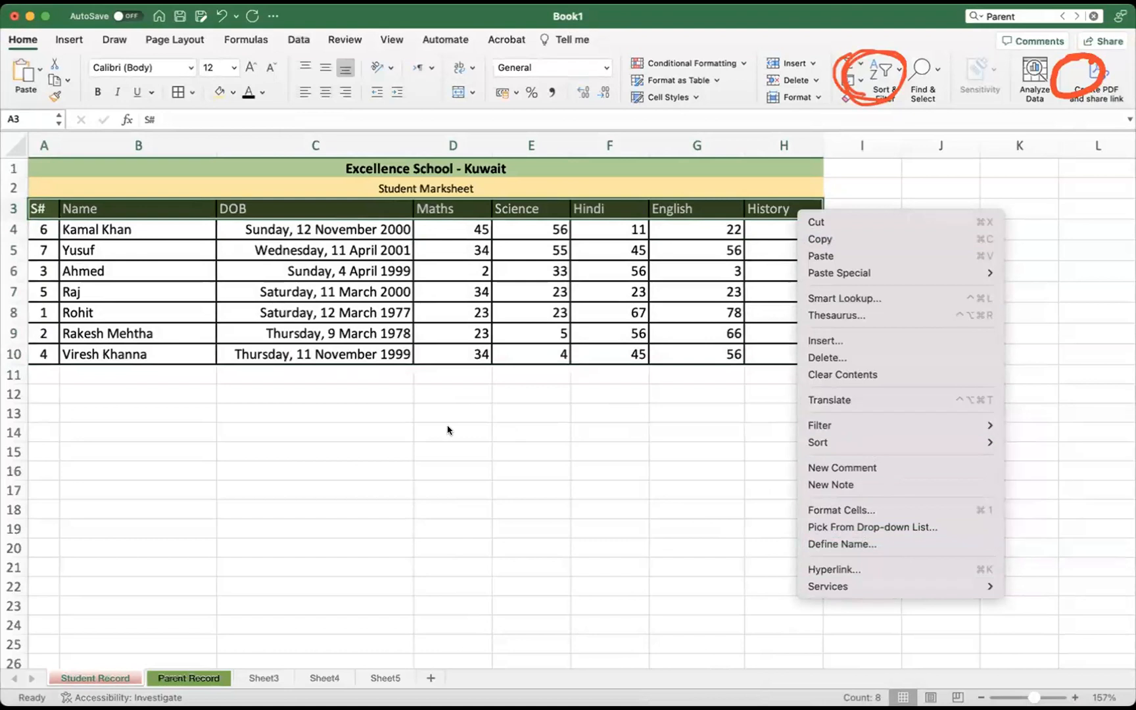
{"action": "left_click", "coordinate": [329, 414]}
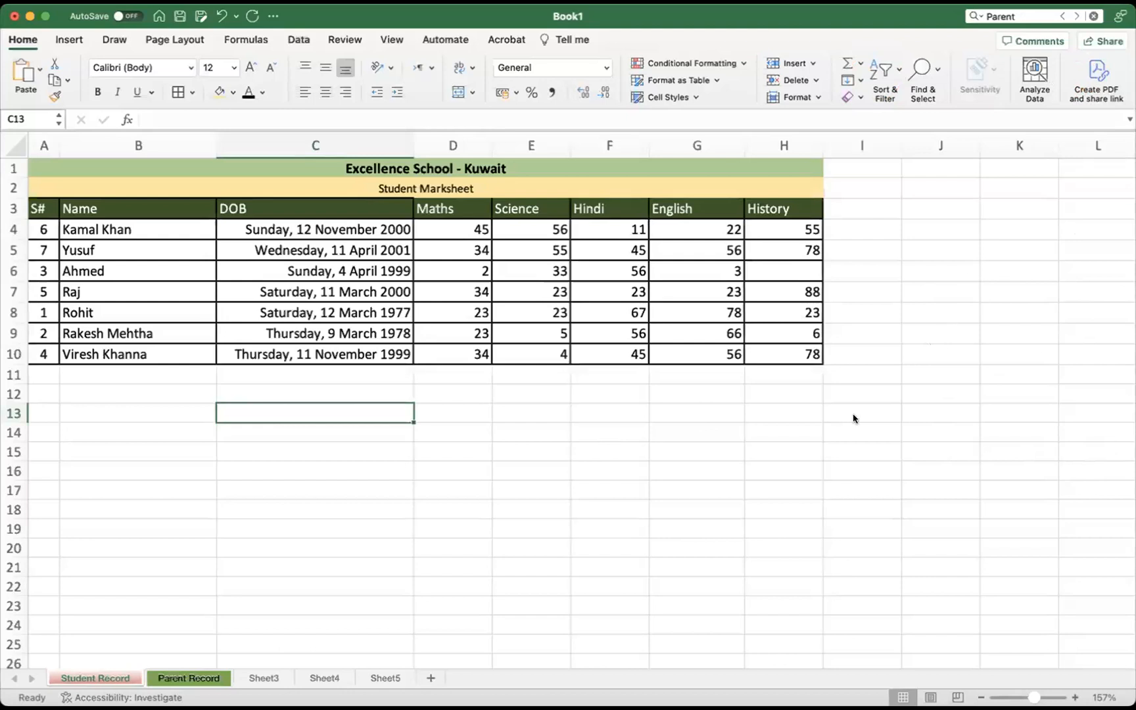
Enter 22 as Ahmed's History mark in H6, then select cell I3
{"action": "left_click", "coordinate": [913, 325]}
{"action": "left_click", "coordinate": [801, 275]}
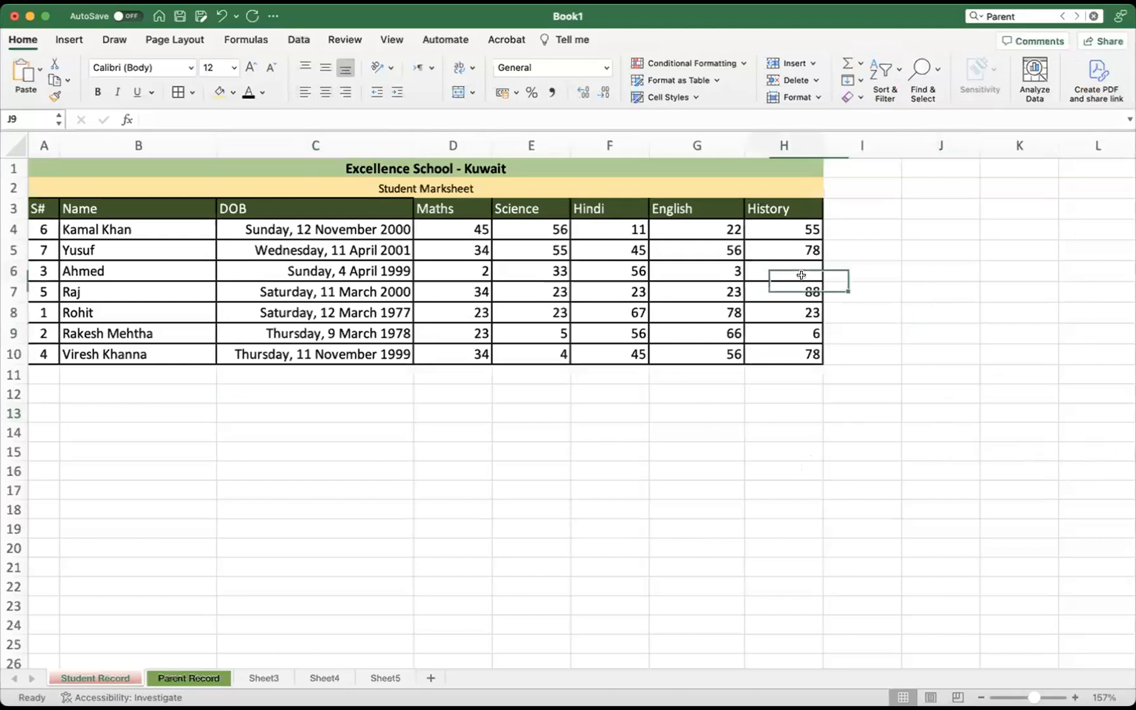
{"action": "type", "text": "22"}
{"action": "left_click", "coordinate": [892, 292]}
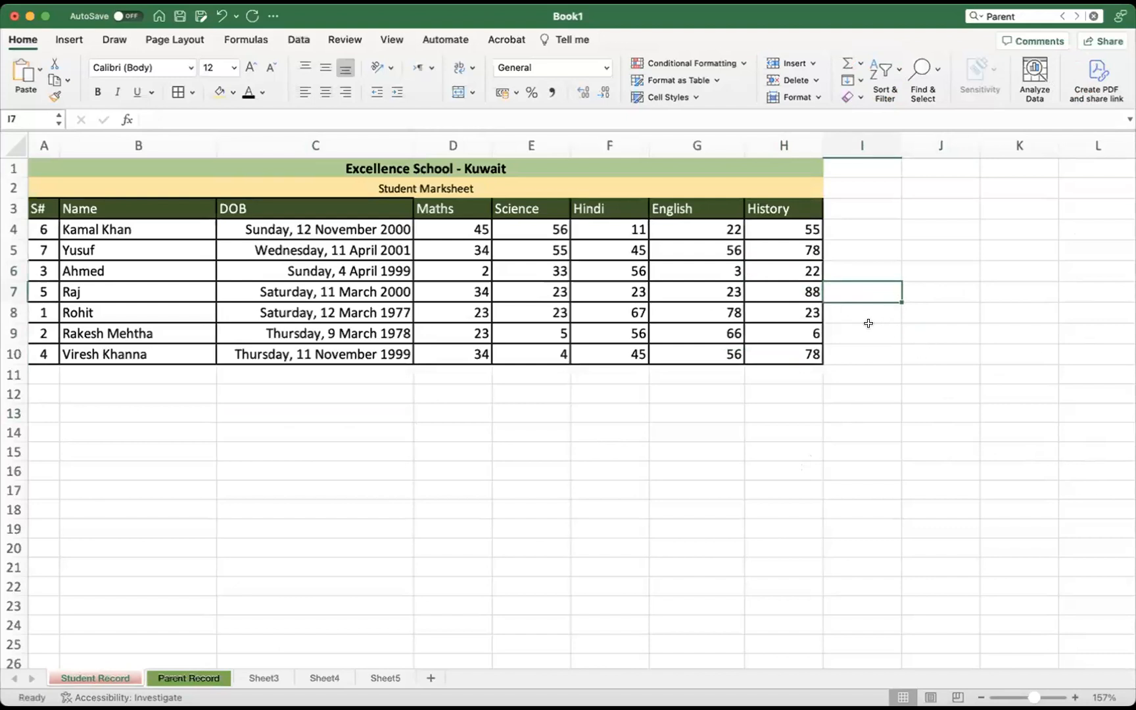
{"action": "left_click_drag", "start_coordinate": [458, 205], "coordinate": [792, 353]}
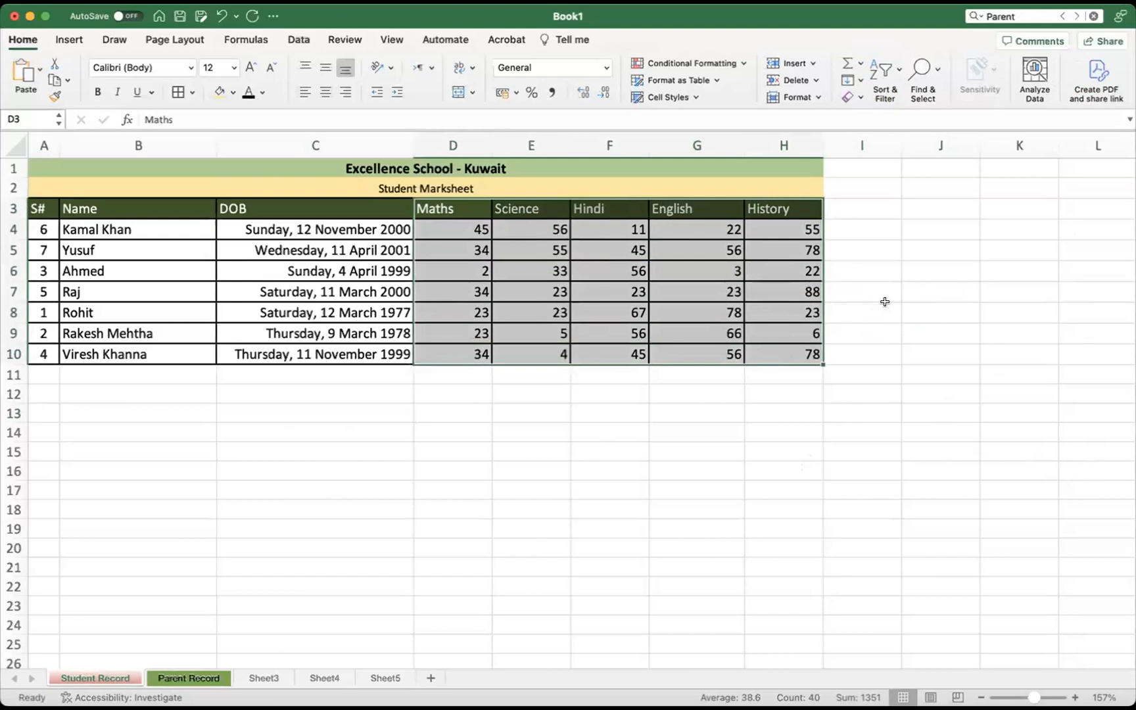
{"action": "left_click", "coordinate": [864, 204]}
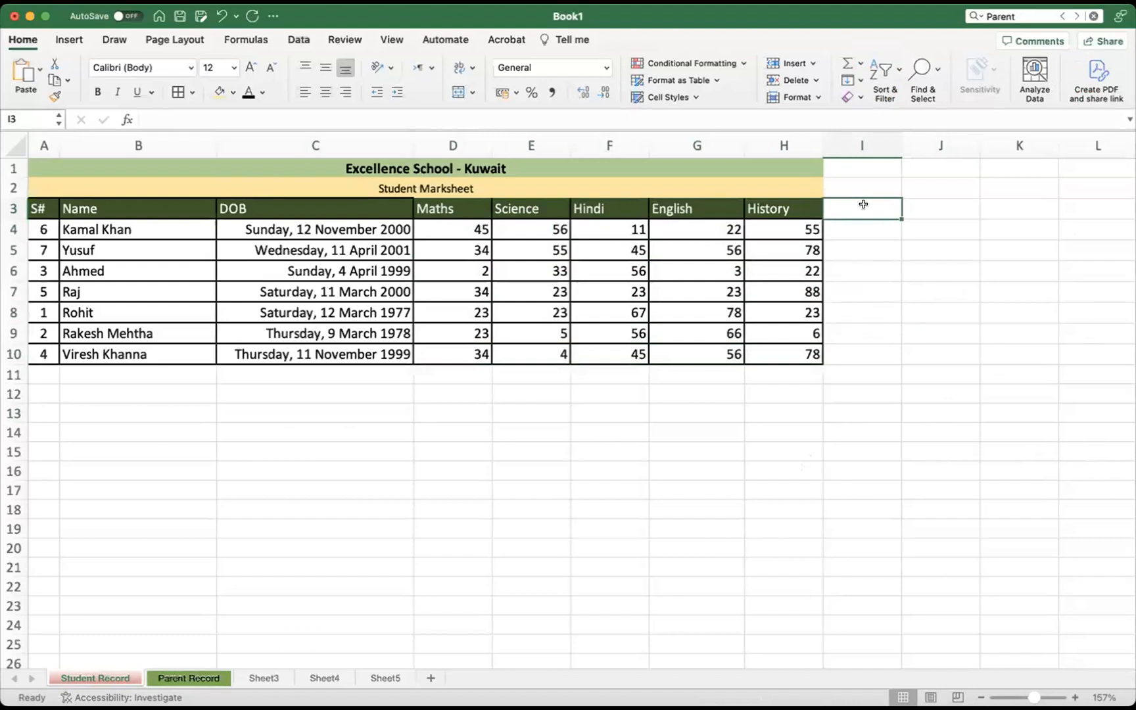
Enter 'Total' as the heading in I3, cancelling a formula briefly started in I4
{"action": "type", "text": "Total"}
{"action": "key", "text": "Return"}
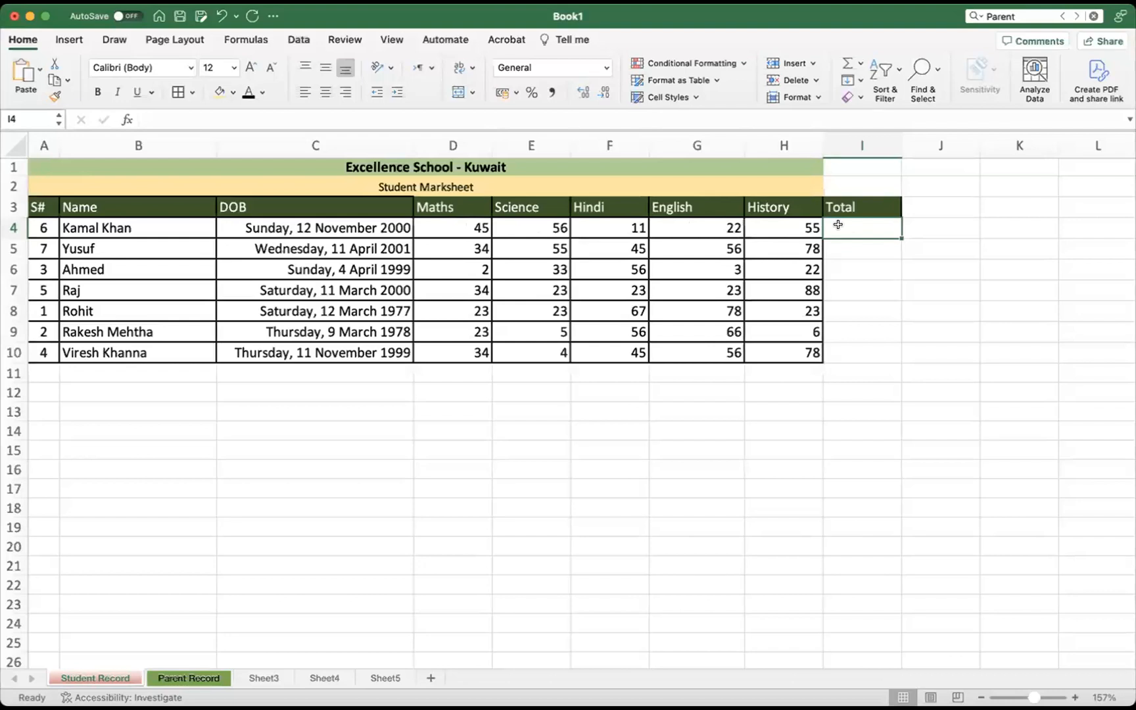
{"action": "type", "text": "="}
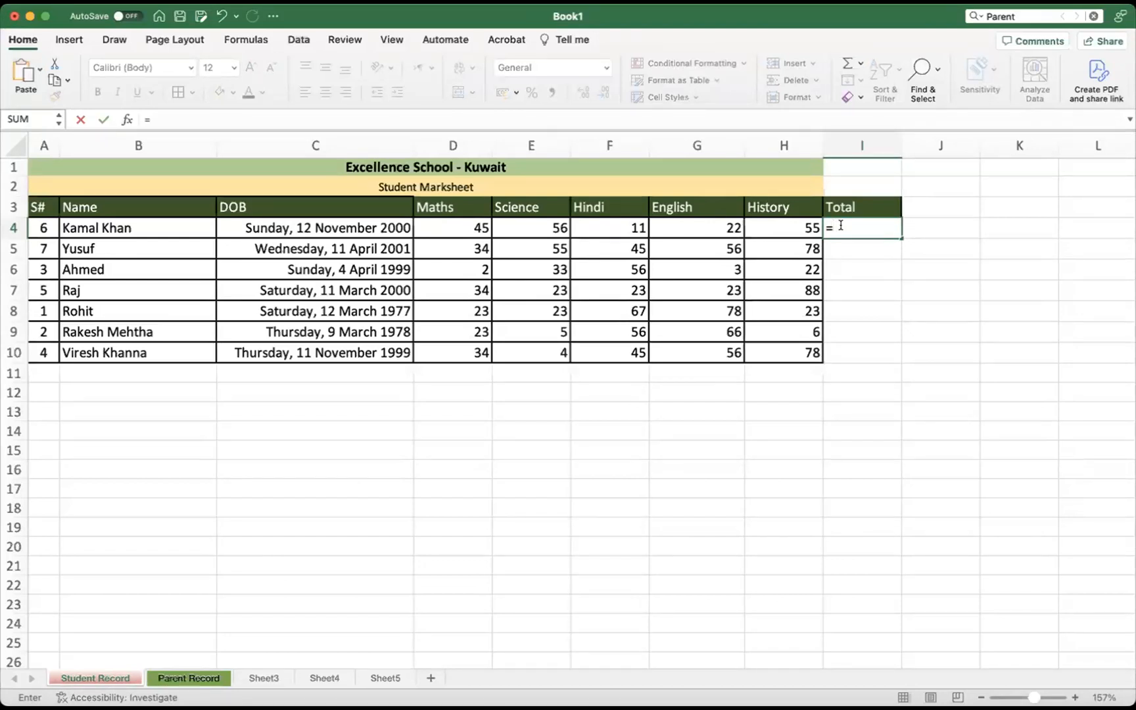
{"action": "key", "text": "Escape"}
{"action": "left_click", "coordinate": [875, 387]}
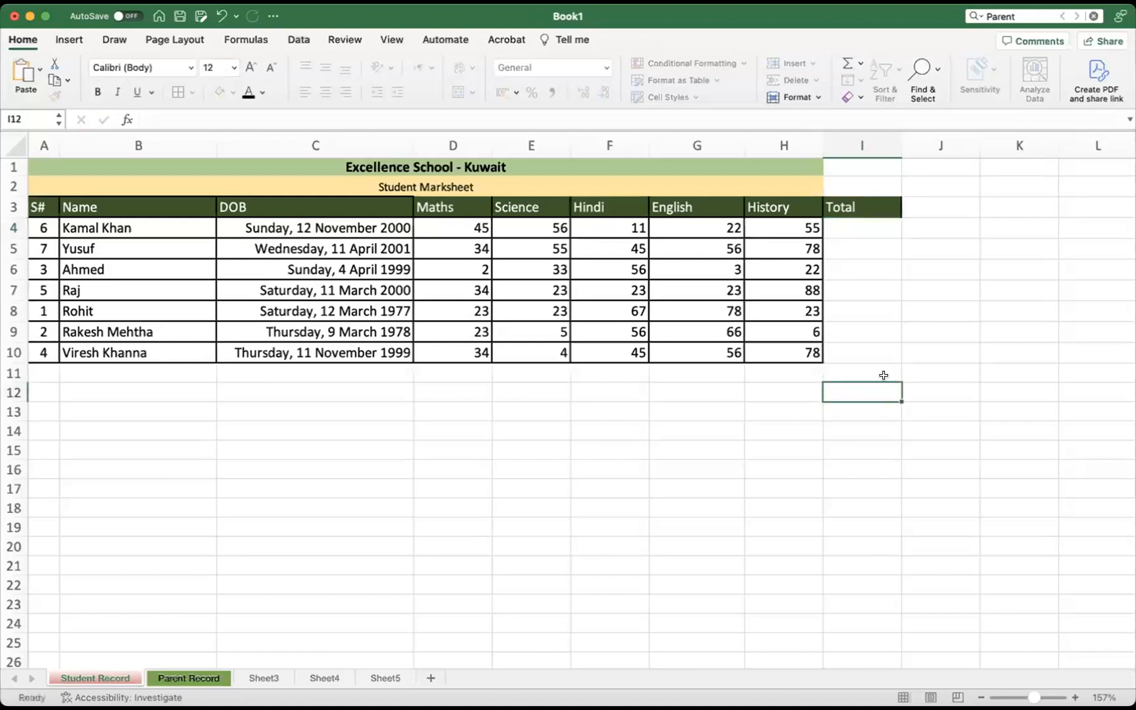
{"action": "left_click", "coordinate": [448, 226]}
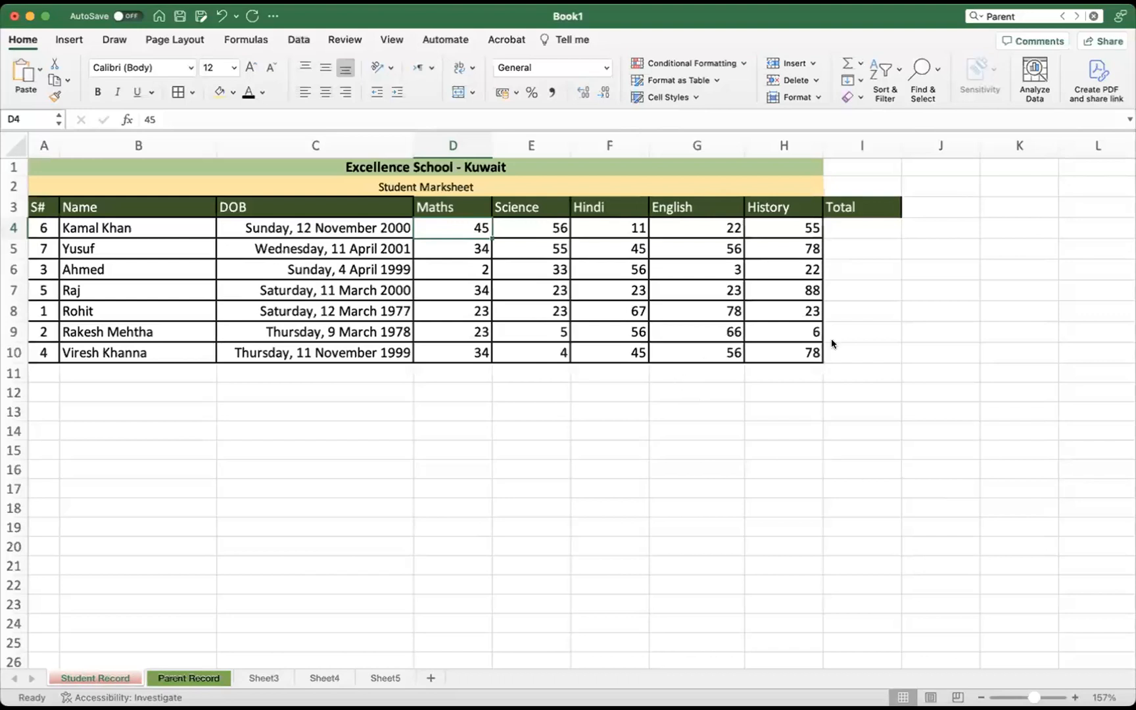
{"action": "left_click", "coordinate": [1113, 237]}
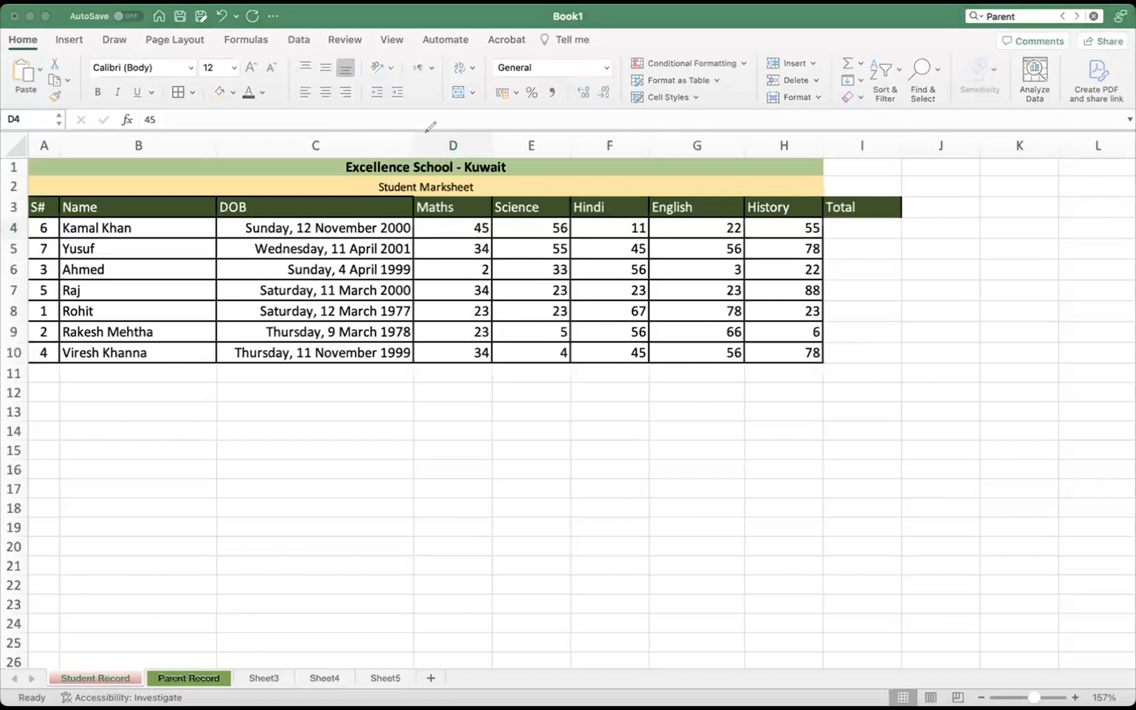
{"action": "mouse_move", "coordinate": [425, 113]}
{"action": "left_mouse_down"}
{"action": "mouse_move", "coordinate": [402, 204]}
{"action": "mouse_move", "coordinate": [424, 329]}
{"action": "mouse_move", "coordinate": [468, 365]}
{"action": "mouse_move", "coordinate": [512, 240]}
{"action": "mouse_move", "coordinate": [478, 127]}
{"action": "mouse_move", "coordinate": [411, 118]}
{"action": "left_mouse_up"}
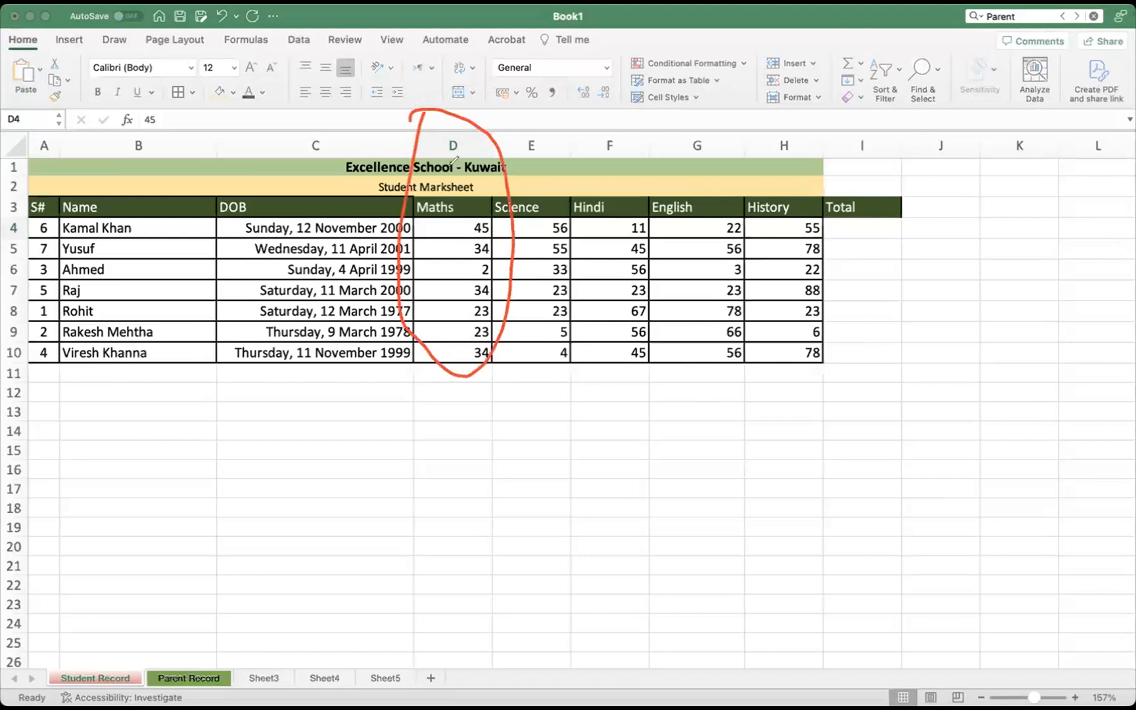
{"action": "mouse_move", "coordinate": [498, 214]}
{"action": "left_mouse_down"}
{"action": "mouse_move", "coordinate": [46, 209]}
{"action": "mouse_move", "coordinate": [4, 220]}
{"action": "mouse_move", "coordinate": [22, 238]}
{"action": "mouse_move", "coordinate": [276, 246]}
{"action": "mouse_move", "coordinate": [493, 244]}
{"action": "mouse_move", "coordinate": [488, 220]}
{"action": "left_mouse_up"}
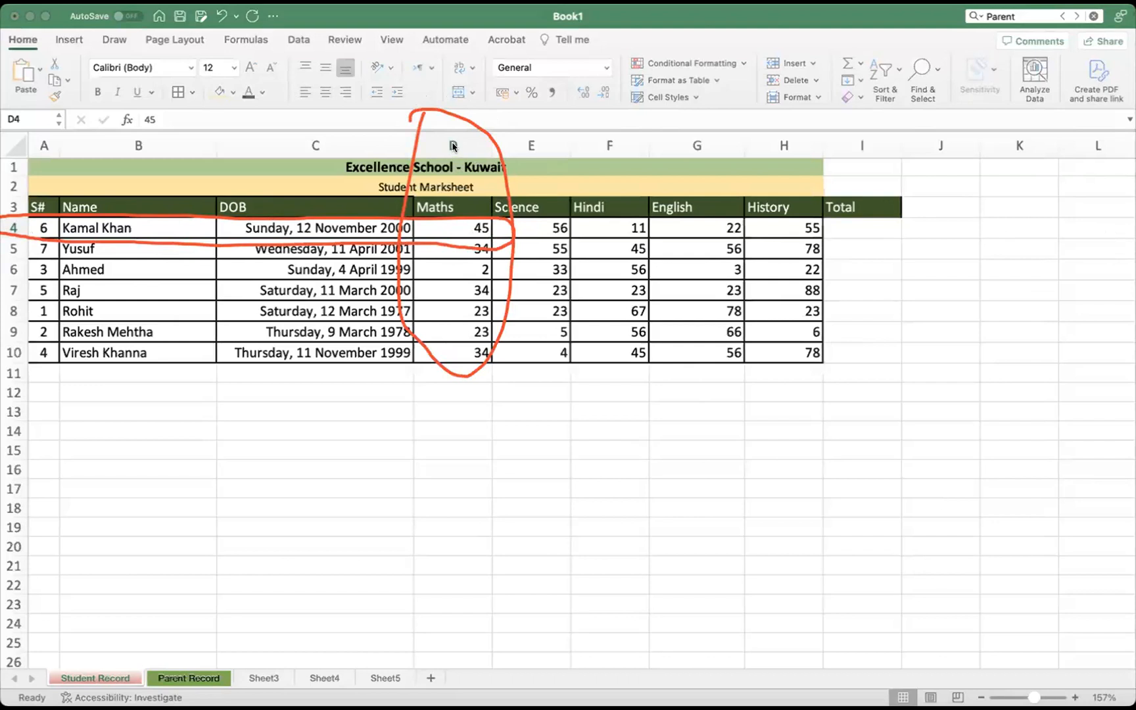
{"action": "left_click", "coordinate": [11, 227]}
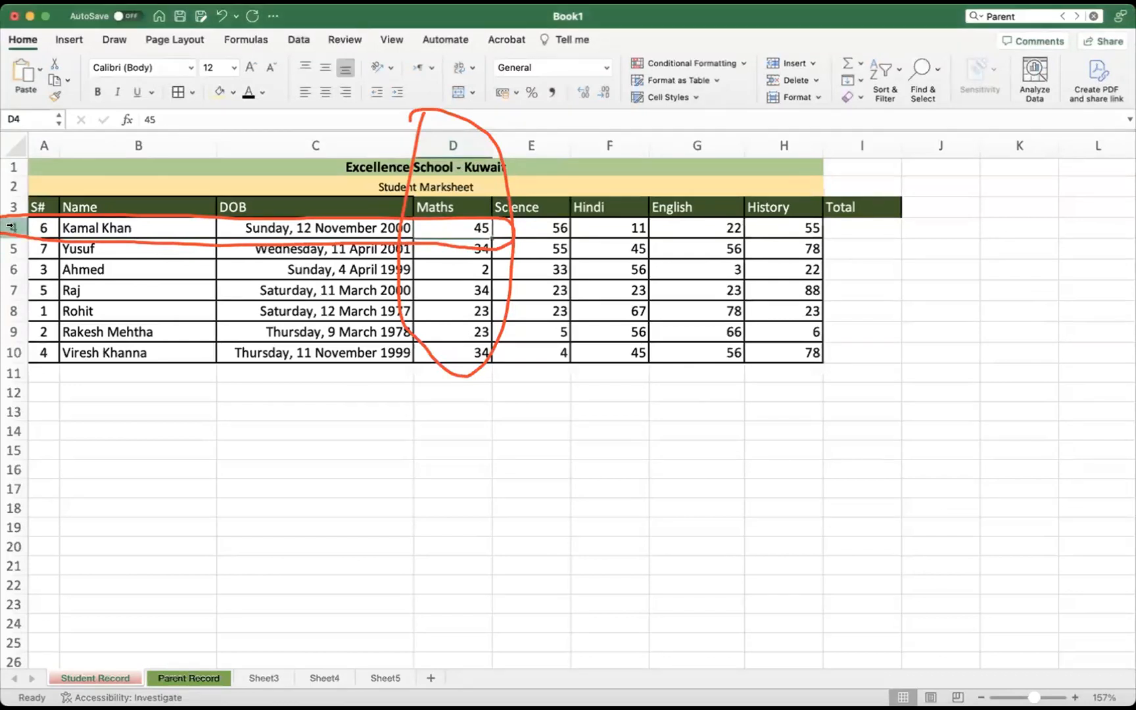
{"action": "left_click", "coordinate": [447, 233]}
{"action": "mouse_move", "coordinate": [430, 230]}
{"action": "left_mouse_down"}
{"action": "mouse_move", "coordinate": [33, 115]}
{"action": "mouse_move", "coordinate": [53, 136]}
{"action": "left_mouse_up"}
{"action": "left_click", "coordinate": [34, 107]}
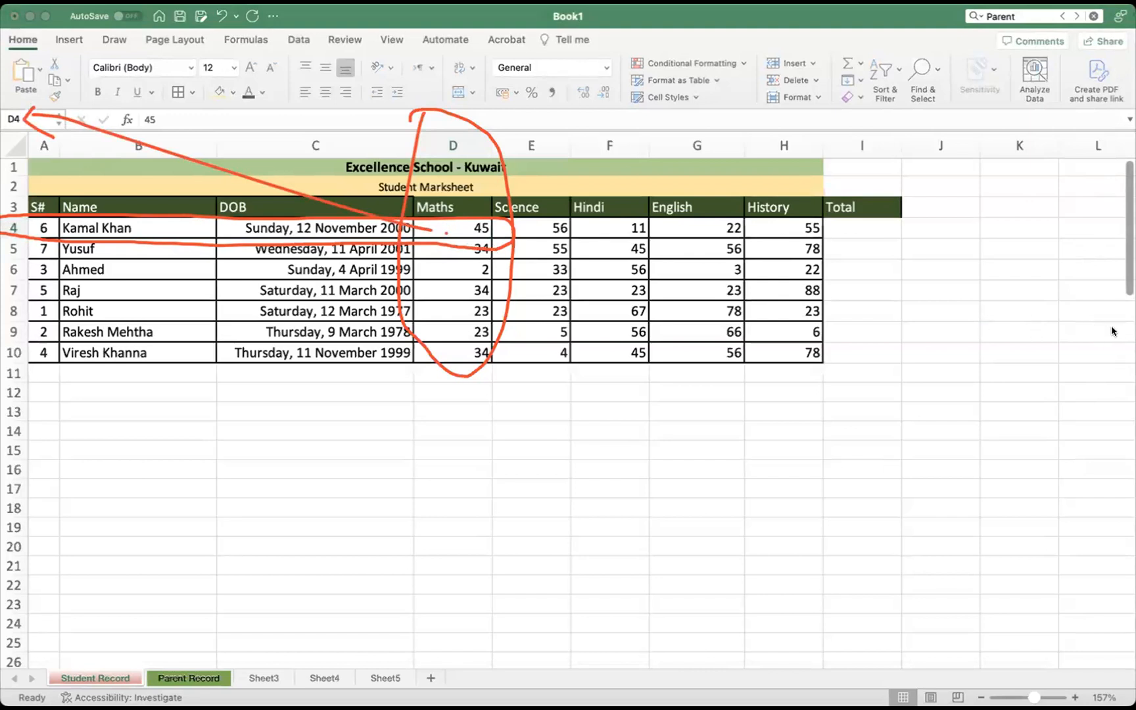
{"action": "left_click", "coordinate": [1027, 446]}
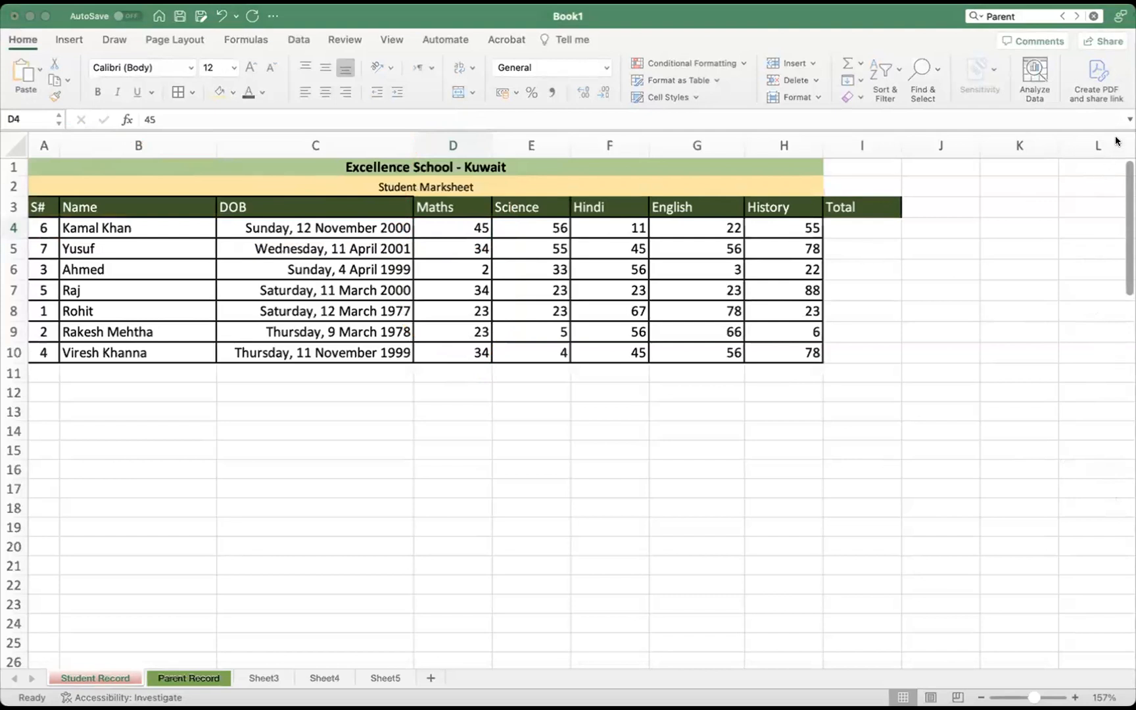
{"action": "left_click", "coordinate": [859, 226]}
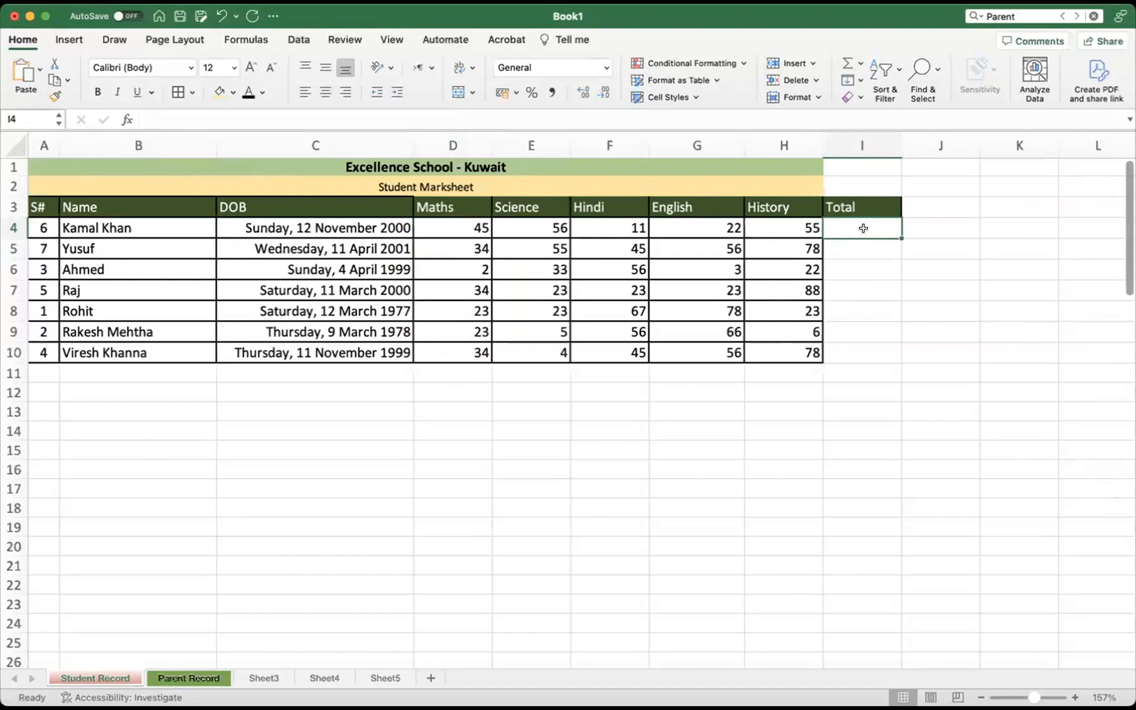
{"action": "type", "text": "="}
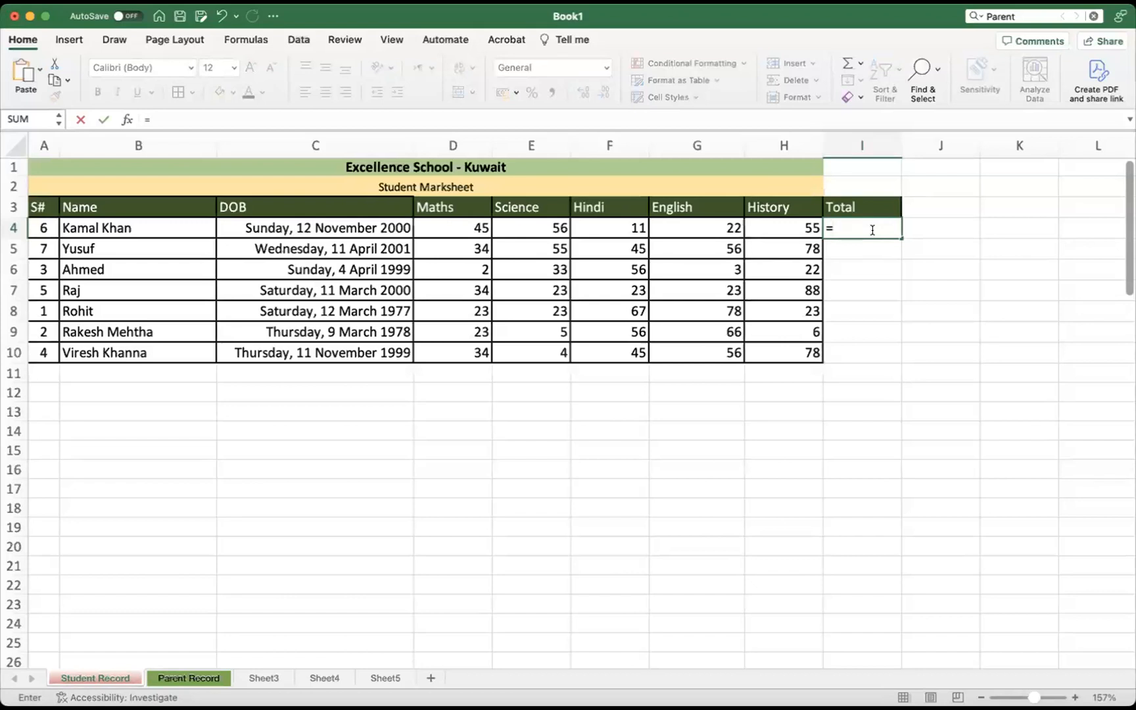
{"action": "type", "text": "D4"}
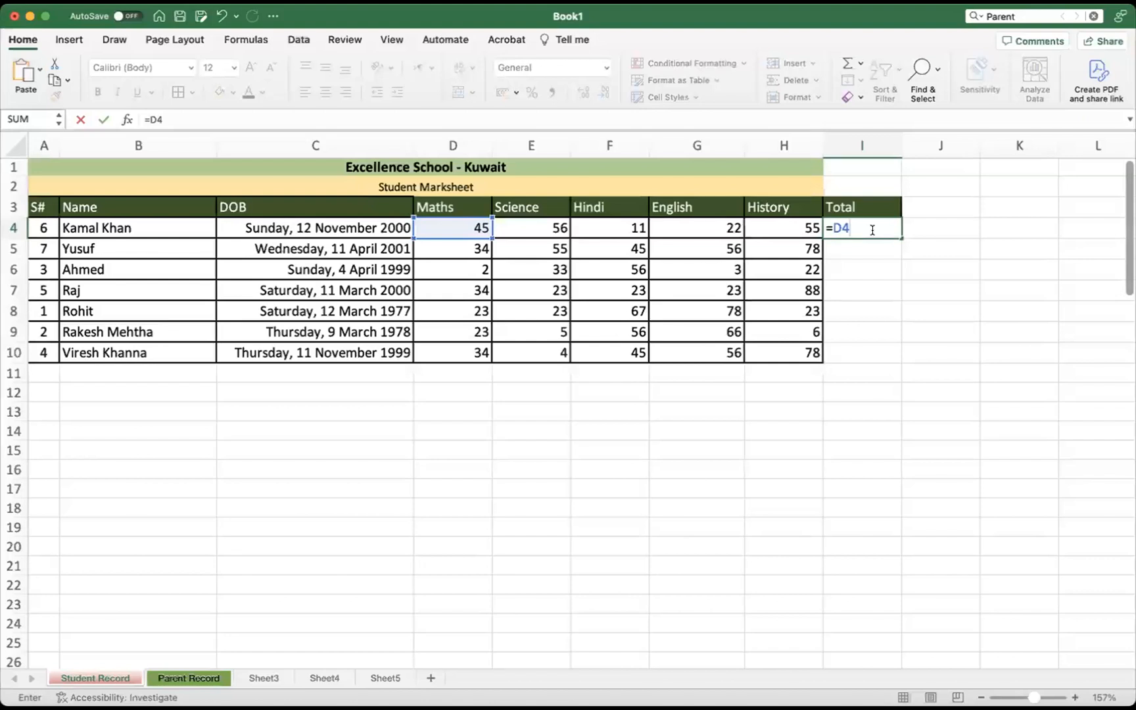
{"action": "type", "text": "+"}
{"action": "left_click", "coordinate": [542, 223]}
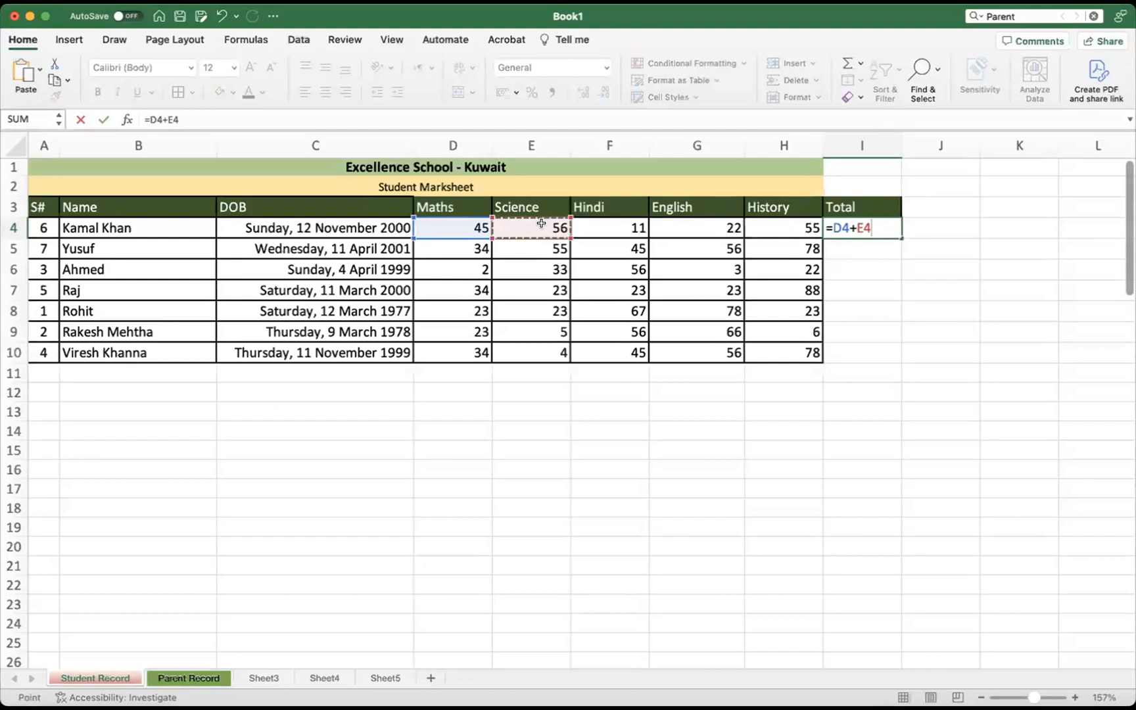
{"action": "type", "text": "+"}
{"action": "left_click", "coordinate": [618, 226]}
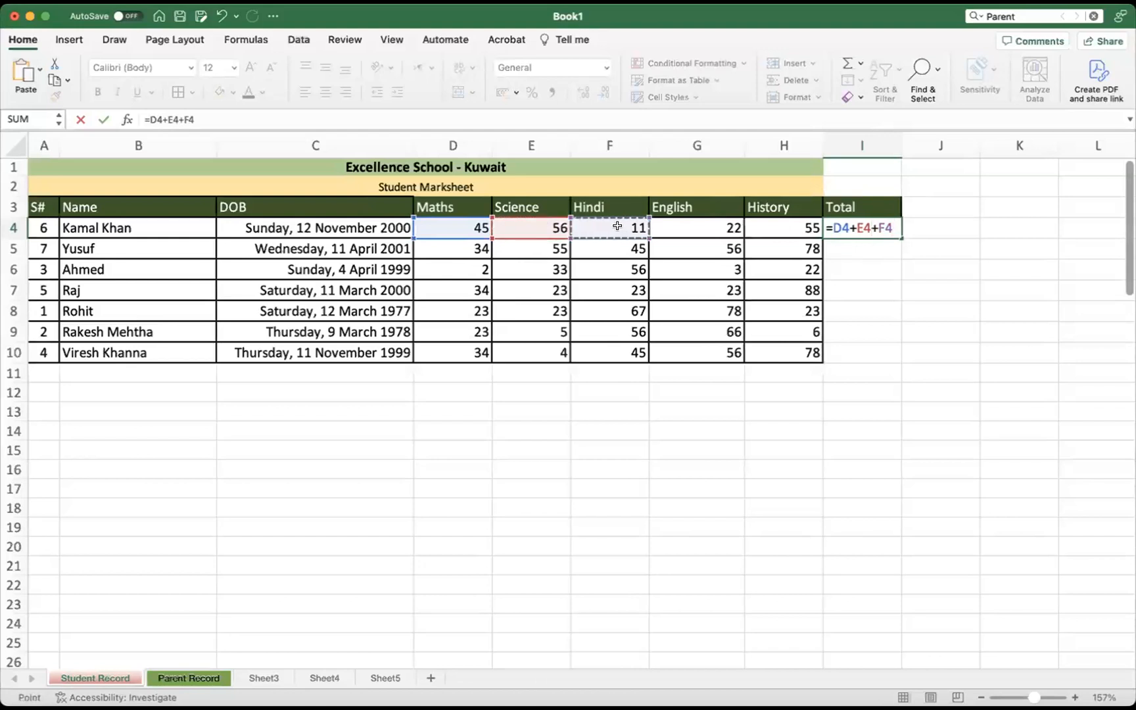
{"action": "type", "text": "+"}
{"action": "left_click", "coordinate": [695, 227]}
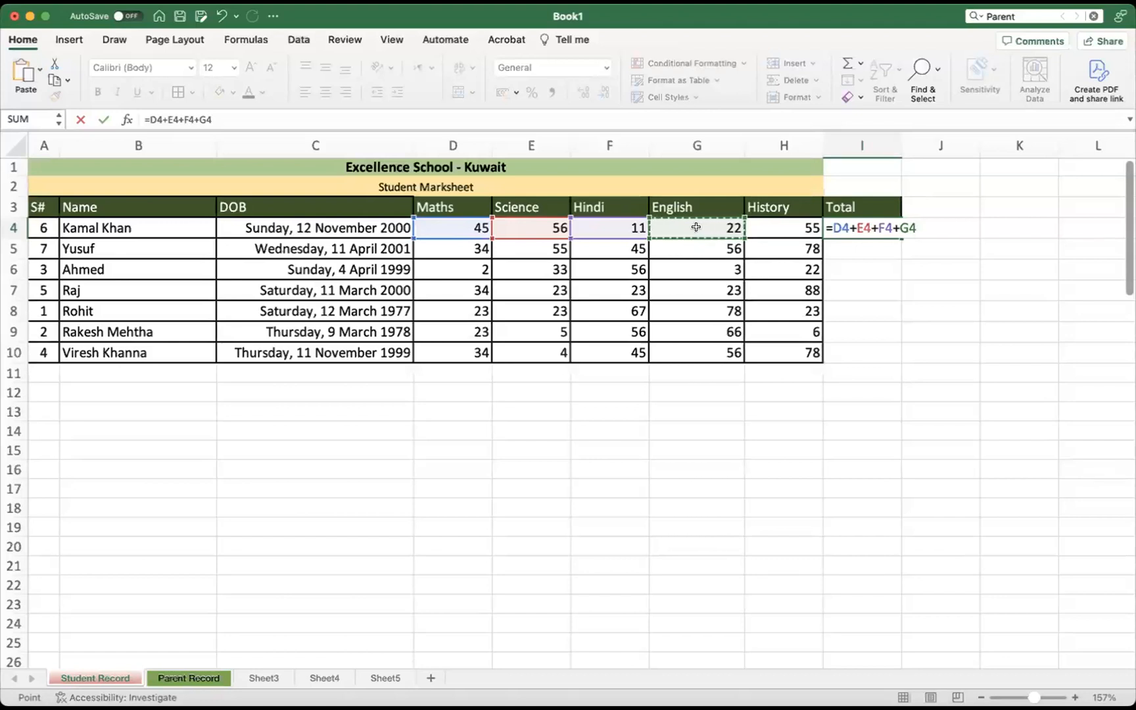
{"action": "type", "text": "+"}
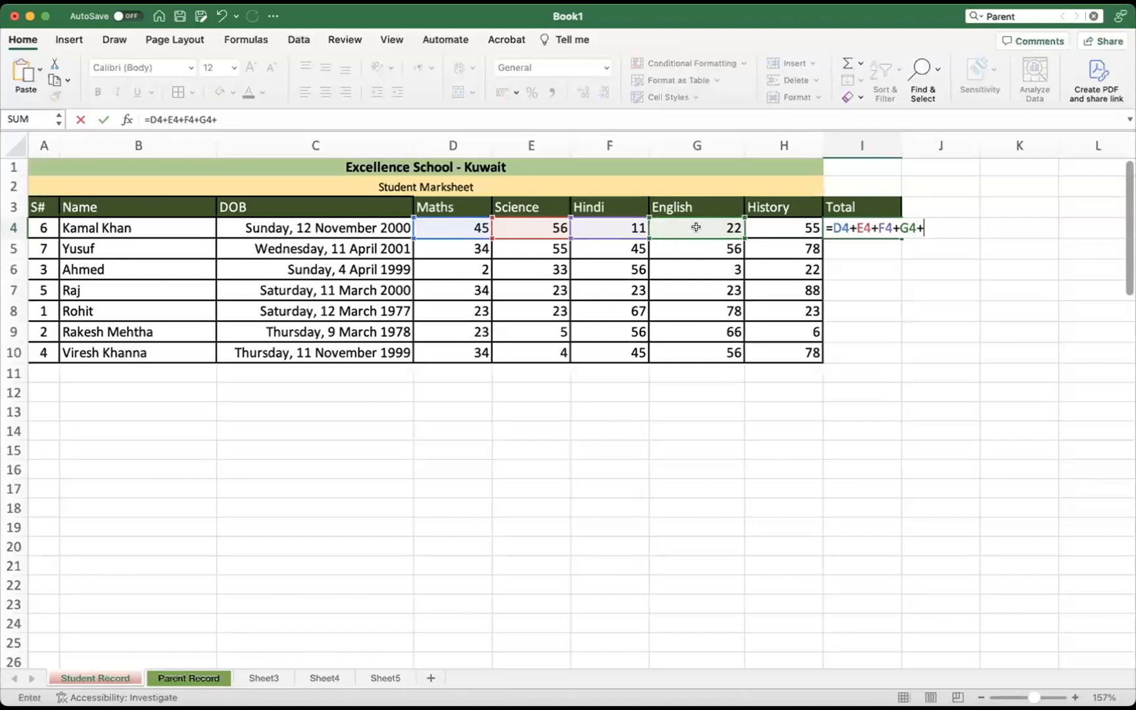
{"action": "type", "text": "h4"}
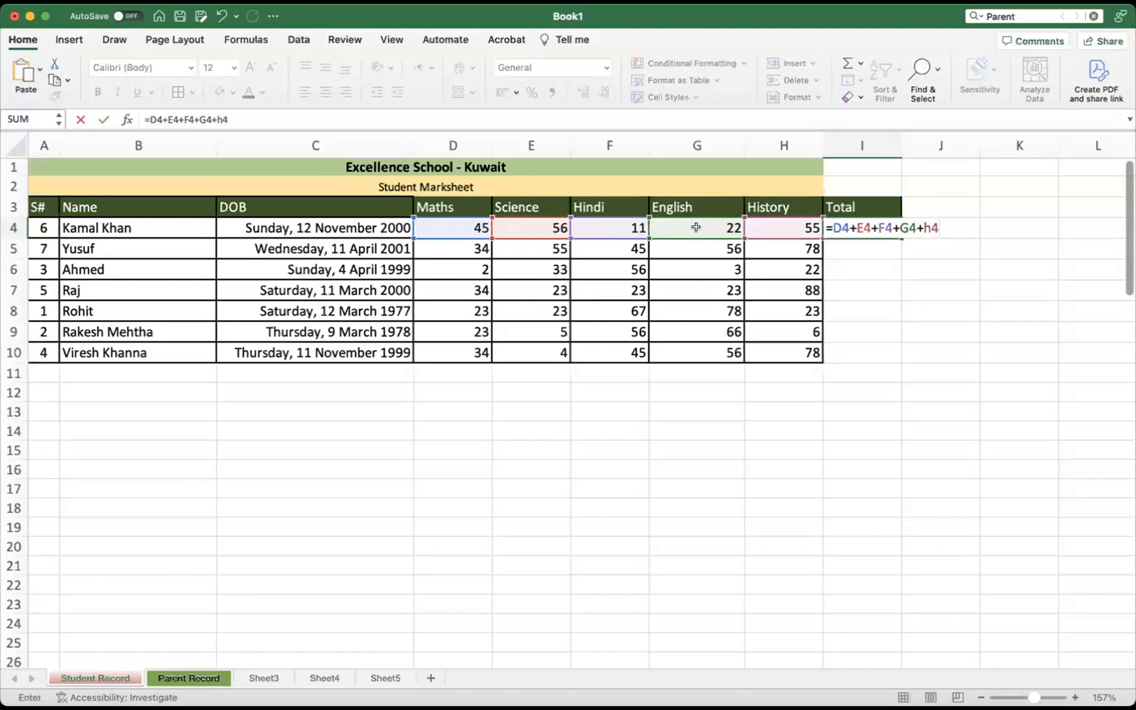
Commit the first total formula, then clear I4 to redo it
{"action": "key", "text": "Return"}
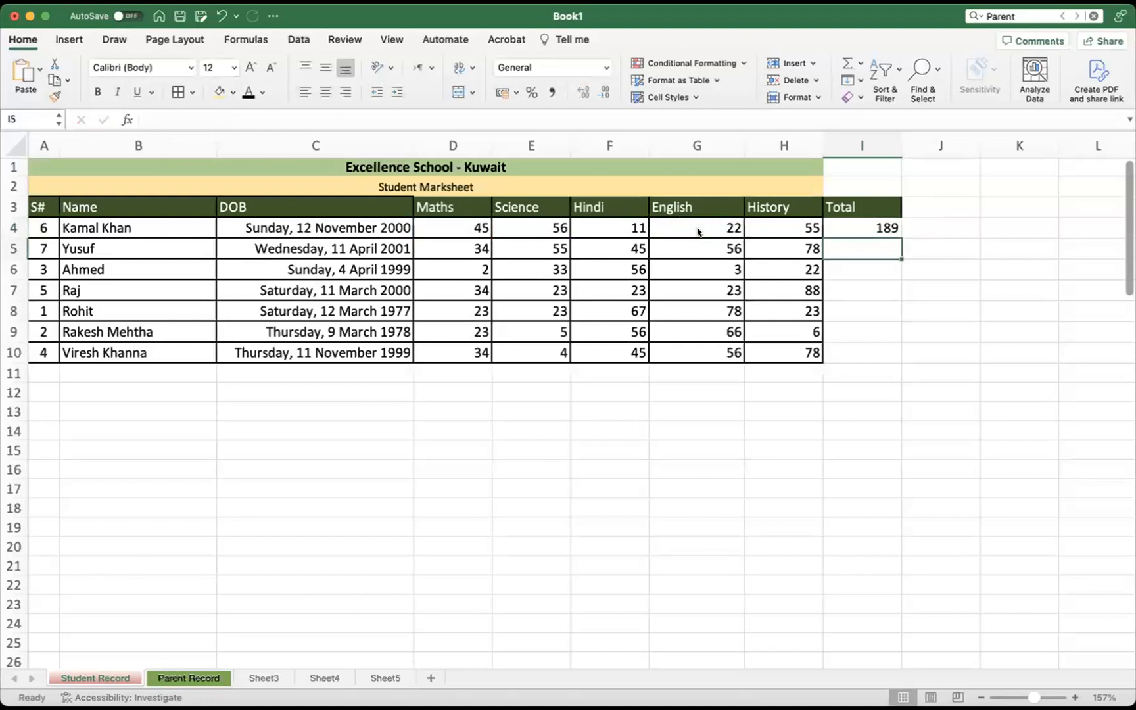
{"action": "left_click", "coordinate": [864, 225]}
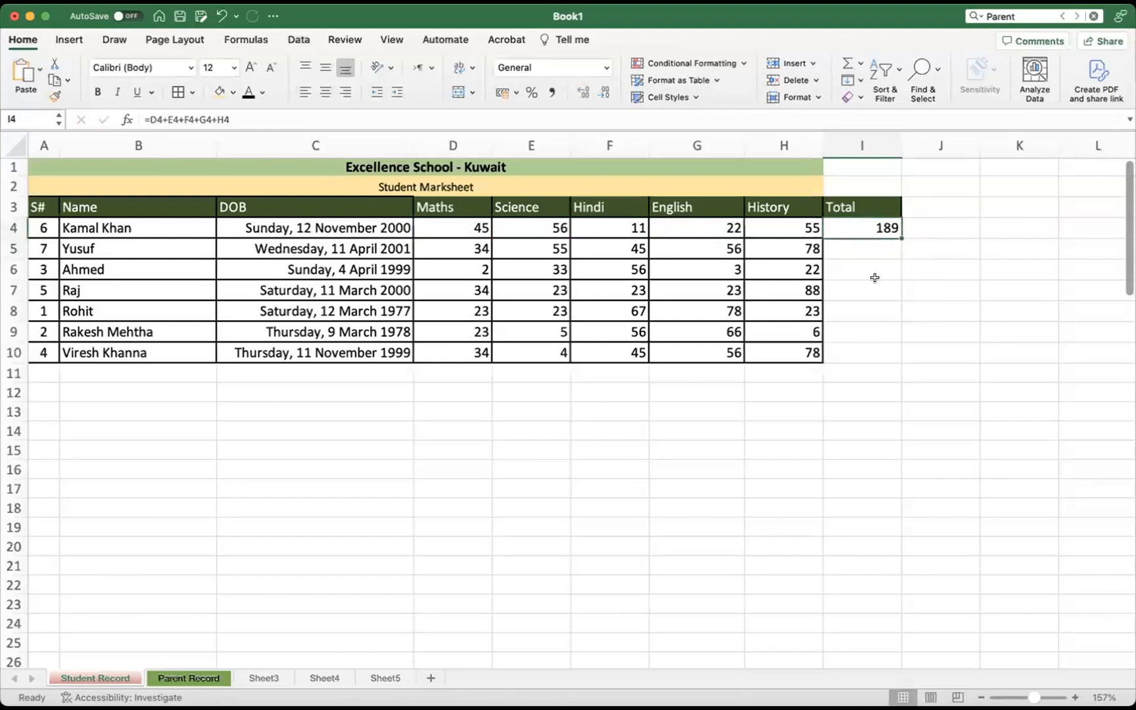
{"action": "key", "text": "Delete"}
{"action": "left_click", "coordinate": [876, 313]}
{"action": "left_click", "coordinate": [888, 226]}
Rebuild I4 as =D4+E4+F4+G4+H4 by clicking each mark, giving 189
{"action": "type", "text": "="}
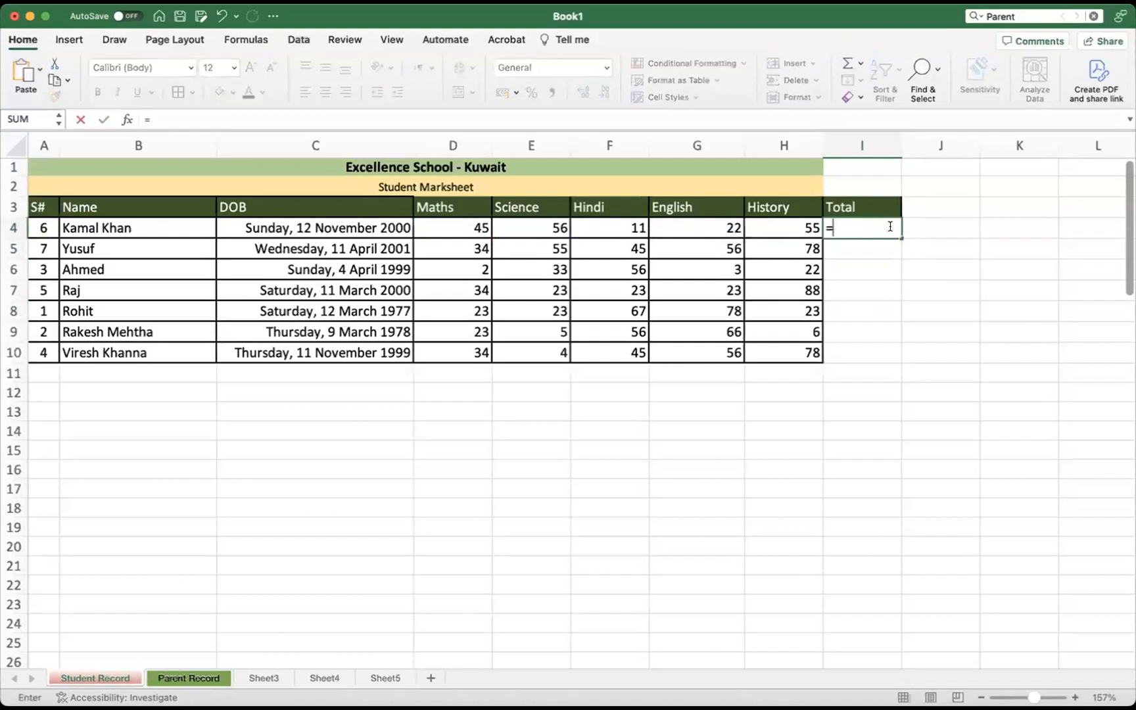
{"action": "left_click", "coordinate": [471, 225]}
{"action": "type", "text": "+"}
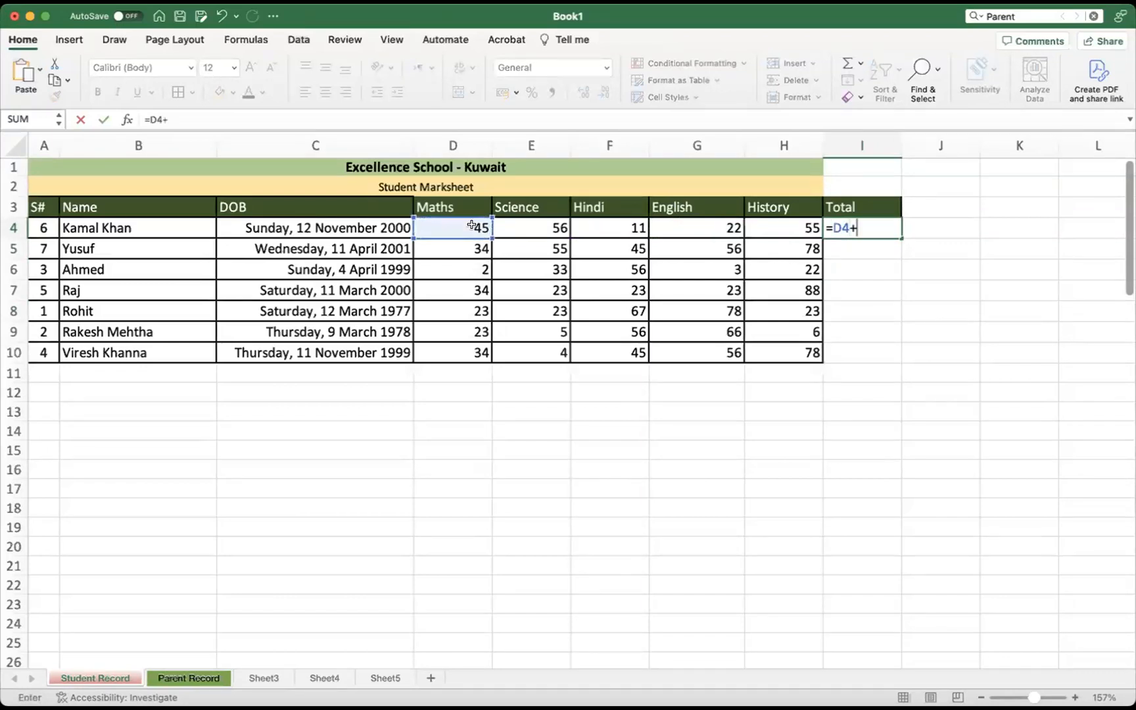
{"action": "left_click", "coordinate": [532, 226]}
{"action": "type", "text": "+"}
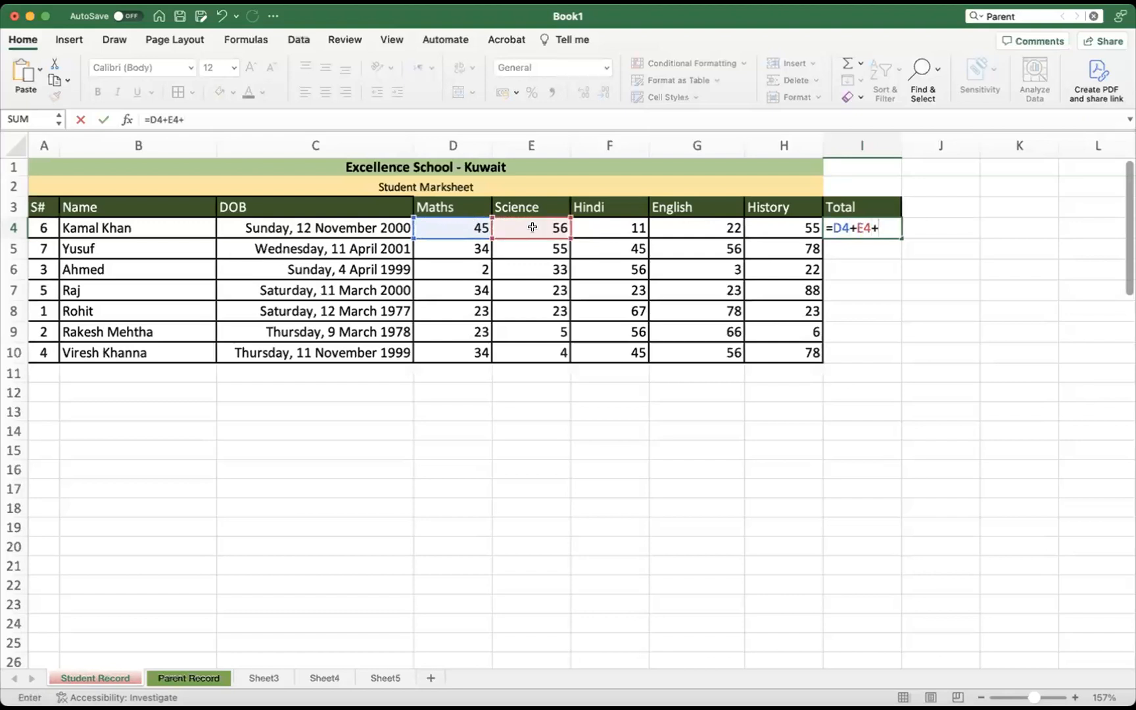
{"action": "left_click", "coordinate": [600, 224]}
{"action": "type", "text": "+"}
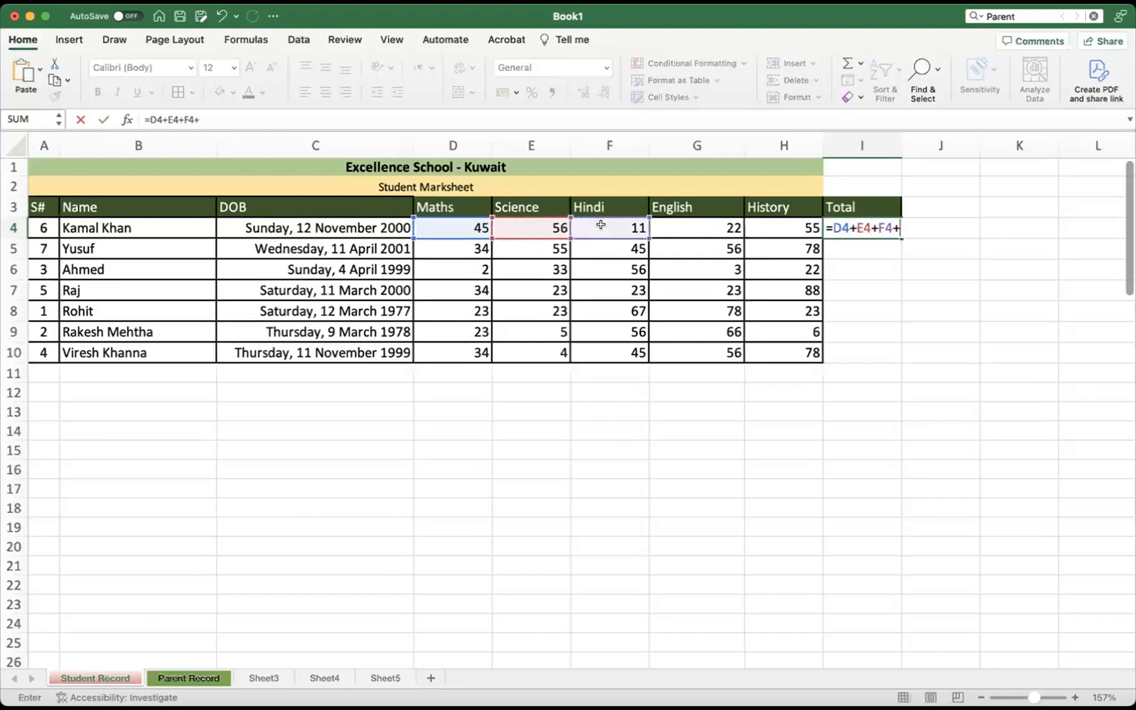
{"action": "scroll", "coordinate": [618, 223], "scroll_direction": "down", "scroll_amount": 3}
{"action": "scroll", "coordinate": [618, 223], "scroll_direction": "up", "scroll_amount": 3}
{"action": "left_click", "coordinate": [679, 225]}
{"action": "type", "text": "+"}
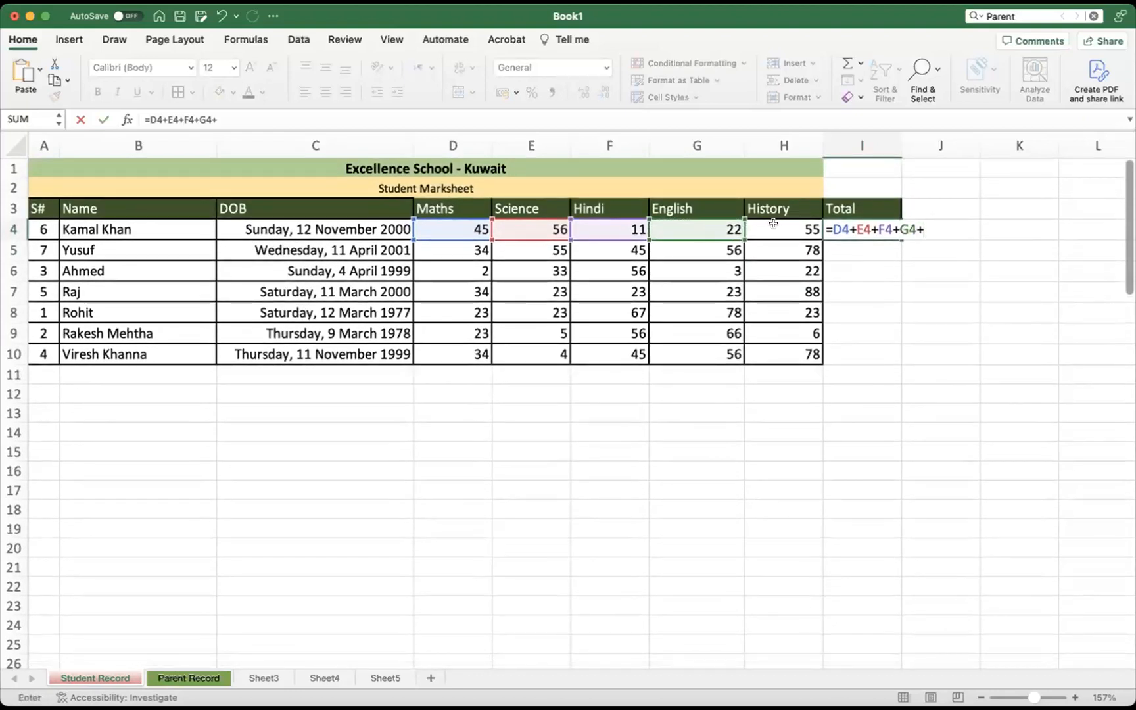
{"action": "left_click", "coordinate": [773, 225]}
{"action": "type", "text": "+"}
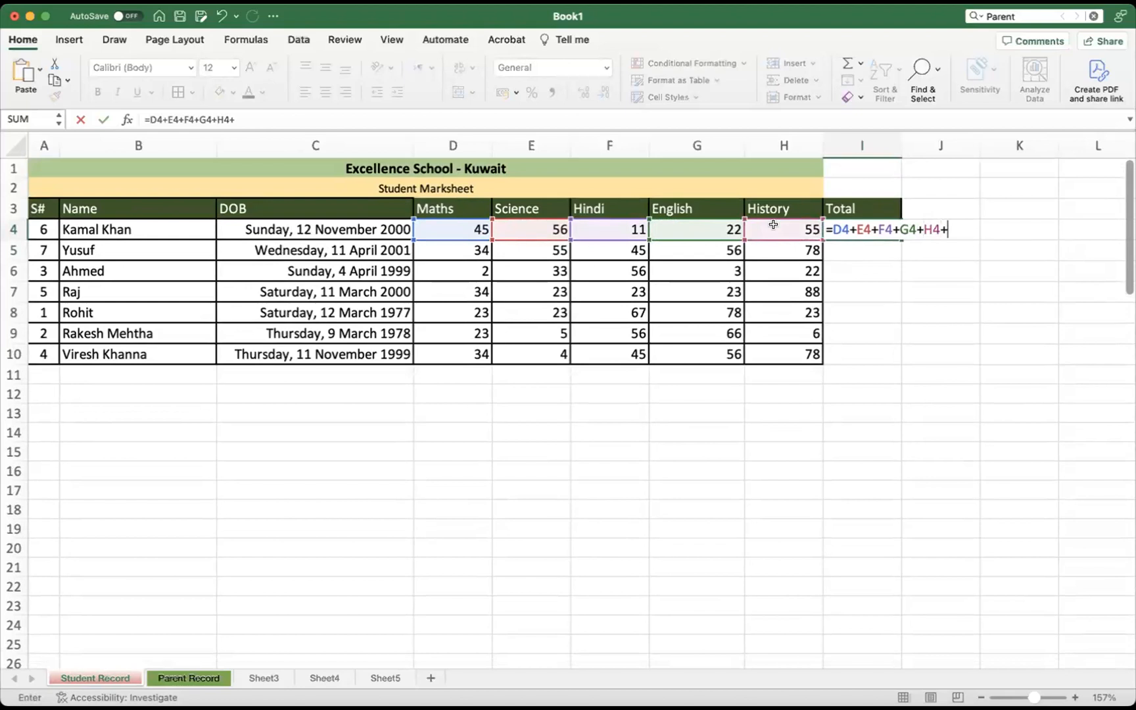
{"action": "key", "text": "BackSpace"}
{"action": "key", "text": "Return"}
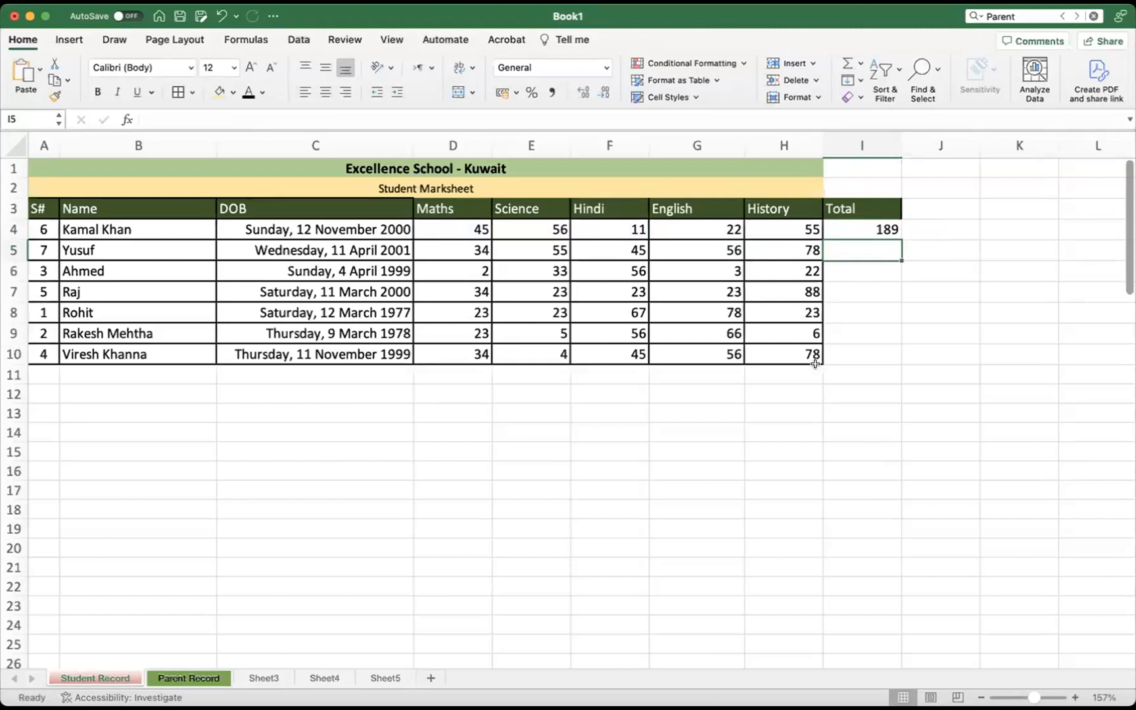
Zoom the sheet to about 293% and select the first total in I4
{"action": "left_click", "coordinate": [860, 228]}
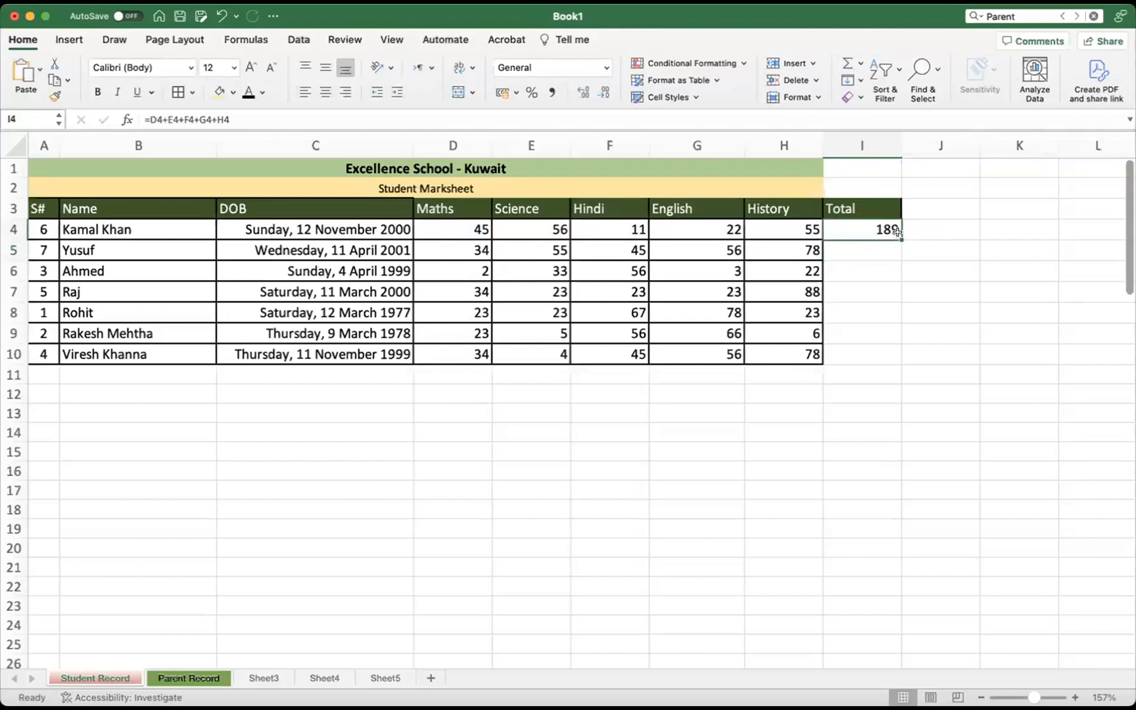
{"action": "left_click_drag", "start_coordinate": [1034, 698], "coordinate": [1050, 697]}
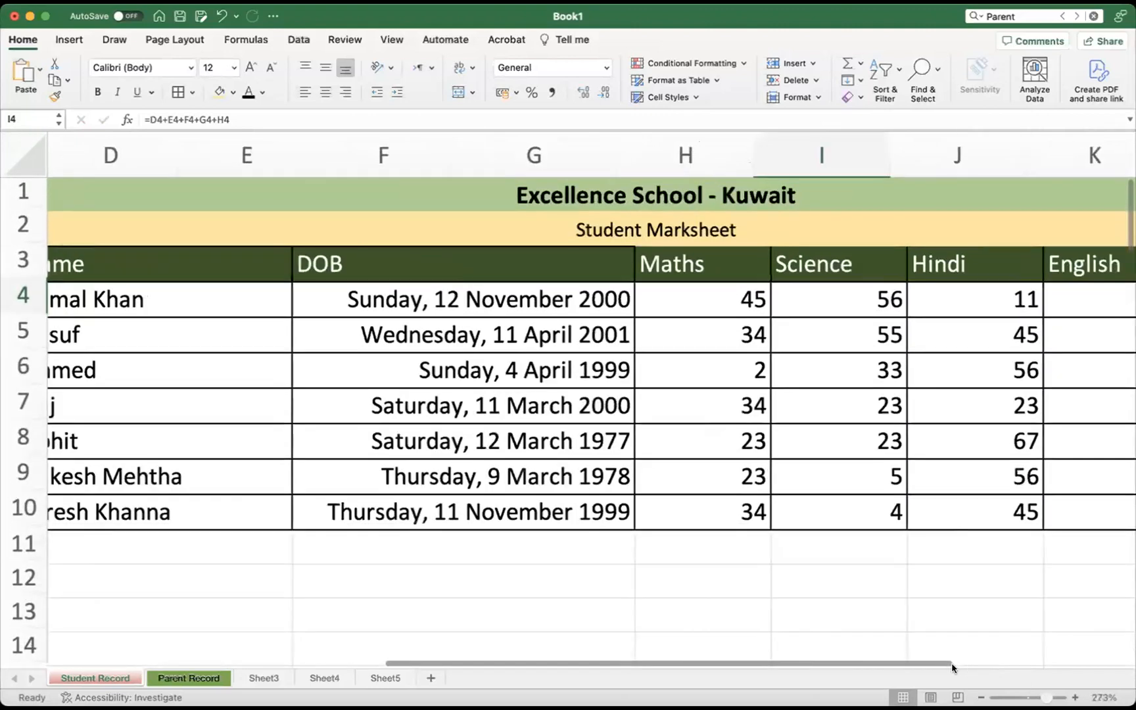
{"action": "left_click_drag", "start_coordinate": [951, 662], "coordinate": [837, 664]}
{"action": "left_click", "coordinate": [896, 532]}
{"action": "left_click", "coordinate": [911, 315]}
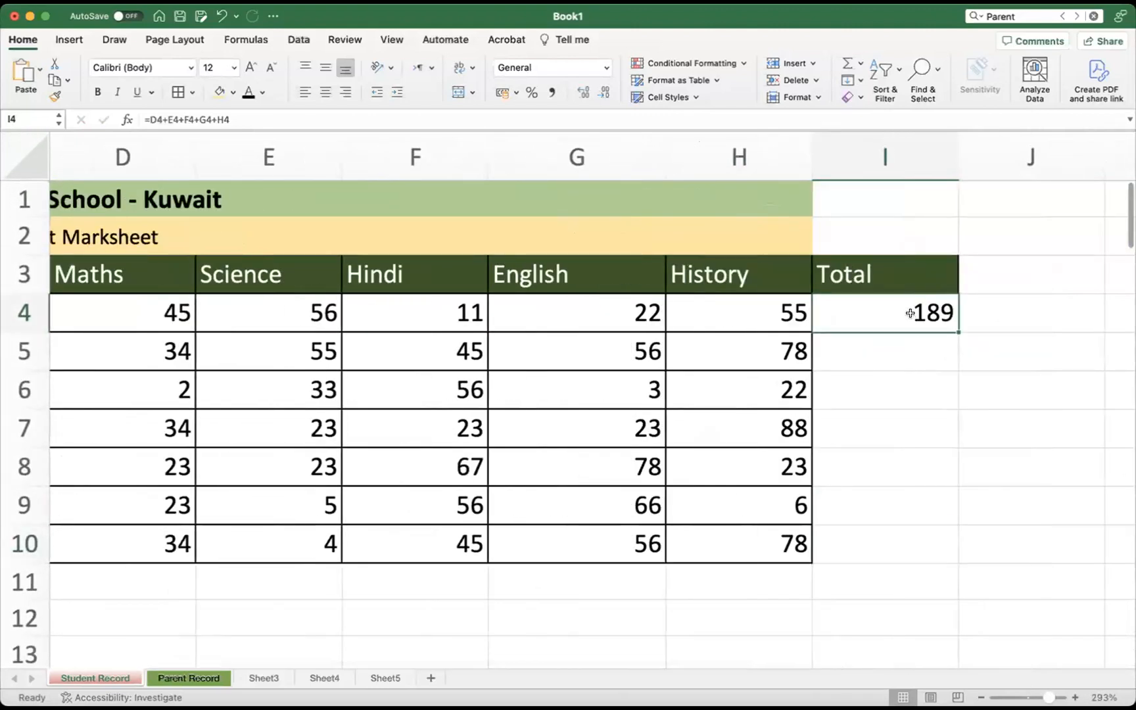
{"action": "scroll", "coordinate": [911, 314], "scroll_direction": "down", "scroll_amount": 1}
{"action": "scroll", "coordinate": [911, 314], "scroll_direction": "left", "scroll_amount": 1}
{"action": "scroll", "coordinate": [910, 314], "scroll_direction": "up", "scroll_amount": 1}
{"action": "scroll", "coordinate": [910, 313], "scroll_direction": "right", "scroll_amount": 2}
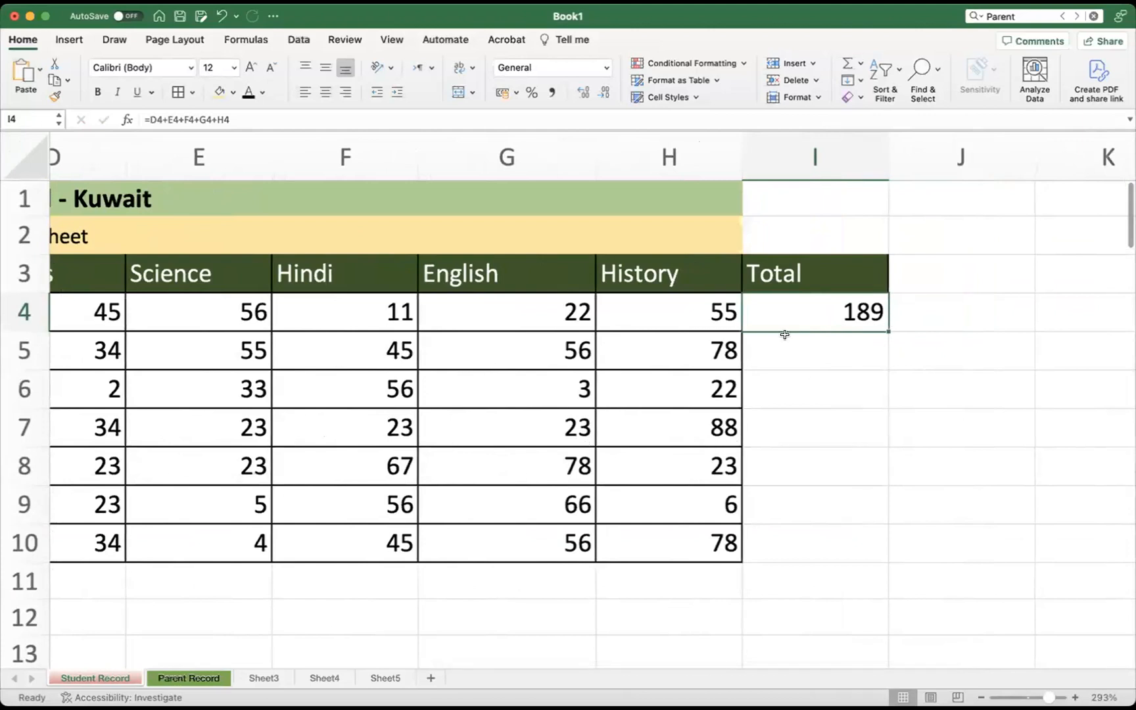
Fill the I4 formula down to I10, giving totals 189 through 217
{"action": "left_click_drag", "start_coordinate": [885, 326], "coordinate": [860, 552]}
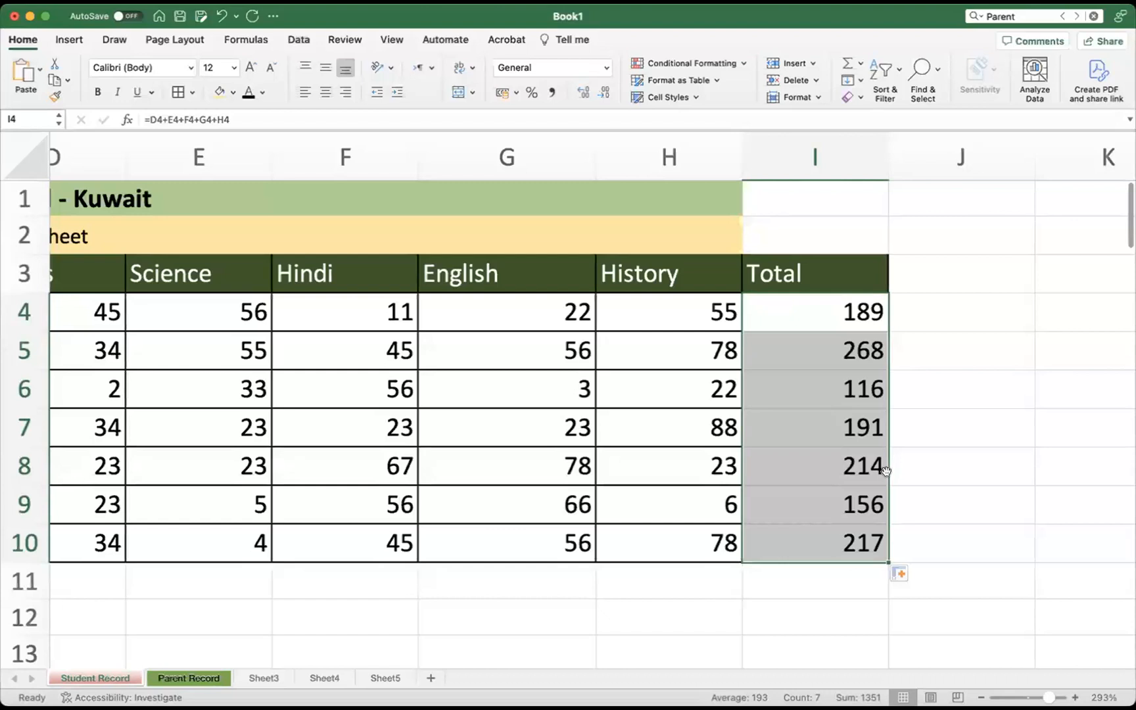
{"action": "left_click", "coordinate": [913, 439]}
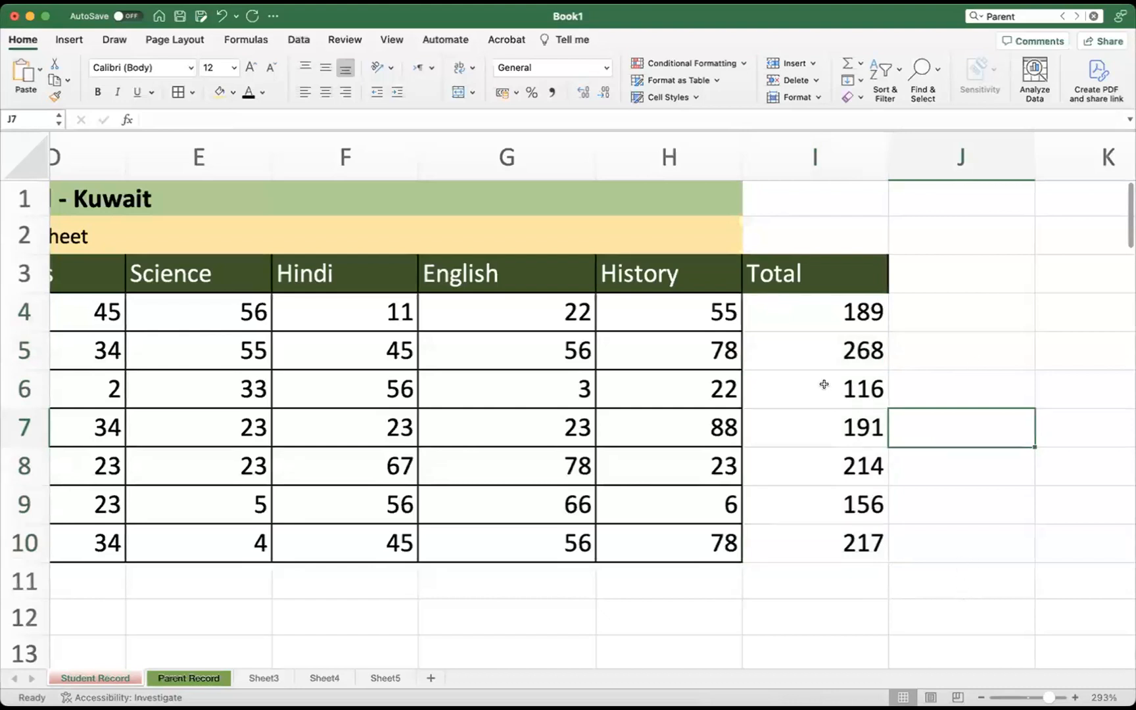
{"action": "left_click_drag", "start_coordinate": [821, 313], "coordinate": [816, 550]}
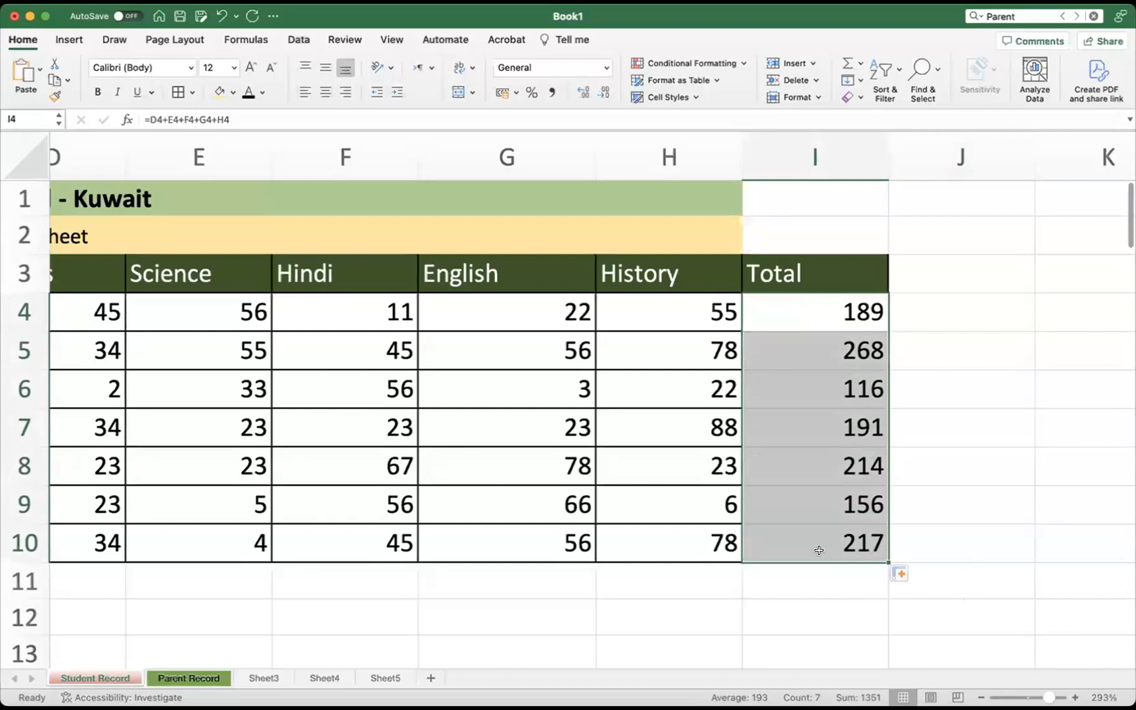
Delete the seven totals in I4:I10 and cancel a formula started in I4
{"action": "key", "text": "Delete"}
{"action": "left_click", "coordinate": [927, 534]}
{"action": "left_click", "coordinate": [792, 315]}
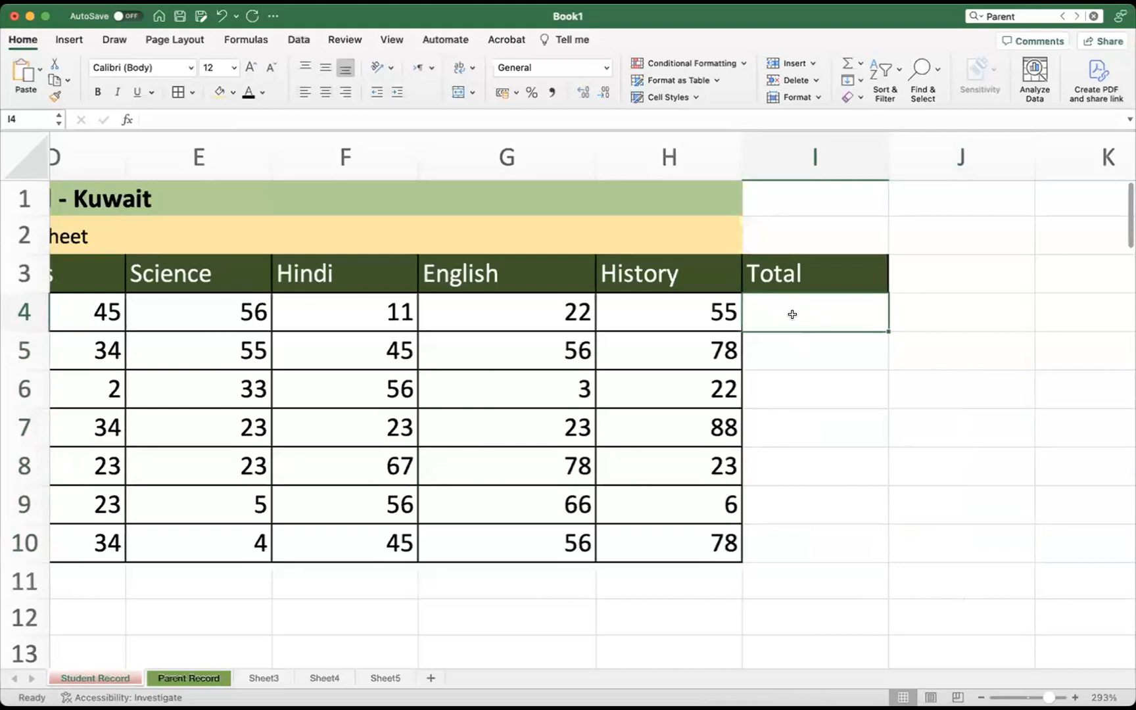
{"action": "type", "text": "="}
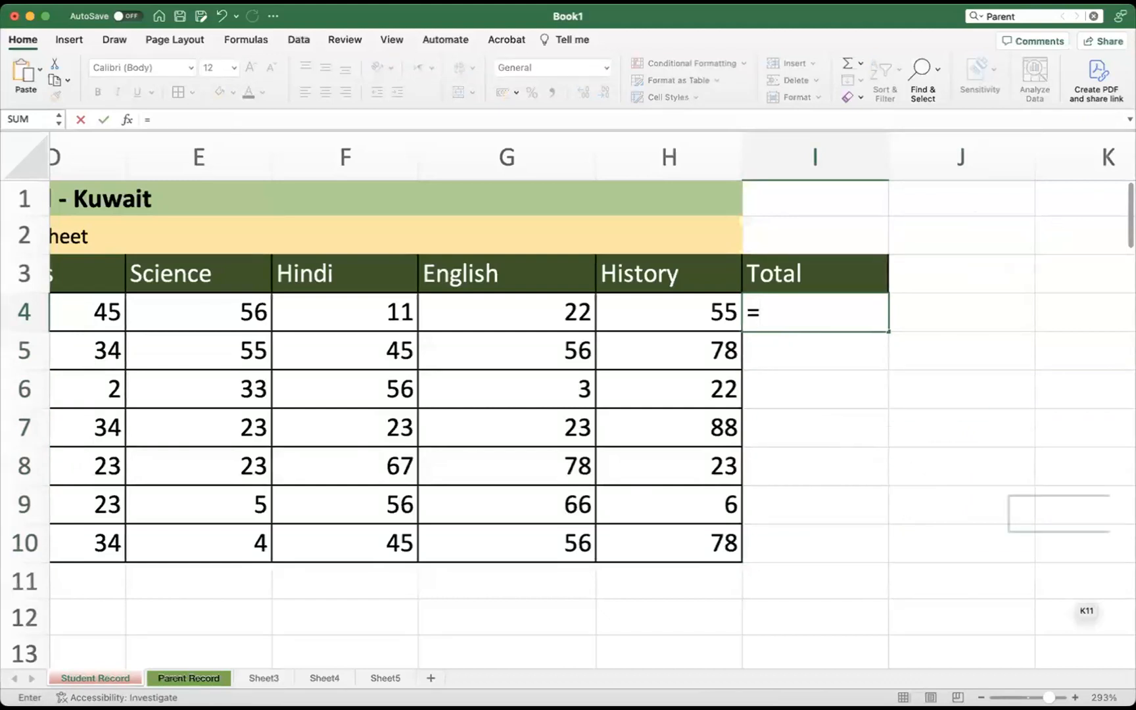
{"action": "scroll", "coordinate": [960, 388], "scroll_direction": "down", "scroll_amount": 5}
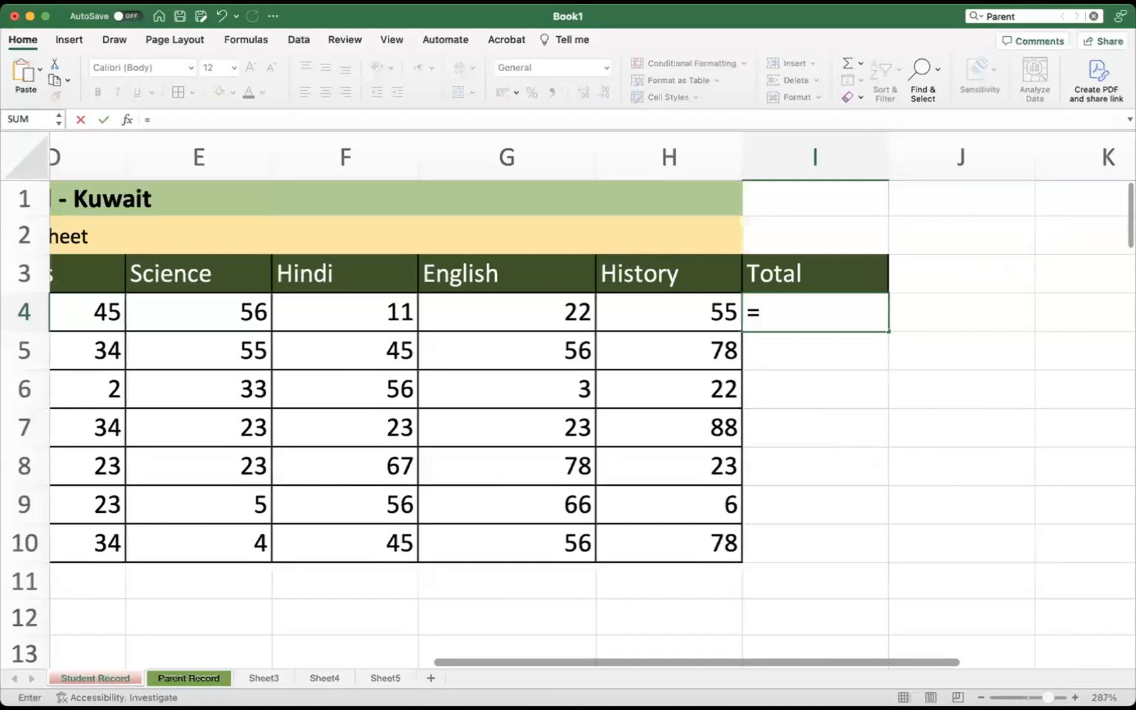
{"action": "scroll", "coordinate": [960, 388], "scroll_direction": "up", "scroll_amount": 5}
{"action": "left_click", "coordinate": [868, 500]}
{"action": "key", "text": "Escape"}
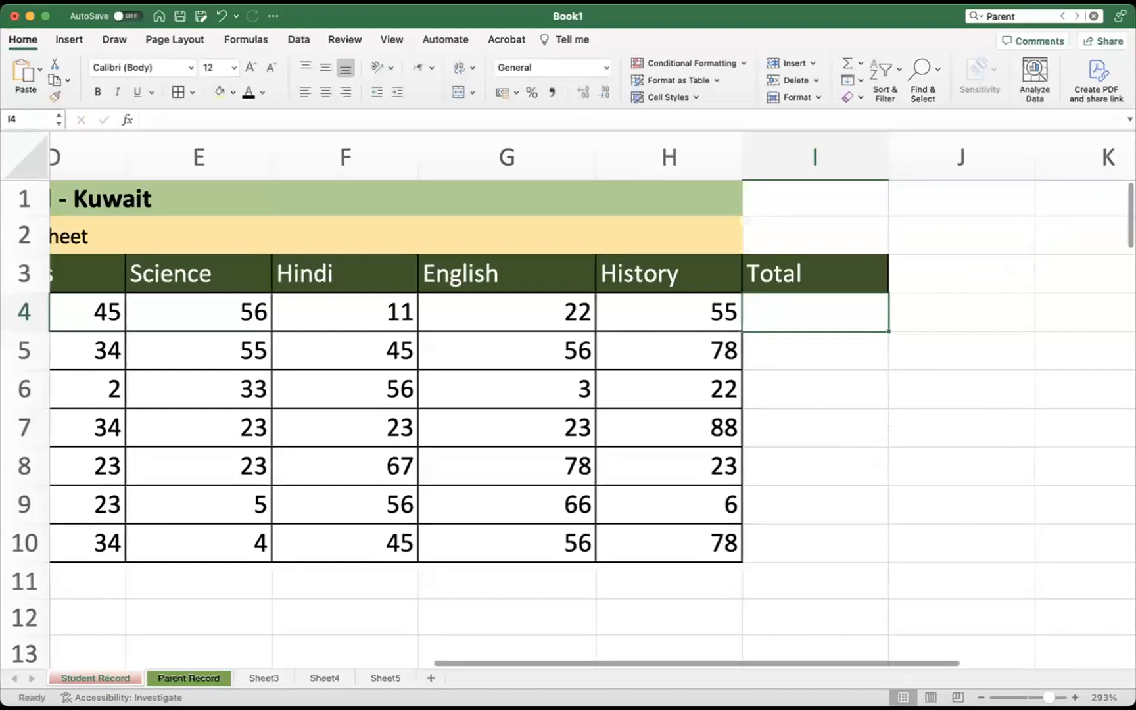
{"action": "scroll", "coordinate": [723, 567], "scroll_direction": "down", "scroll_amount": 3}
{"action": "scroll", "coordinate": [721, 565], "scroll_direction": "left", "scroll_amount": 2}
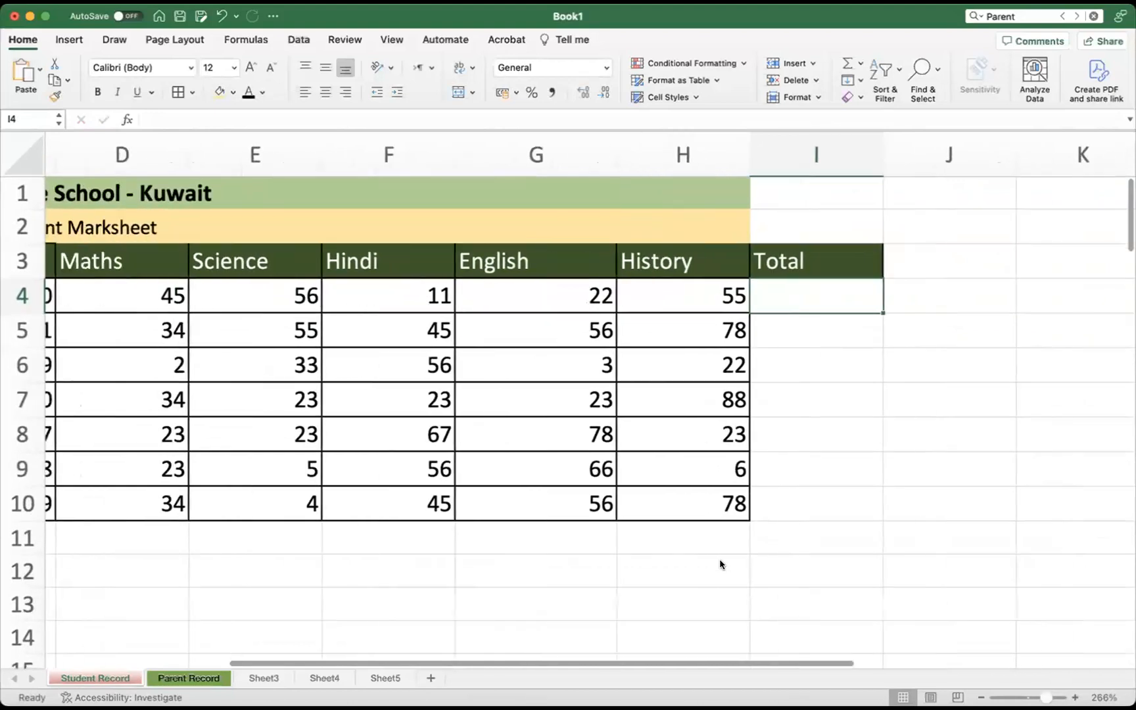
{"action": "scroll", "coordinate": [721, 564], "scroll_direction": "left", "scroll_amount": 2}
{"action": "type", "text": "="}
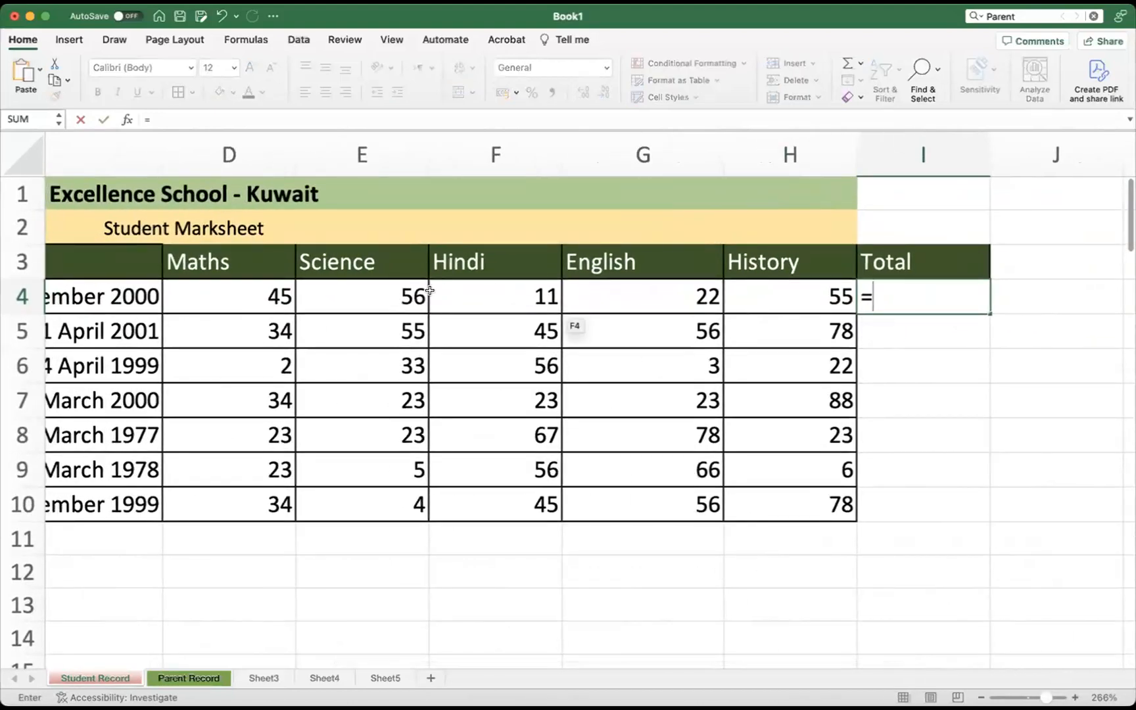
{"action": "left_click", "coordinate": [230, 293]}
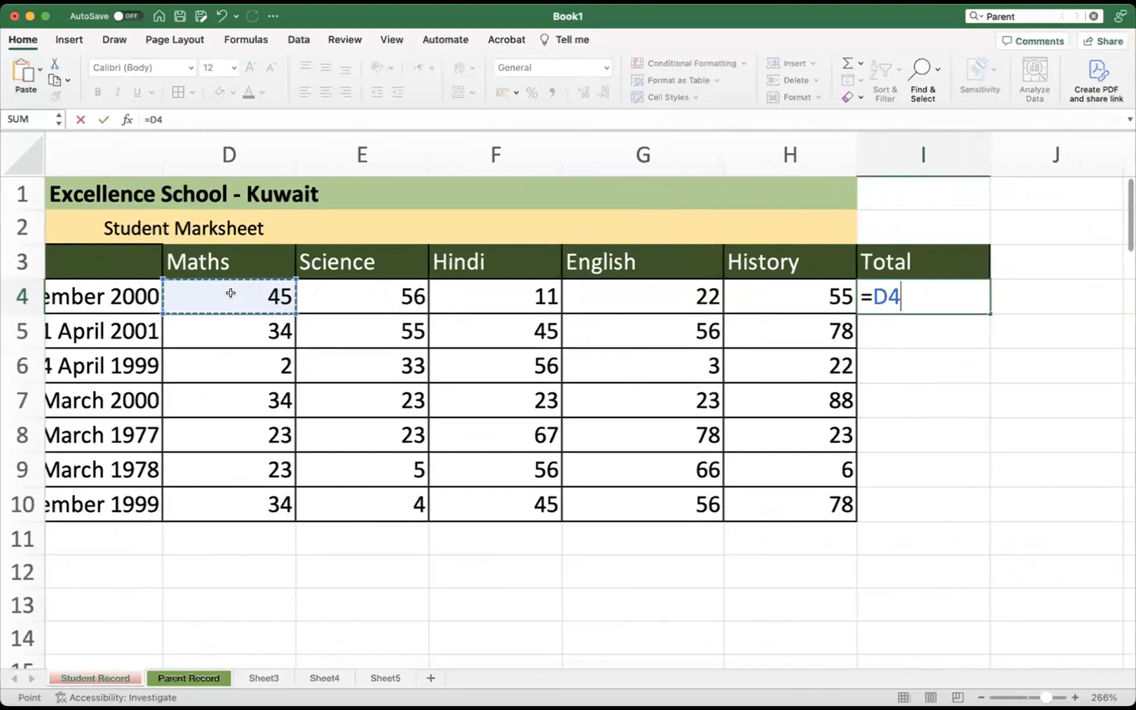
{"action": "type", "text": "+"}
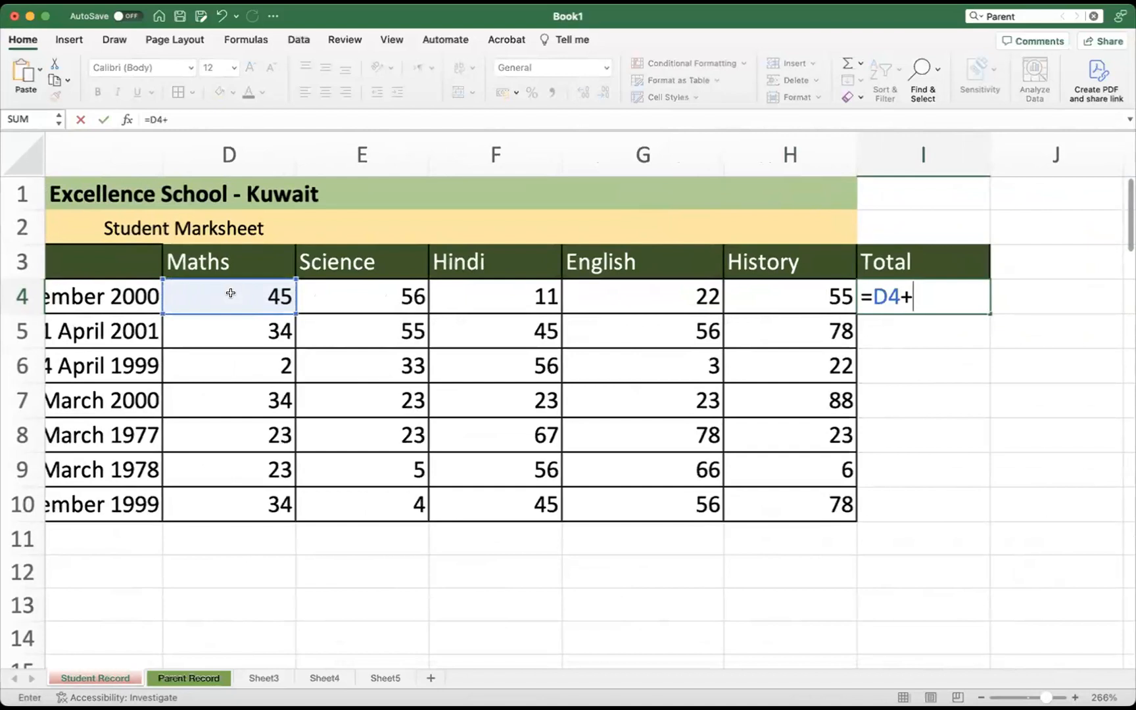
{"action": "left_click", "coordinate": [380, 288]}
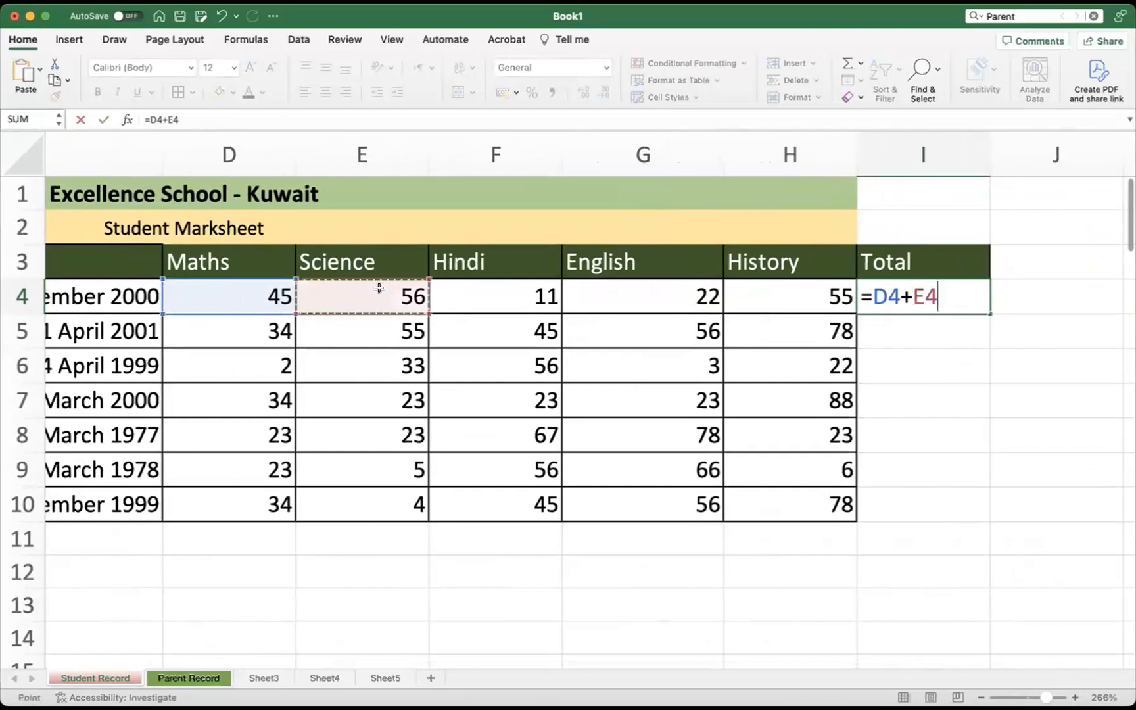
{"action": "type", "text": "+"}
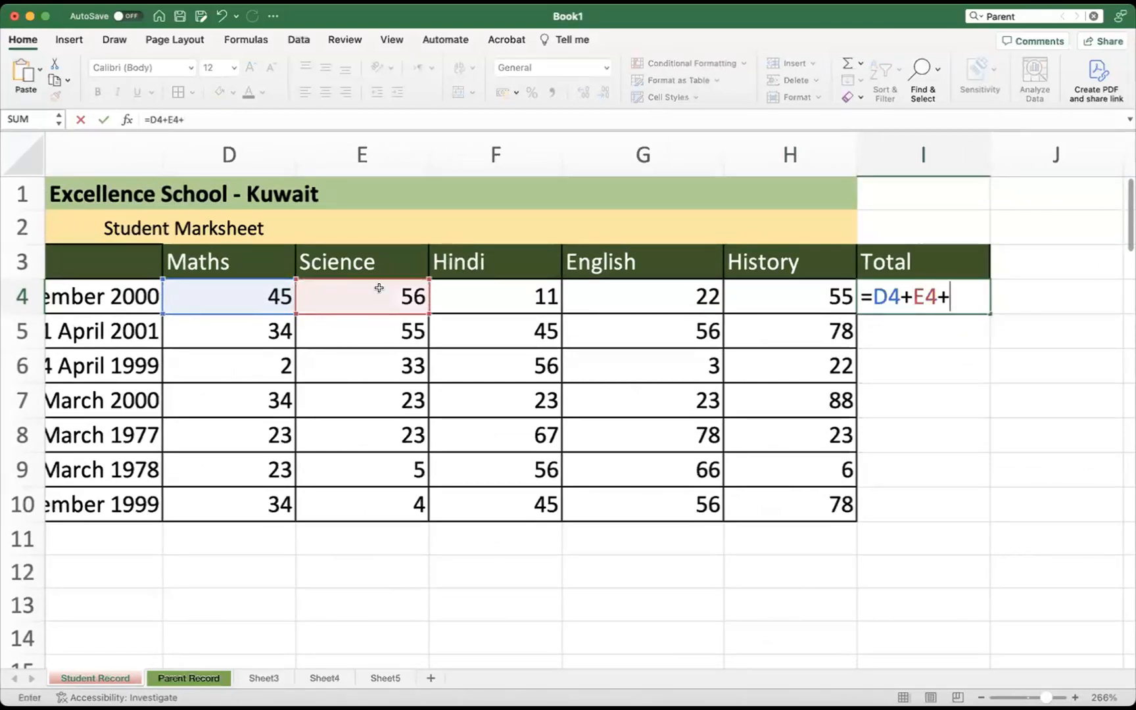
{"action": "left_click", "coordinate": [480, 298]}
{"action": "type", "text": "+"}
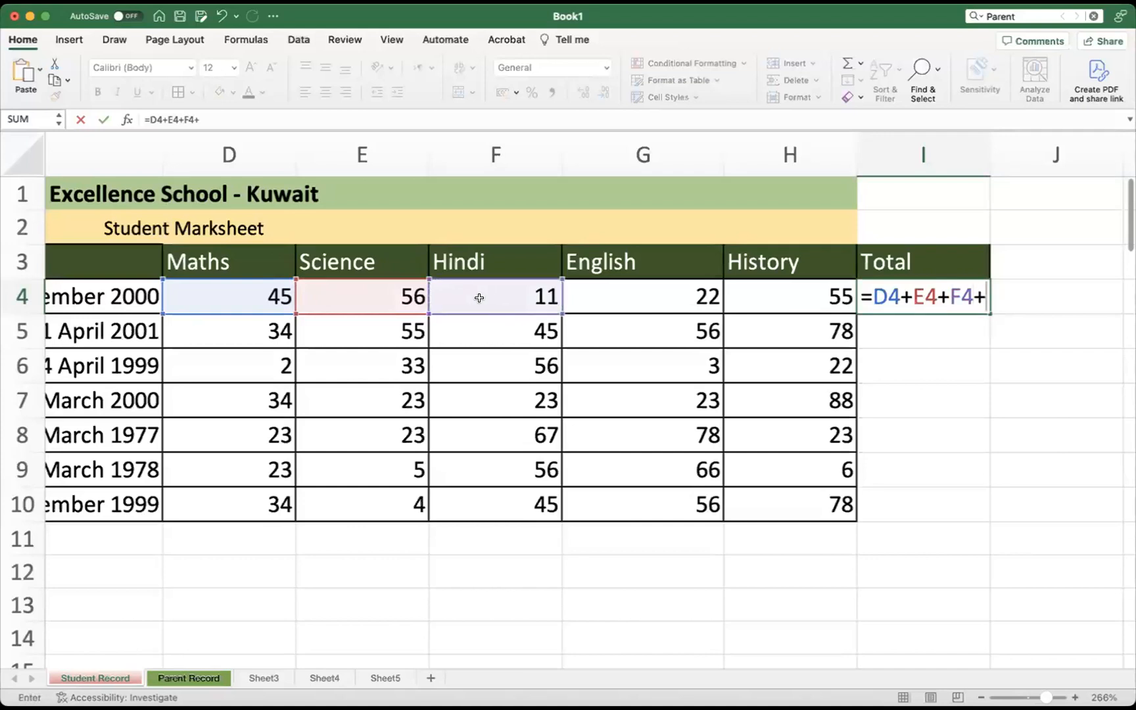
{"action": "left_click", "coordinate": [611, 290]}
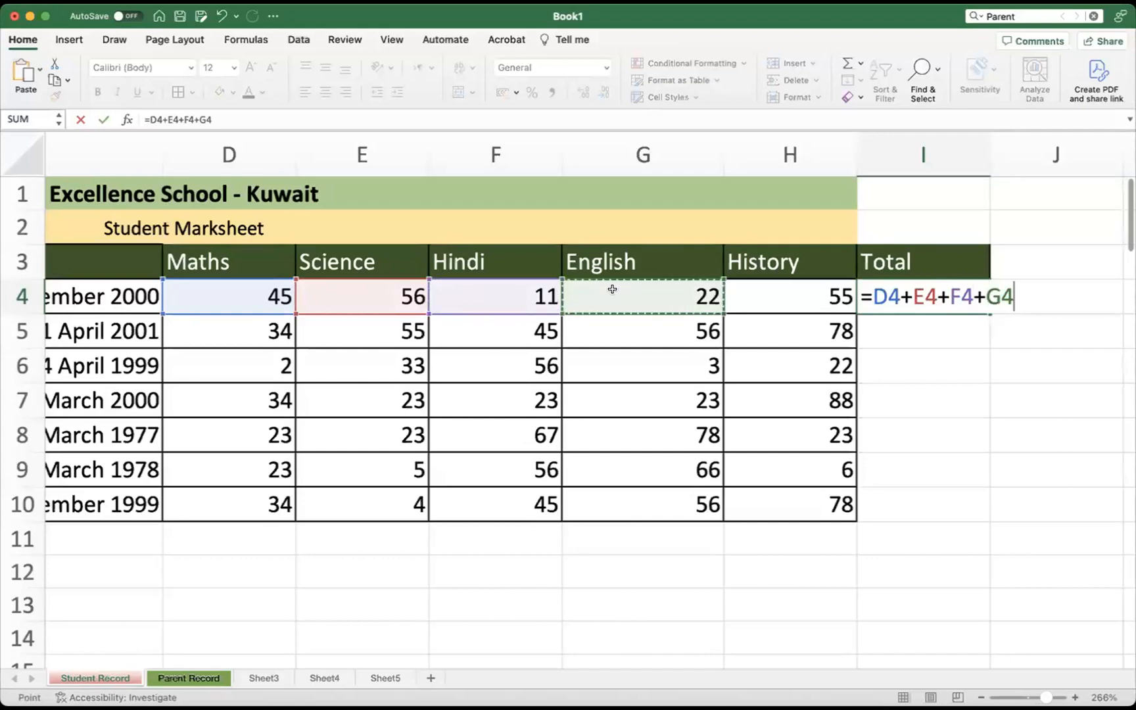
{"action": "type", "text": "+"}
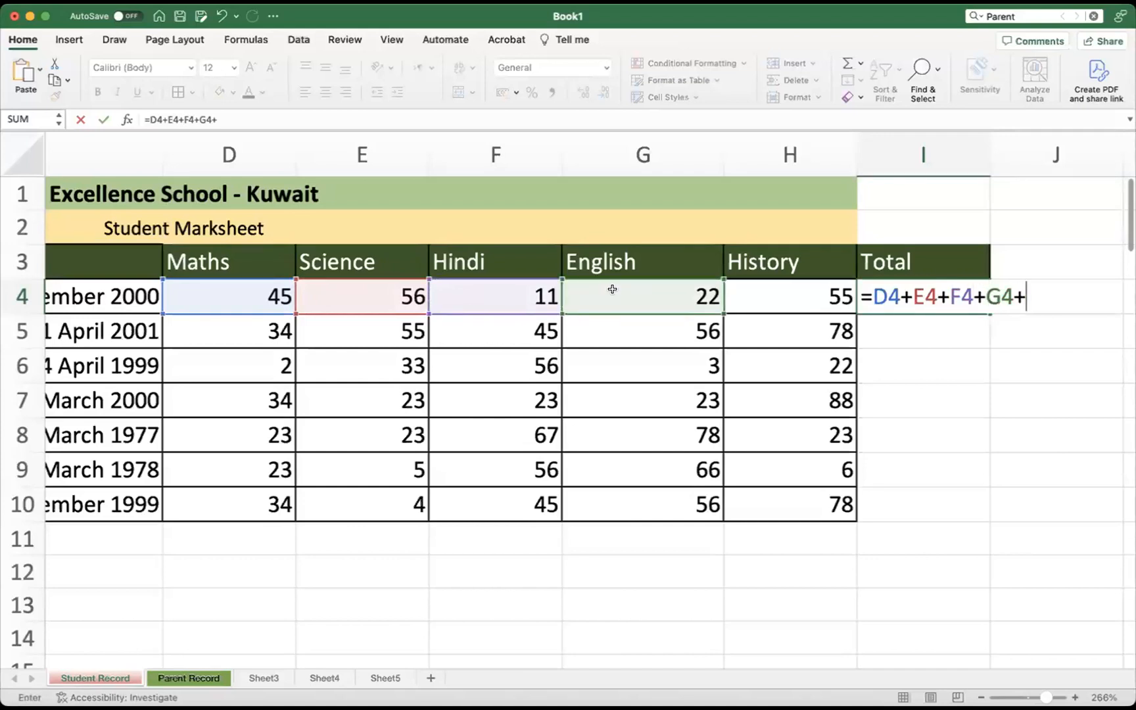
{"action": "left_click", "coordinate": [778, 288]}
{"action": "type", "text": "+"}
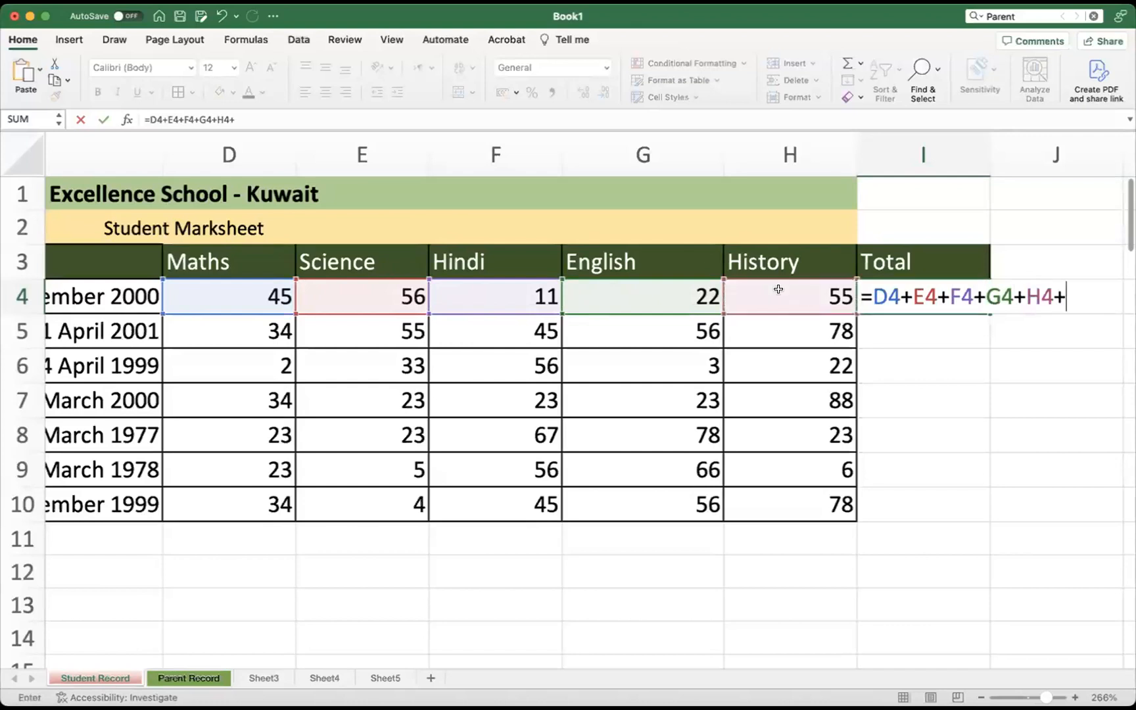
{"action": "key", "text": "BackSpace"}
{"action": "key", "text": "Return"}
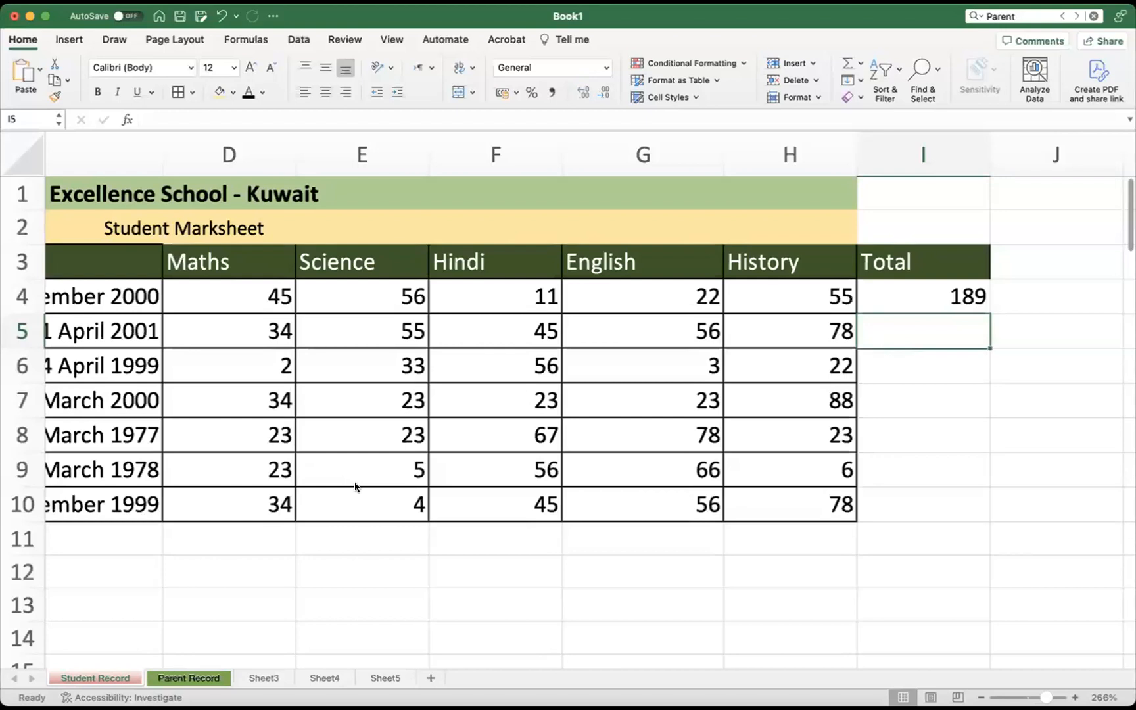
Select the first total in I4, undoing an accidental move of 189 to I6
{"action": "left_click", "coordinate": [1075, 697]}
{"action": "scroll", "coordinate": [877, 460], "scroll_direction": "up", "scroll_amount": 5}
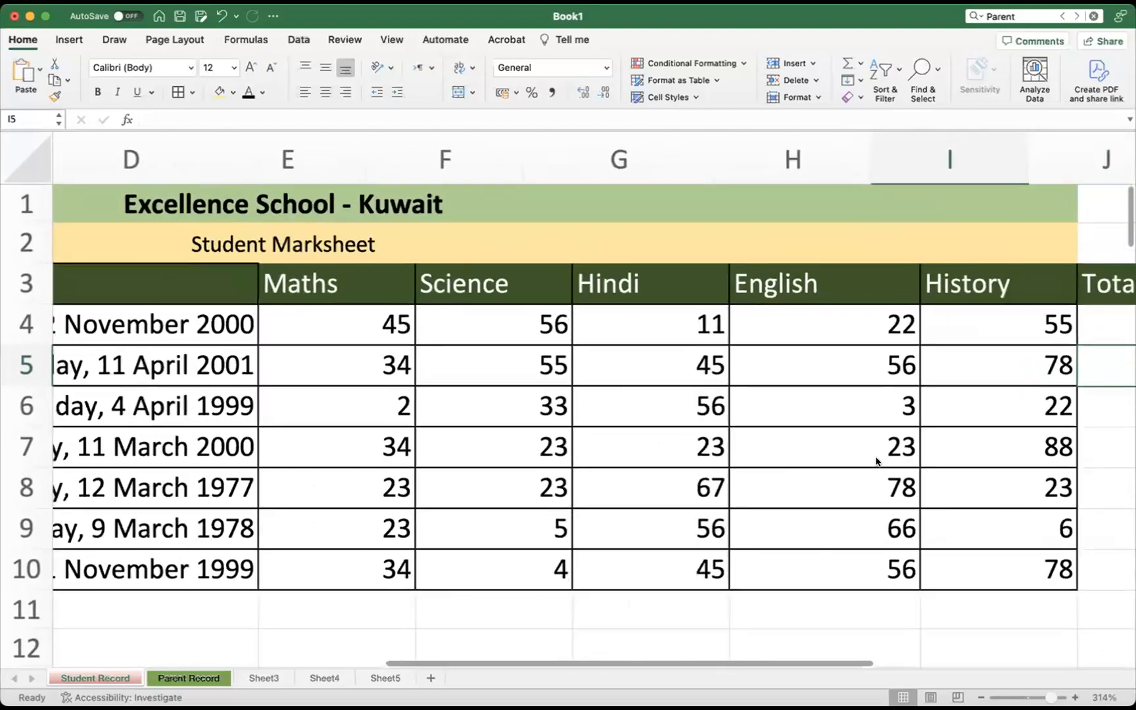
{"action": "scroll", "coordinate": [876, 460], "scroll_direction": "right", "scroll_amount": 5}
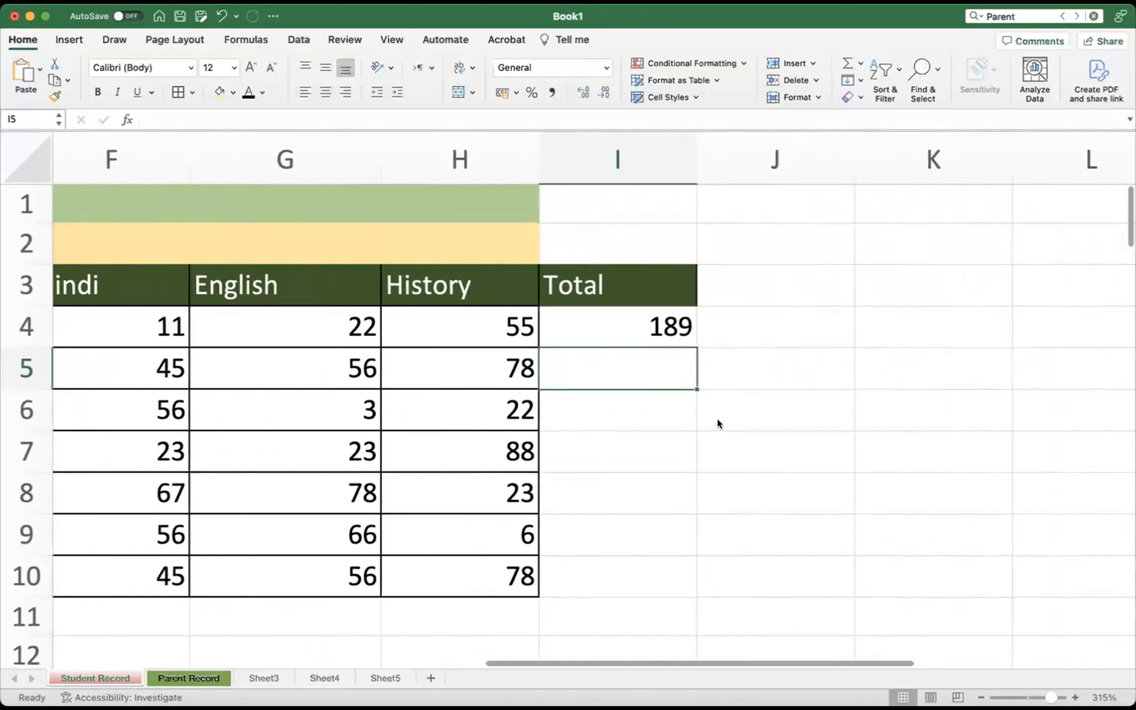
{"action": "left_click", "coordinate": [735, 333]}
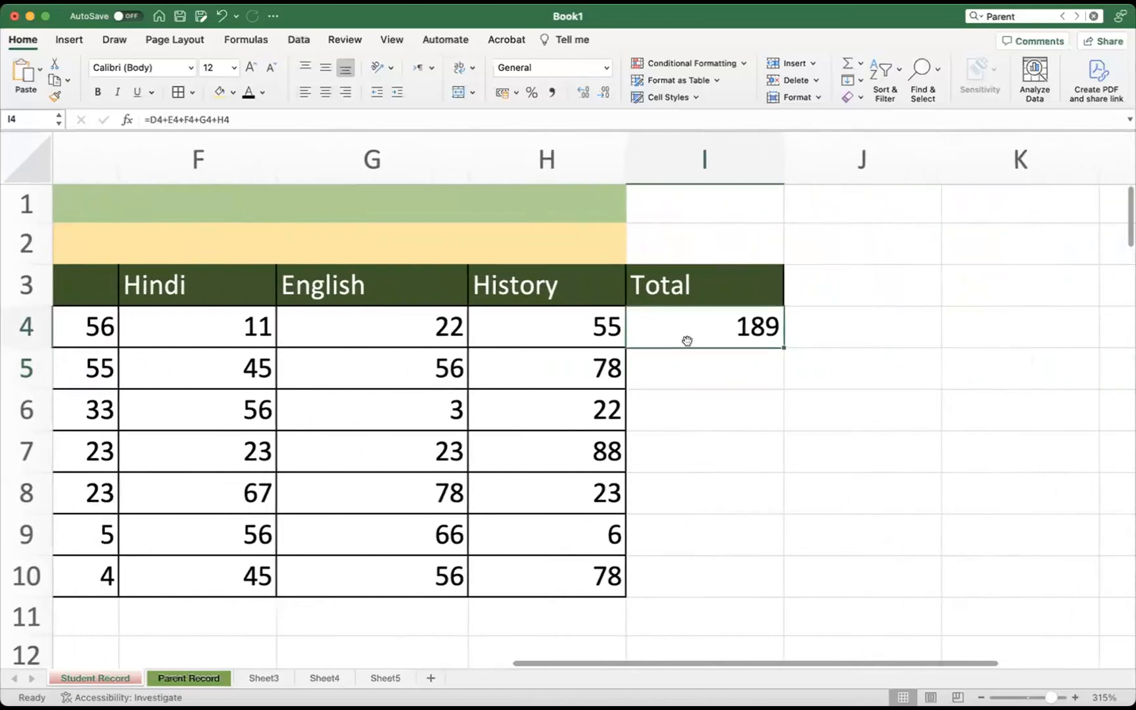
{"action": "left_click_drag", "start_coordinate": [687, 342], "coordinate": [687, 420]}
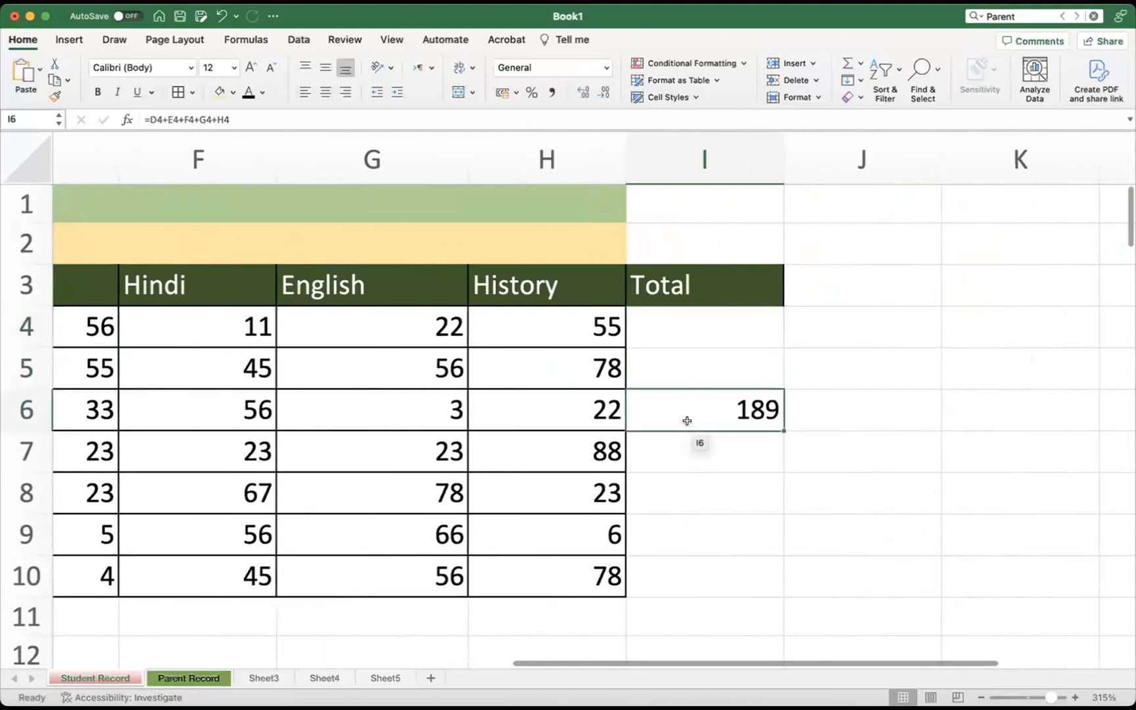
{"action": "key", "text": "super+z"}
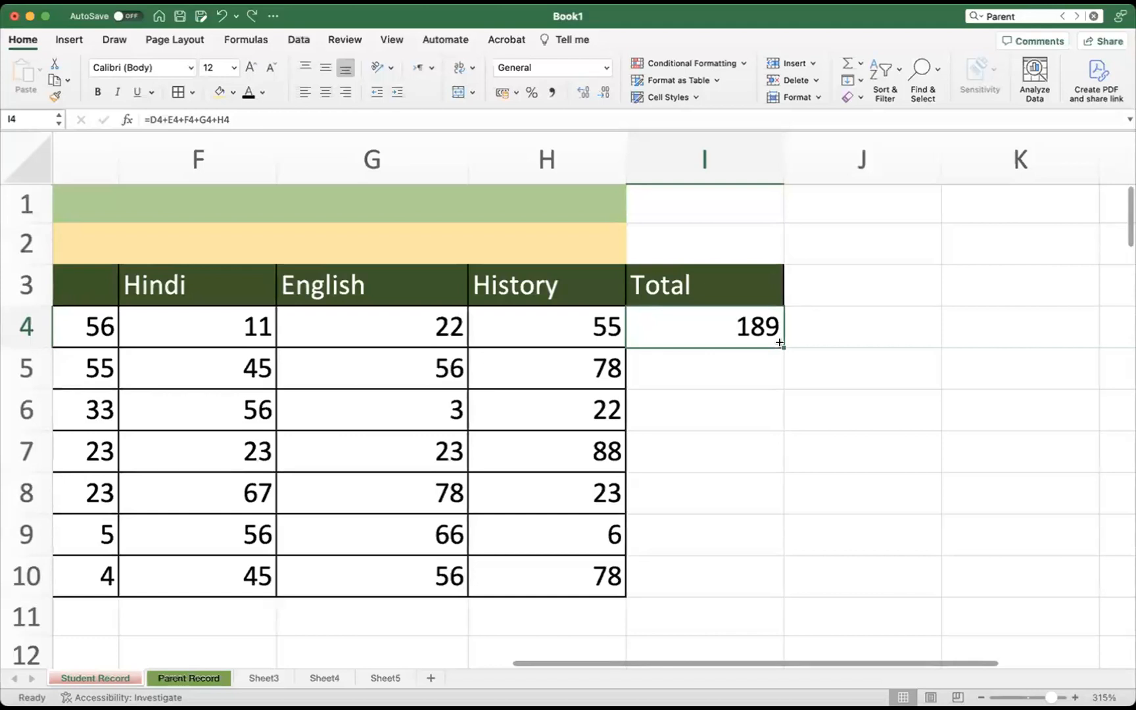
Fill I4's formula down to I10, giving totals 189, 268, 116, 191, 214, 156, 217
{"action": "scroll", "coordinate": [780, 343], "scroll_direction": "left", "scroll_amount": 2}
{"action": "left_click_drag", "start_coordinate": [827, 343], "coordinate": [803, 574]}
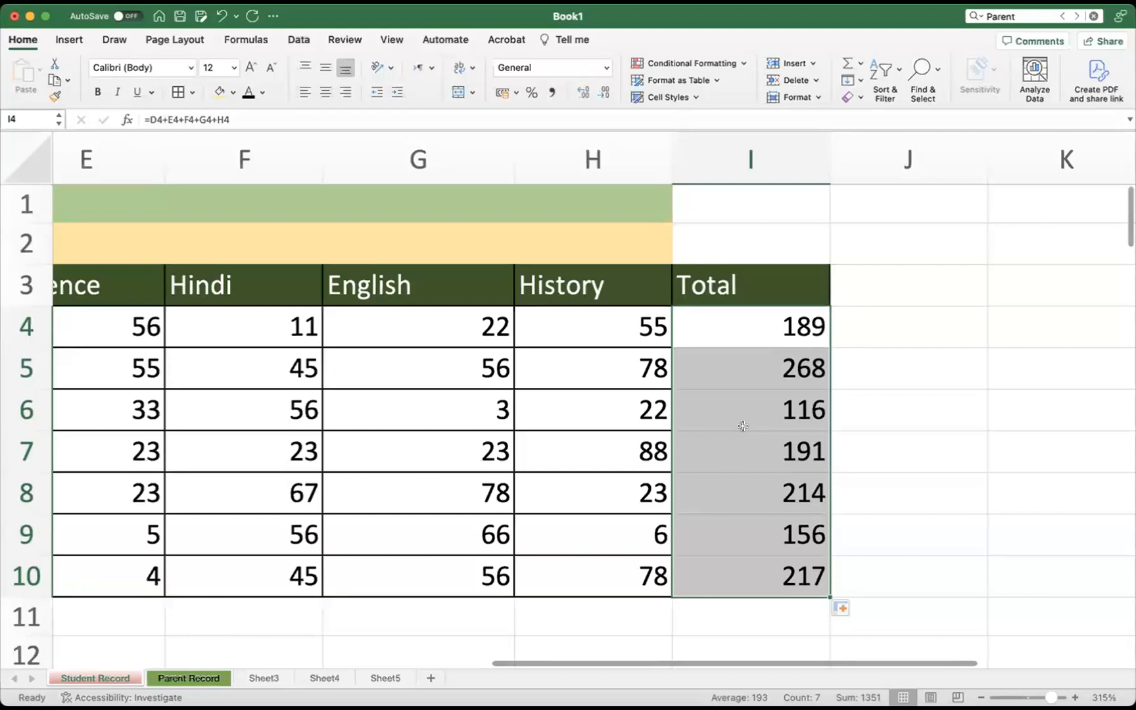
{"action": "left_click", "coordinate": [832, 409]}
{"action": "left_click_drag", "start_coordinate": [754, 321], "coordinate": [746, 576]}
{"action": "left_click", "coordinate": [888, 529]}
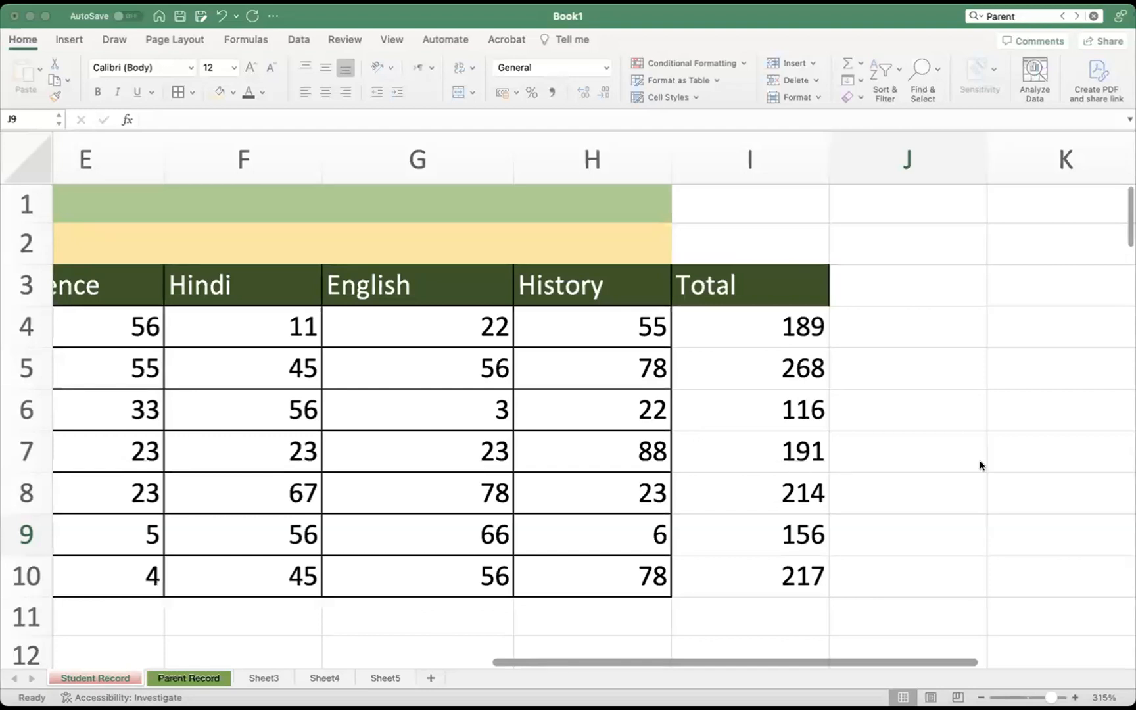
Apply All Borders to the Total cells I4:I10
{"action": "scroll", "coordinate": [888, 472], "scroll_direction": "left", "scroll_amount": 1}
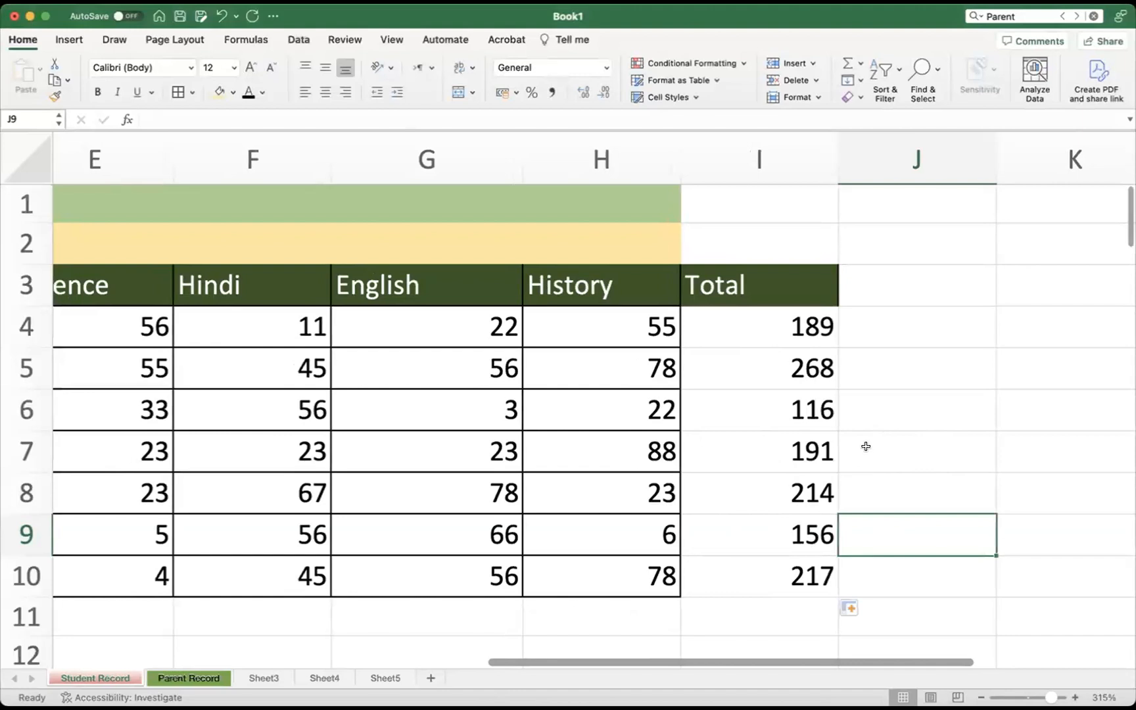
{"action": "left_click_drag", "start_coordinate": [756, 324], "coordinate": [728, 591]}
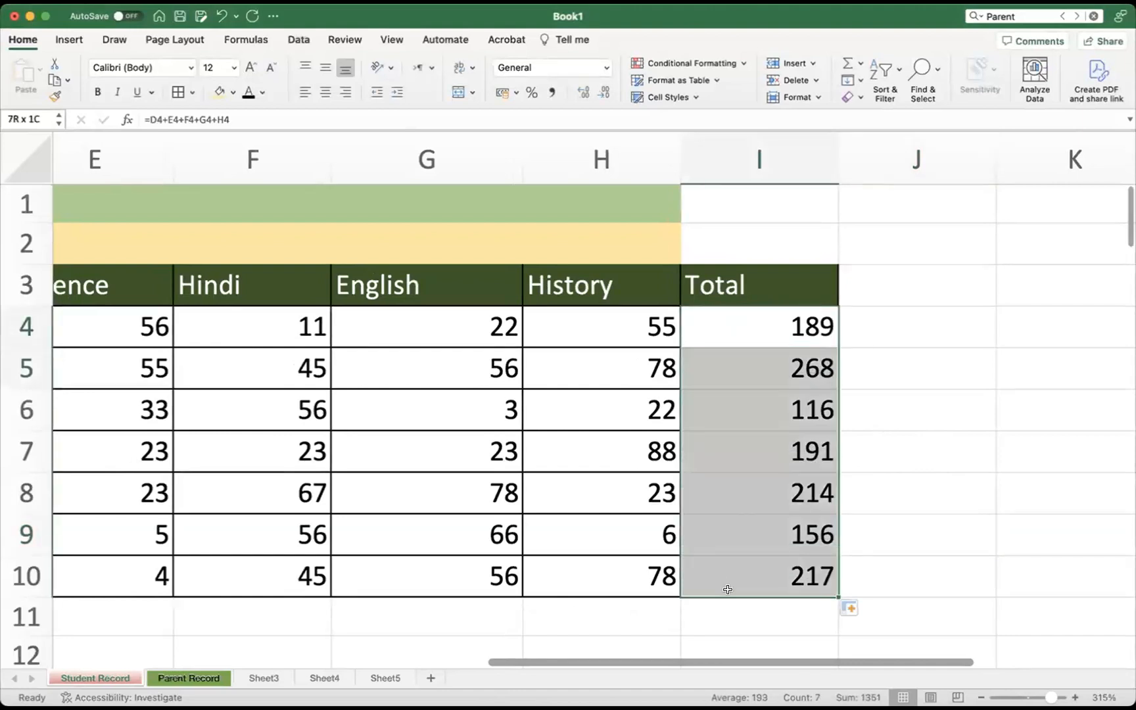
{"action": "left_click", "coordinate": [176, 94]}
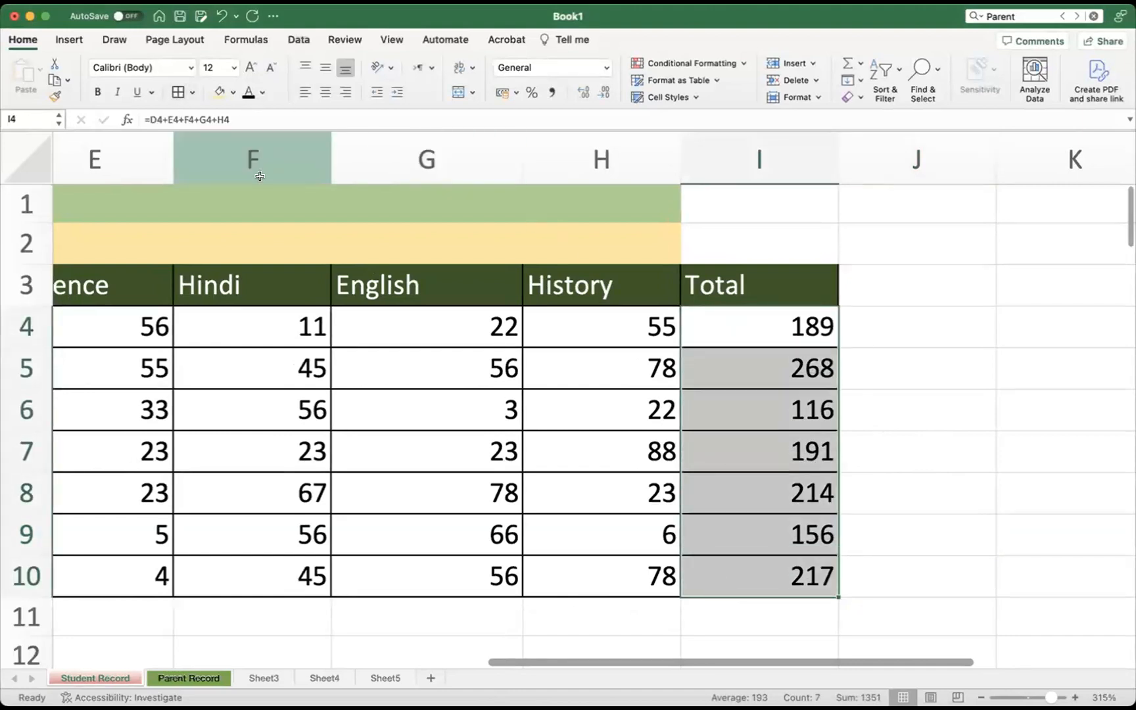
{"action": "left_click", "coordinate": [883, 363]}
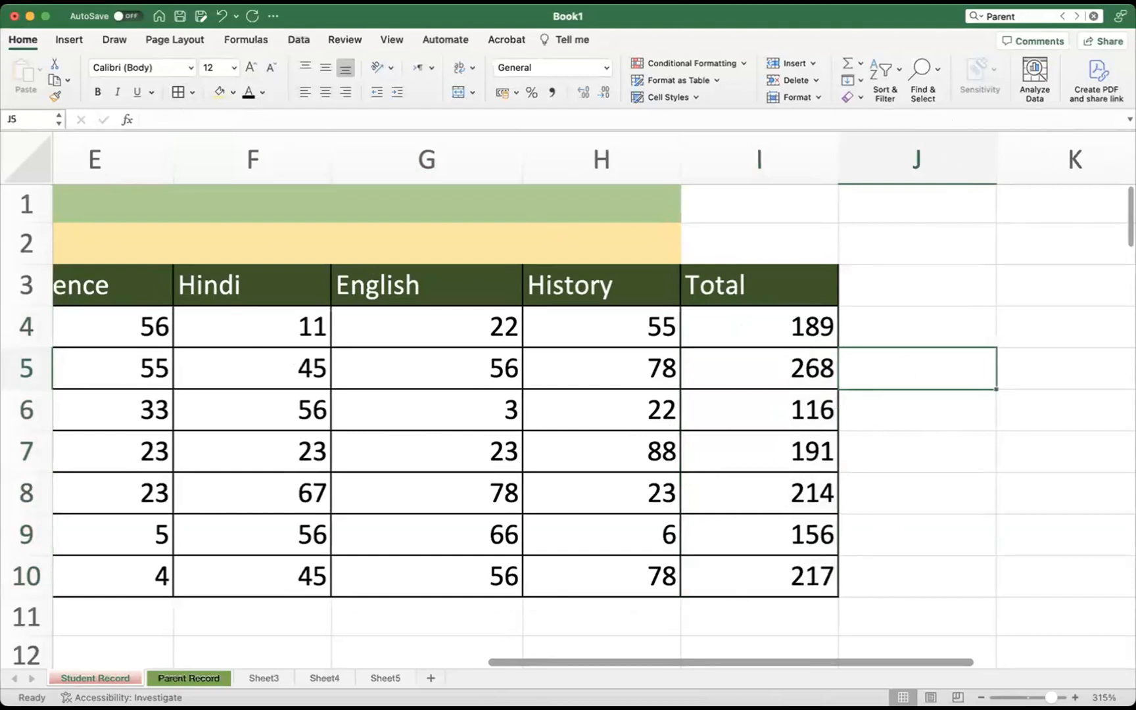
Select I4 to check its =D4+E4+F4+G4+H4 formula
{"action": "left_click", "coordinate": [928, 474]}
{"action": "scroll", "coordinate": [927, 474], "scroll_direction": "left", "scroll_amount": 1}
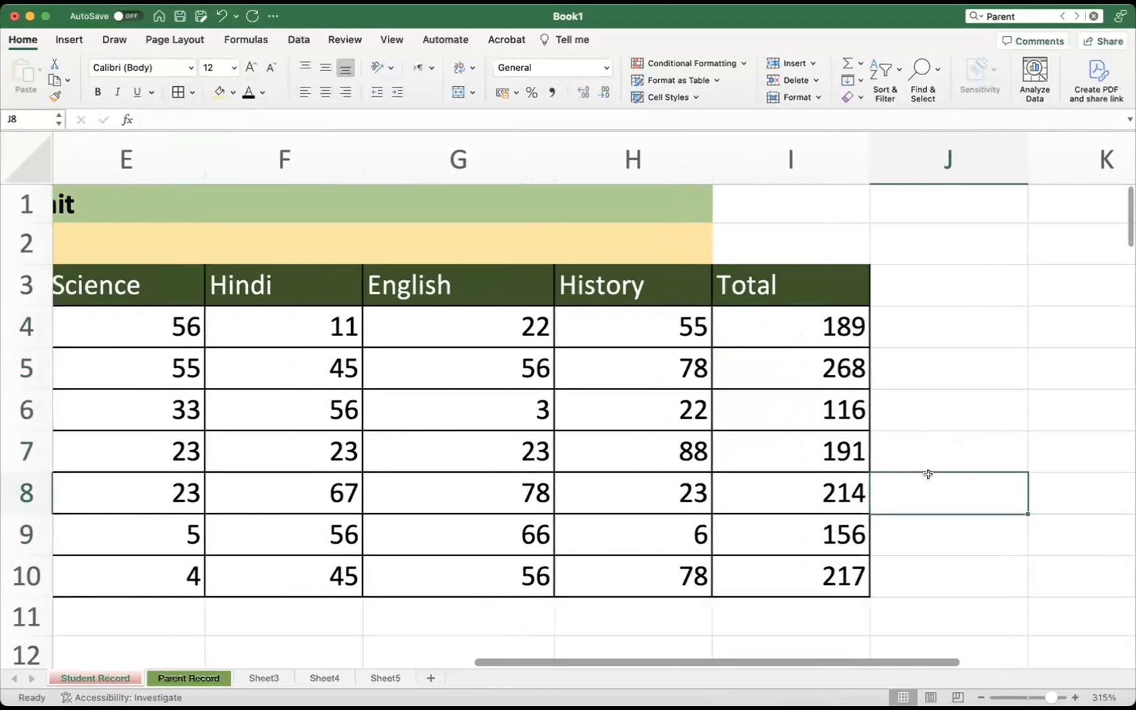
{"action": "left_click", "coordinate": [806, 326]}
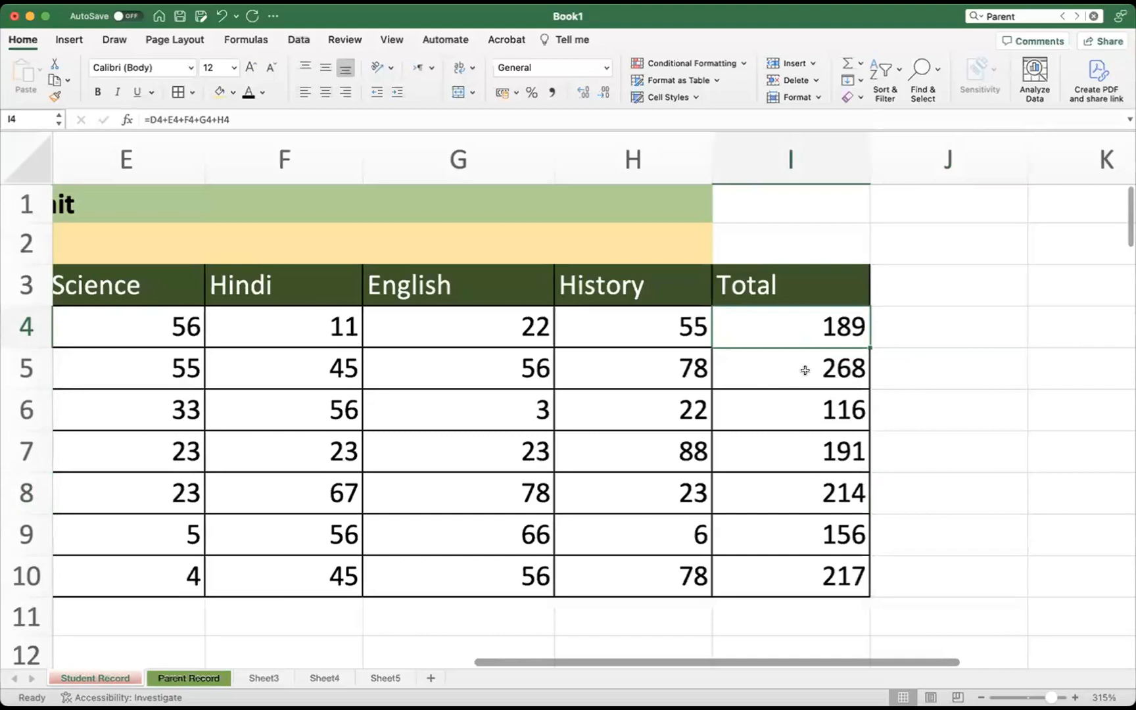
Delete the copied totals in I5:I10, then the remaining 189 total in I4
{"action": "left_click_drag", "start_coordinate": [807, 362], "coordinate": [813, 587]}
{"action": "key", "text": "Delete"}
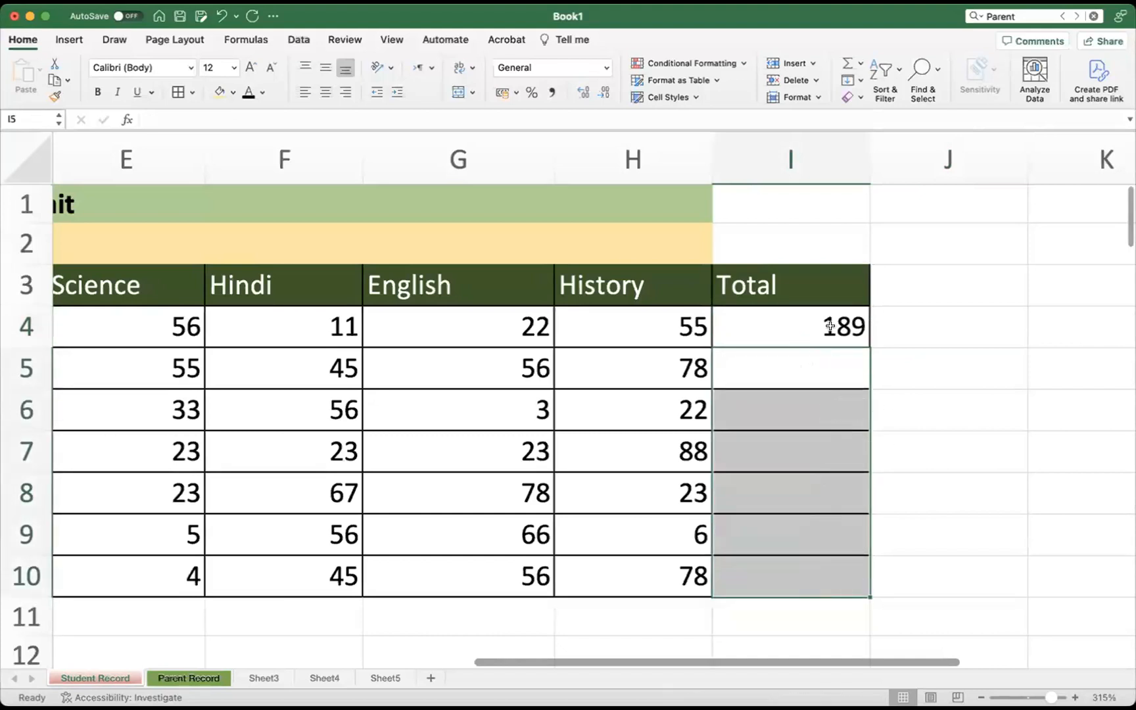
{"action": "left_click", "coordinate": [830, 326]}
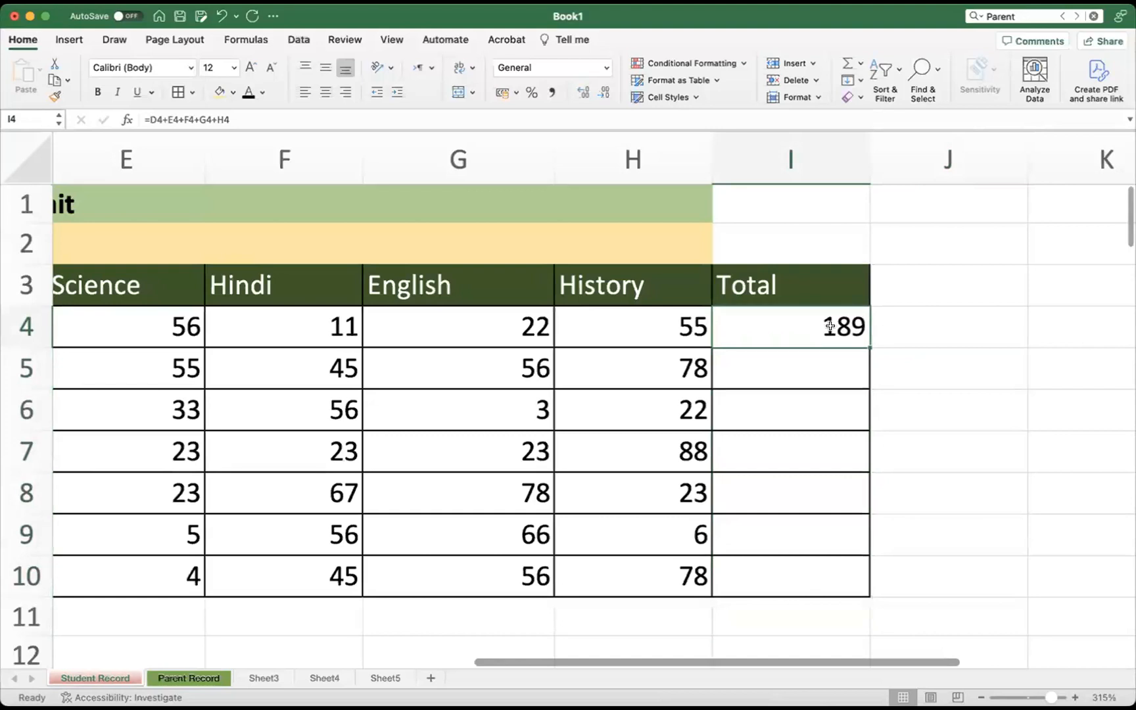
{"action": "scroll", "coordinate": [859, 427], "scroll_direction": "right", "scroll_amount": 2}
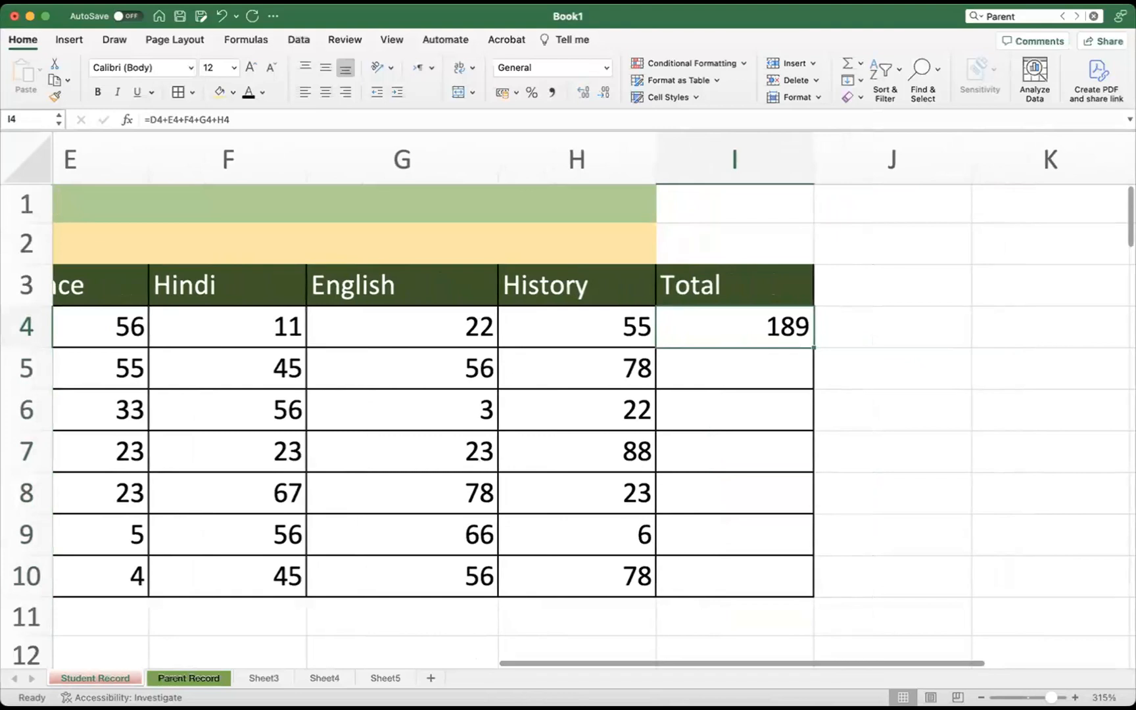
{"action": "scroll", "coordinate": [347, 396], "scroll_direction": "right", "scroll_amount": 5}
{"action": "scroll", "coordinate": [347, 397], "scroll_direction": "down", "scroll_amount": 3}
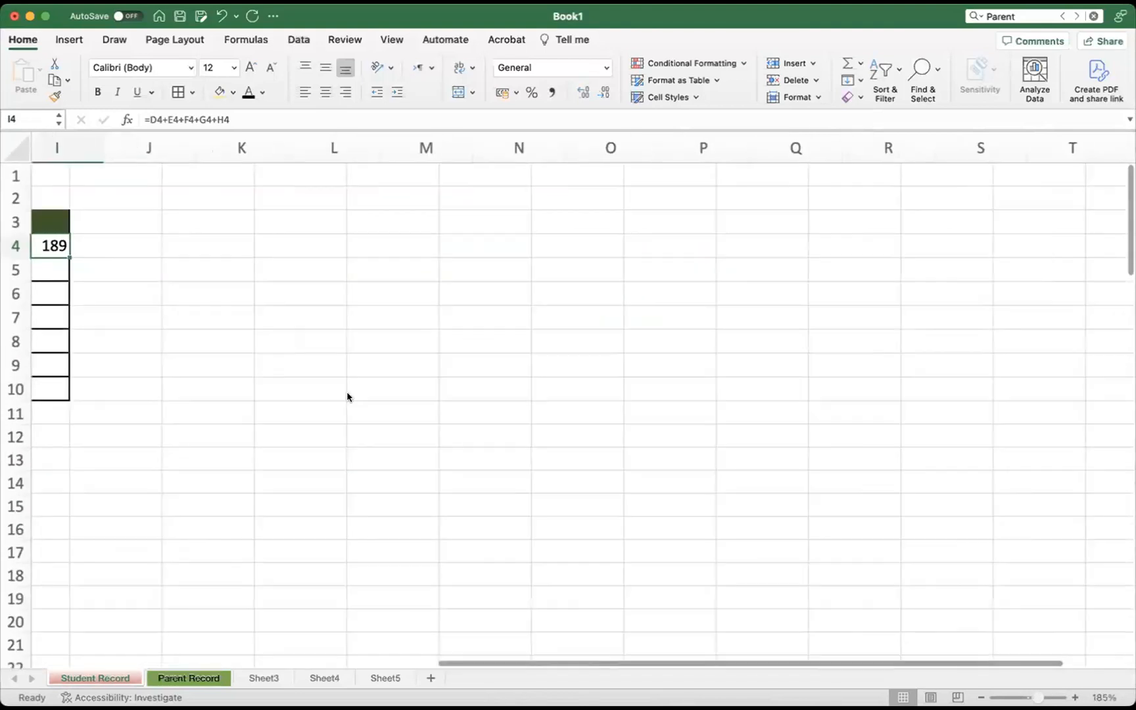
{"action": "scroll", "coordinate": [315, 390], "scroll_direction": "left", "scroll_amount": 10}
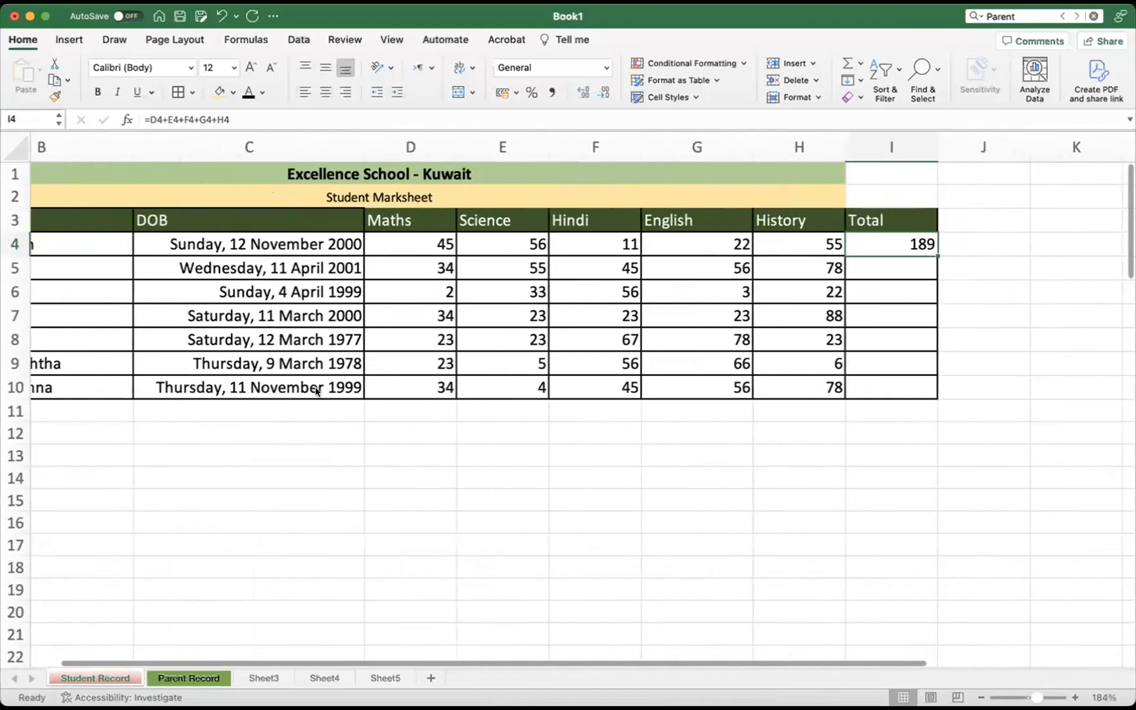
{"action": "scroll", "coordinate": [316, 391], "scroll_direction": "right", "scroll_amount": 1}
{"action": "left_click", "coordinate": [830, 455]}
{"action": "left_click", "coordinate": [863, 245]}
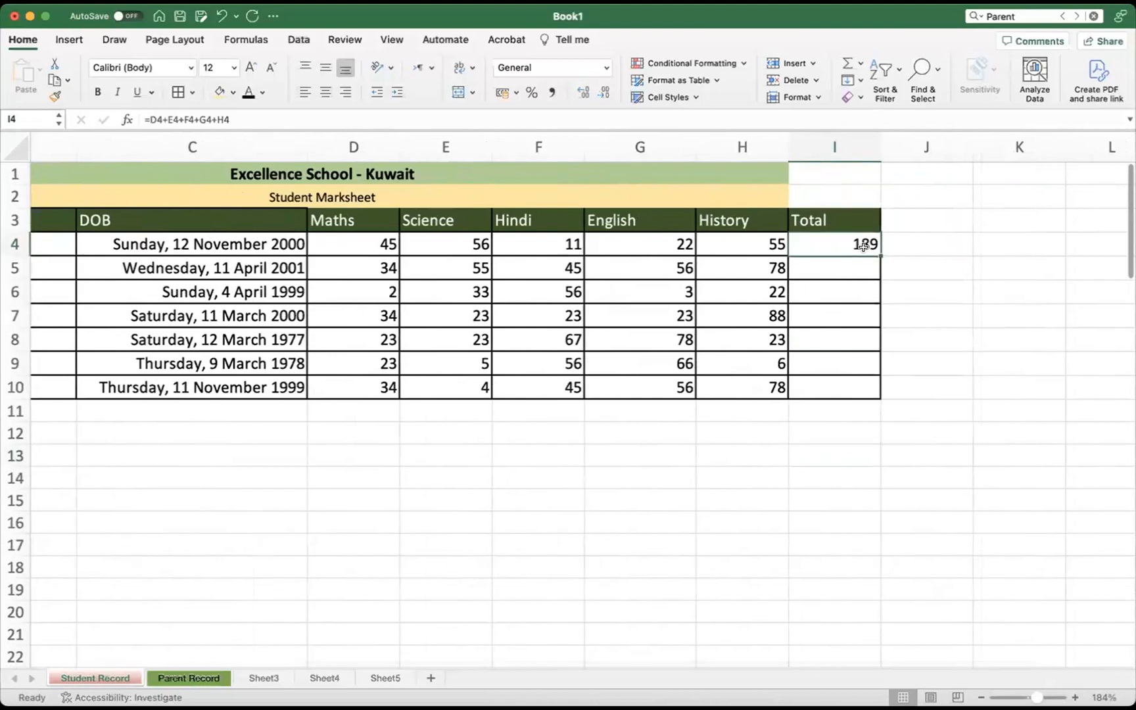
{"action": "key", "text": "Delete"}
Enter =D4+E4+F4+G4+H4 in I4, giving the first student a total of 189
{"action": "left_click_drag", "start_coordinate": [872, 381], "coordinate": [871, 369]}
{"action": "left_click", "coordinate": [836, 244]}
{"action": "type", "text": "="}
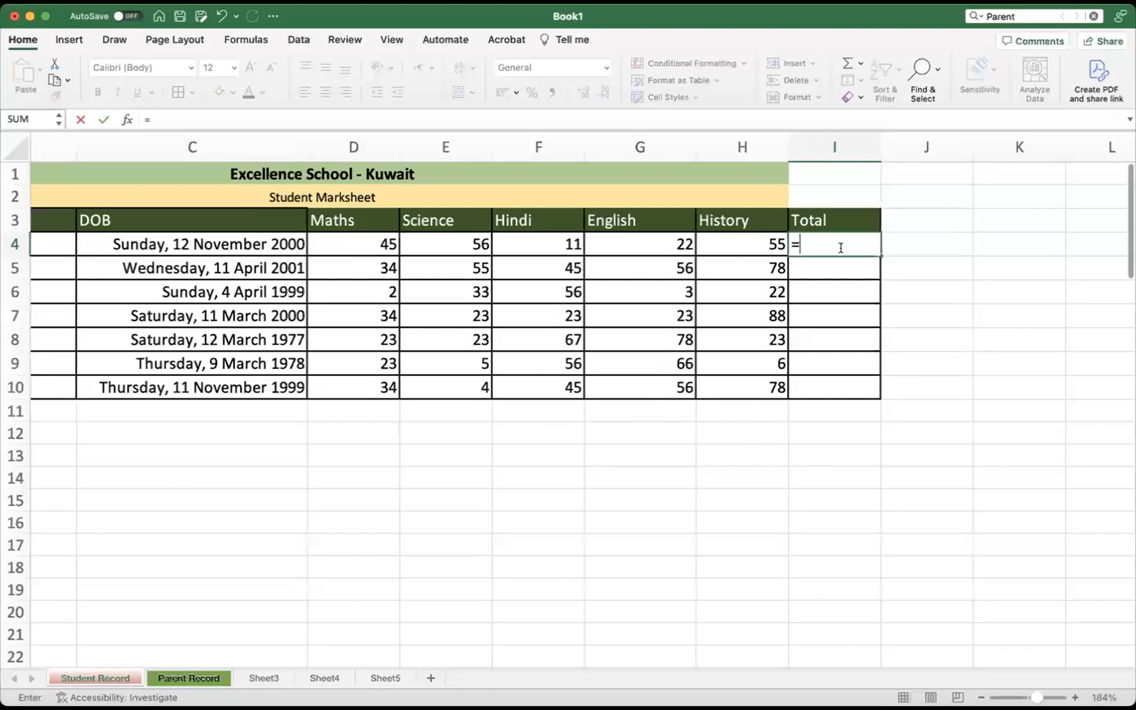
{"action": "type", "text": "D4+"}
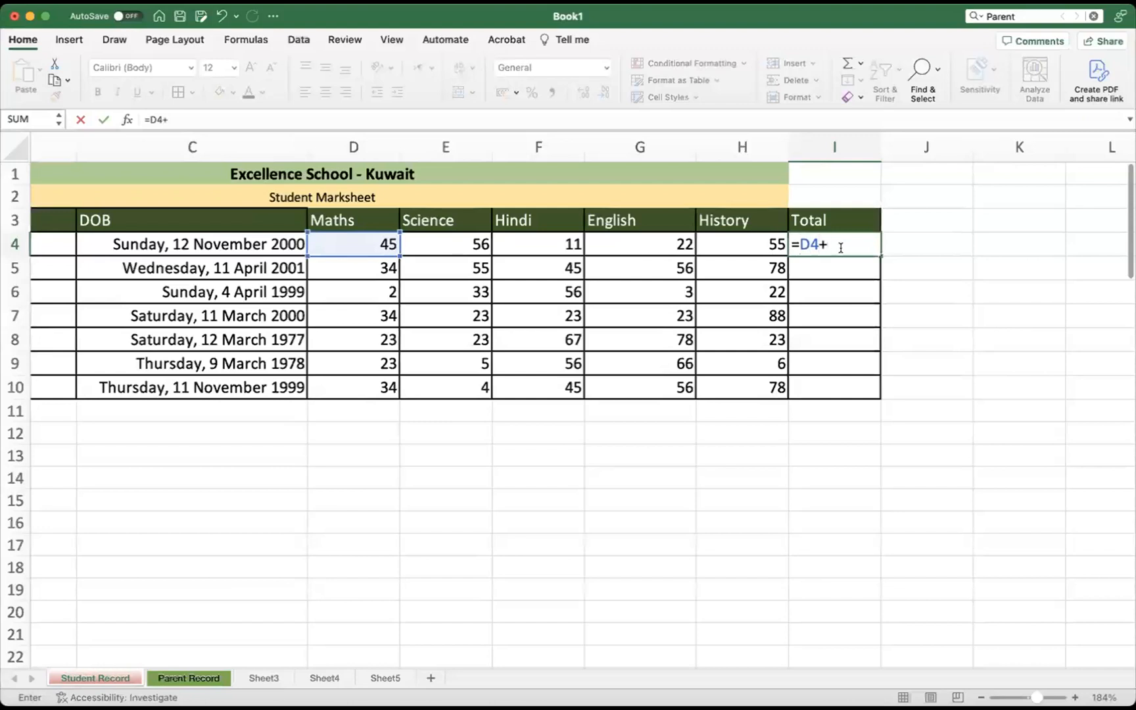
{"action": "type", "text": "E4+"}
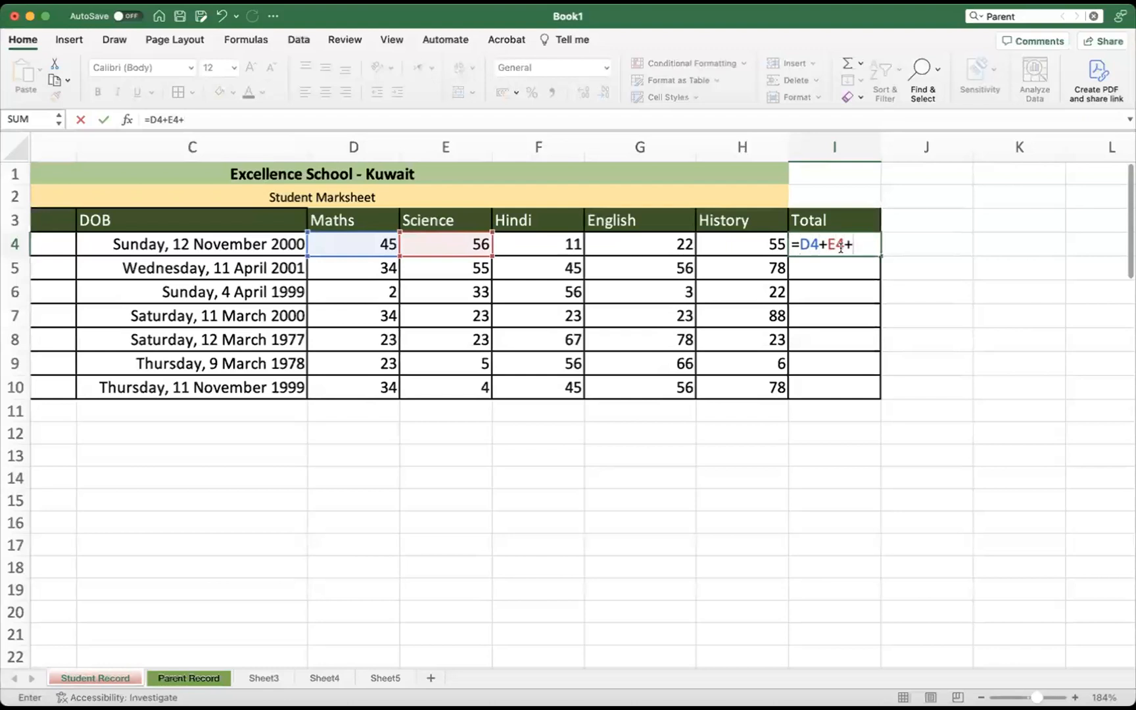
{"action": "type", "text": "F4+G"}
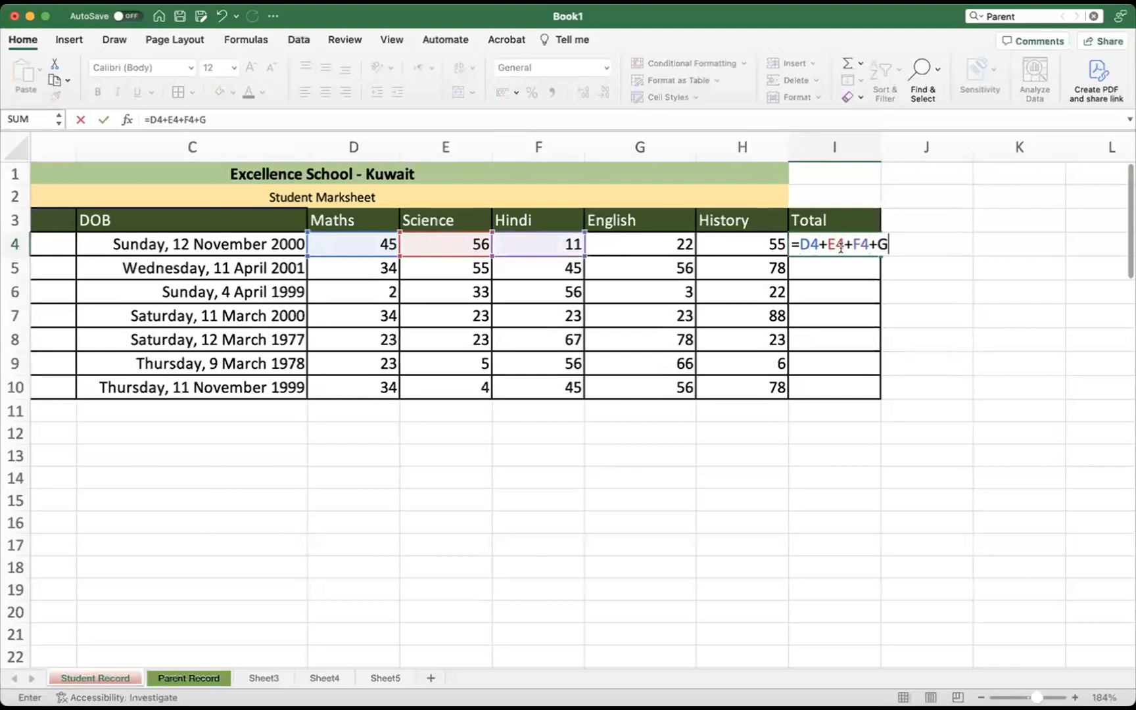
{"action": "type", "text": "4+H"}
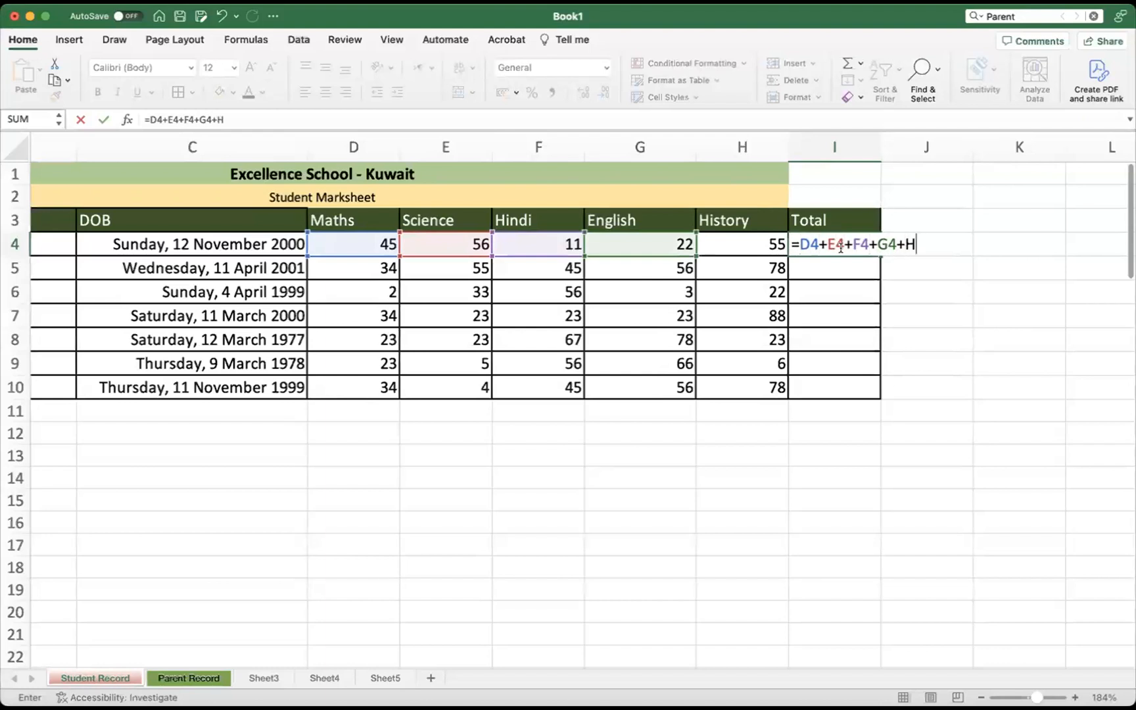
{"action": "type", "text": "4"}
{"action": "key", "text": "Return"}
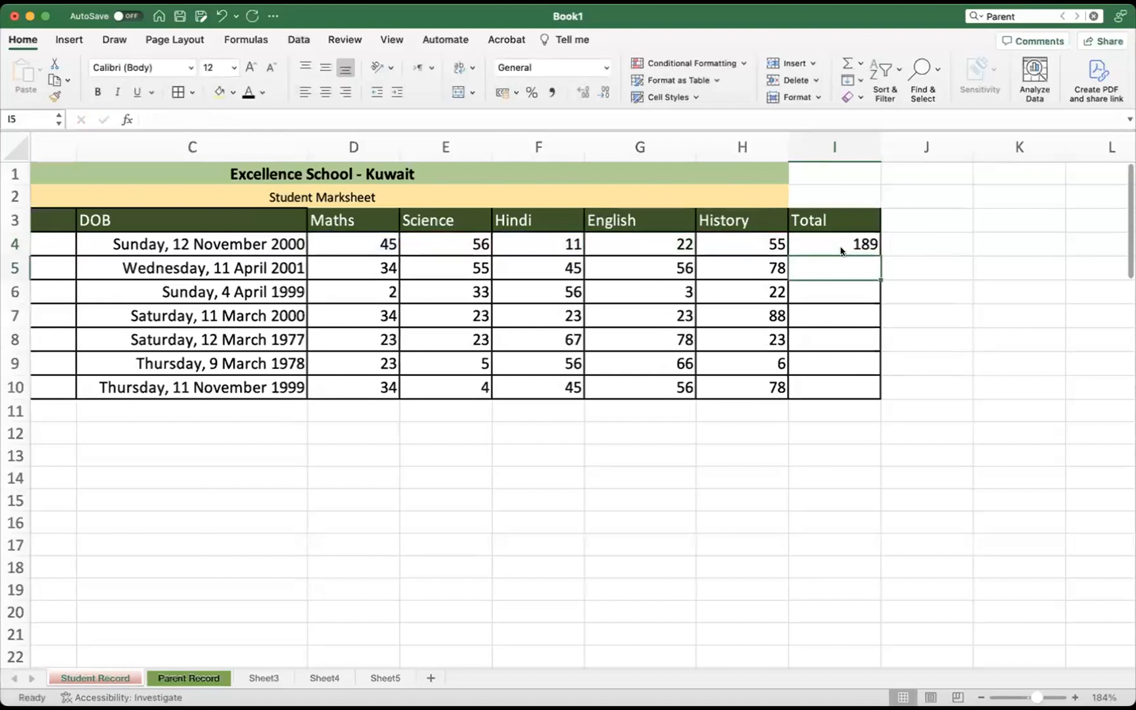
{"action": "left_click", "coordinate": [842, 243]}
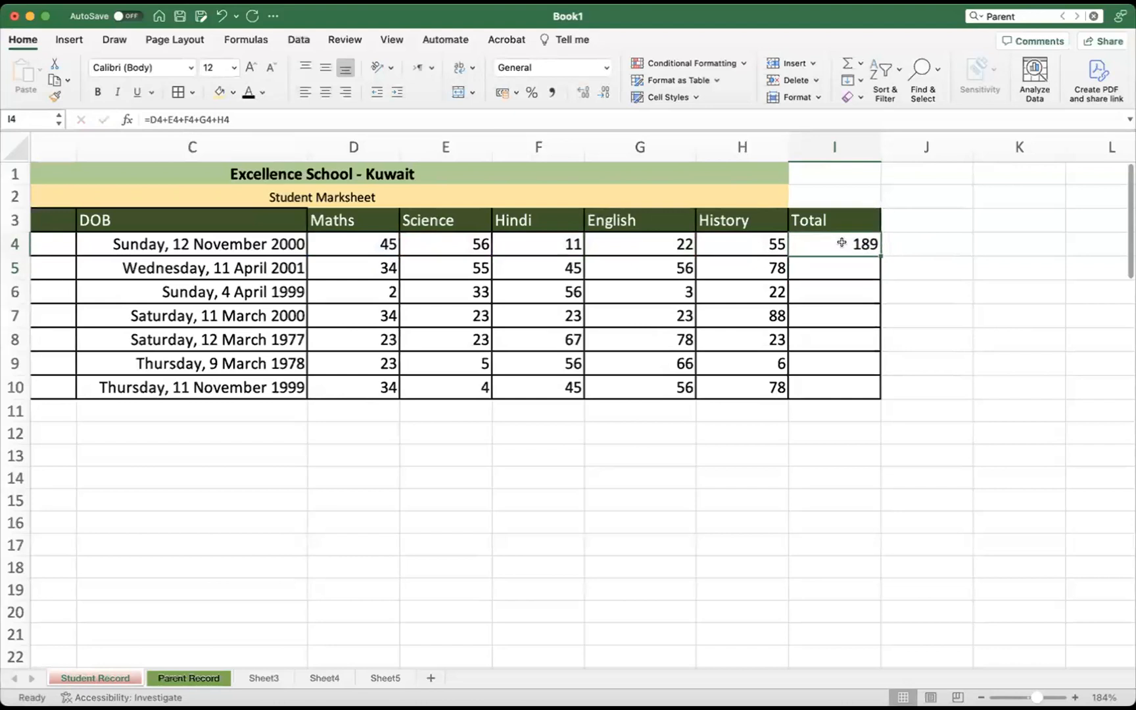
Clear I4 and rebuild its formula from cells D4, E4, F4, G4 and H4, giving 189
{"action": "key", "text": "Delete"}
{"action": "type", "text": "="}
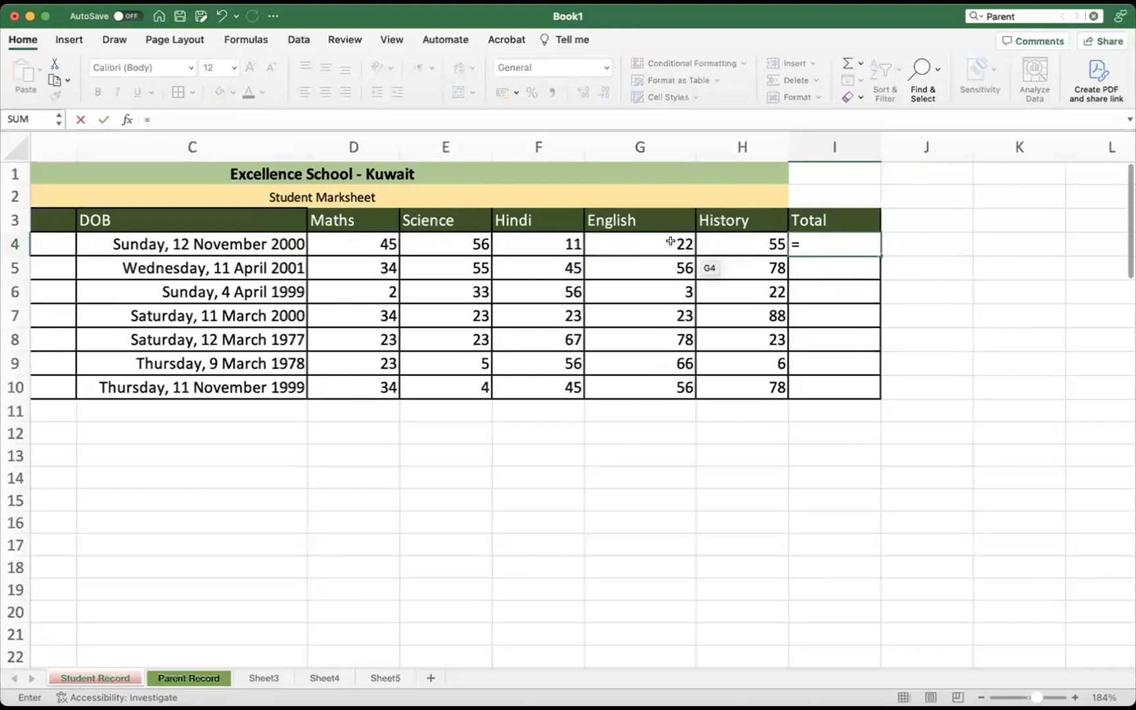
{"action": "left_click", "coordinate": [357, 241]}
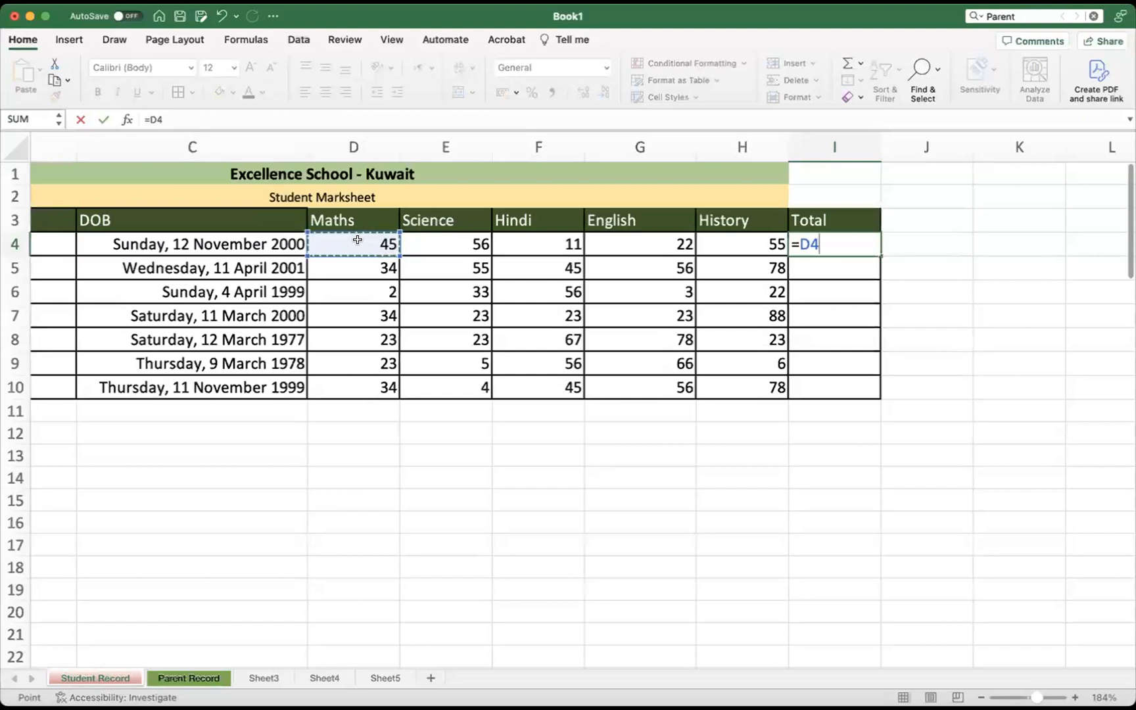
{"action": "type", "text": "+"}
{"action": "left_click", "coordinate": [462, 235]}
{"action": "type", "text": "+"}
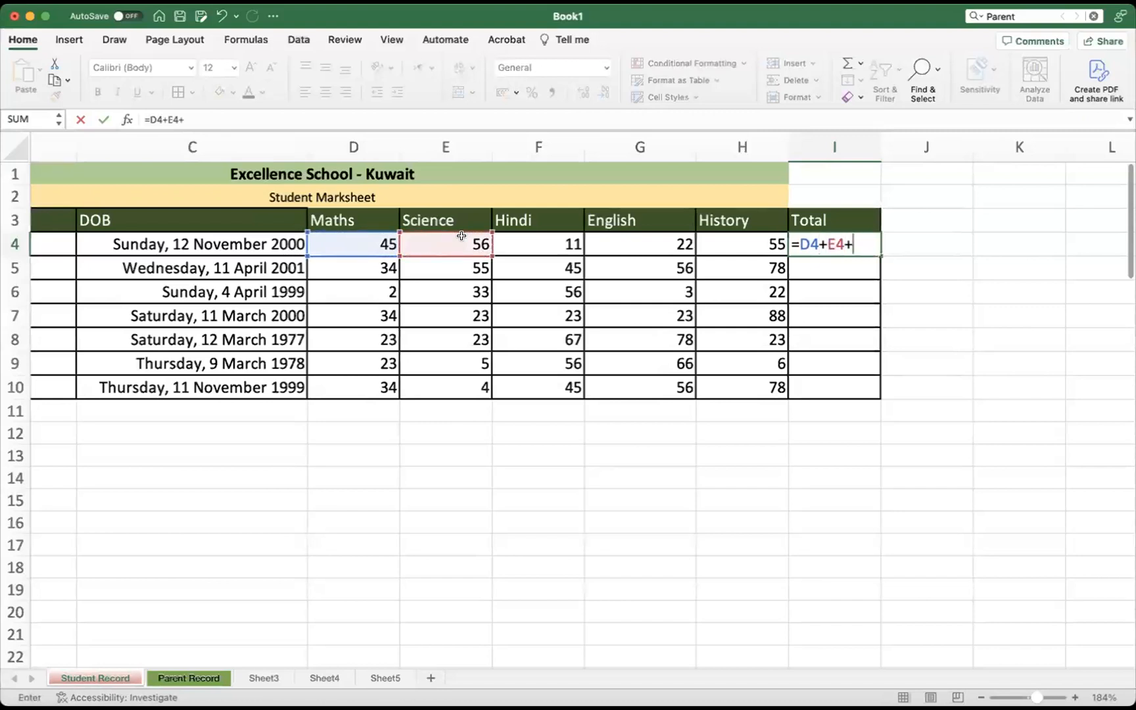
{"action": "left_click", "coordinate": [545, 239]}
{"action": "type", "text": "+"}
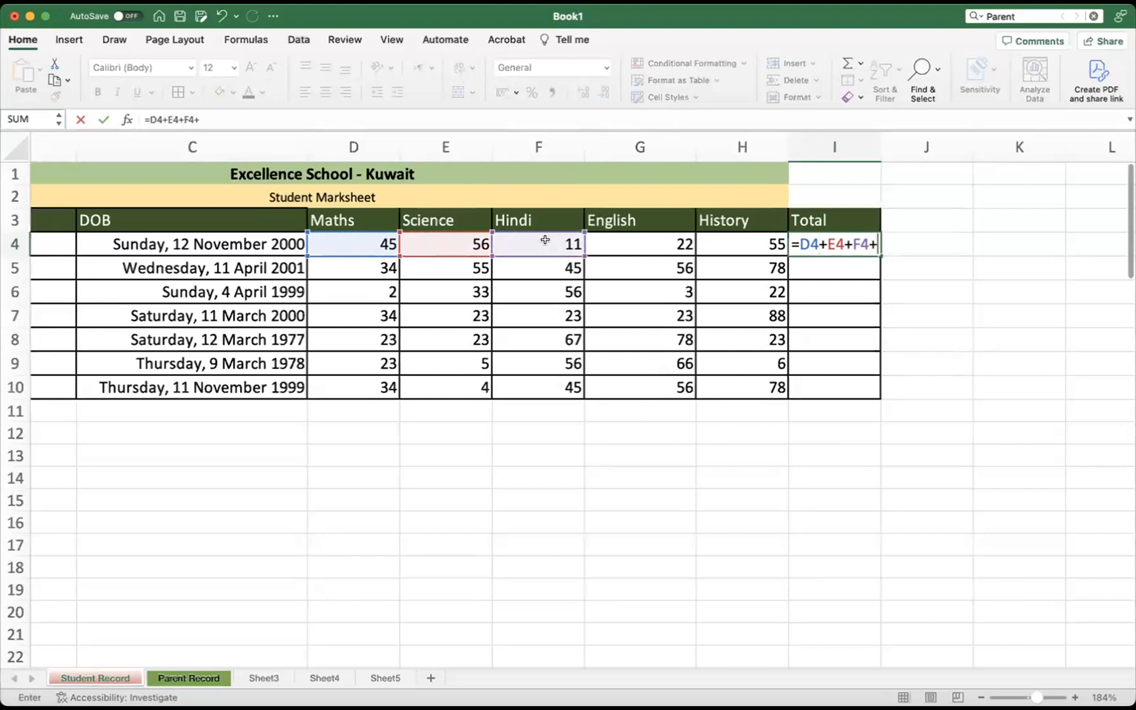
{"action": "left_click", "coordinate": [654, 240]}
{"action": "type", "text": "+"}
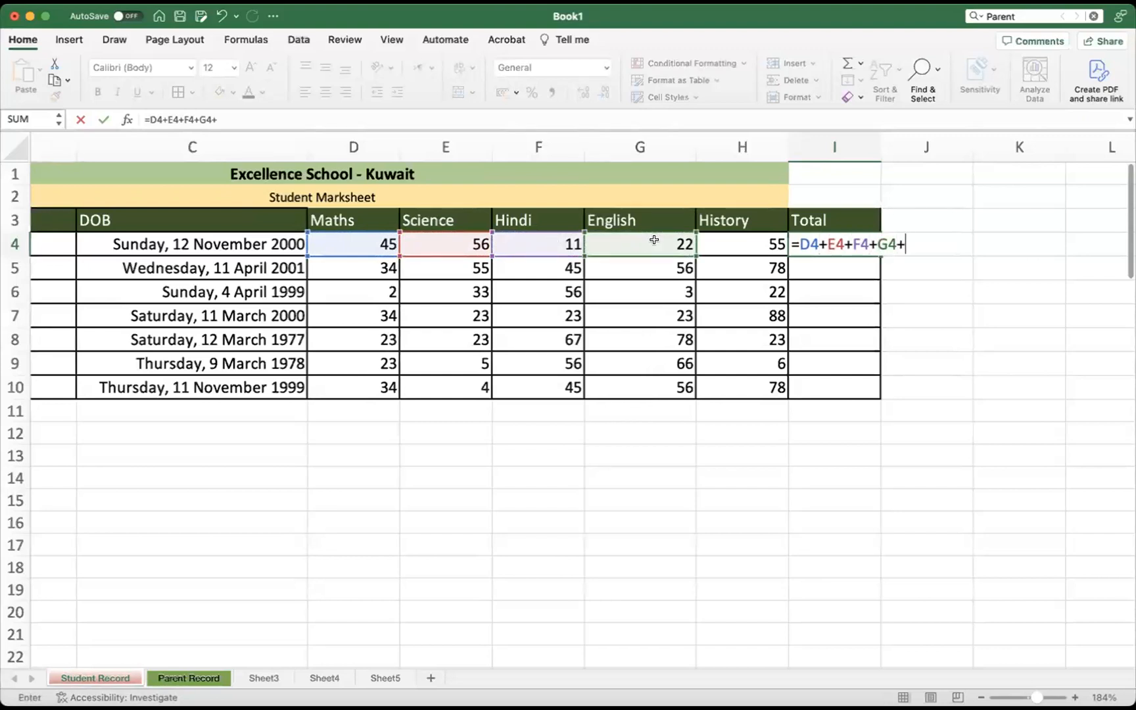
{"action": "left_click", "coordinate": [739, 241]}
{"action": "key", "text": "Return"}
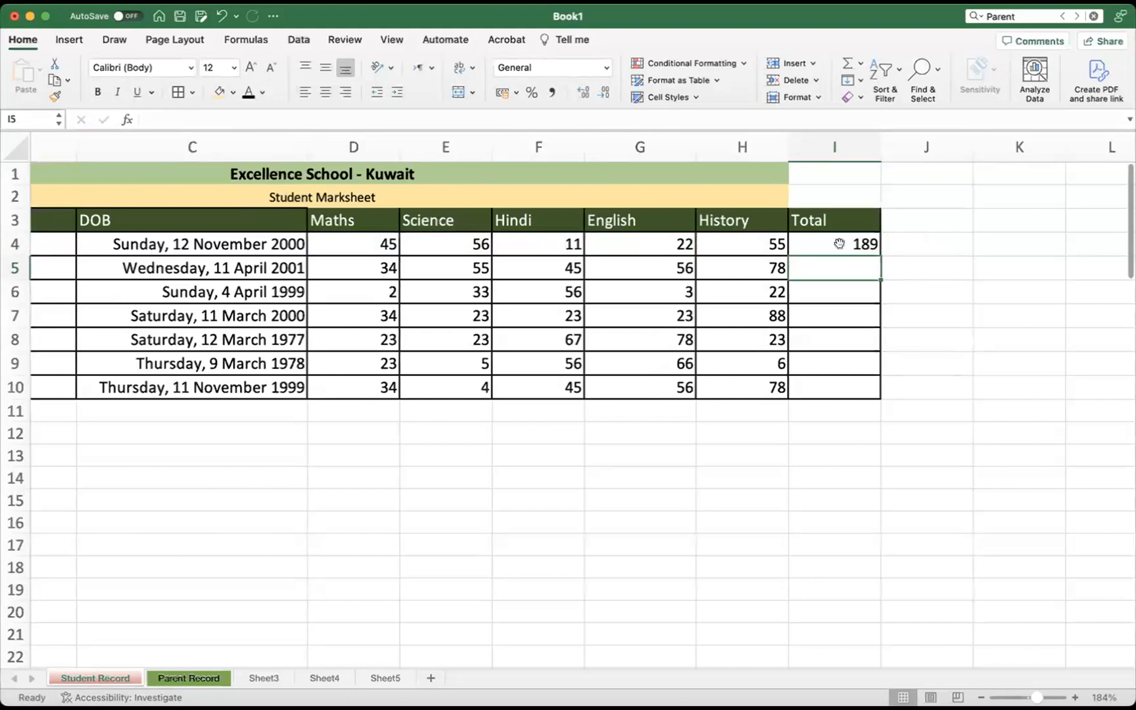
Delete I4's 189 total and start a new formula there with '='
{"action": "scroll", "coordinate": [837, 242], "scroll_direction": "left", "scroll_amount": 1}
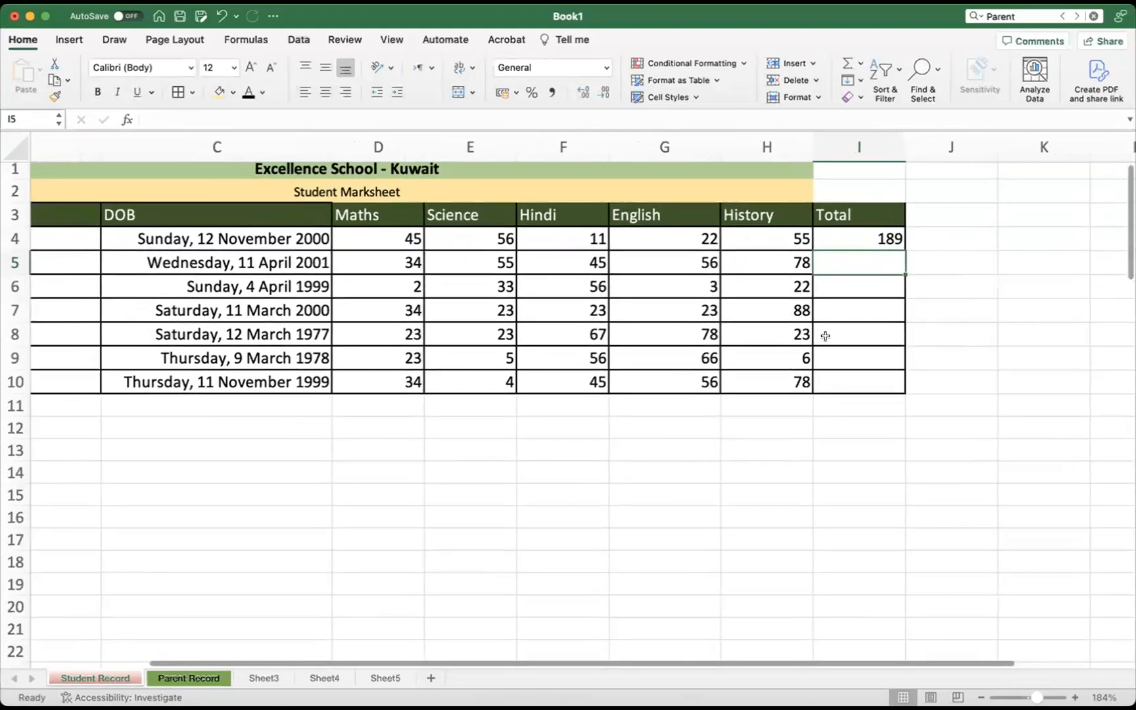
{"action": "scroll", "coordinate": [829, 332], "scroll_direction": "right", "scroll_amount": 3}
{"action": "left_click", "coordinate": [774, 230]}
{"action": "key", "text": "Delete"}
{"action": "left_click", "coordinate": [830, 402]}
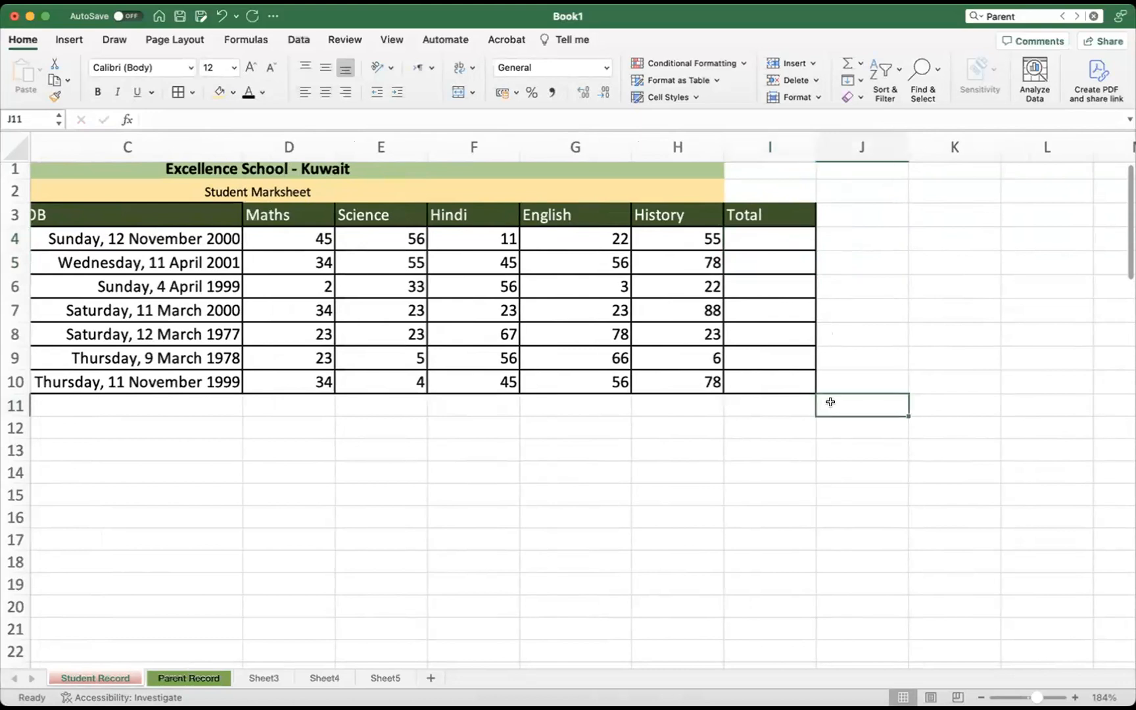
{"action": "left_click", "coordinate": [776, 237]}
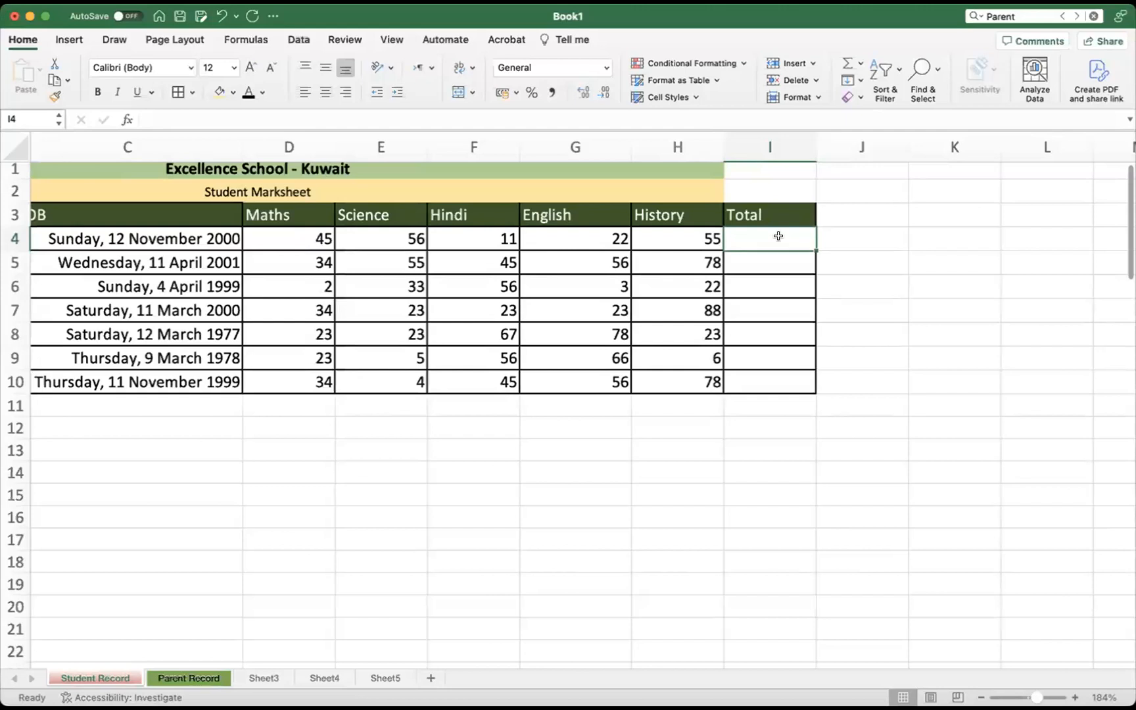
{"action": "type", "text": "="}
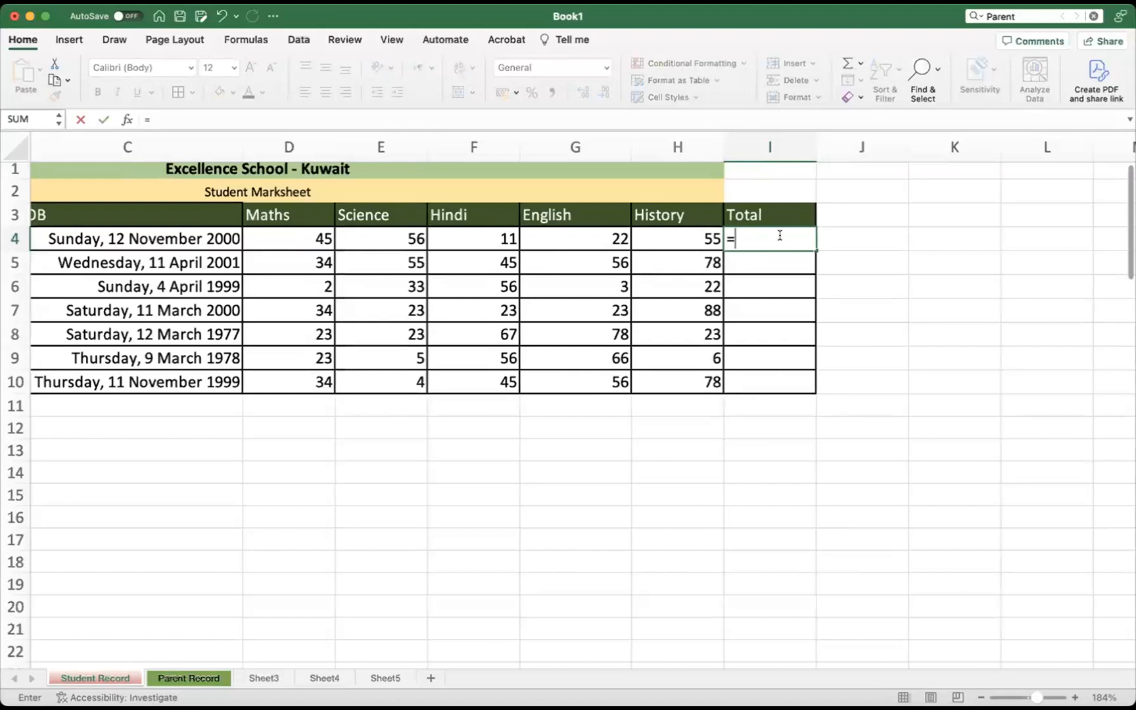
Complete I4 as =SUM(D4:H4) by selecting the marks range, showing 189
{"action": "type", "text": "sum"}
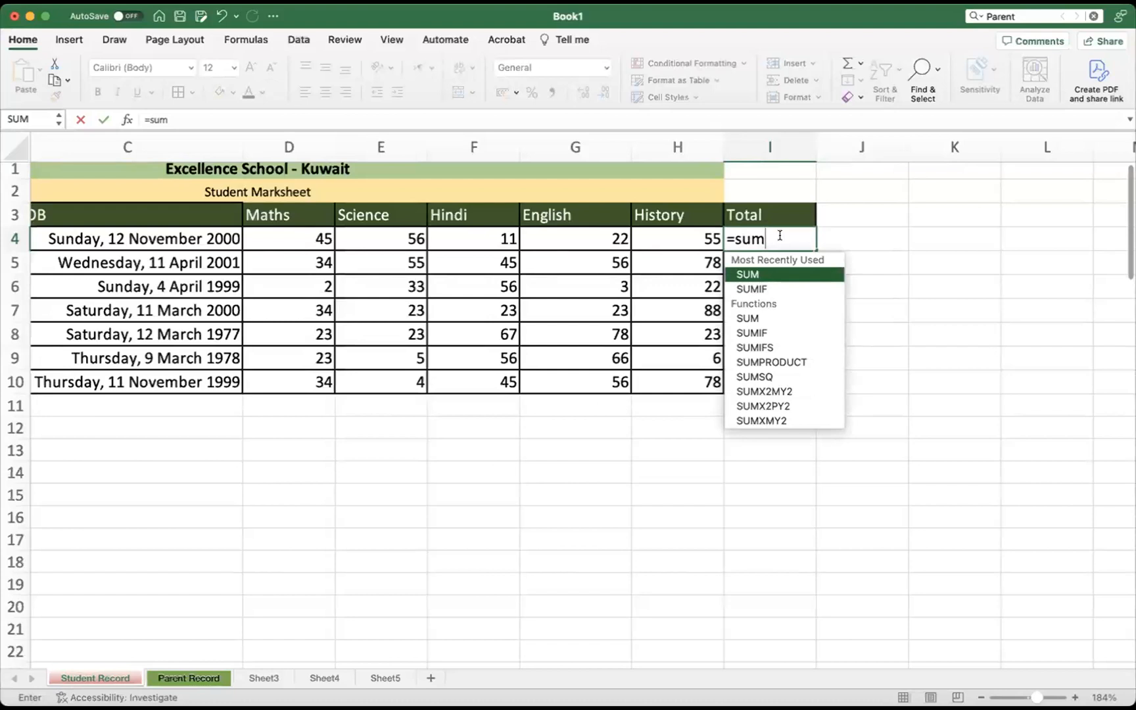
{"action": "type", "text": "("}
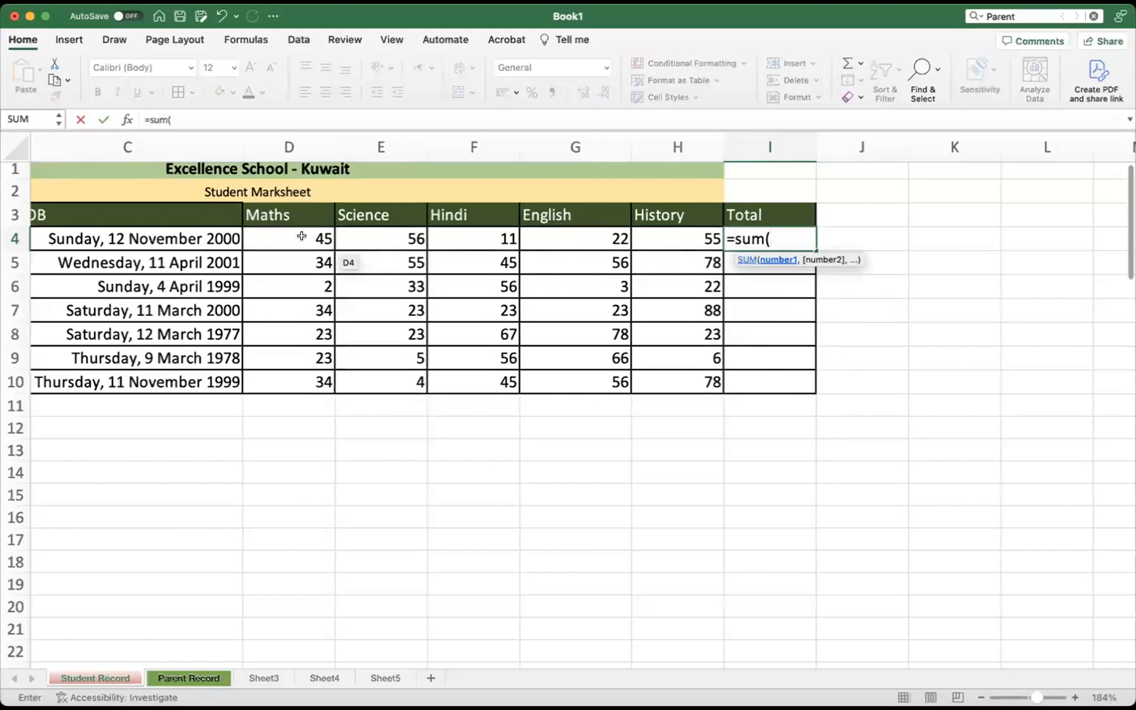
{"action": "left_click_drag", "start_coordinate": [301, 235], "coordinate": [663, 235]}
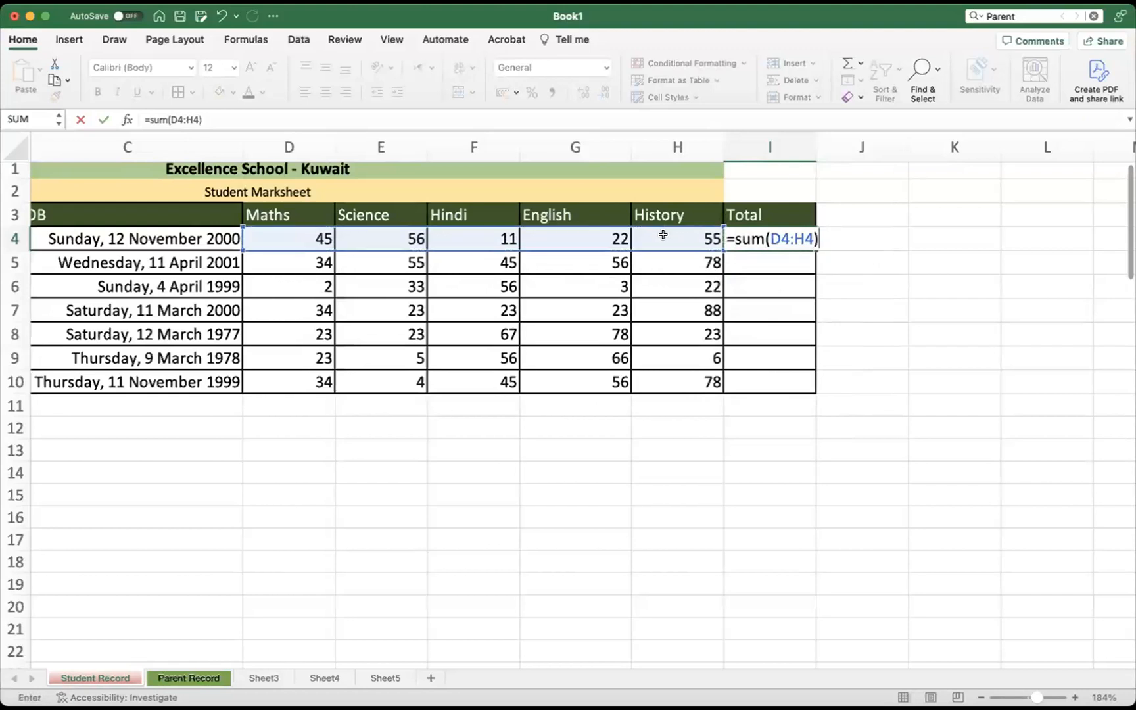
{"action": "key", "text": "Return"}
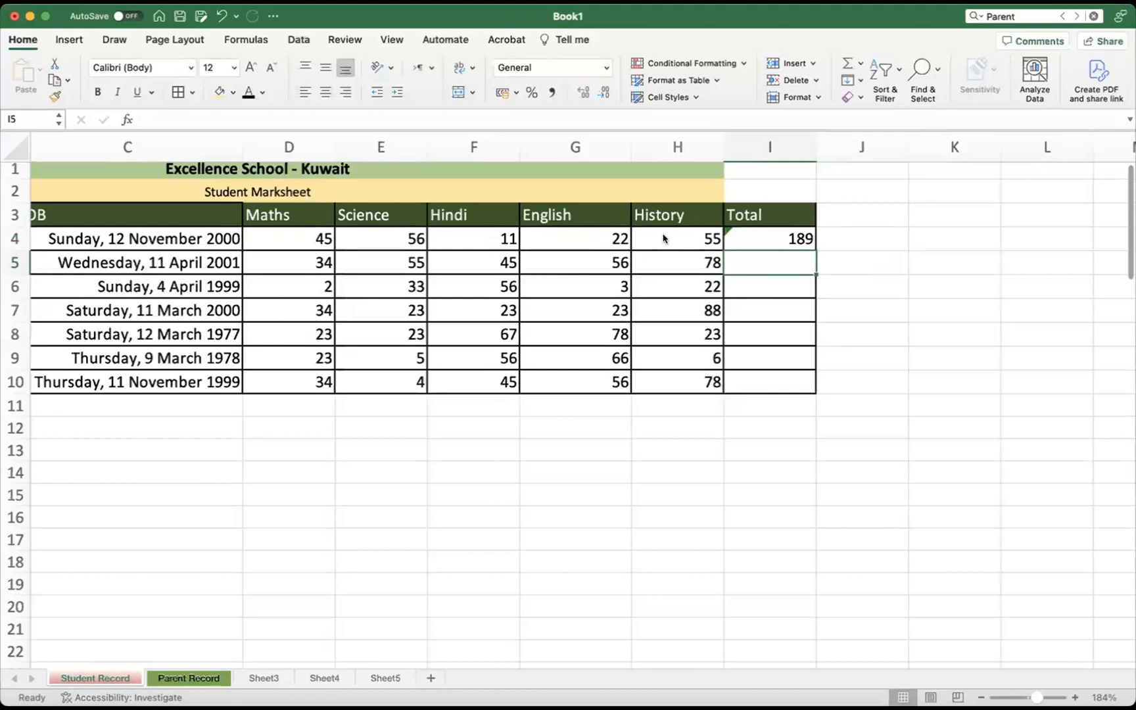
{"action": "left_click", "coordinate": [725, 230]}
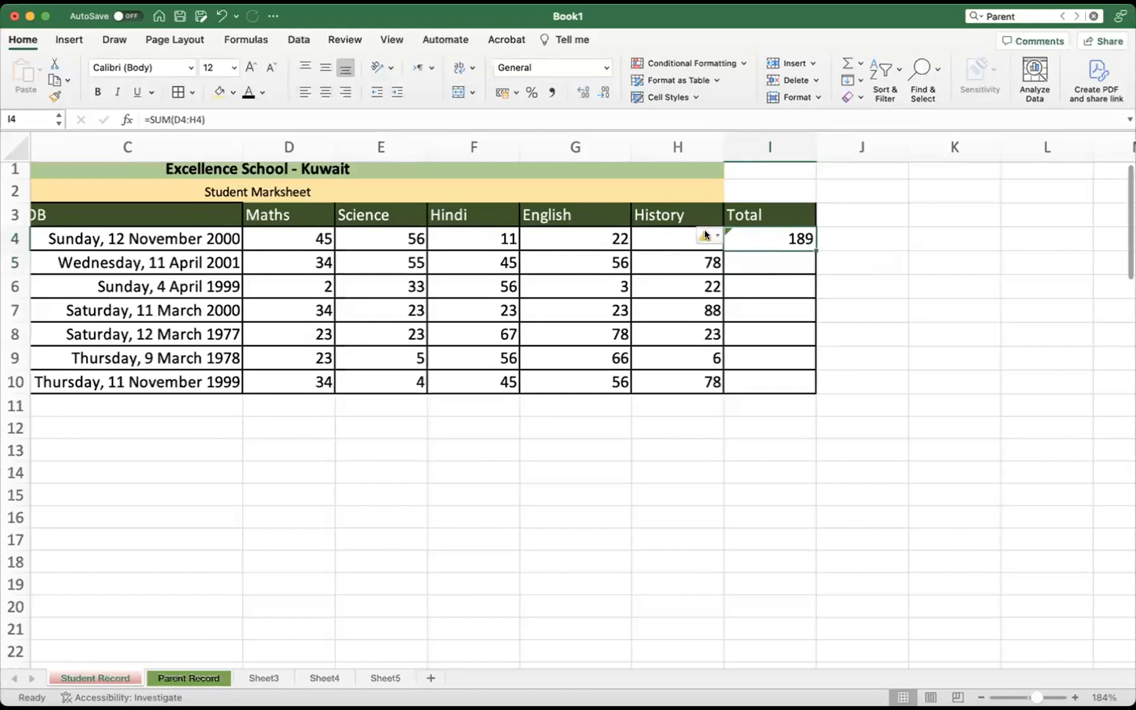
Try Update Formula to Include Cells on I4's warning, then undo it
{"action": "left_click", "coordinate": [706, 235]}
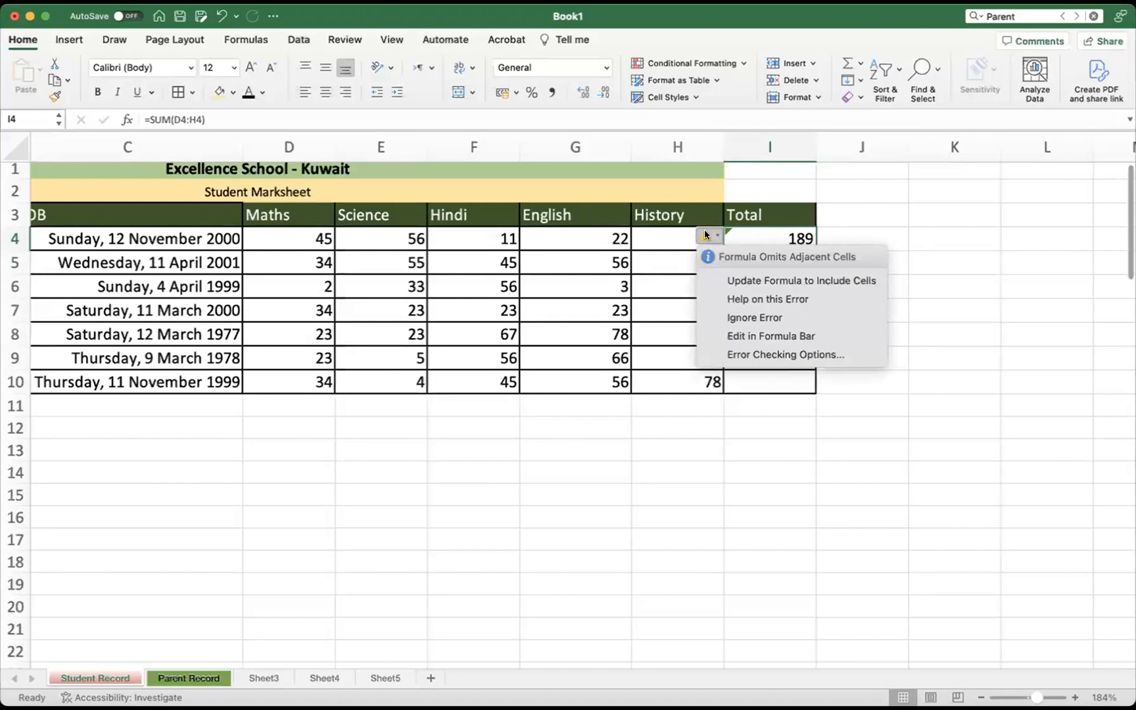
{"action": "left_click", "coordinate": [844, 281]}
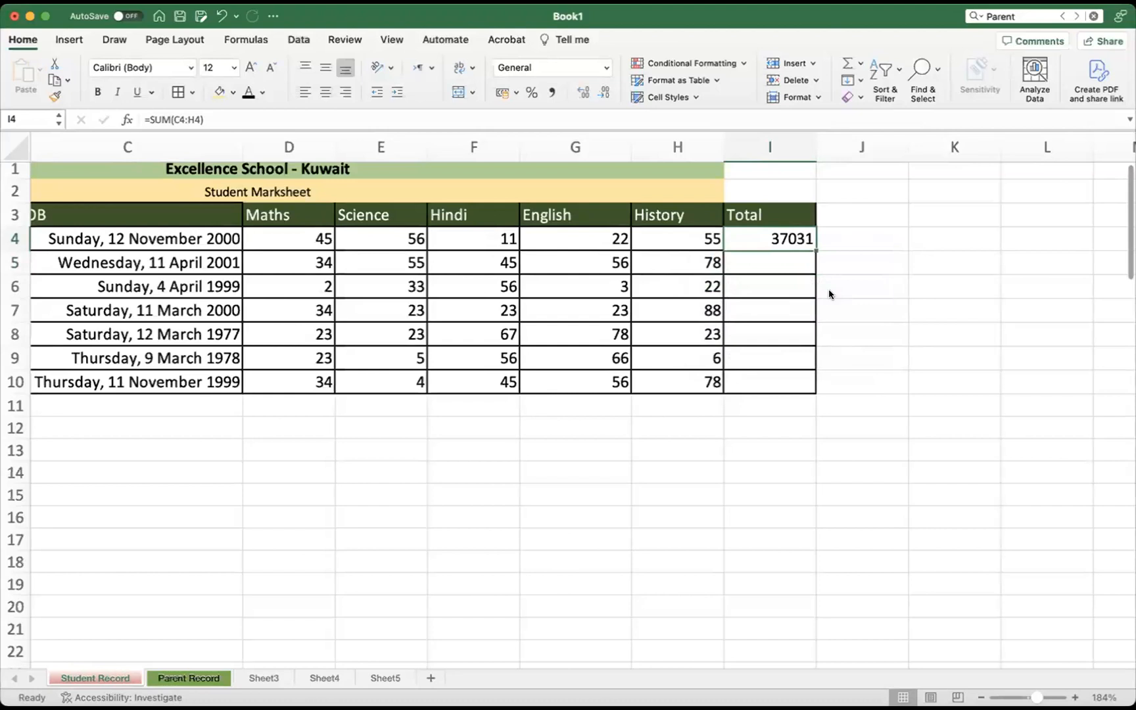
{"action": "key", "text": "super+z"}
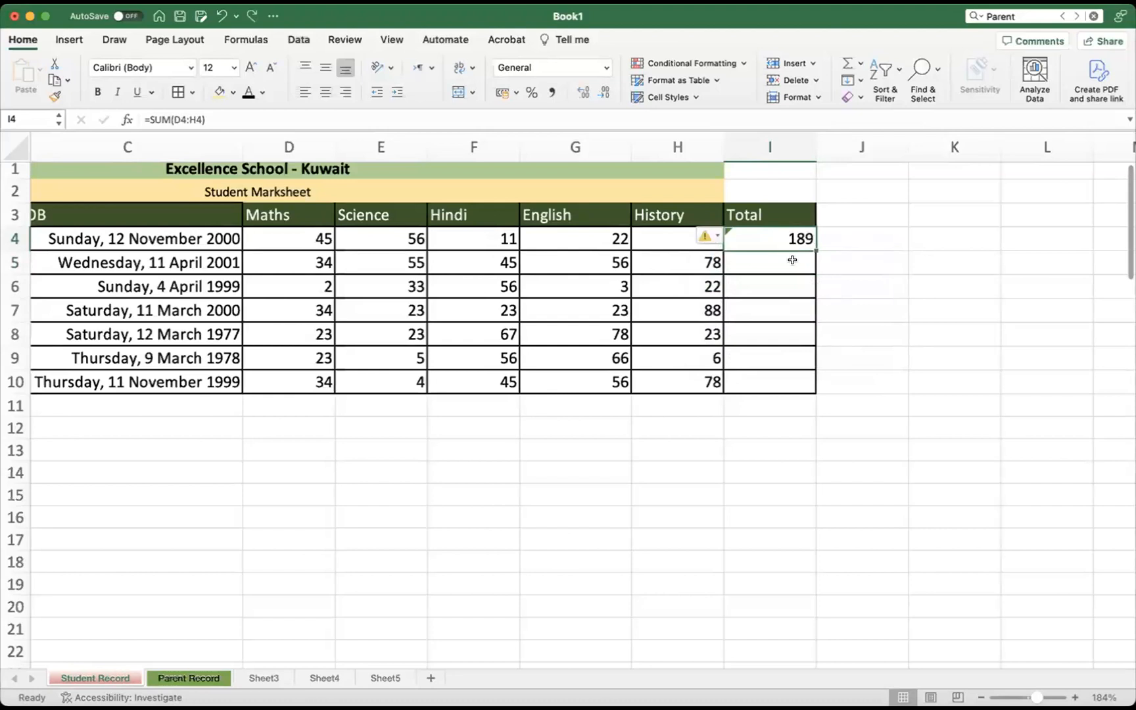
Choose Ignore Error on I4's warning, keeping =SUM(D4:H4) at 189
{"action": "left_click", "coordinate": [714, 238]}
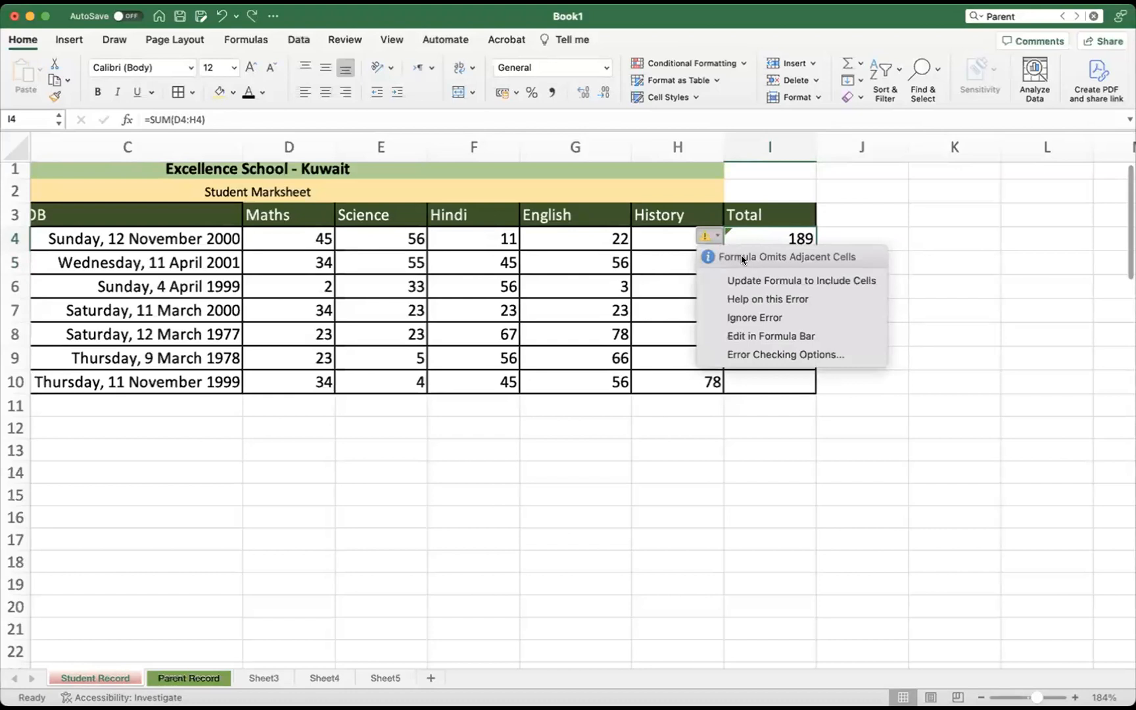
{"action": "left_click", "coordinate": [756, 320]}
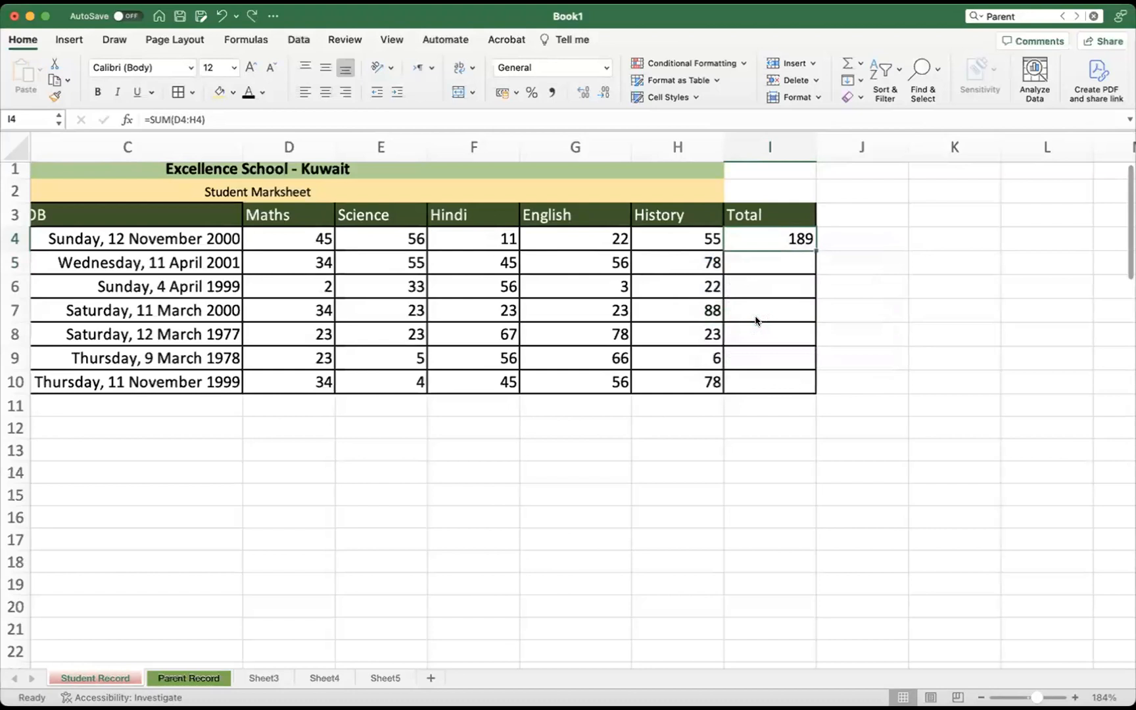
{"action": "left_click", "coordinate": [801, 437]}
{"action": "left_click", "coordinate": [779, 239]}
{"action": "scroll", "coordinate": [497, 204], "scroll_direction": "left", "scroll_amount": 1}
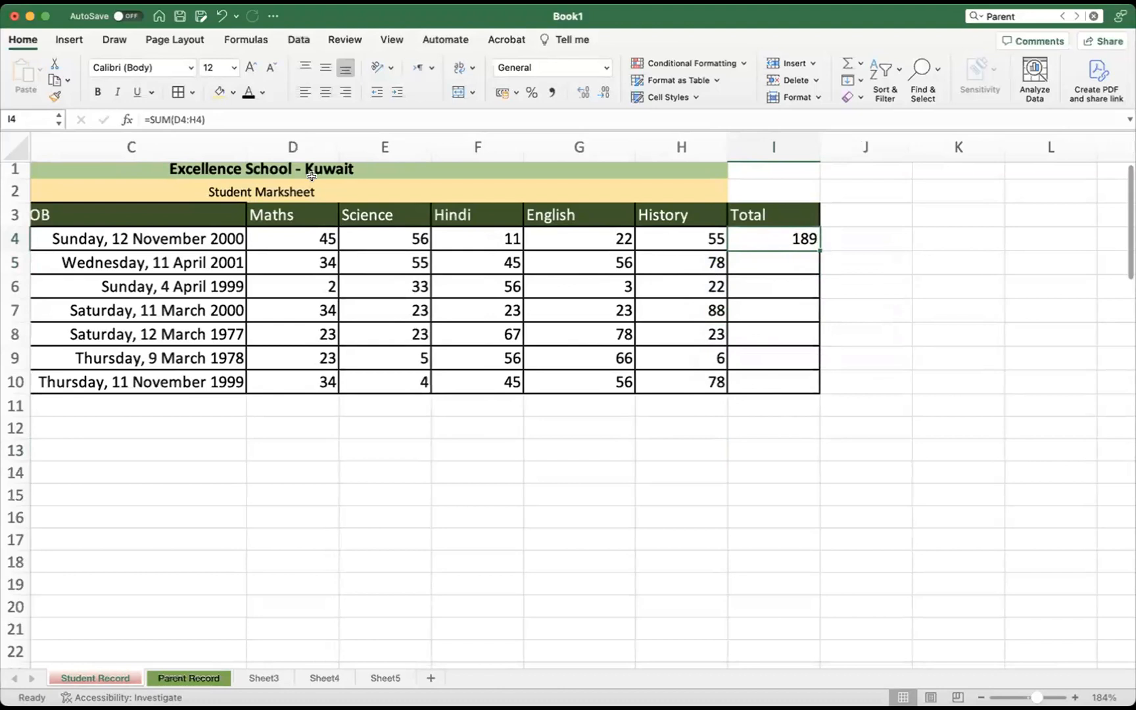
{"action": "left_click", "coordinate": [791, 508]}
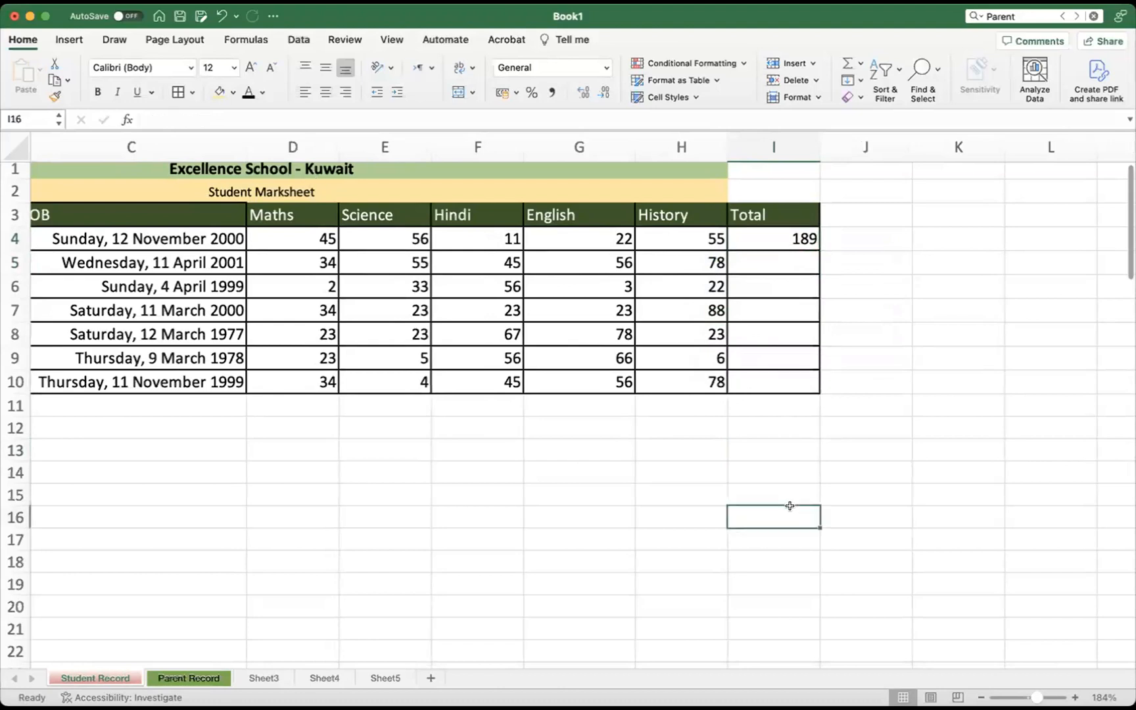
{"action": "left_click", "coordinate": [780, 237]}
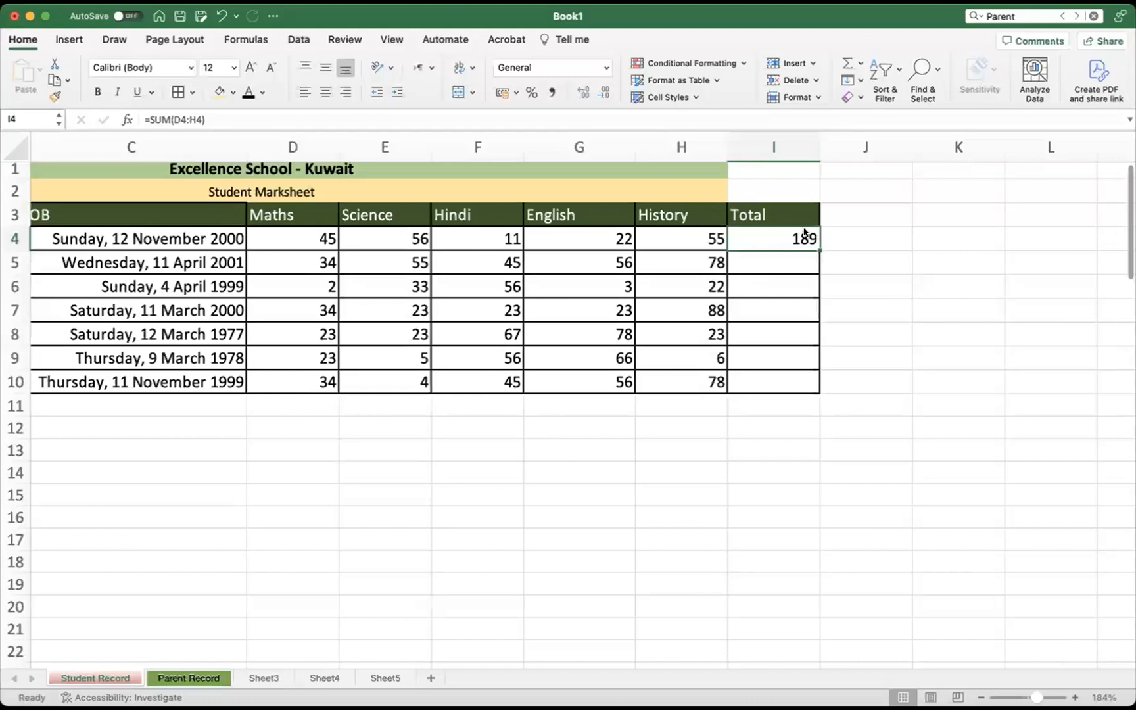
Delete the =SUM(D4:H4) formula from I4, emptying the Total column
{"action": "mouse_move", "coordinate": [778, 234]}
{"action": "left_mouse_down"}
{"action": "mouse_move", "coordinate": [507, 152]}
{"action": "mouse_move", "coordinate": [267, 122]}
{"action": "mouse_move", "coordinate": [225, 104]}
{"action": "mouse_move", "coordinate": [226, 89]}
{"action": "mouse_move", "coordinate": [216, 112]}
{"action": "mouse_move", "coordinate": [250, 140]}
{"action": "left_mouse_up"}
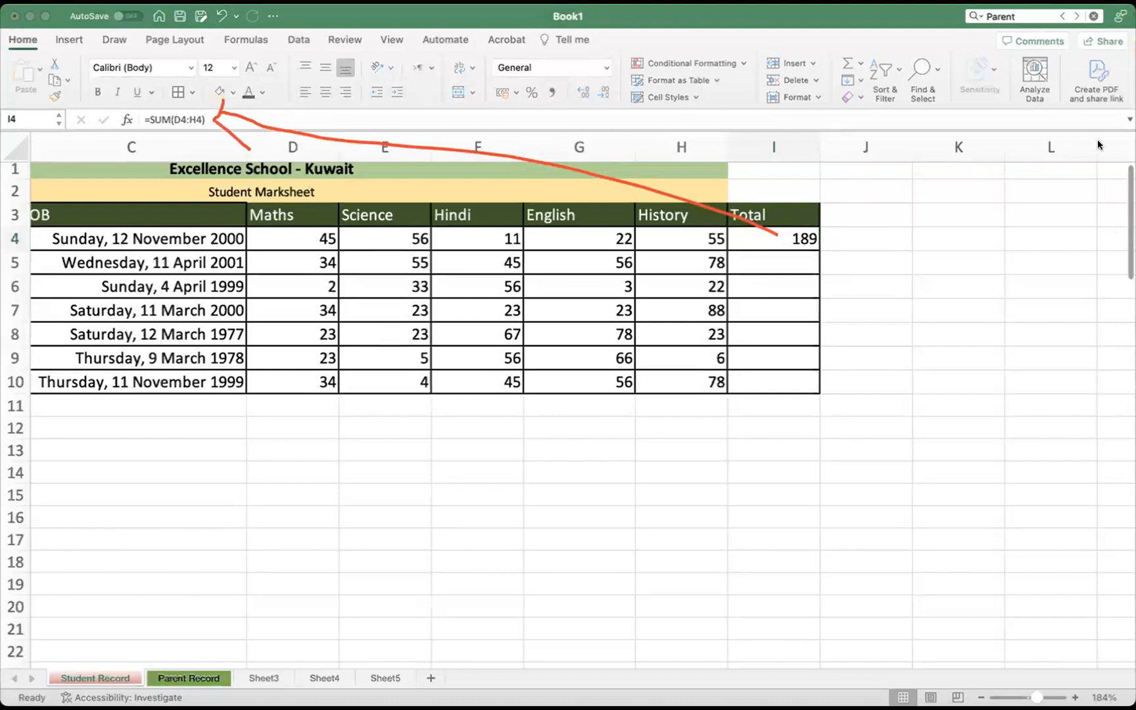
{"action": "left_click", "coordinate": [779, 235]}
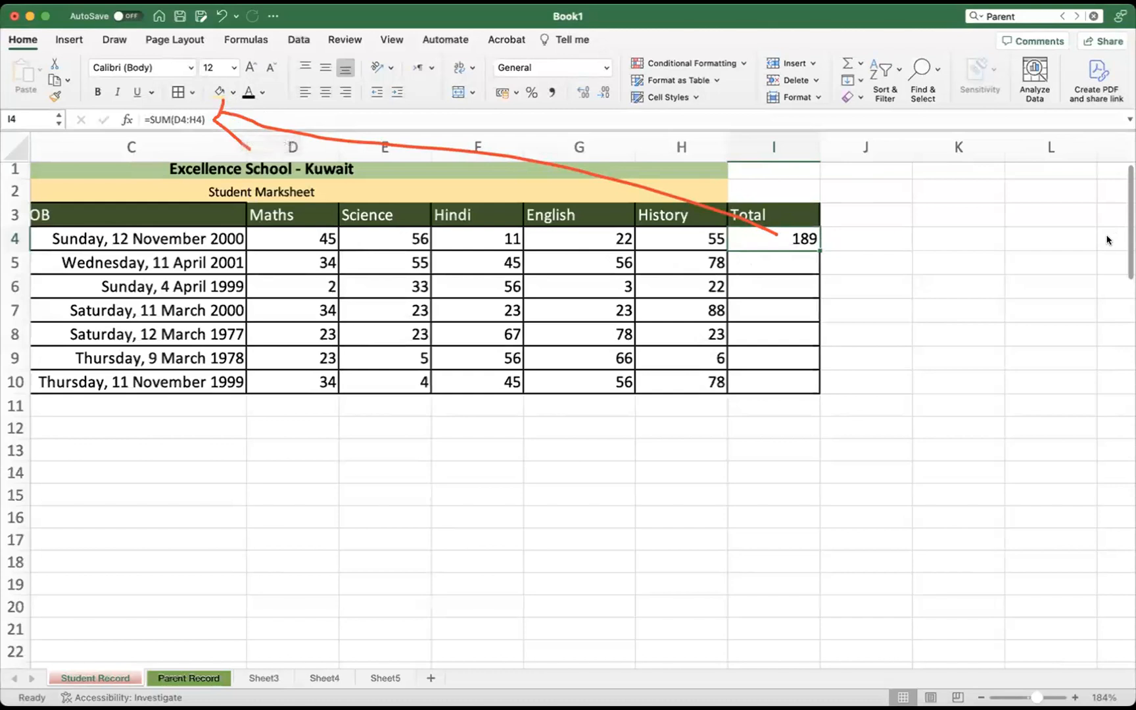
{"action": "mouse_move", "coordinate": [164, 84]}
{"action": "left_mouse_down"}
{"action": "mouse_move", "coordinate": [181, 150]}
{"action": "mouse_move", "coordinate": [165, 81]}
{"action": "mouse_move", "coordinate": [306, 131]}
{"action": "mouse_move", "coordinate": [92, 99]}
{"action": "mouse_move", "coordinate": [164, 79]}
{"action": "mouse_move", "coordinate": [235, 88]}
{"action": "mouse_move", "coordinate": [118, 125]}
{"action": "mouse_move", "coordinate": [190, 86]}
{"action": "left_mouse_up"}
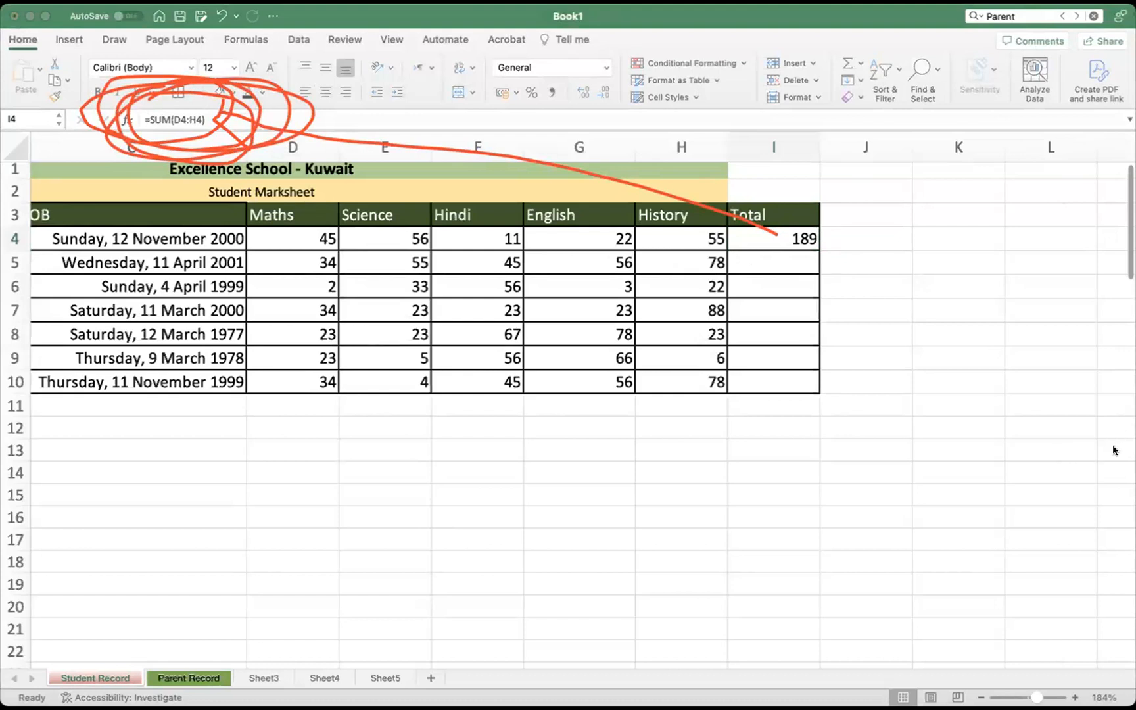
{"action": "left_click", "coordinate": [802, 245]}
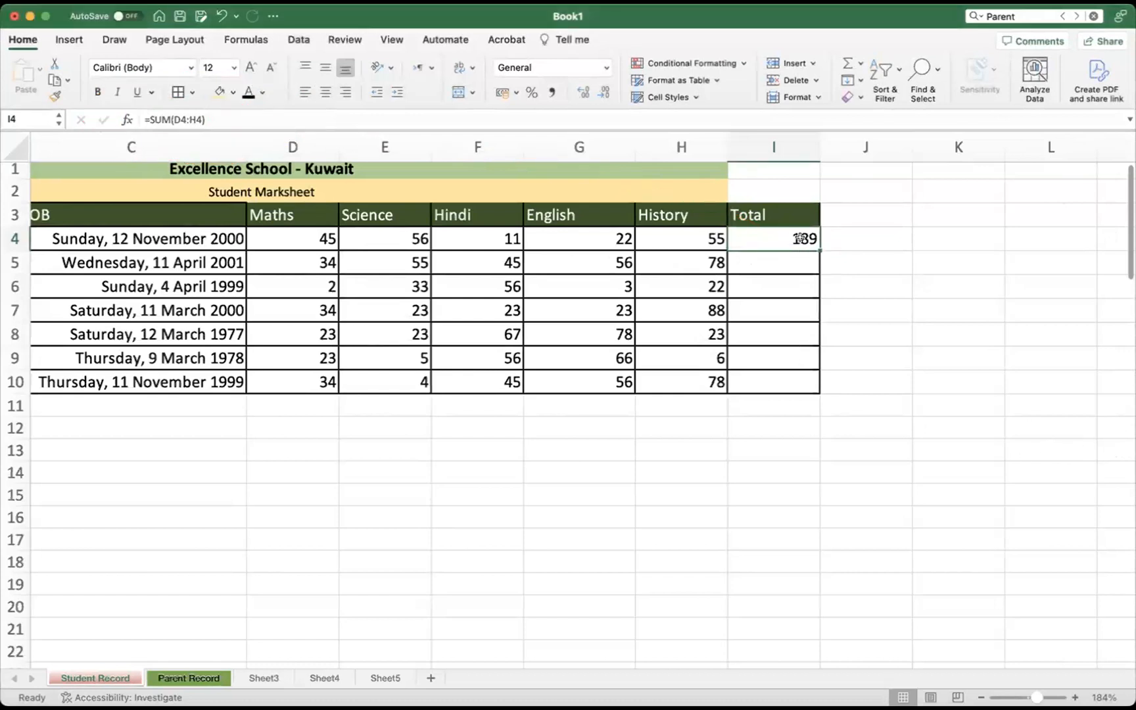
{"action": "key", "text": "Delete"}
{"action": "left_click", "coordinate": [786, 337]}
Retype =SUM(D4:H4) in I4 by selecting the marks range, so it shows 189
{"action": "left_click", "coordinate": [770, 241]}
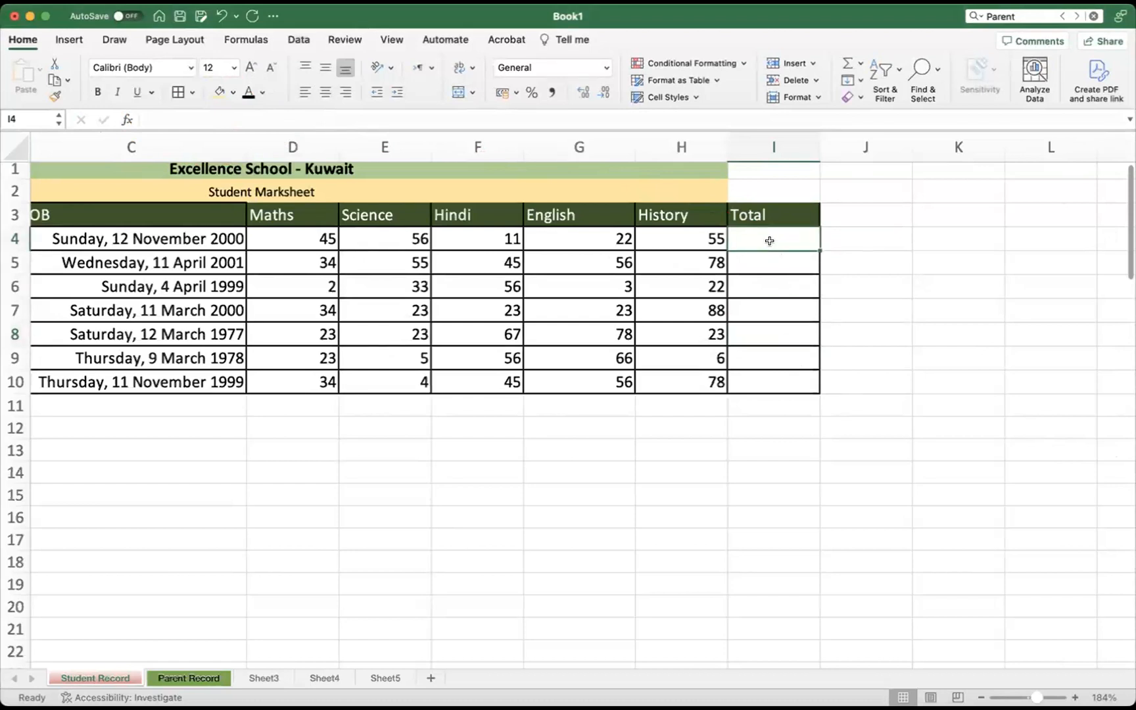
{"action": "type", "text": "="}
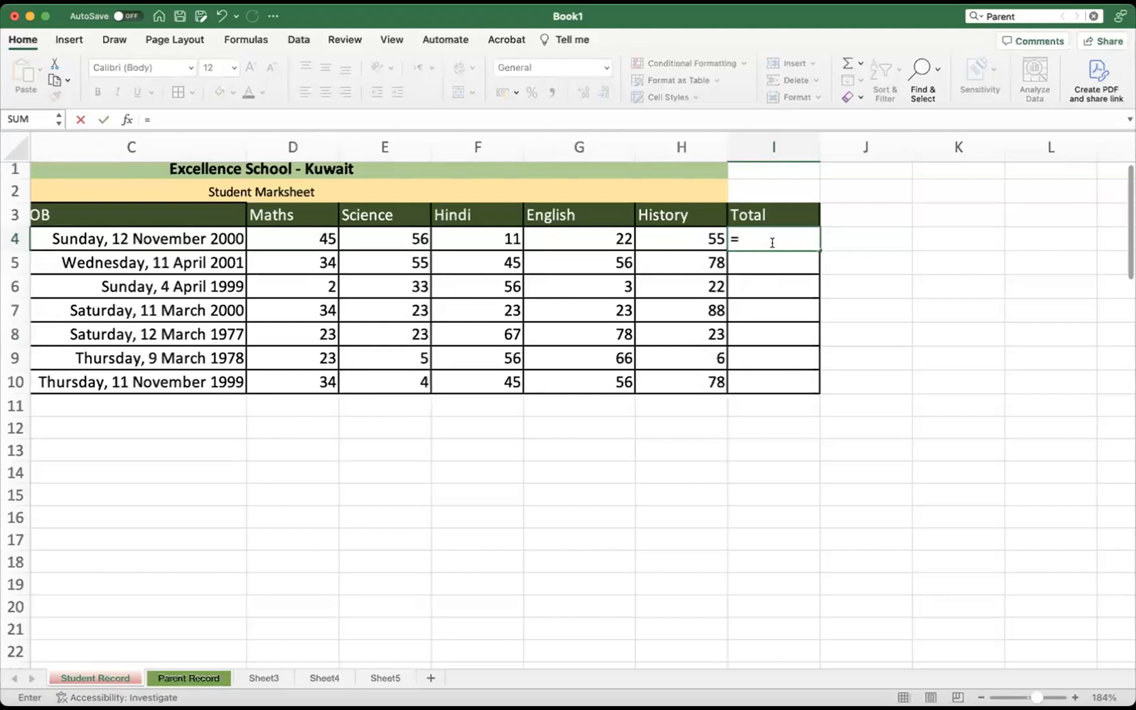
{"action": "type", "text": "sum"}
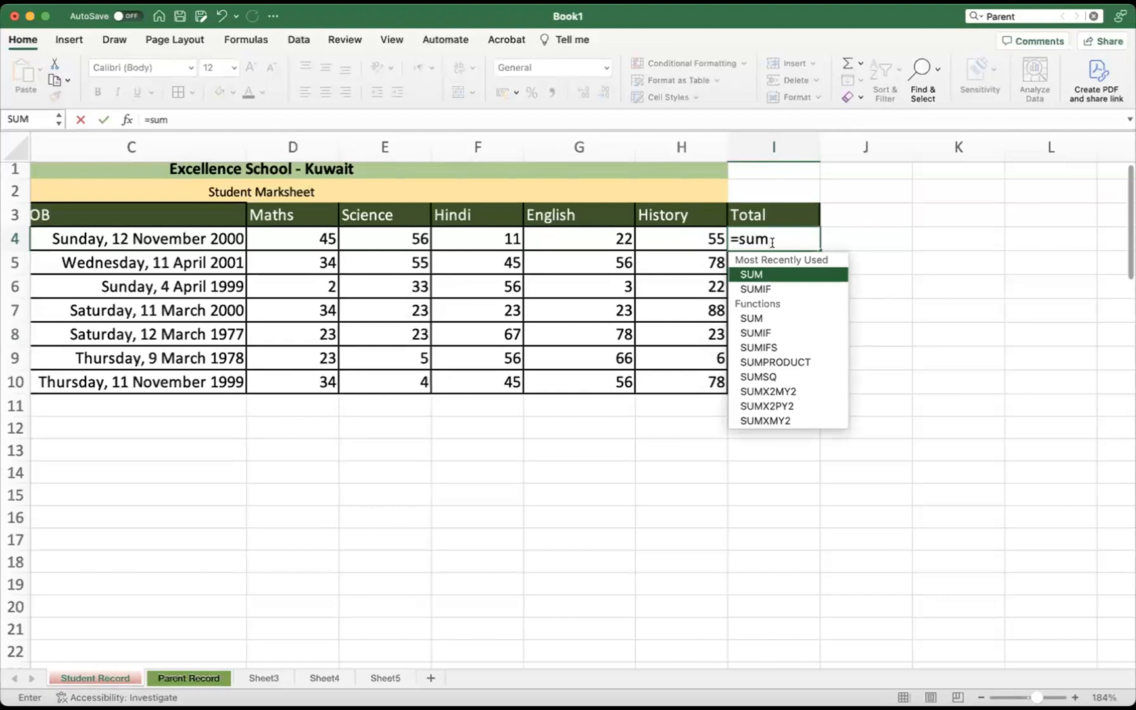
{"action": "type", "text": "("}
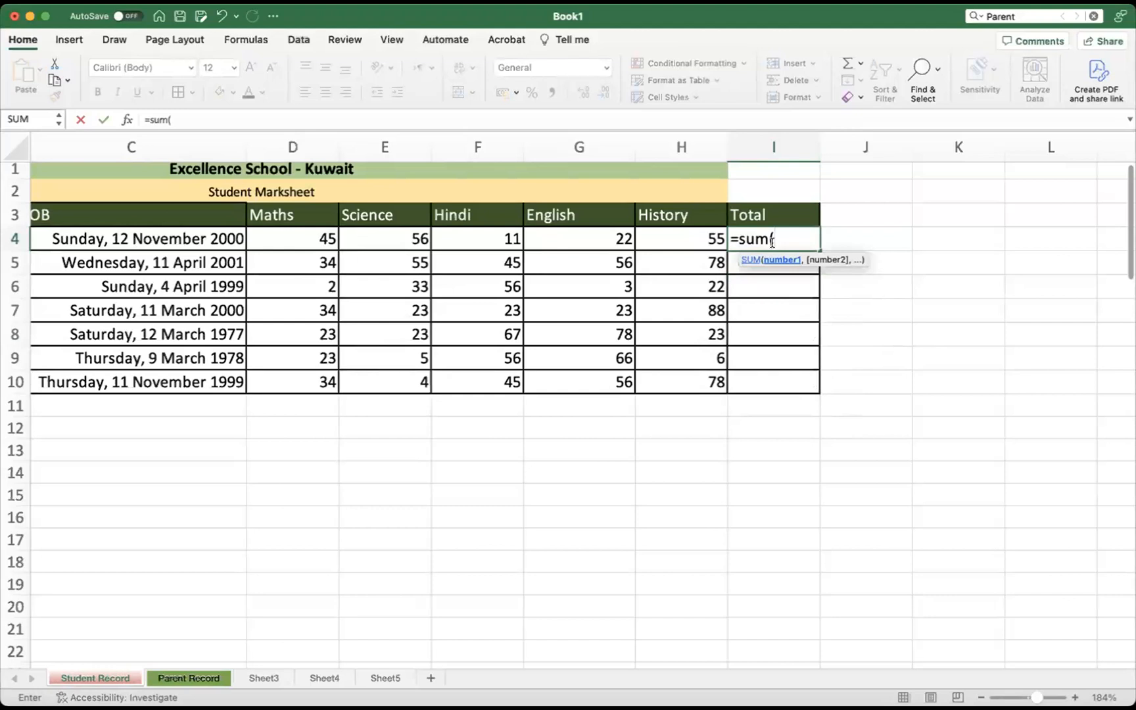
{"action": "left_click_drag", "start_coordinate": [280, 234], "coordinate": [657, 236]}
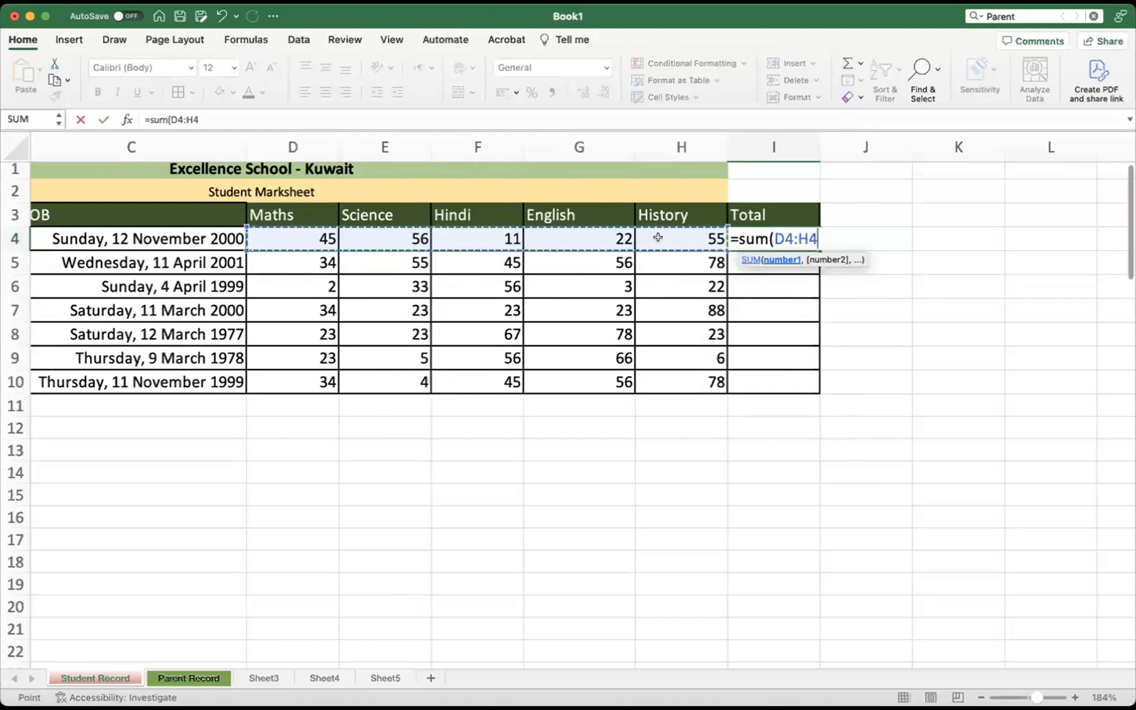
{"action": "type", "text": "("}
{"action": "key", "text": "BackSpace"}
{"action": "type", "text": ")"}
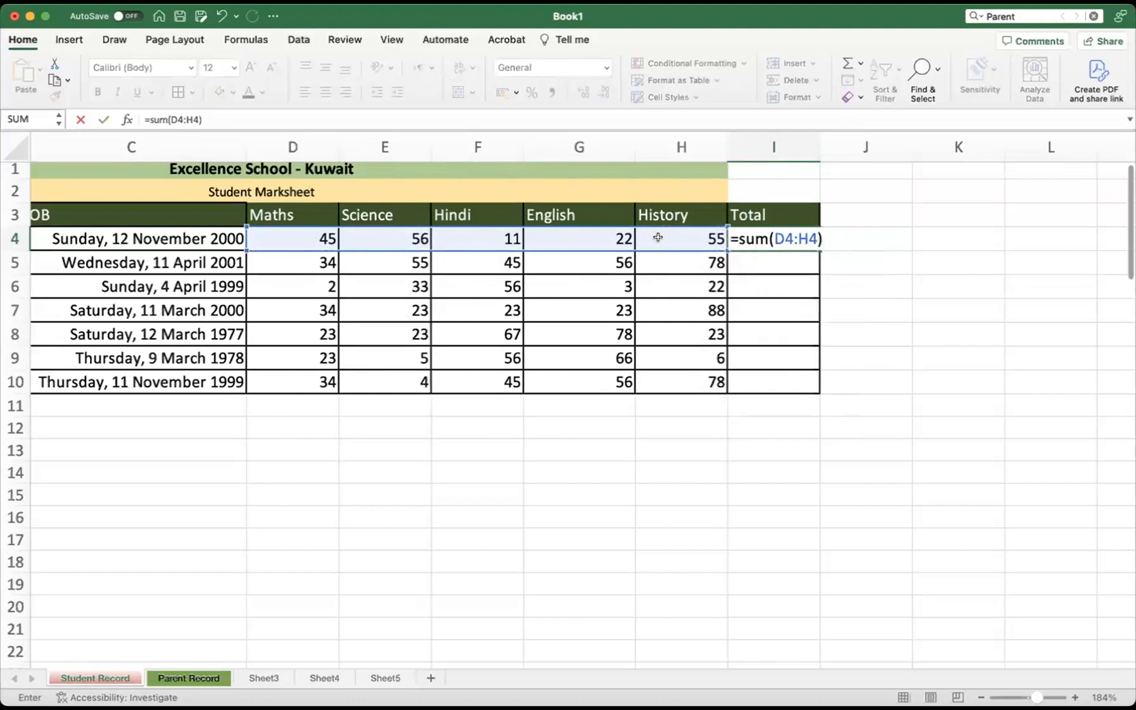
{"action": "key", "text": "Return"}
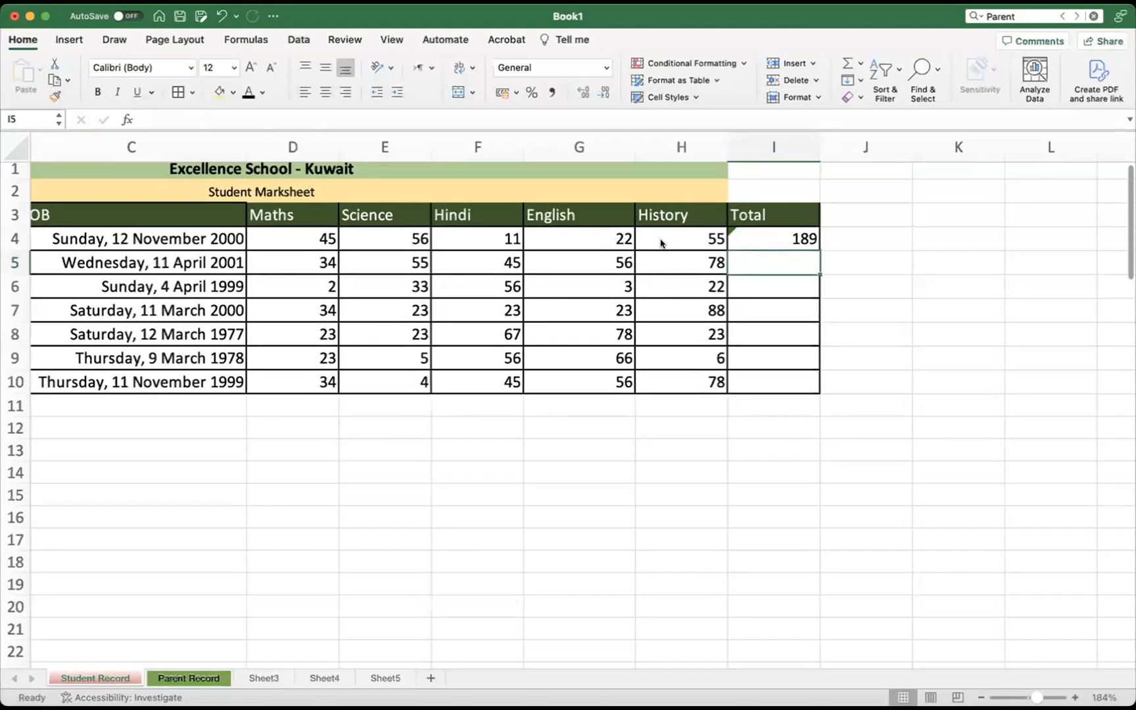
Fill I4's SUM formula down to I10 and ignore the omitted-cells warning
{"action": "left_click", "coordinate": [776, 237]}
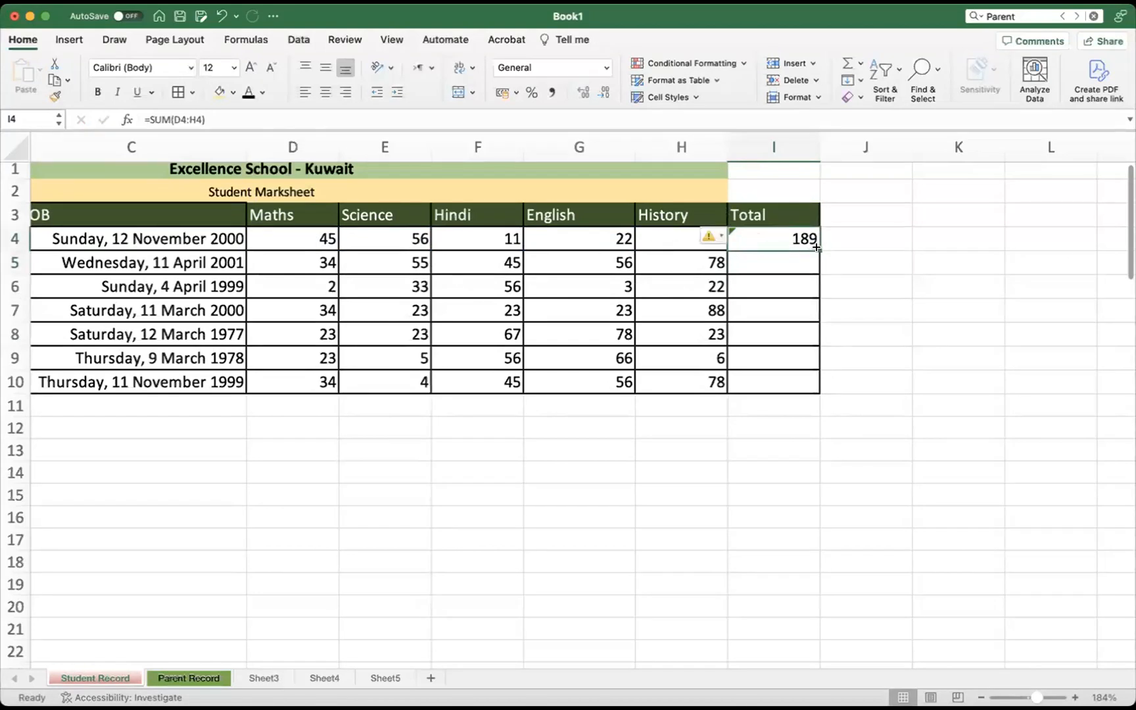
{"action": "left_click_drag", "start_coordinate": [816, 247], "coordinate": [798, 384]}
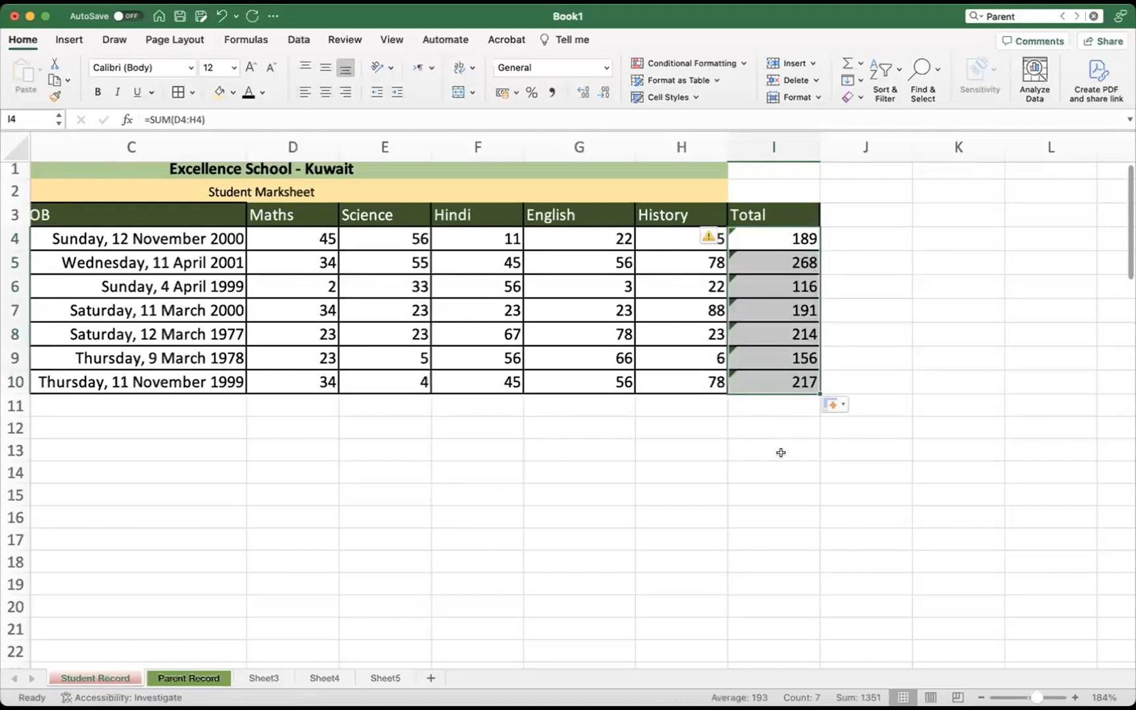
{"action": "left_click", "coordinate": [712, 235]}
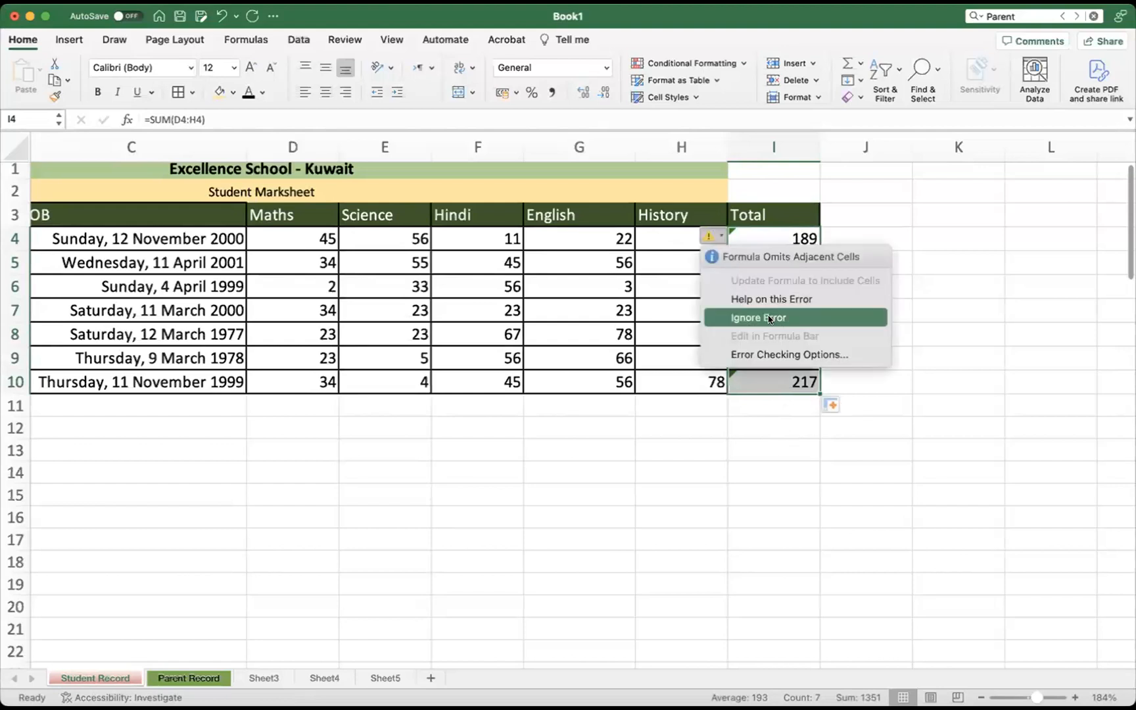
{"action": "left_click", "coordinate": [701, 238]}
Review the seven totals in I4:I10 (189 to 217) and I4's formula
{"action": "left_click", "coordinate": [761, 421]}
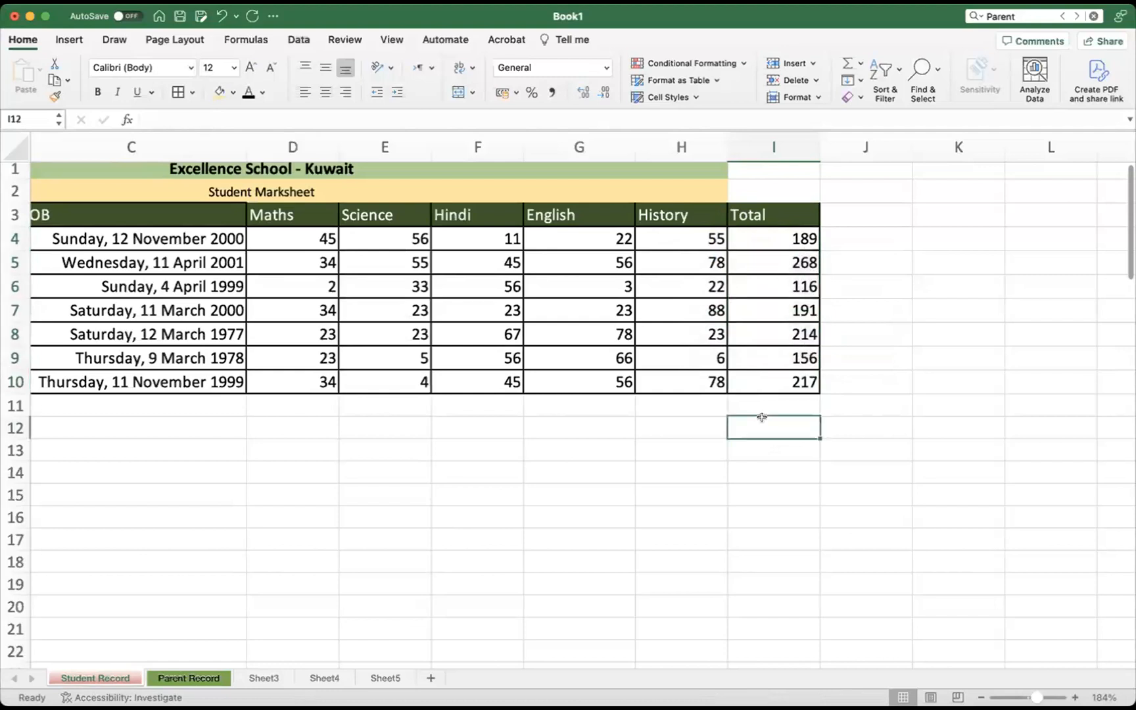
{"action": "left_click_drag", "start_coordinate": [779, 229], "coordinate": [764, 381]}
{"action": "left_click", "coordinate": [766, 446]}
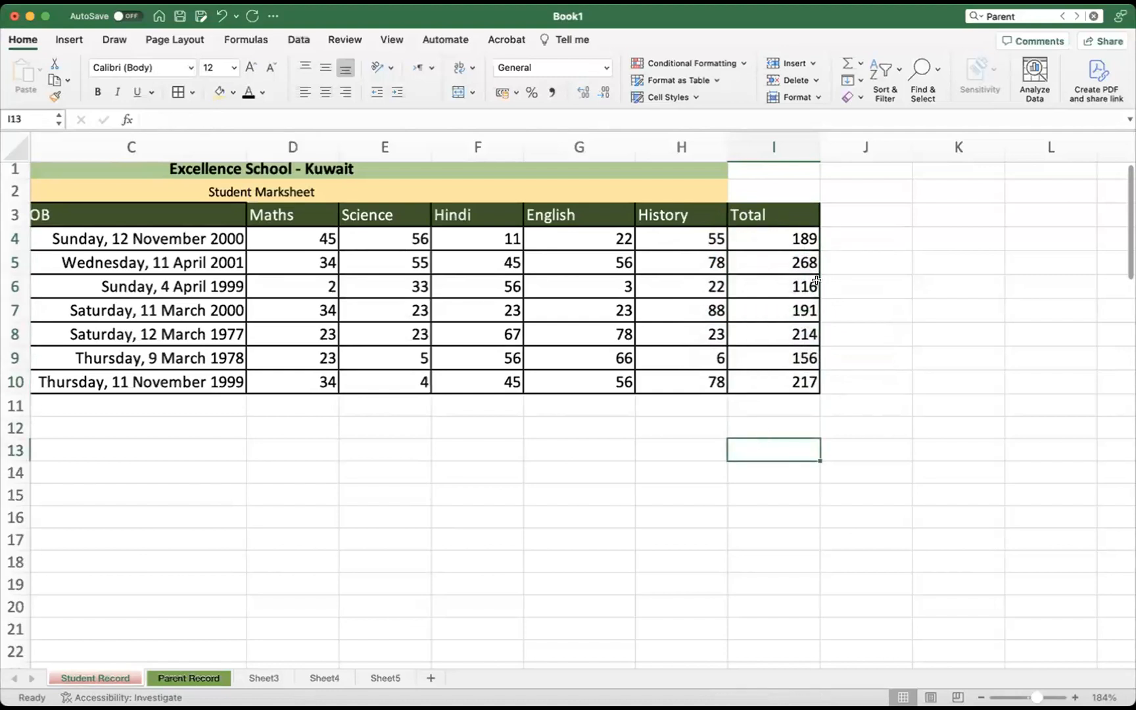
{"action": "left_click", "coordinate": [788, 237]}
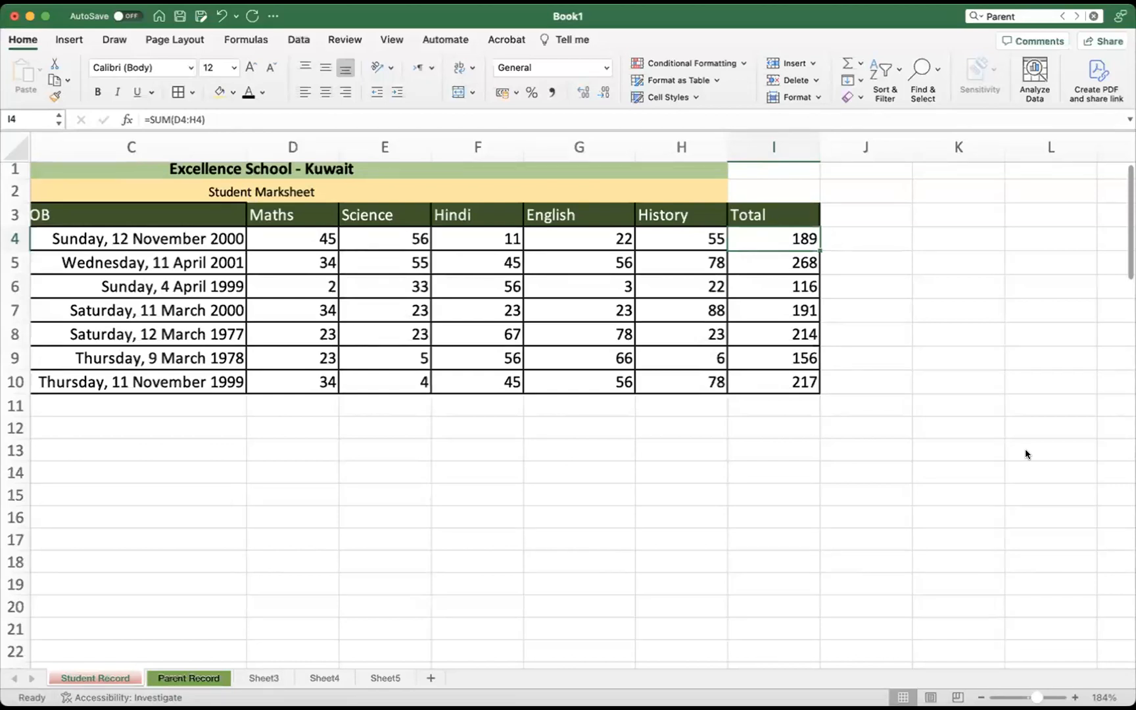
Delete the SUM results from I4:I10 so the Total cells are empty
{"action": "left_click", "coordinate": [695, 490]}
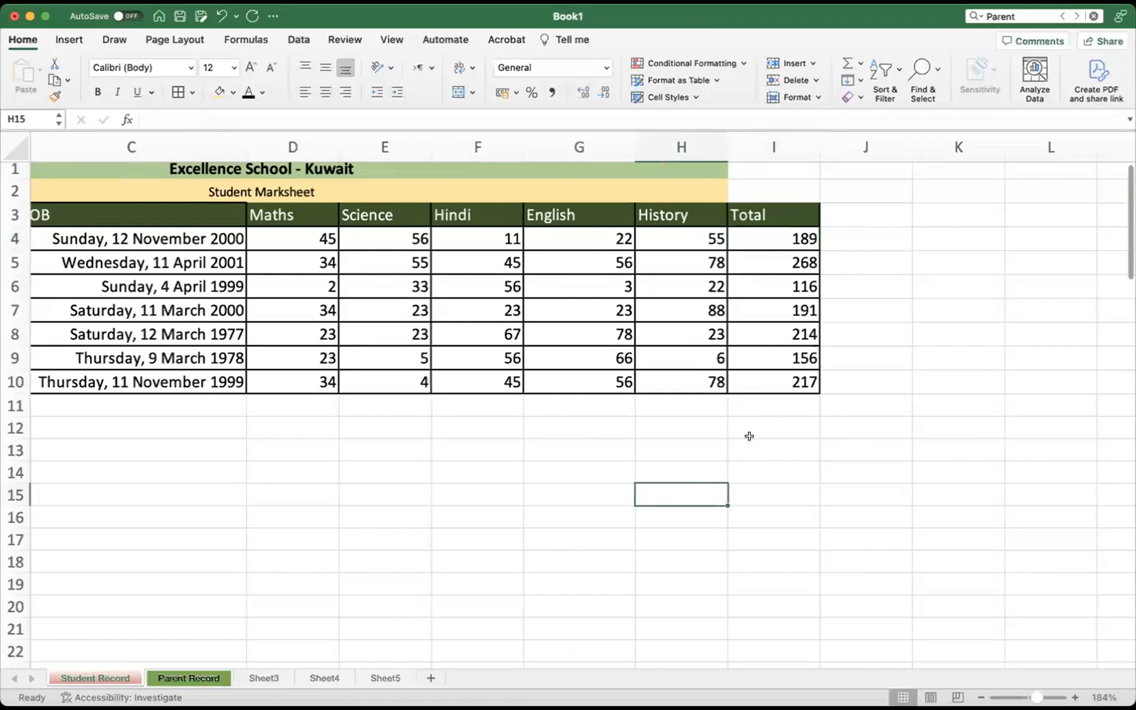
{"action": "left_click", "coordinate": [798, 451]}
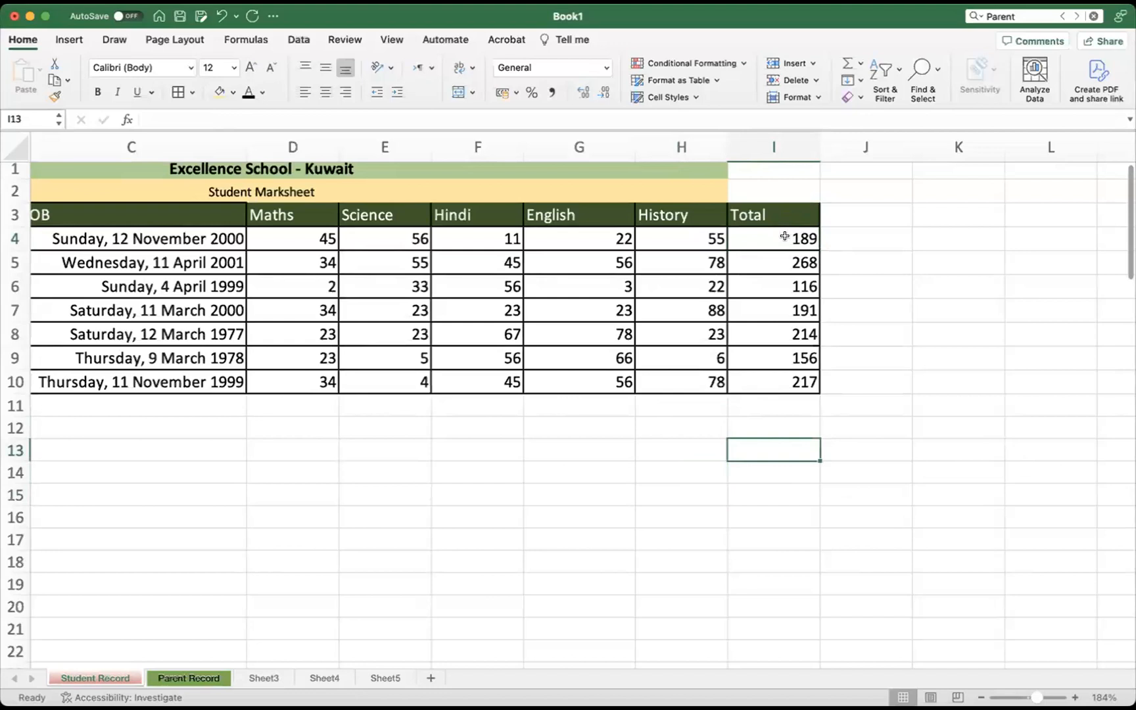
{"action": "left_click_drag", "start_coordinate": [780, 238], "coordinate": [792, 380]}
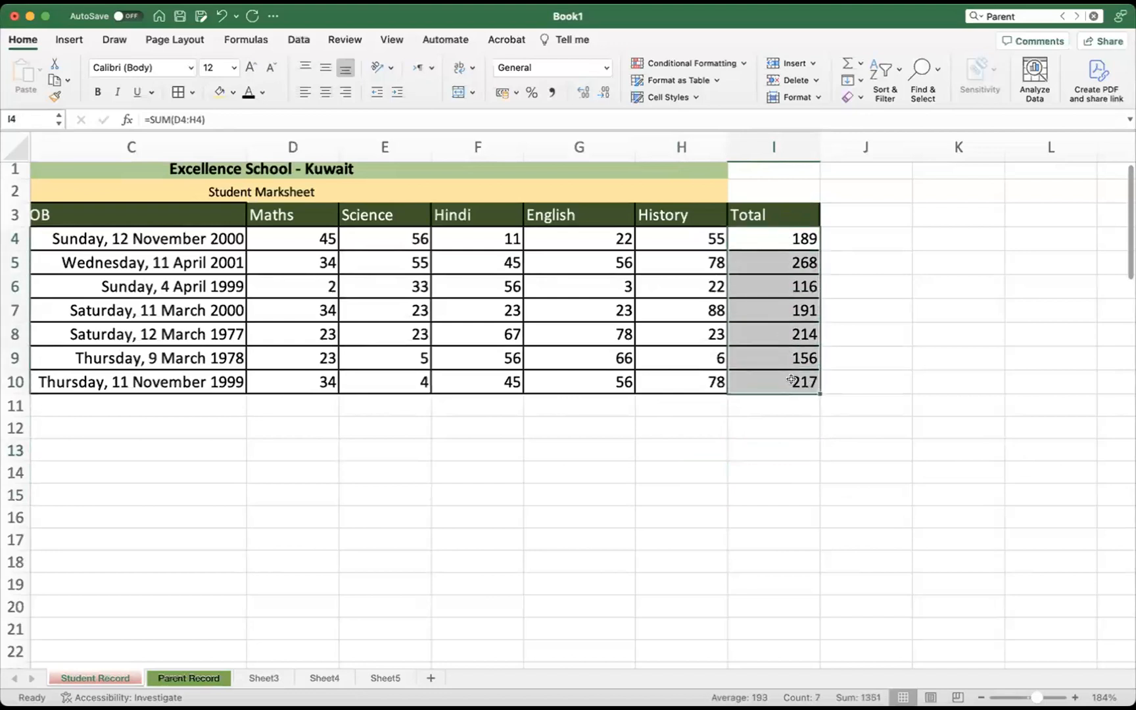
{"action": "key", "text": "Delete"}
{"action": "left_click", "coordinate": [867, 348]}
{"action": "left_click", "coordinate": [775, 236]}
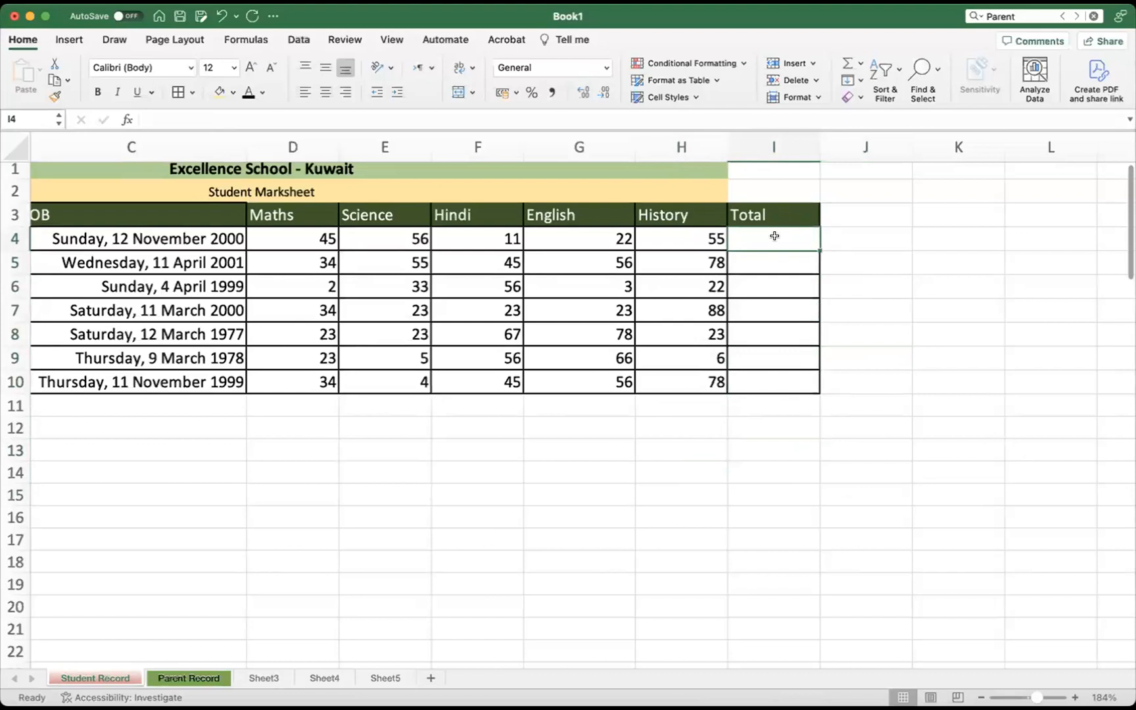
Type =sum( into cell I4 to begin the total formula
{"action": "type", "text": "="}
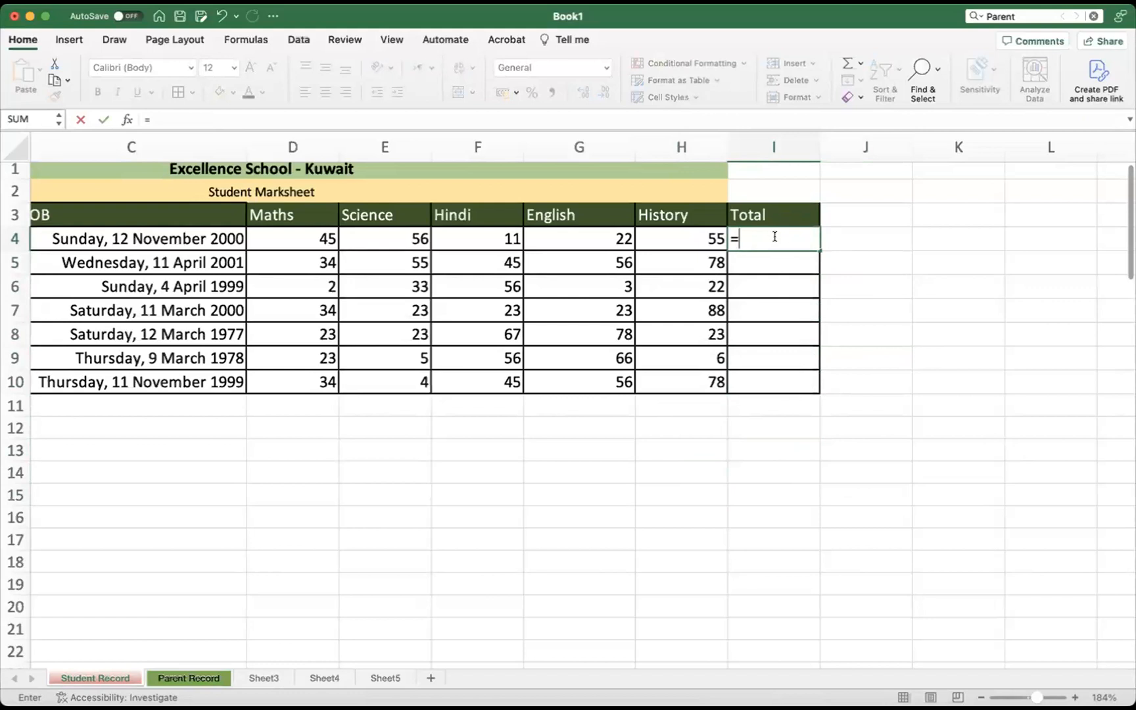
{"action": "type", "text": "um"}
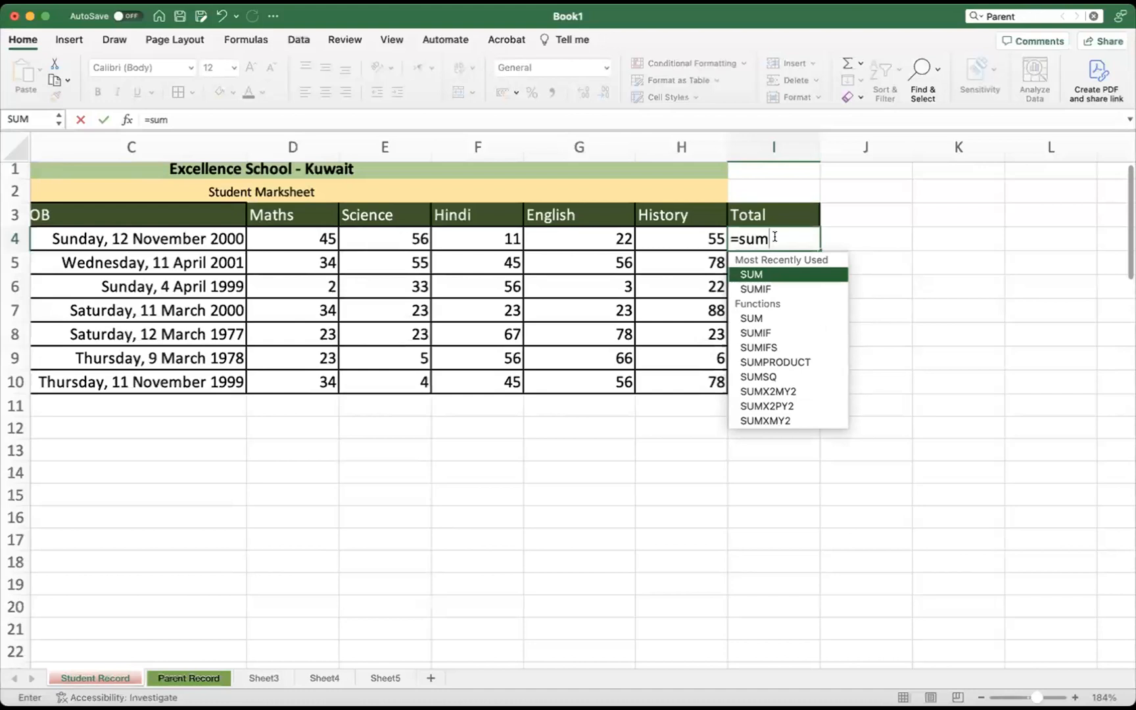
{"action": "type", "text": "("}
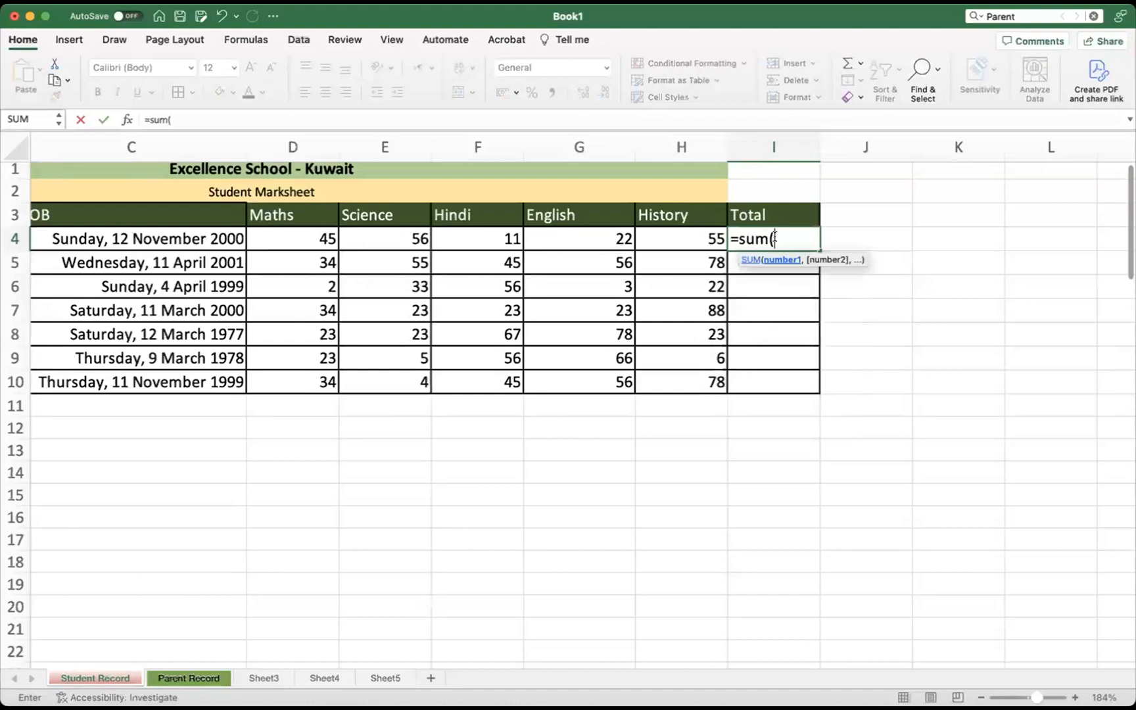
Complete I4 as =sum(D4:H4), giving the first student a total of 189
{"action": "left_click", "coordinate": [293, 236]}
{"action": "left_click_drag", "start_coordinate": [351, 239], "coordinate": [380, 239]}
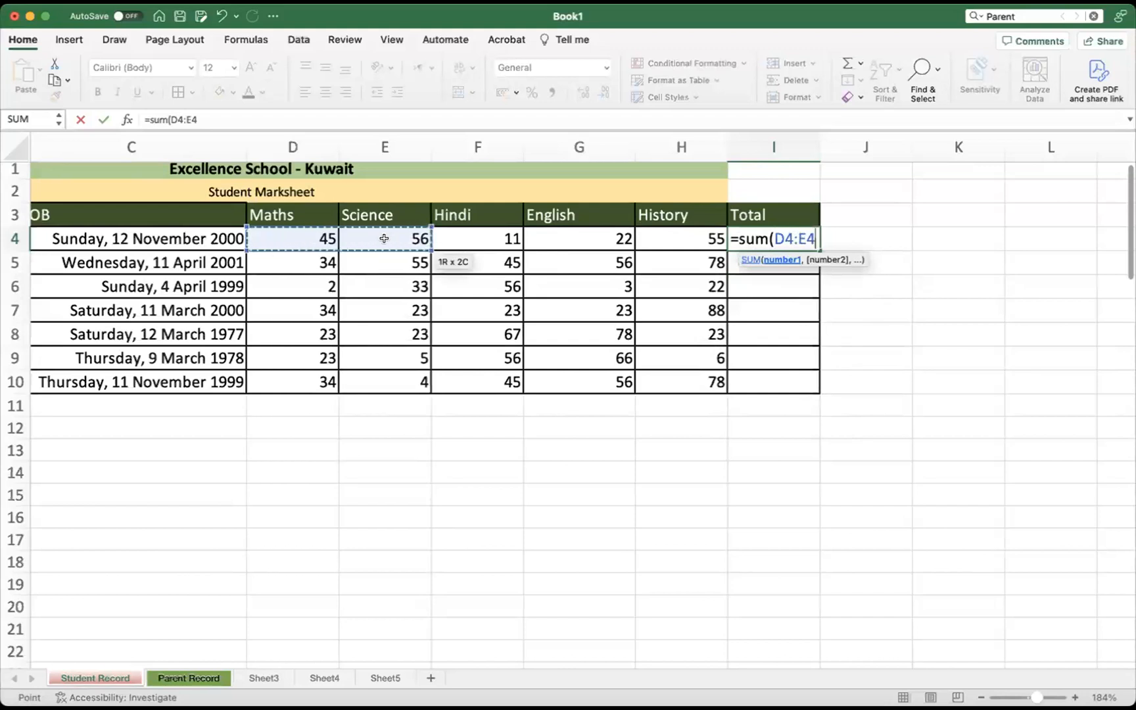
{"action": "left_click_drag", "start_coordinate": [384, 238], "coordinate": [670, 242]}
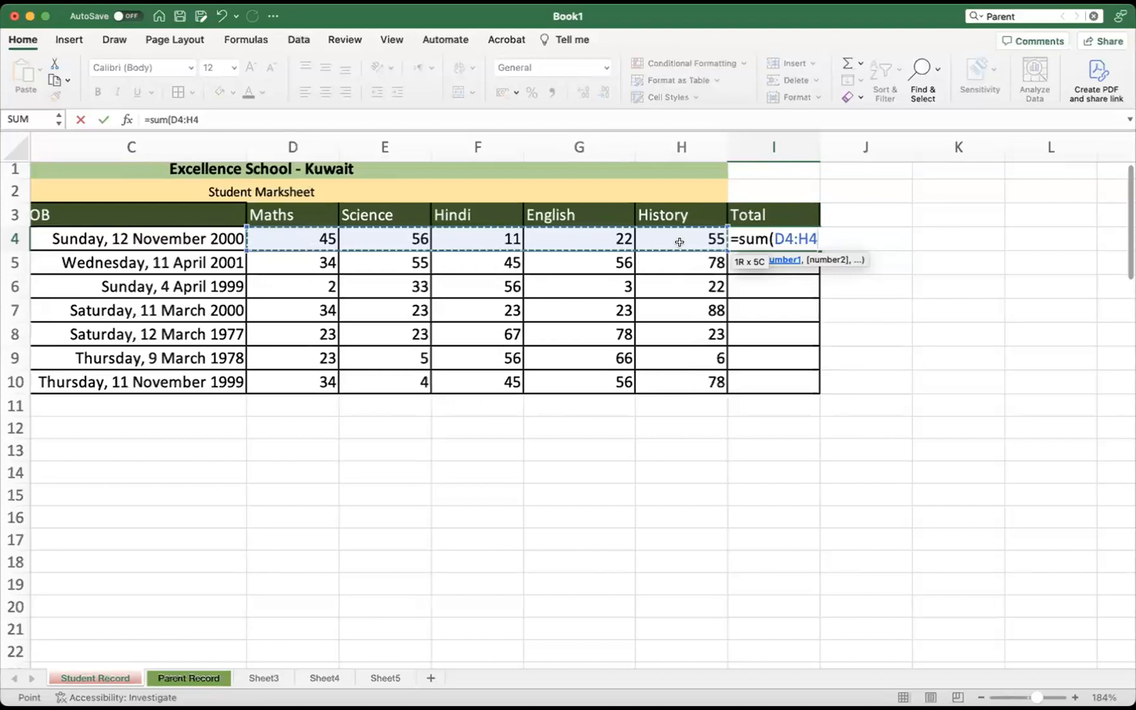
{"action": "type", "text": ")"}
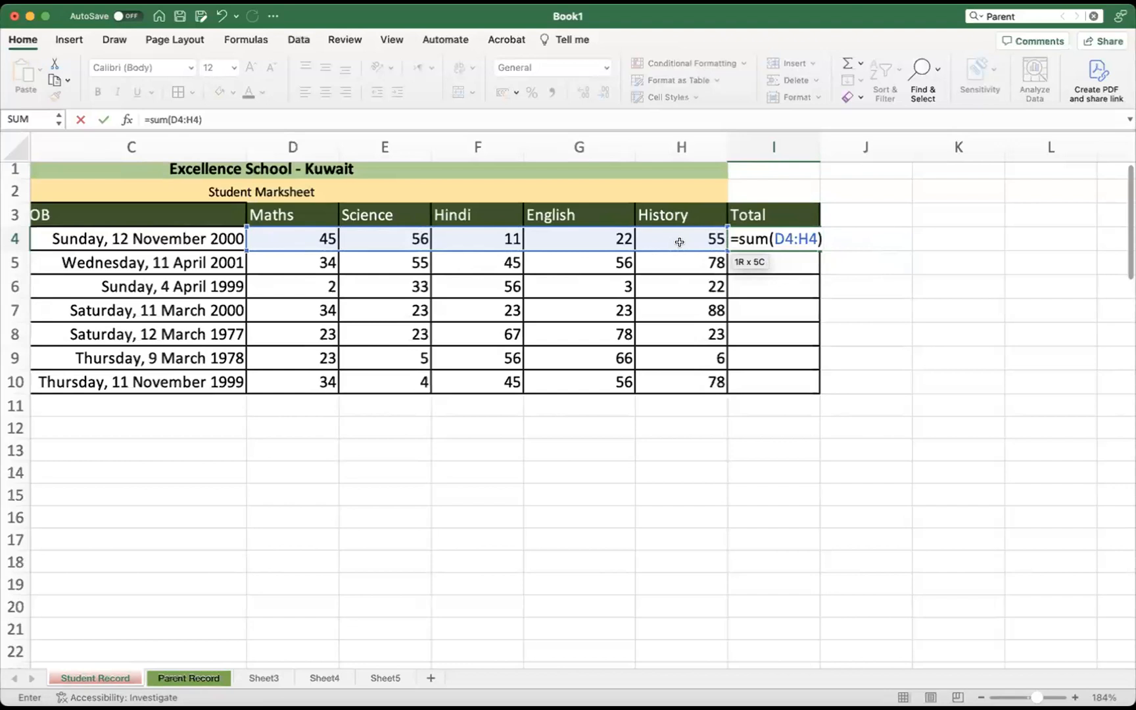
{"action": "key", "text": "Return"}
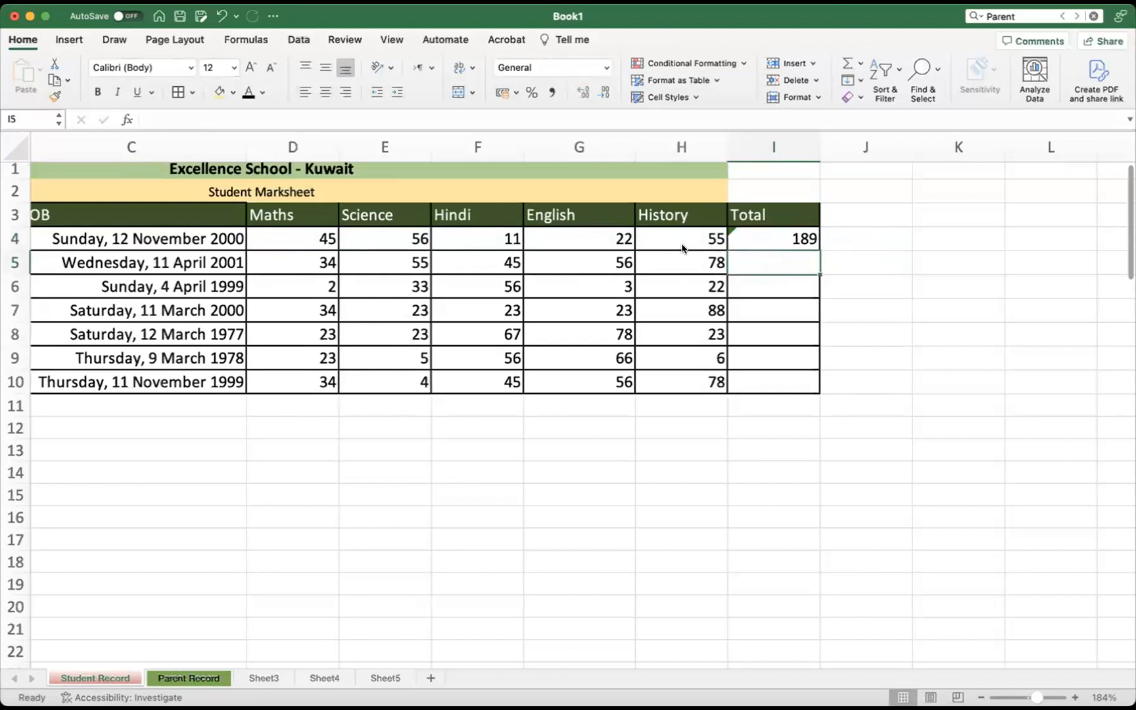
On Sheet3, remove all borders from cells B2:Q37
{"action": "left_click", "coordinate": [264, 678]}
{"action": "left_click_drag", "start_coordinate": [79, 164], "coordinate": [868, 604]}
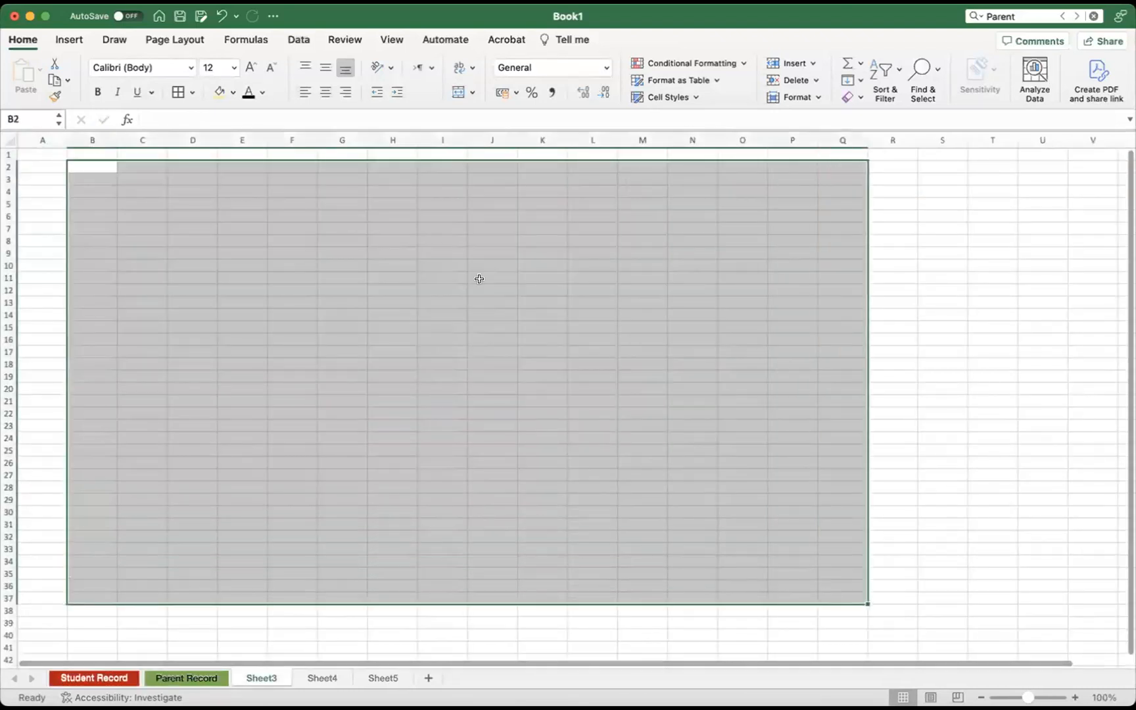
{"action": "left_click", "coordinate": [192, 92]}
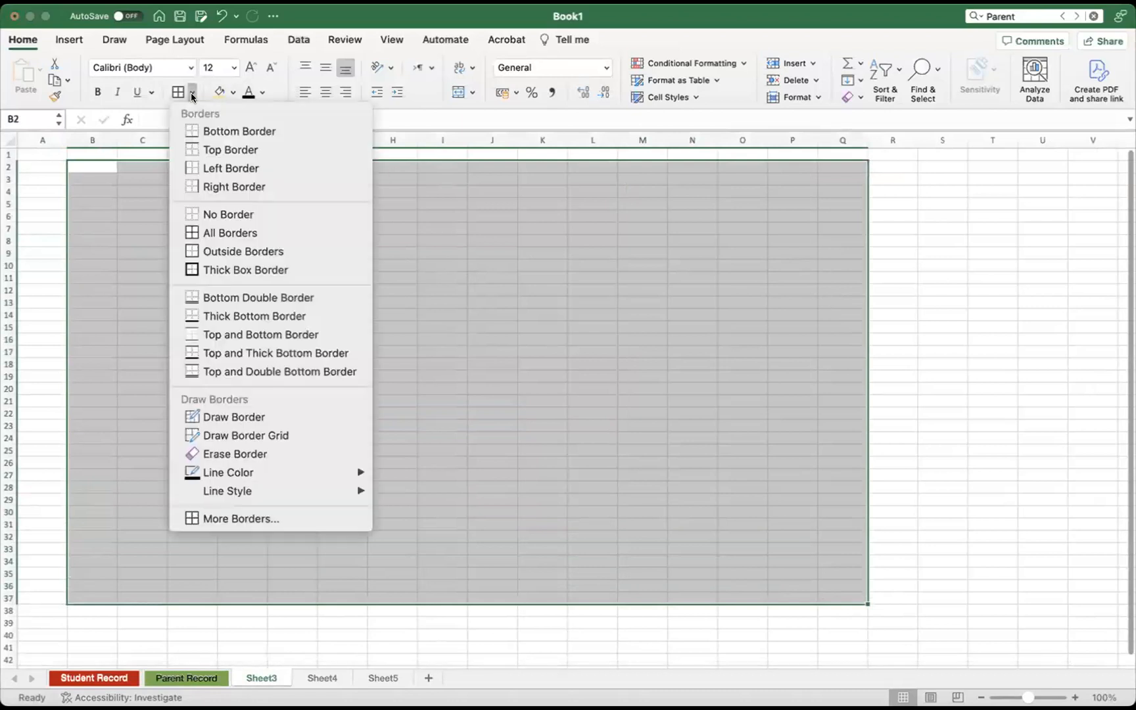
{"action": "left_click", "coordinate": [217, 214]}
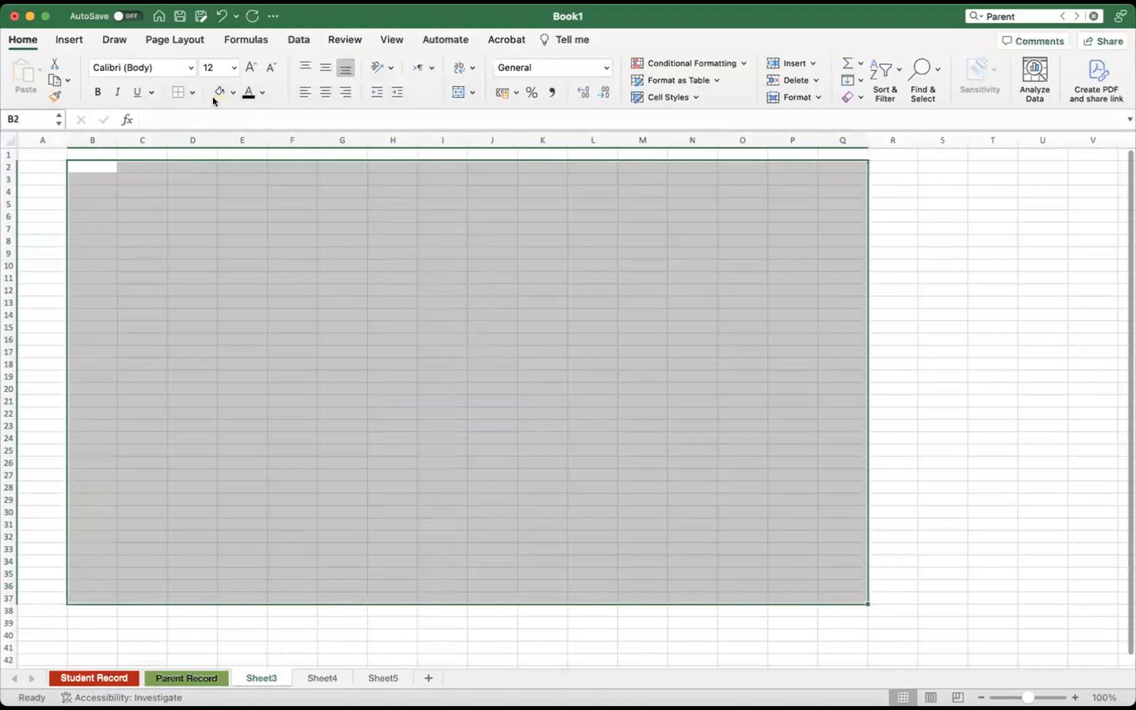
{"action": "left_click", "coordinate": [192, 92]}
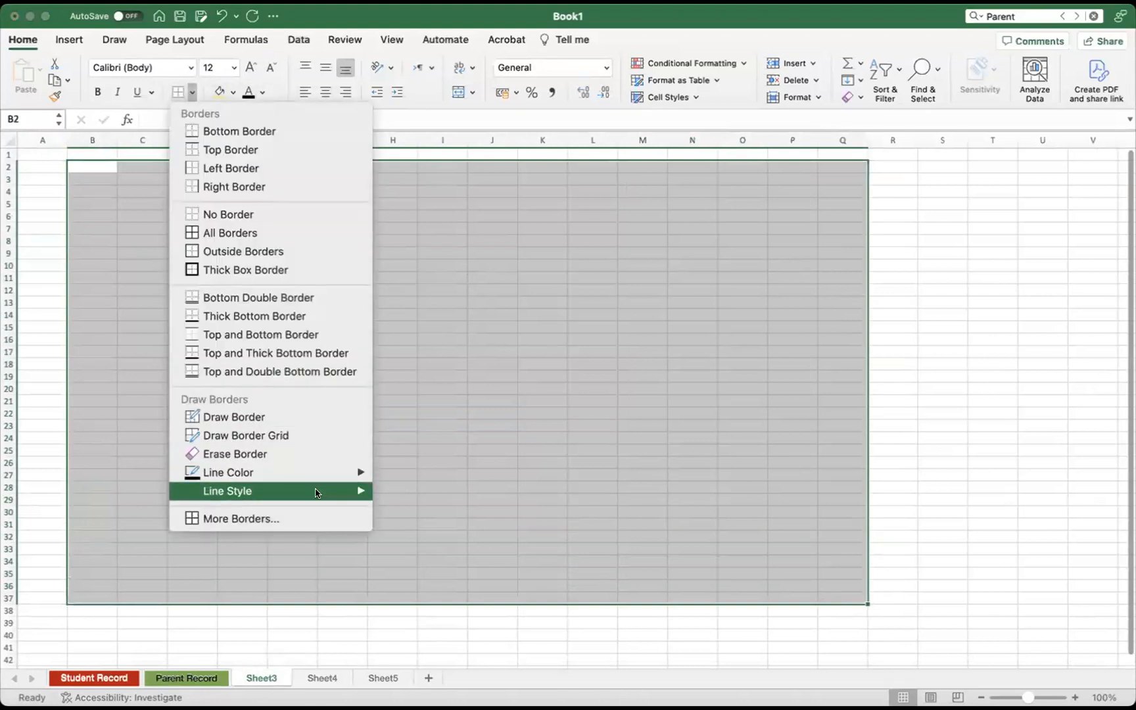
{"action": "mouse_move", "coordinate": [315, 491]}
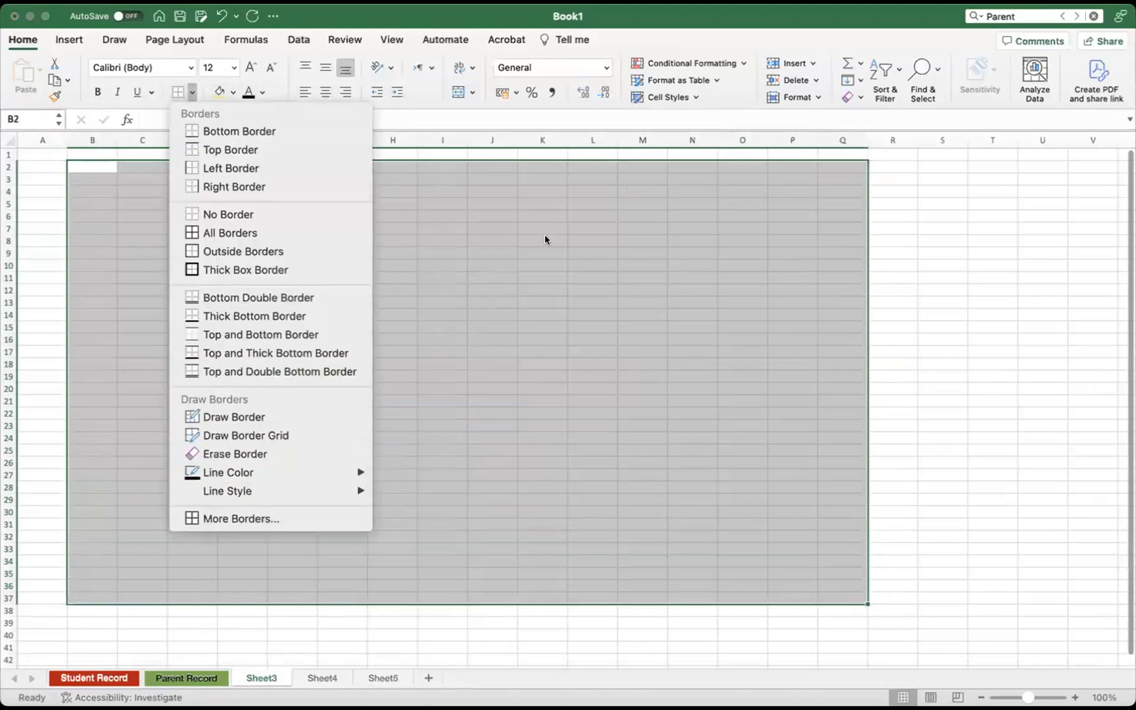
{"action": "left_click", "coordinate": [442, 266]}
Widen column I and enter =sum(RANGE) in I10, which returns #NAME?
{"action": "left_click_drag", "start_coordinate": [461, 146], "coordinate": [877, 146]}
{"action": "scroll", "coordinate": [646, 509], "scroll_direction": "up", "scroll_amount": 5}
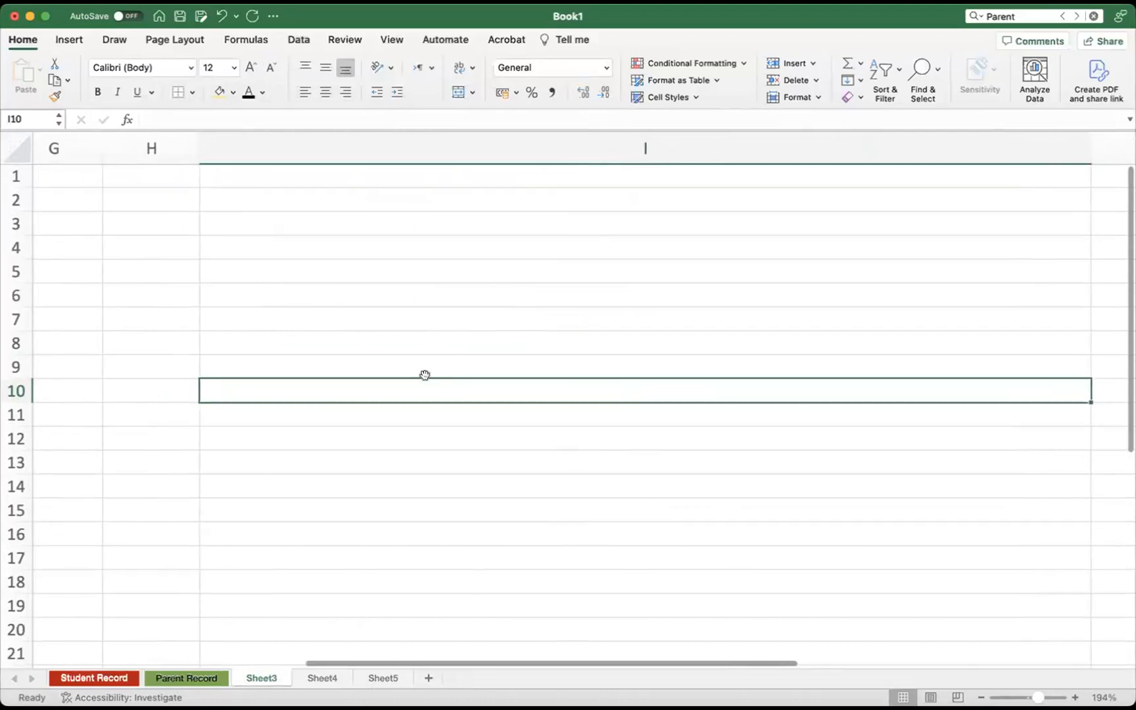
{"action": "type", "text": "="}
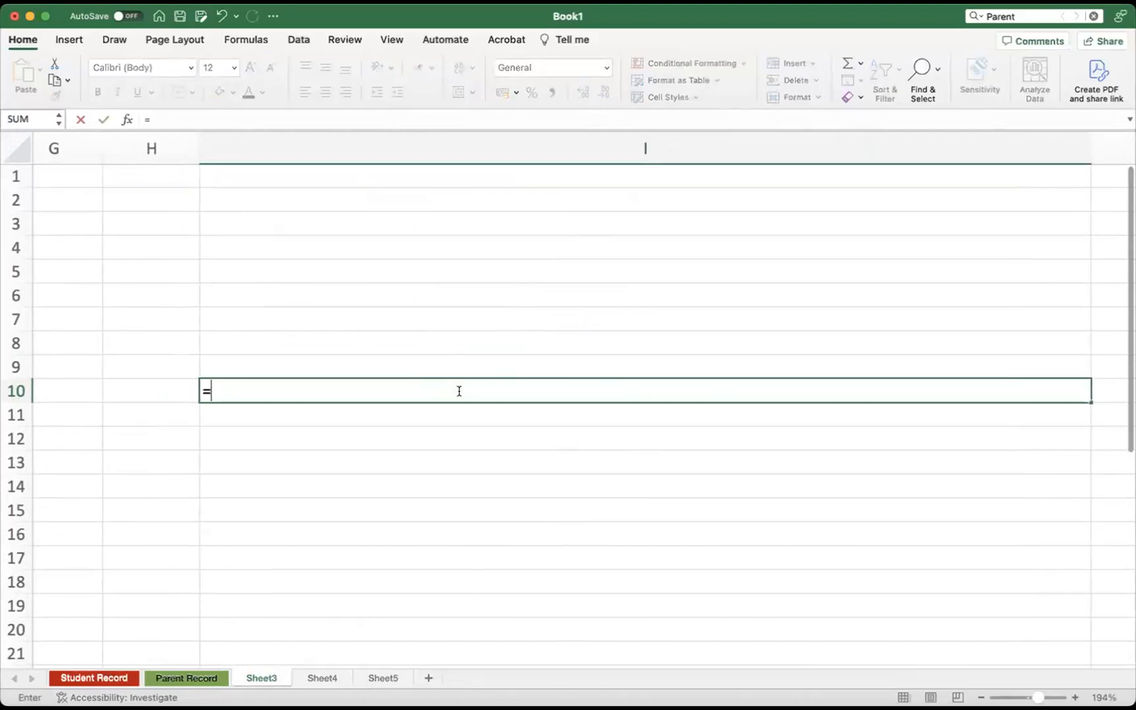
{"action": "type", "text": "sum(RANGE)"}
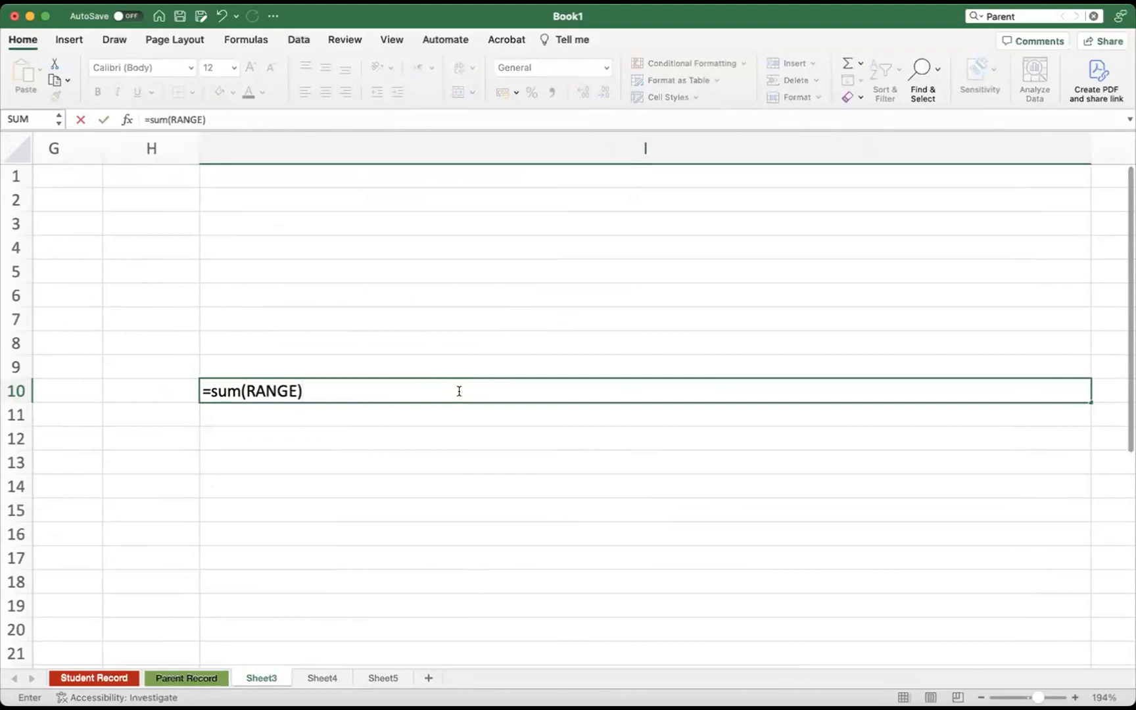
{"action": "key", "text": "Return"}
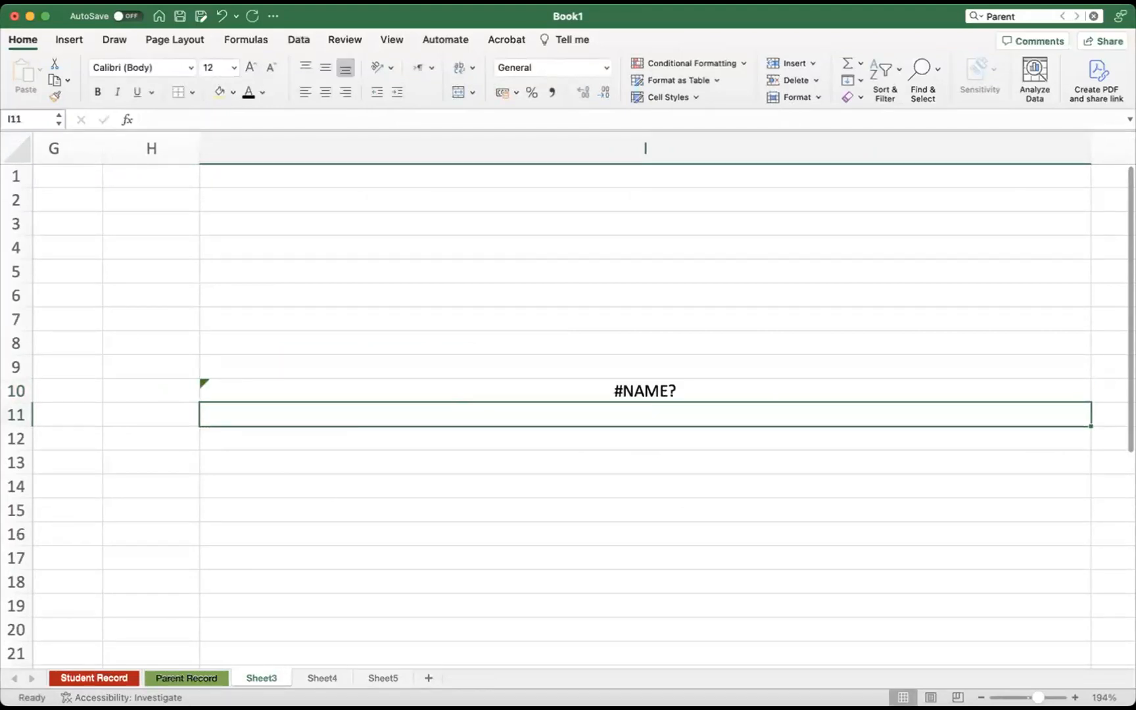
Back on the marksheet, fill I4's SUM down to I10, giving totals 189 to 217
{"action": "left_click", "coordinate": [96, 677]}
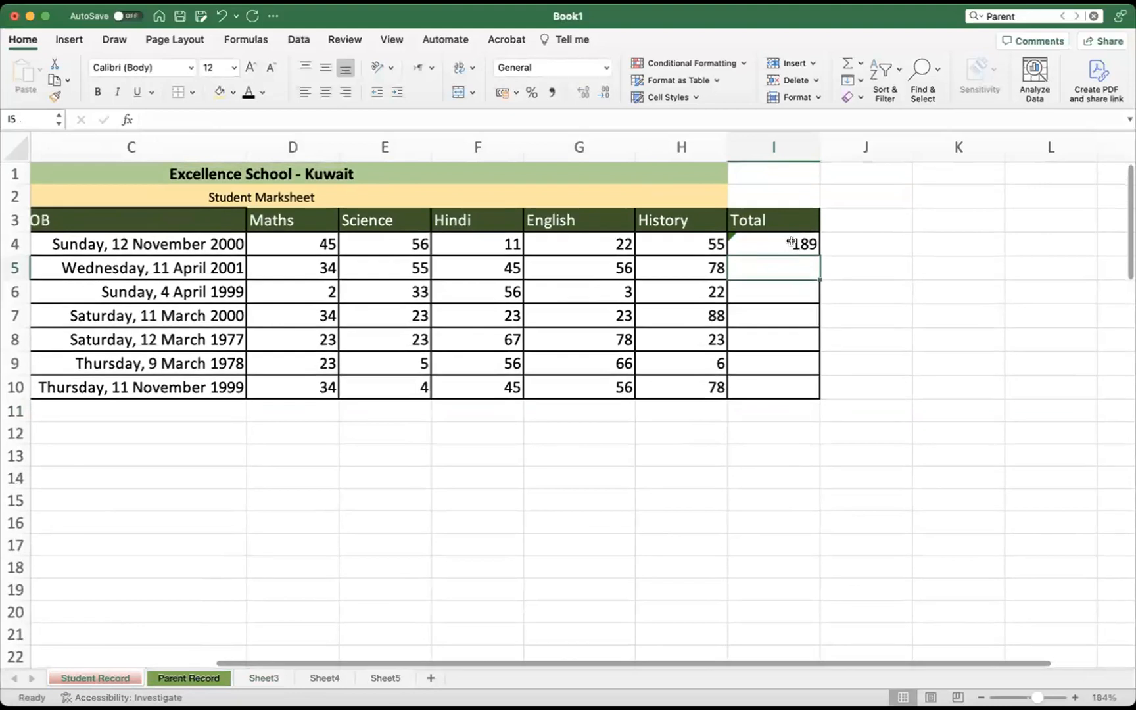
{"action": "left_click", "coordinate": [789, 238]}
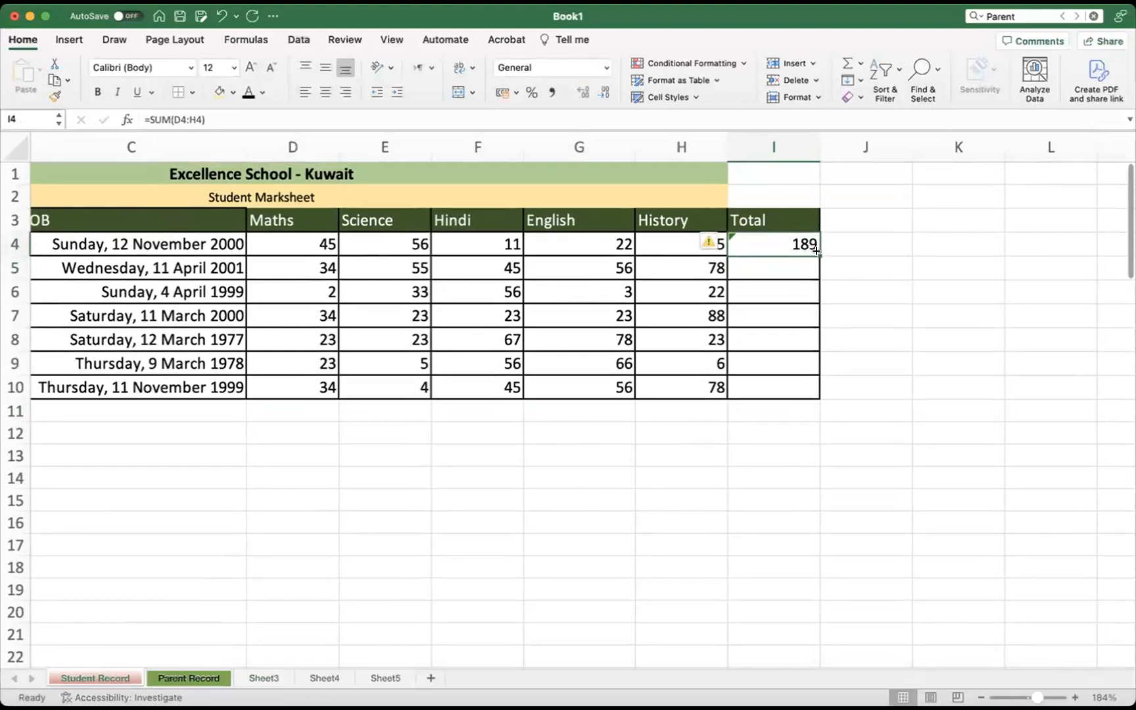
{"action": "left_click_drag", "start_coordinate": [816, 251], "coordinate": [800, 388]}
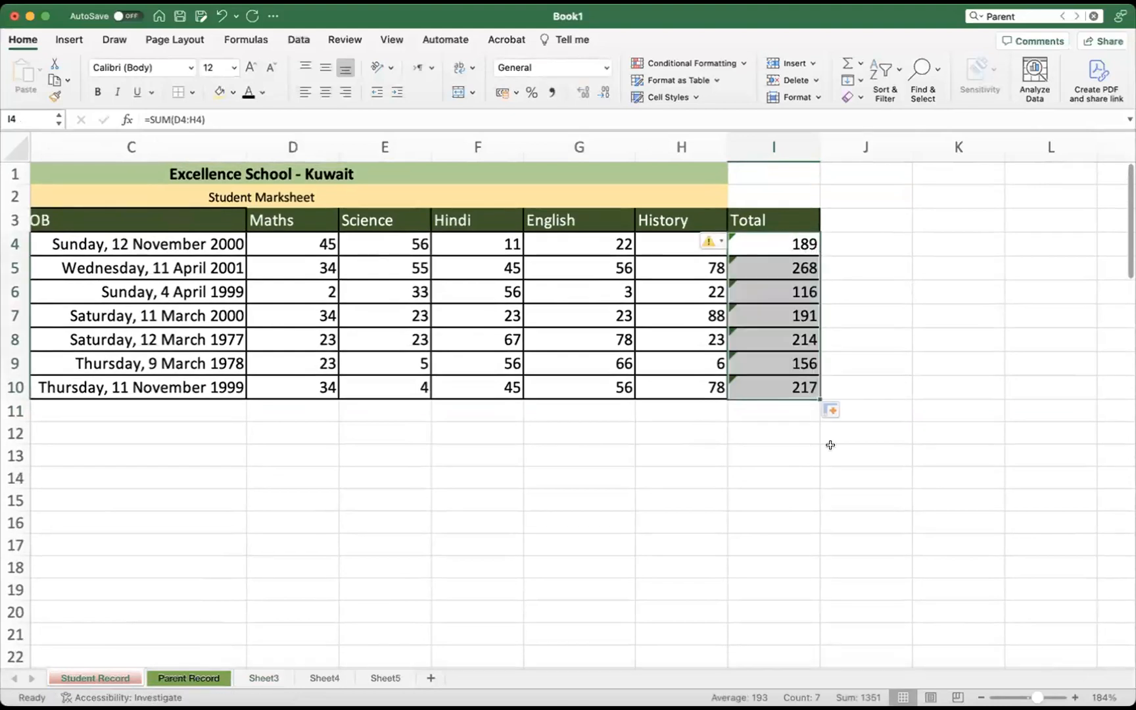
{"action": "left_click", "coordinate": [805, 514]}
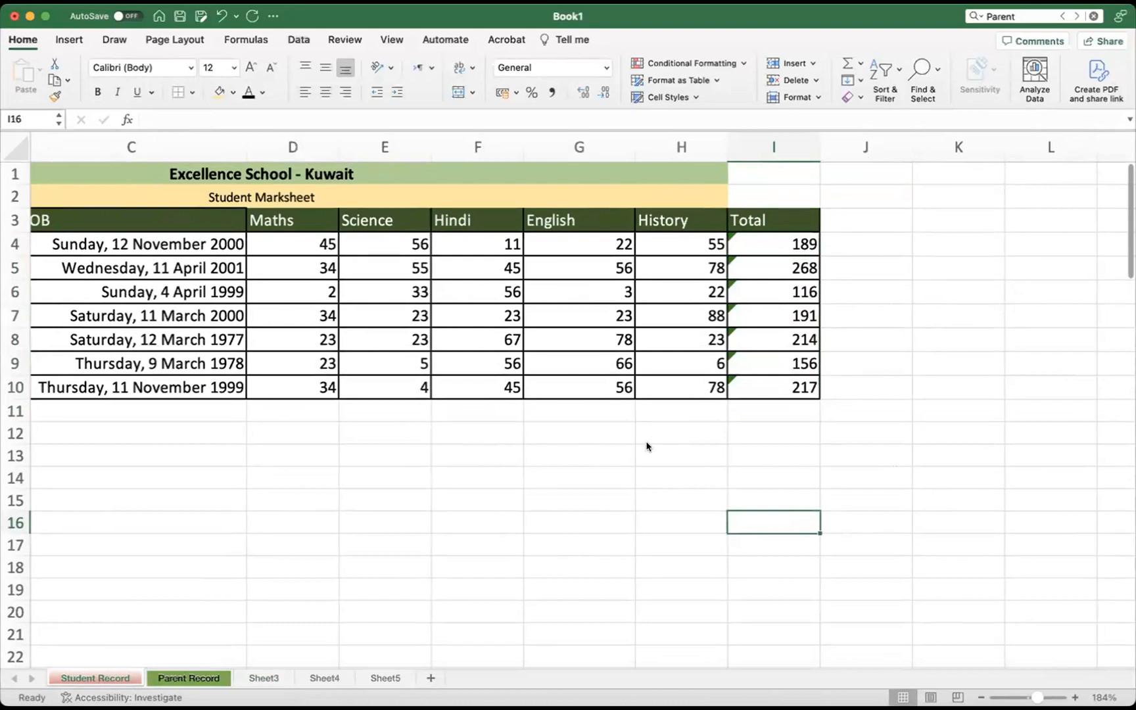
{"action": "scroll", "coordinate": [852, 453], "scroll_direction": "left", "scroll_amount": 1}
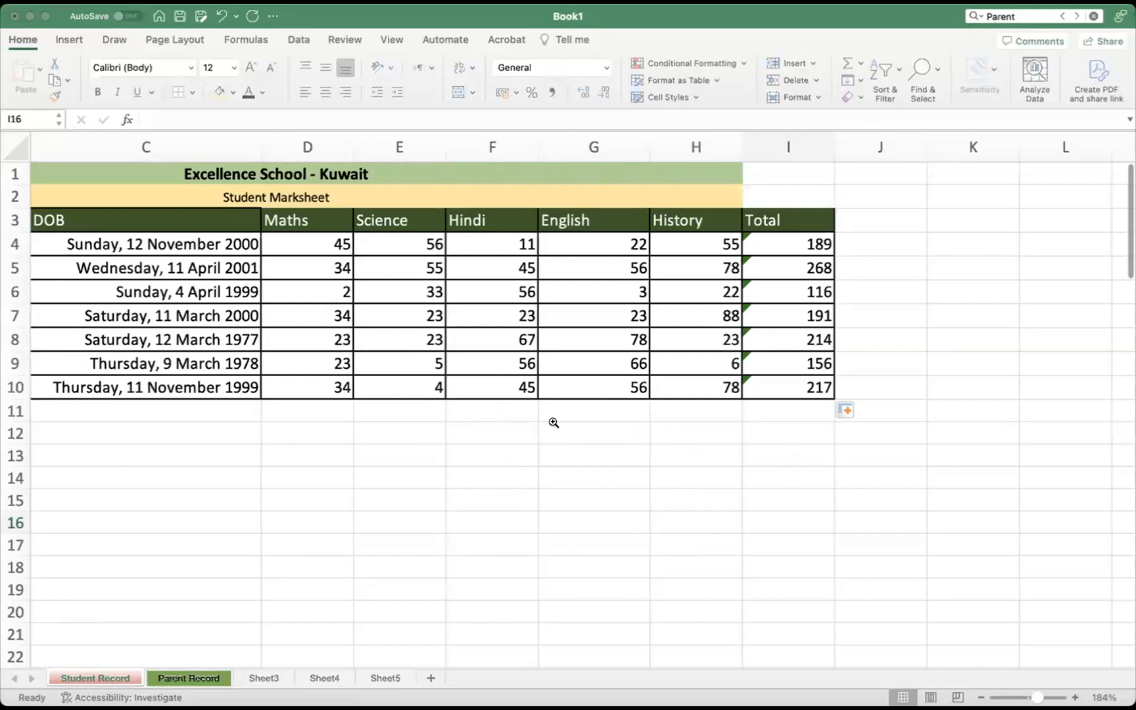
Adjust the view and zoom settings of the Parent Record sheet
{"action": "left_click", "coordinate": [975, 242]}
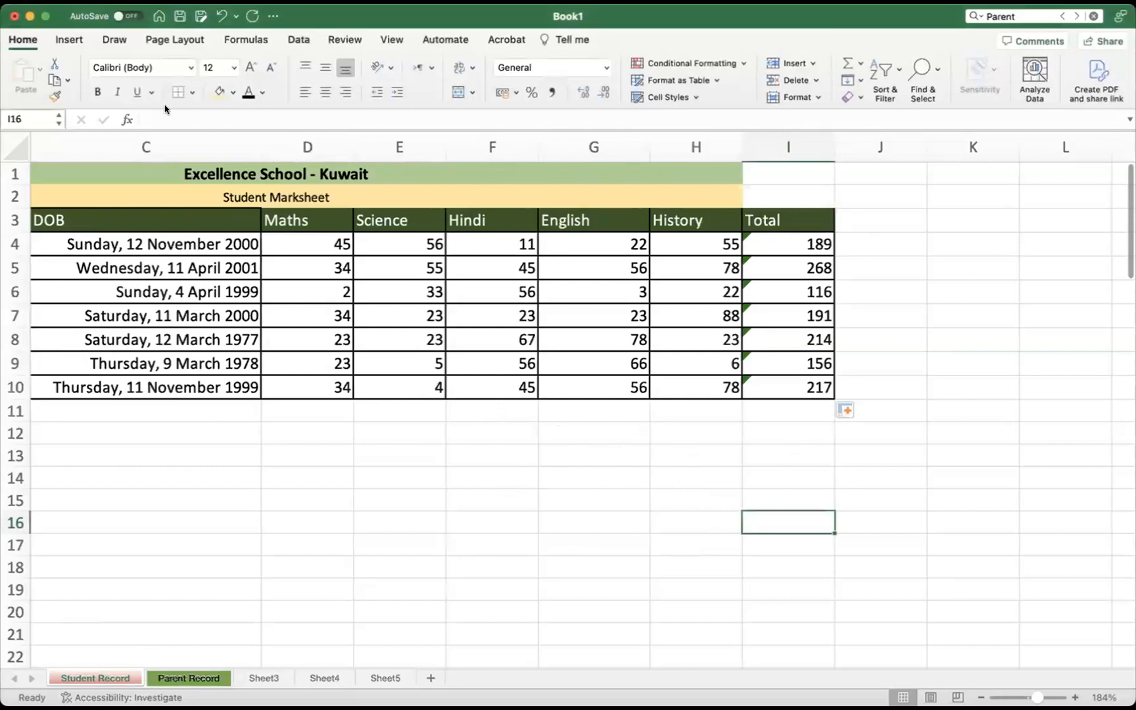
{"action": "left_click", "coordinate": [391, 39]}
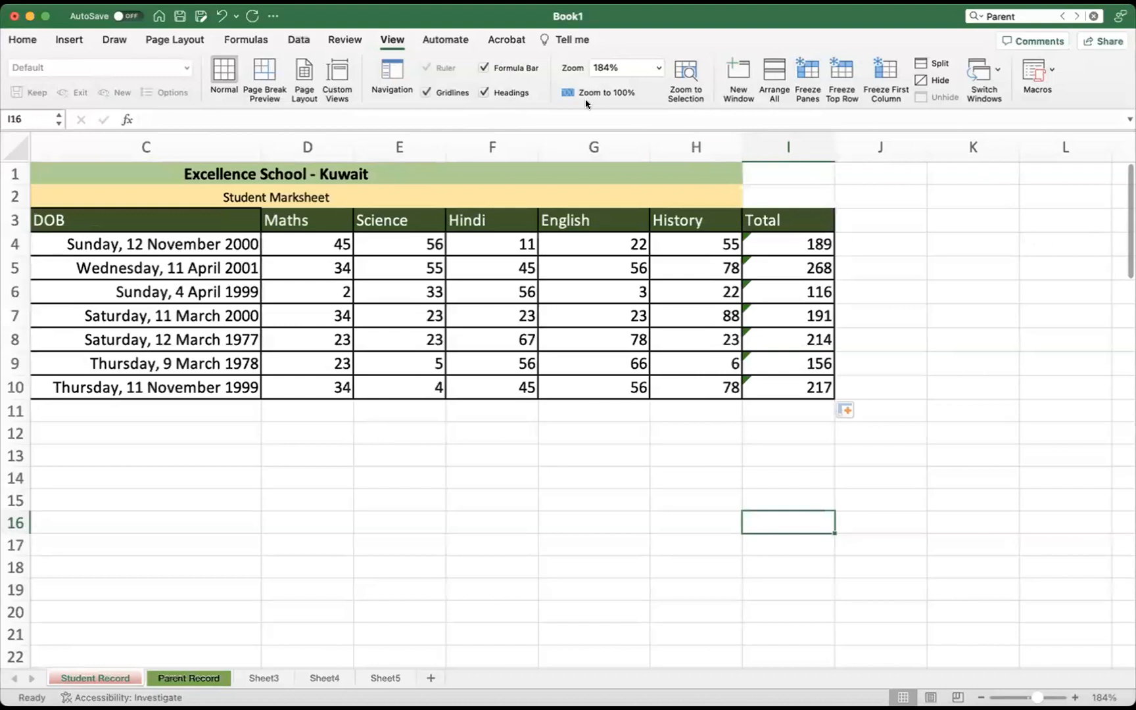
{"action": "key", "text": "ctrl+a"}
{"action": "mouse_move", "coordinate": [354, 33]}
{"action": "left_mouse_down"}
{"action": "mouse_move", "coordinate": [449, 45]}
{"action": "mouse_move", "coordinate": [355, 27]}
{"action": "left_mouse_up"}
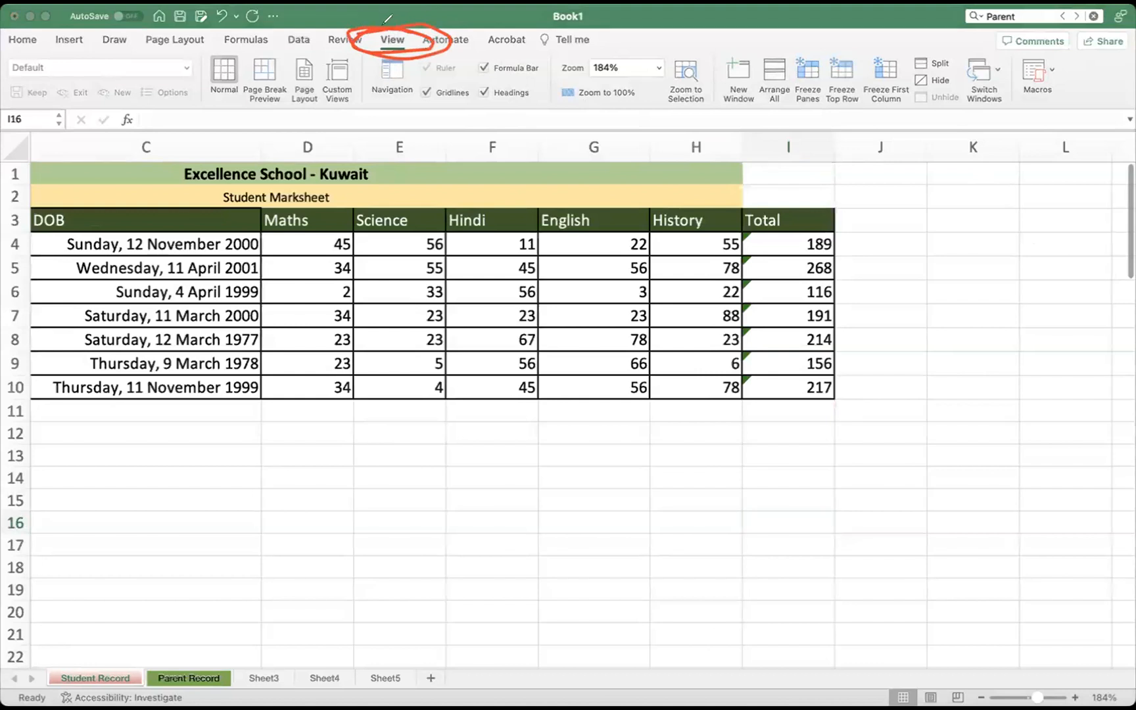
{"action": "mouse_move", "coordinate": [539, 59]}
{"action": "left_mouse_down"}
{"action": "mouse_move", "coordinate": [509, 49]}
{"action": "mouse_move", "coordinate": [487, 134]}
{"action": "mouse_move", "coordinate": [490, 41]}
{"action": "mouse_move", "coordinate": [585, 59]}
{"action": "mouse_move", "coordinate": [558, 46]}
{"action": "mouse_move", "coordinate": [486, 131]}
{"action": "mouse_move", "coordinate": [535, 130]}
{"action": "left_mouse_up"}
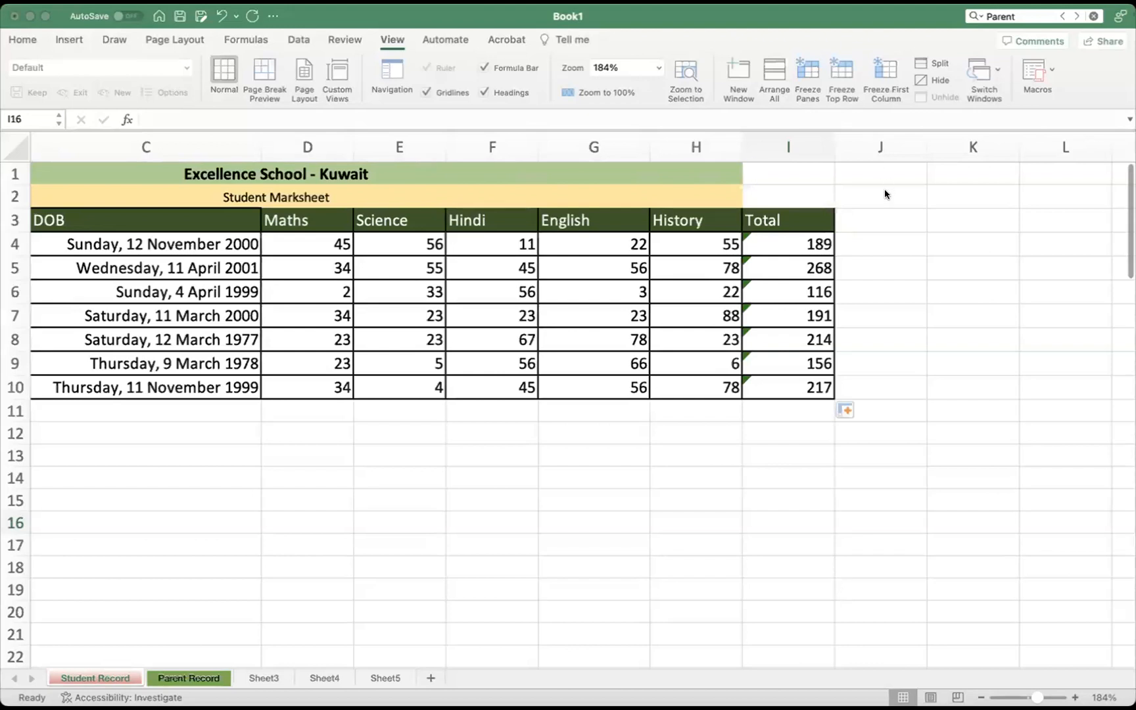
Clear the existing totals and the neighbouring column in I4:J10
{"action": "left_click", "coordinate": [813, 360]}
{"action": "left_click_drag", "start_coordinate": [786, 384], "coordinate": [917, 245]}
{"action": "key", "text": "Delete"}
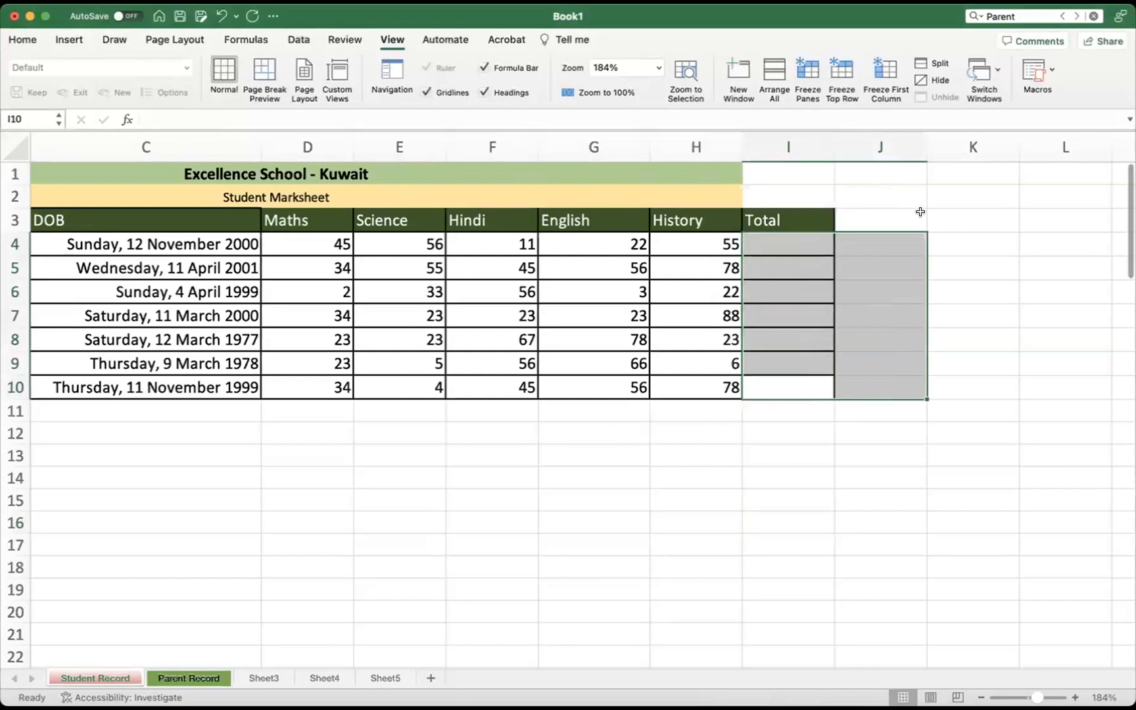
Try entering =D4:H4 in I4, then undo the result that spilled across row 4
{"action": "left_click", "coordinate": [792, 245]}
{"action": "type", "text": "="}
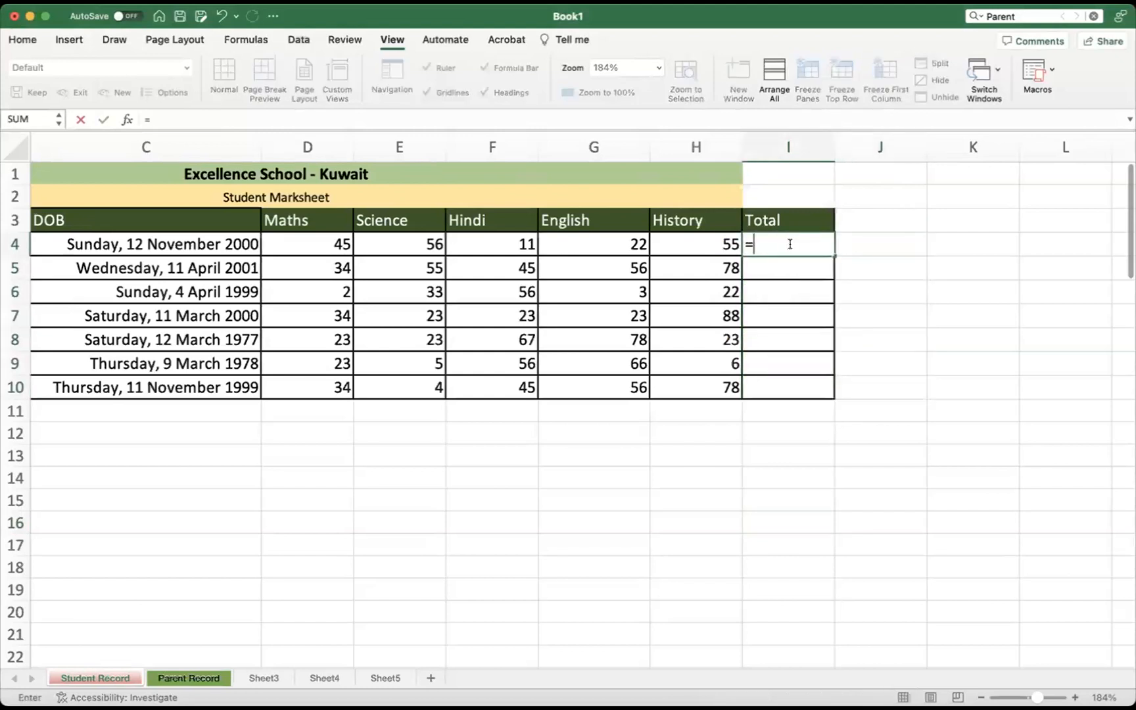
{"action": "left_click", "coordinate": [336, 242]}
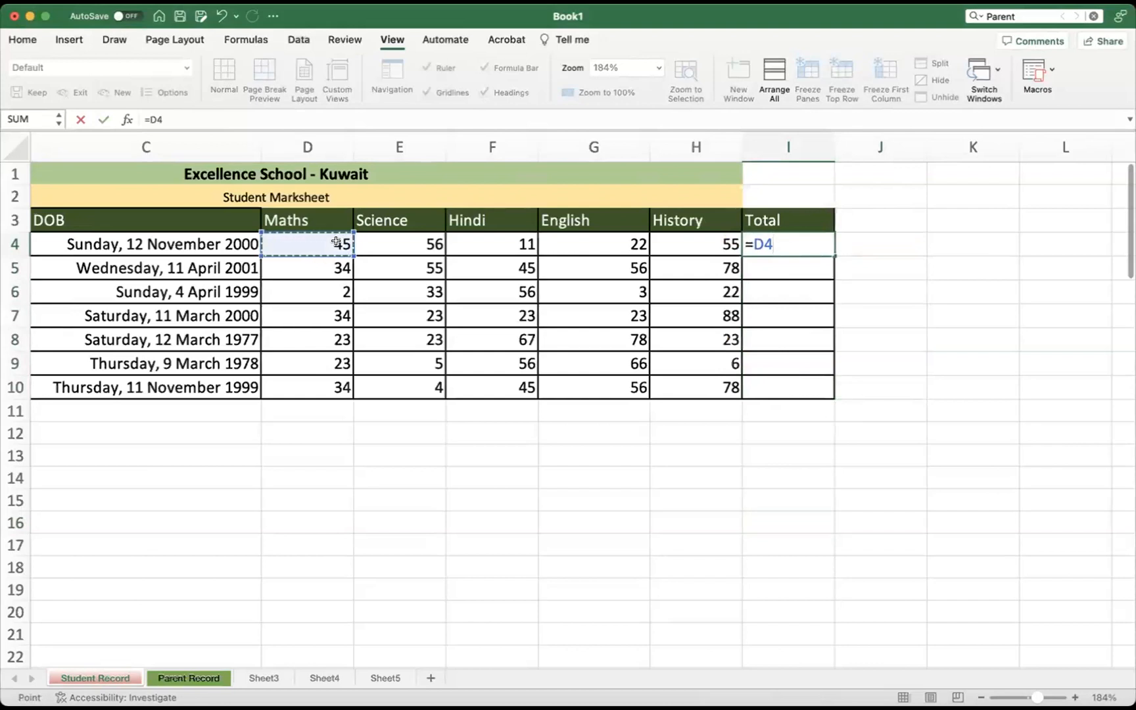
{"action": "type", "text": "D"}
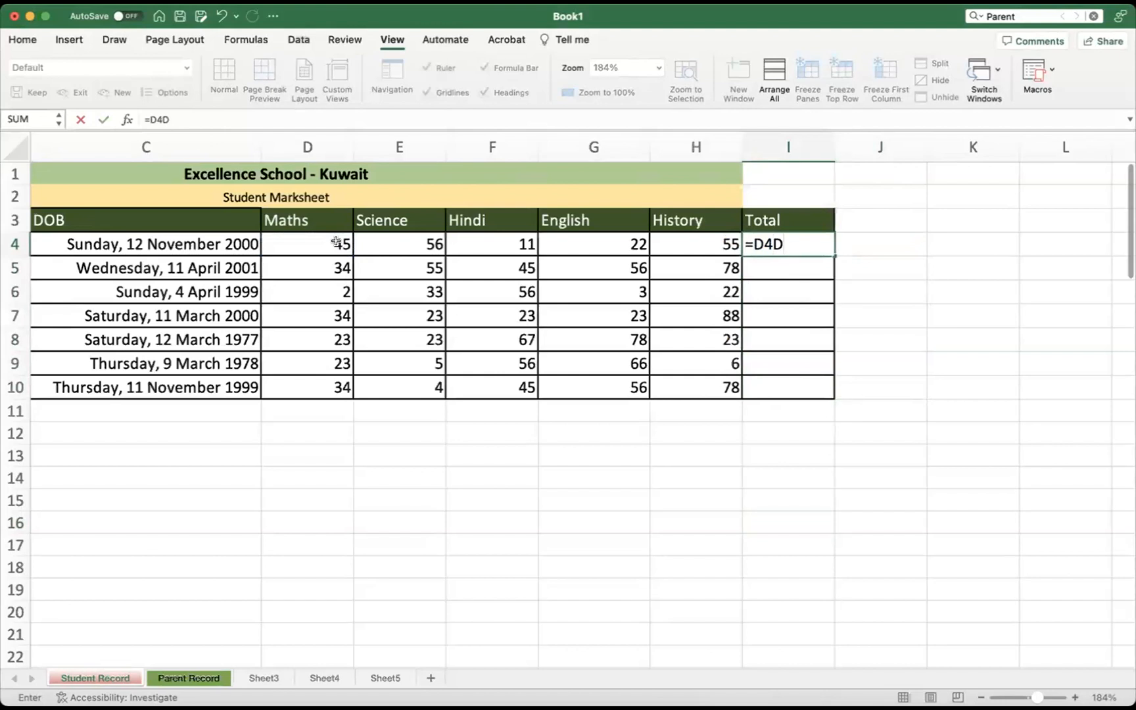
{"action": "key", "text": "BackSpace"}
{"action": "type", "text": "E4"}
{"action": "key", "text": "BackSpace"}
{"action": "key", "text": "BackSpace"}
{"action": "key", "text": "BackSpace"}
{"action": "key", "text": "BackSpace"}
{"action": "scroll", "coordinate": [303, 244], "scroll_direction": "left", "scroll_amount": 2}
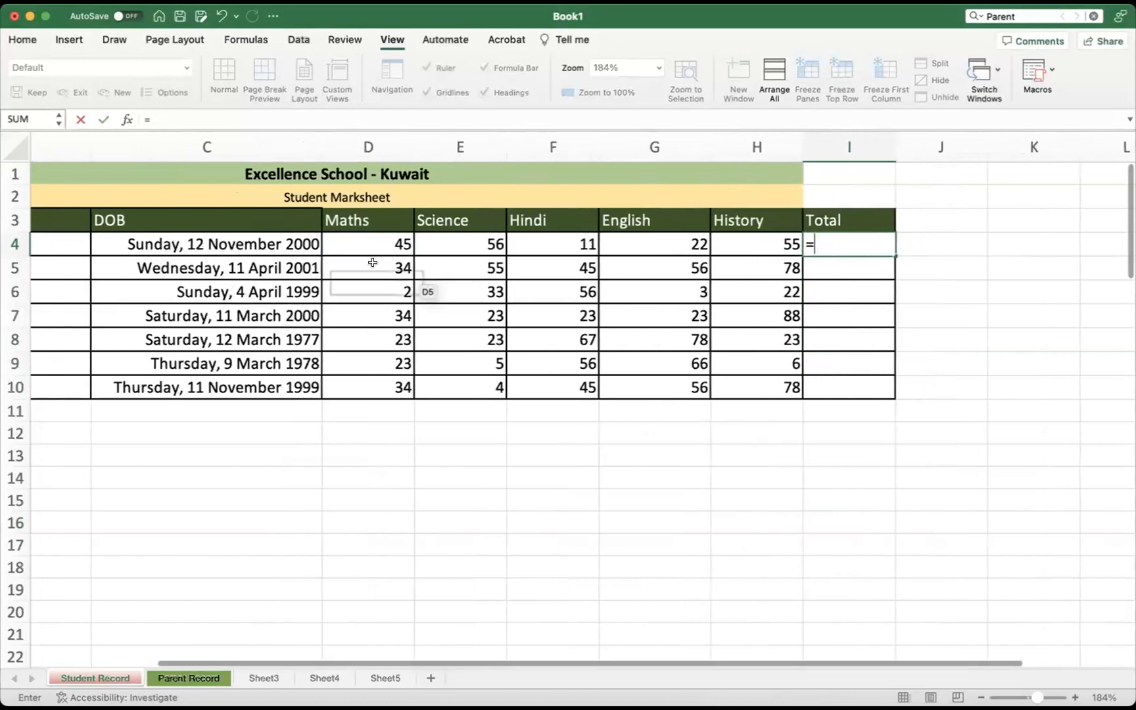
{"action": "left_click_drag", "start_coordinate": [369, 243], "coordinate": [738, 243]}
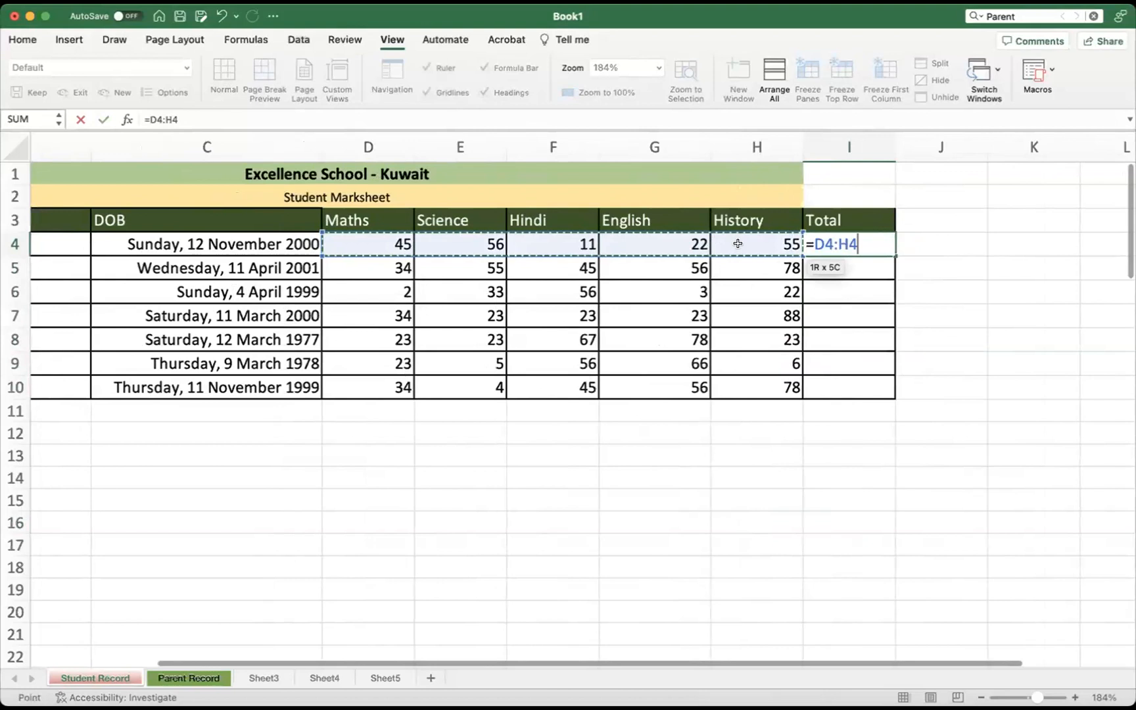
{"action": "key", "text": "Return"}
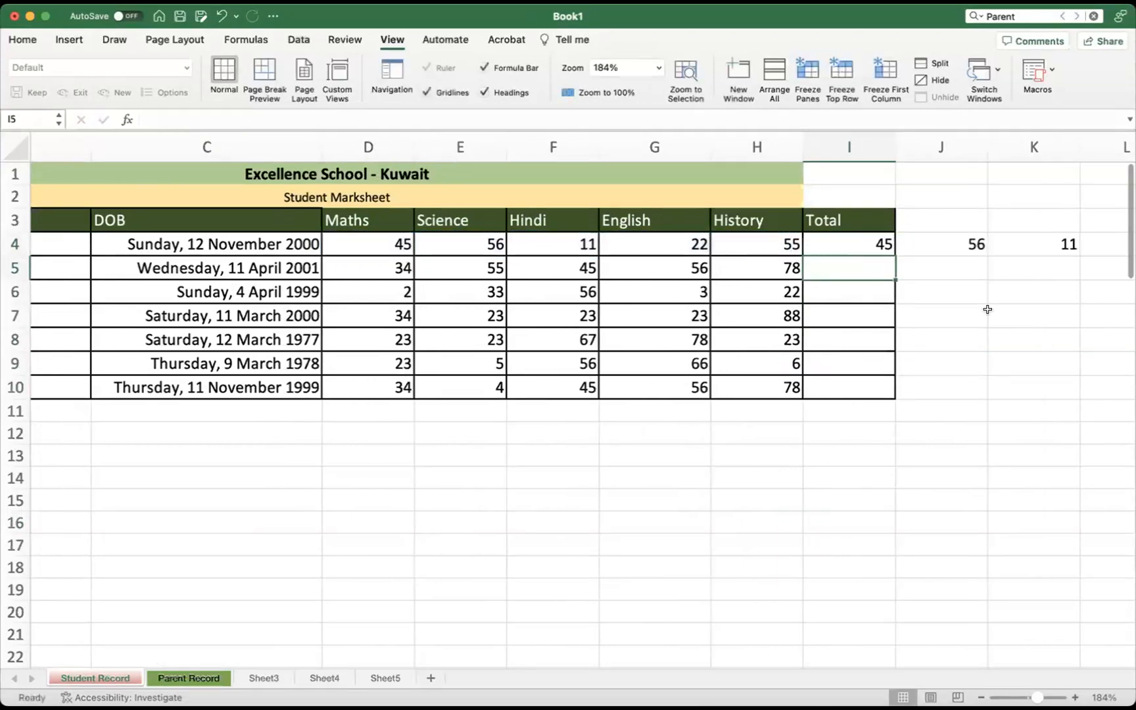
{"action": "key", "text": "ctrl+z"}
{"action": "left_click", "coordinate": [914, 290]}
Enter =SUM(D4:H4) in I4, adding Maths through History
{"action": "left_click", "coordinate": [862, 242]}
{"action": "type", "text": "="}
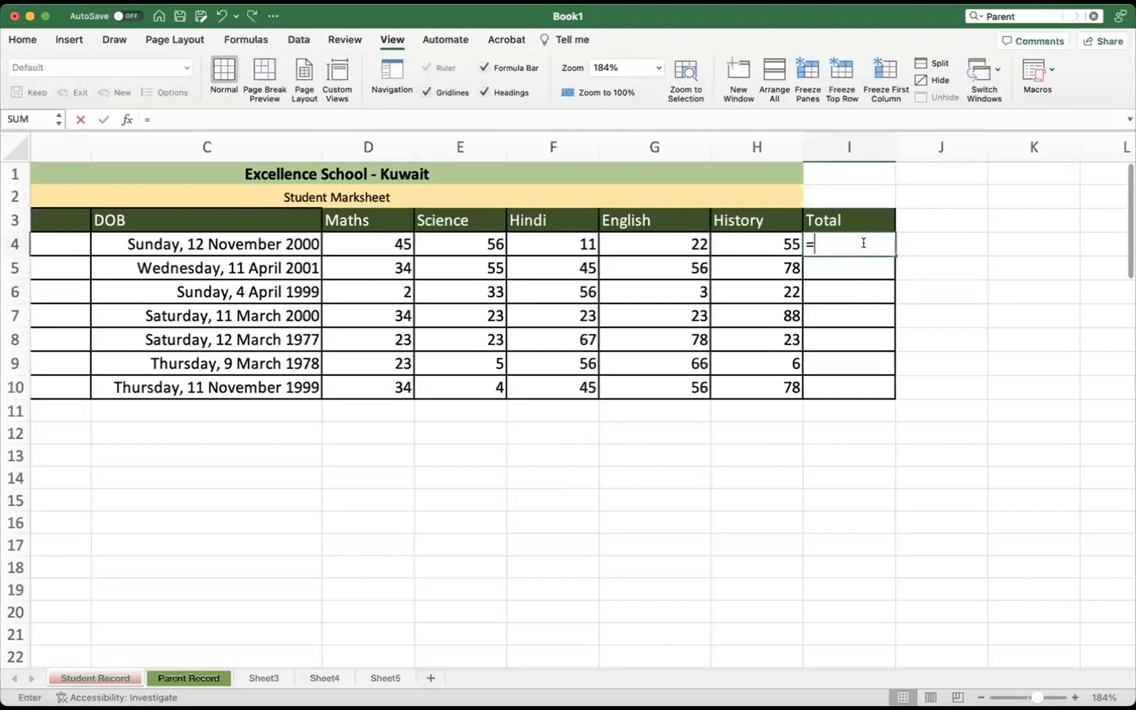
{"action": "type", "text": "sum("}
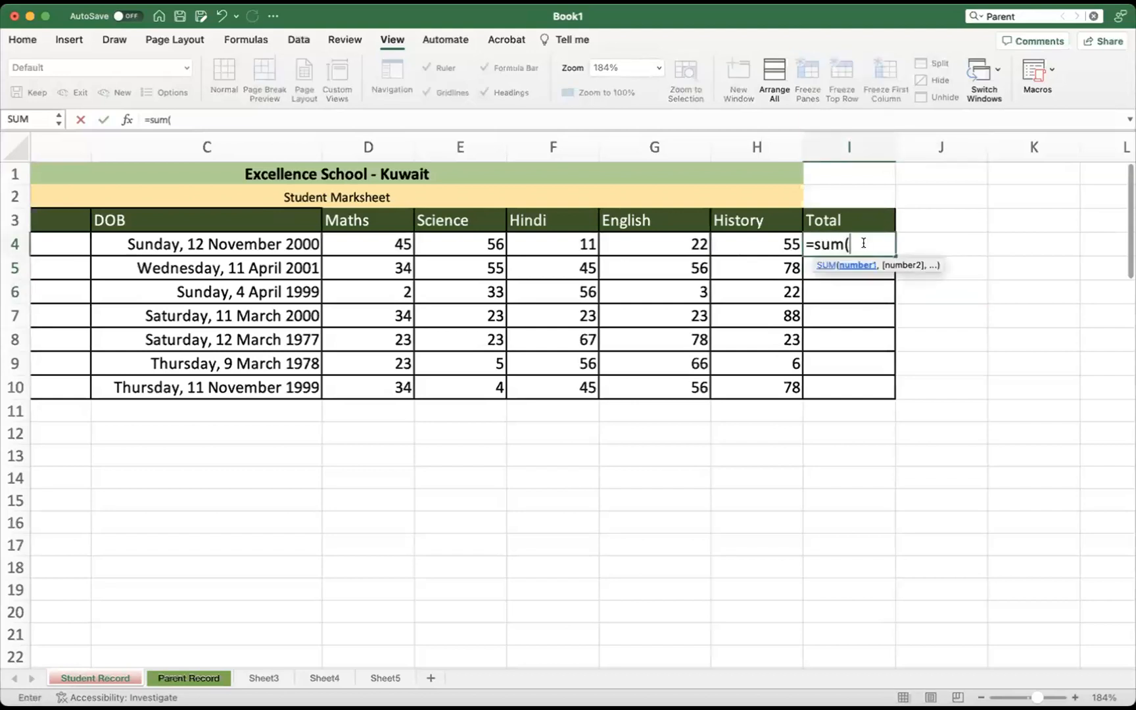
{"action": "left_click_drag", "start_coordinate": [416, 241], "coordinate": [744, 242]}
{"action": "key", "text": "Return"}
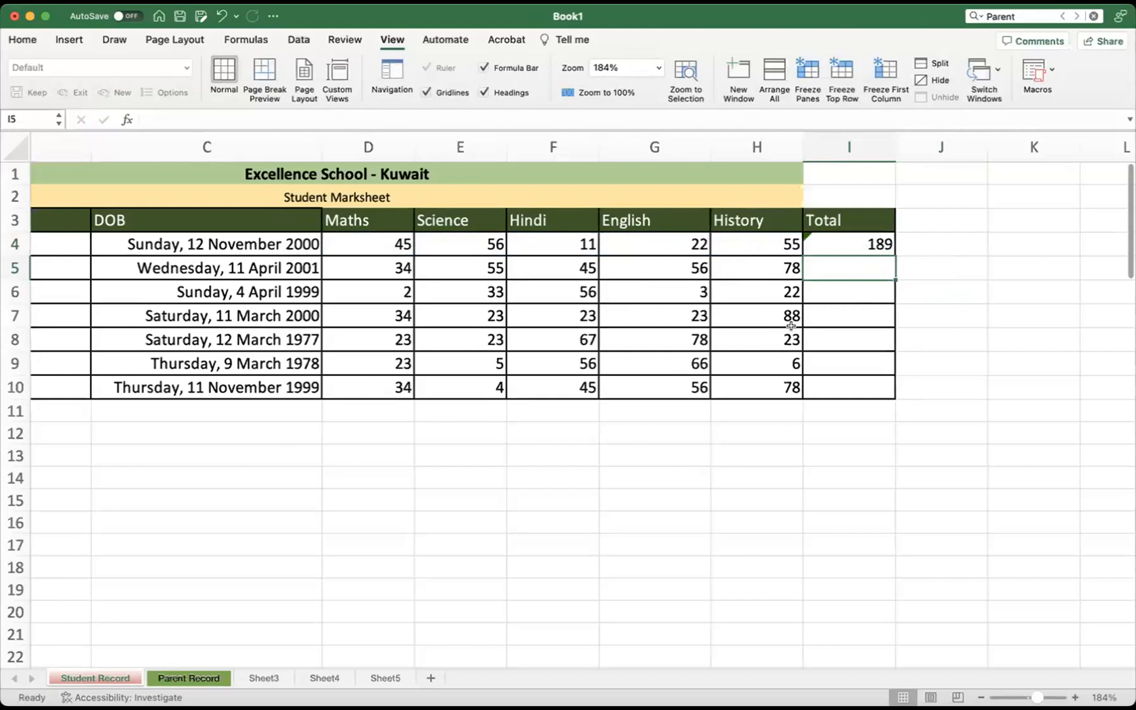
Select and check the empty cells to the right of the Total header
{"action": "scroll", "coordinate": [808, 291], "scroll_direction": "right", "scroll_amount": 2}
{"action": "left_click", "coordinate": [872, 217]}
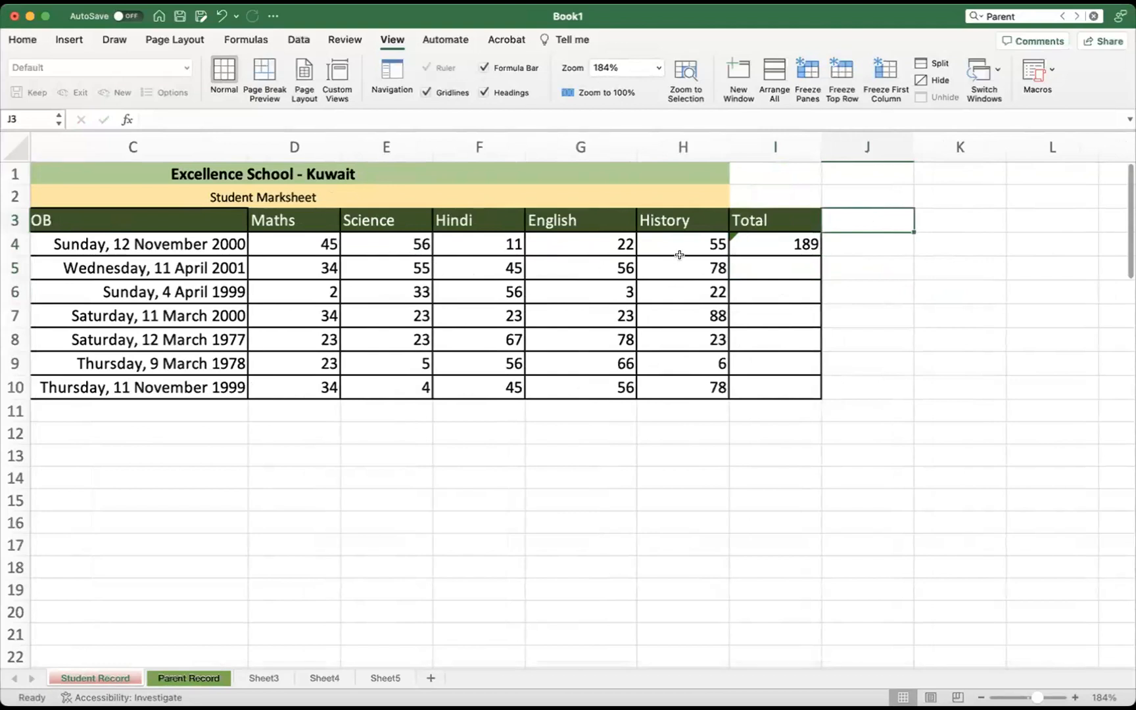
{"action": "scroll", "coordinate": [868, 224], "scroll_direction": "right", "scroll_amount": 2}
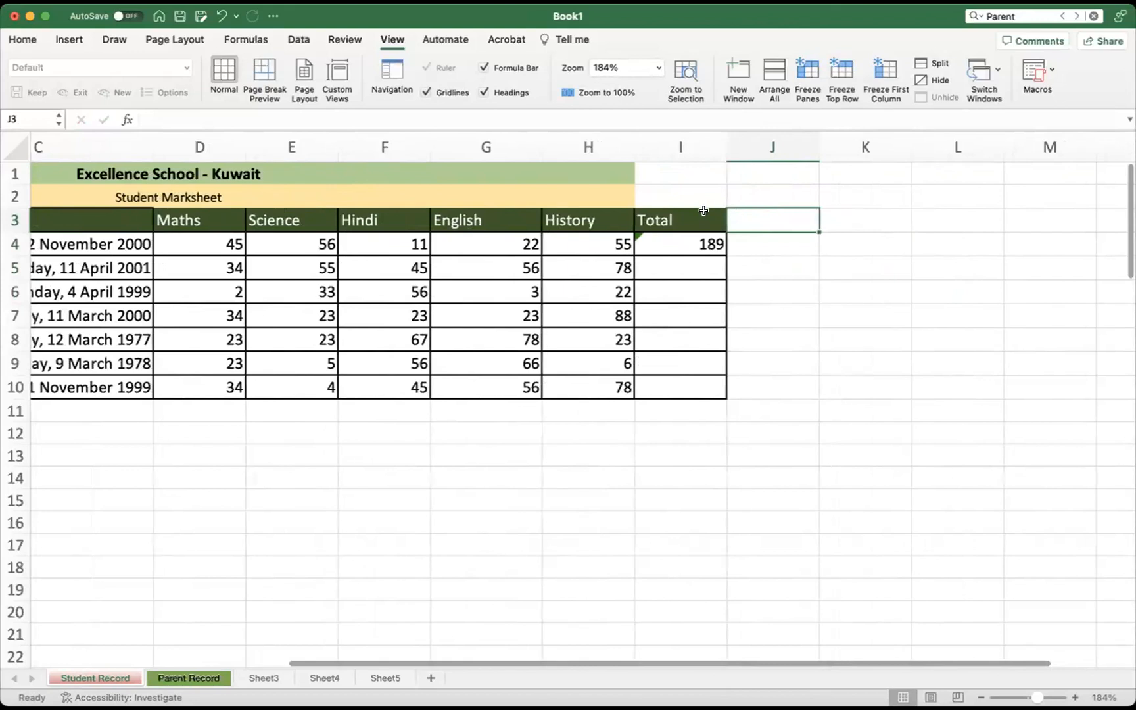
{"action": "scroll", "coordinate": [848, 224], "scroll_direction": "right", "scroll_amount": 3}
{"action": "left_click", "coordinate": [792, 218]}
{"action": "left_click", "coordinate": [722, 218]}
{"action": "left_click_drag", "start_coordinate": [644, 219], "coordinate": [908, 224]}
{"action": "left_click", "coordinate": [662, 304]}
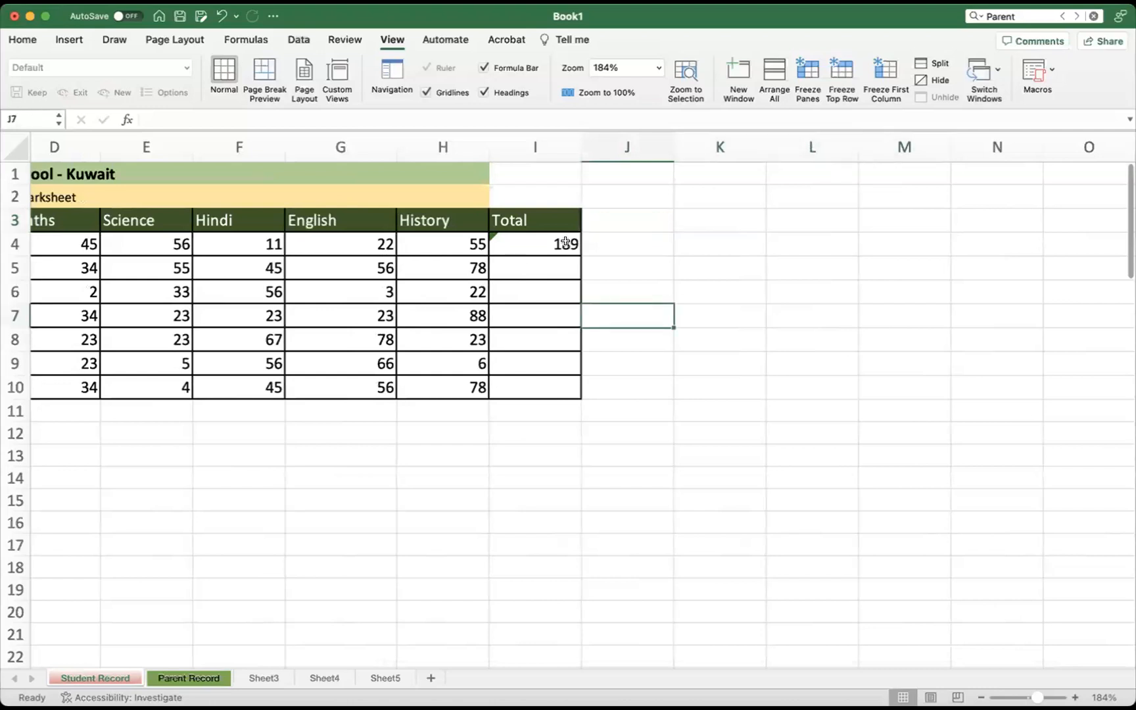
{"action": "left_click", "coordinate": [627, 217]}
{"action": "left_click", "coordinate": [625, 242]}
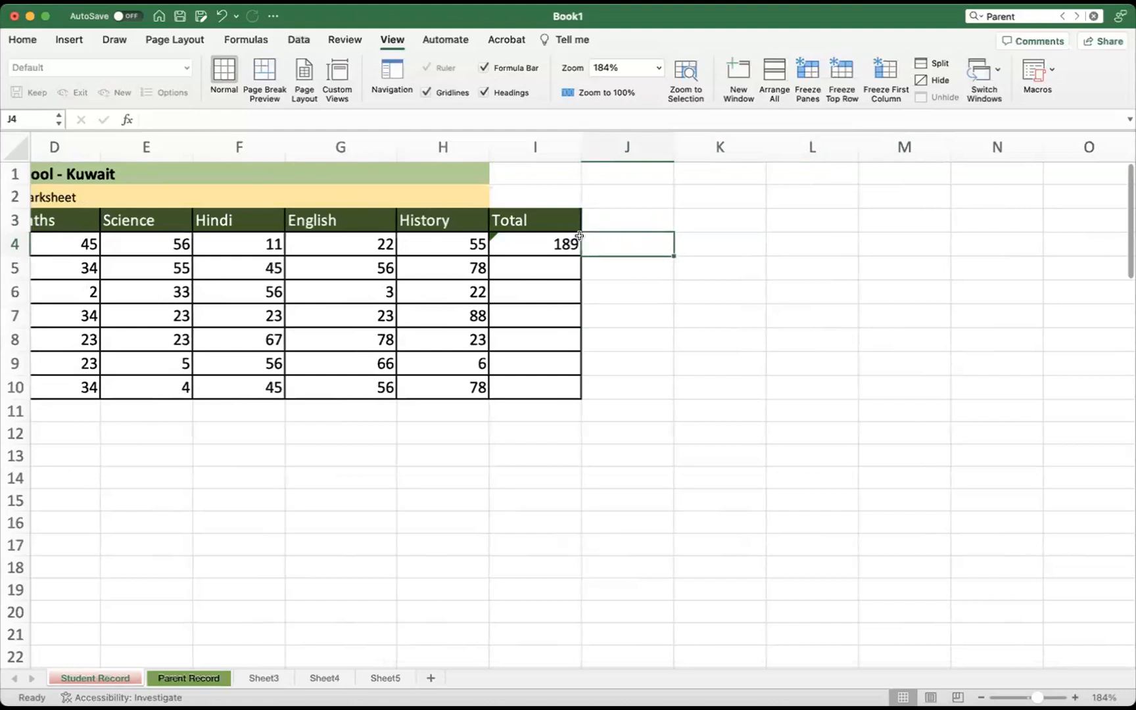
Fill the SUM formula from I4 down to I10
{"action": "left_click", "coordinate": [557, 238]}
{"action": "left_click_drag", "start_coordinate": [579, 253], "coordinate": [520, 388]}
{"action": "left_click", "coordinate": [572, 451]}
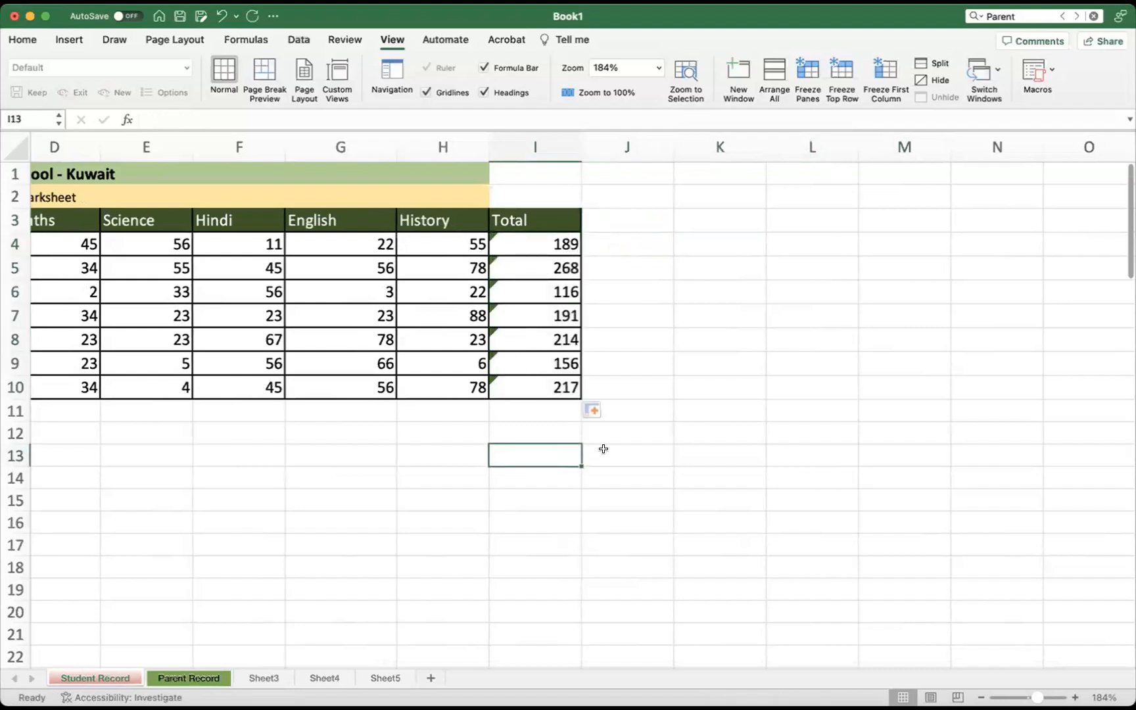
Choose Ignore Error for the first total and the remaining totals
{"action": "left_click", "coordinate": [492, 237]}
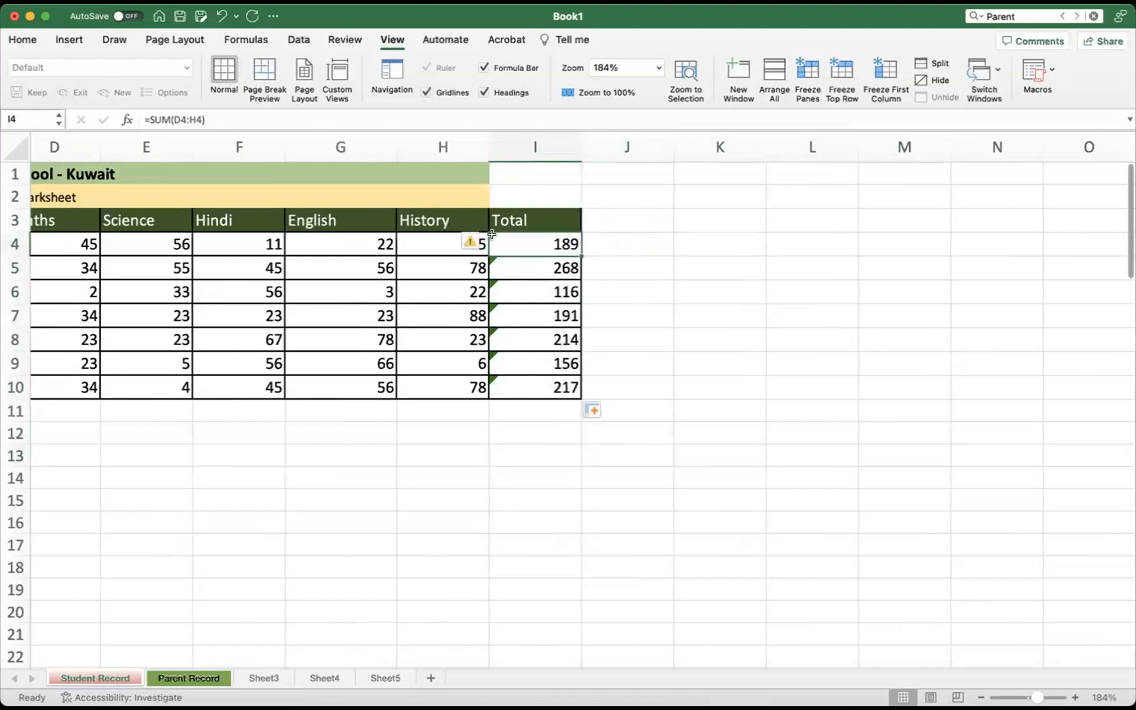
{"action": "scroll", "coordinate": [480, 237], "scroll_direction": "left", "scroll_amount": 1}
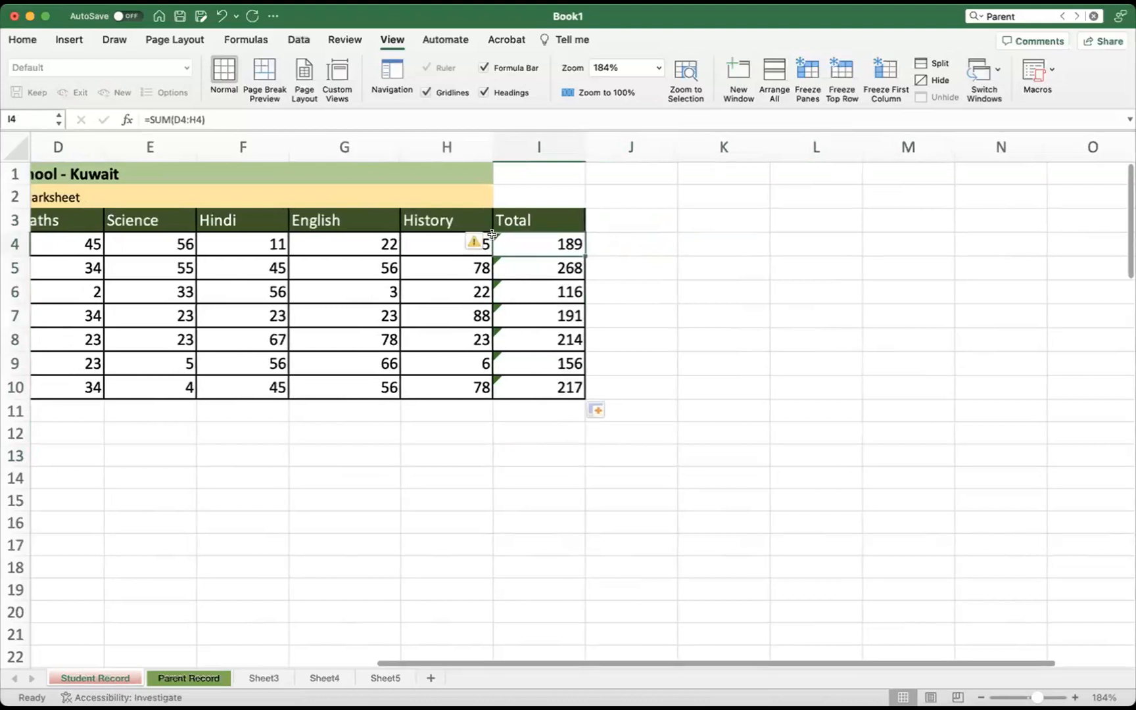
{"action": "left_click", "coordinate": [476, 238]}
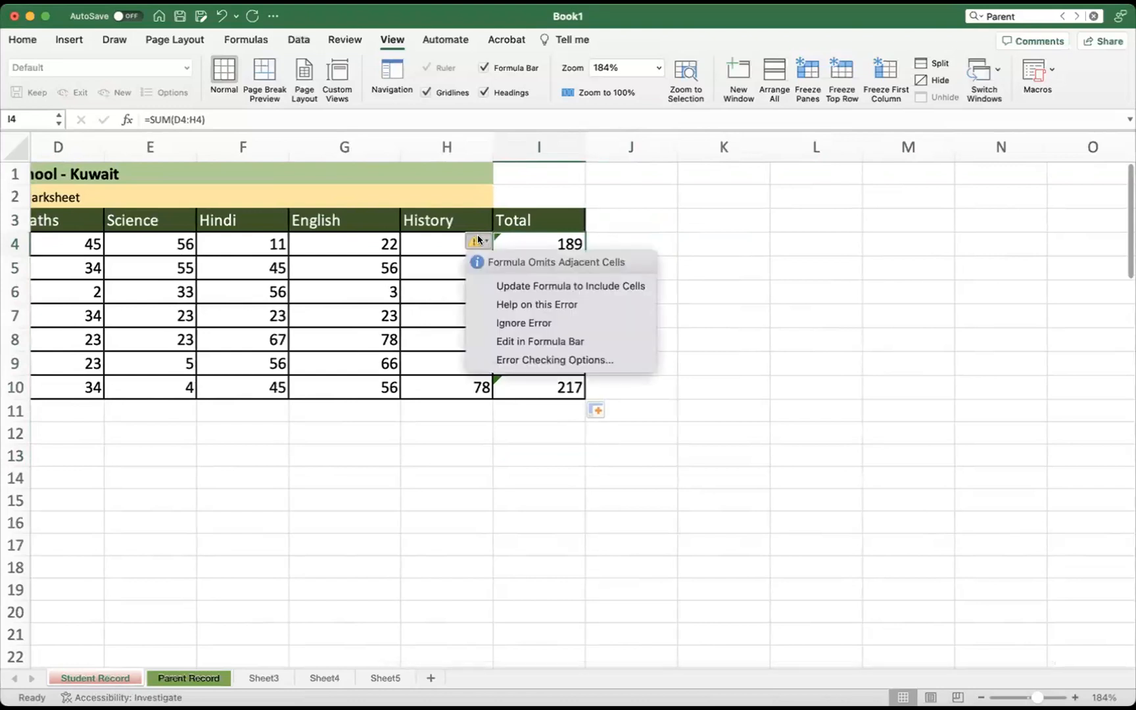
{"action": "left_click", "coordinate": [524, 323]}
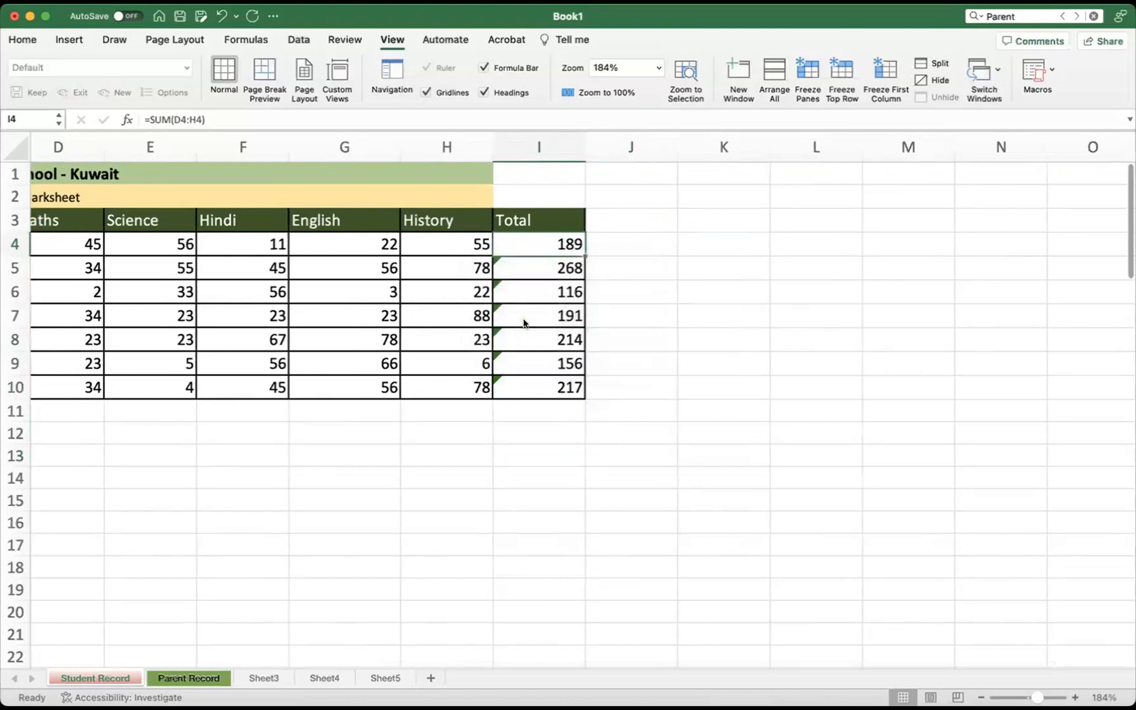
{"action": "scroll", "coordinate": [520, 276], "scroll_direction": "left", "scroll_amount": 1}
{"action": "left_click_drag", "start_coordinate": [538, 262], "coordinate": [530, 389]}
{"action": "left_click", "coordinate": [494, 263]}
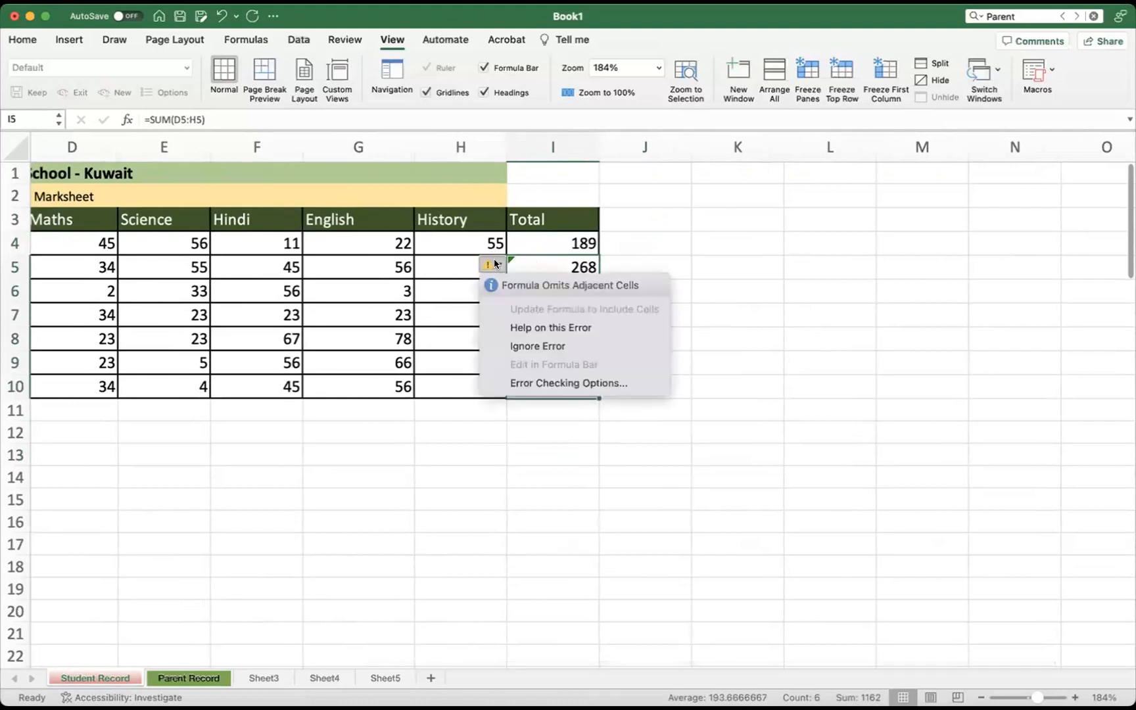
{"action": "left_click", "coordinate": [537, 345]}
{"action": "left_click", "coordinate": [705, 326]}
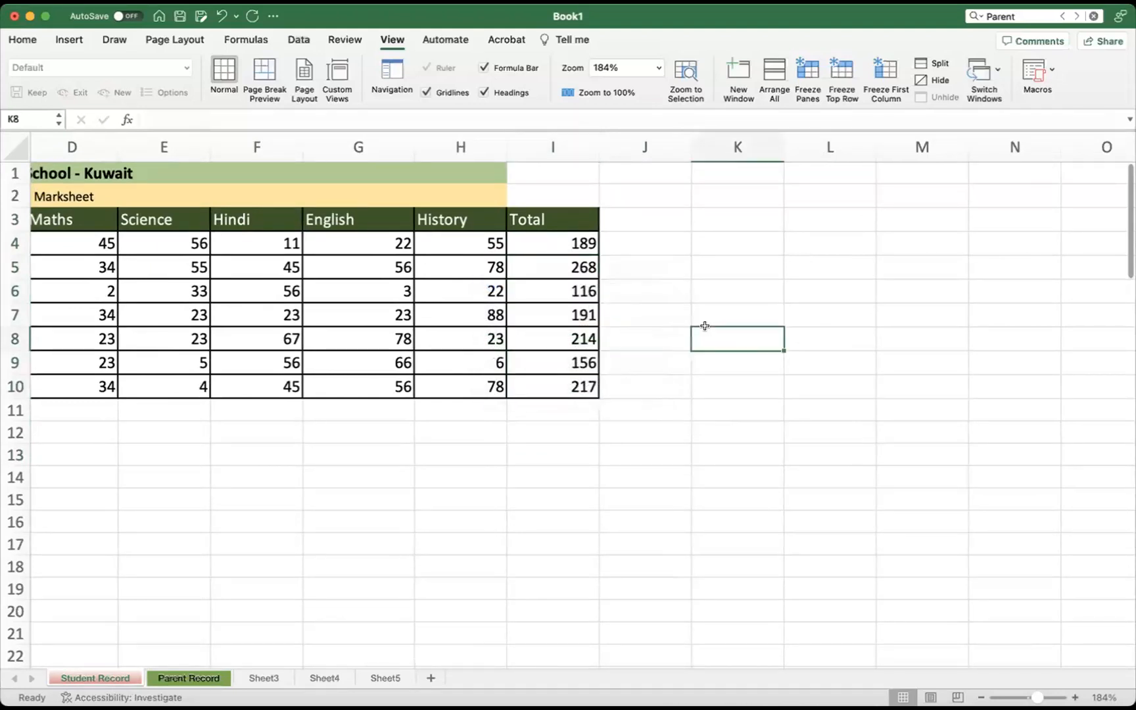
Select the table from the S# header in A3 through the last total in I10
{"action": "scroll", "coordinate": [705, 327], "scroll_direction": "left", "scroll_amount": 5}
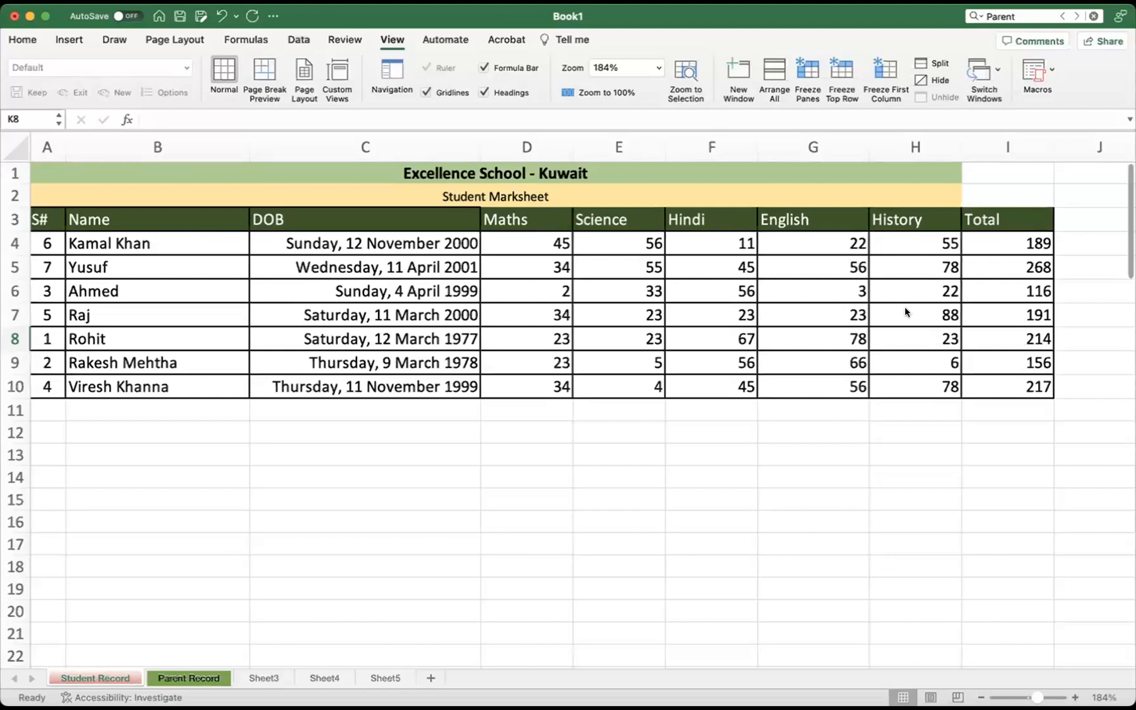
{"action": "scroll", "coordinate": [543, 287], "scroll_direction": "left", "scroll_amount": 1}
{"action": "scroll", "coordinate": [198, 245], "scroll_direction": "down", "scroll_amount": 1}
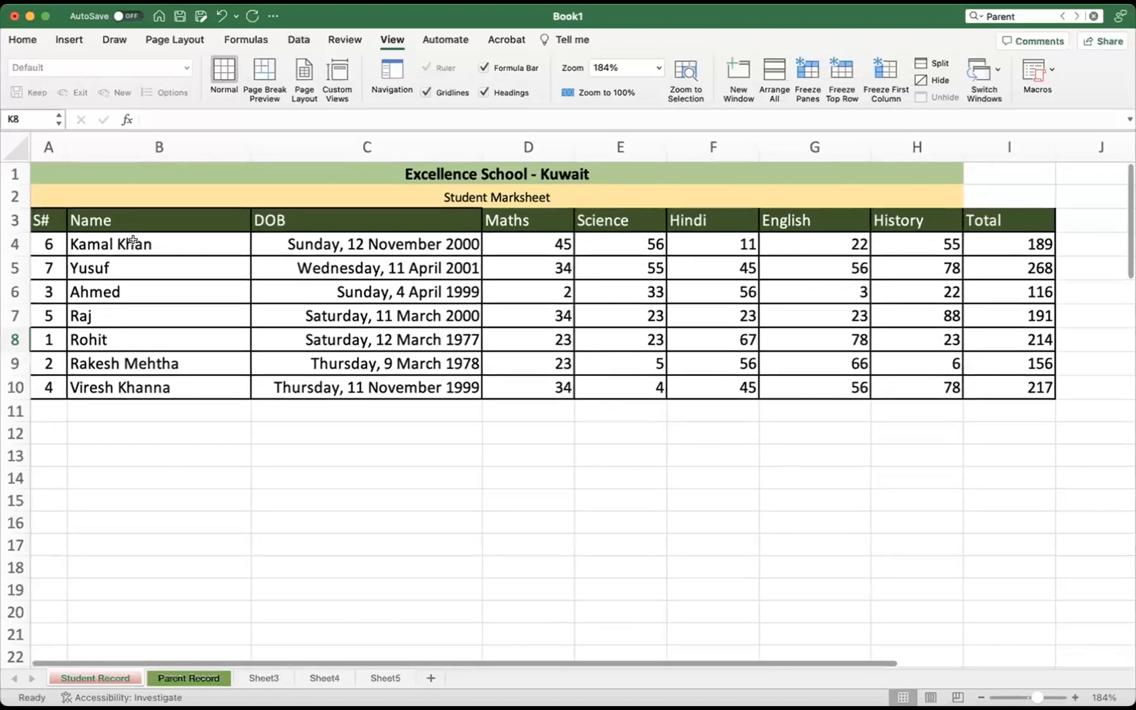
{"action": "left_click", "coordinate": [162, 241]}
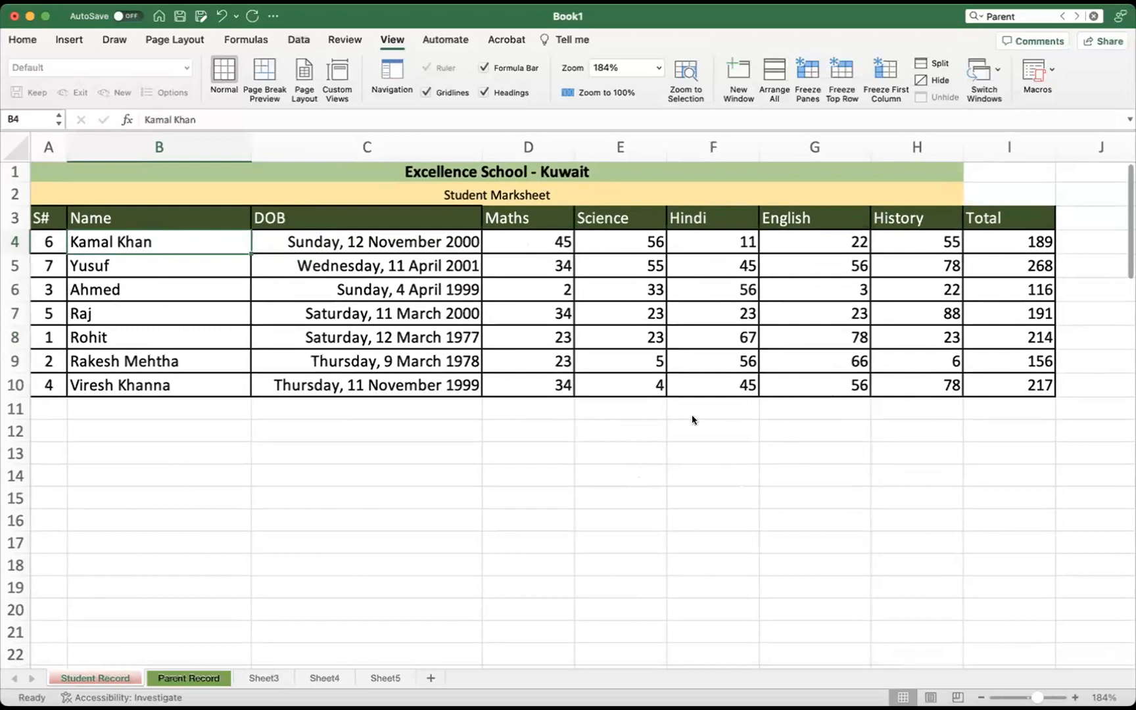
{"action": "left_click", "coordinate": [1019, 248]}
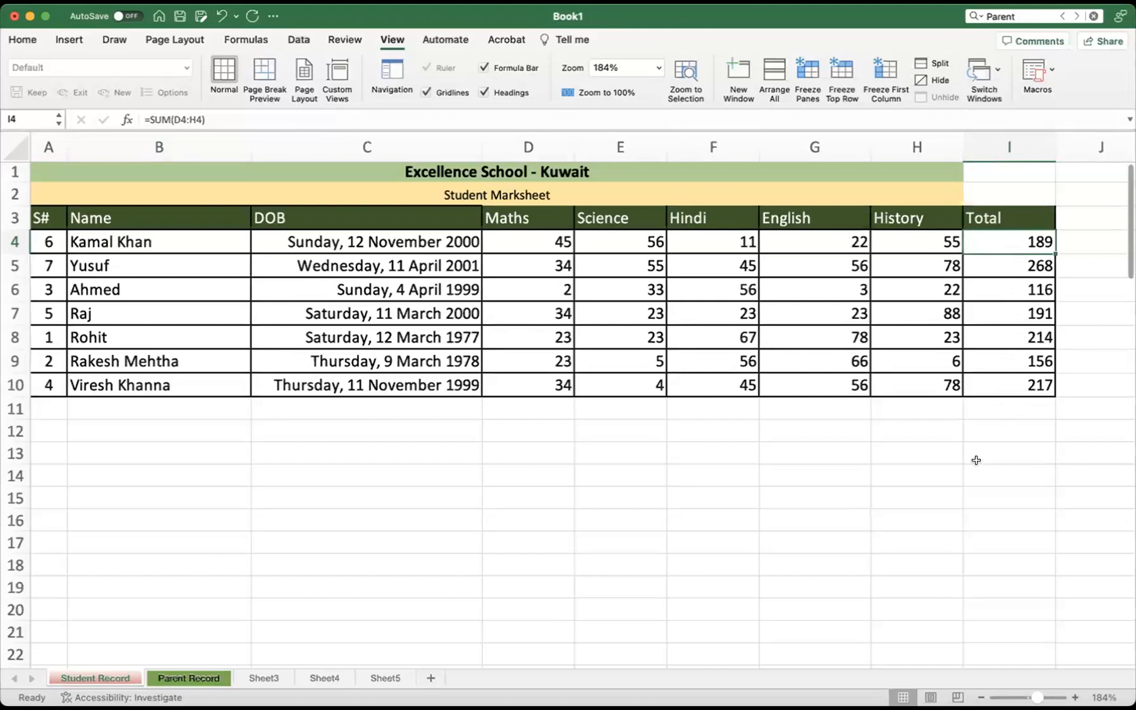
{"action": "left_click", "coordinate": [46, 217]}
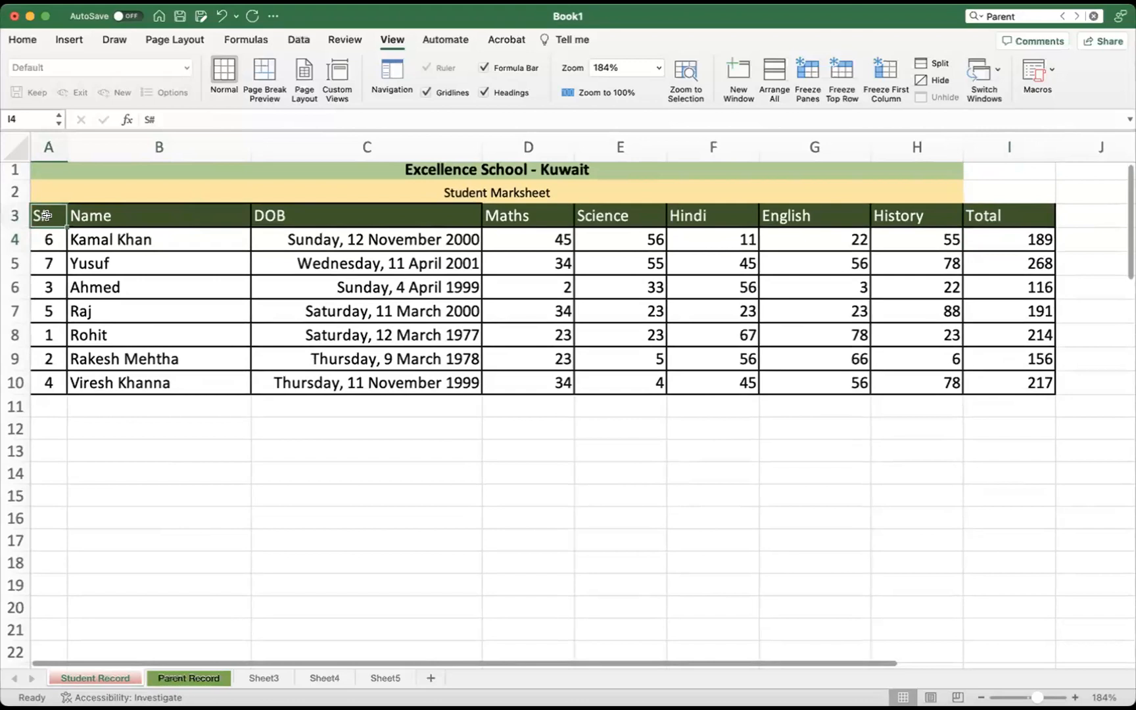
{"action": "left_click_drag", "start_coordinate": [47, 217], "coordinate": [983, 383]}
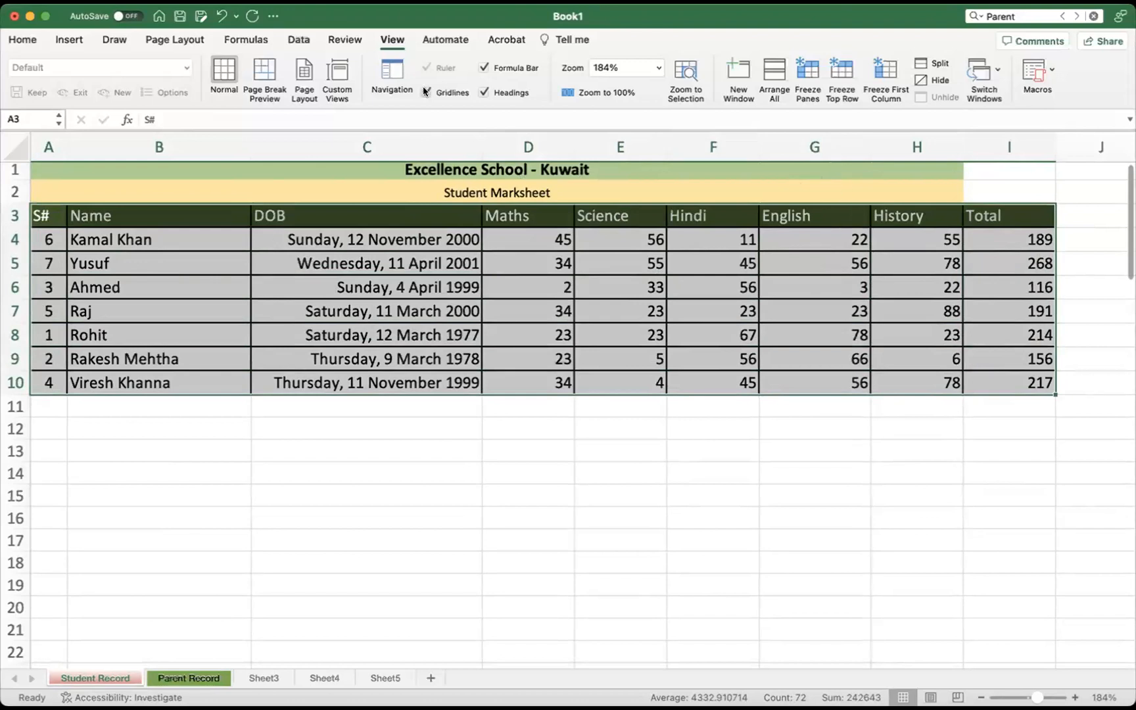
Custom-sort the table by Total, Largest to Smallest, putting 268 in row 4
{"action": "left_click", "coordinate": [30, 38]}
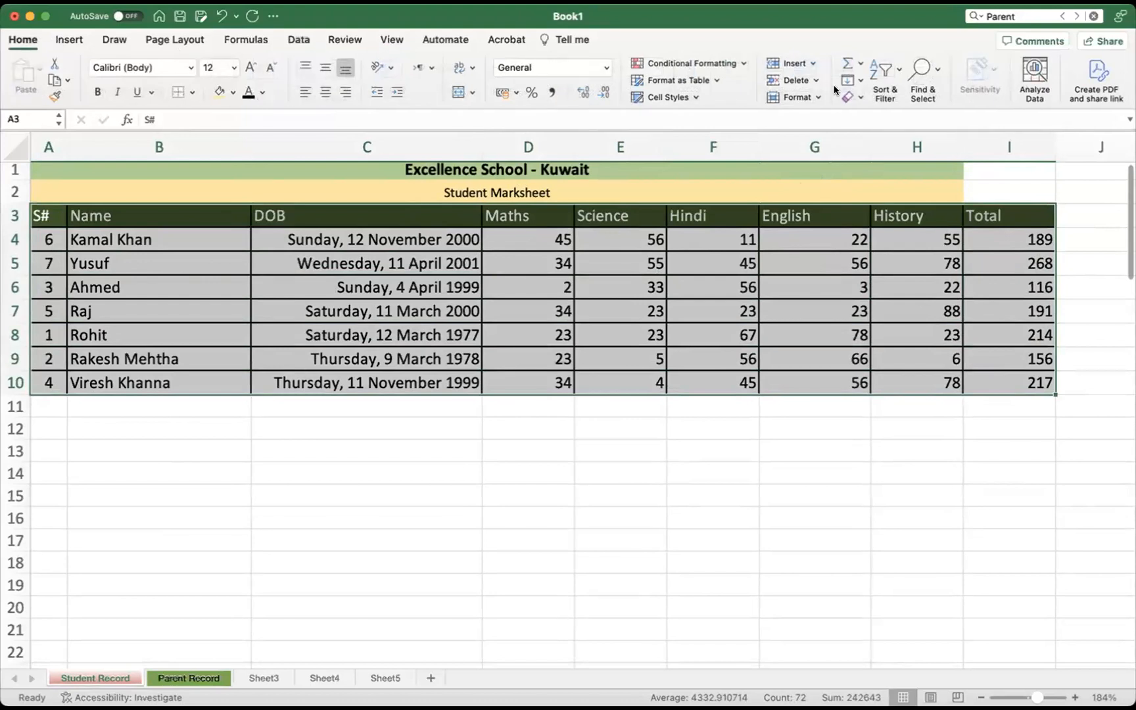
{"action": "left_click", "coordinate": [898, 69]}
{"action": "left_click", "coordinate": [937, 129]}
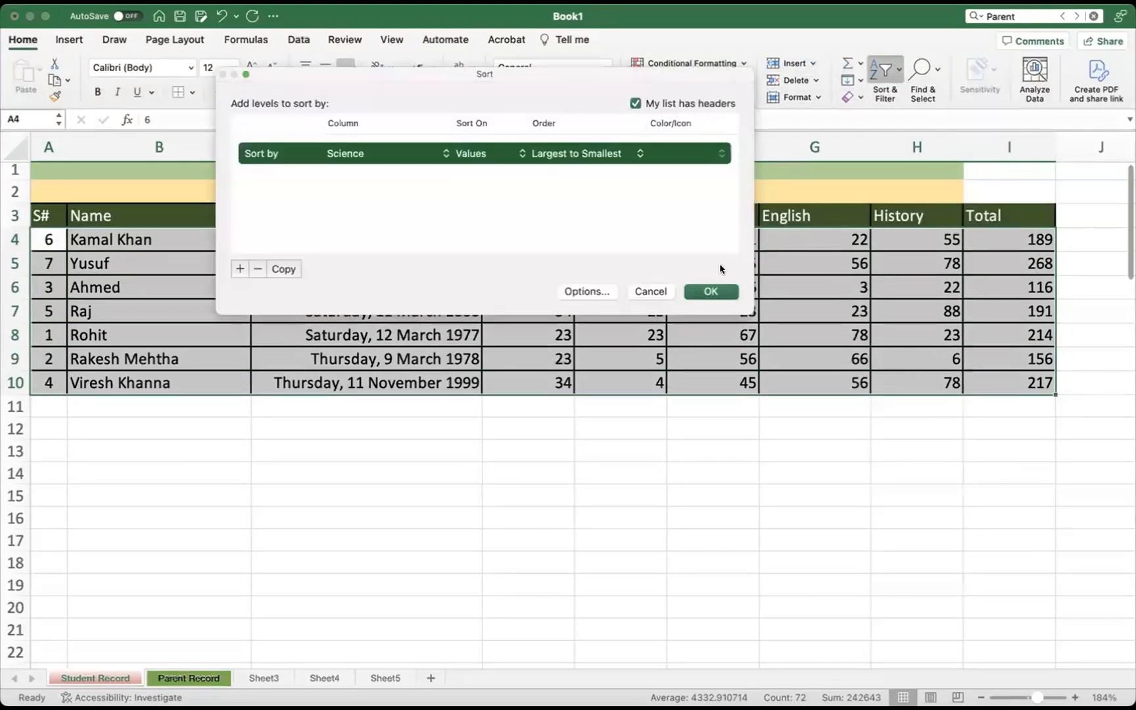
{"action": "left_click", "coordinate": [360, 153]}
{"action": "left_click", "coordinate": [348, 223]}
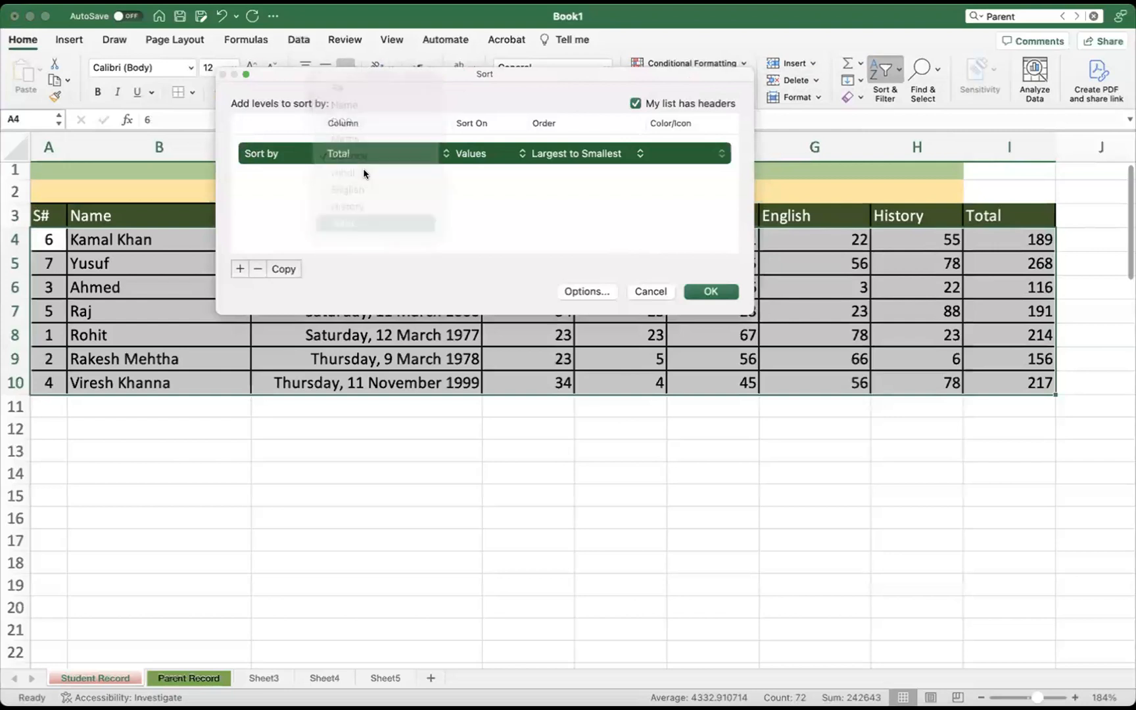
{"action": "left_click", "coordinate": [573, 156]}
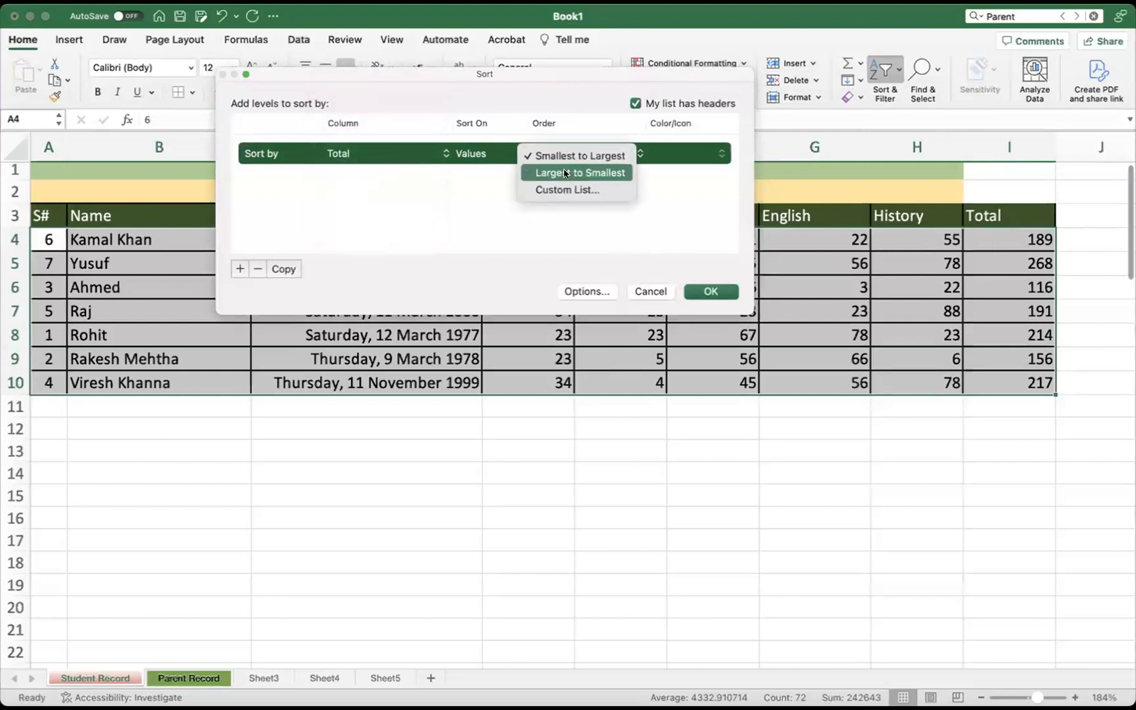
{"action": "left_click", "coordinate": [565, 173]}
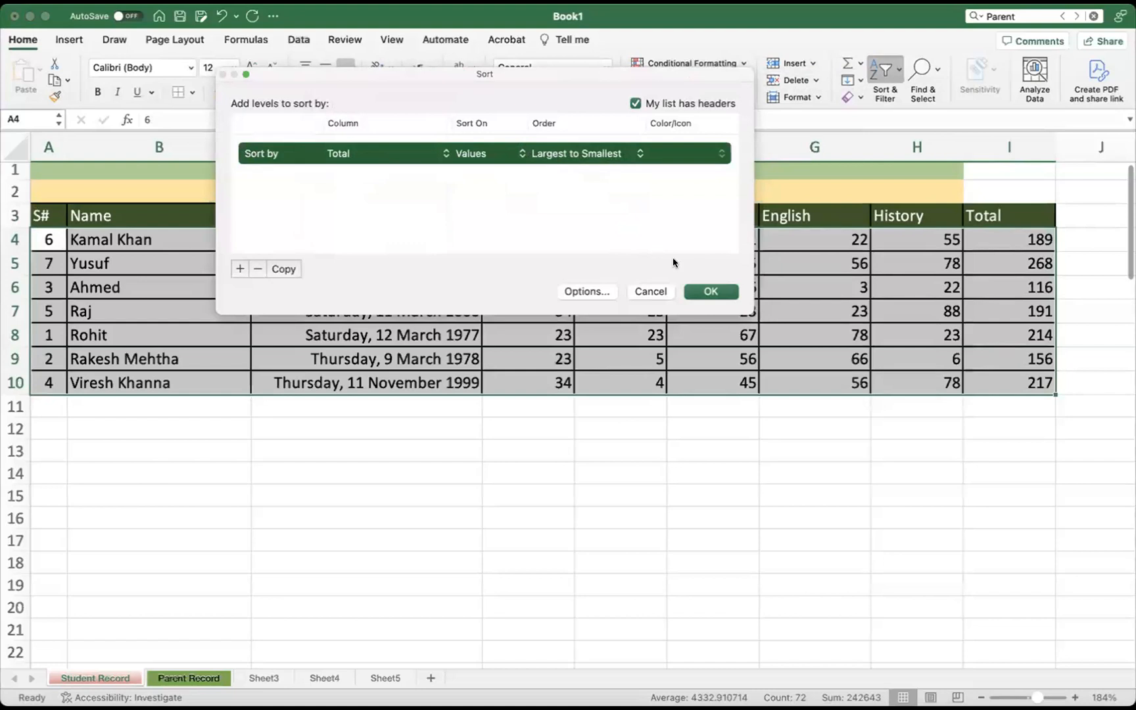
{"action": "left_click", "coordinate": [710, 294]}
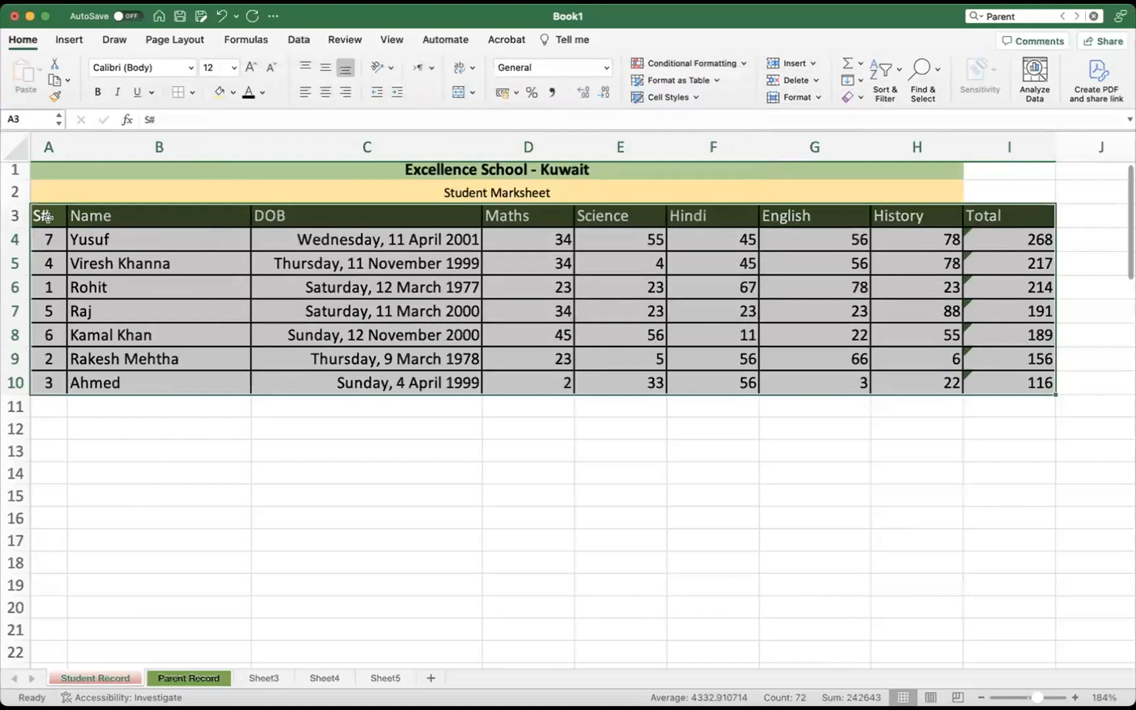
{"action": "left_click", "coordinate": [126, 236]}
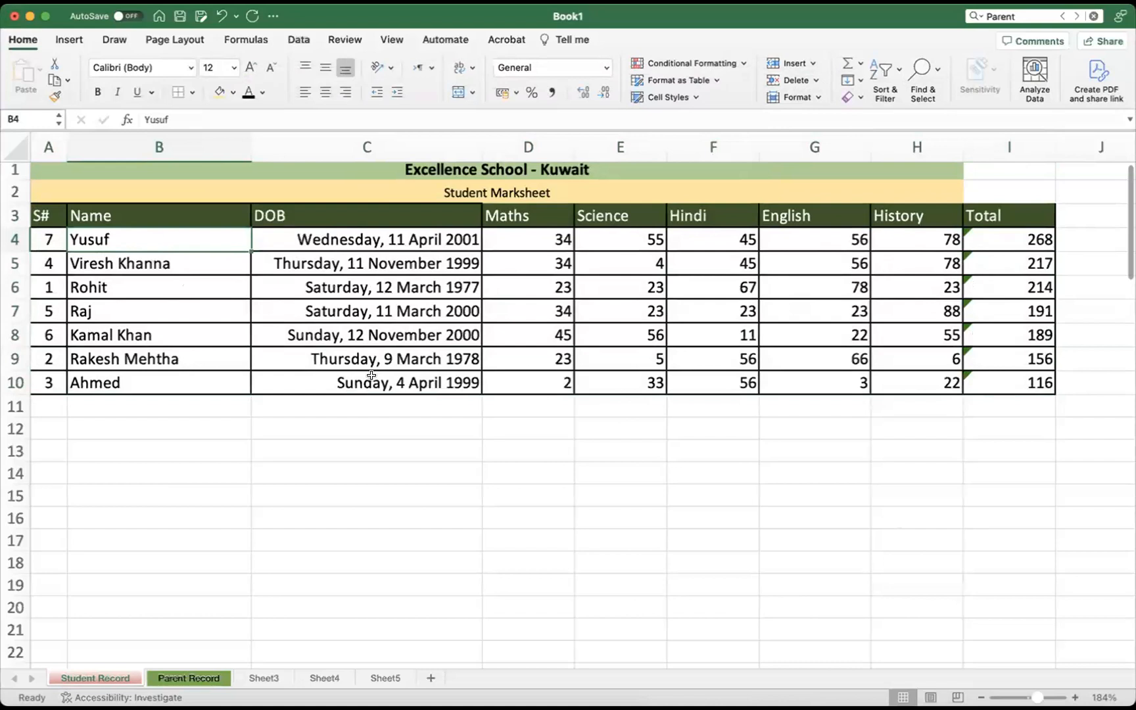
{"action": "left_click", "coordinate": [324, 533]}
{"action": "key", "text": "super+z"}
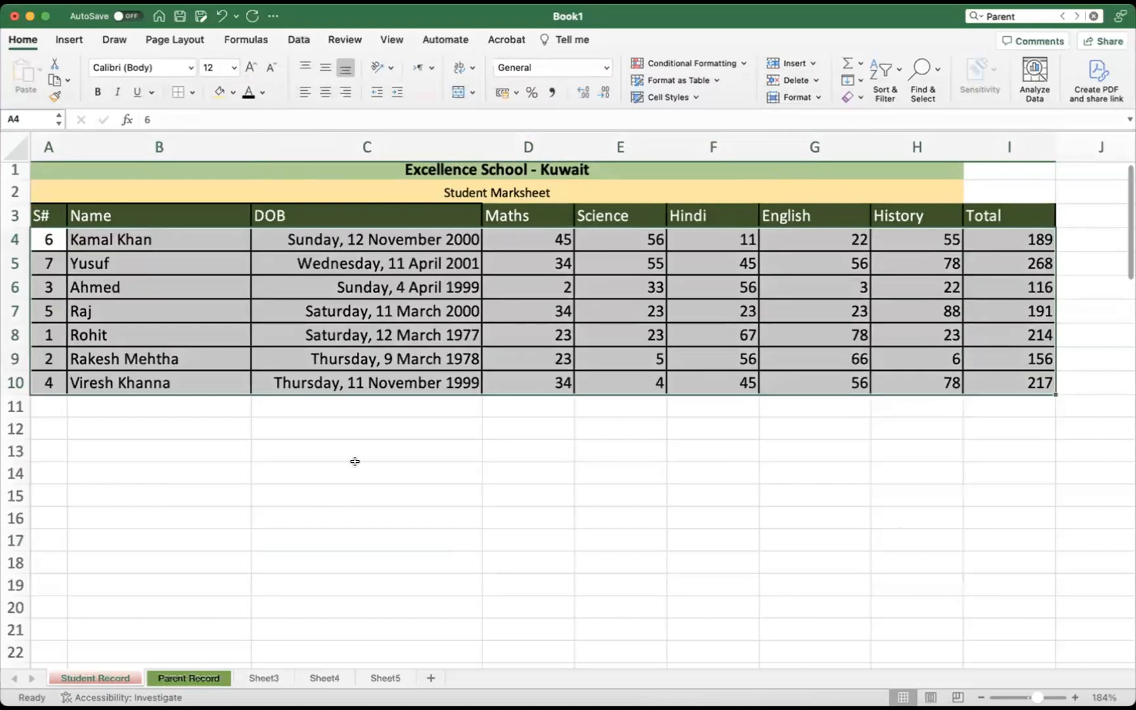
{"action": "left_click", "coordinate": [380, 265]}
{"action": "left_click", "coordinate": [304, 470]}
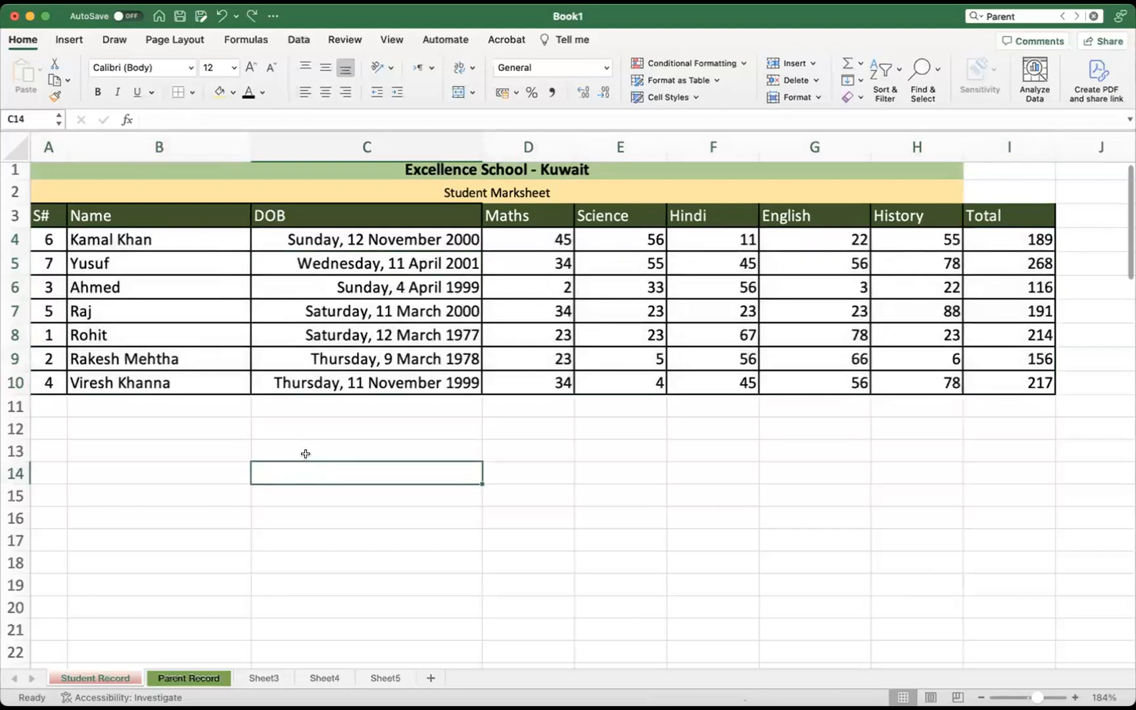
{"action": "left_click_drag", "start_coordinate": [54, 216], "coordinate": [986, 382]}
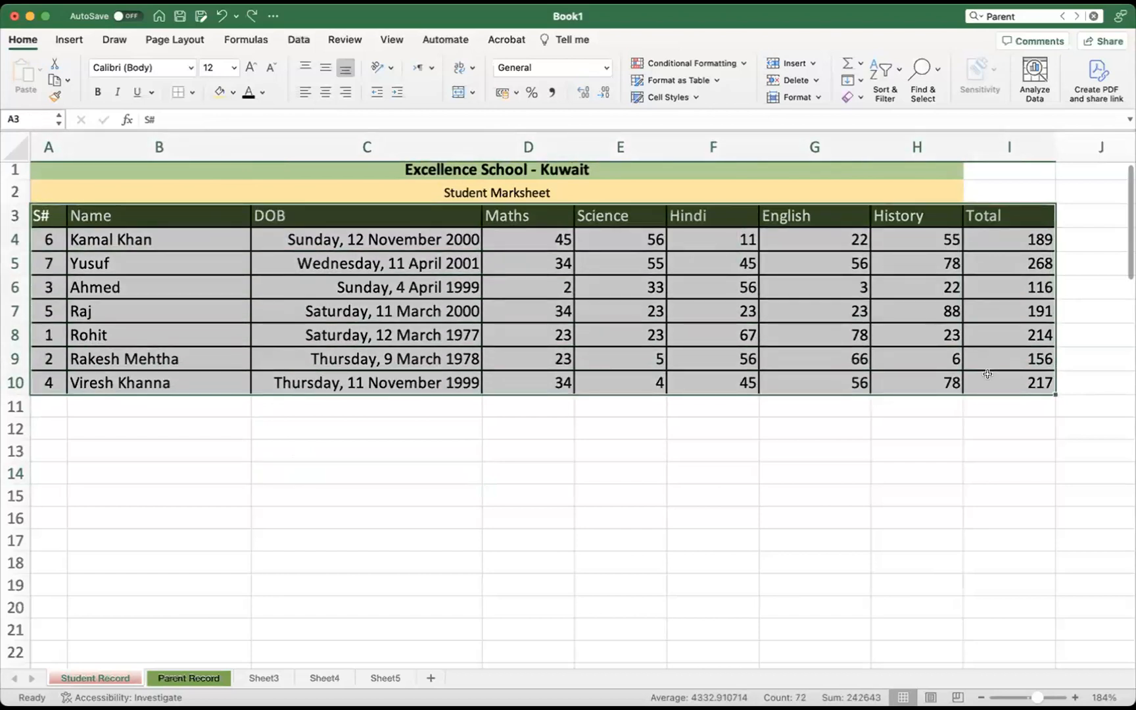
{"action": "left_click", "coordinate": [881, 74]}
{"action": "left_click", "coordinate": [911, 129]}
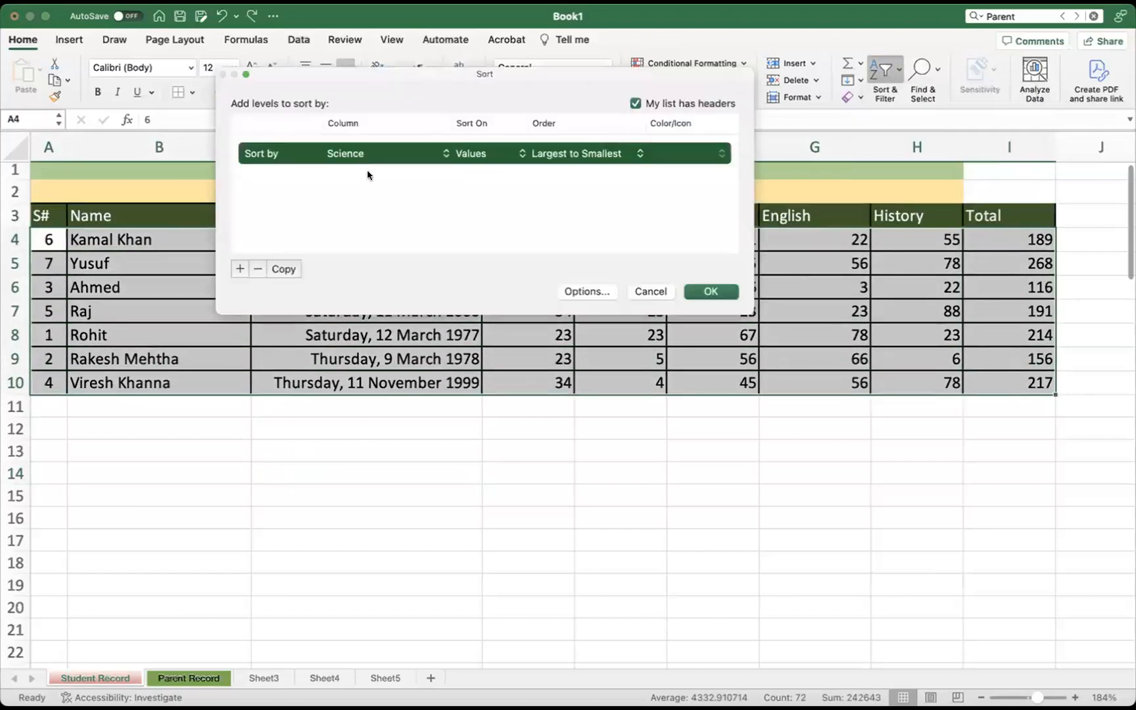
{"action": "left_click", "coordinate": [358, 154]}
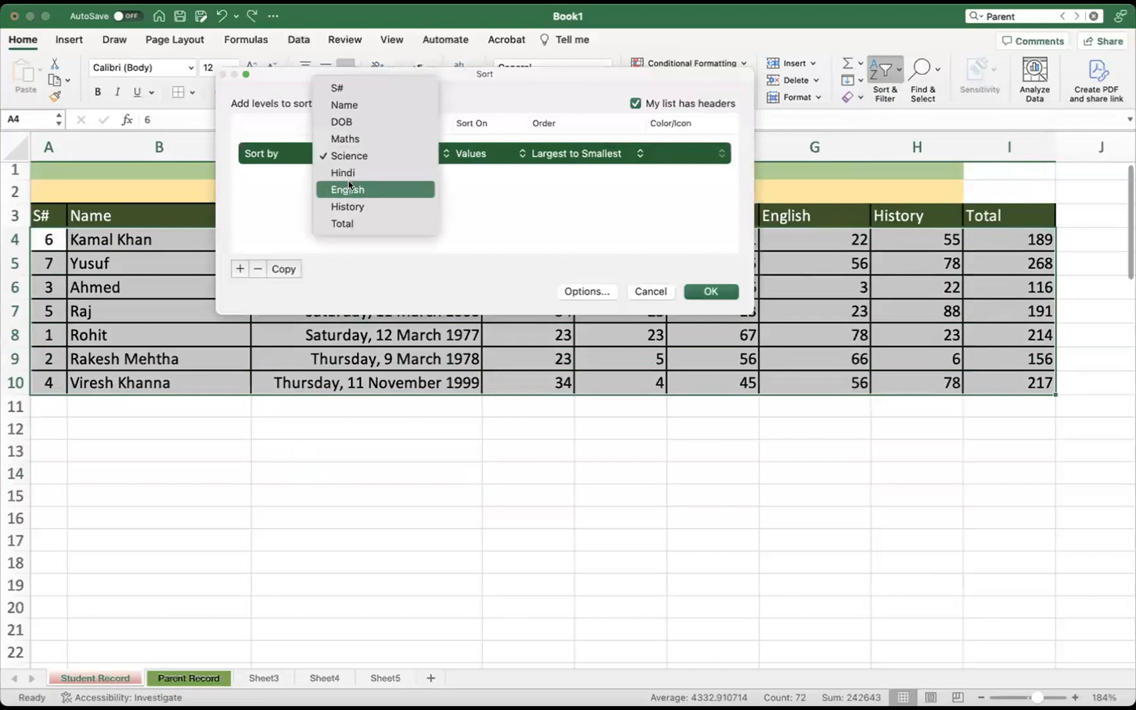
{"action": "left_click", "coordinate": [340, 223]}
{"action": "left_click", "coordinate": [572, 155]}
{"action": "left_click", "coordinate": [563, 171]}
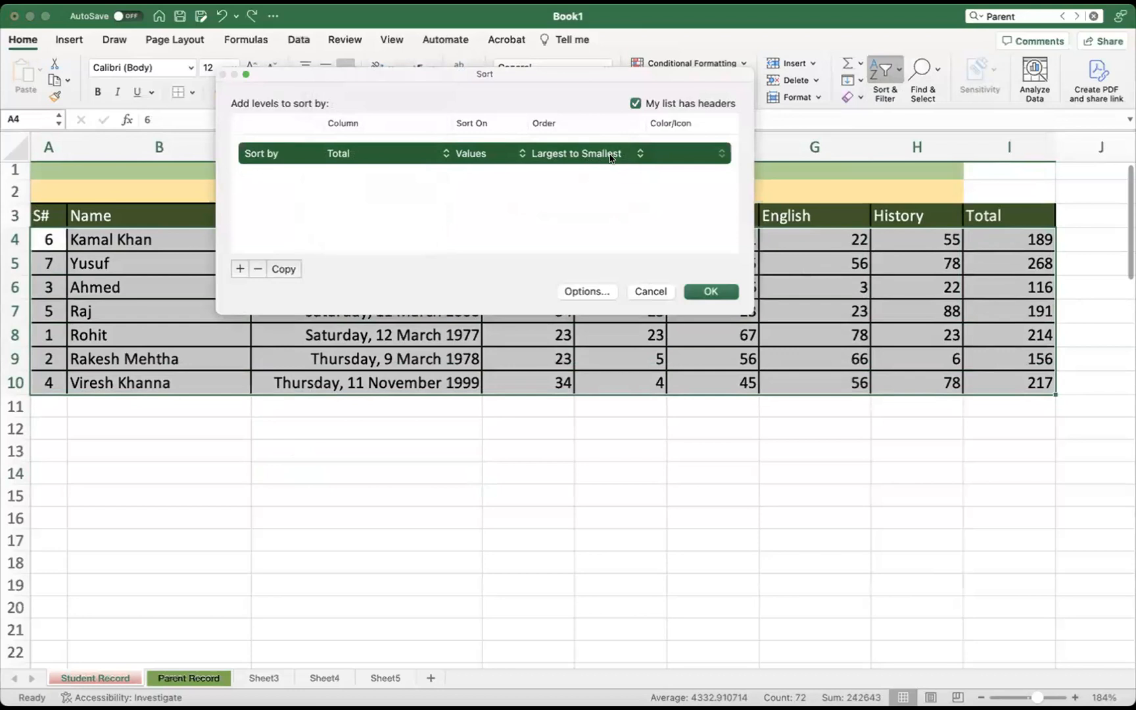
{"action": "left_click", "coordinate": [730, 291]}
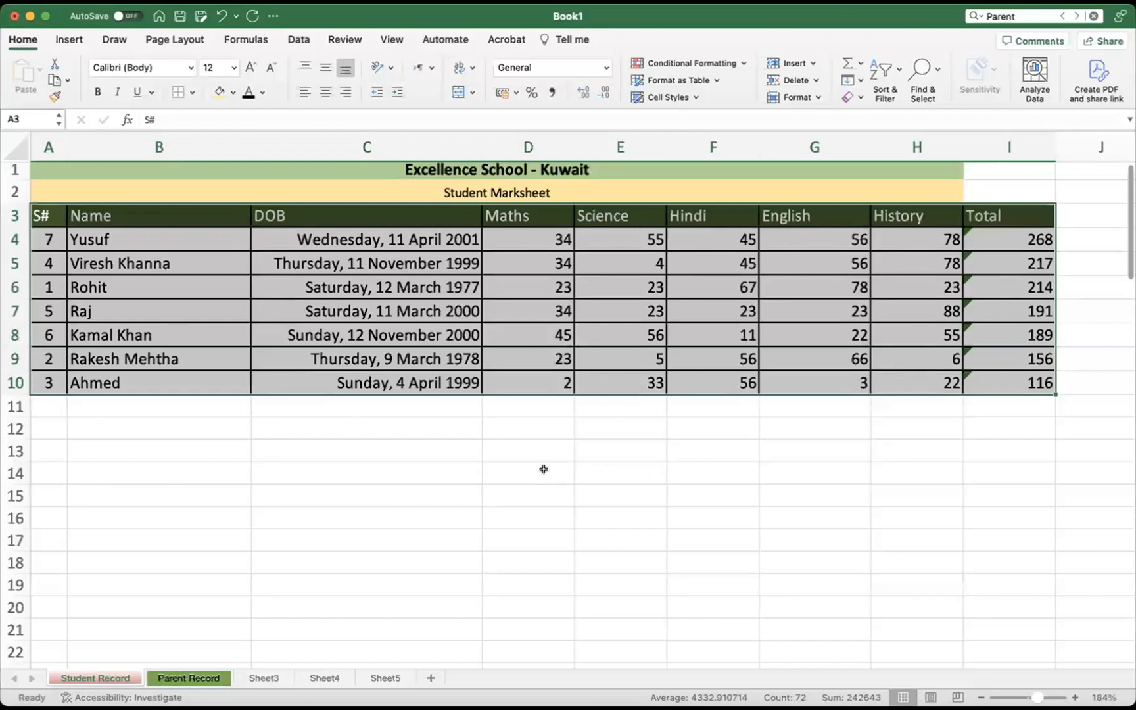
Enter the header 'Average' in cell J3, right after Total
{"action": "scroll", "coordinate": [545, 505], "scroll_direction": "right", "scroll_amount": 2}
{"action": "scroll", "coordinate": [497, 424], "scroll_direction": "left", "scroll_amount": 2}
{"action": "scroll", "coordinate": [381, 322], "scroll_direction": "right", "scroll_amount": 3}
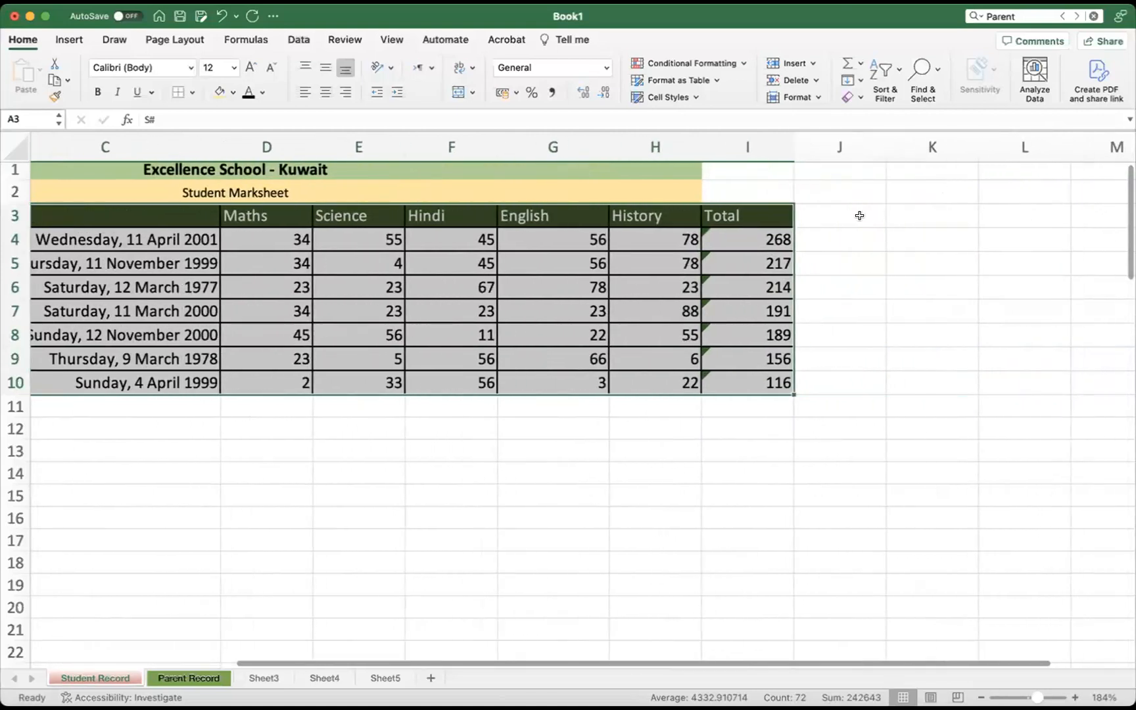
{"action": "left_click", "coordinate": [854, 213]}
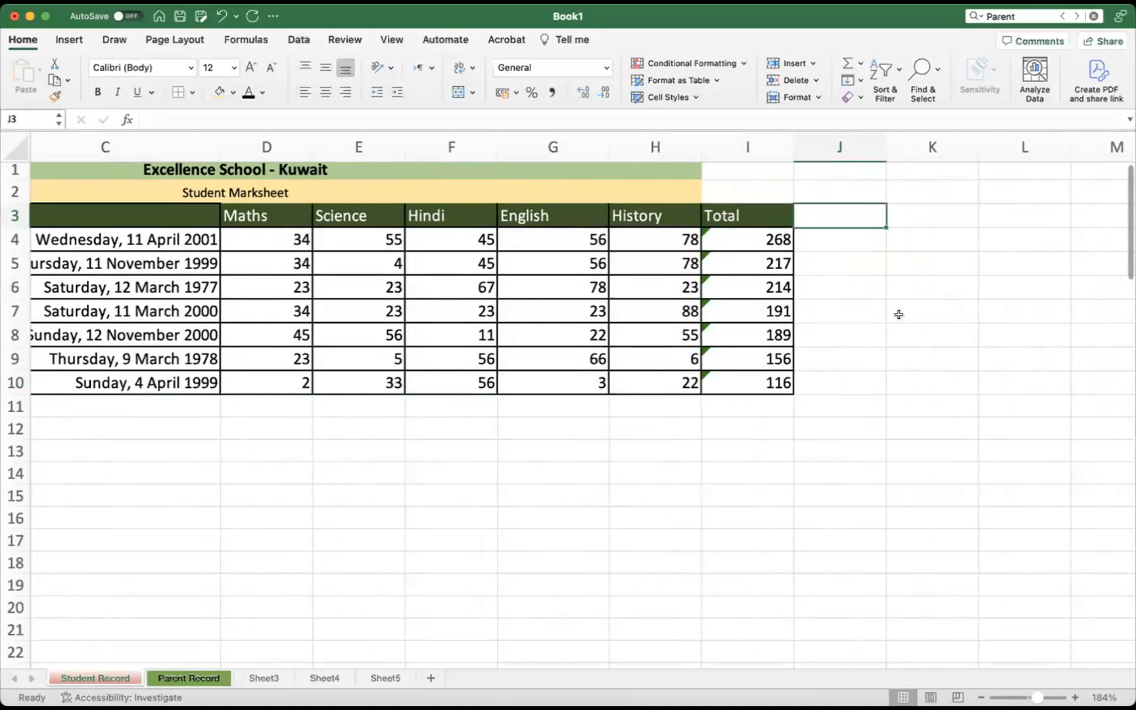
{"action": "type", "text": "Average"}
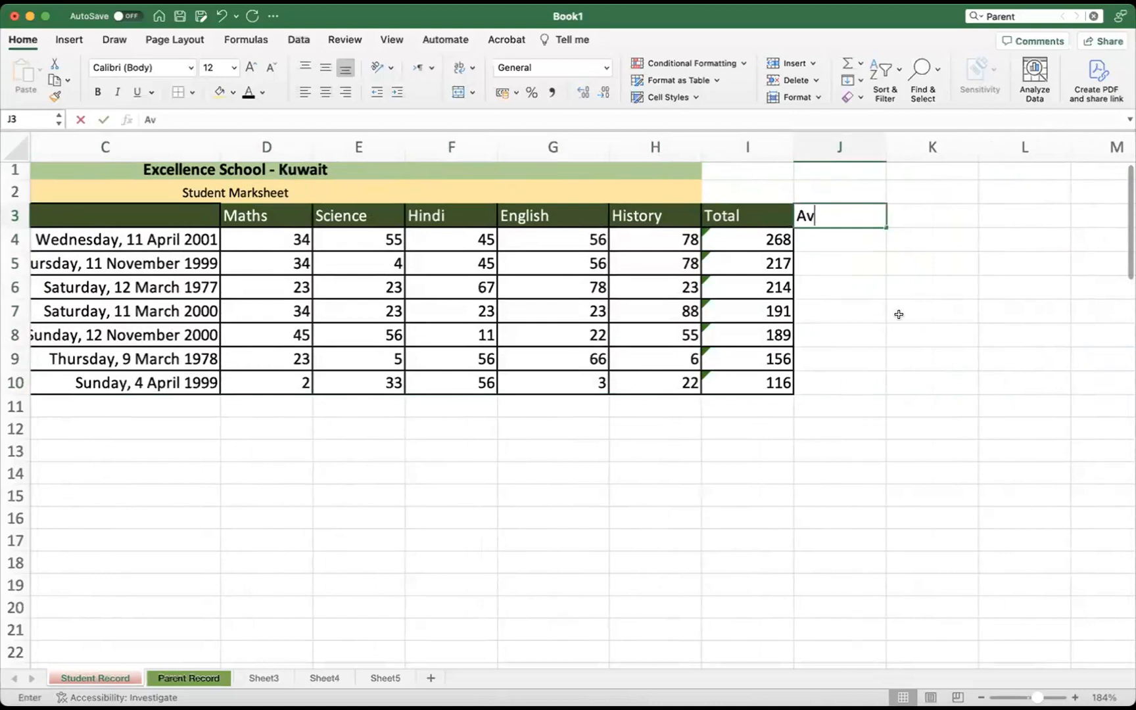
{"action": "key", "text": "Return"}
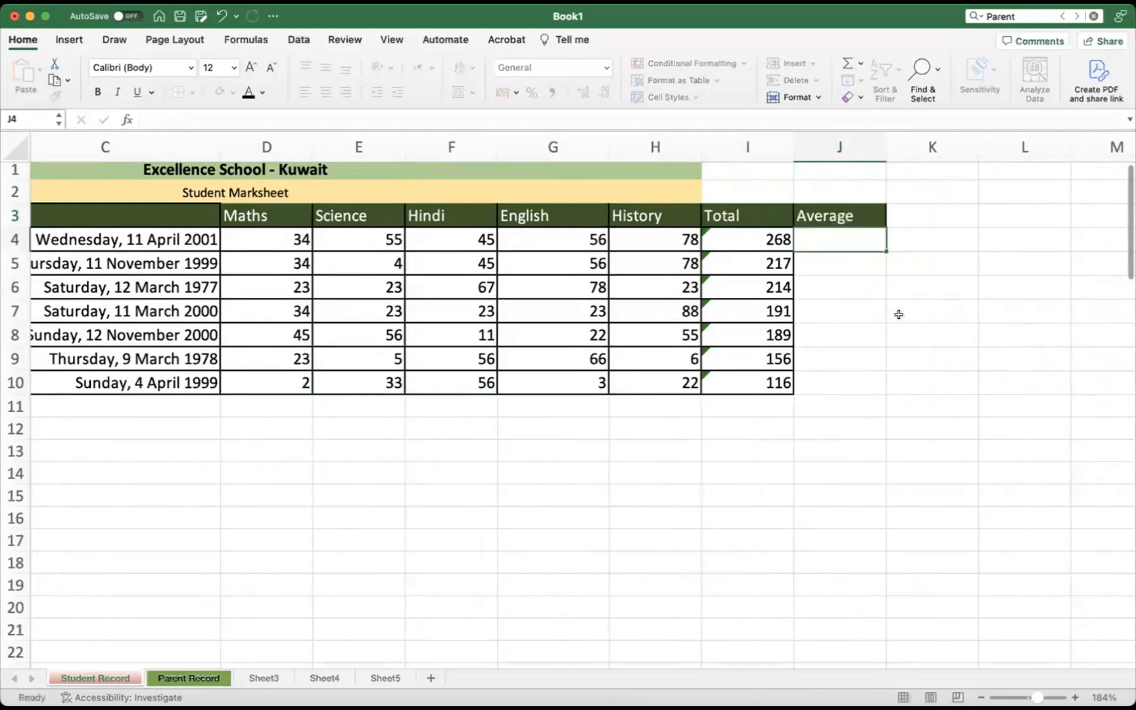
Enter the header 'Result' in cell K3
{"action": "key", "text": "Up"}
{"action": "key", "text": "Right"}
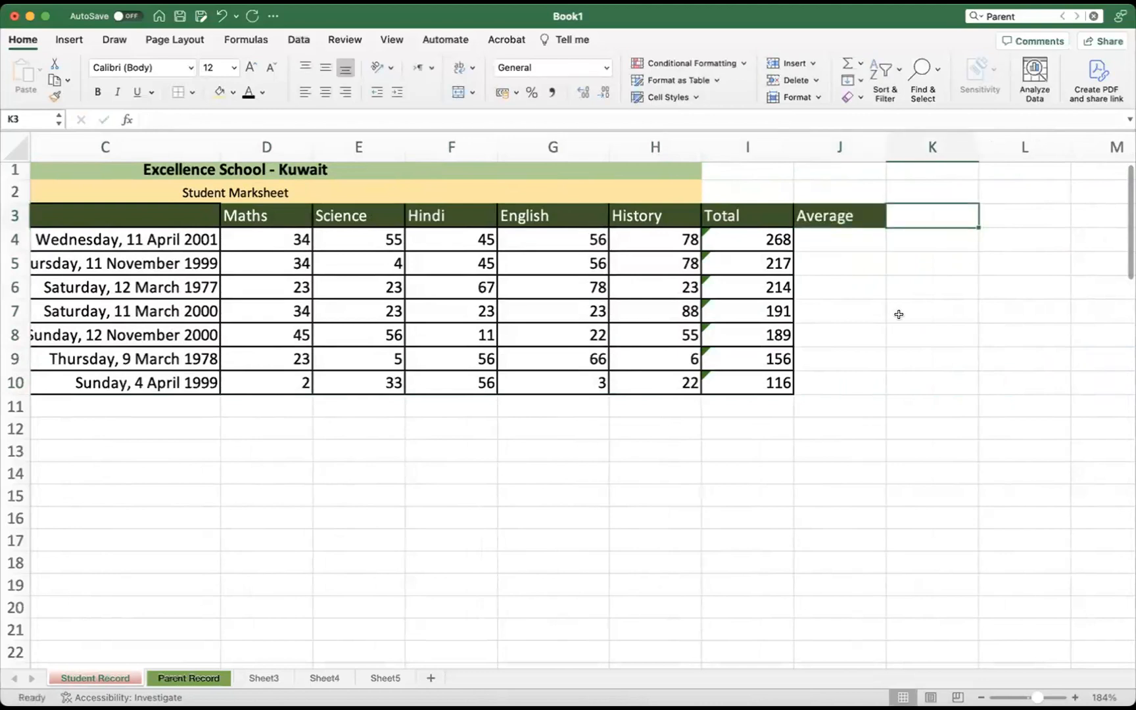
{"action": "key", "text": "Left"}
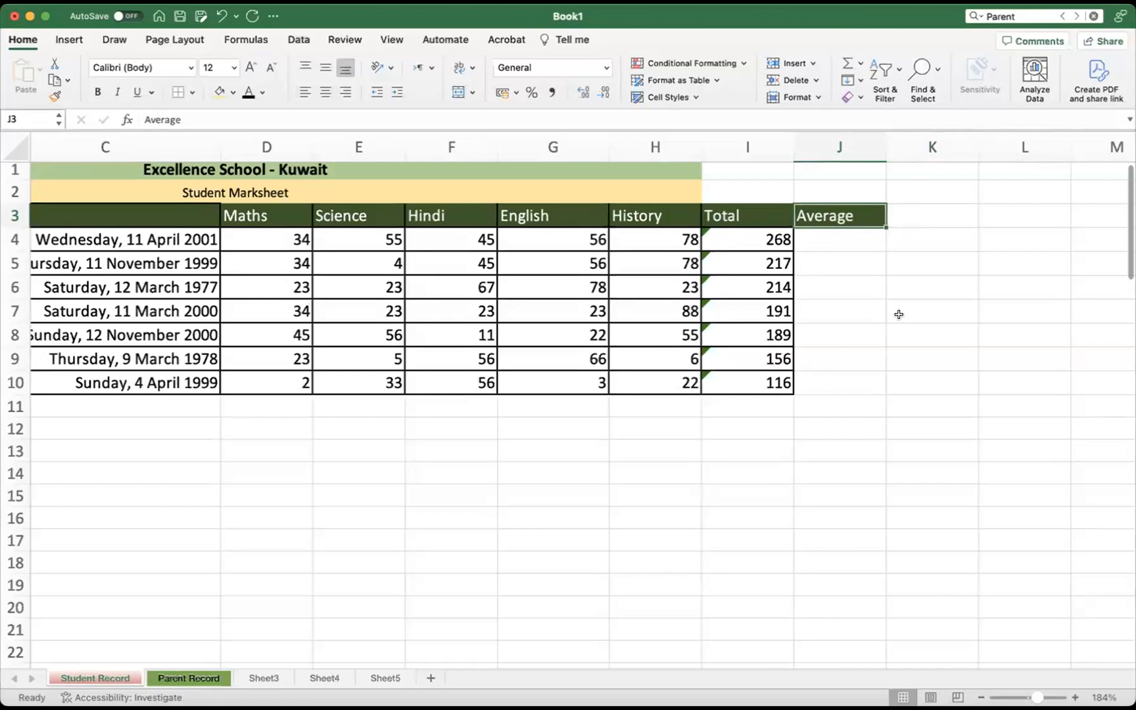
{"action": "key", "text": "Right"}
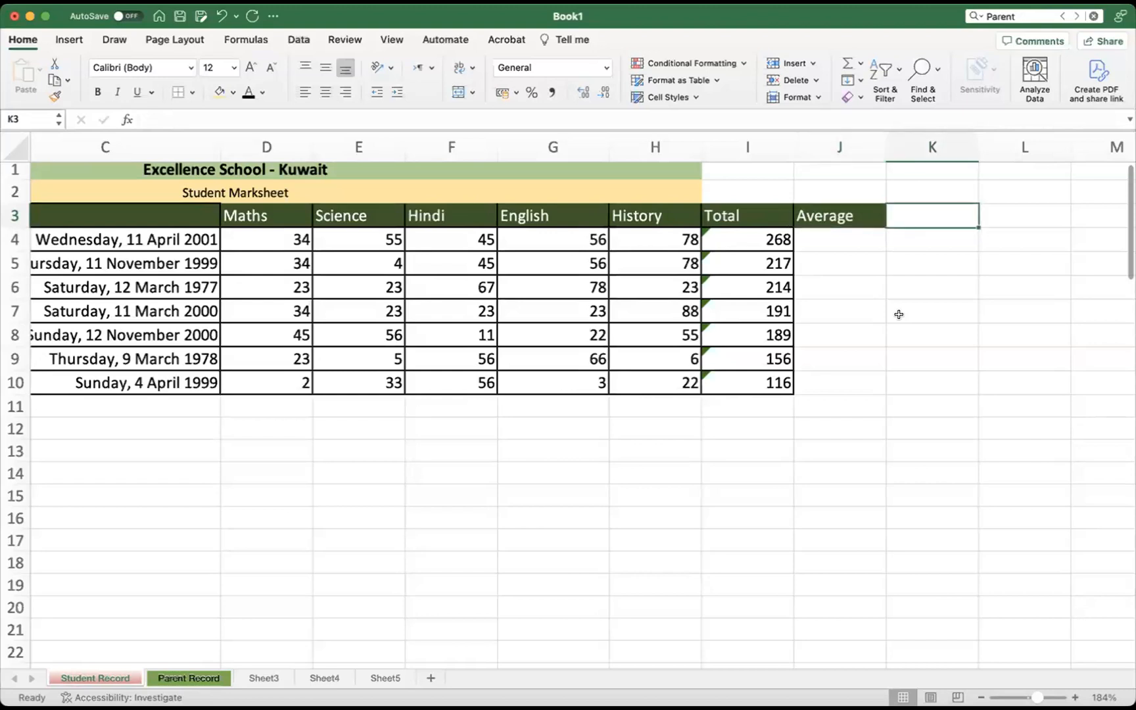
{"action": "type", "text": "Result"}
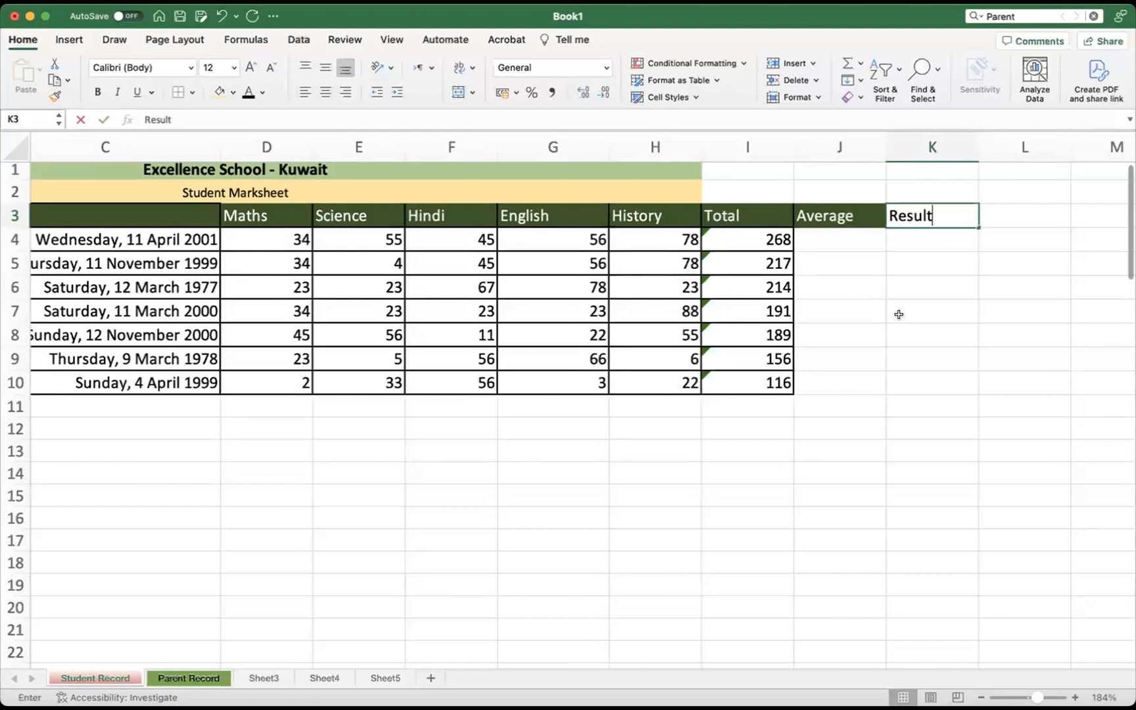
{"action": "key", "text": "ctrl+Return"}
Enter the header 'Grade' in cell L3
{"action": "key", "text": "Left"}
{"action": "key", "text": "Right"}
{"action": "key", "text": "Right"}
{"action": "key", "text": "Right"}
{"action": "key", "text": "Right"}
{"action": "key", "text": "Left"}
{"action": "key", "text": "Left"}
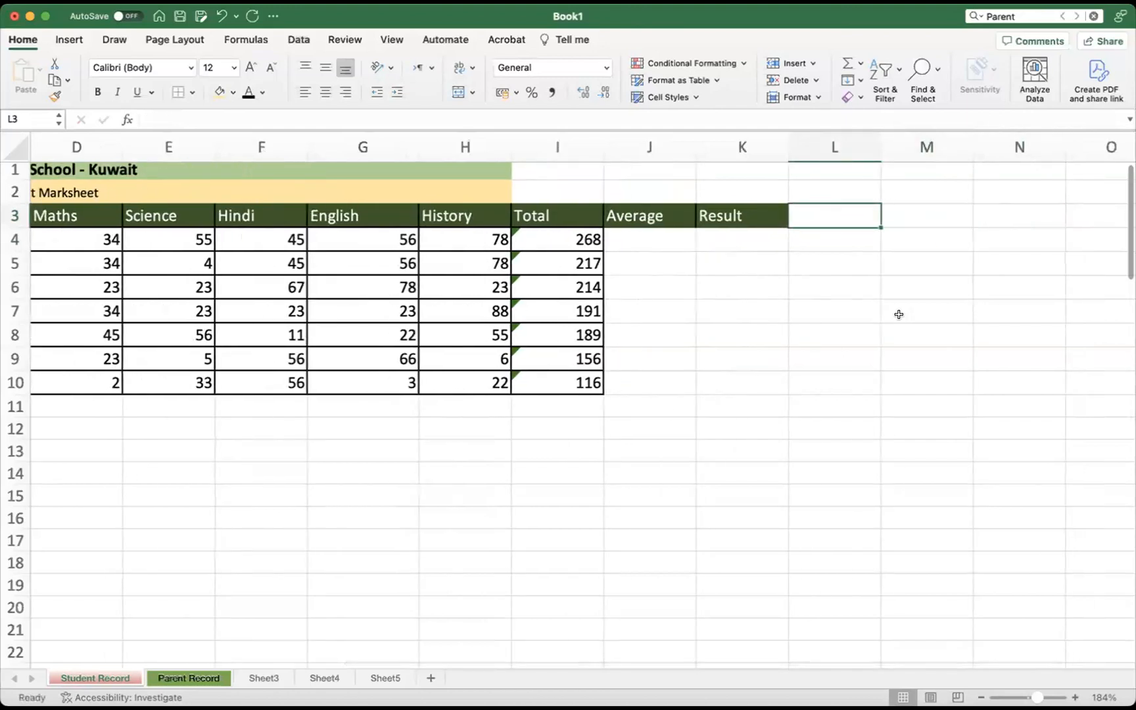
{"action": "type", "text": "Grade"}
{"action": "key", "text": "Return"}
Review the new Average, Result and Grade headers and the Total column values
{"action": "key", "text": "Up"}
{"action": "key", "text": "Down"}
{"action": "key", "text": "Up"}
{"action": "key", "text": "Left"}
{"action": "key", "text": "Left"}
{"action": "key", "text": "Right"}
{"action": "key", "text": "Right"}
{"action": "key", "text": "Right"}
{"action": "key", "text": "Left"}
{"action": "key", "text": "Left"}
{"action": "key", "text": "Left"}
{"action": "key", "text": "Left"}
{"action": "key", "text": "Down"}
{"action": "key", "text": "Down"}
{"action": "key", "text": "Down"}
{"action": "key", "text": "Down"}
{"action": "key", "text": "Down"}
{"action": "key", "text": "Down"}
{"action": "key", "text": "Down"}
{"action": "key", "text": "Left"}
{"action": "key", "text": "Left"}
{"action": "key", "text": "Left"}
{"action": "key", "text": "Left"}
{"action": "key", "text": "Left"}
{"action": "key", "text": "Left"}
{"action": "key", "text": "Left"}
{"action": "key", "text": "Left"}
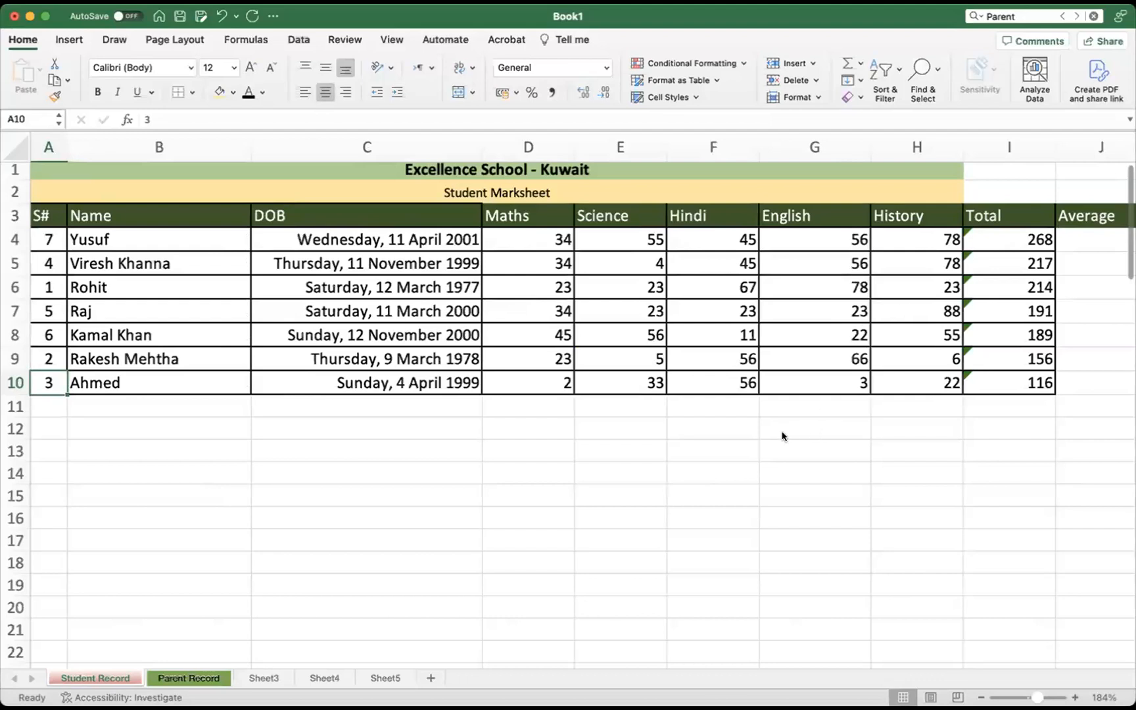
{"action": "left_click", "coordinate": [921, 409]}
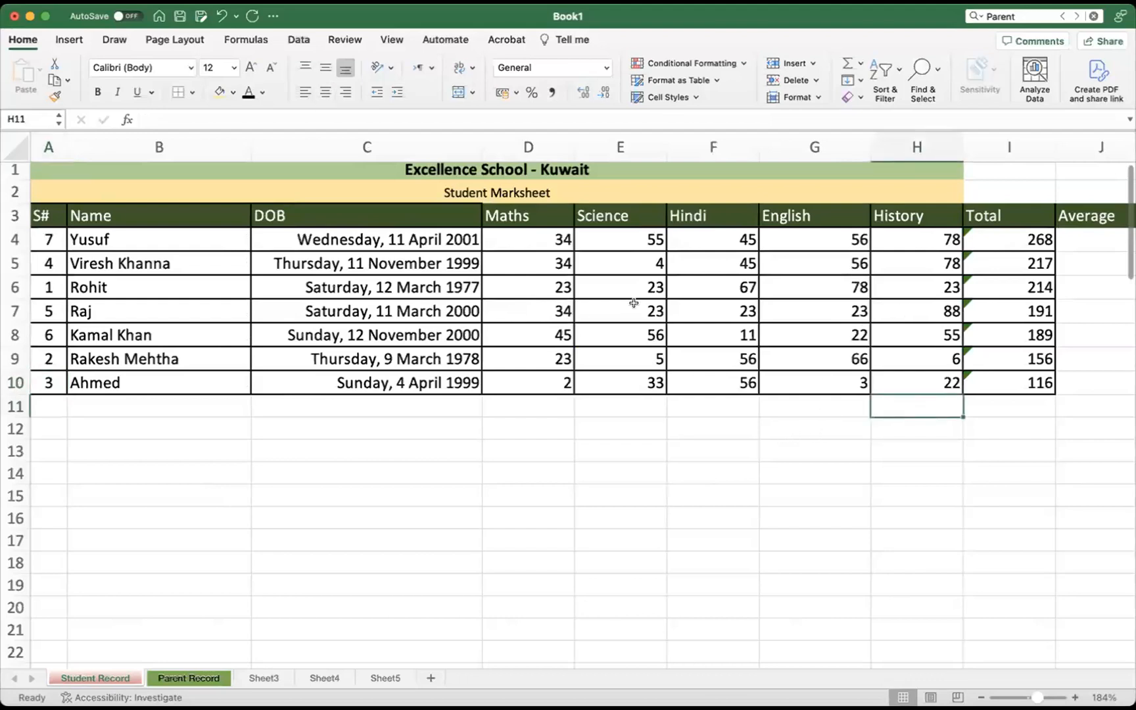
{"action": "left_click", "coordinate": [457, 490]}
{"action": "scroll", "coordinate": [458, 490], "scroll_direction": "up", "scroll_amount": 1}
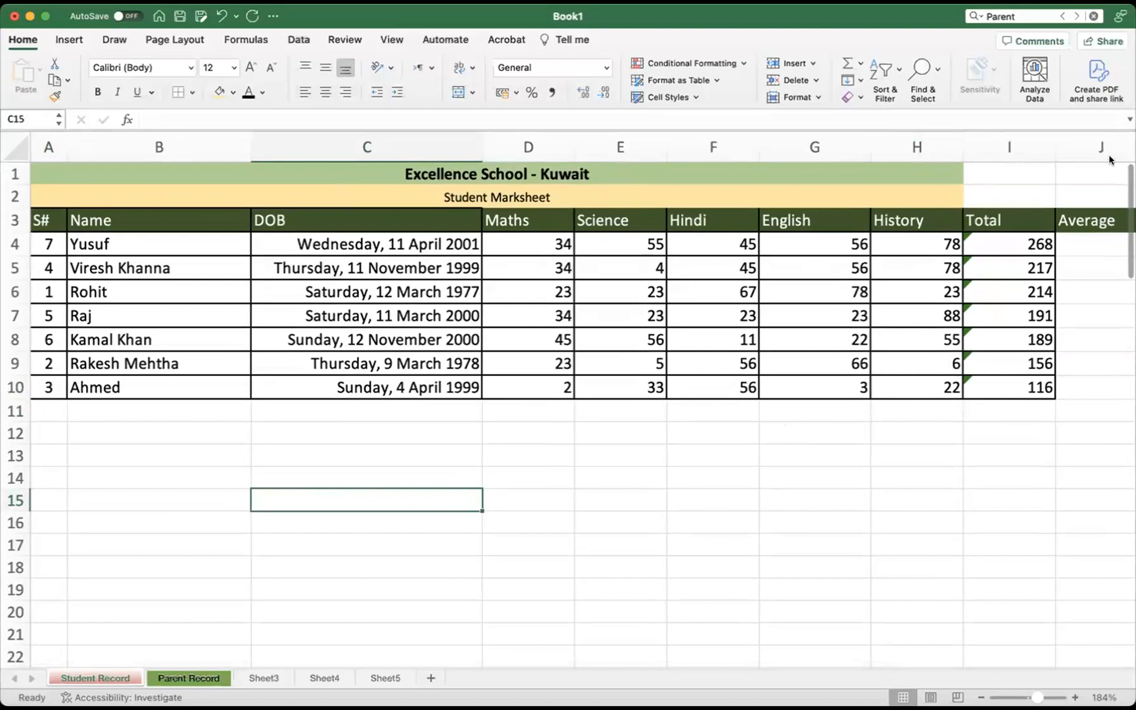
{"action": "left_click", "coordinate": [866, 363]}
{"action": "scroll", "coordinate": [559, 278], "scroll_direction": "right", "scroll_amount": 3}
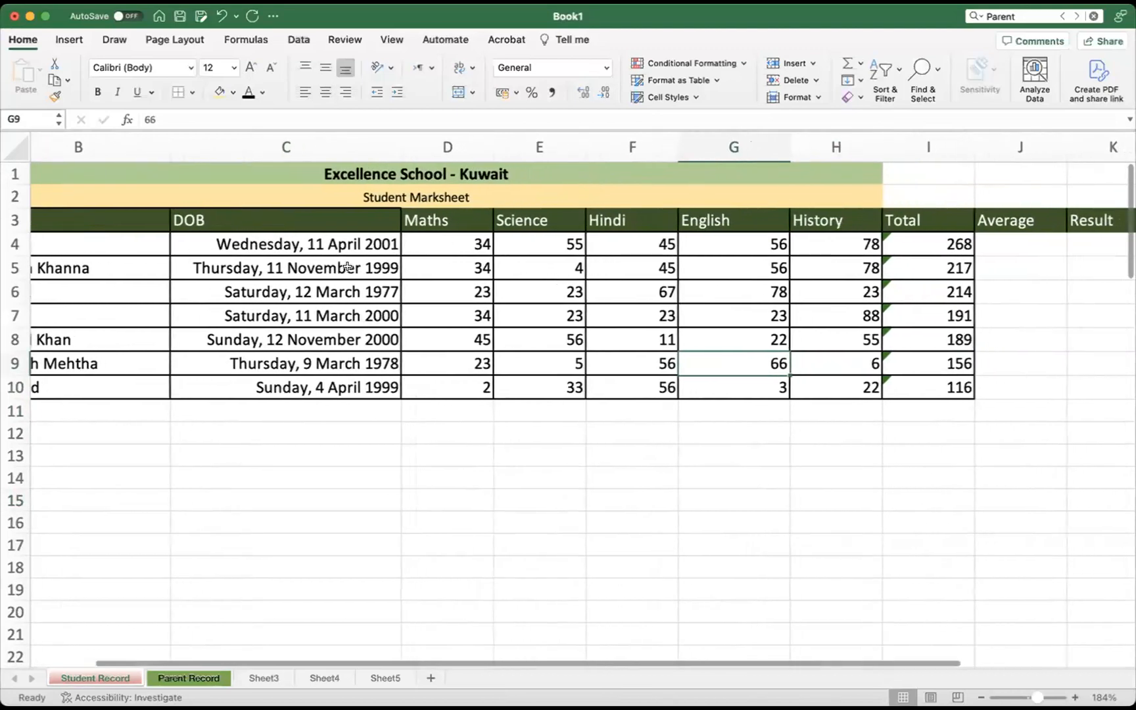
{"action": "scroll", "coordinate": [748, 276], "scroll_direction": "right", "scroll_amount": 6}
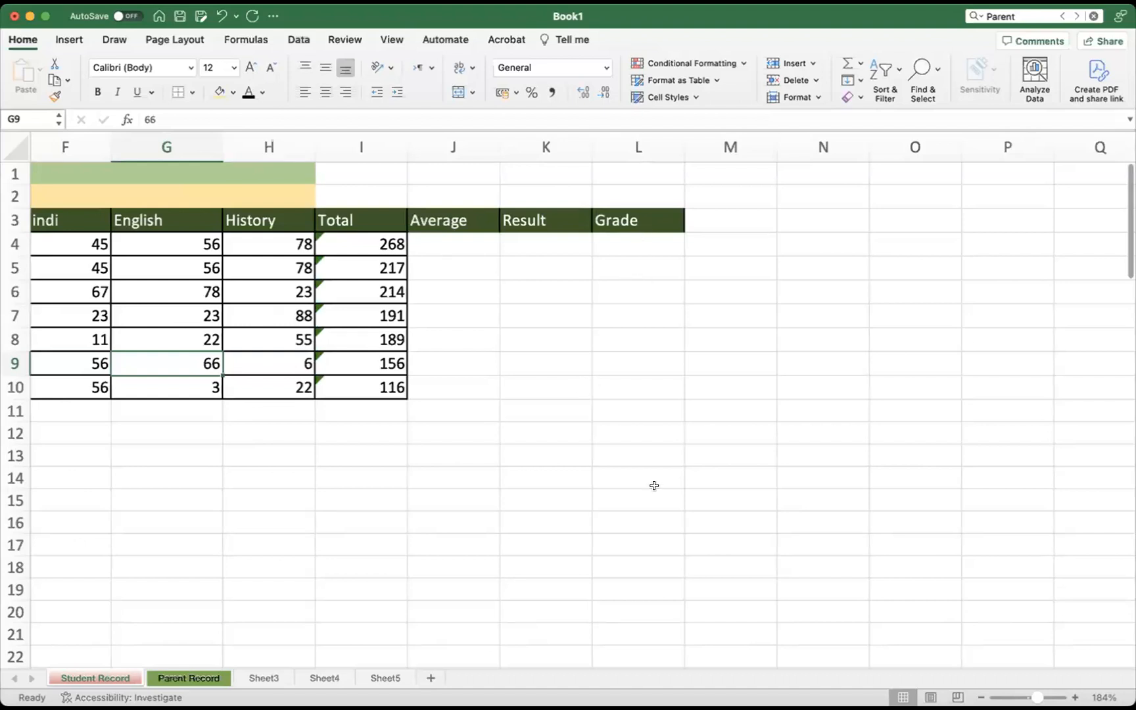
{"action": "scroll", "coordinate": [562, 470], "scroll_direction": "left", "scroll_amount": 5}
{"action": "scroll", "coordinate": [545, 464], "scroll_direction": "left", "scroll_amount": 3}
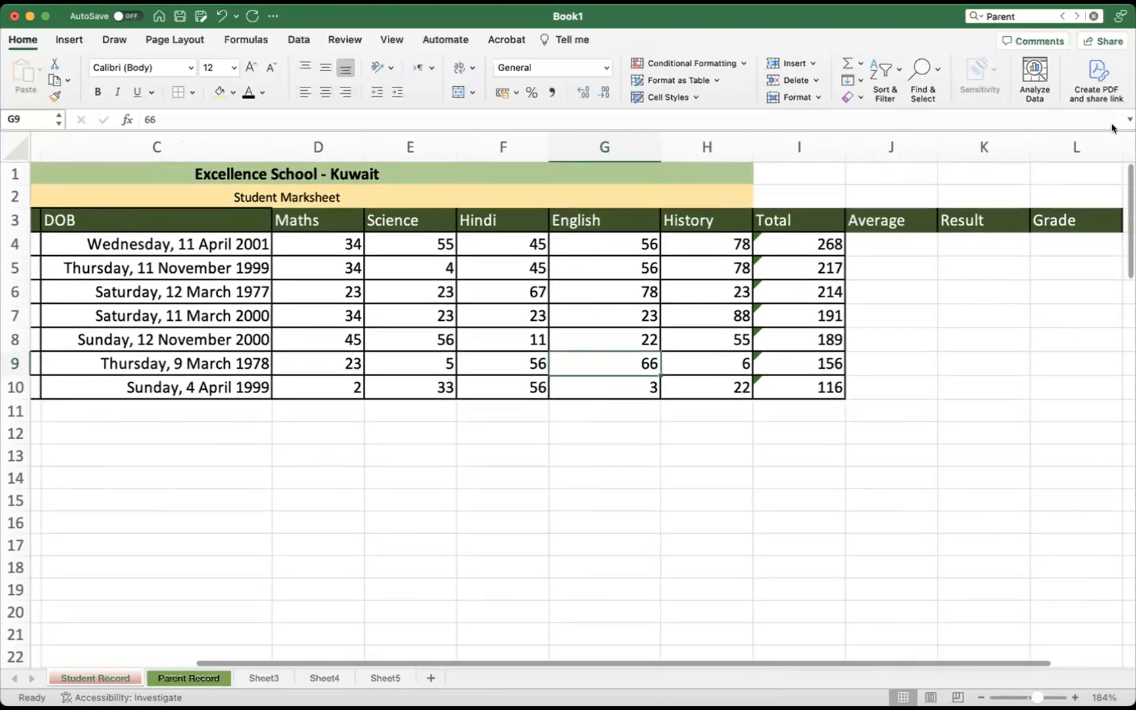